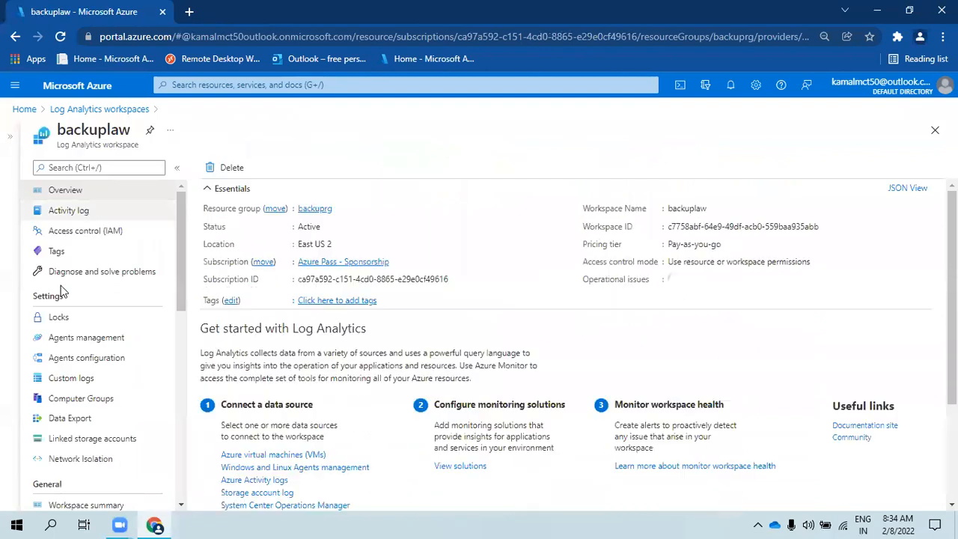
- Open the backuplaw workspace's Logs page and dismiss the example Queries dialog
scroll(64, 434, "down", 1)
scroll(64, 434, "down", 2)
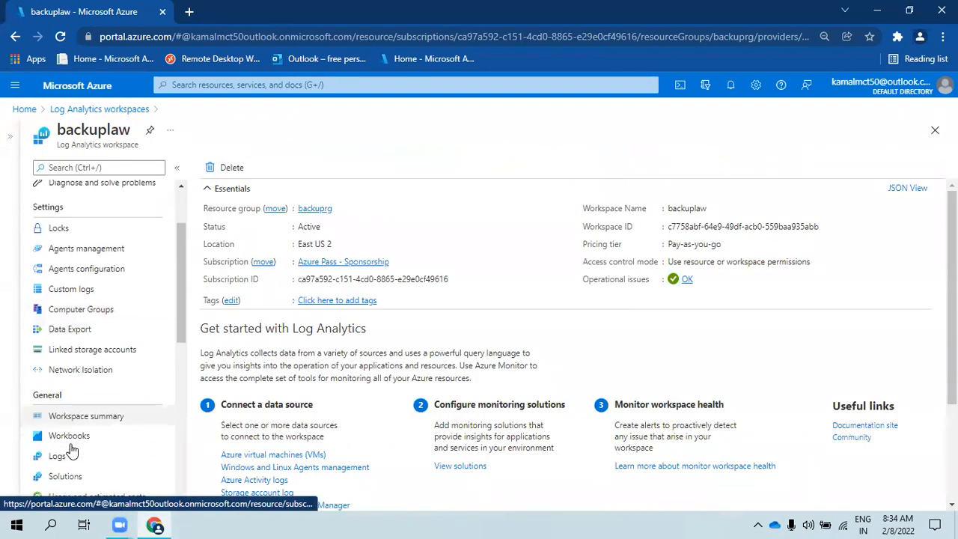
left_click(91, 335)
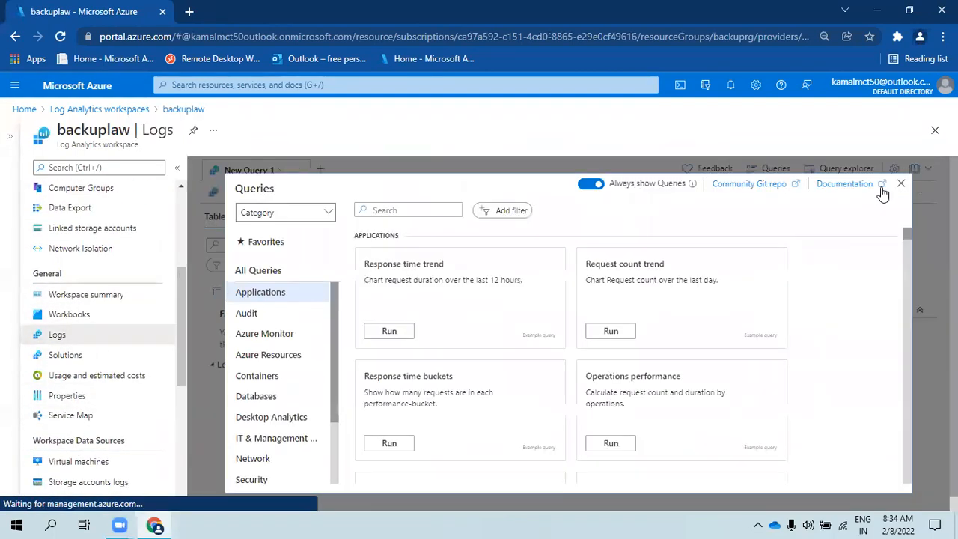
left_click(901, 183)
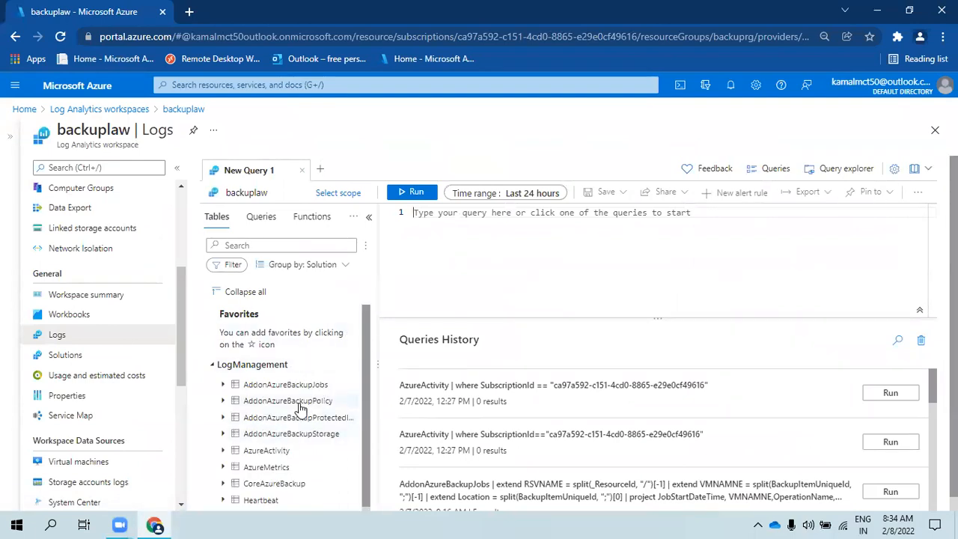
- Review the query history and place the cursor in the empty New Query 1 editor
mouse_move(300, 408)
mouse_move(289, 424)
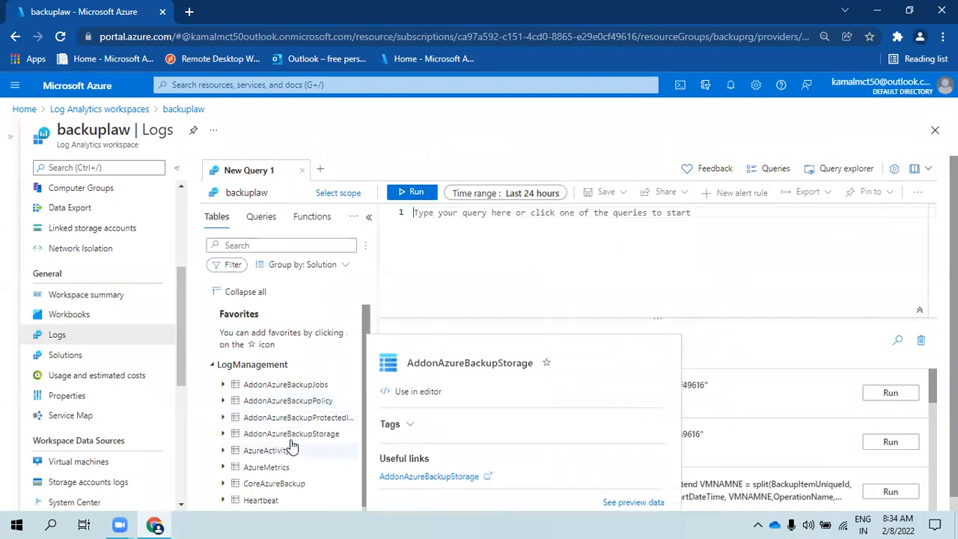
scroll(295, 438, "down", 1)
mouse_move(290, 464)
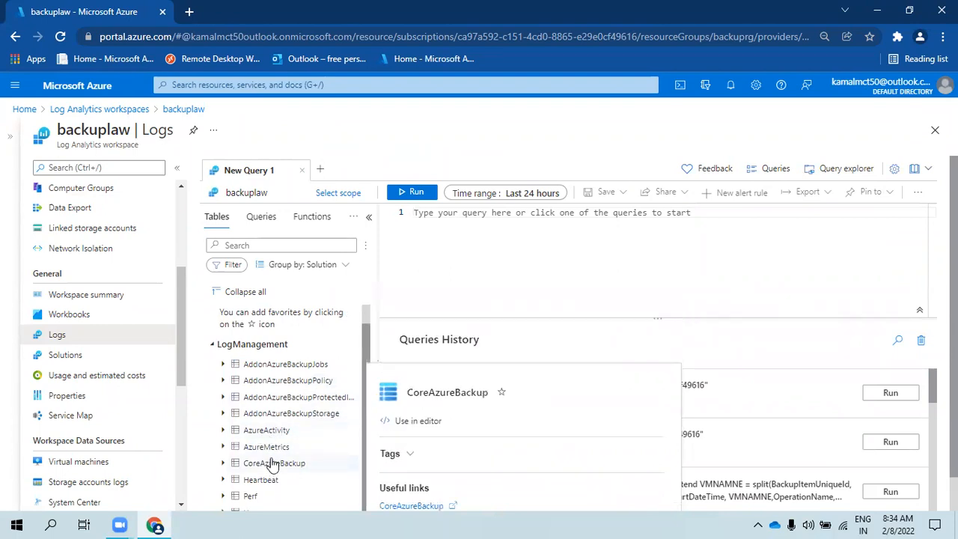
scroll(290, 476, "down", 1)
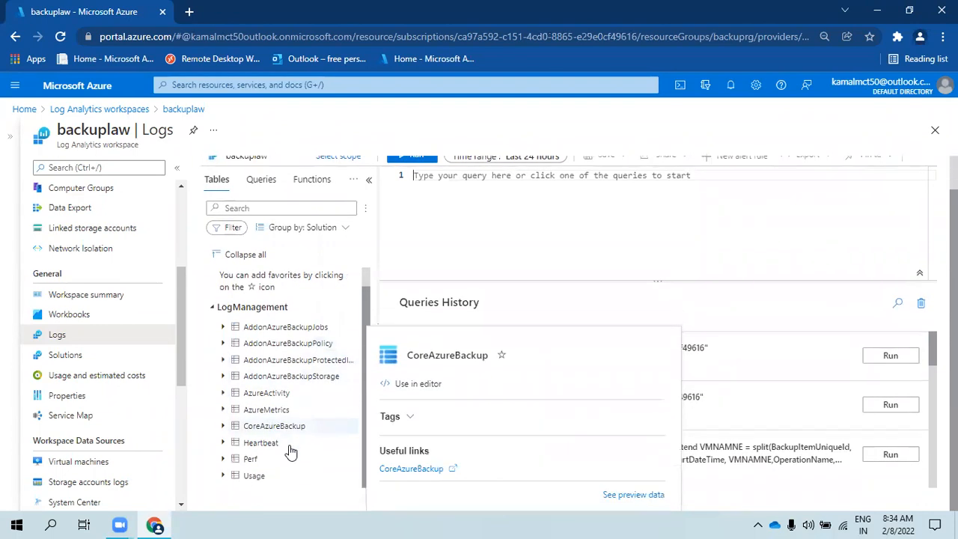
scroll(292, 378, "up", 1)
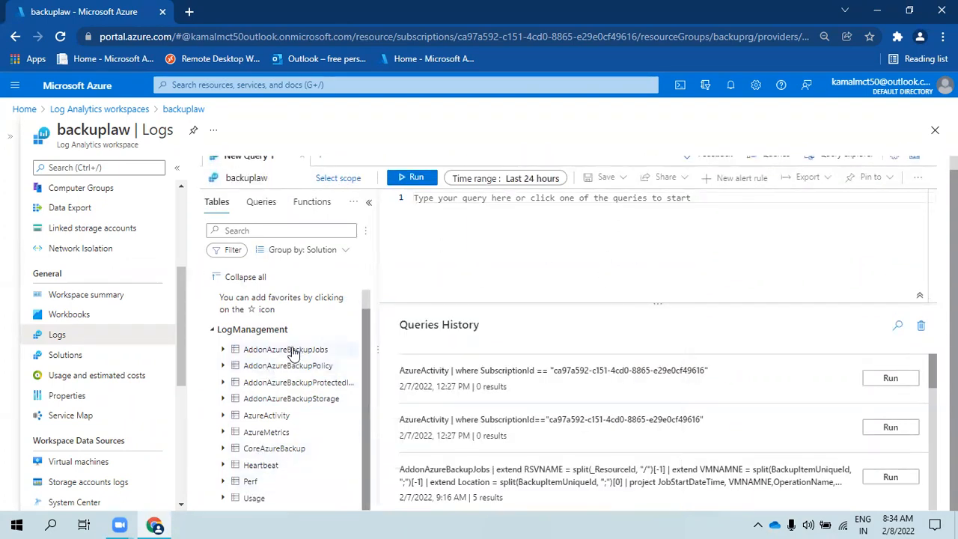
left_click(493, 220)
scroll(426, 202, "up", 1)
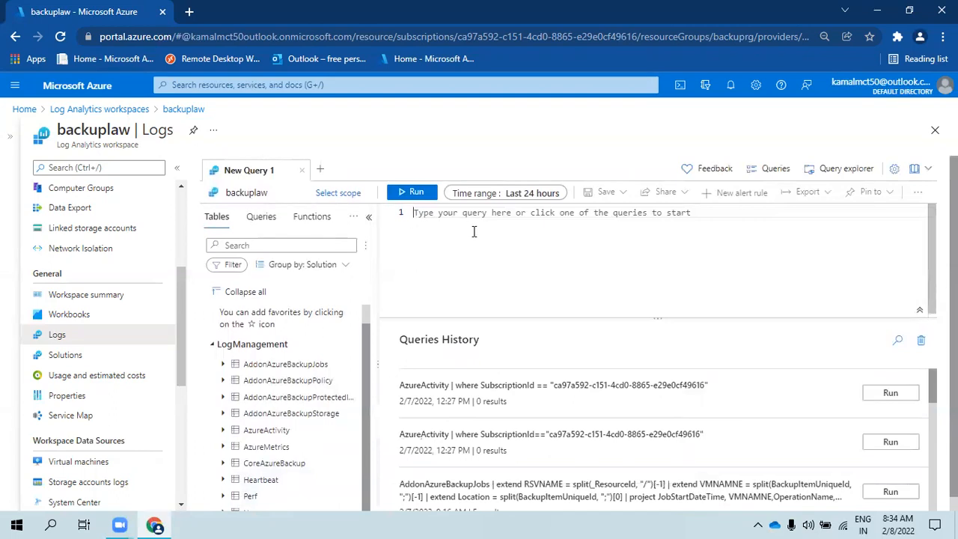
- Collapse the workspace menu, check and close the Queries and Query explorer panels, and scroll the history
left_click(175, 171)
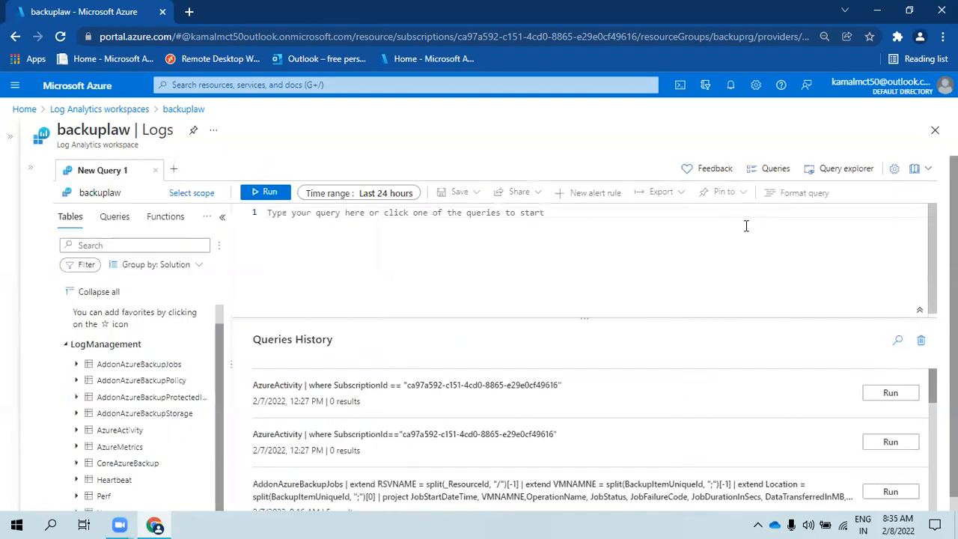
left_click(772, 170)
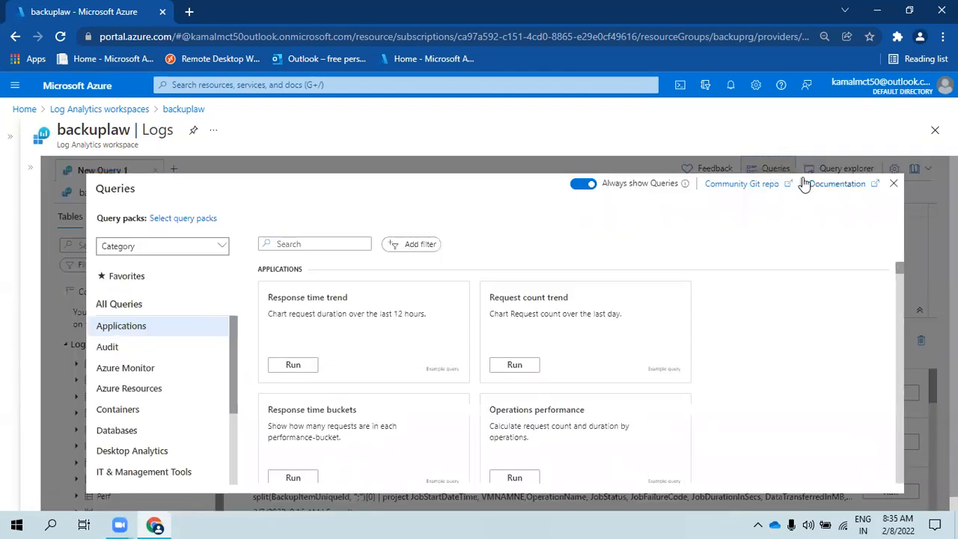
left_click(893, 186)
left_click(839, 171)
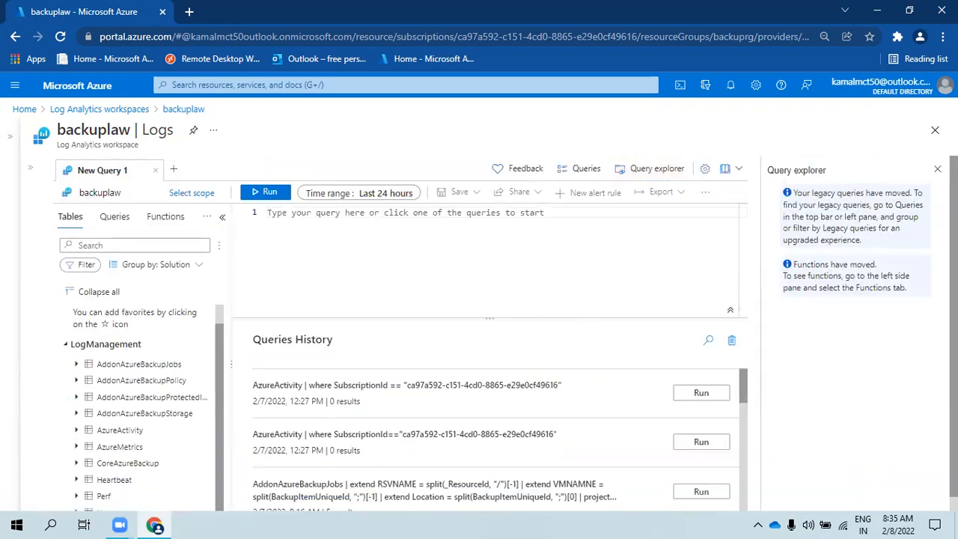
left_click(657, 169)
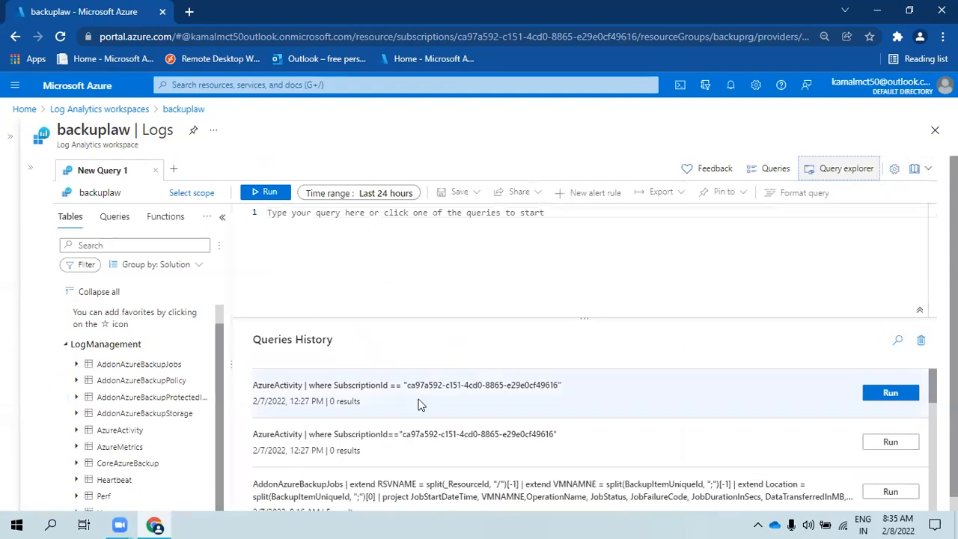
scroll(417, 419, "down", 1)
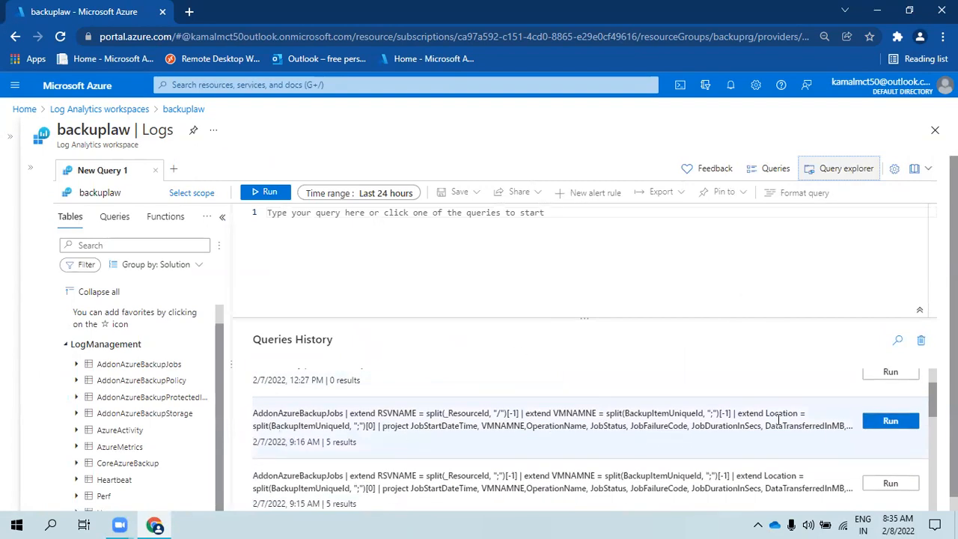
- Rerun the earlier AddonAzureBackupJobs query from history and inspect its failure code
left_click(875, 428)
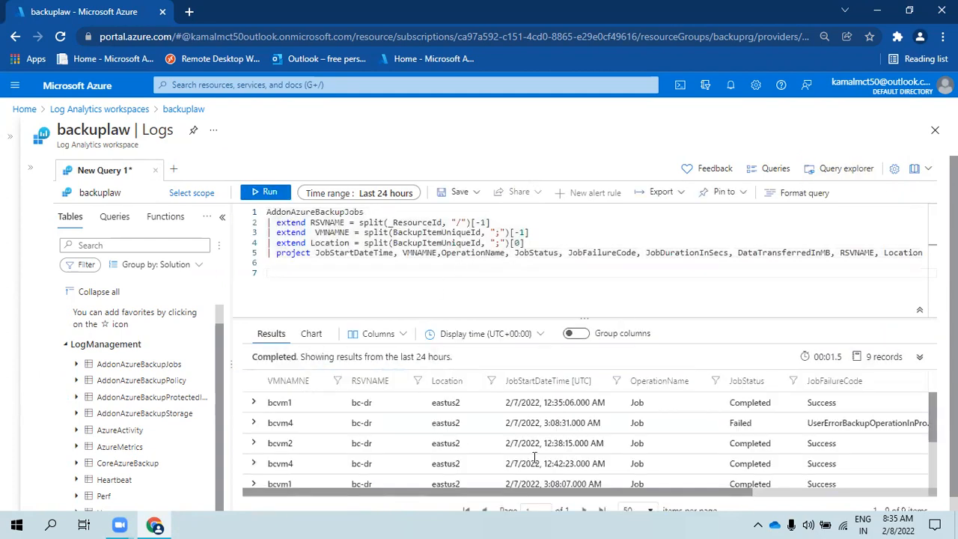
left_click_drag(824, 422, 908, 434)
left_click(847, 435)
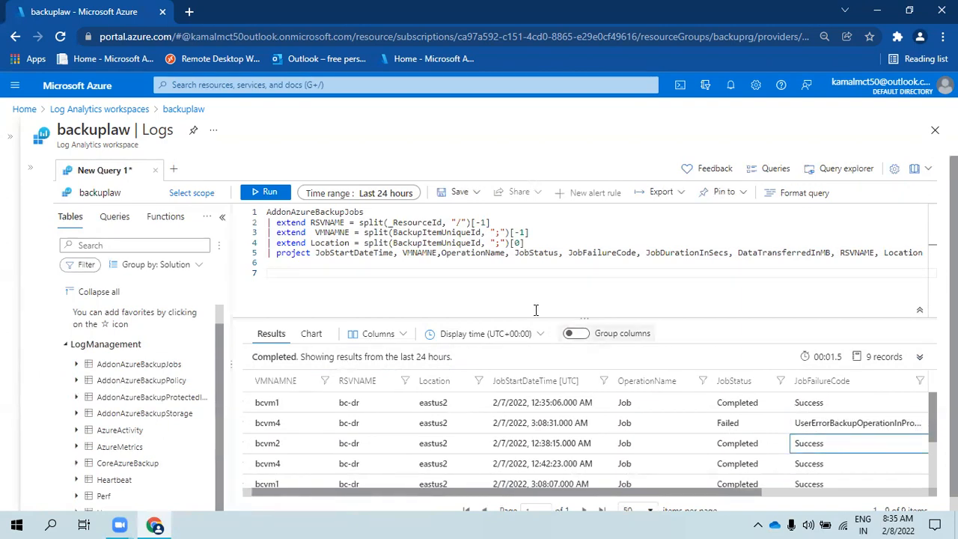
- Rerun the query over Last 48 hours for 10 records, then open a new browser tab
left_click(389, 194)
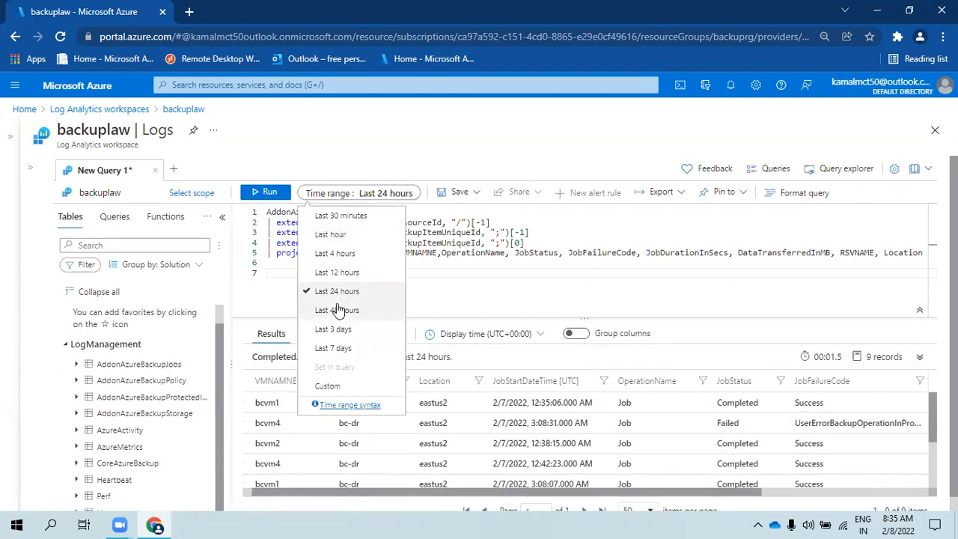
left_click(342, 310)
left_click(263, 193)
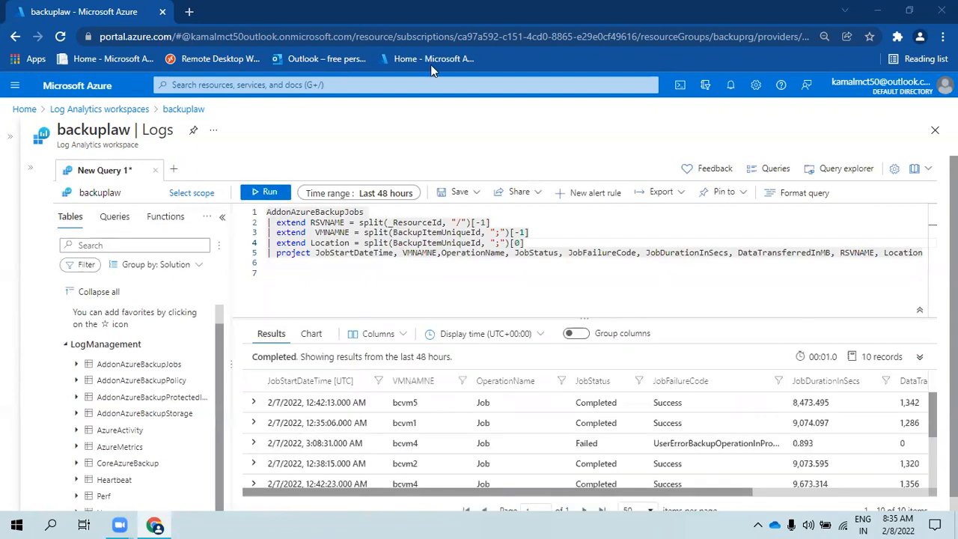
left_click(189, 11)
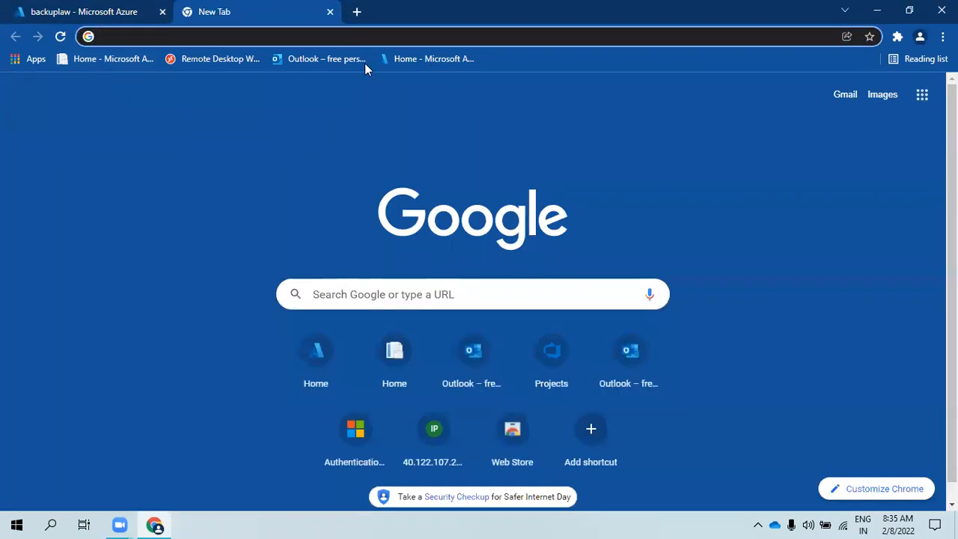
- From Azure Home, search 'logi' to reach Logic apps and open backupsalertslapp's alerts workflow
left_click(424, 63)
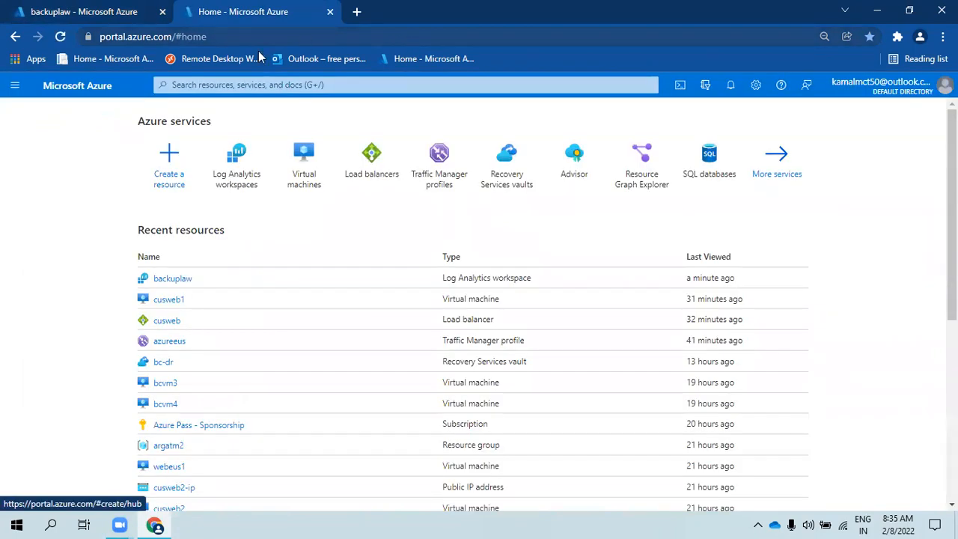
left_click(475, 84)
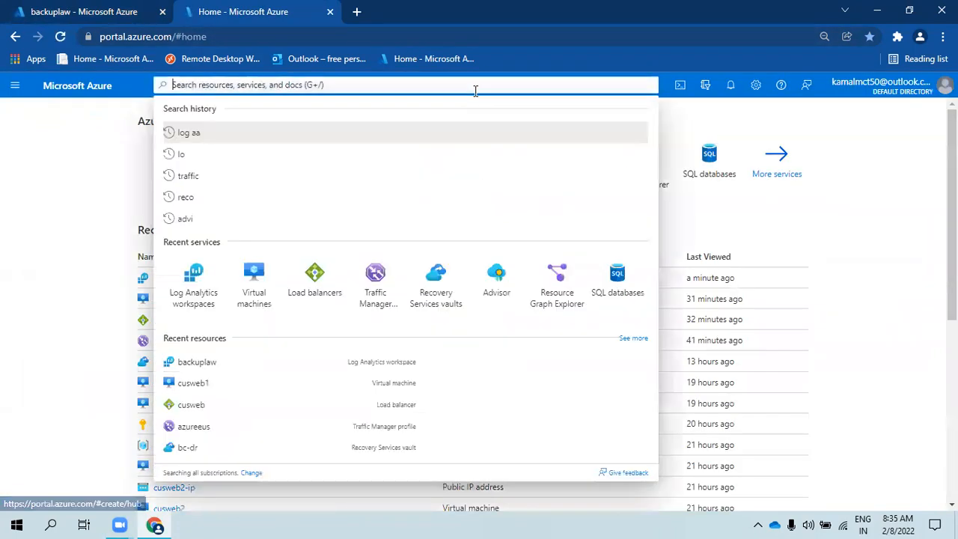
type("logi")
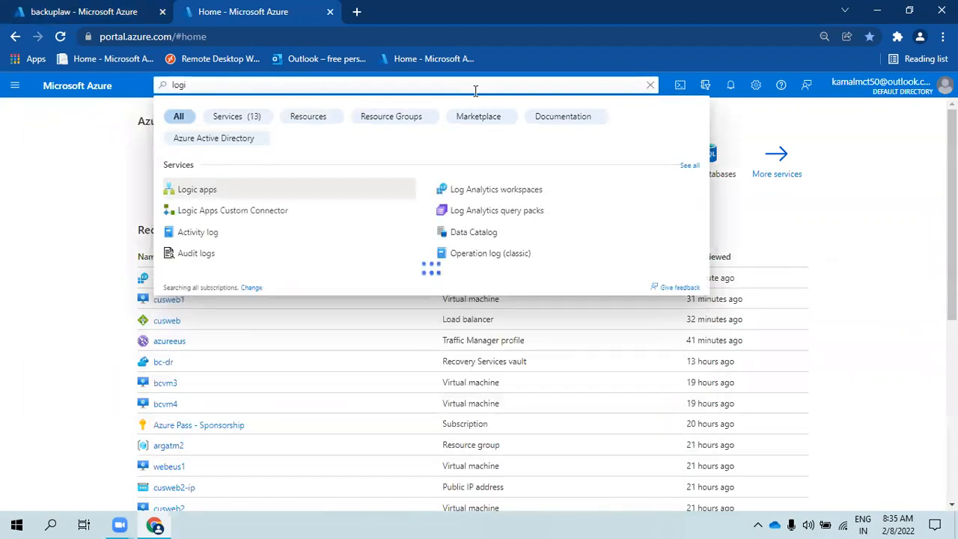
left_click(224, 192)
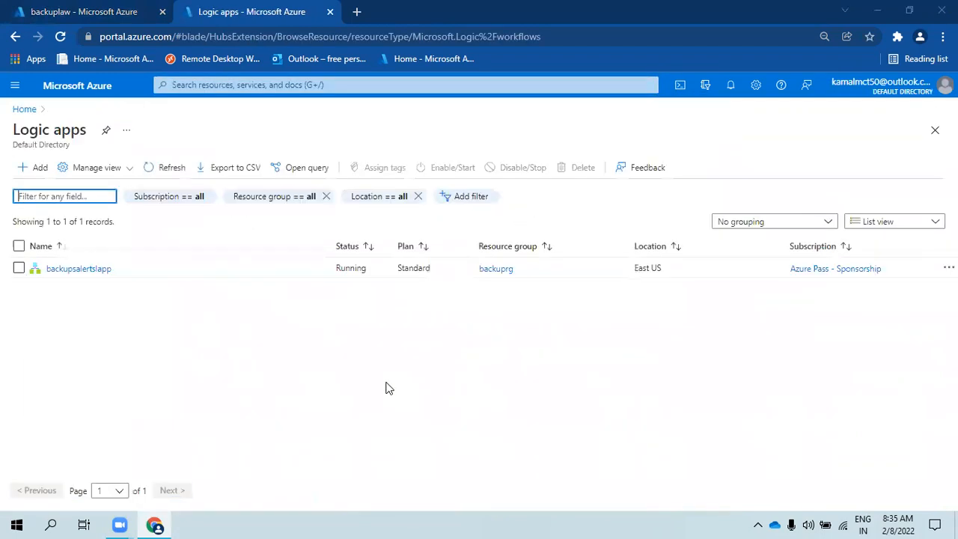
left_click(90, 268)
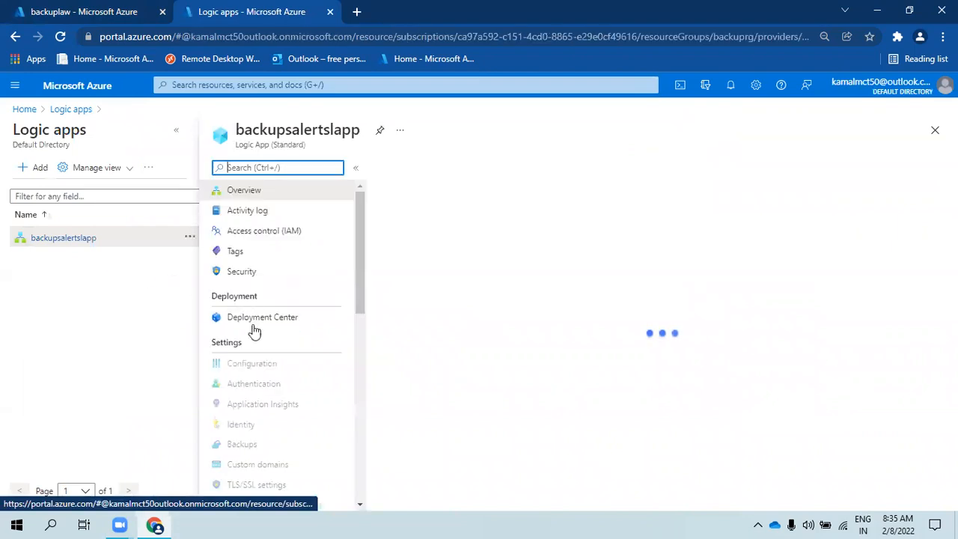
left_click(259, 359)
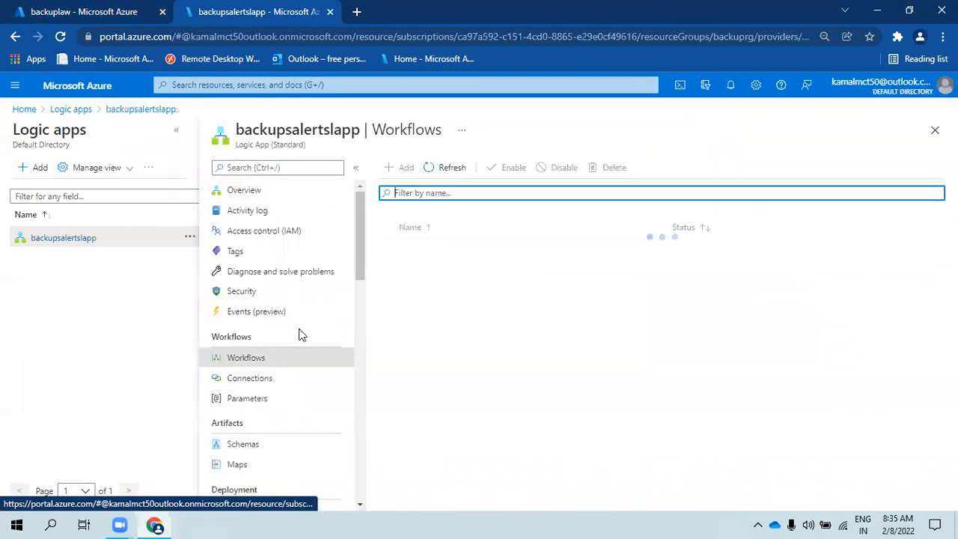
left_click(172, 130)
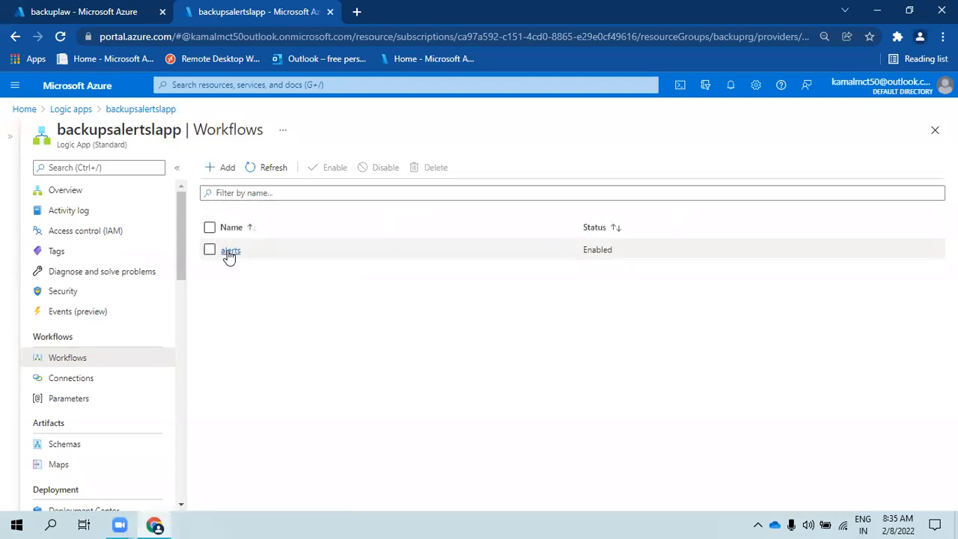
left_click(228, 252)
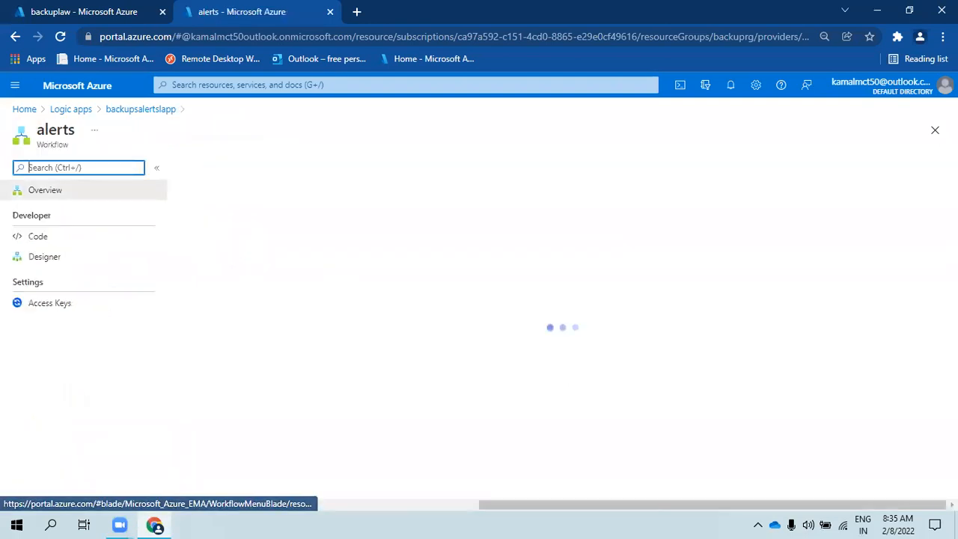
- Open the alerts designer, search triggers for 'rec', and list the Schedule connector's triggers
left_click(74, 260)
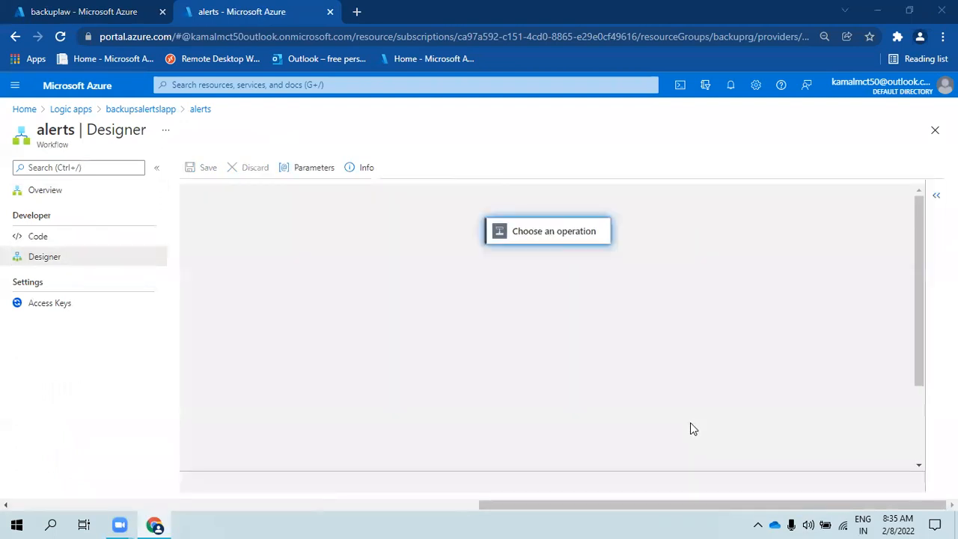
left_click(353, 240)
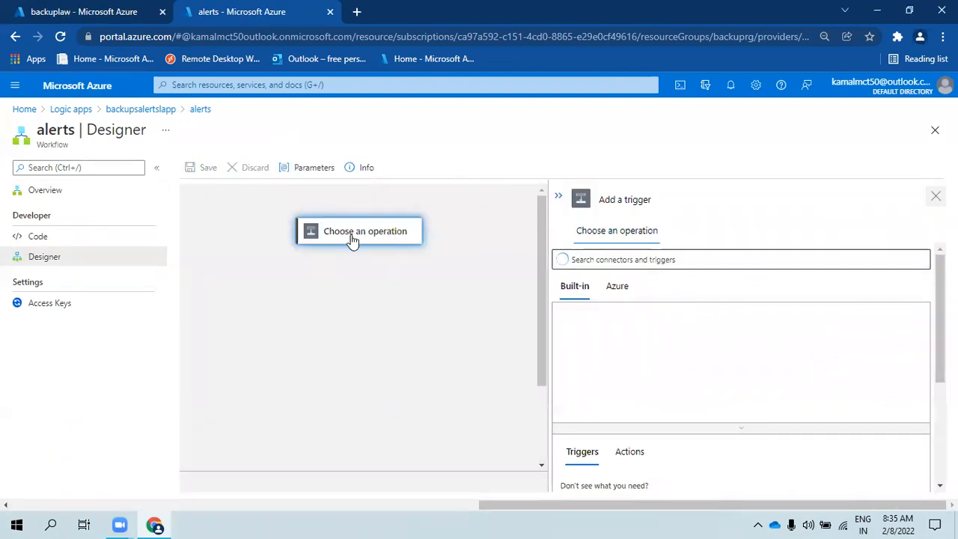
left_click(682, 259)
type("re")
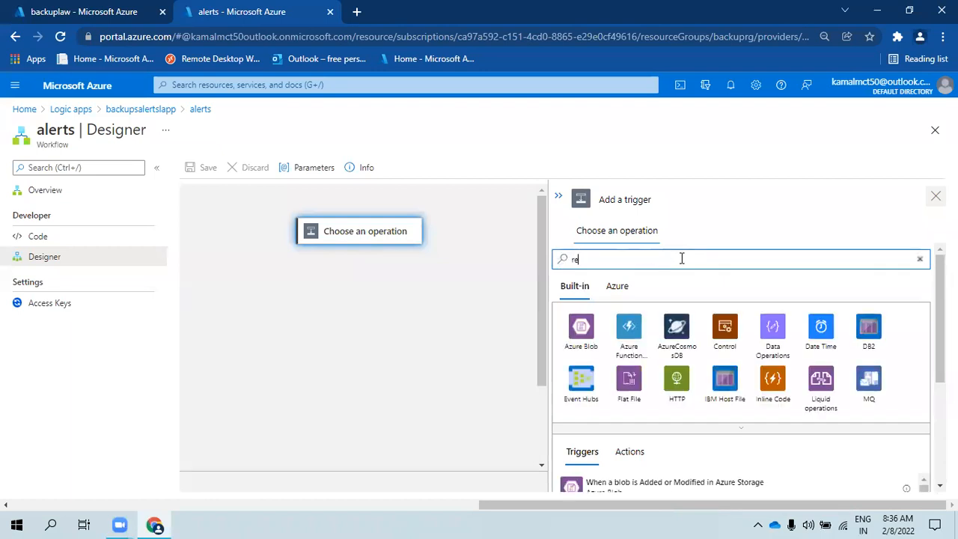
type("cc")
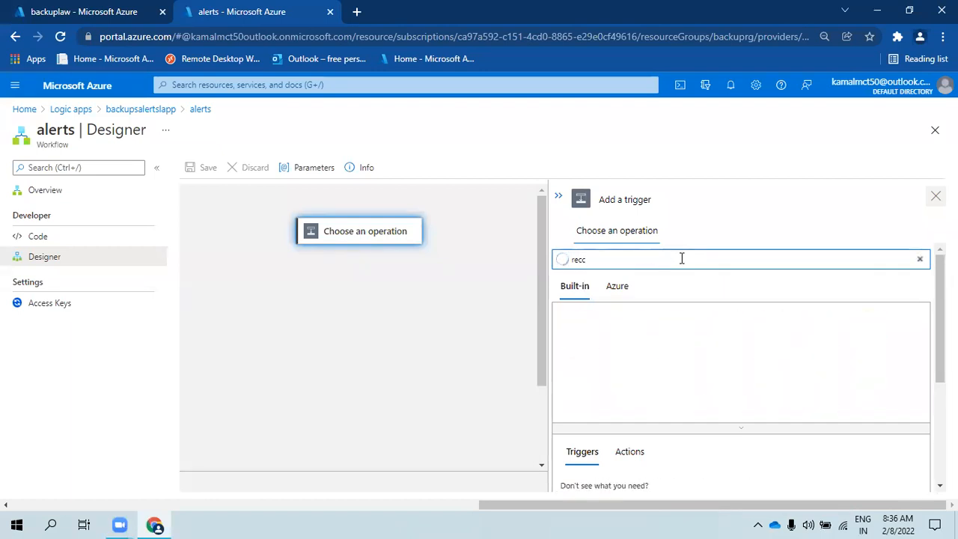
key("BackSpace")
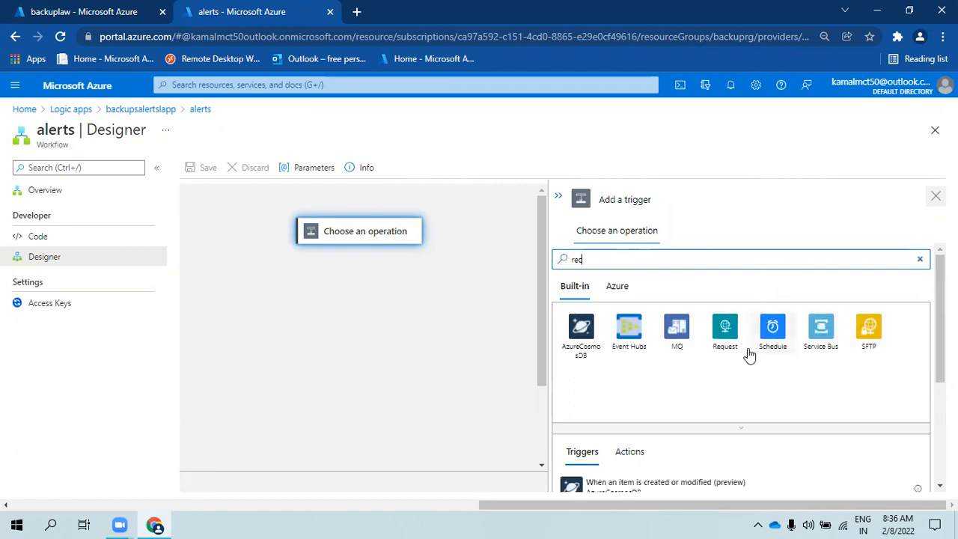
left_click(771, 327)
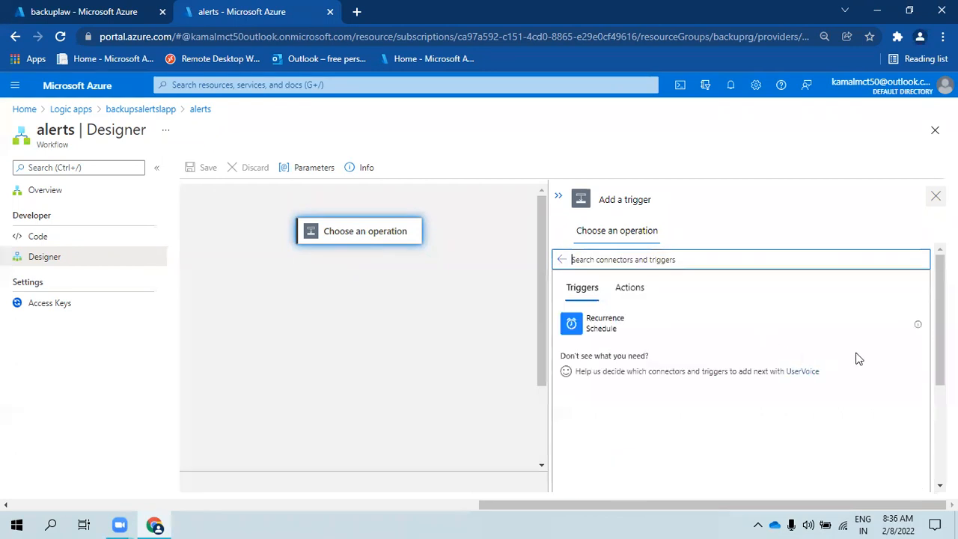
- Add a Recurrence trigger running every 1 Day
left_click(634, 323)
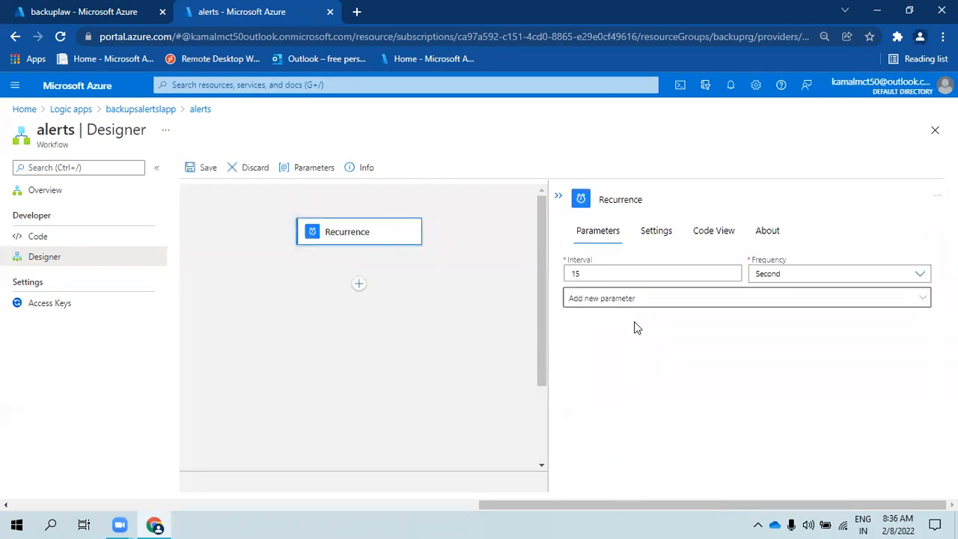
left_click(768, 275)
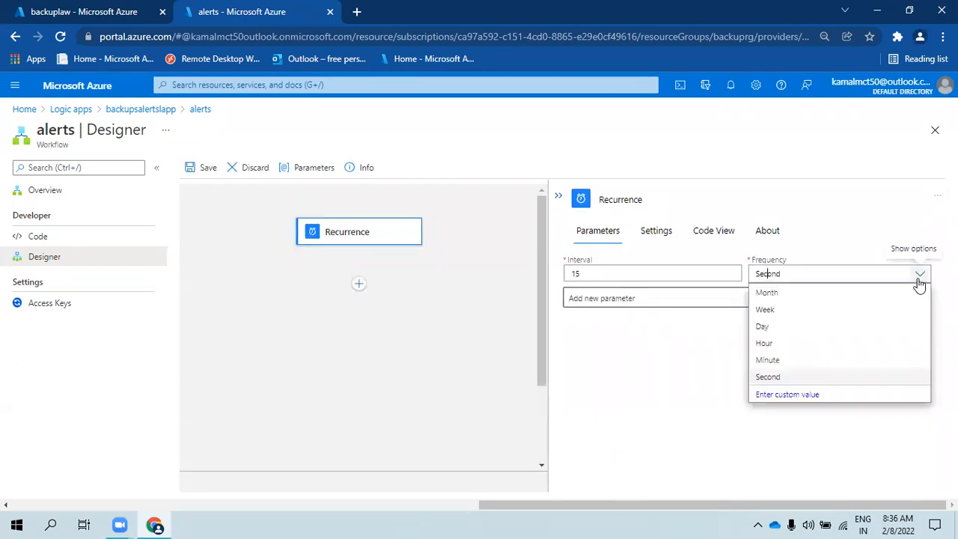
left_click(761, 327)
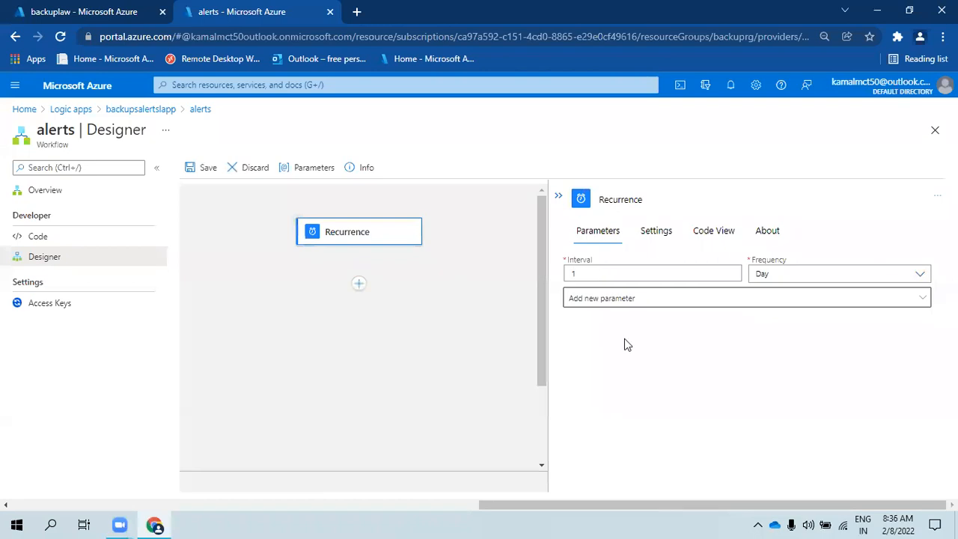
- Add a Time zone parameter set to UTC+05:30 Chennai, Kolkata, Mumbai, New Delhi
left_click(710, 298)
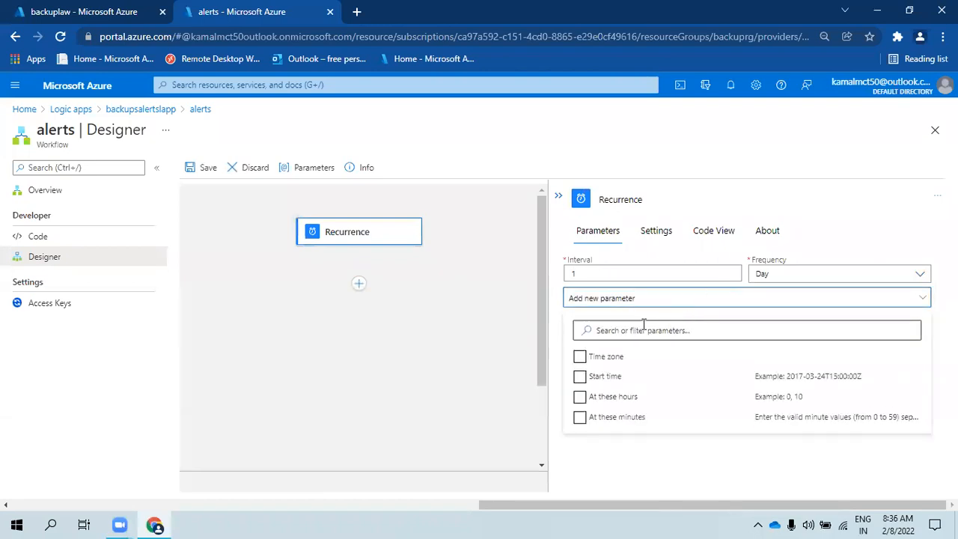
left_click(591, 359)
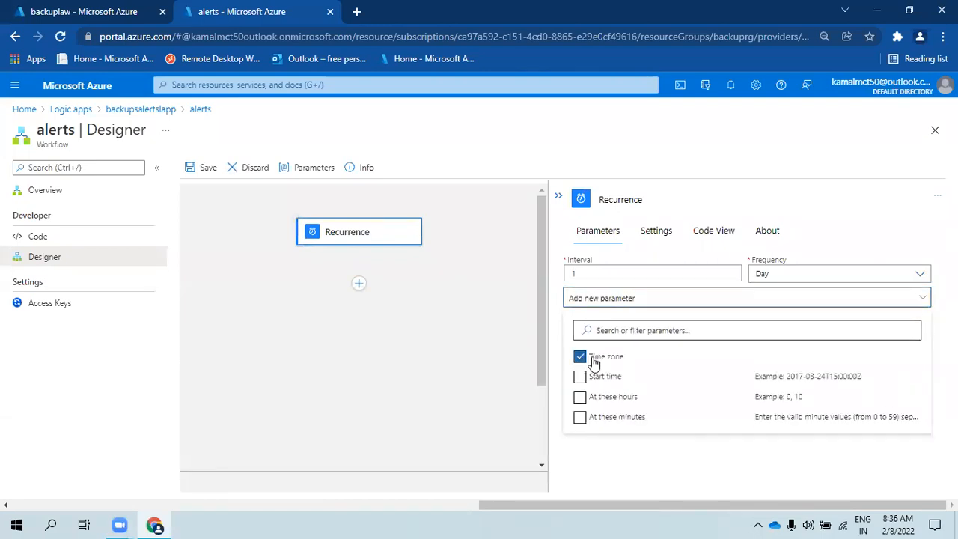
left_click(721, 198)
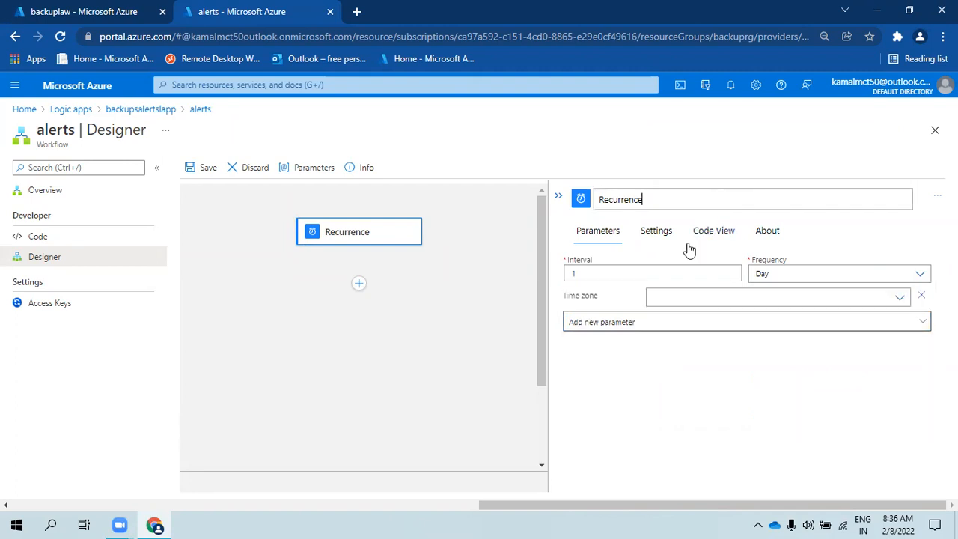
left_click(652, 323)
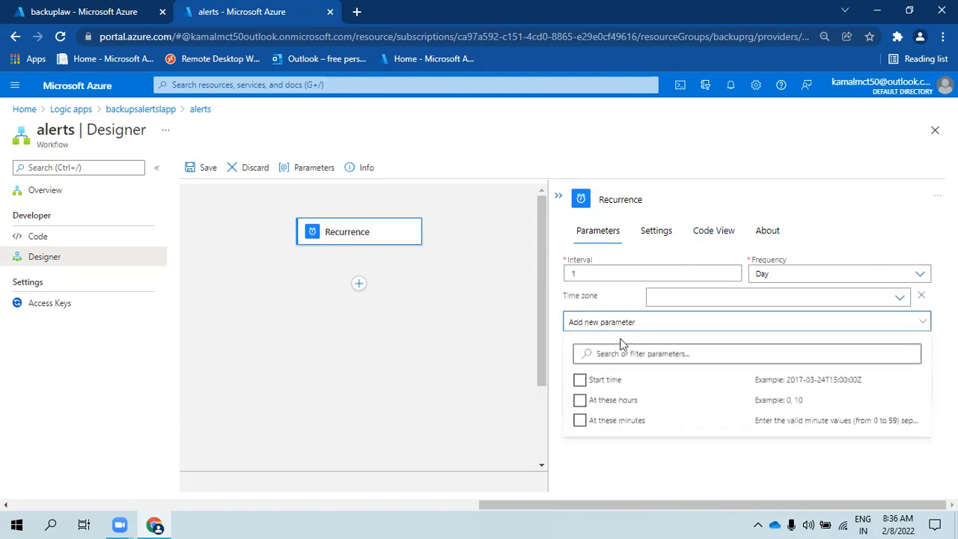
left_click(899, 300)
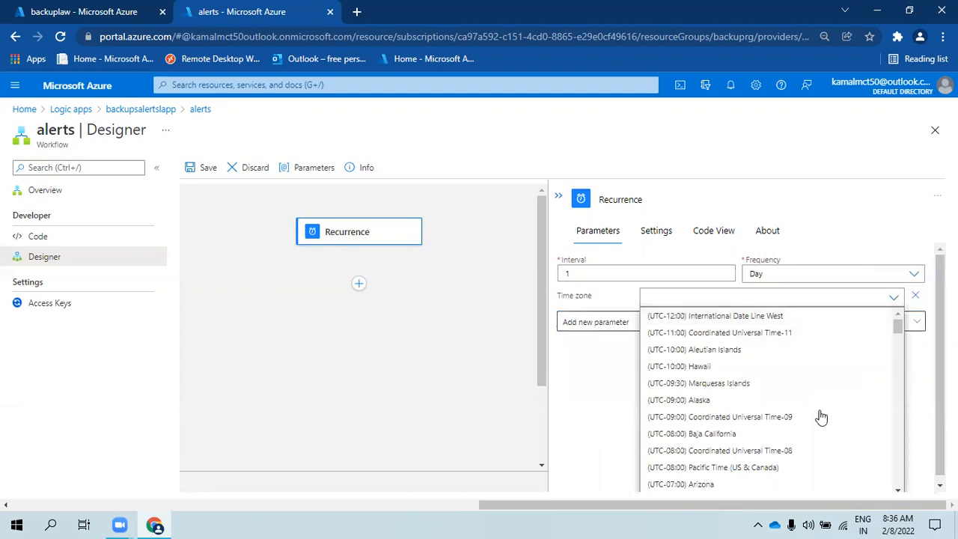
scroll(823, 415, "down", 3)
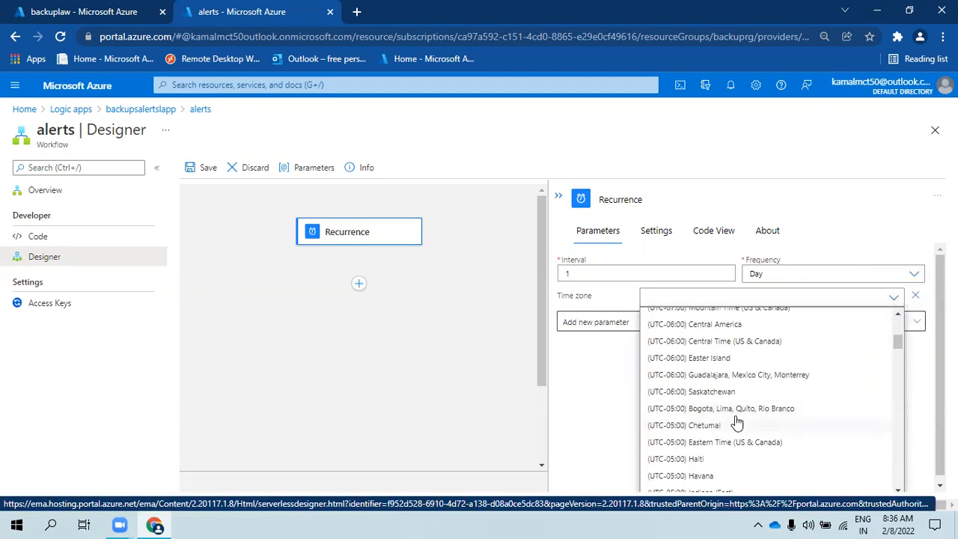
scroll(732, 440, "down", 2)
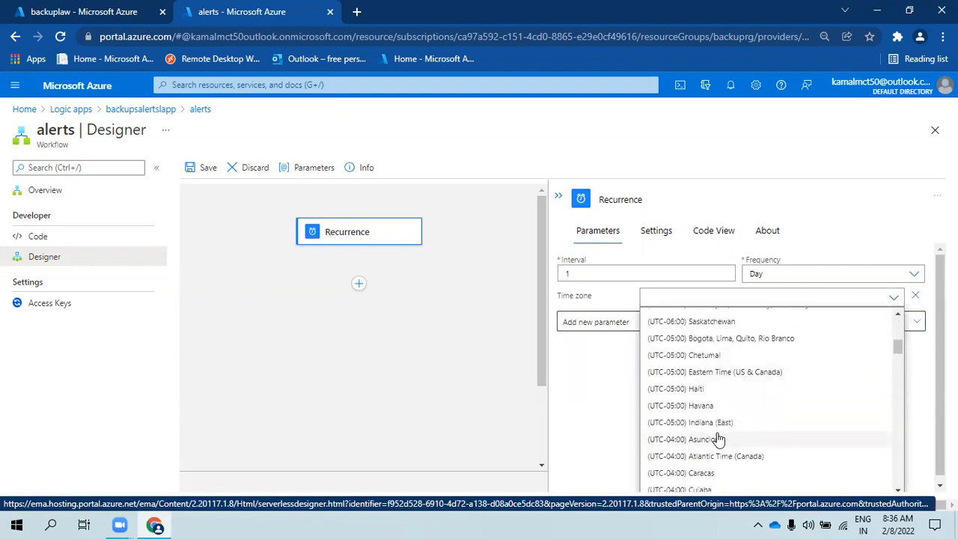
scroll(725, 428, "down", 2)
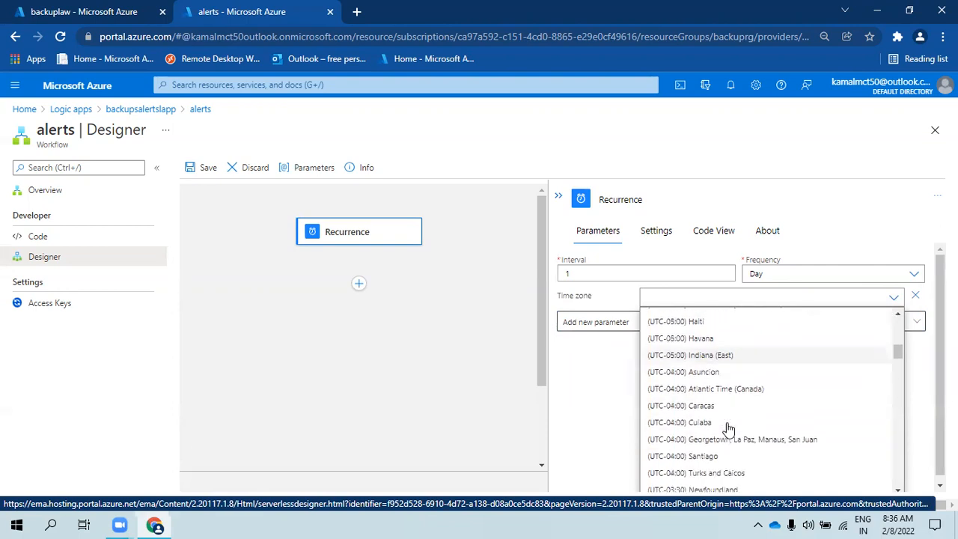
scroll(726, 431, "up", 3)
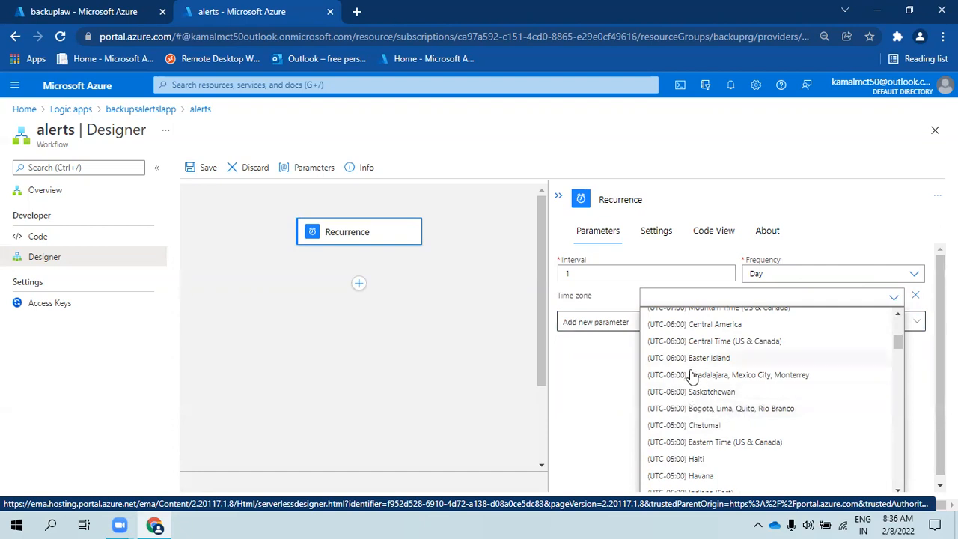
scroll(702, 386, "down", 1)
scroll(719, 411, "down", 1)
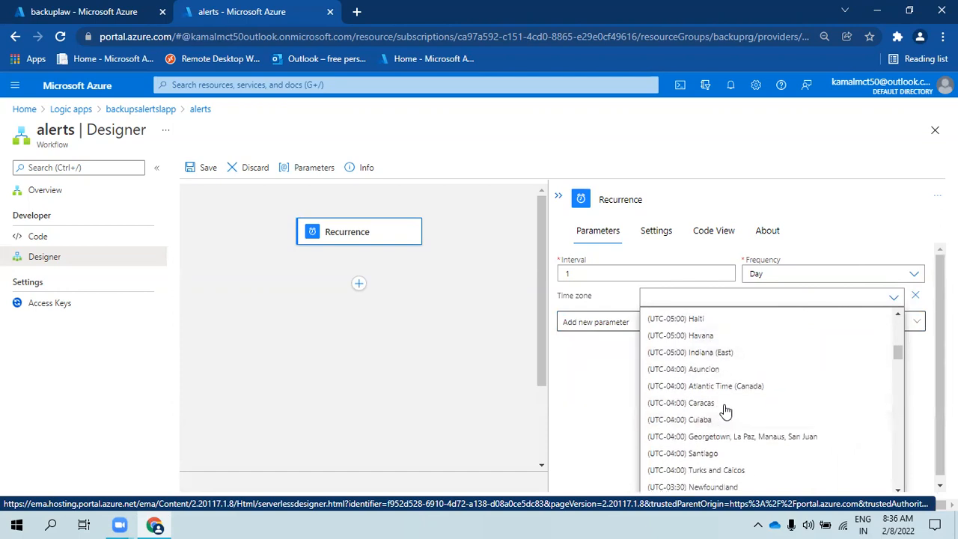
scroll(725, 411, "up", 2)
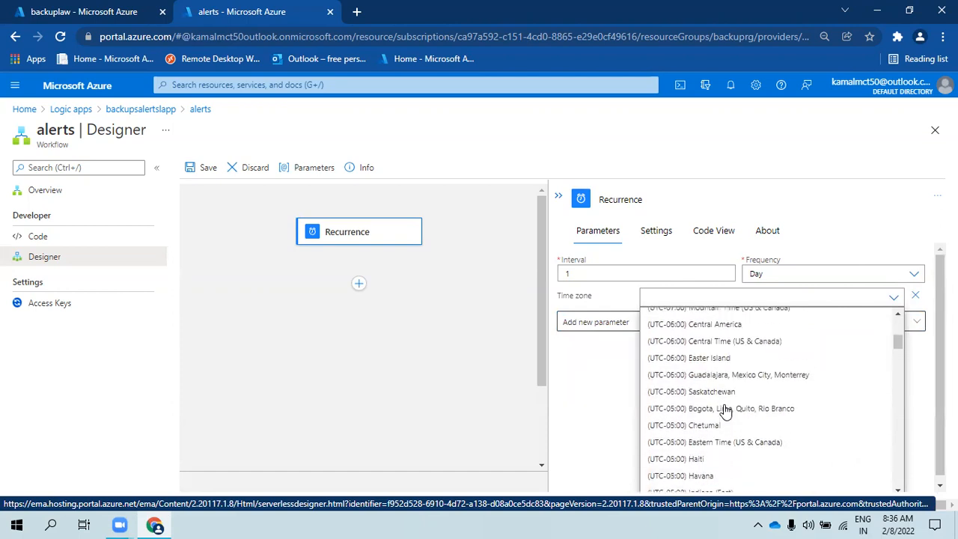
scroll(724, 410, "up", 2)
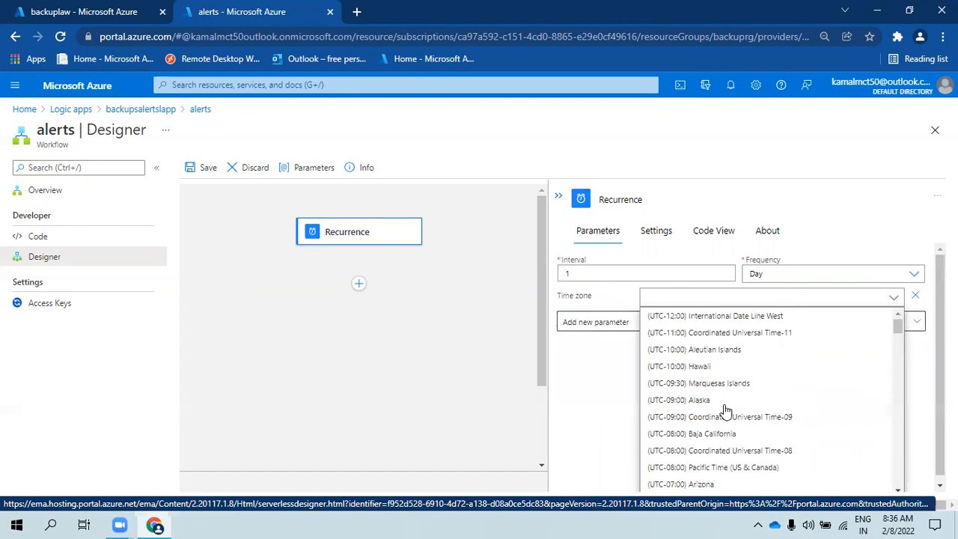
scroll(724, 411, "down", 15)
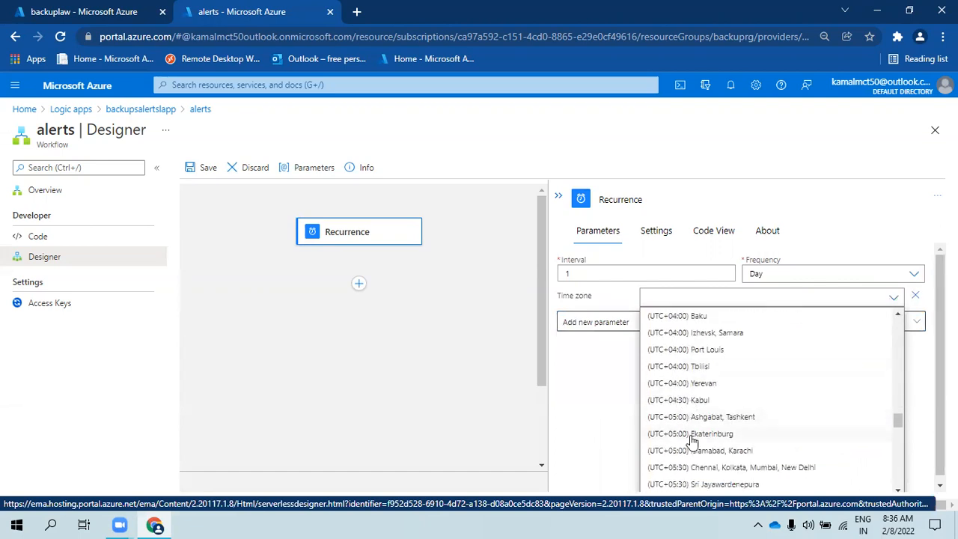
scroll(693, 449, "down", 2)
left_click(720, 397)
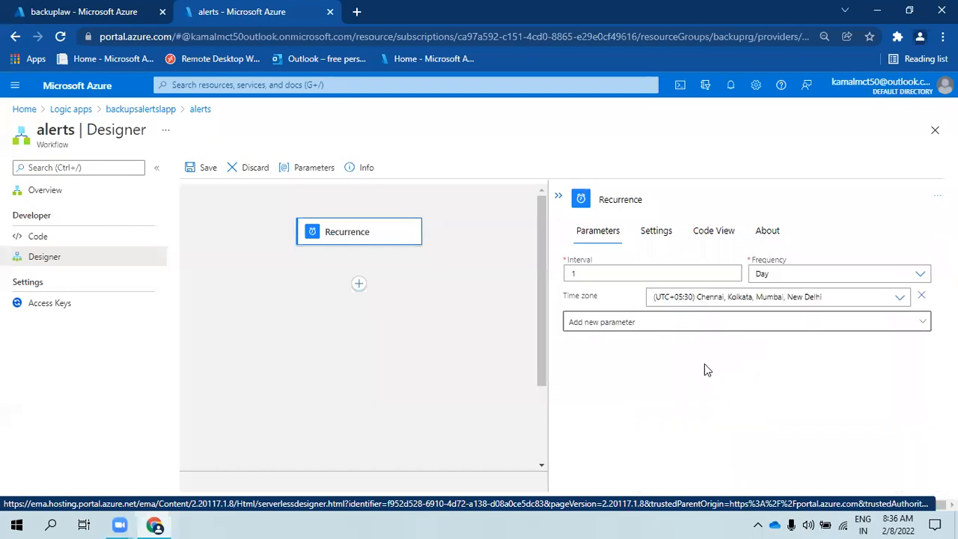
- Leave Start time unset, close the parameter list, and collapse the Recurrence card
left_click(652, 324)
left_click(580, 380)
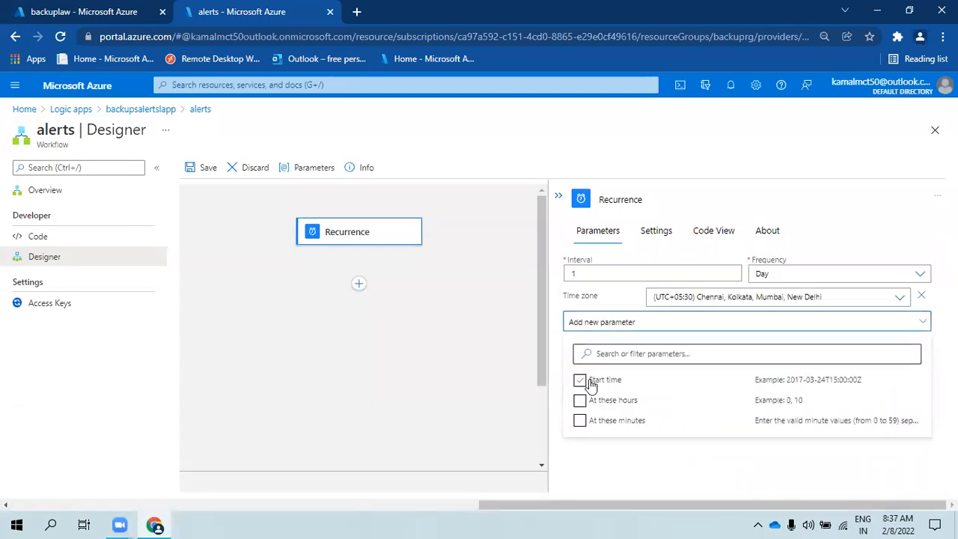
left_click(629, 382)
left_click(614, 423)
left_click(655, 452)
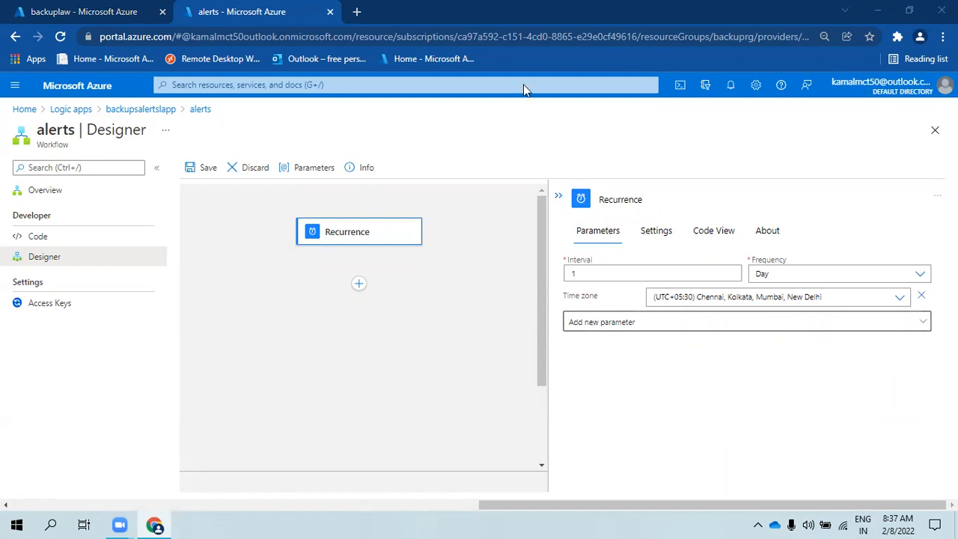
left_click(558, 196)
left_click(549, 288)
- Add a new action under Recurrence and expand all built-in connectors
left_click(552, 310)
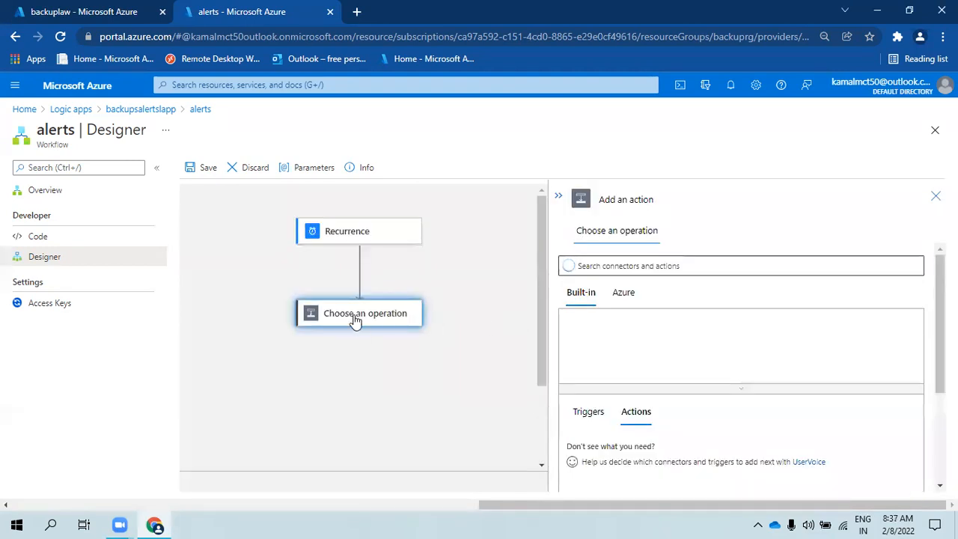
left_click(651, 262)
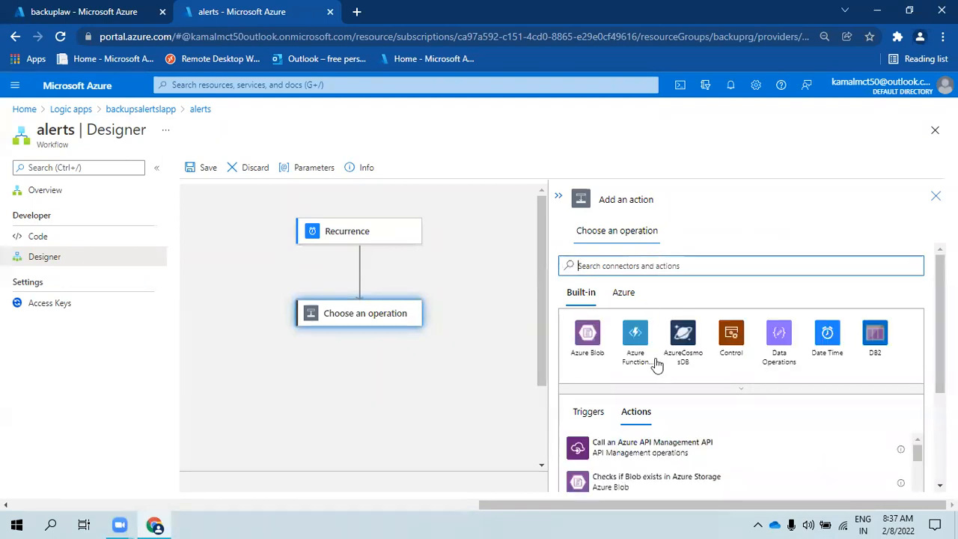
left_click(747, 386)
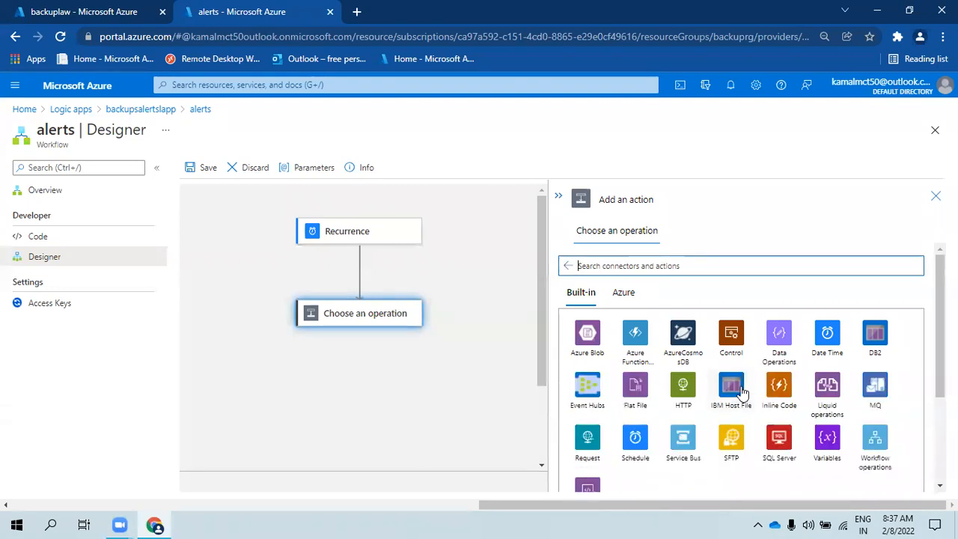
scroll(621, 451, "down", 3)
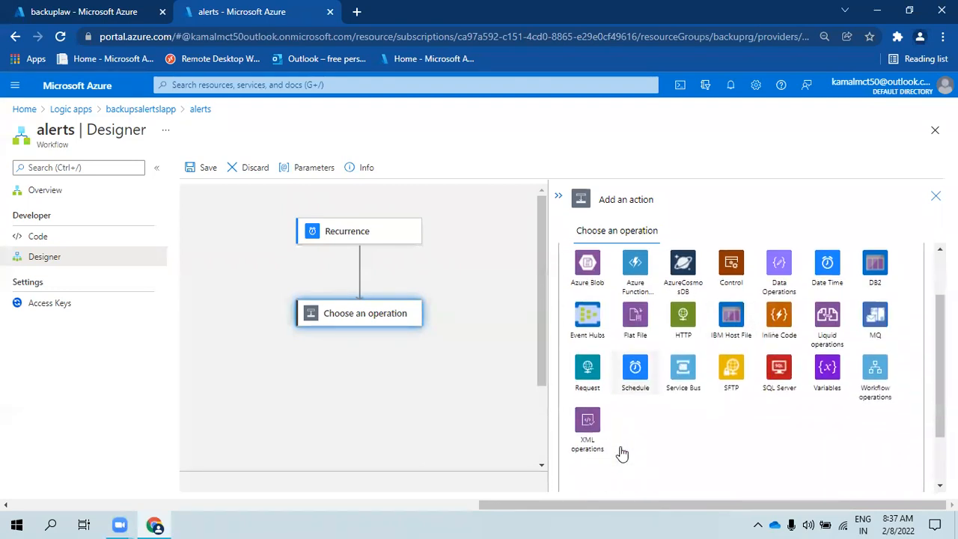
scroll(621, 451, "up", 3)
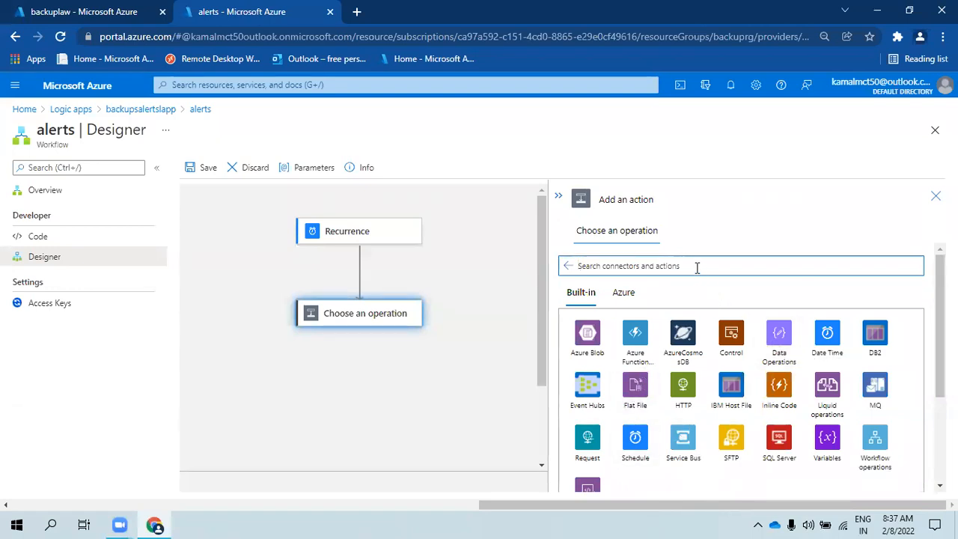
- Try searching 'monilog ana', clear it, and switch to the Azure connectors list
type("mon")
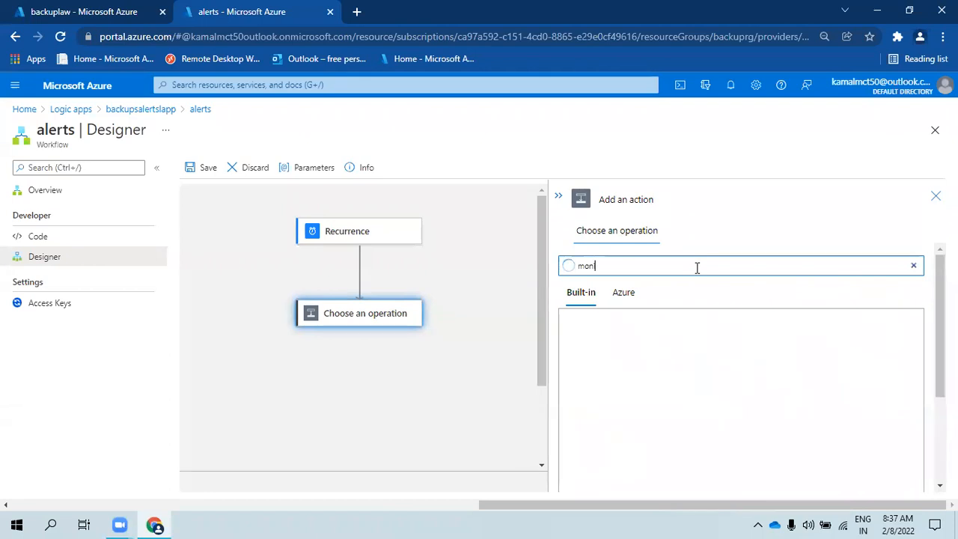
type("i")
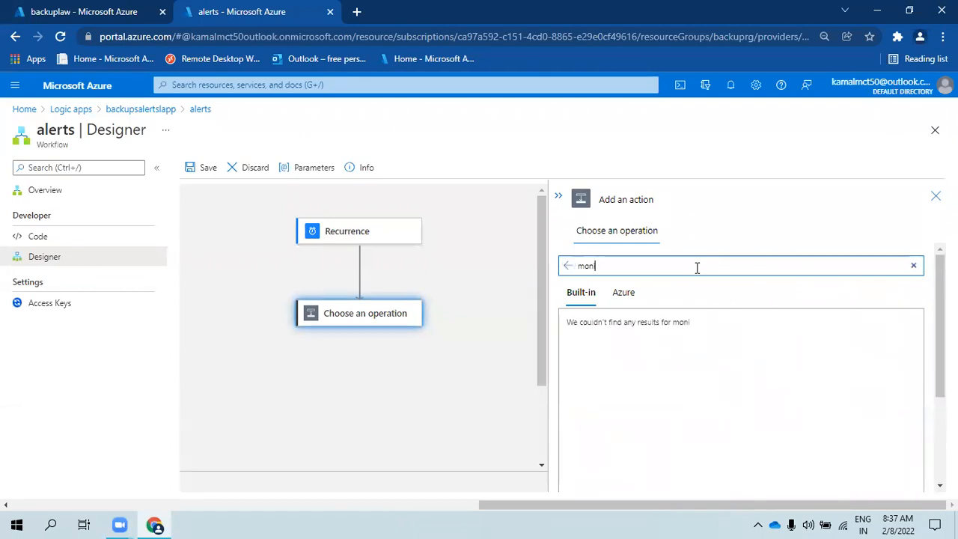
type("log ana")
key("BackSpace")
key("BackSpace")
key("BackSpace")
key("BackSpace")
key("BackSpace")
key("BackSpace")
key("BackSpace")
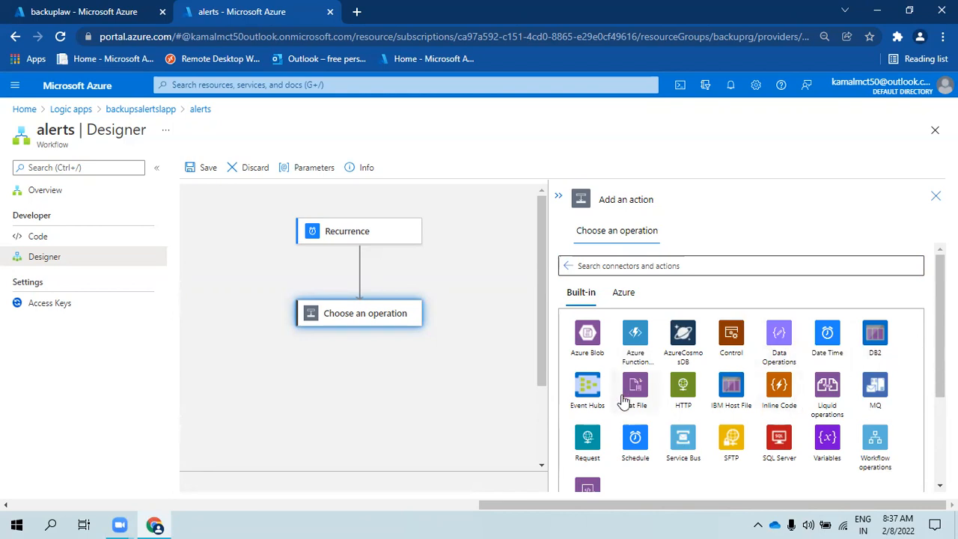
scroll(623, 402, "down", 1)
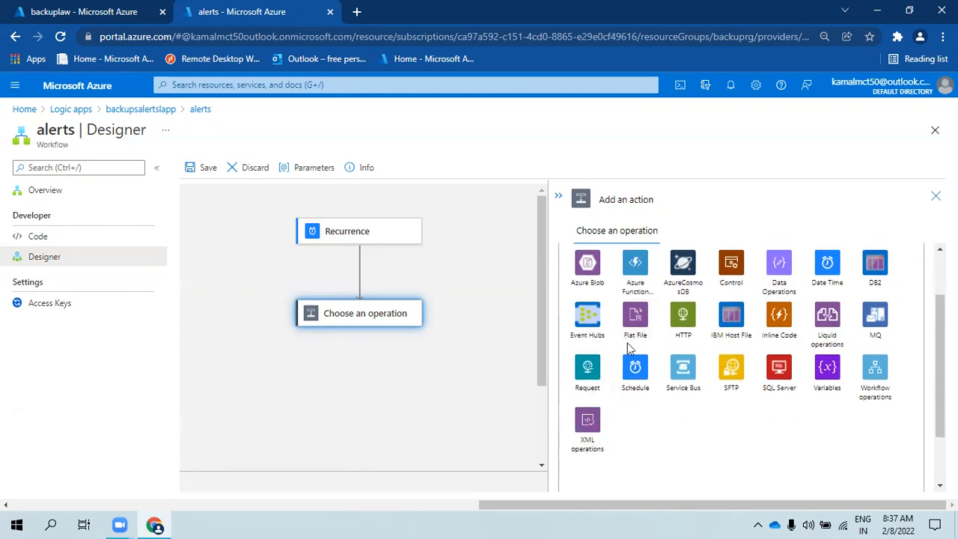
scroll(629, 348, "up", 1)
left_click(625, 293)
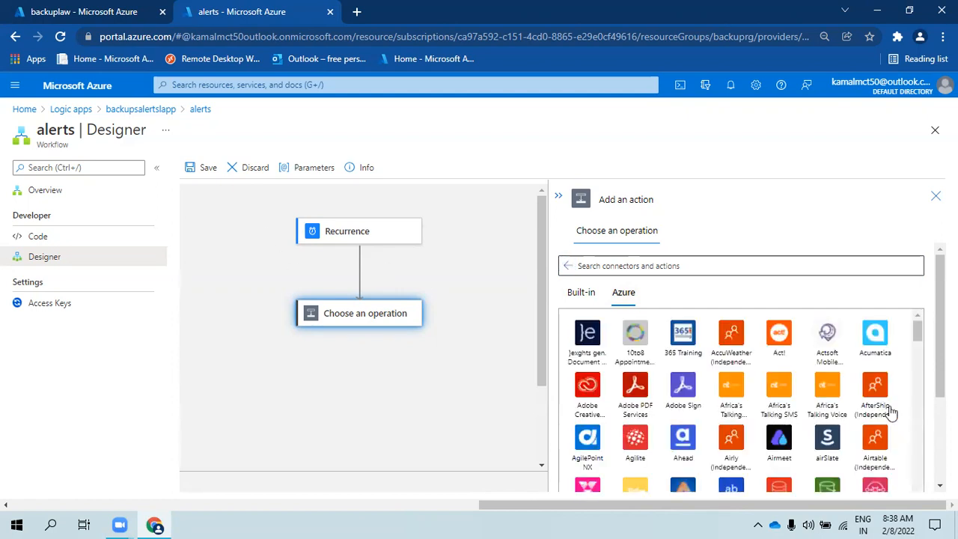
- Search 'azure', pick Azure Monitor Logs, and add its 'Run query and list results' action
scroll(779, 363, "down", 5)
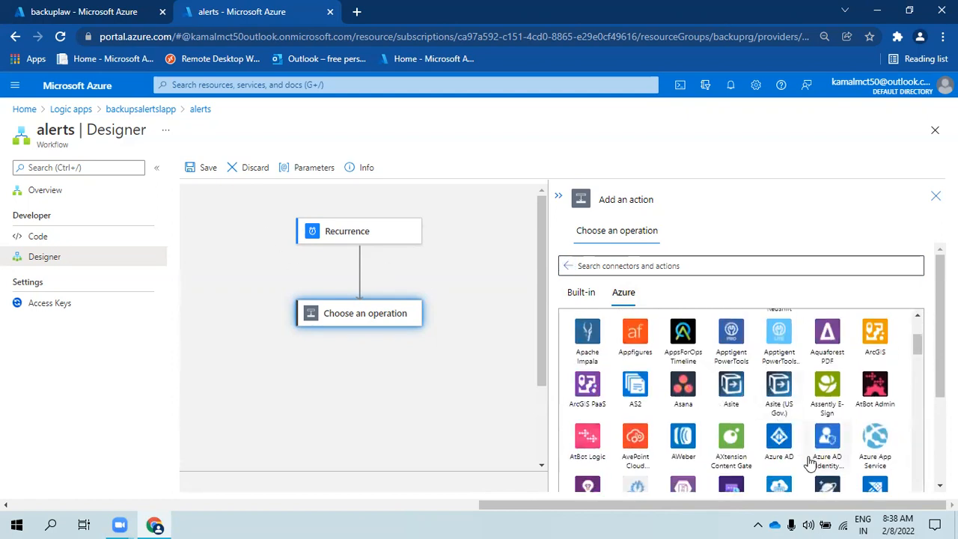
scroll(782, 446, "down", 3)
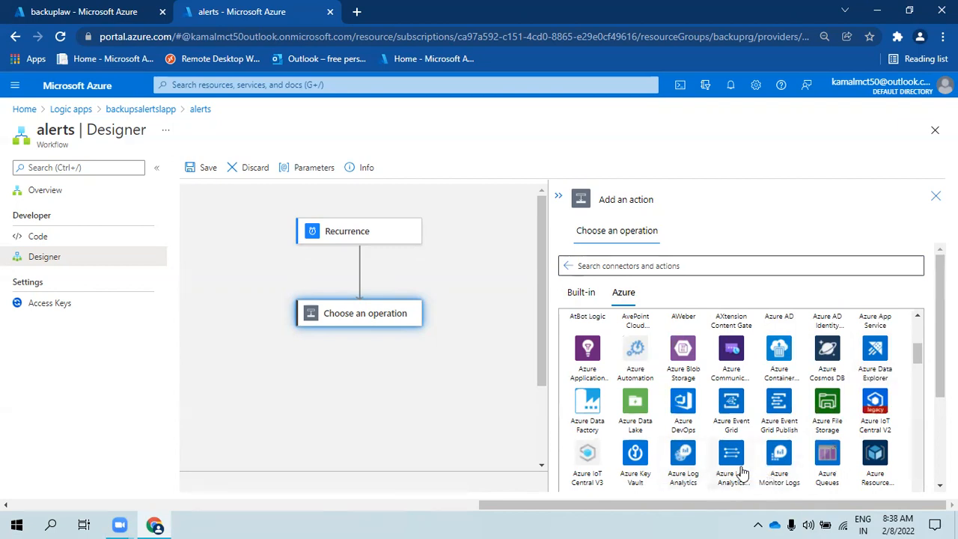
left_click(683, 460)
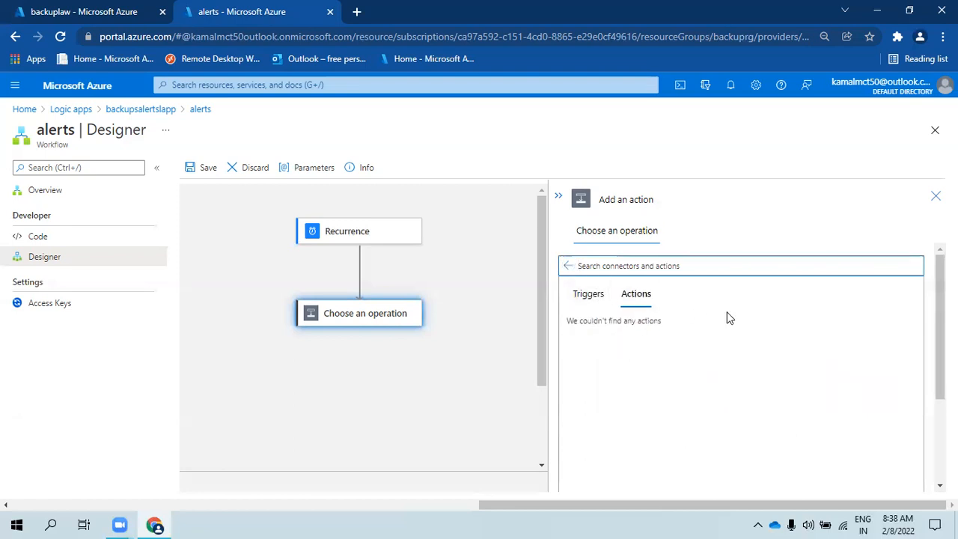
left_click(569, 266)
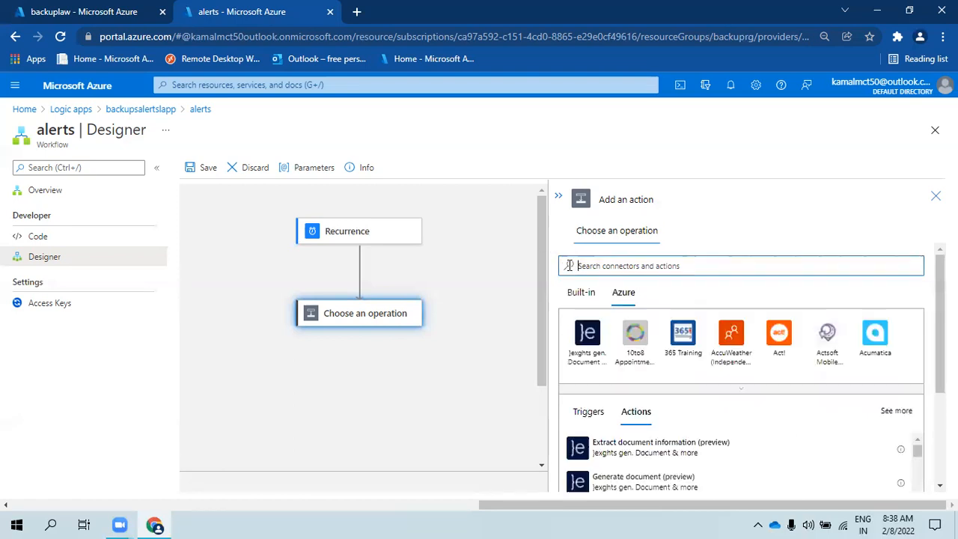
left_click(655, 270)
type("azu")
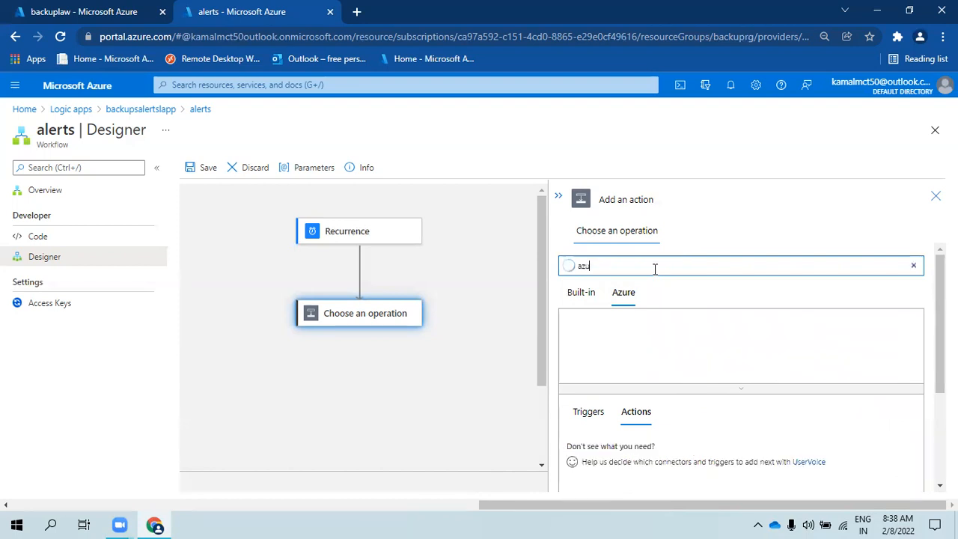
type("re log")
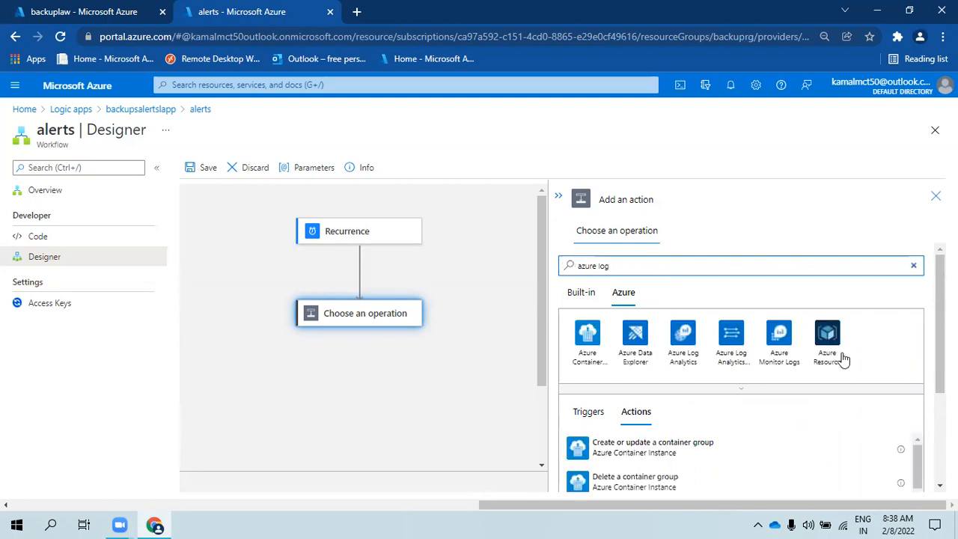
left_click(779, 339)
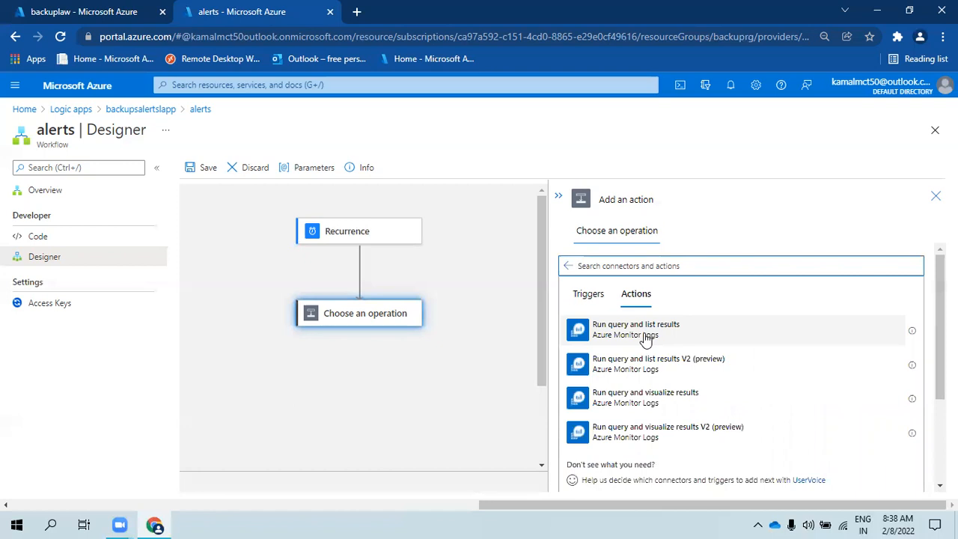
left_click(697, 338)
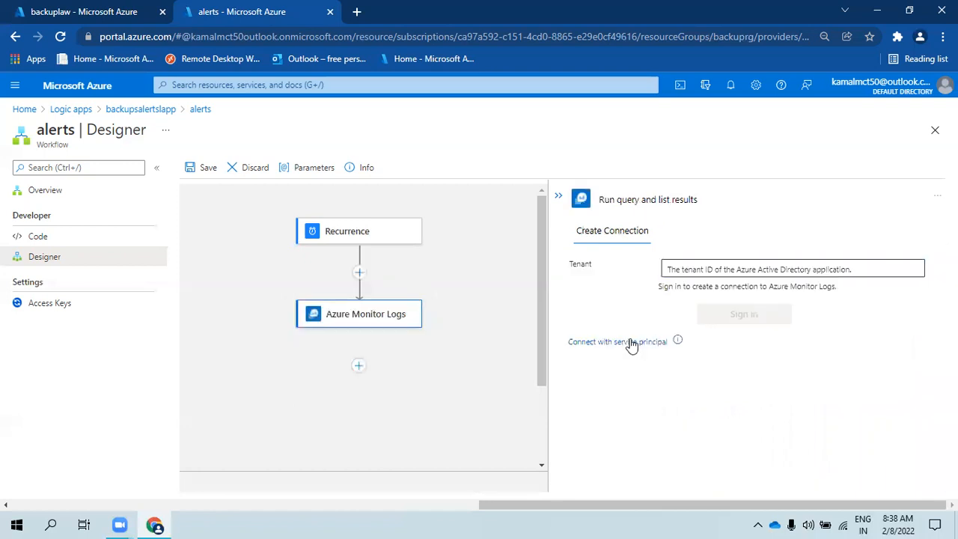
- Keep Default Directory as the connection's tenant and start signing in
left_click(747, 272)
left_click(898, 269)
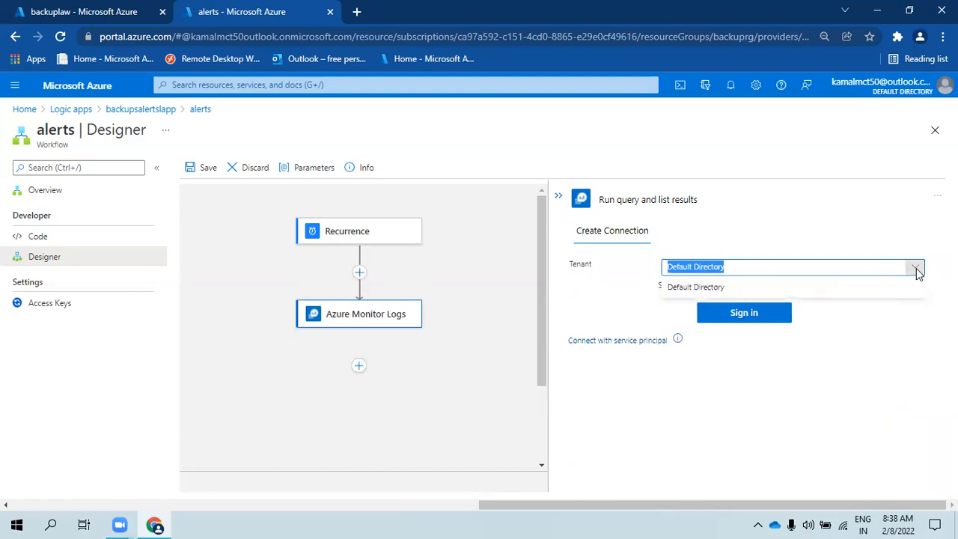
left_click(823, 290)
left_click(739, 316)
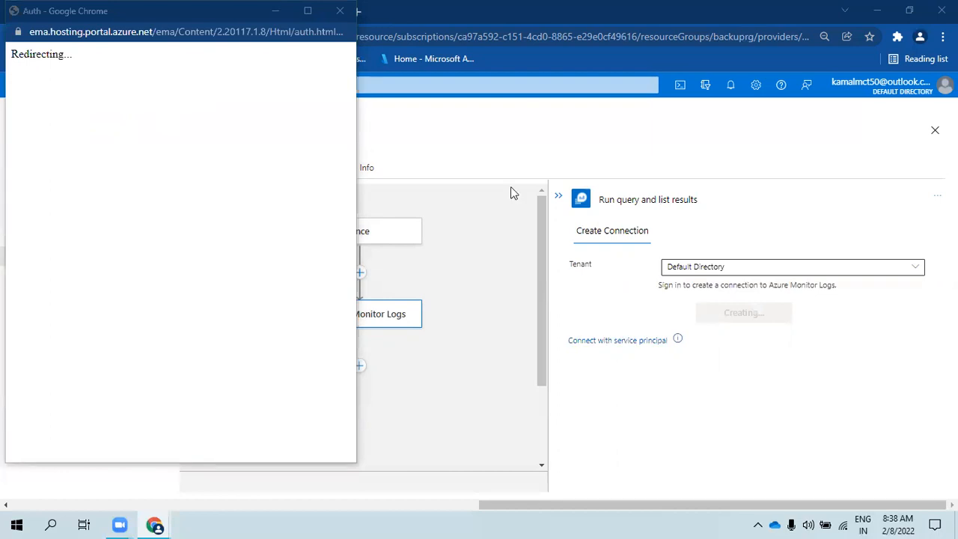
- Reposition the sign-in popup and complete sign-in with the already signed-in account
left_click(207, 23)
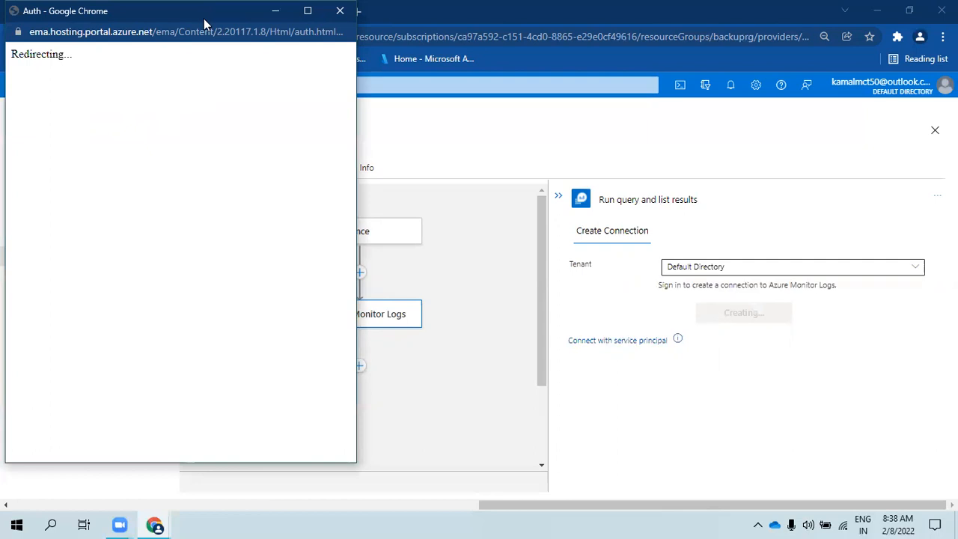
left_click_drag(205, 23, 472, 276)
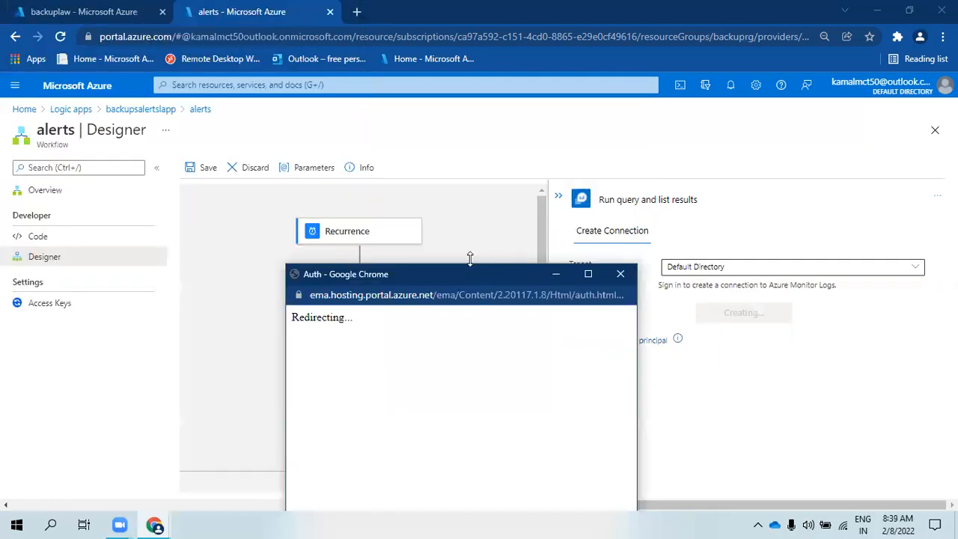
left_click_drag(470, 259, 424, 160)
left_click(417, 364)
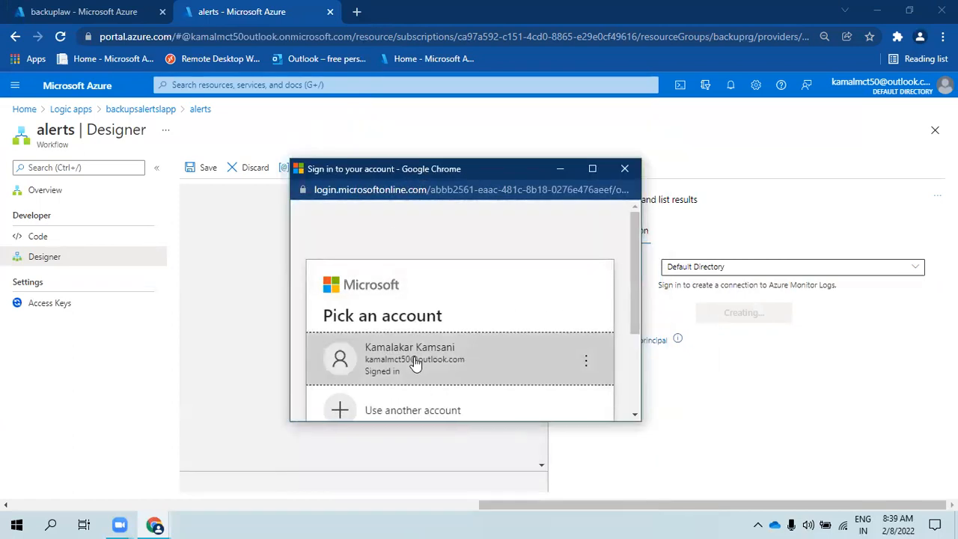
left_click(414, 363)
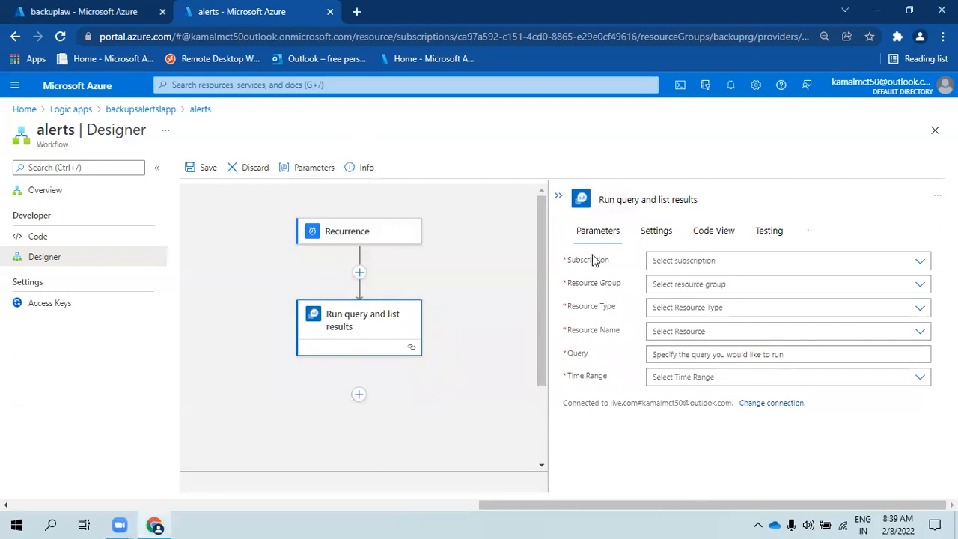
- Set Subscription to Azure Pass - Sponsorship and Resource Group to backuprg
left_click(919, 264)
left_click(717, 279)
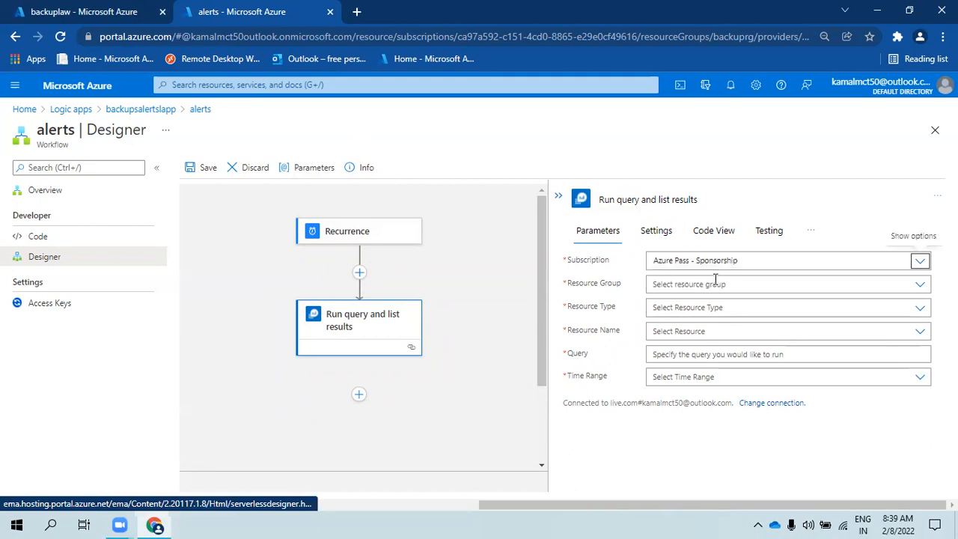
left_click(921, 284)
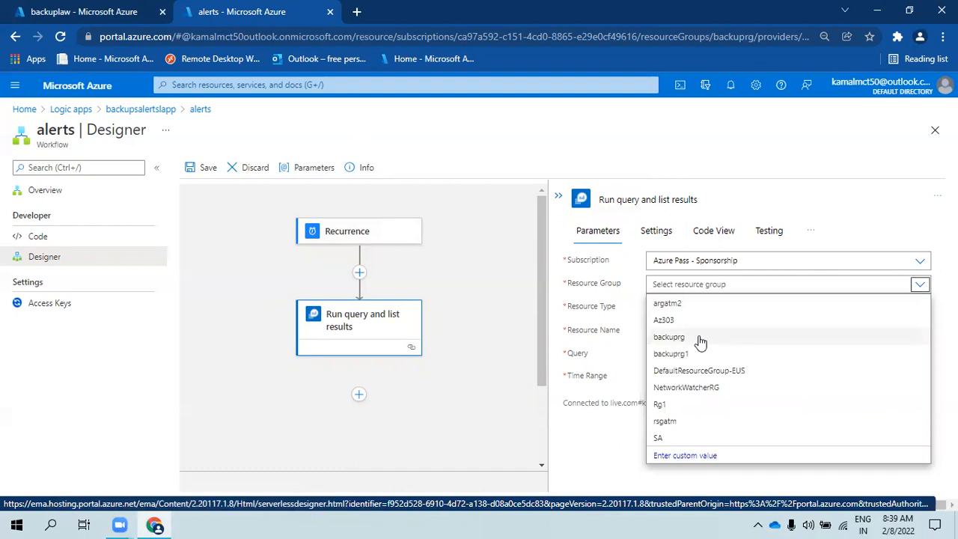
left_click(699, 339)
- Set Resource Type to Log Analytics Workspace and Resource Name to backuplaw, then return to the backuplaw Logs tab
left_click(920, 310)
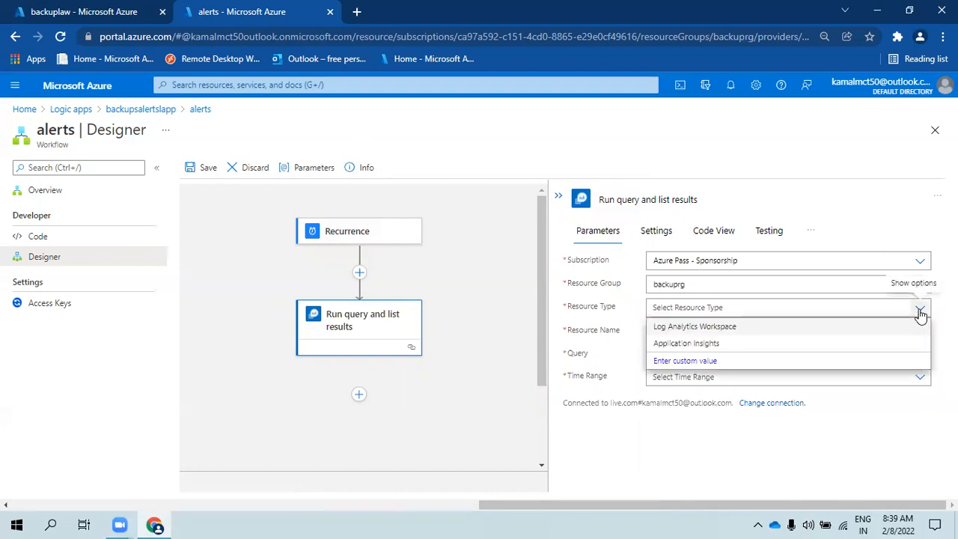
left_click(714, 330)
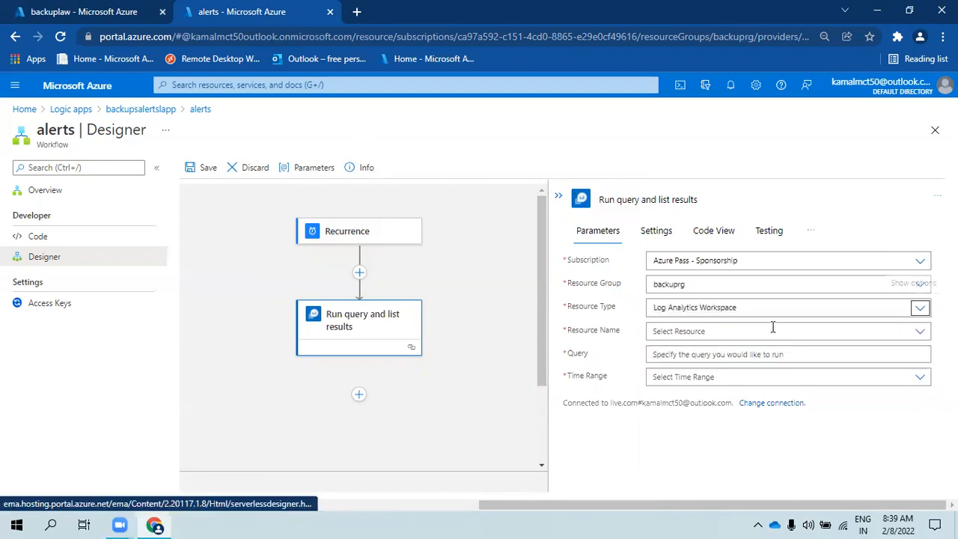
left_click(920, 334)
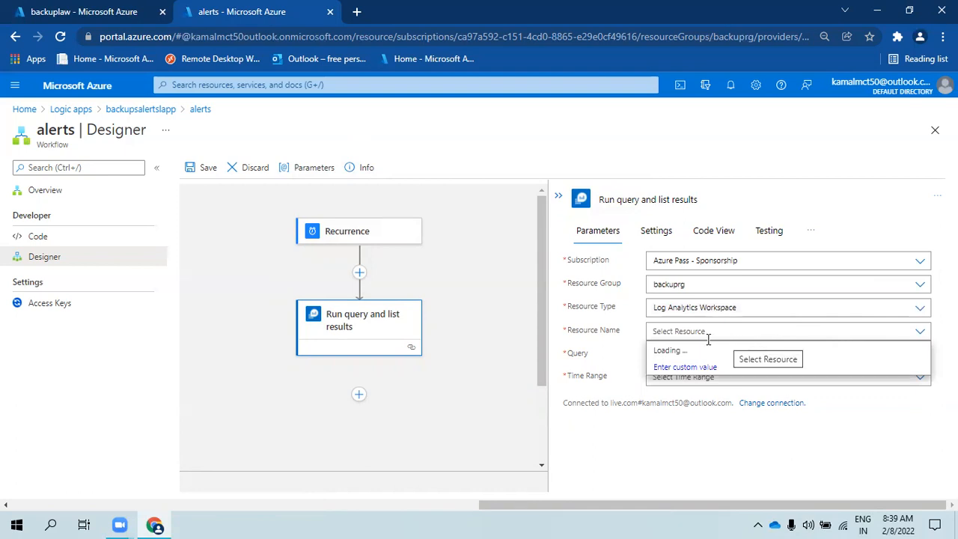
left_click(662, 352)
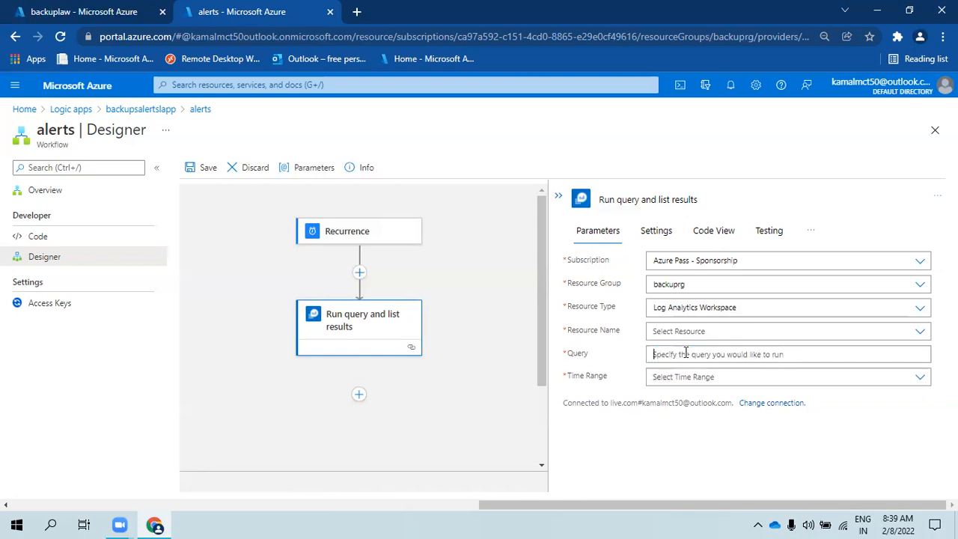
left_click(888, 335)
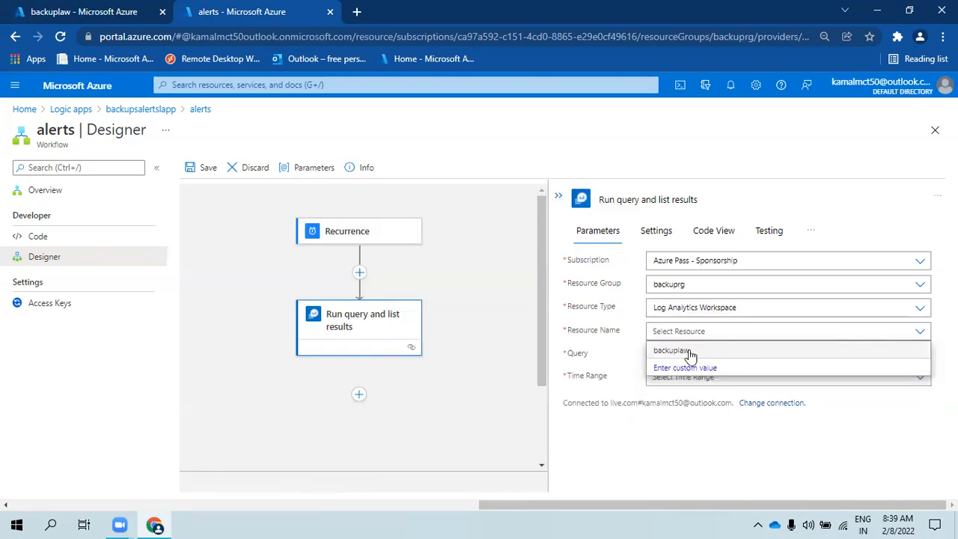
left_click(687, 351)
left_click(913, 356)
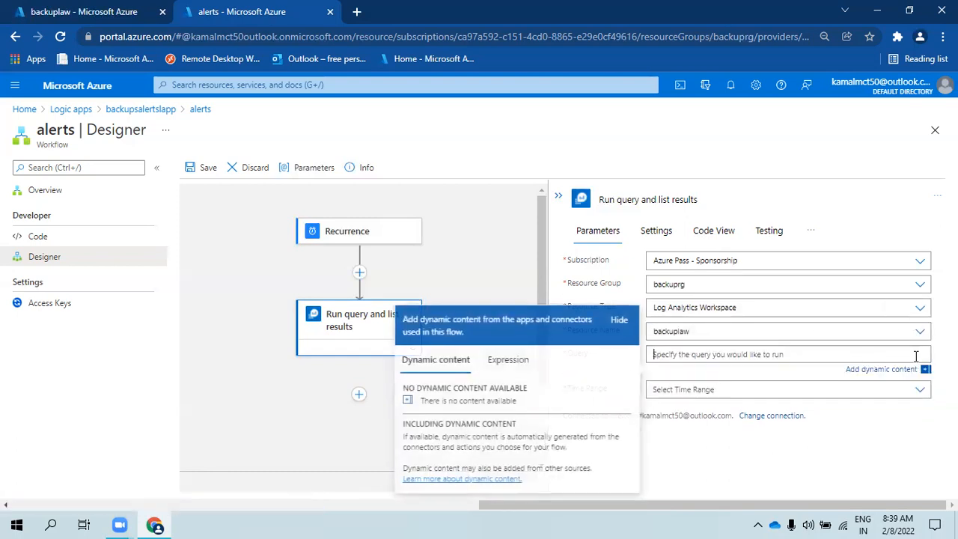
left_click(73, 12)
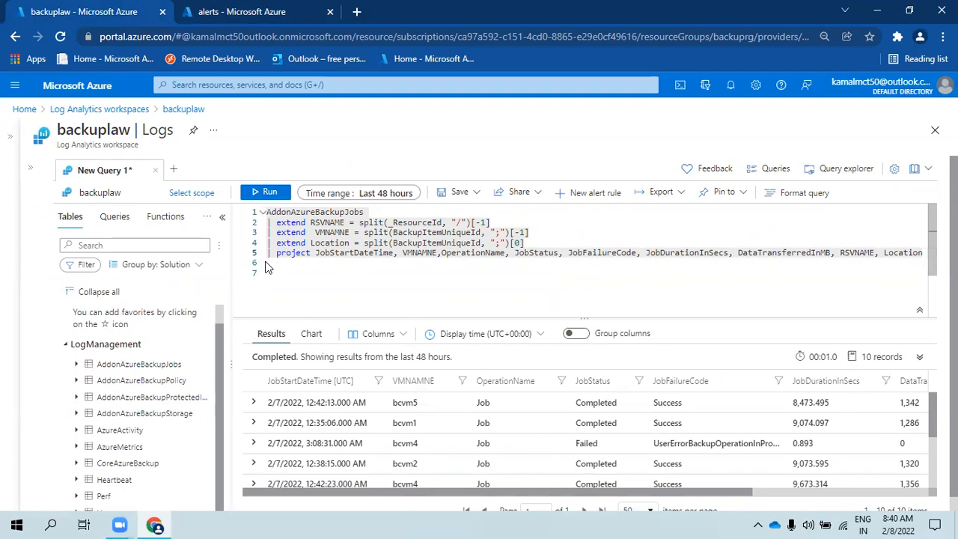
- Comment out the project line with // and add '| summarize by JobFailureCode' after line 4
type("//")
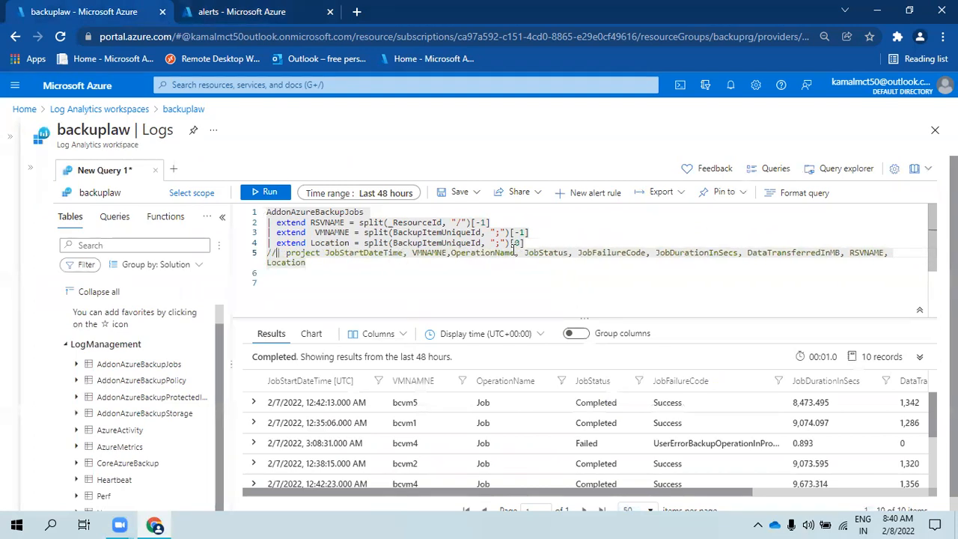
left_click(544, 238)
key("Return")
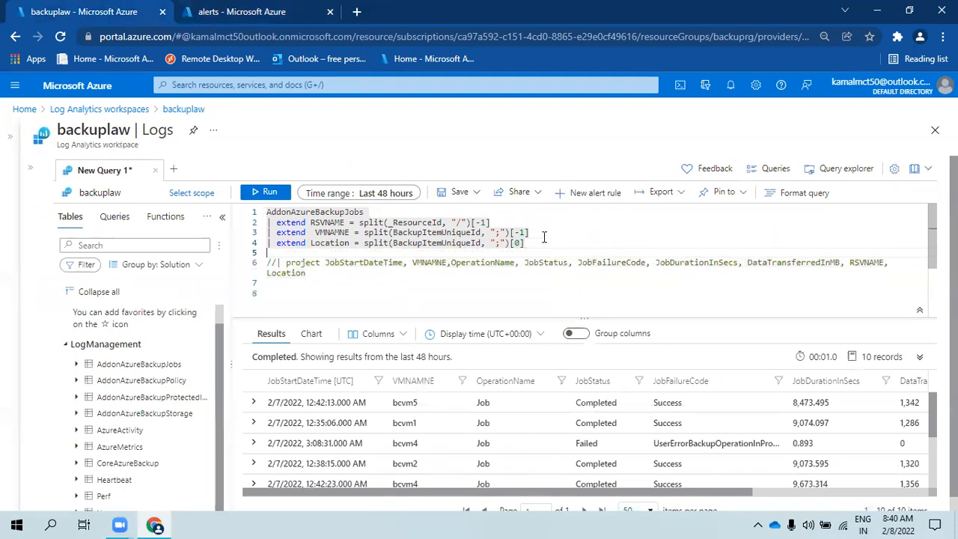
type("| su")
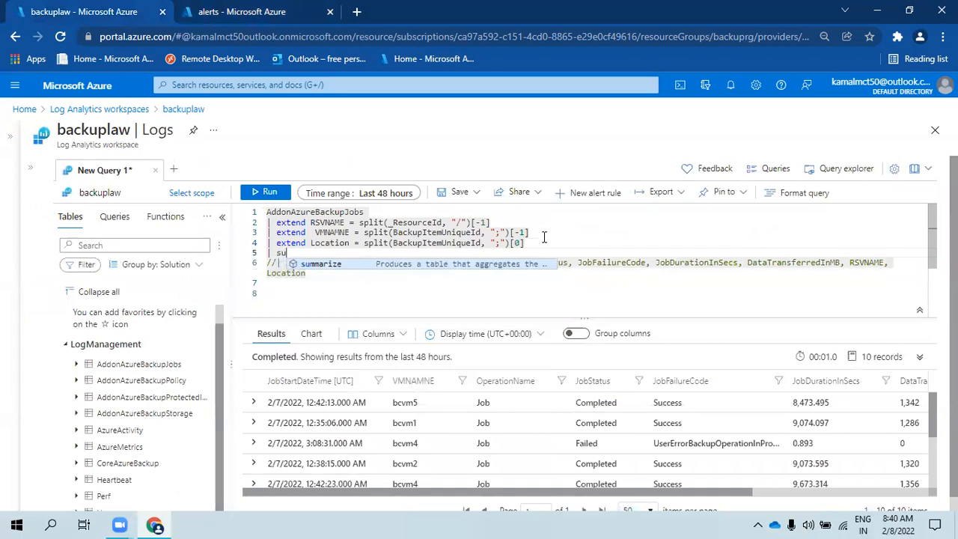
type("mmarize by ")
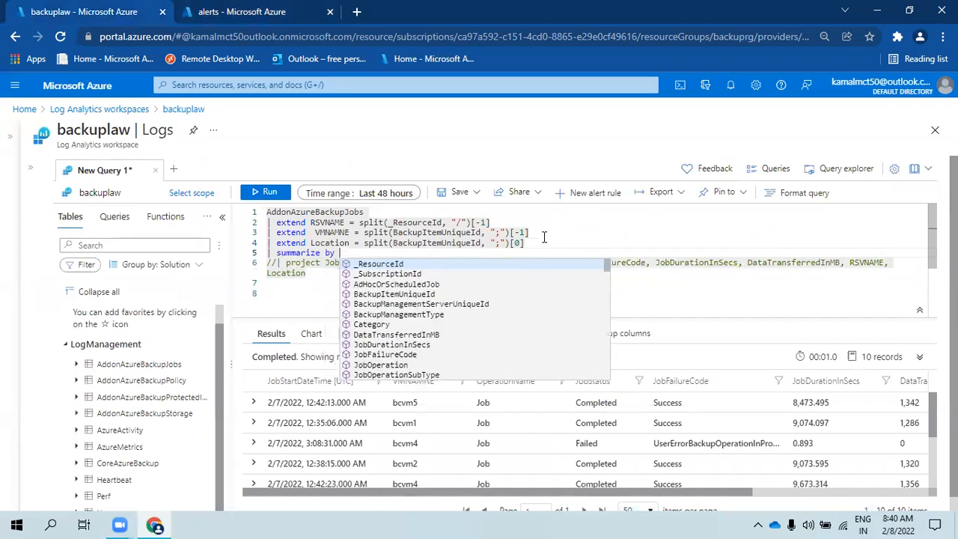
type("job")
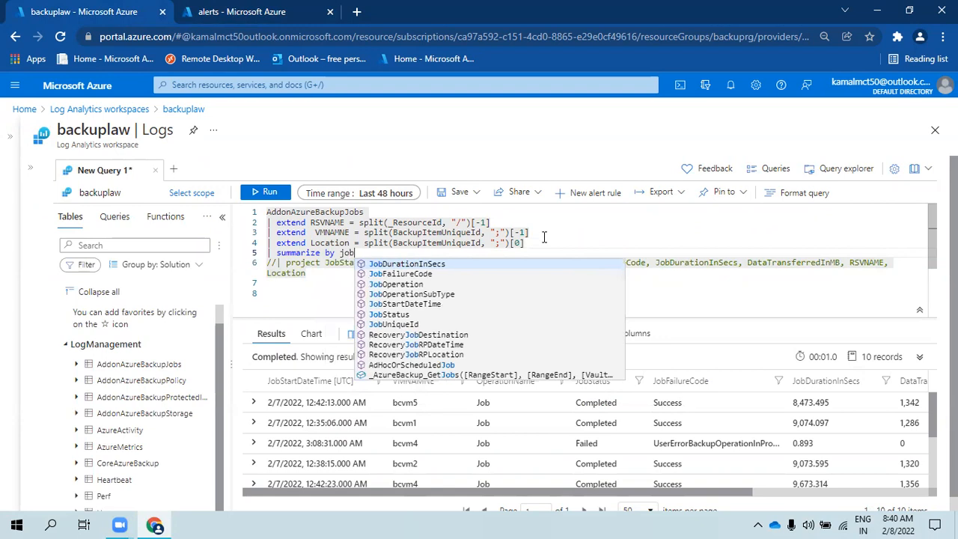
key("Down")
key("Return")
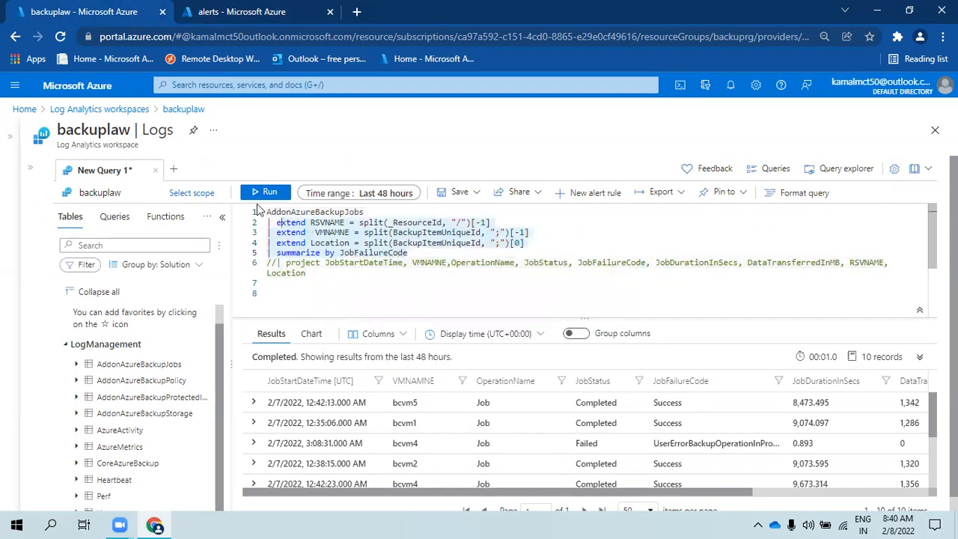
left_click_drag(409, 253, 268, 212)
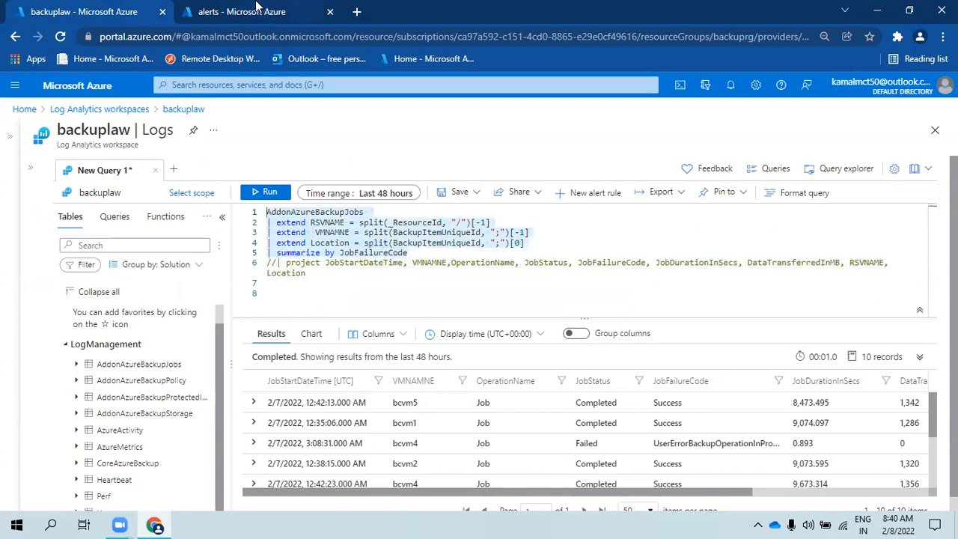
left_click(390, 211)
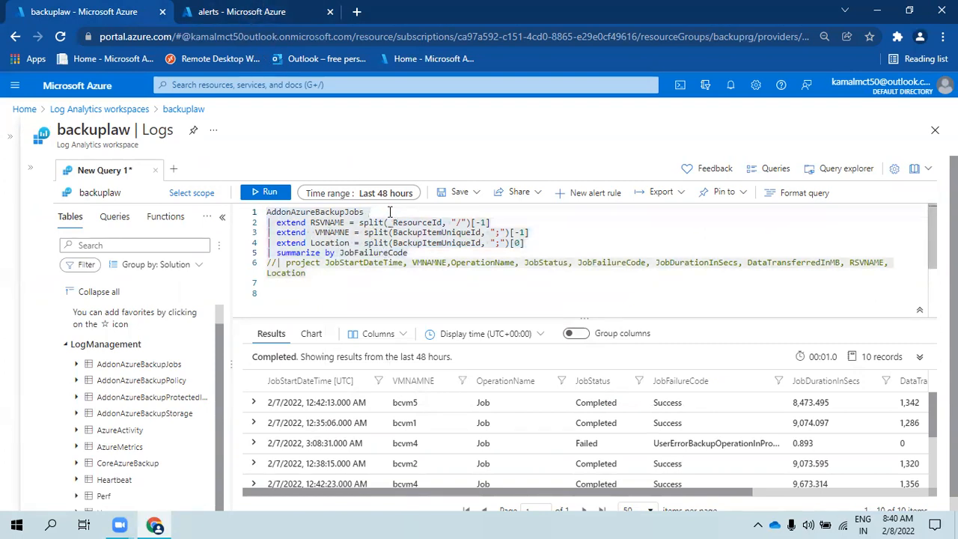
- Begin a '| where TimeGenerated >' filter line after AddonAzureBackupJobs
key("Return")
type("| ")
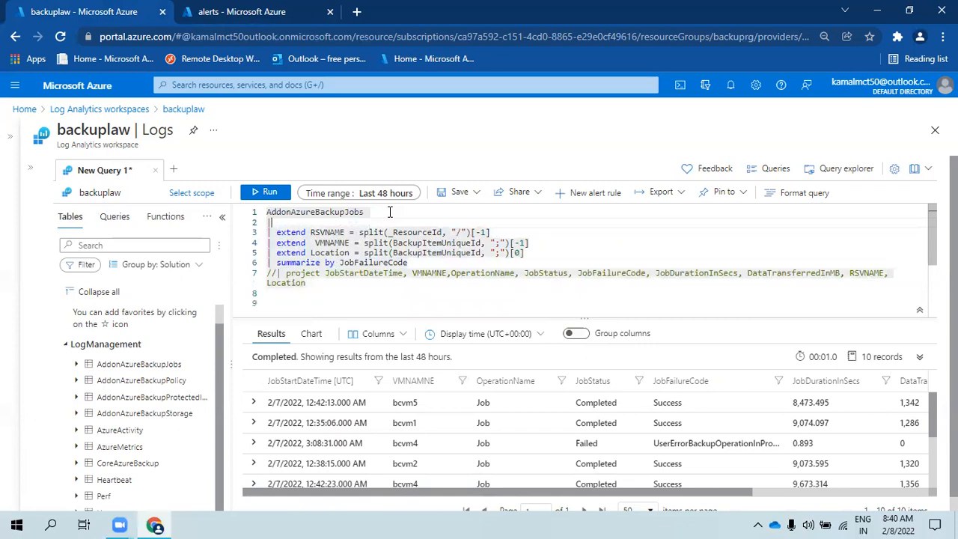
type("wh")
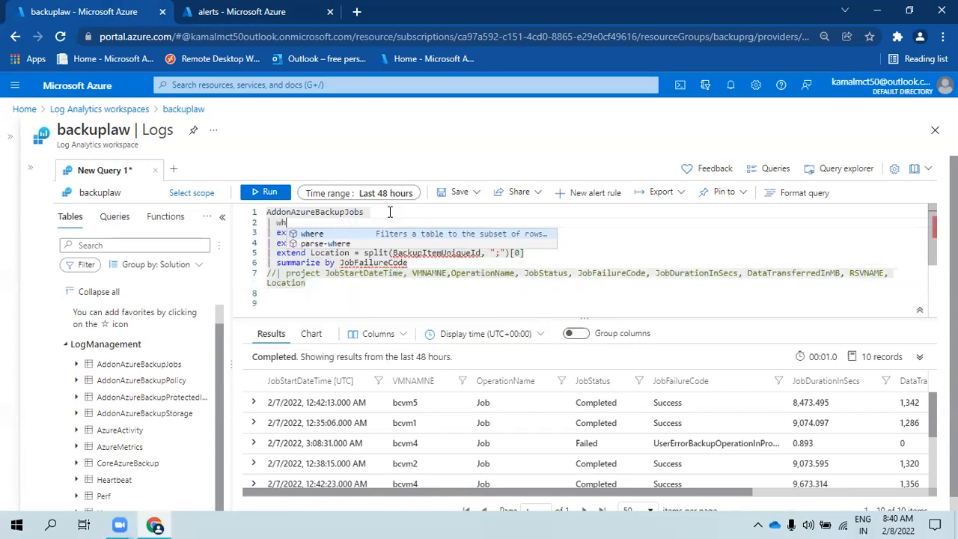
type("ere timeg")
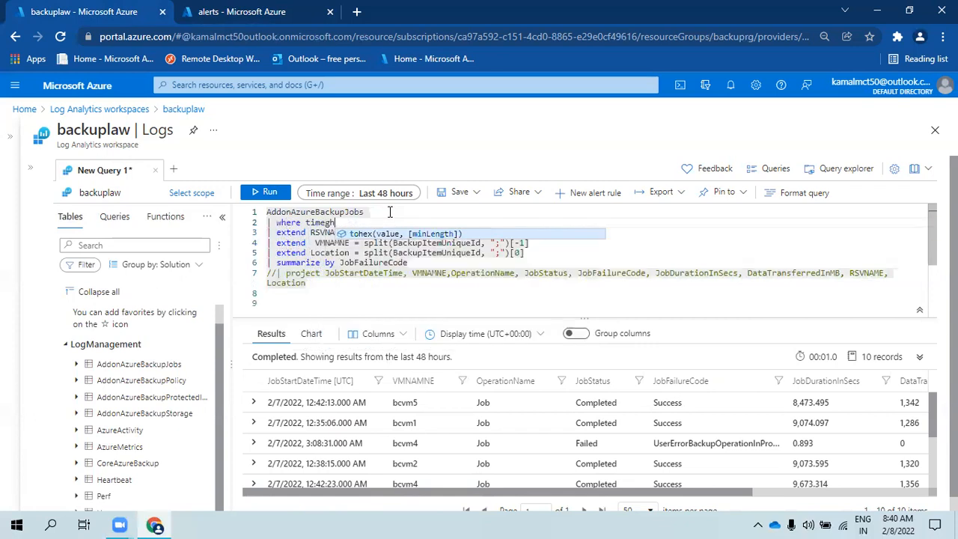
key("Tab")
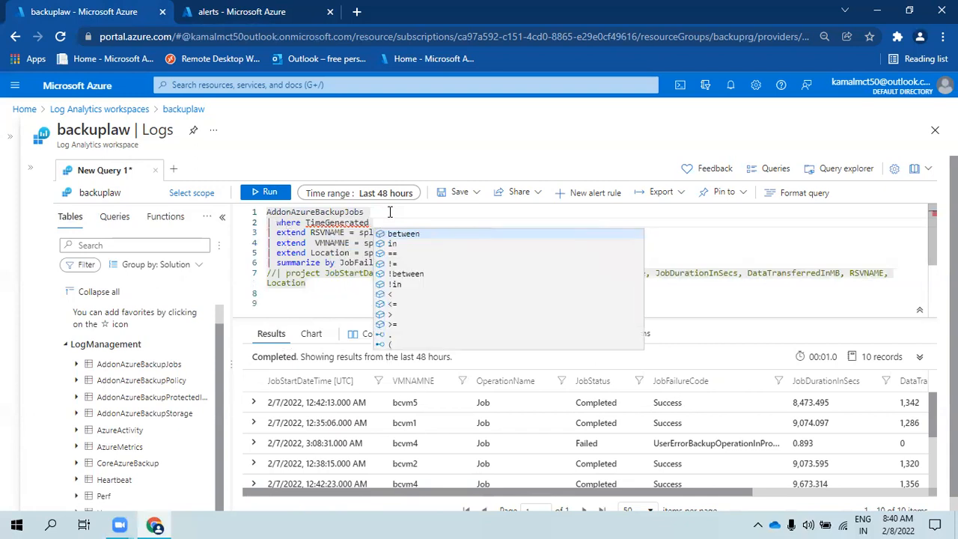
type("ated ")
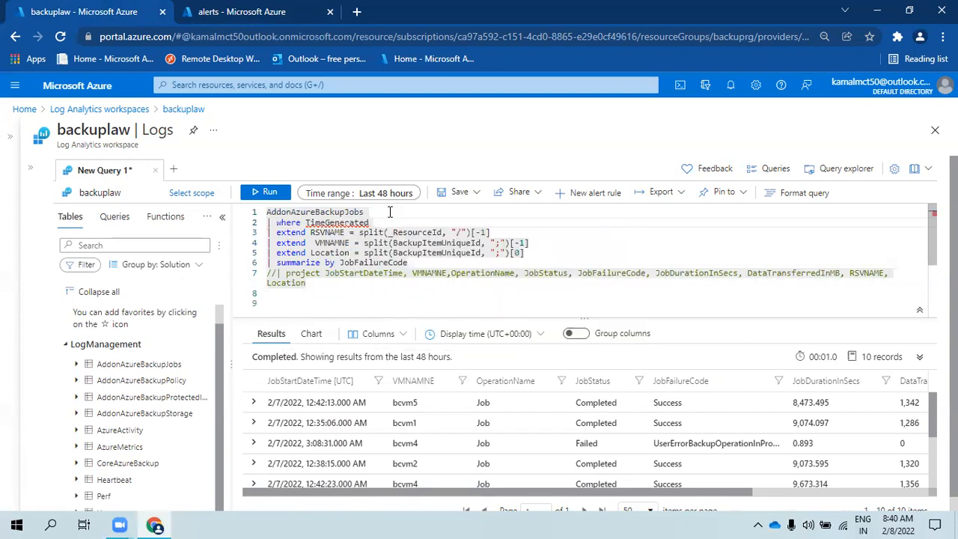
type(">a")
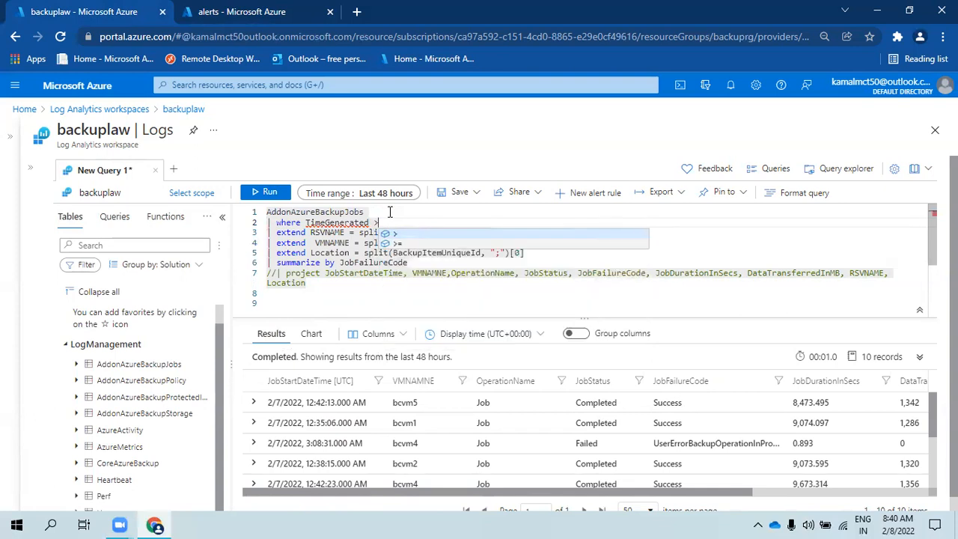
key("BackSpace")
key("BackSpace")
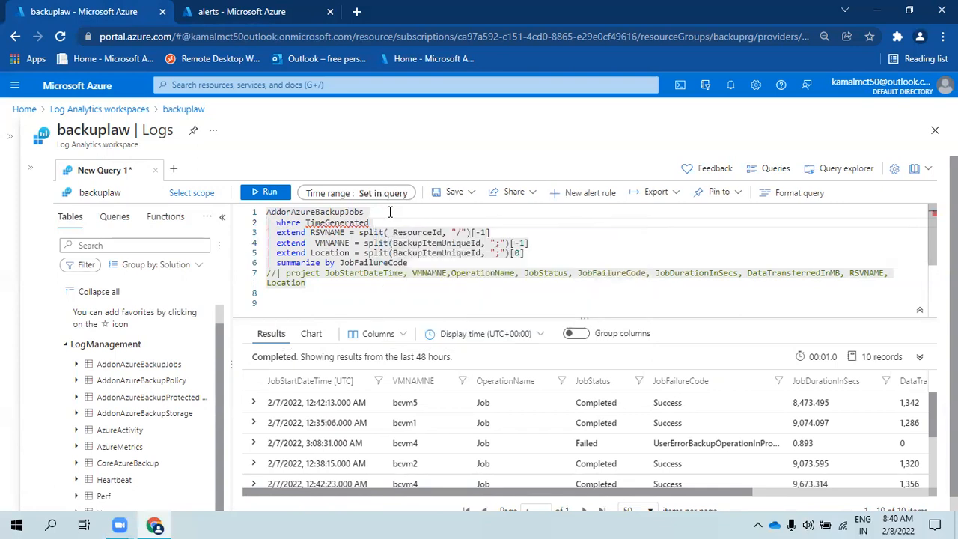
key("BackSpace")
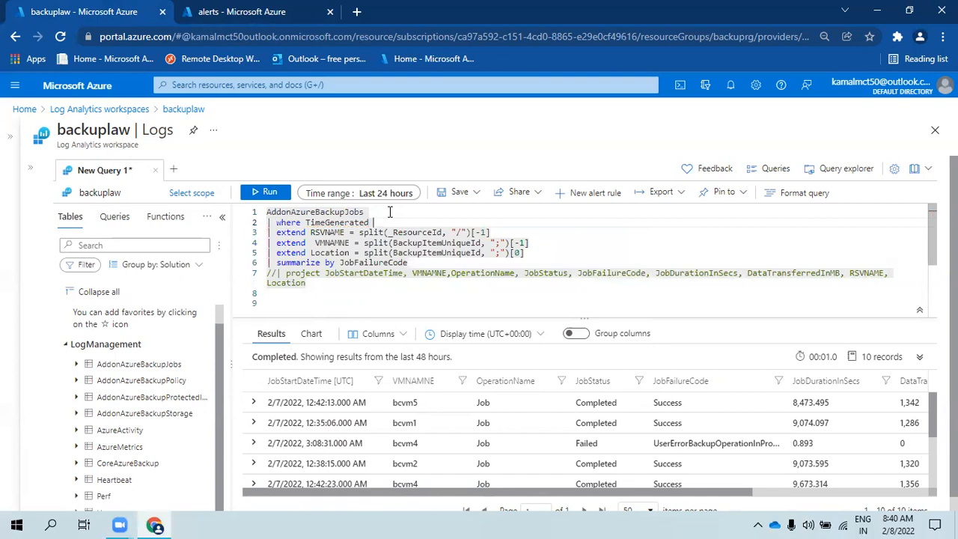
key("Down")
key("Down")
key("Down")
key("Down")
key("Down")
key("Down")
key("Down")
key("Down")
key("Down")
key("Down")
key("Down")
key("Down")
key("Down")
key("Down")
key("Down")
key("Down")
key("Down")
key("Down")
key("Down")
key("Down")
key("Down")
key("Down")
key("Down")
key("Down")
key("Down")
key("Down")
key("Down")
key("Up")
key("Up")
key("Up")
key("Up")
key("Up")
key("Up")
key("Up")
key("Up")
key("Up")
key("Up")
key("Up")
key("Up")
key("Up")
key("Up")
key("Up")
key("Up")
key("Up")
key("Up")
key("Up")
key("Up")
key("Up")
key("Up")
key("Up")
key("Down")
key("Down")
key("Down")
key("Down")
key("Down")
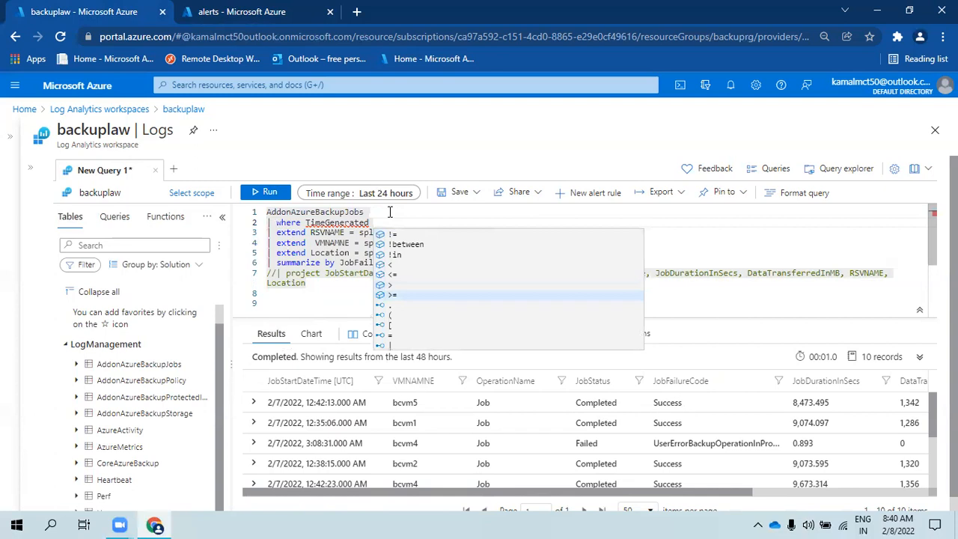
key("Escape")
type(">")
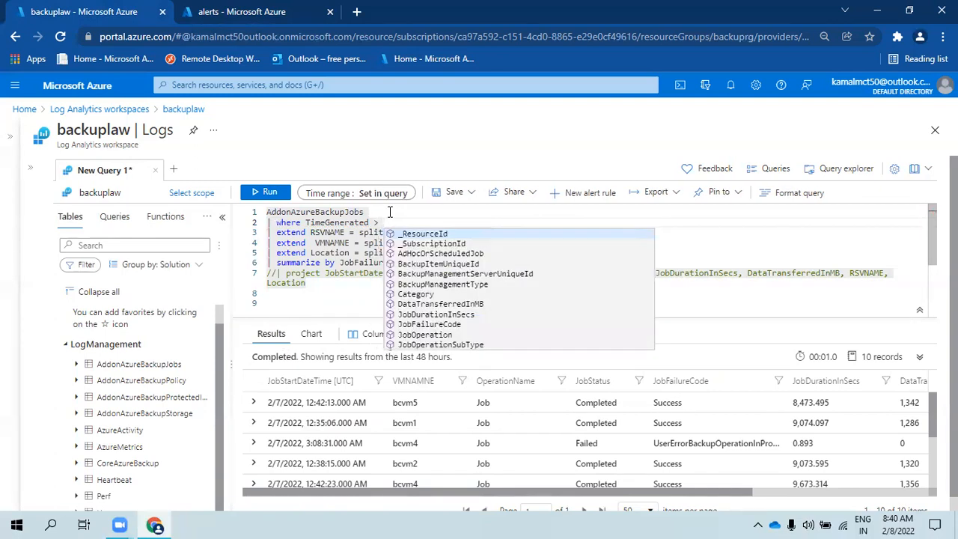
key("Escape")
type("47")
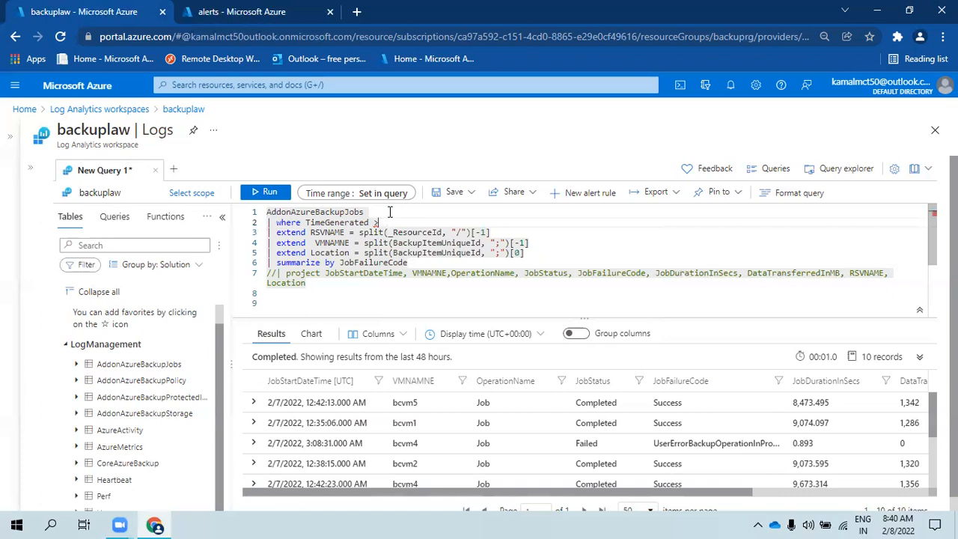
type("a")
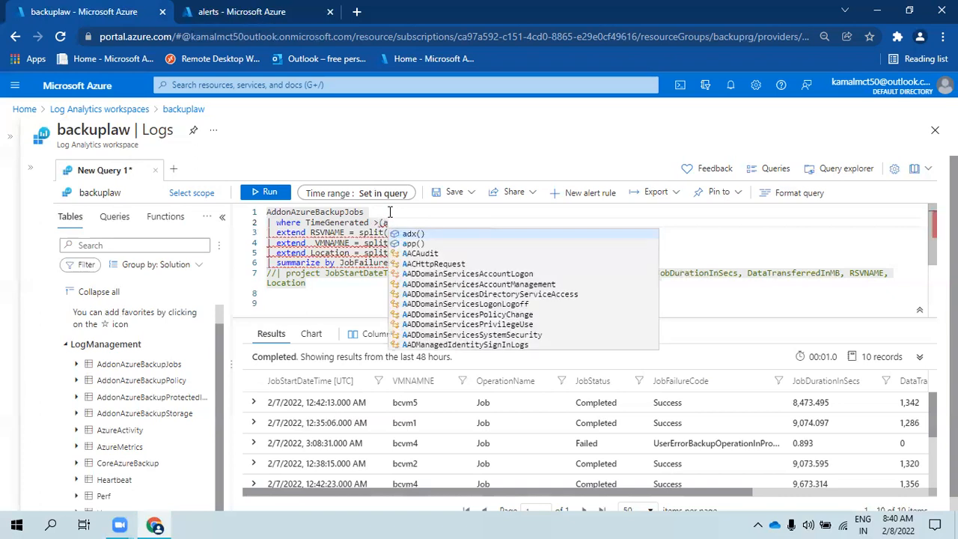
type("go")
key("BackSpace")
key("BackSpace")
key("BackSpace")
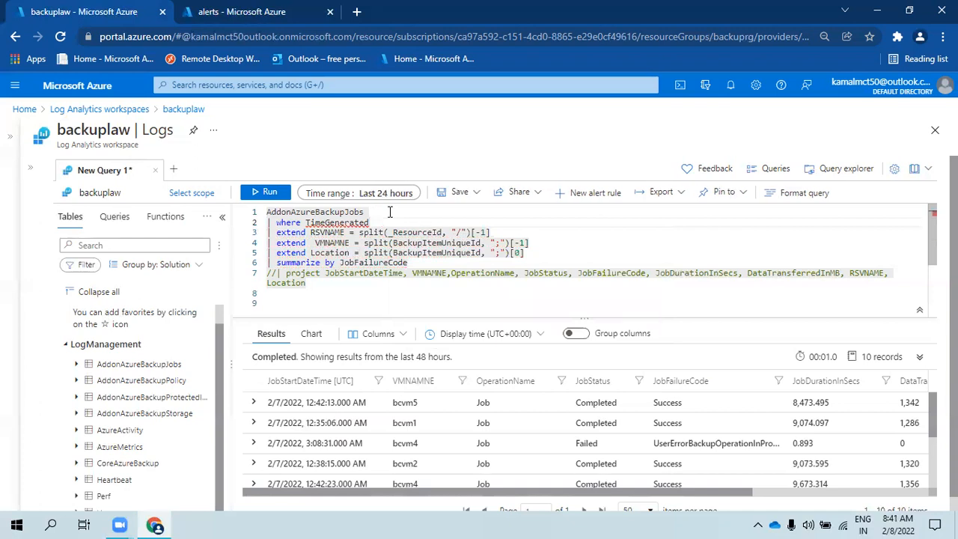
- Delete the TimeGenerated filter line and select the whole remaining query
left_click(389, 212)
key("shift+Down")
key("Delete")
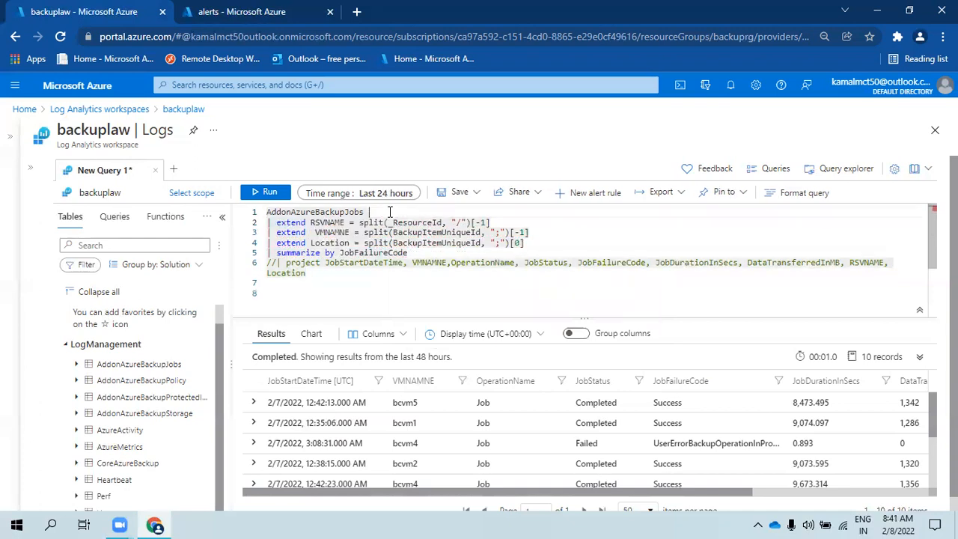
key("ctrl+a")
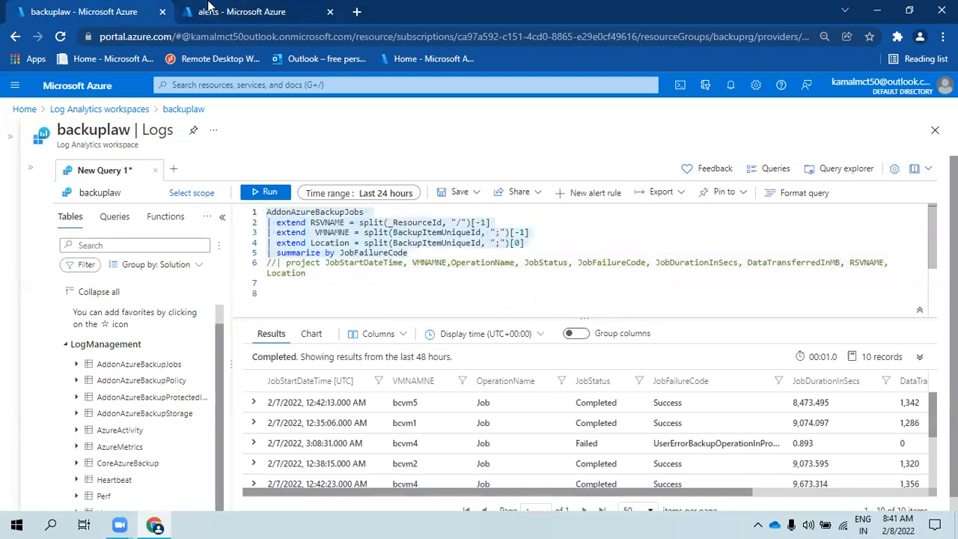
left_click(210, 6)
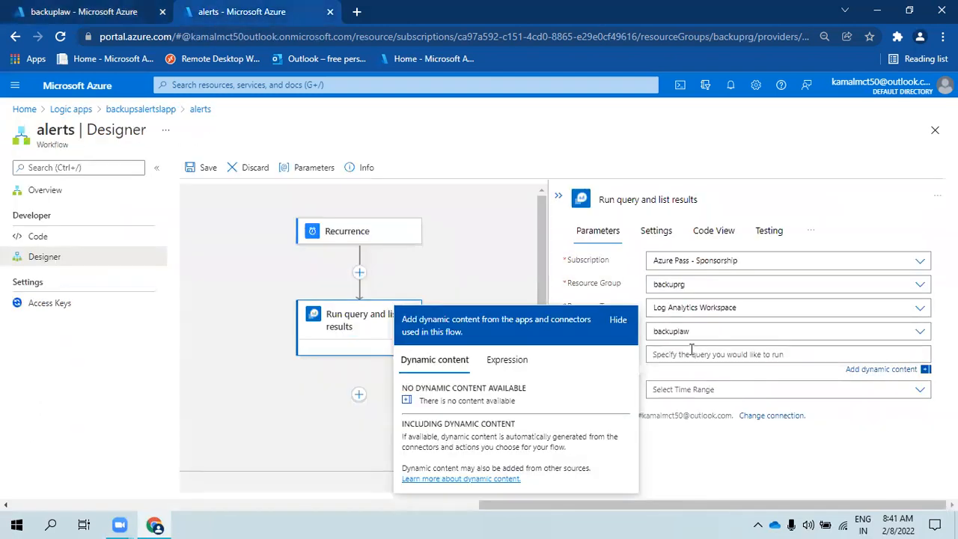
- Paste the backup jobs query into Run query and list results with time range Last 3 days
type("AddonAzureBackupJobs | extend RSVNAME = split(_ResourceId, \"/\")[-1] | extend  VMNAMNE = split(BackupItemUniqueId, \";\")[-1] | extend Location = split(BackupItemUniqueId, \";\")[0] | summarize by JobFailureCode")
left_click(734, 448)
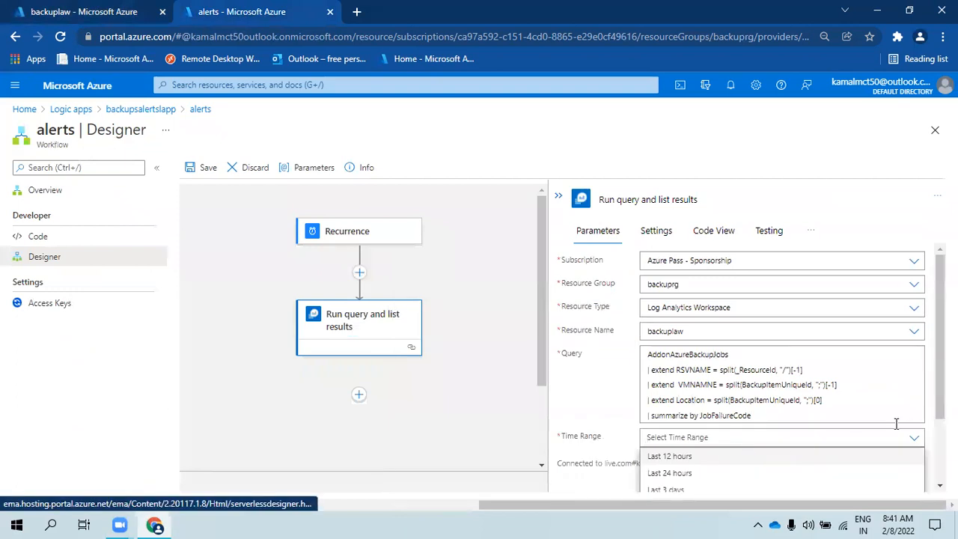
scroll(734, 449, "down", 1)
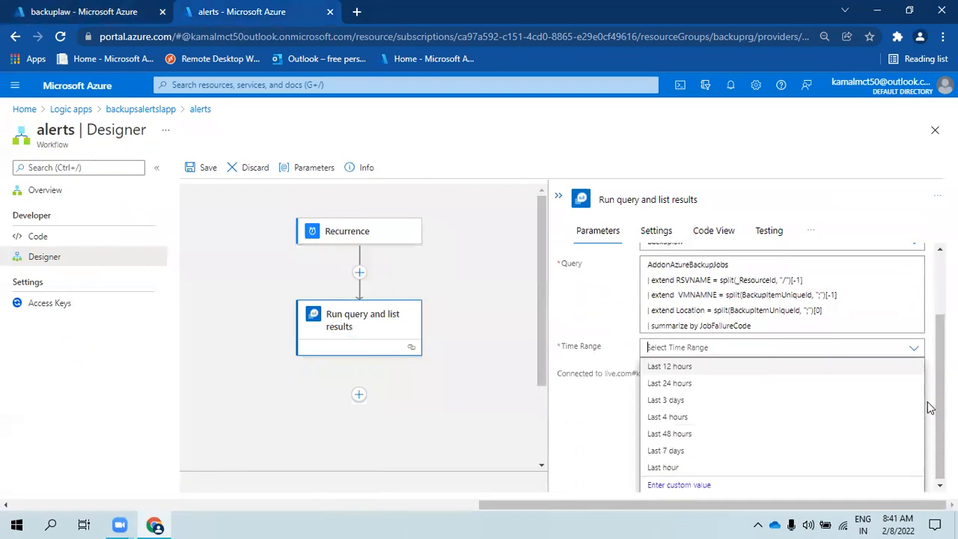
left_click(678, 398)
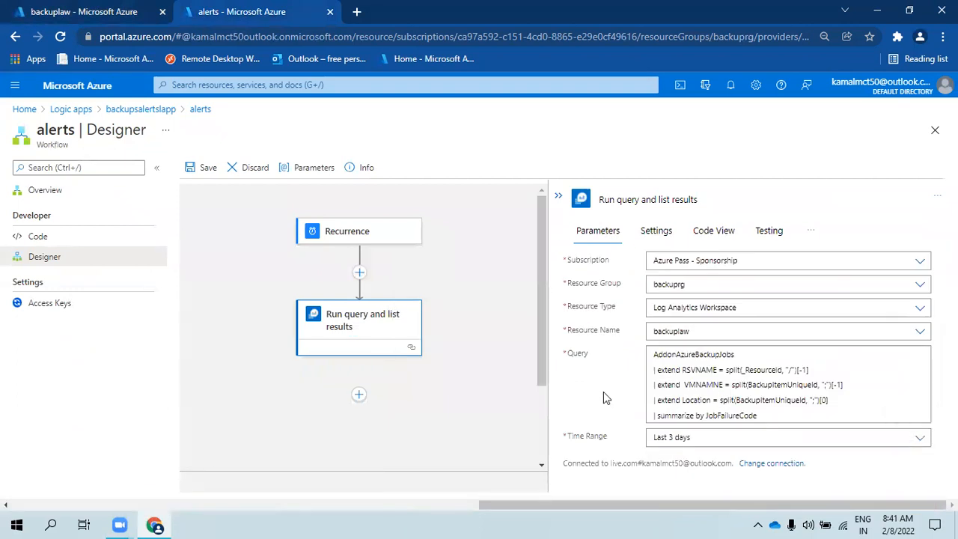
left_click(558, 196)
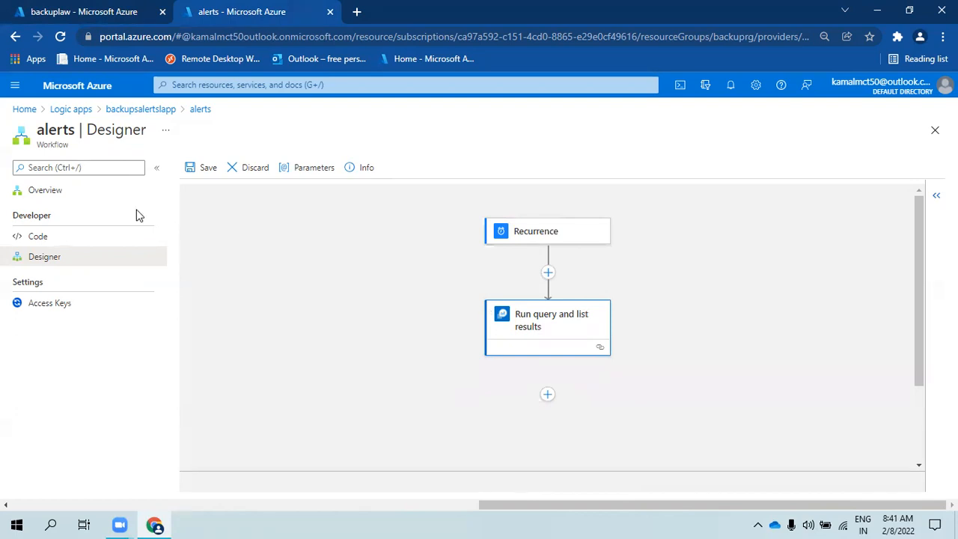
- Rerun the backuplaw query over Last 48 hours and select the failed job's error code
left_click(66, 6)
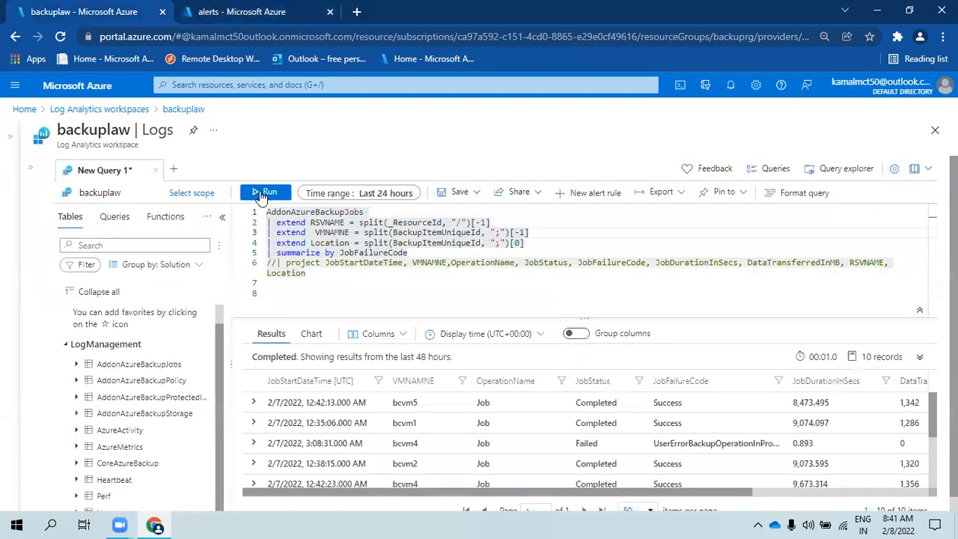
left_click(266, 192)
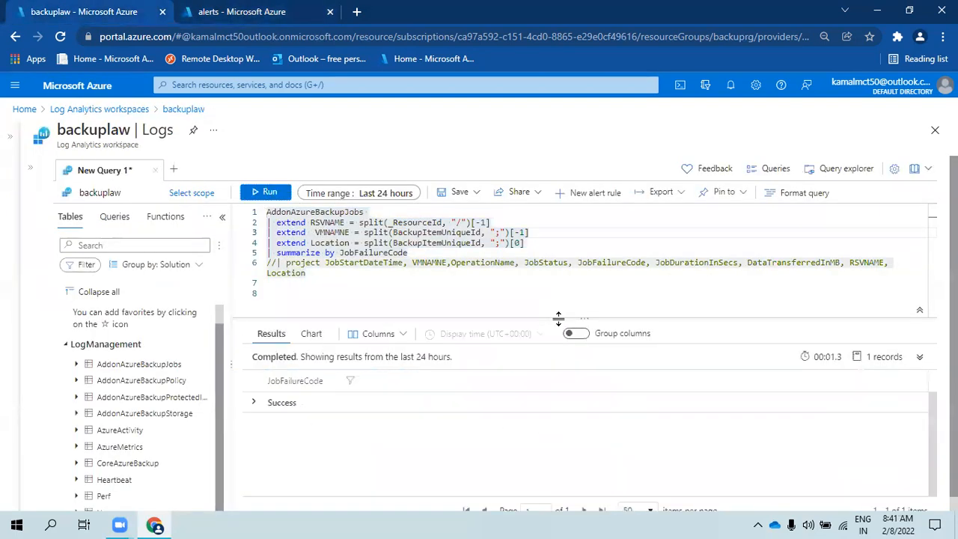
left_click(369, 192)
left_click(337, 310)
left_click(271, 193)
left_click(310, 423)
double_click(310, 423)
left_click(229, 12)
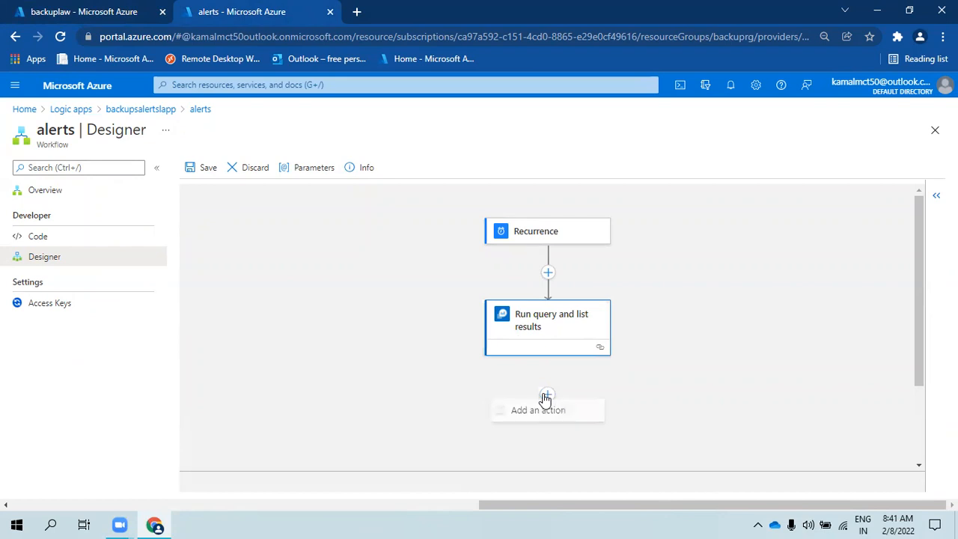
- Add a new action after Run query and list results and list the Variables connector's actions
left_click(540, 412)
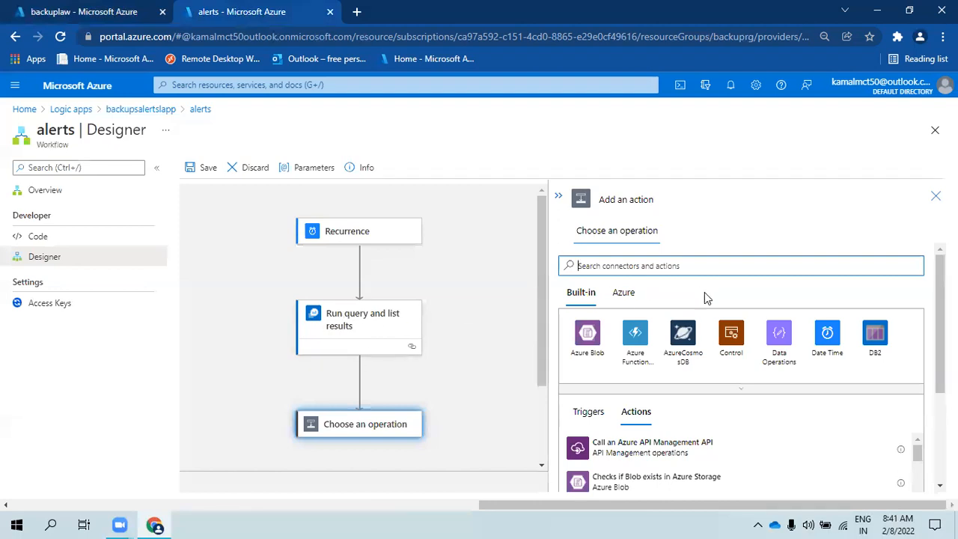
left_click(795, 345)
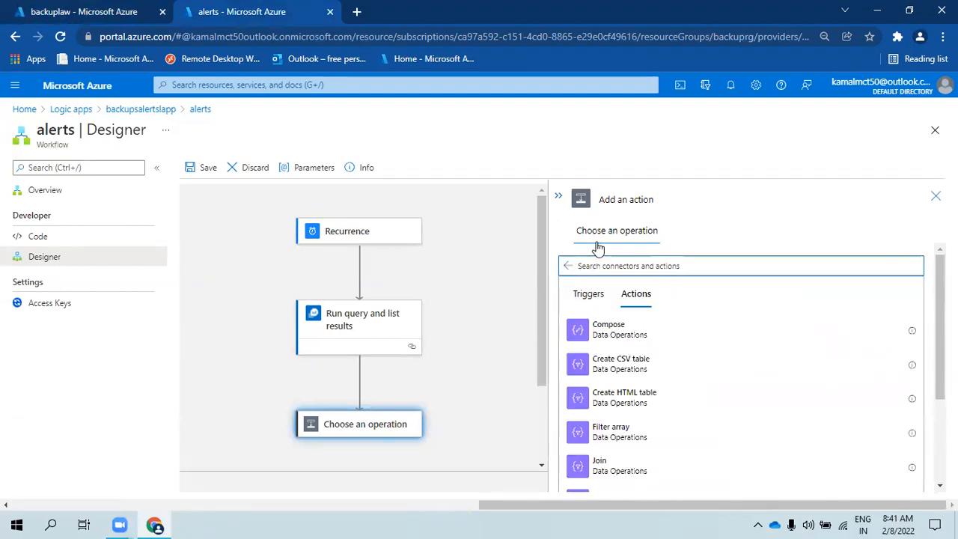
left_click(569, 266)
type("variab")
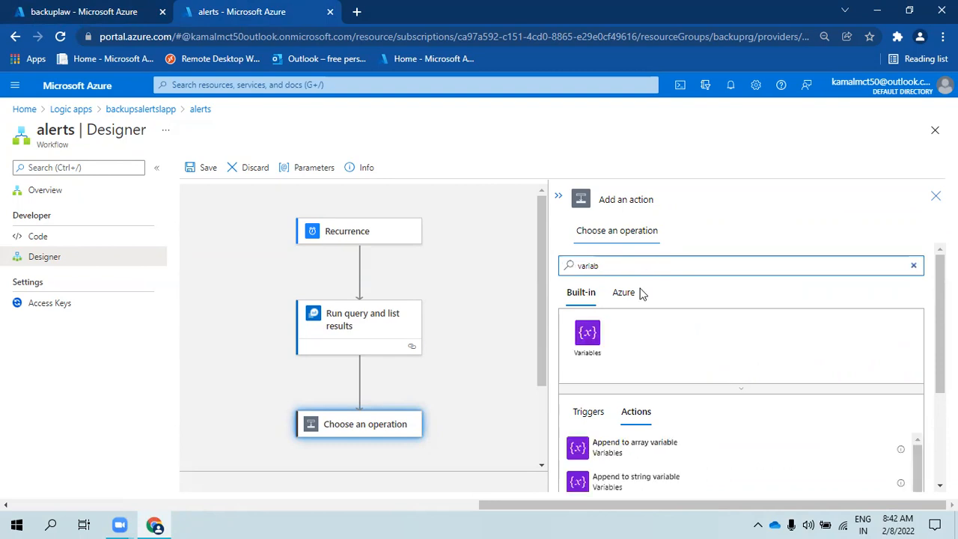
left_click(589, 356)
scroll(843, 362, "down", 1)
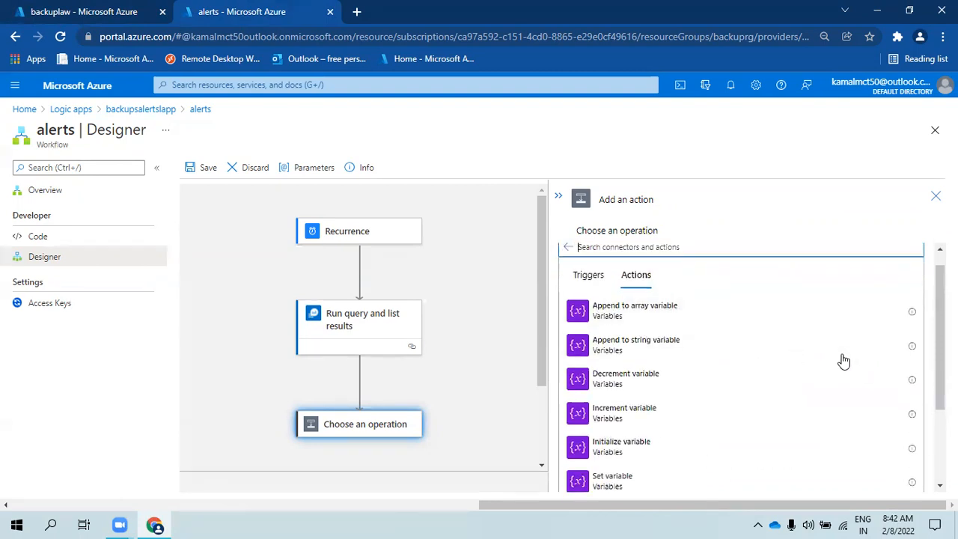
scroll(830, 361, "down", 2)
- Add an Initialize variable step named jobcode of type String
left_click(622, 333)
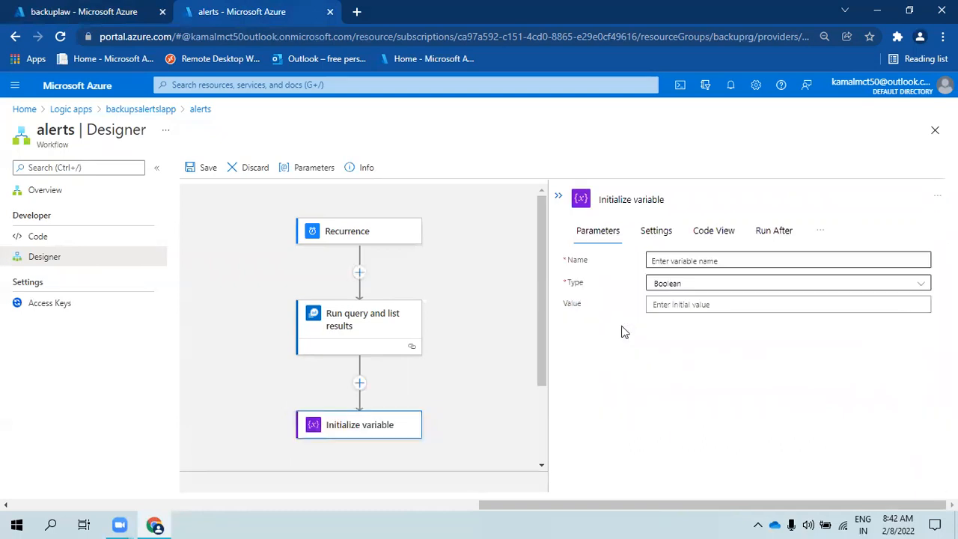
left_click(688, 261)
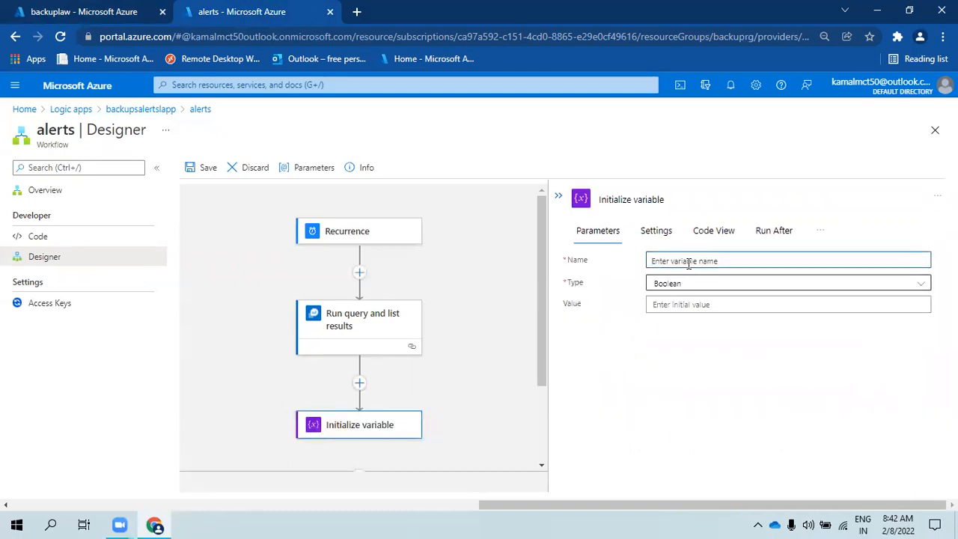
type("jobcode")
left_click(778, 283)
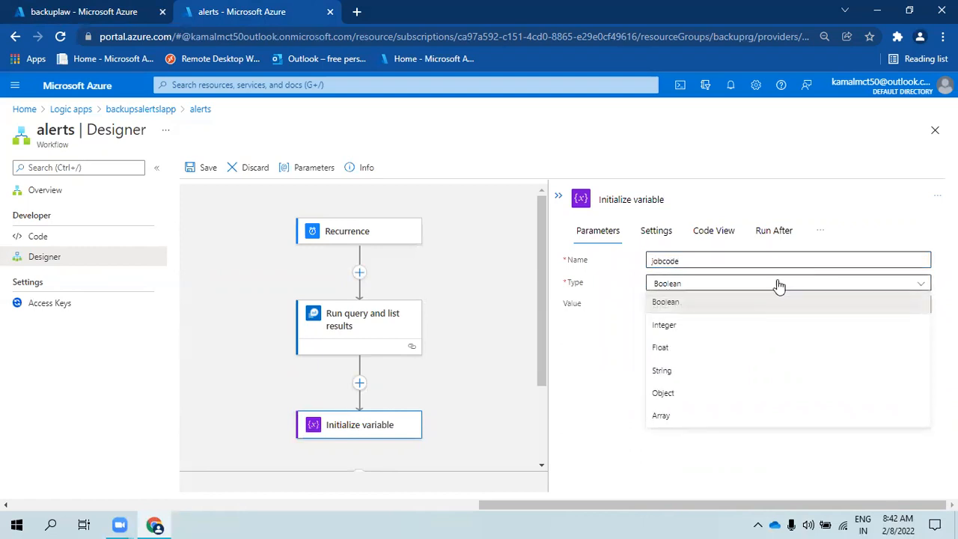
left_click(676, 371)
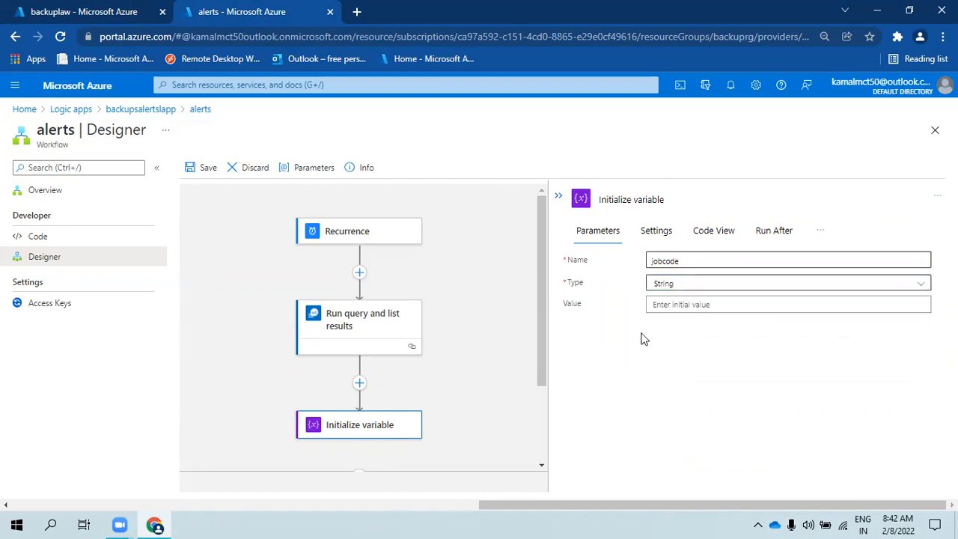
left_click(558, 196)
- Add another action below the Initialize variable step
scroll(544, 458, "down", 2)
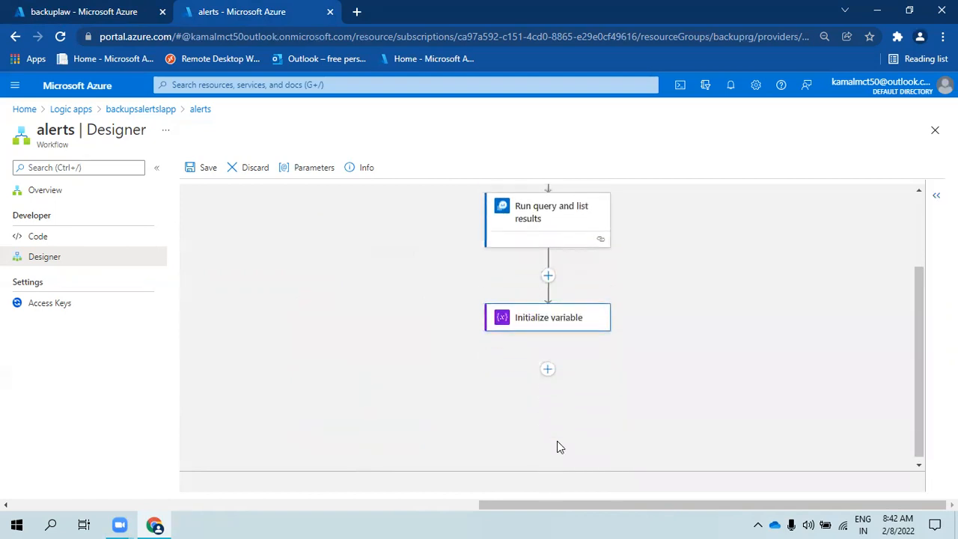
mouse_move(547, 368)
left_click(543, 386)
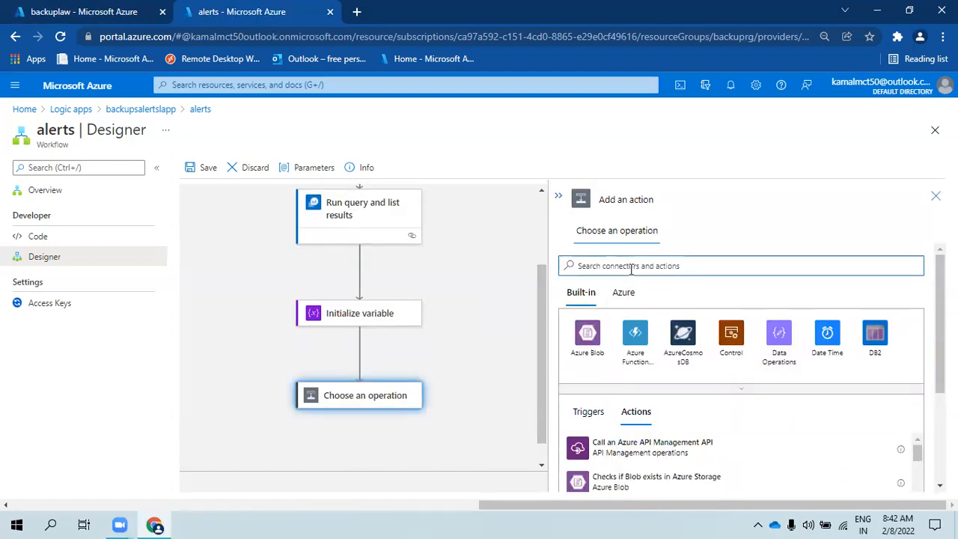
- Add a Set variable step that targets the jobcode variable
type("variable")
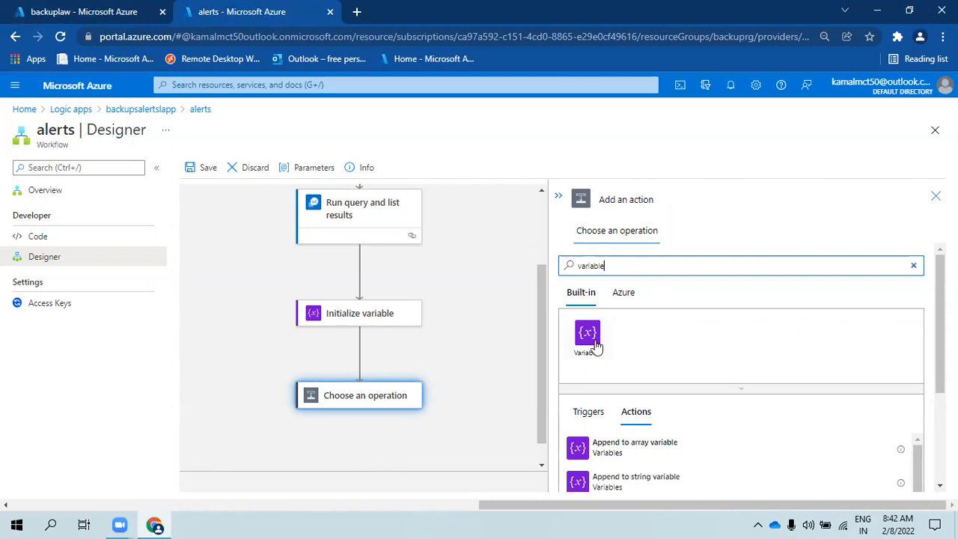
left_click(597, 346)
scroll(636, 389, "down", 3)
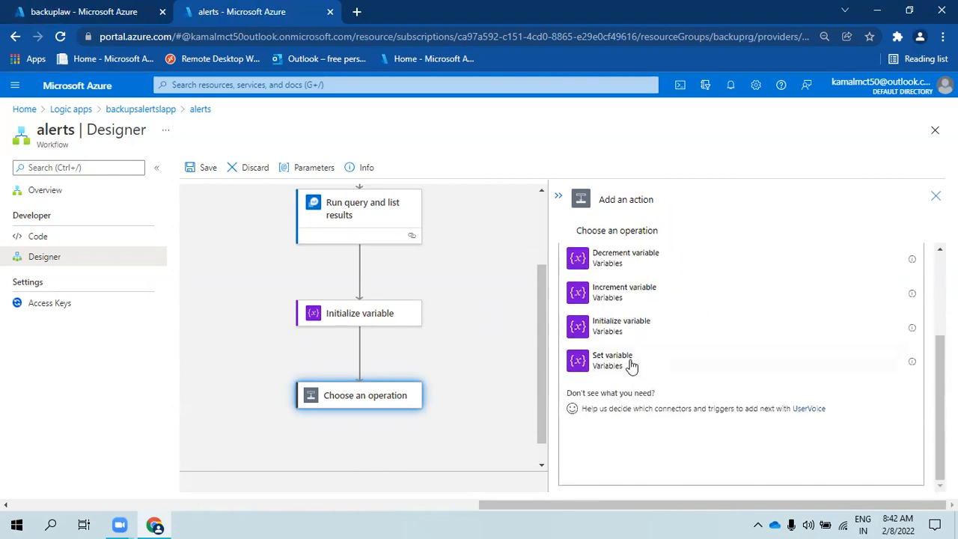
left_click(631, 364)
left_click(917, 266)
left_click(716, 311)
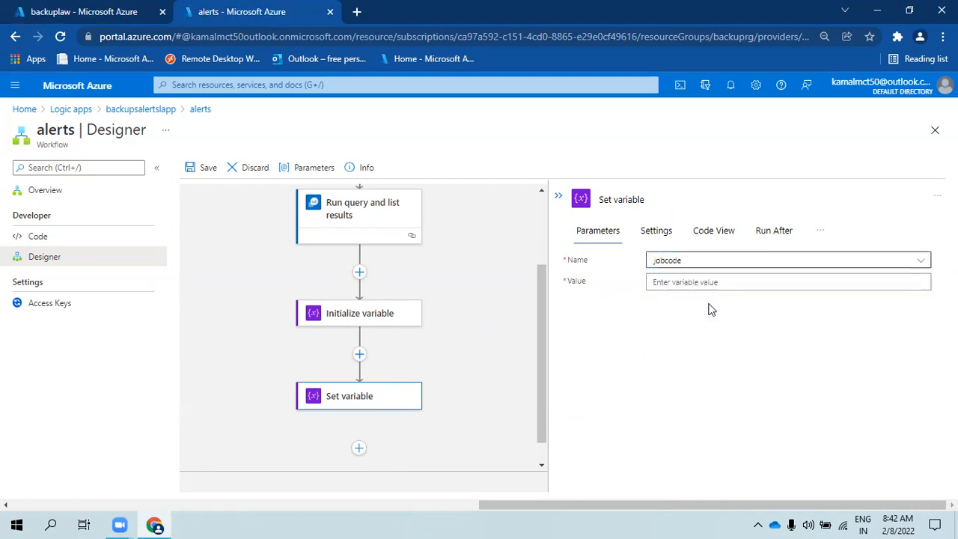
- Set its value to the dynamic content JobFailureCode, wrapping it in a For each loop
left_click(896, 282)
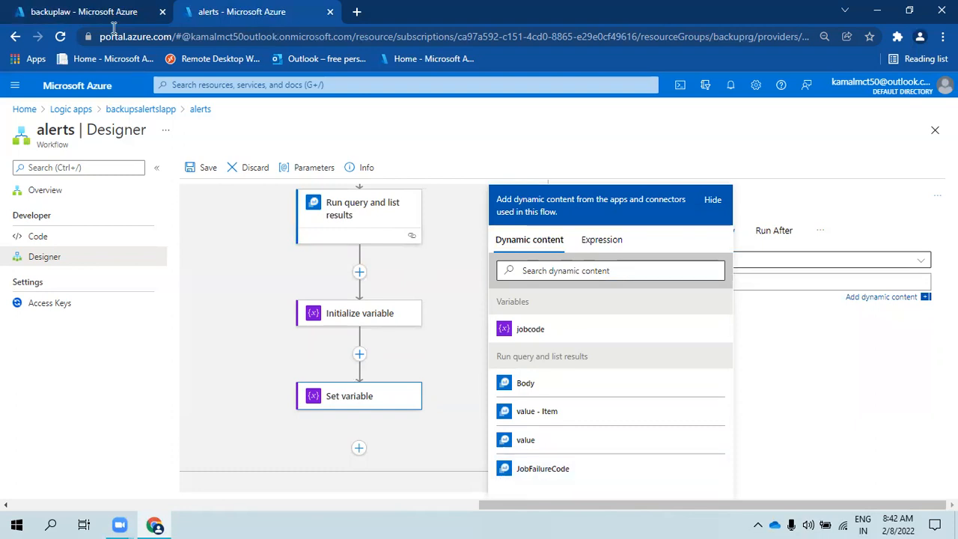
left_click(82, 12)
left_click(326, 424)
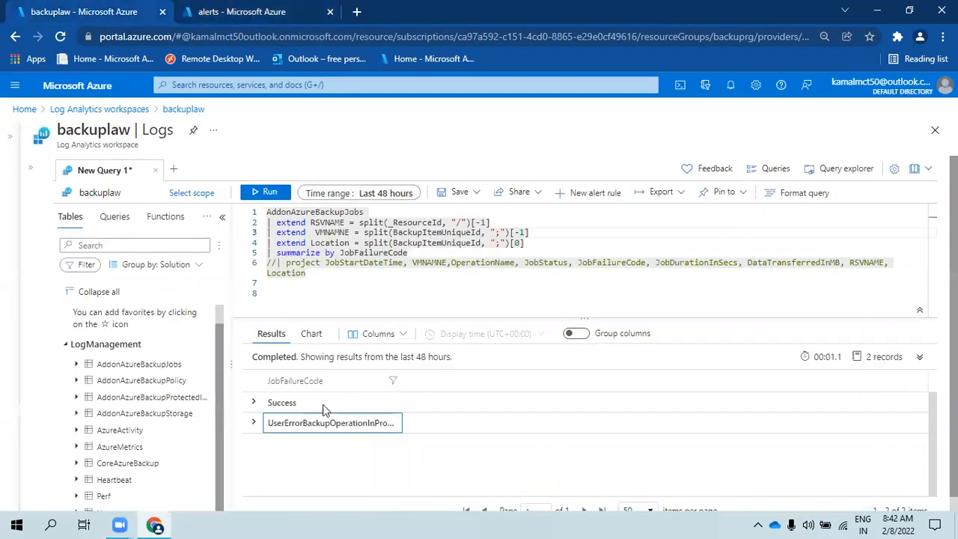
left_click(241, 11)
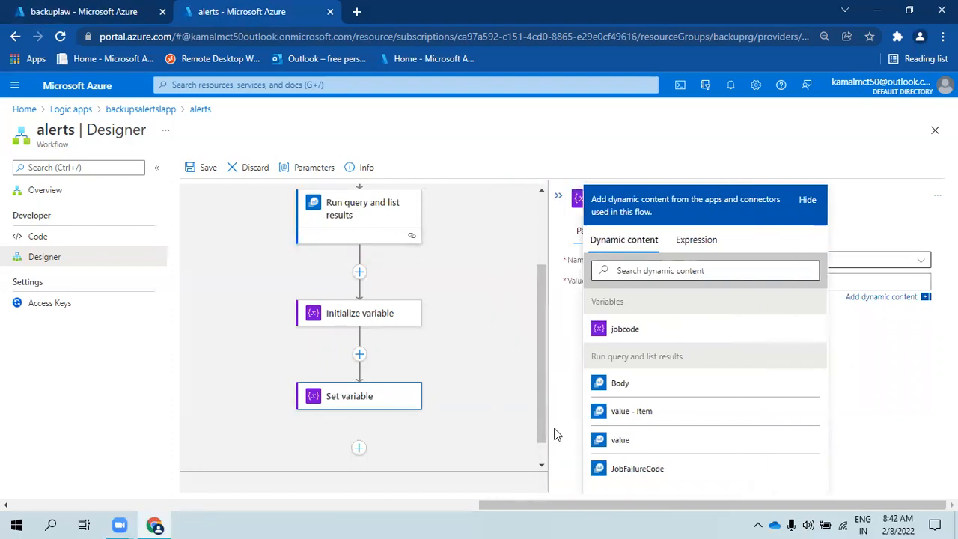
left_click(652, 464)
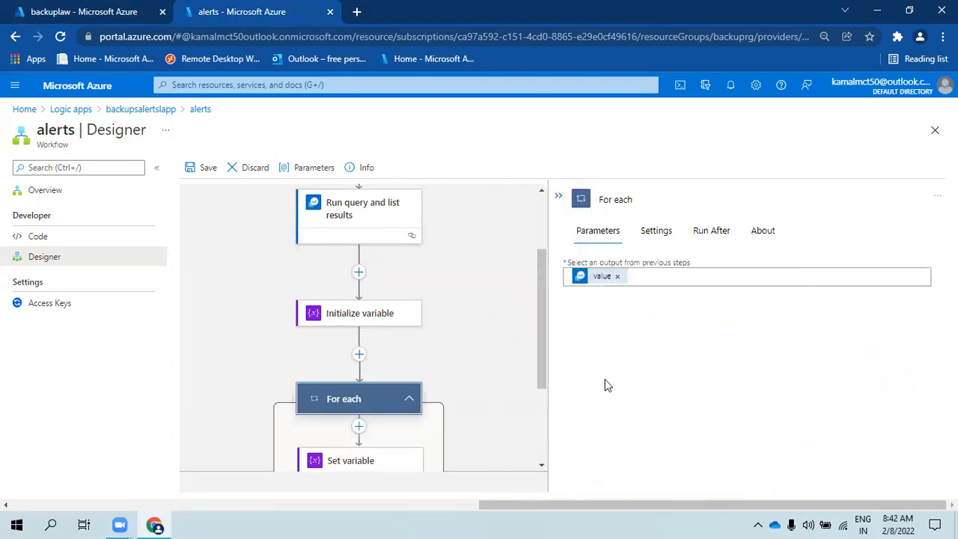
scroll(412, 408, "down", 2)
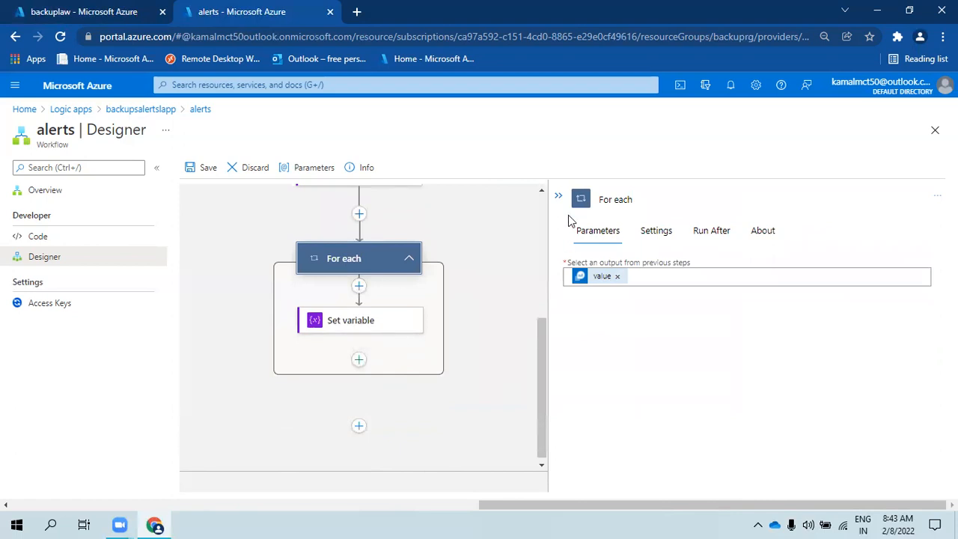
left_click(560, 195)
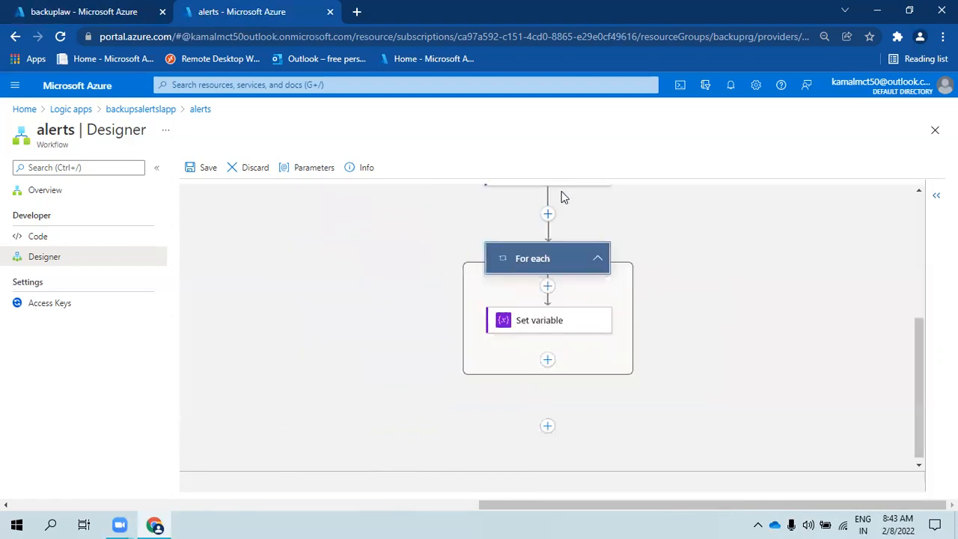
- Add an Azure Monitor Logs Run query and list results action inside the For each loop
left_click(547, 359)
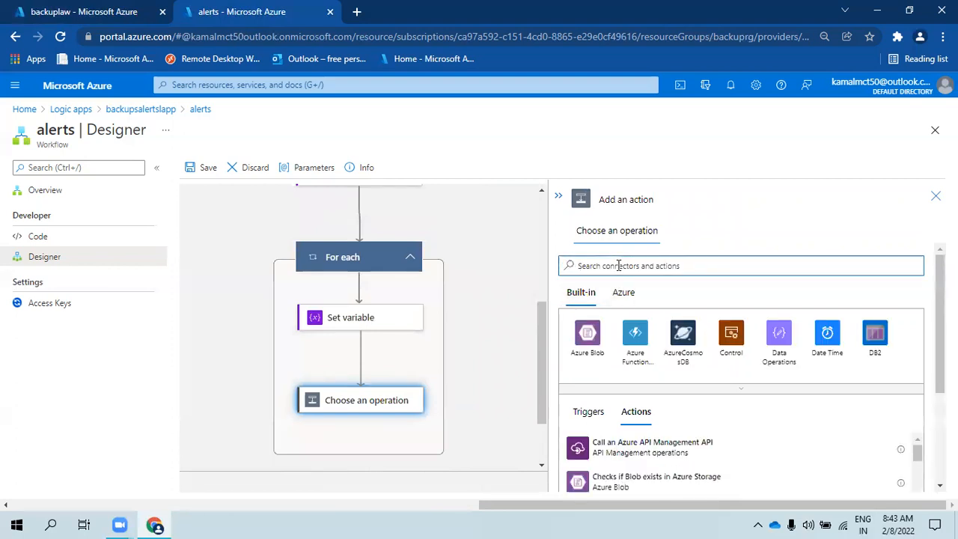
left_click(627, 292)
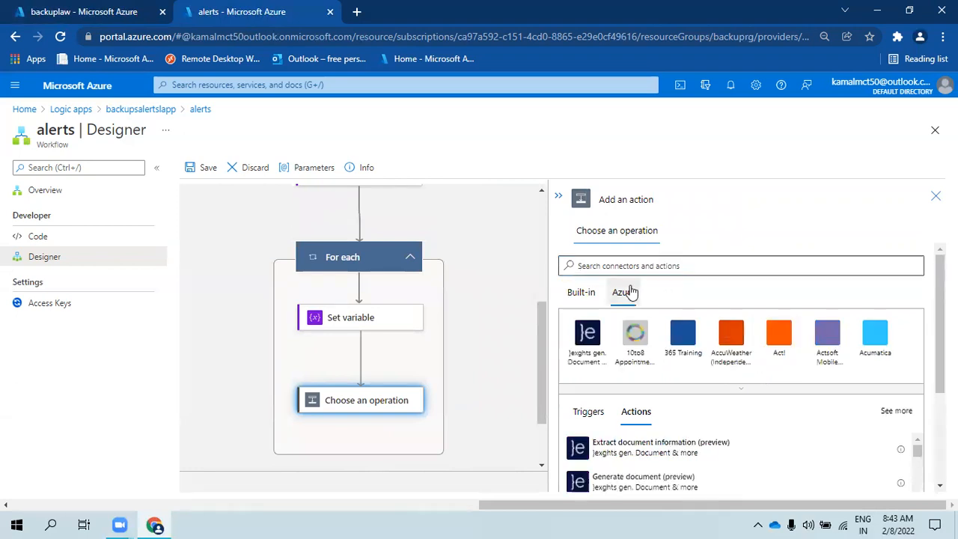
left_click(666, 266)
type("log ana")
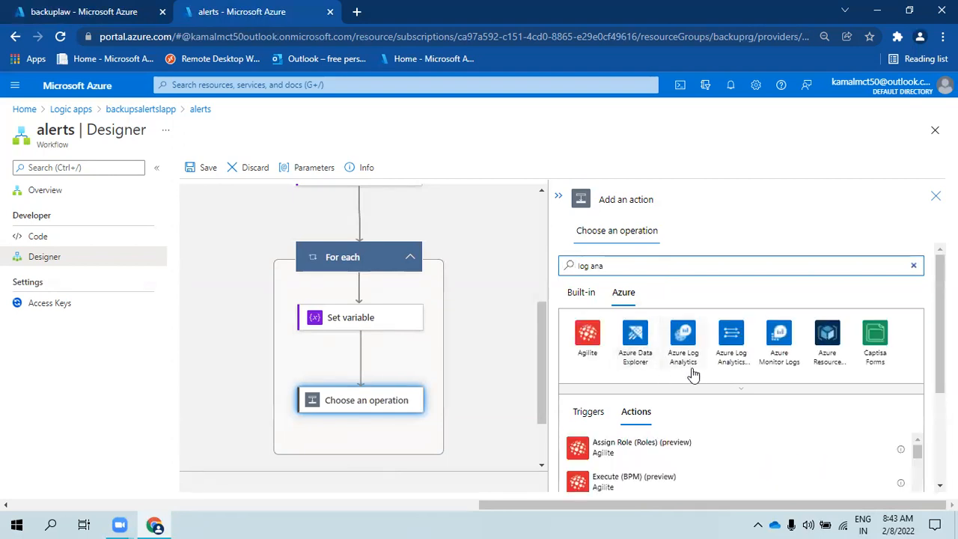
left_click(777, 346)
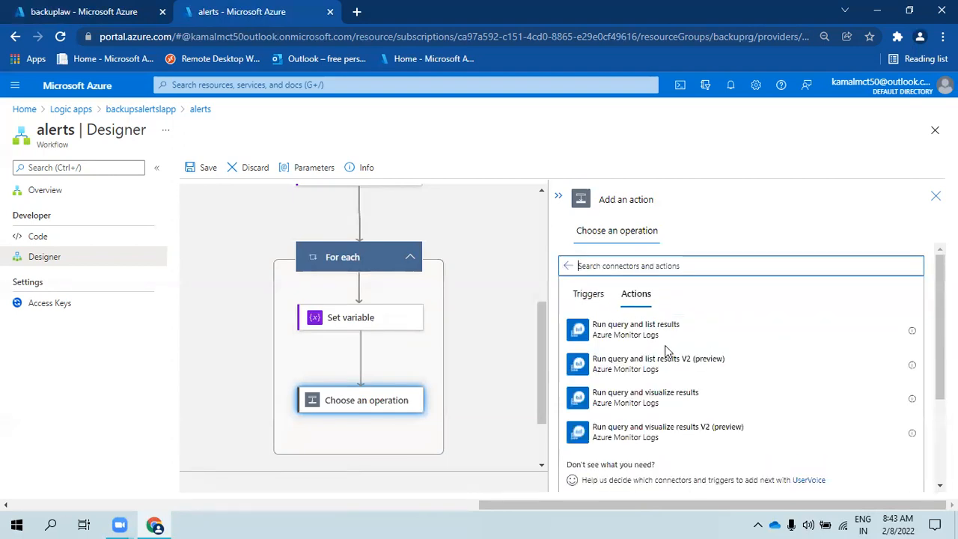
left_click(629, 333)
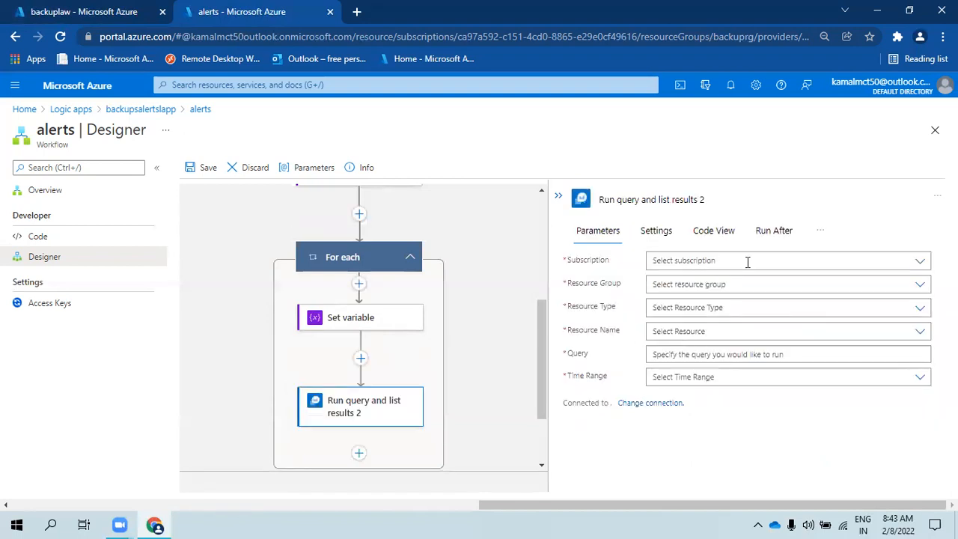
- Target subscription Azure Pass - Sponsorship, resource group backuprg, Log Analytics Workspace backuplaw
left_click(920, 260)
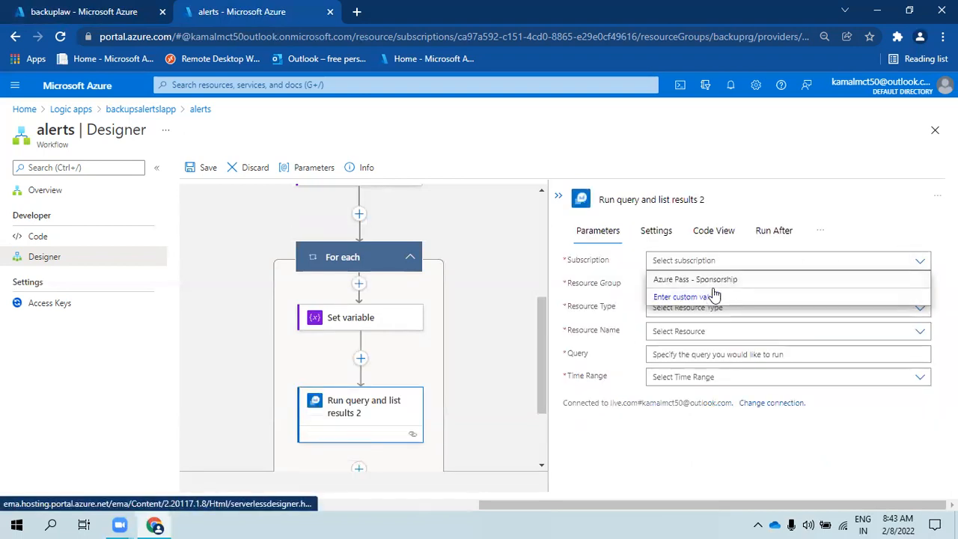
left_click(718, 280)
left_click(920, 286)
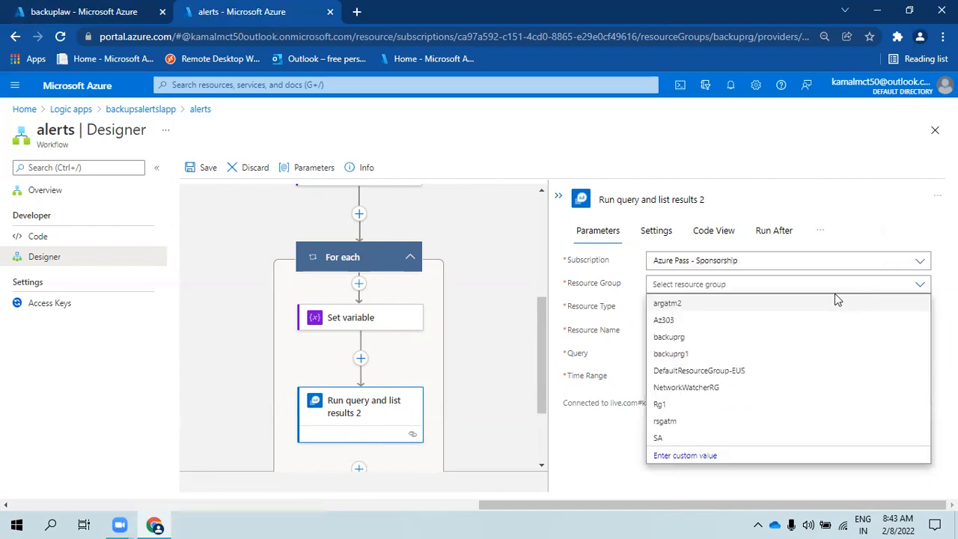
left_click(669, 337)
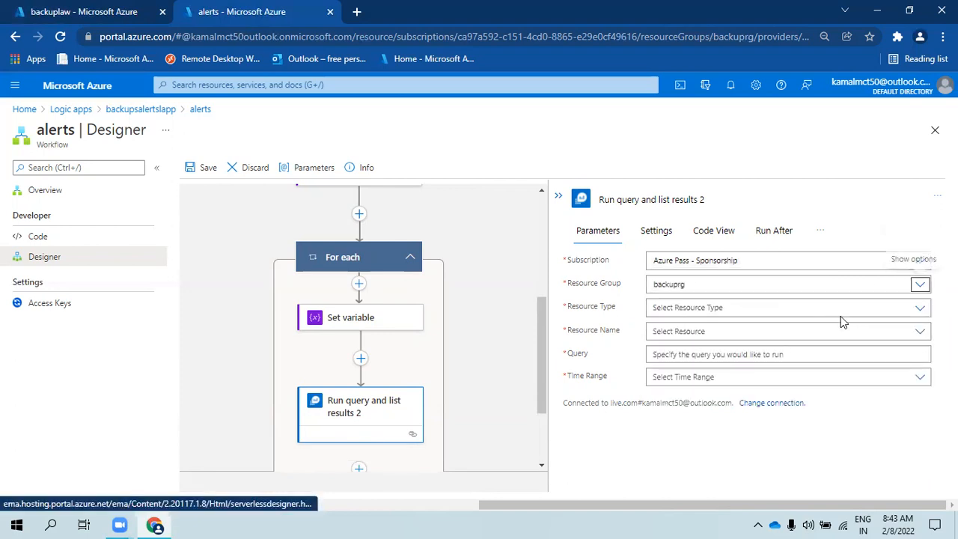
left_click(920, 308)
left_click(689, 328)
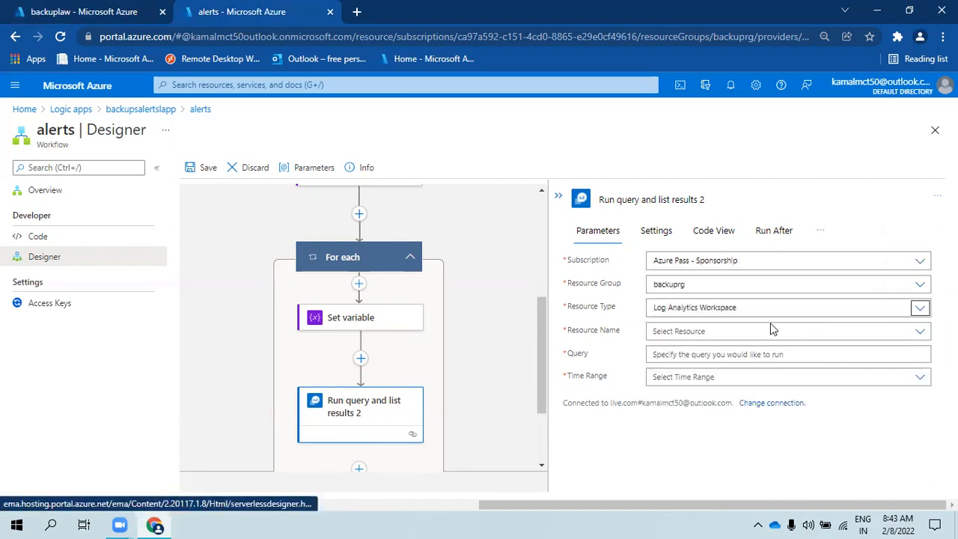
left_click(920, 331)
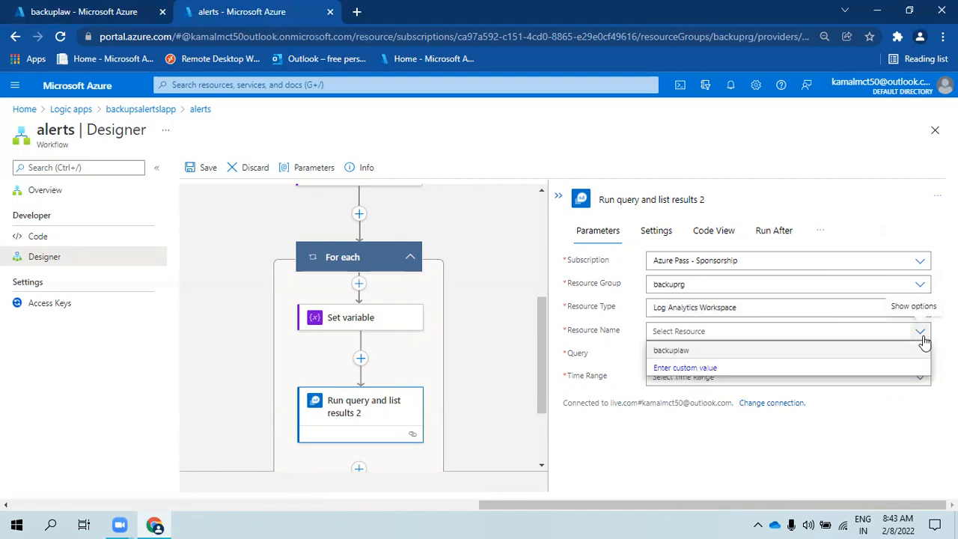
left_click(674, 350)
- Uncomment the project line and replace 'summarize by' with 'where' on line 5
left_click(38, 12)
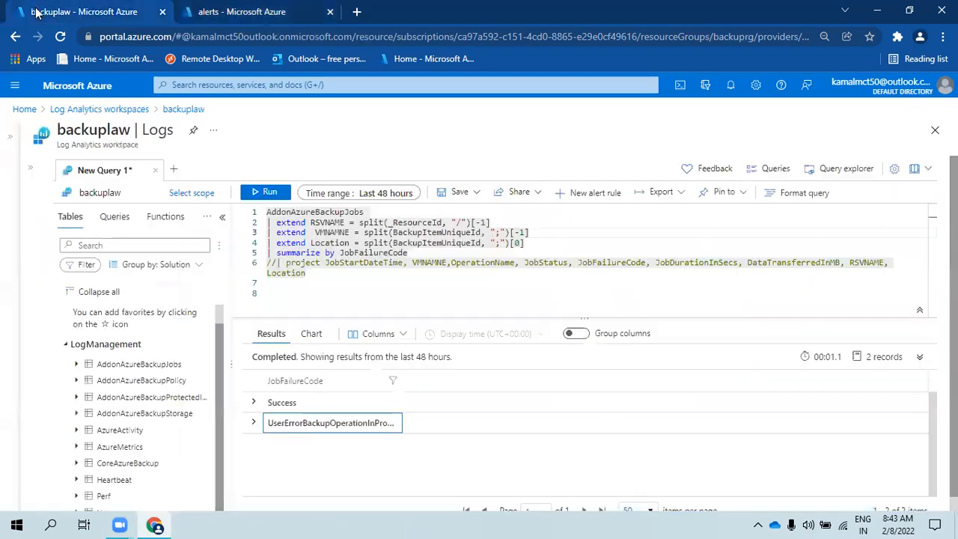
left_click(277, 263)
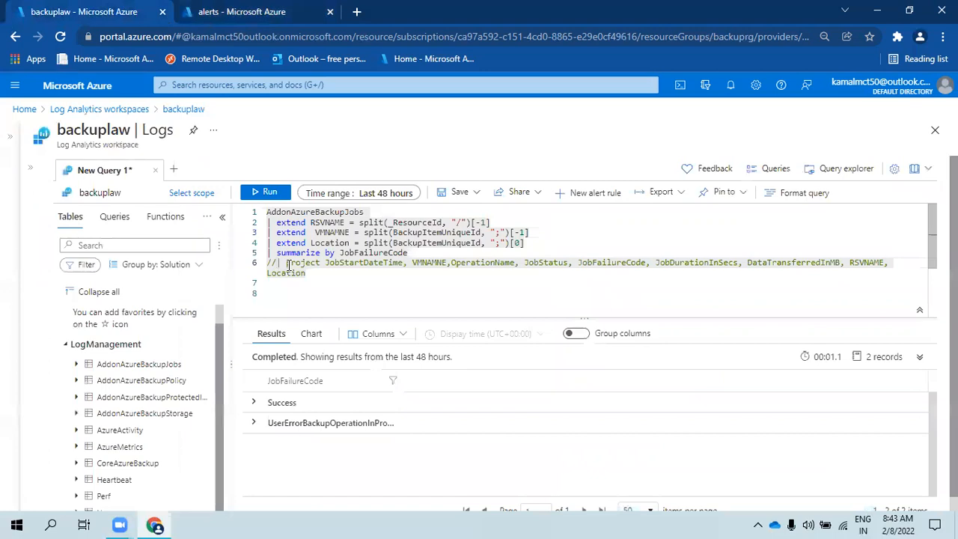
key("BackSpace")
key("BackSpace")
left_click(324, 253)
left_click_drag(335, 253, 276, 253)
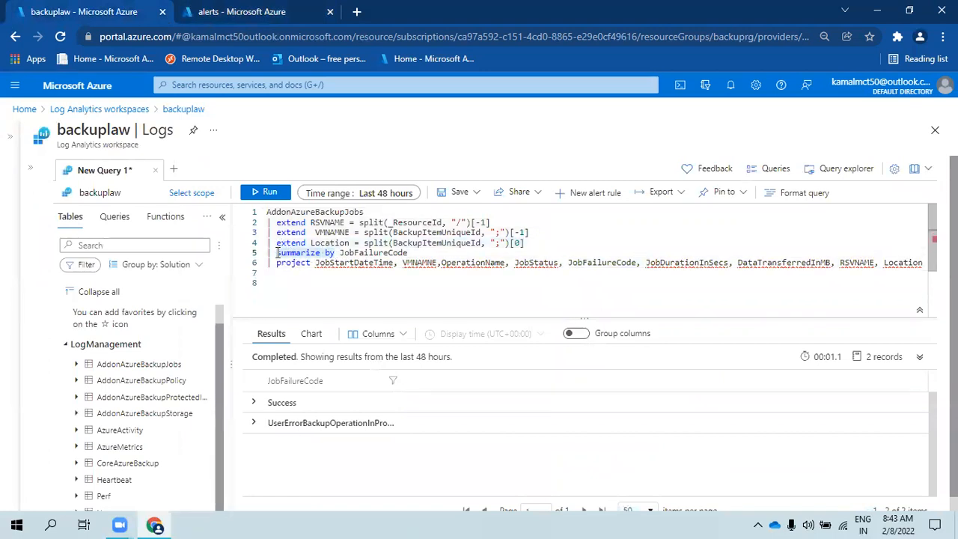
type("where")
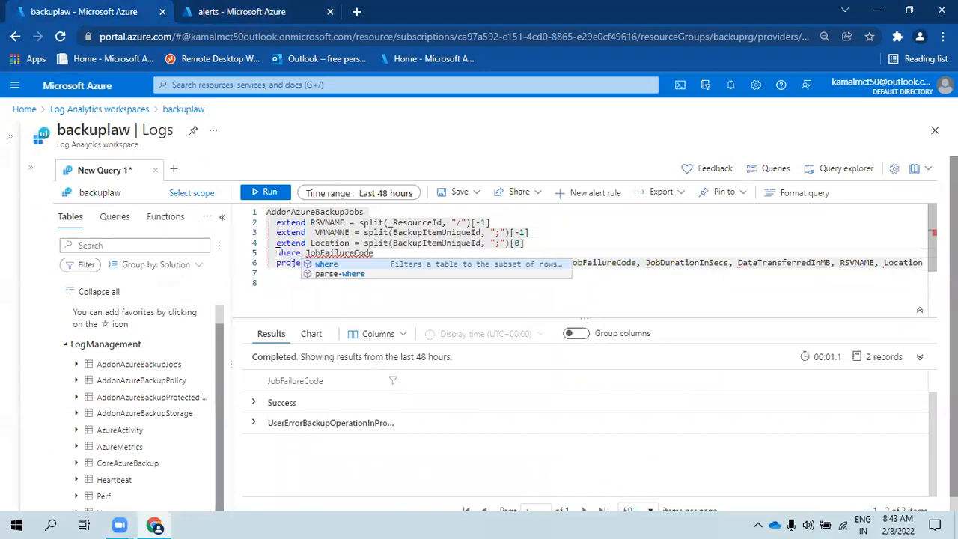
- Append 'contains ""' after JobFailureCode and select the whole query
left_click(395, 253)
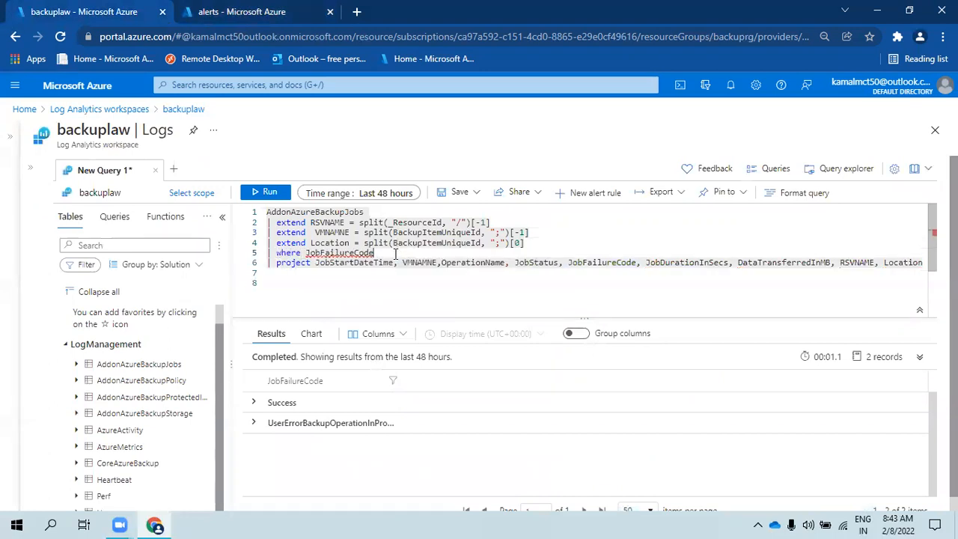
type("co")
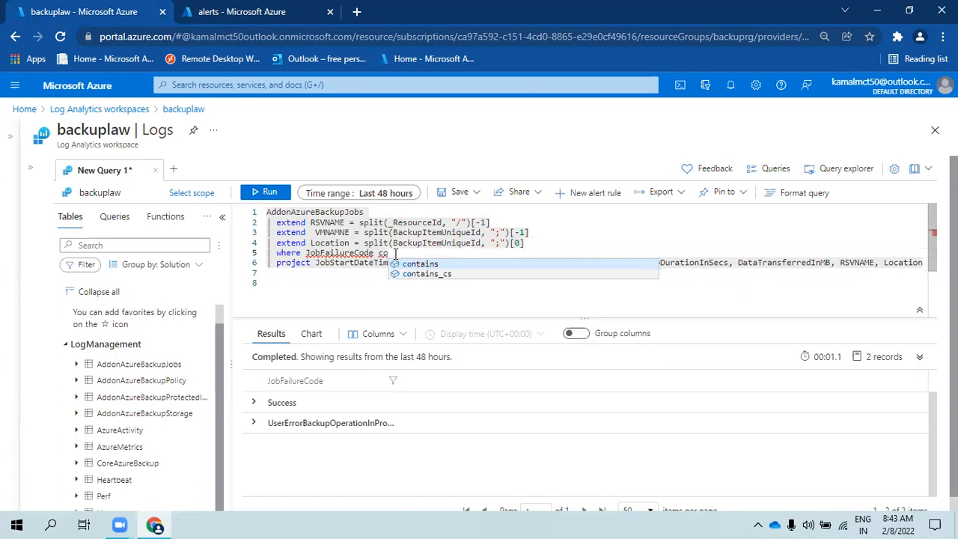
key("Tab")
type("\"")
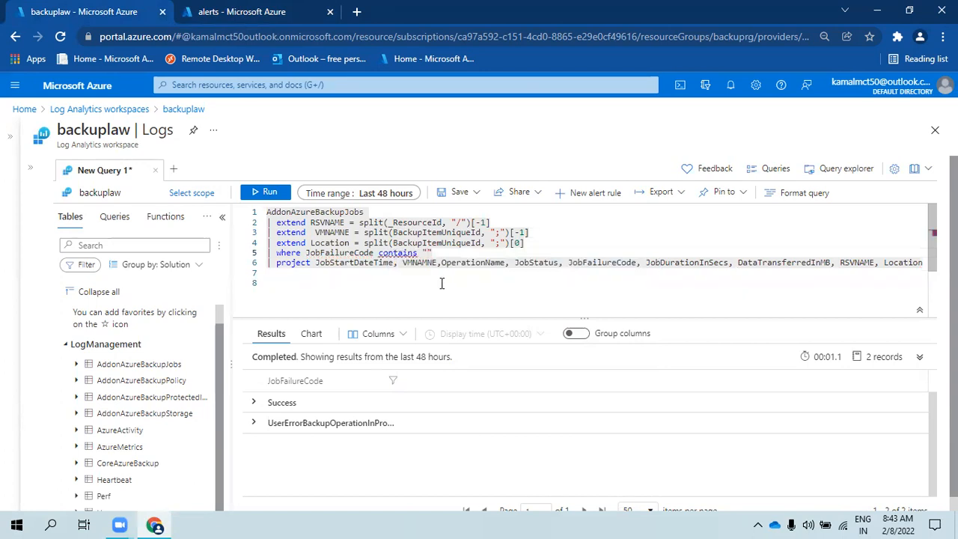
left_click(265, 214)
left_click(264, 214)
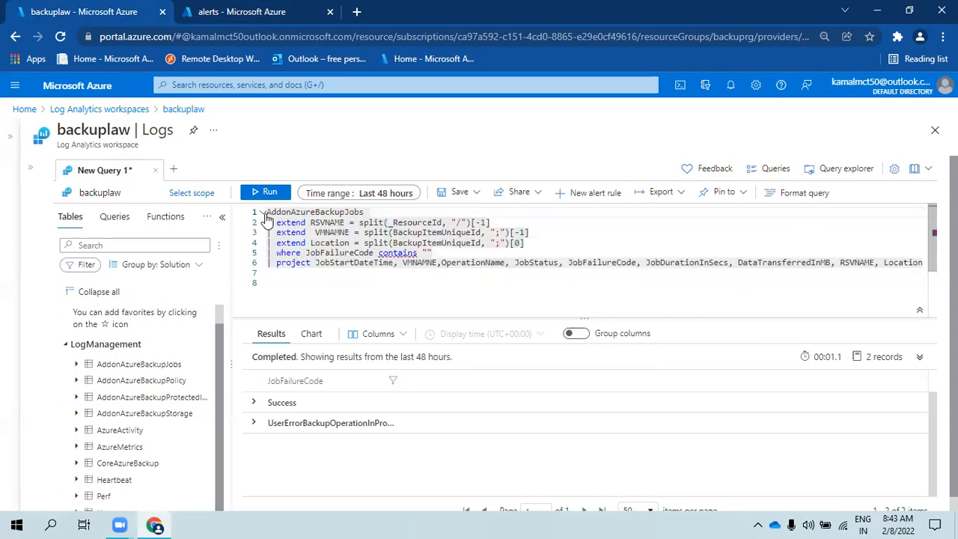
mouse_move(268, 213)
left_click_drag(268, 214, 267, 283)
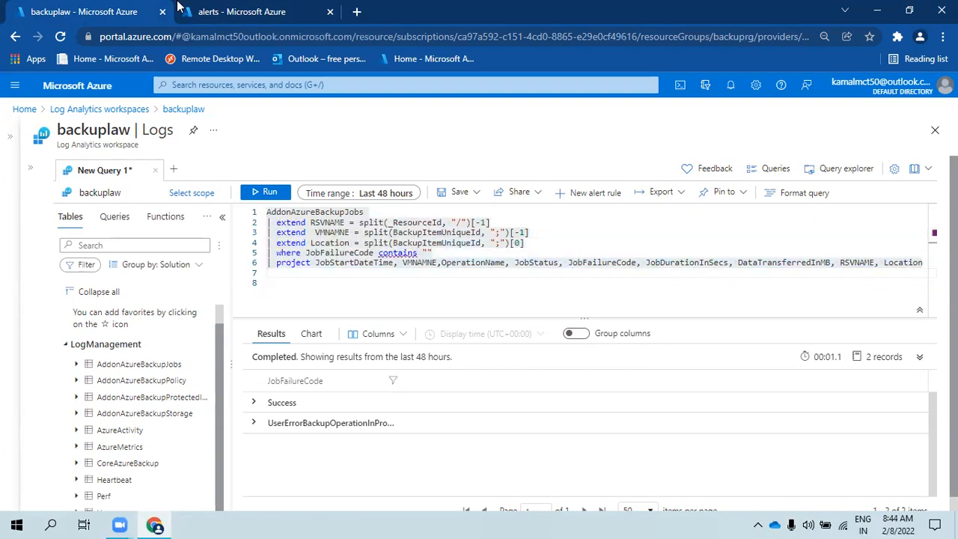
- Paste the Kusto query into the second query step and zoom out to review it
left_click(210, 7)
left_click(684, 354)
key("ctrl+v")
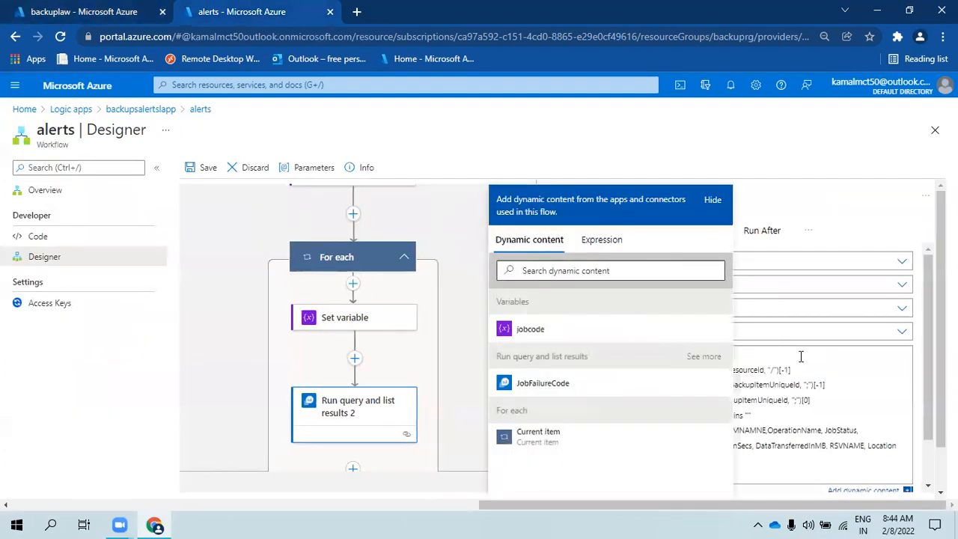
left_click_drag(941, 380, 941, 405)
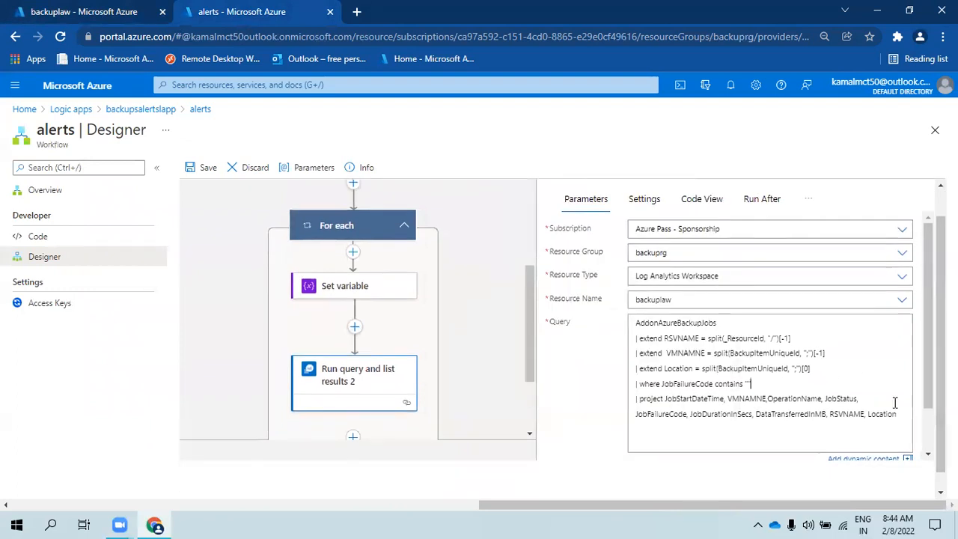
left_click(746, 377)
key("ctrl+minus")
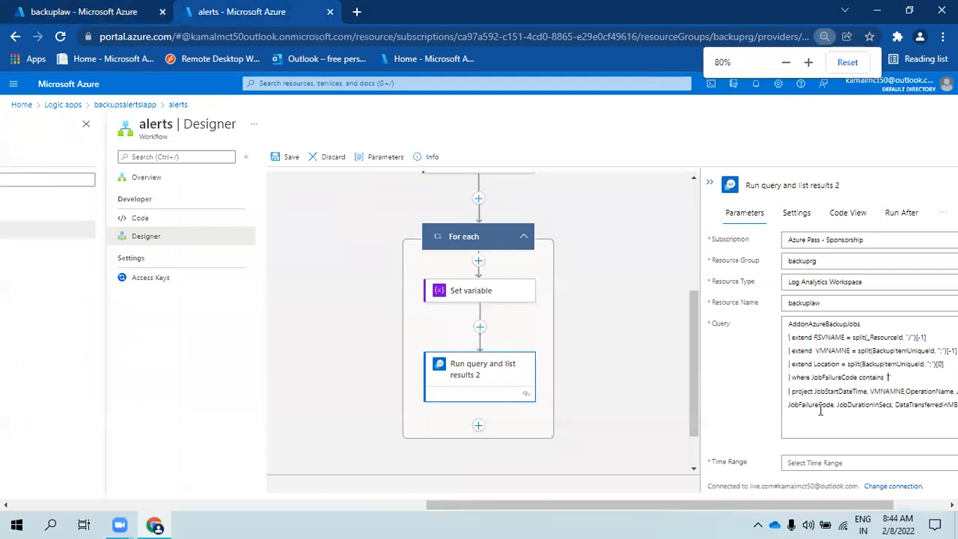
left_click_drag(727, 509, 779, 509)
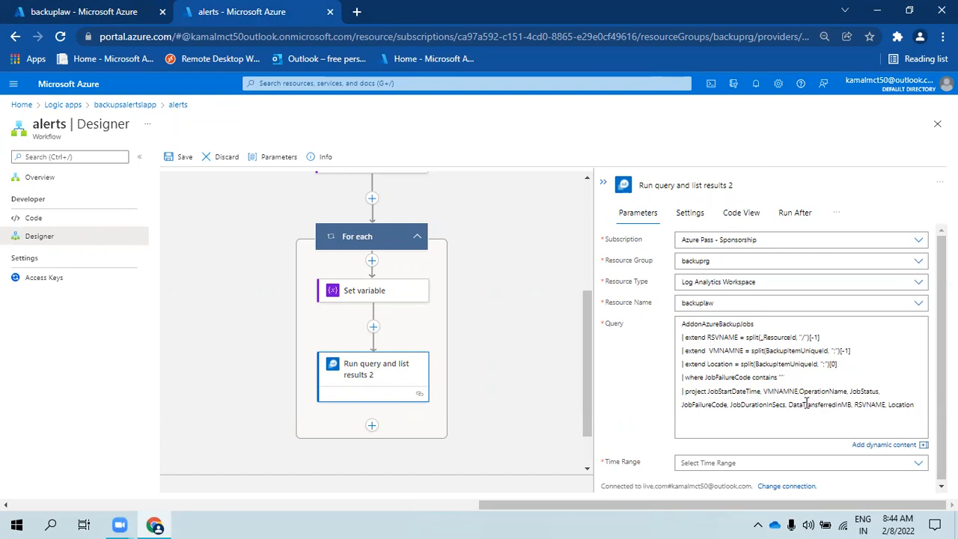
- Re-paste the query cleanly and insert the jobcode variable after contains
key("ctrl+a")
key("ctrl+c")
key("Delete")
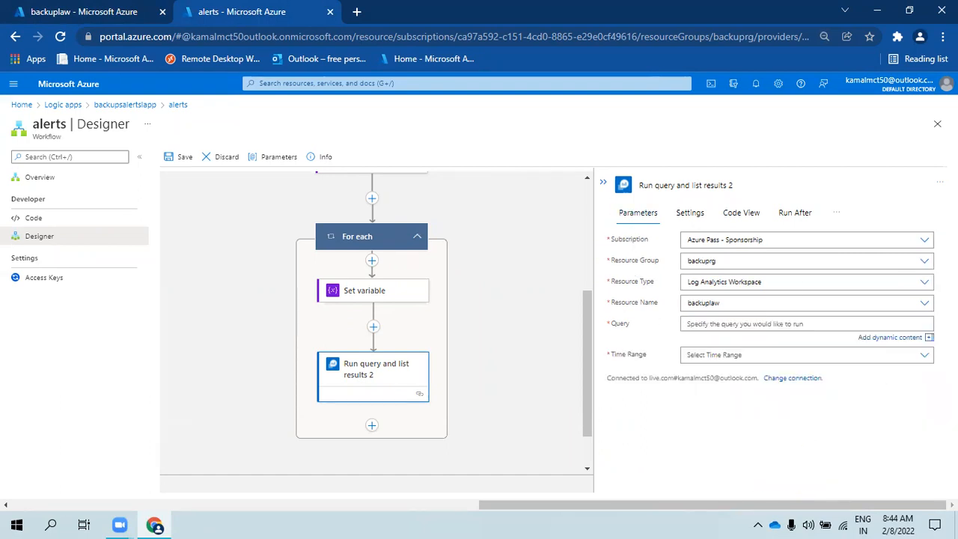
left_click(805, 323)
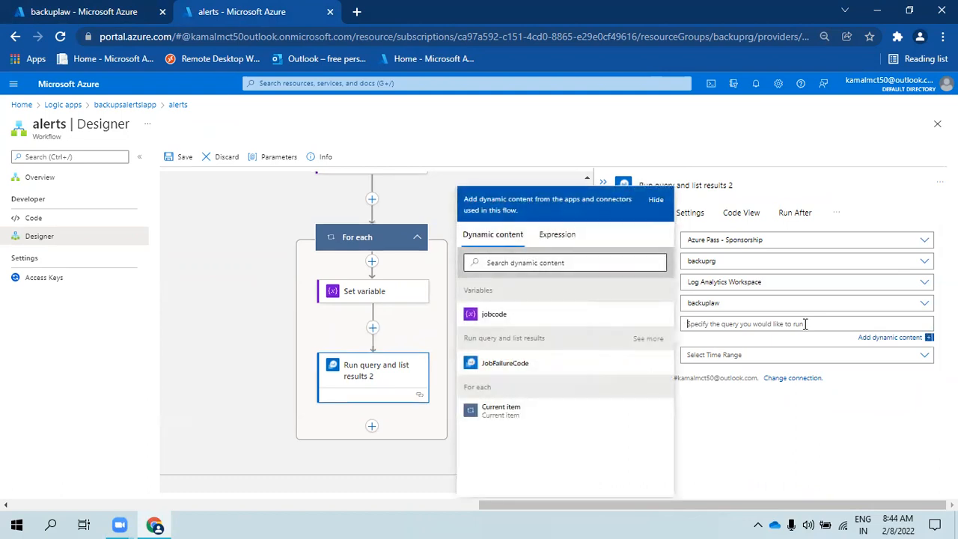
key("ctrl+v")
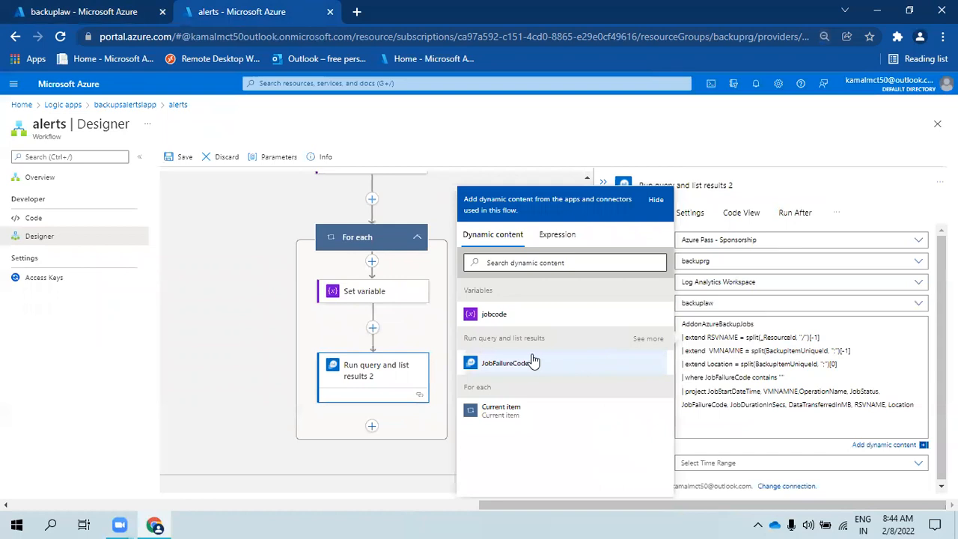
left_click(517, 322)
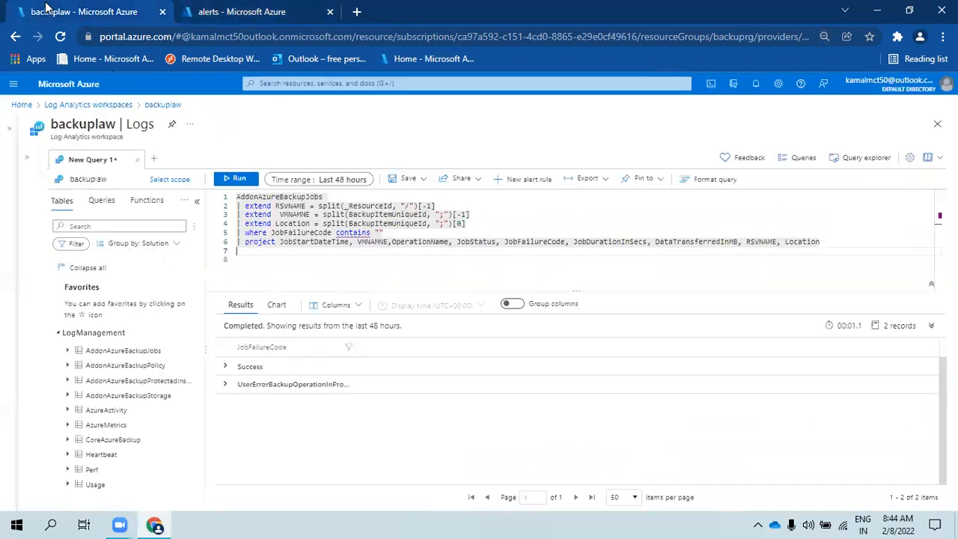
- Filter the backuplaw query on JobFailureCode contains 'UserErrorBackupOperationInProgress' and run it, returning one failed job
left_click(49, 10)
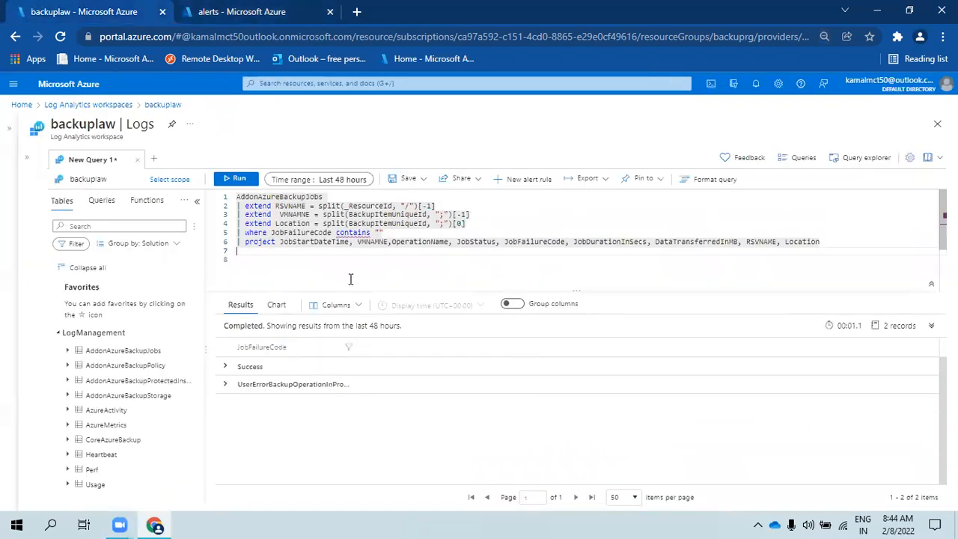
double_click(305, 385)
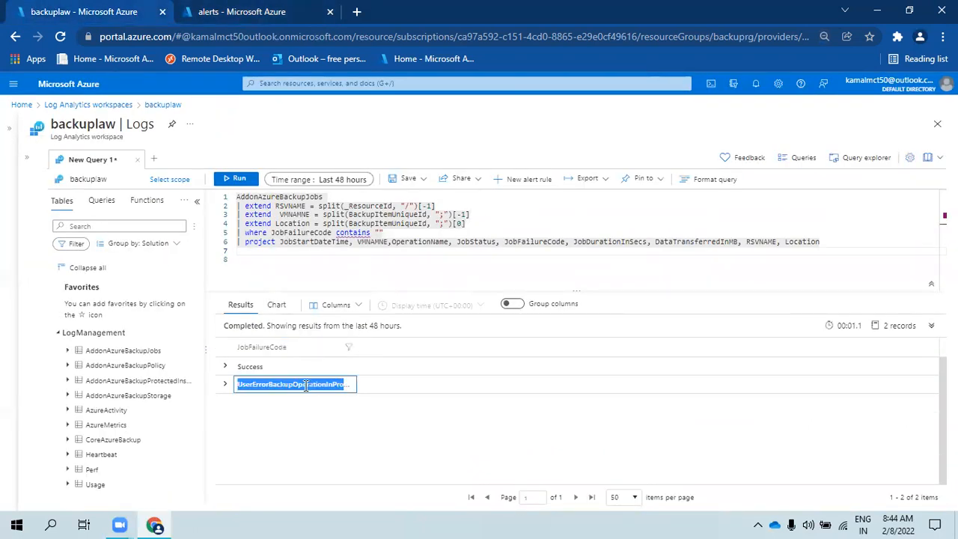
left_click(378, 232)
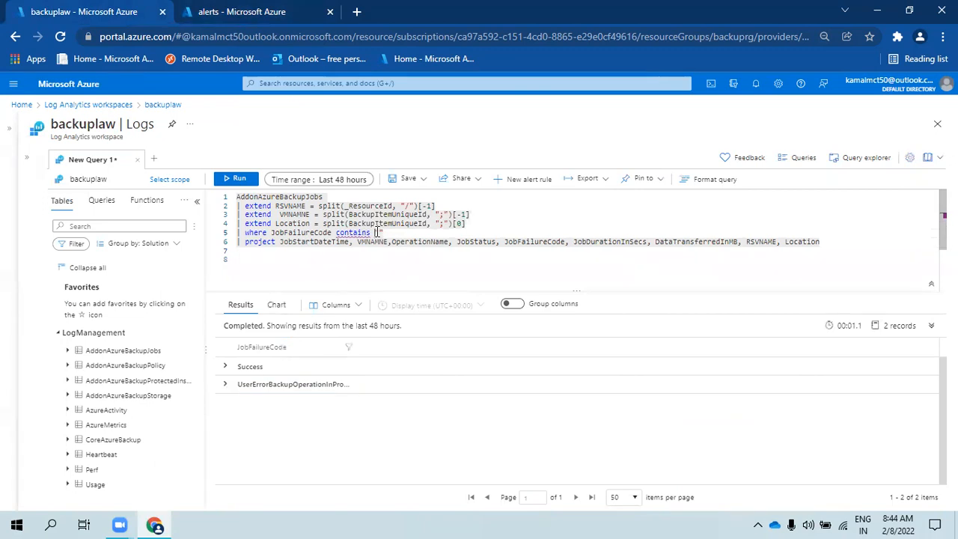
double_click(275, 384)
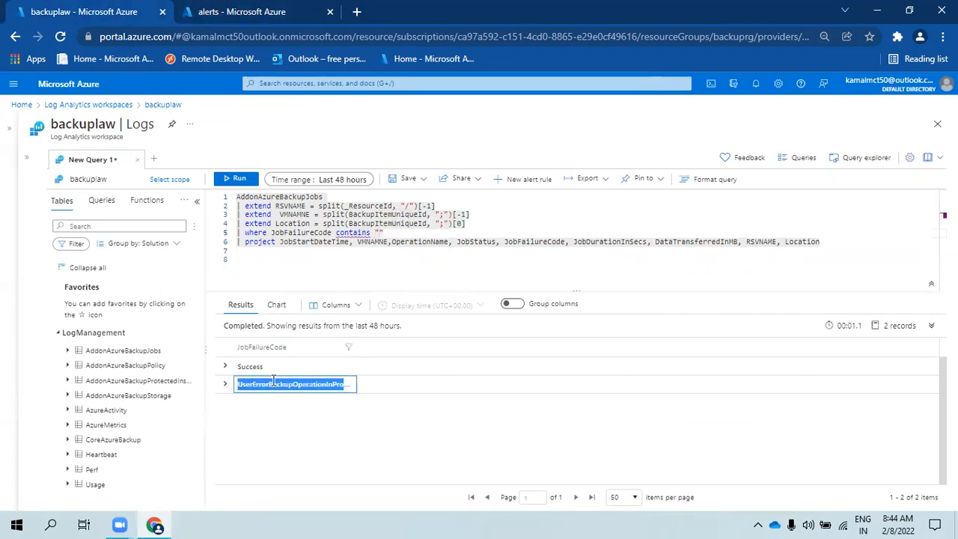
left_click(378, 232)
type("UserErrorBackupOperationInProgress")
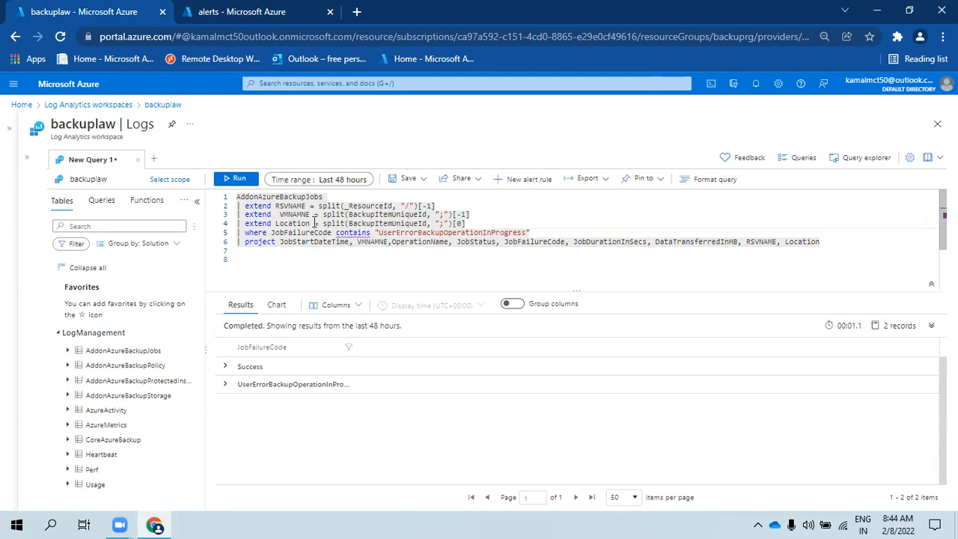
left_click(238, 181)
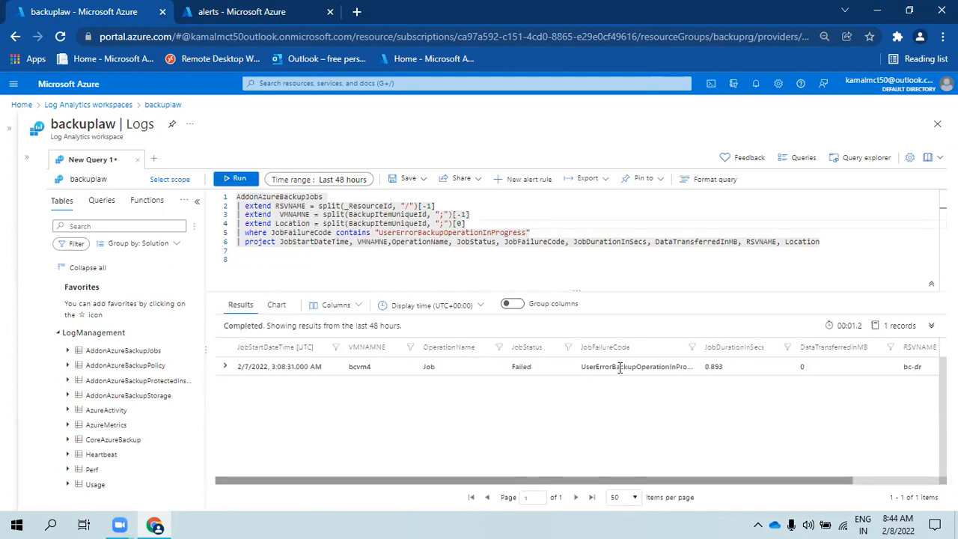
left_click_drag(619, 367, 690, 367)
left_click(389, 239)
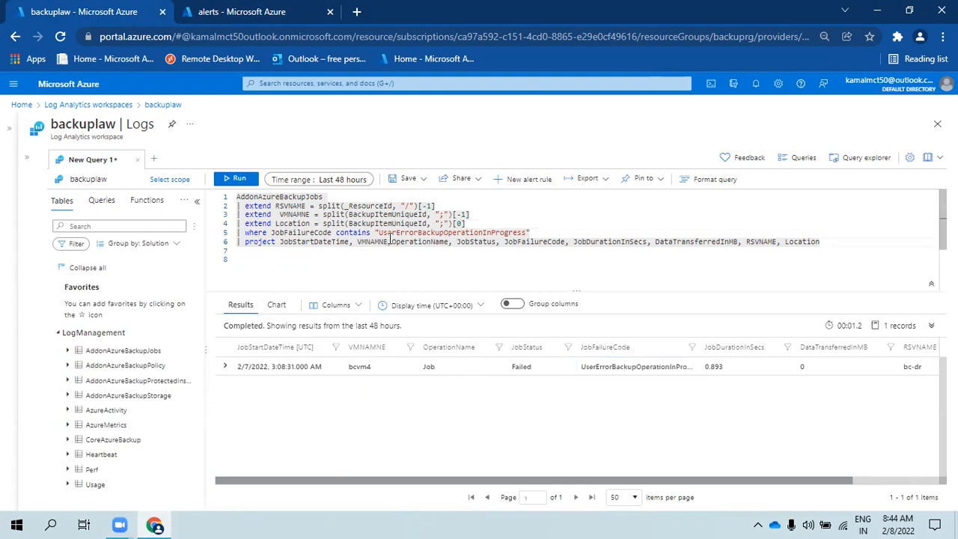
left_click(478, 223)
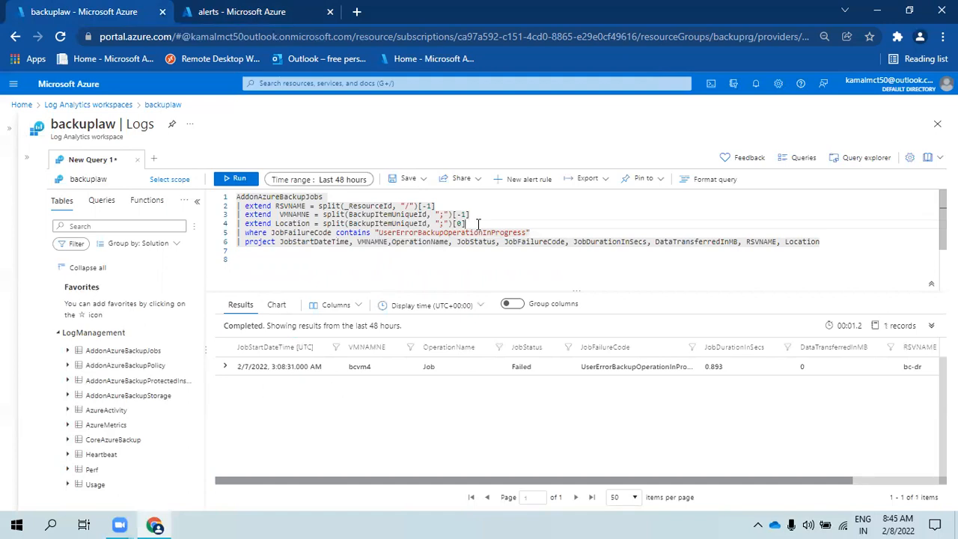
- Set the loop's second query step time range to Last 3 days
left_click(245, 9)
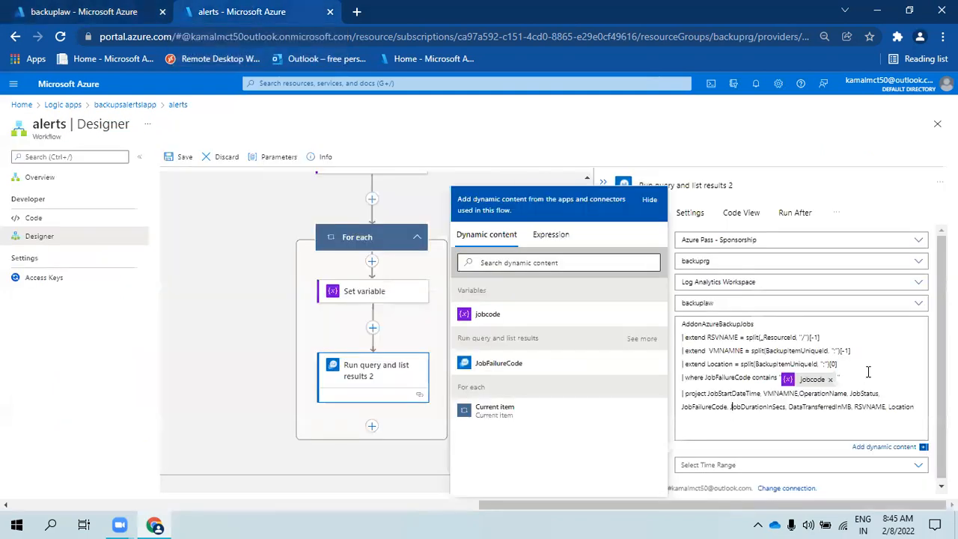
left_click(789, 464)
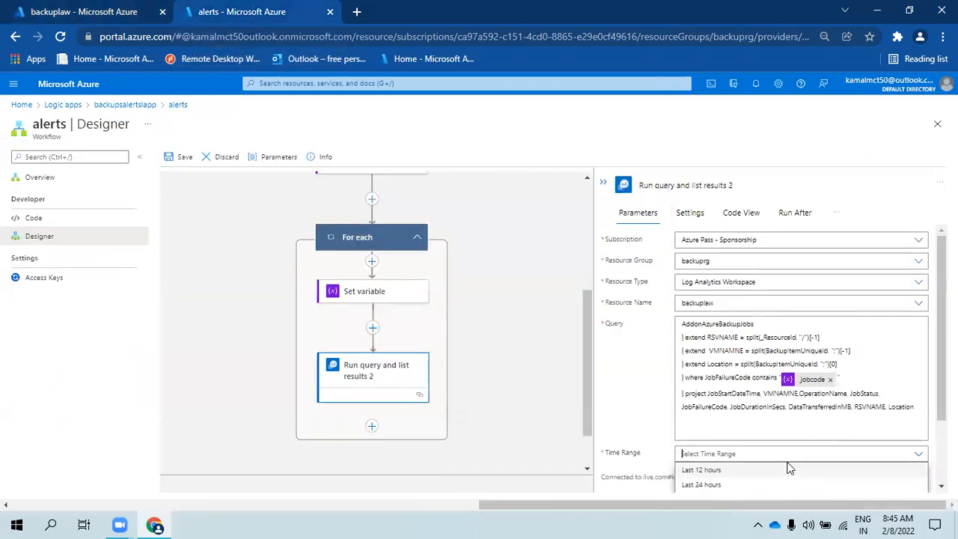
scroll(787, 450, "down", 1)
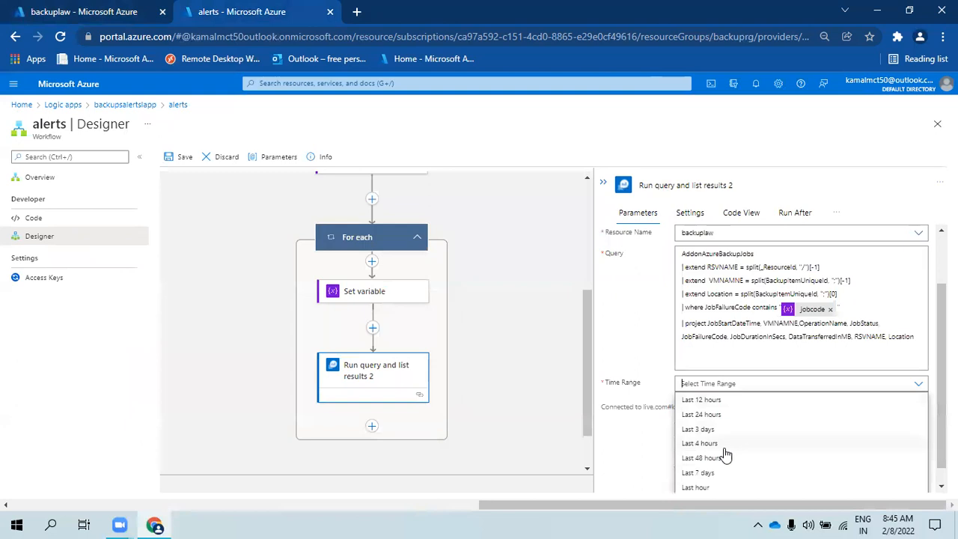
left_click(707, 432)
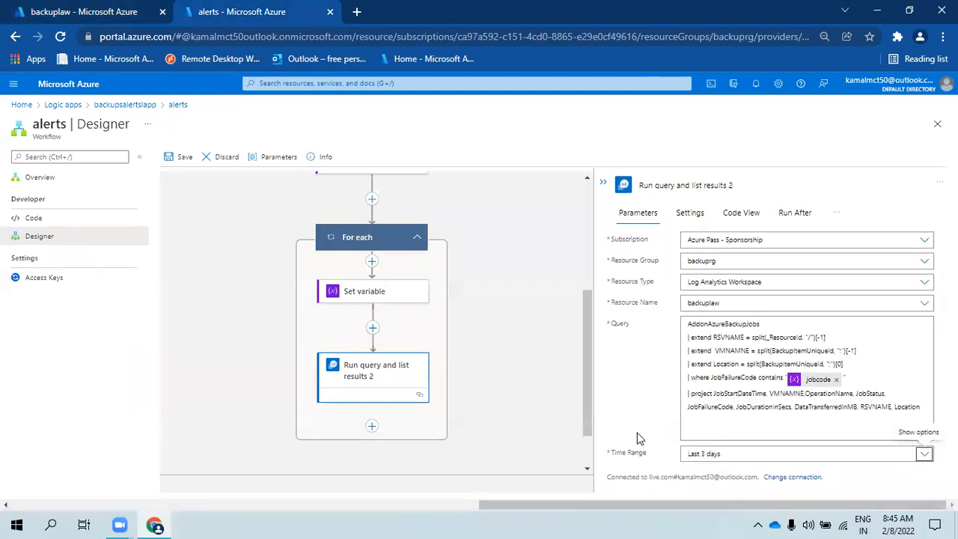
left_click(604, 182)
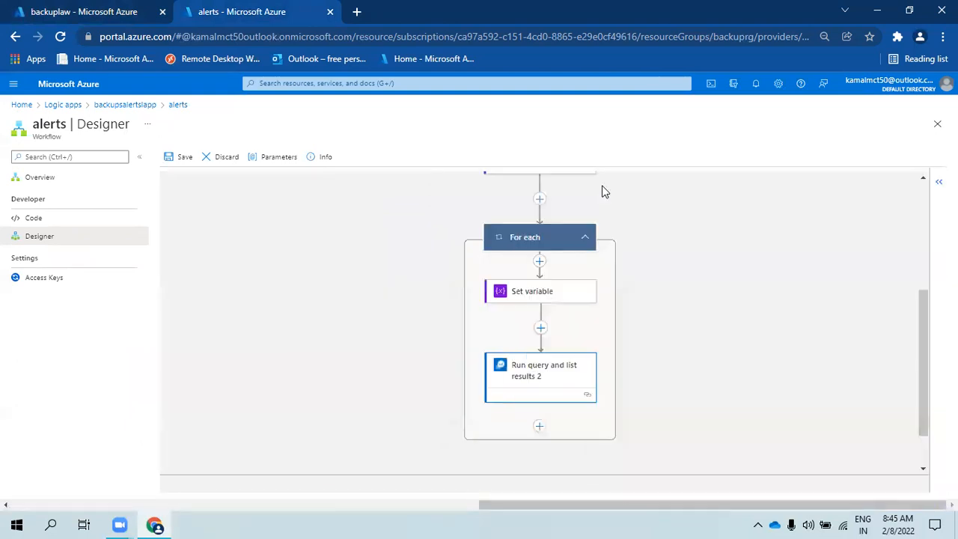
scroll(542, 375, "down", 1)
- Add a Create HTML table data operation at the end of the For each loop
left_click(539, 372)
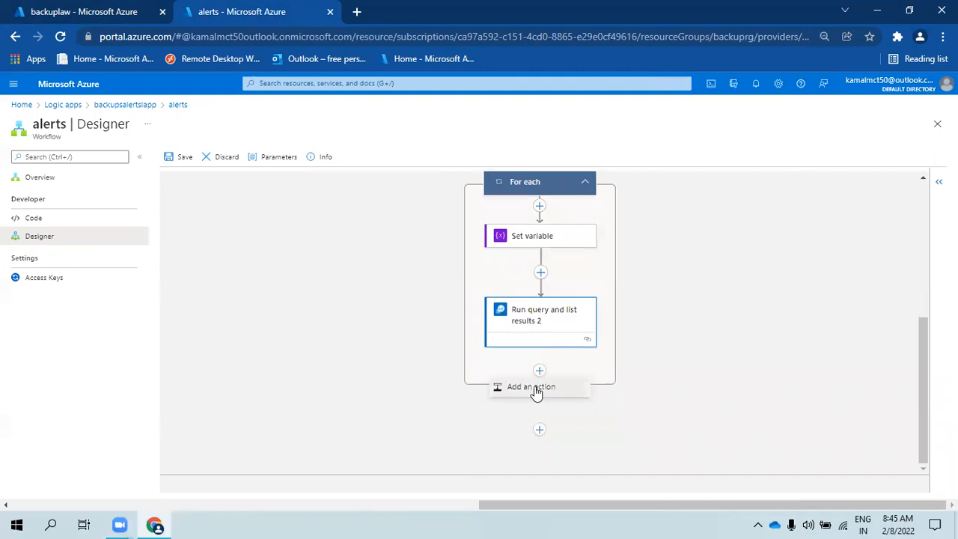
left_click(534, 389)
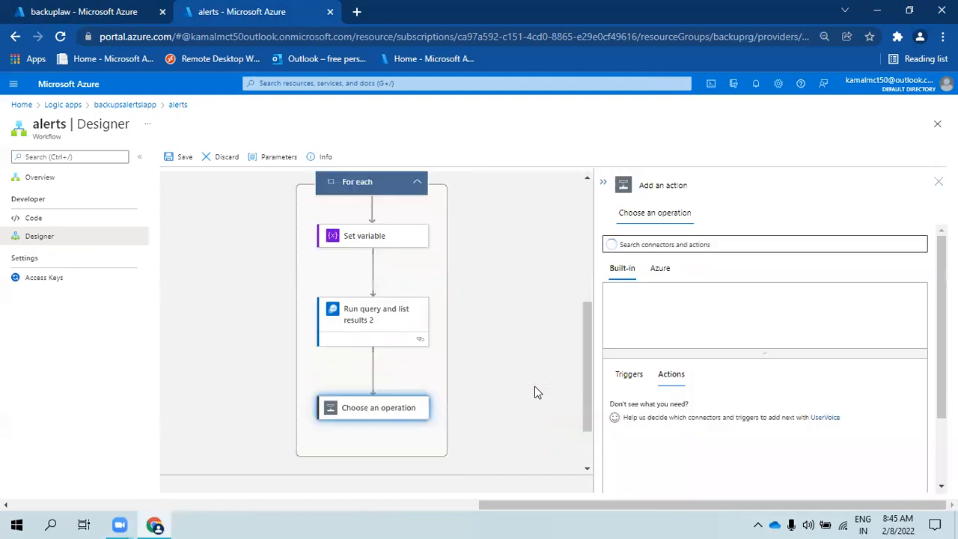
left_click(674, 249)
type("d")
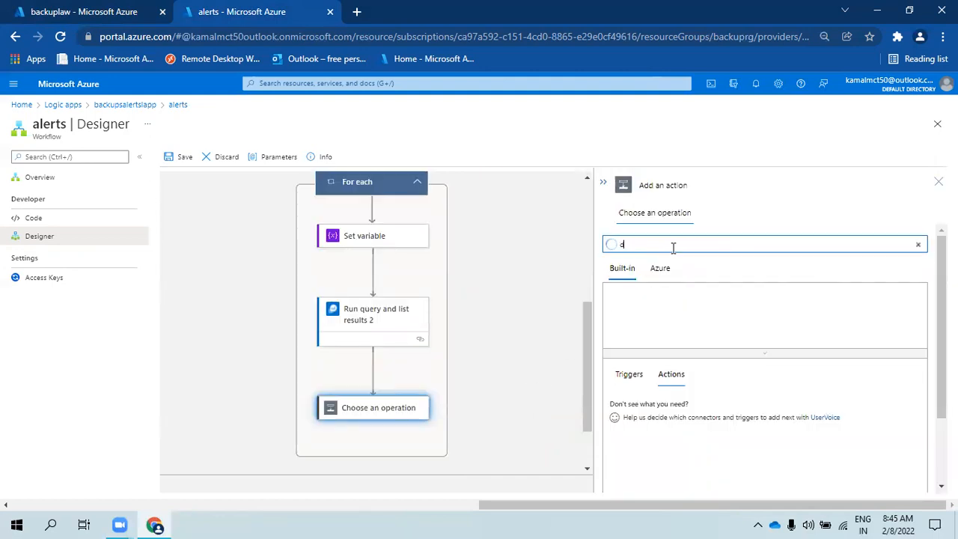
type("ata operation")
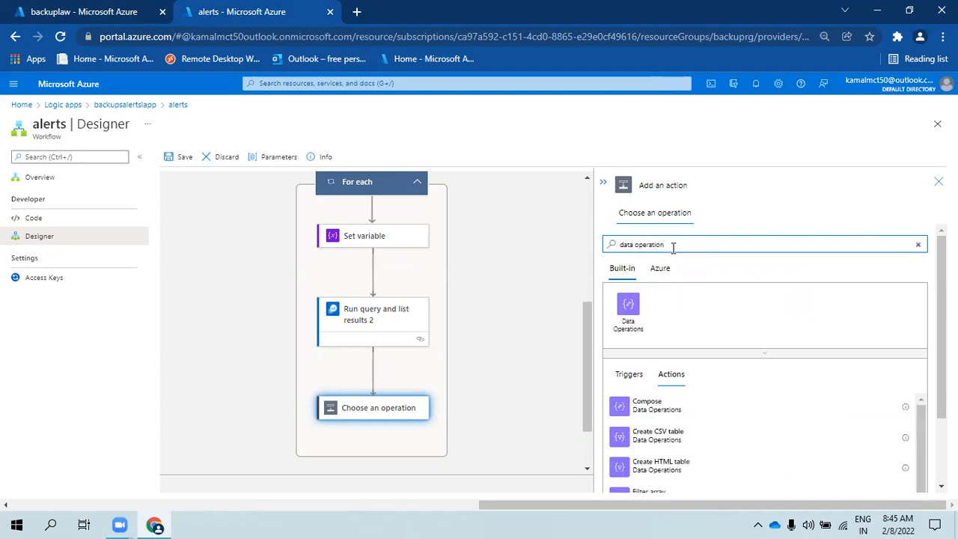
scroll(665, 407, "down", 2)
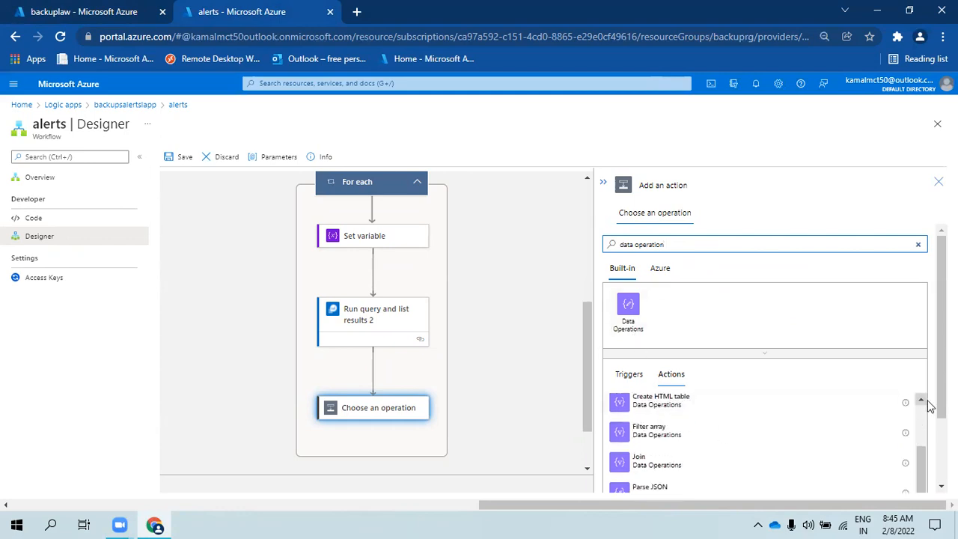
scroll(696, 386, "down", 3)
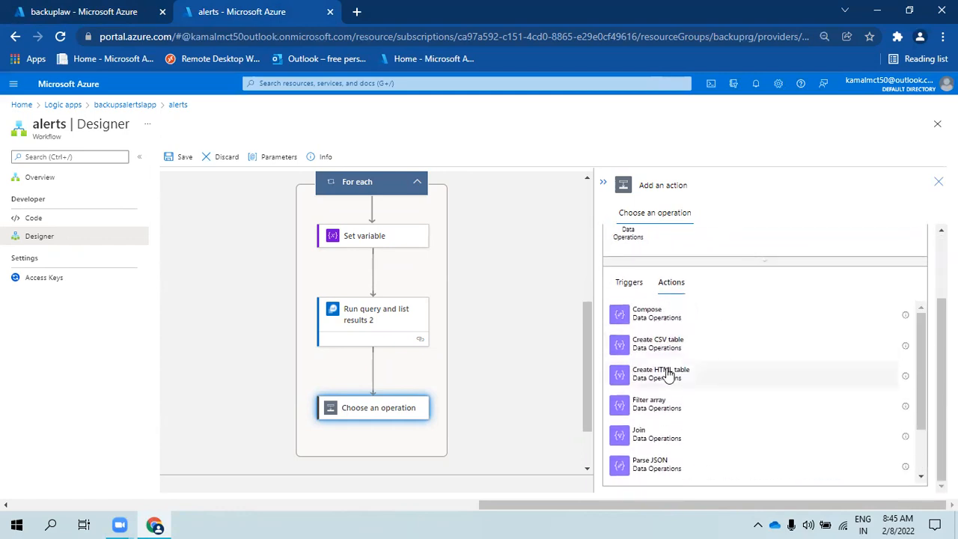
left_click(696, 378)
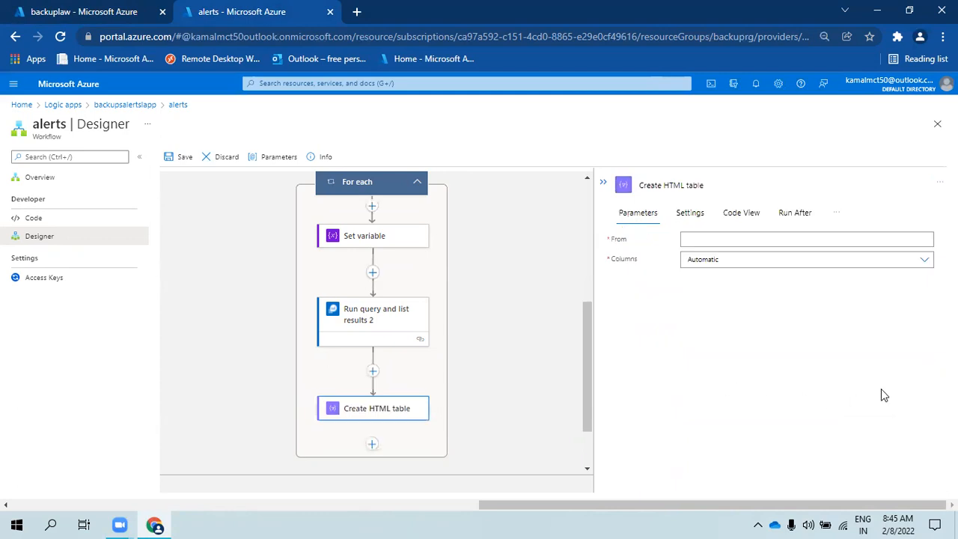
- Set the table's From field to the 'value' output of Run query and list results 2
left_click(742, 241)
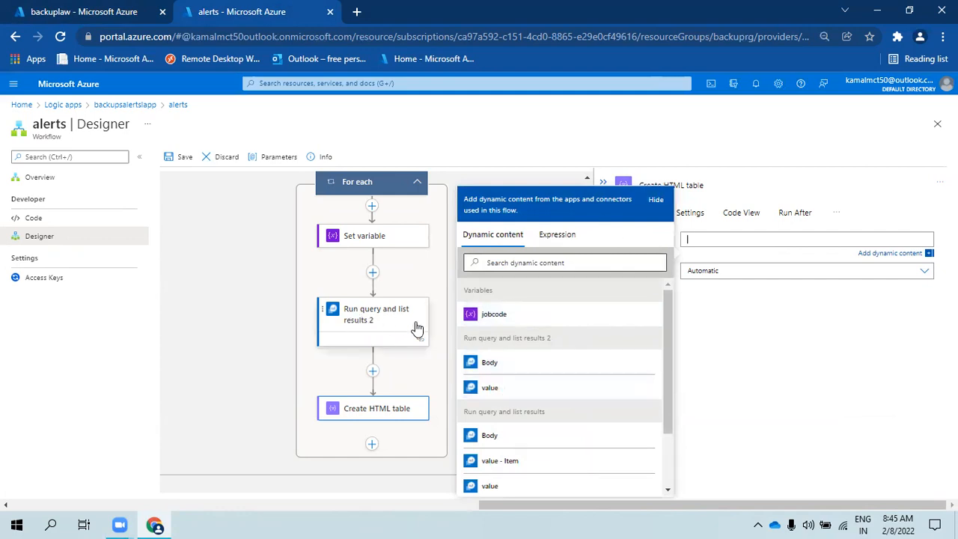
left_click(491, 388)
left_click(730, 350)
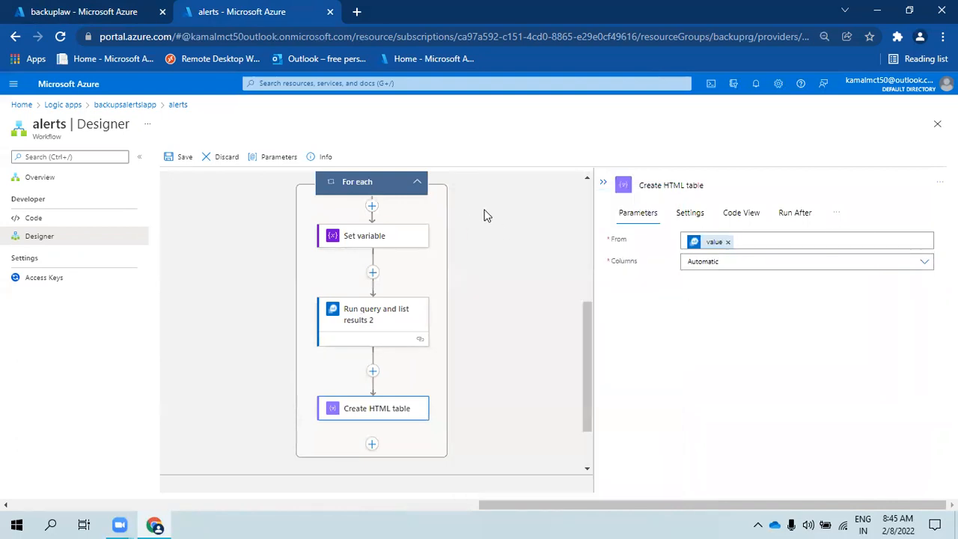
left_click(603, 182)
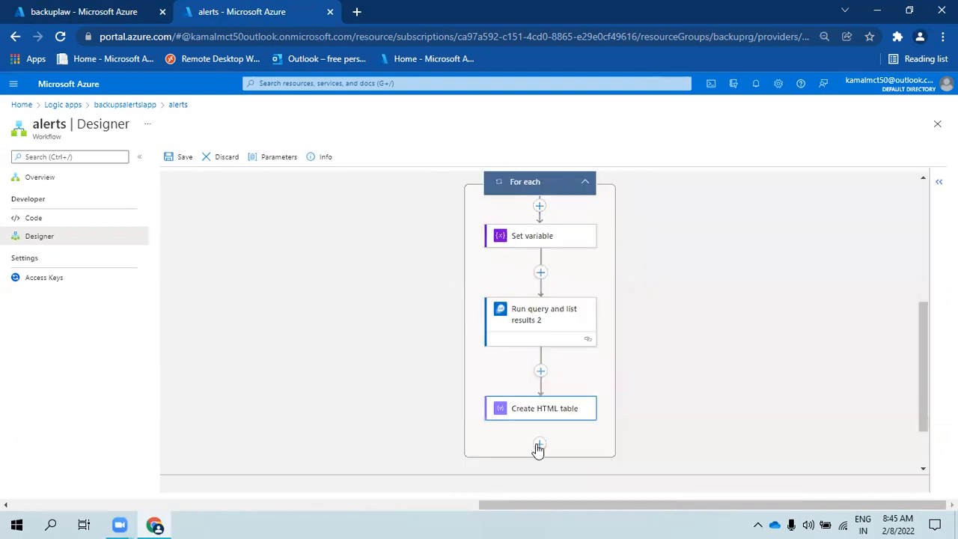
- Add a new action after the HTML table step and browse connectors matching 'email'
left_click(538, 446)
left_click(531, 461)
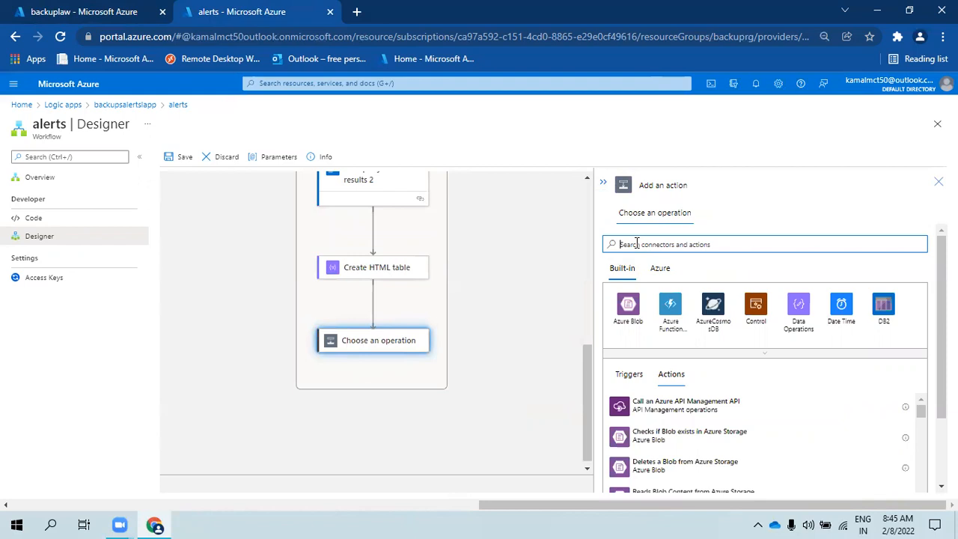
type("email")
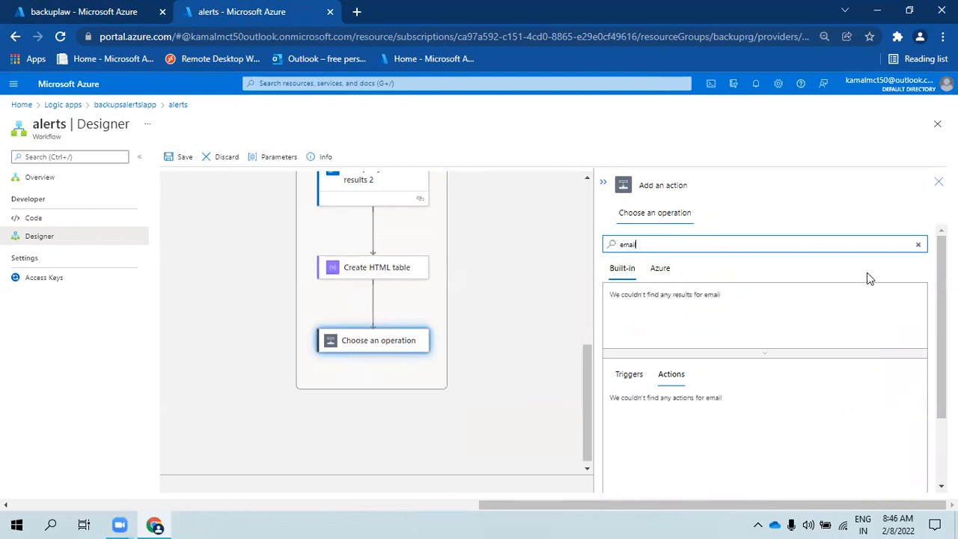
left_click(660, 271)
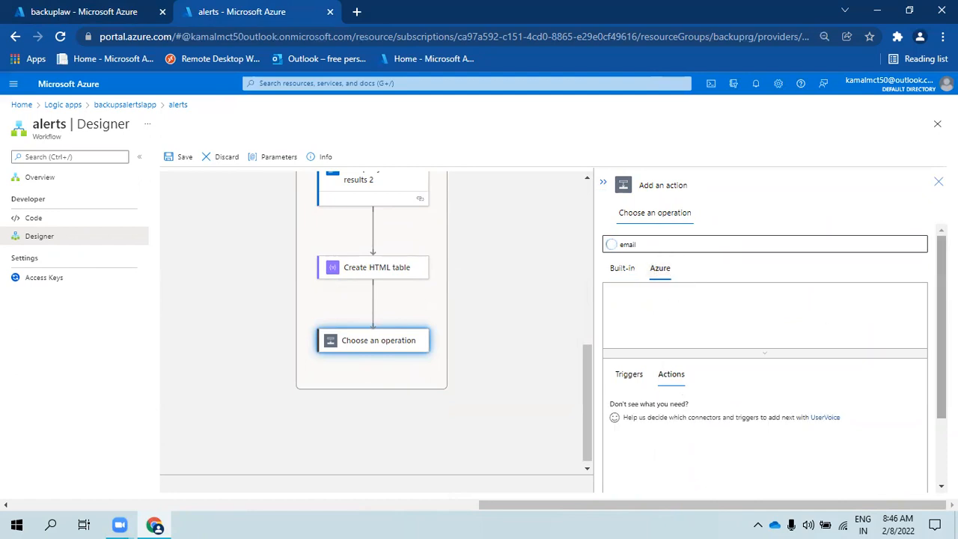
left_click(757, 358)
scroll(819, 357, "down", 3)
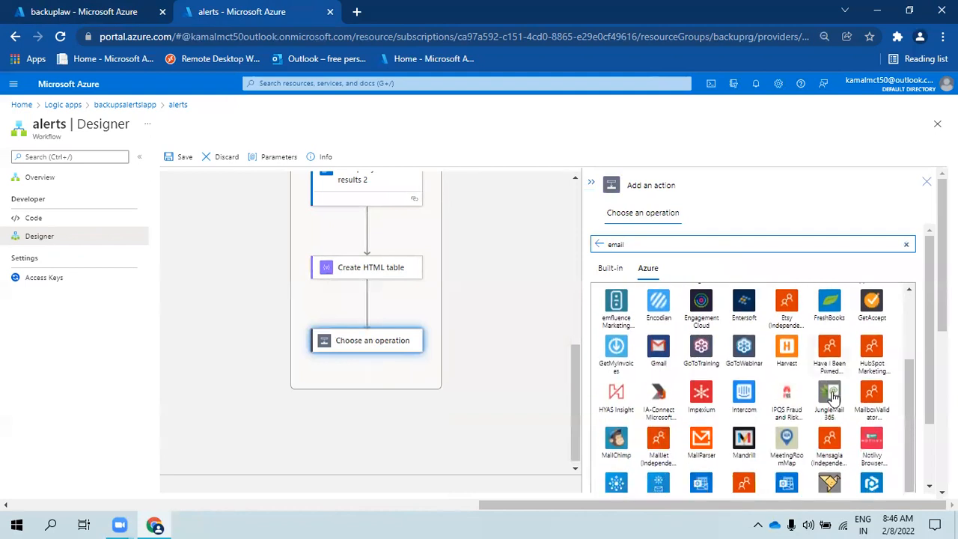
scroll(810, 425, "down", 3)
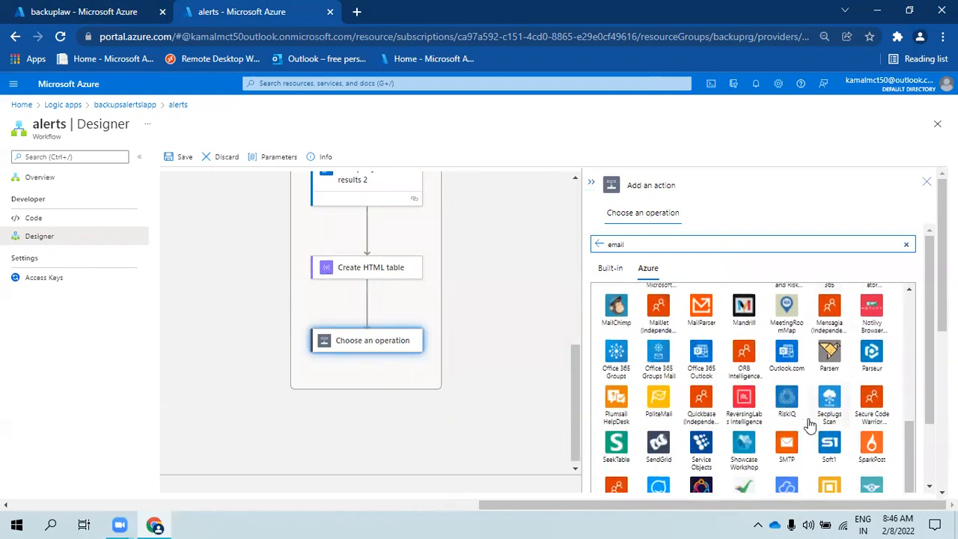
scroll(811, 425, "down", 2)
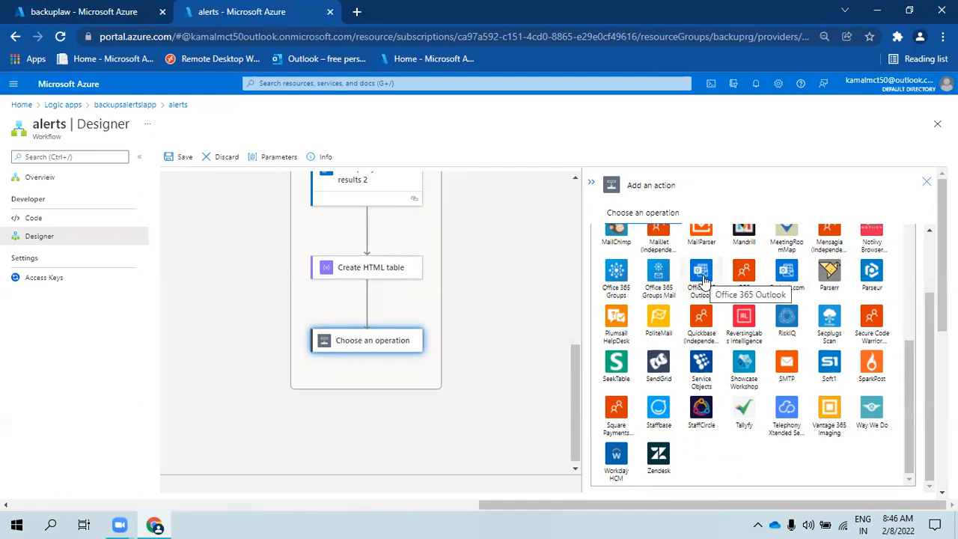
scroll(703, 284, "up", 1)
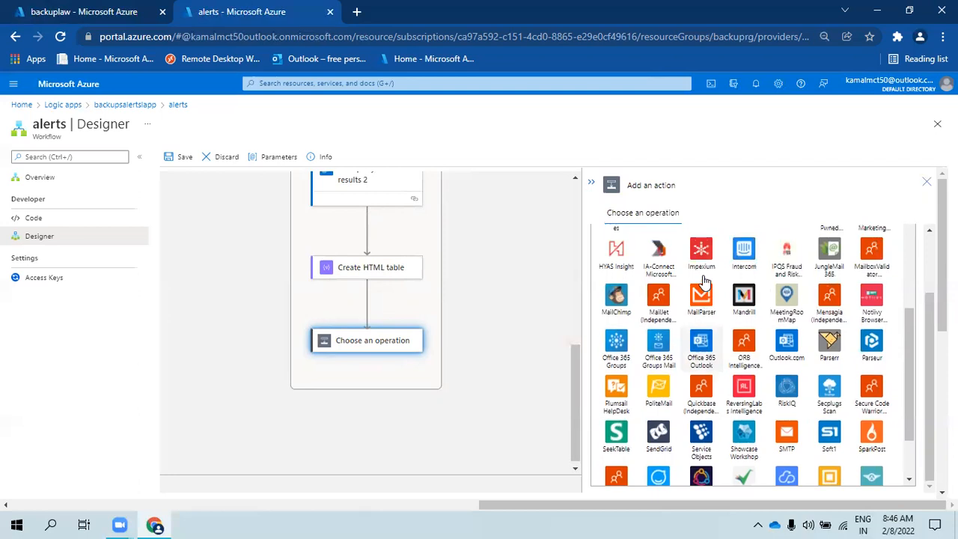
scroll(717, 330, "up", 1)
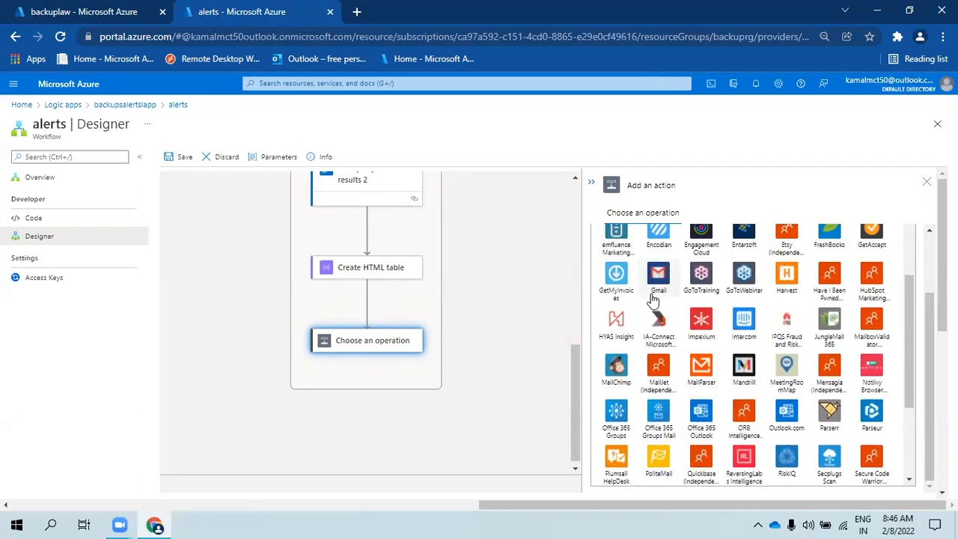
scroll(663, 299, "up", 1)
scroll(703, 375, "down", 3)
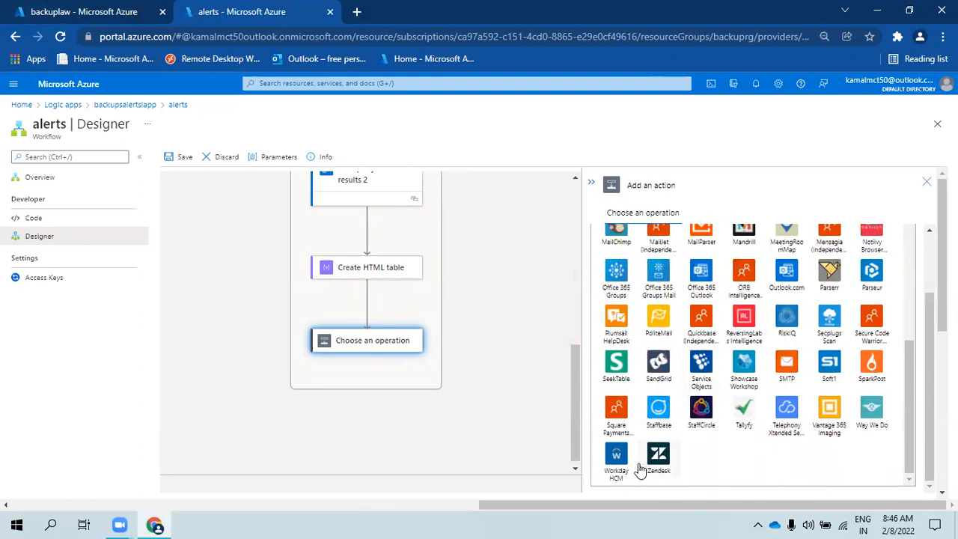
- Choose the Outlook.com connector's Send an email (V2) action
left_click(787, 275)
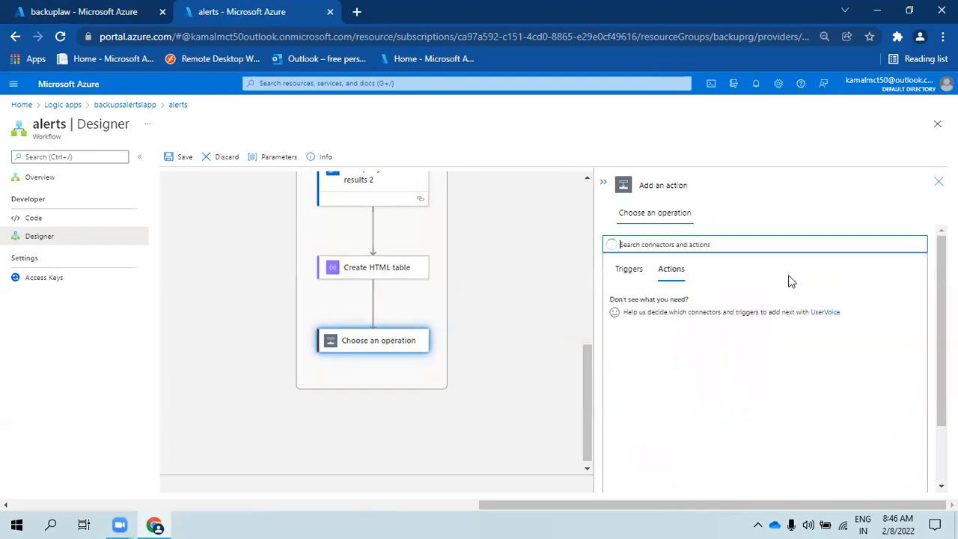
scroll(676, 389, "down", 3)
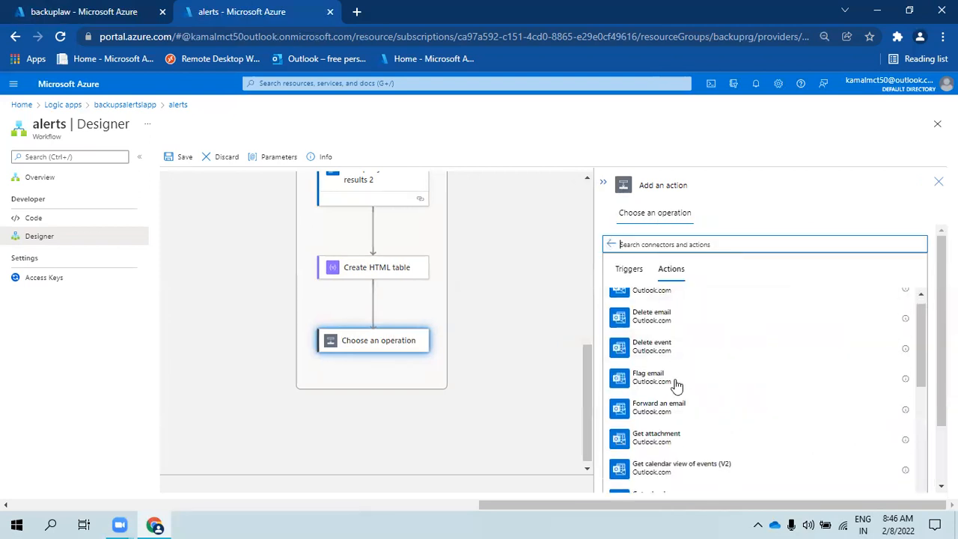
scroll(674, 419, "down", 5)
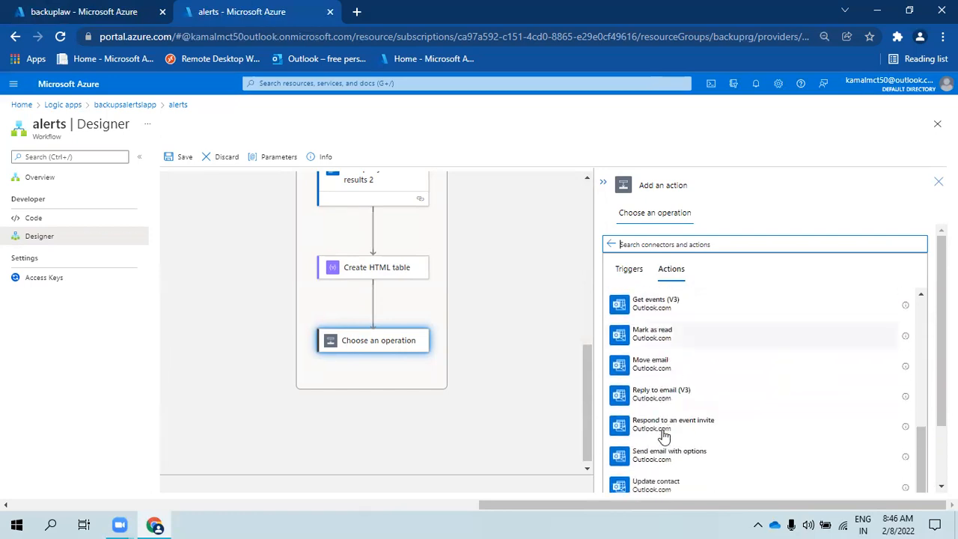
scroll(664, 441, "down", 5)
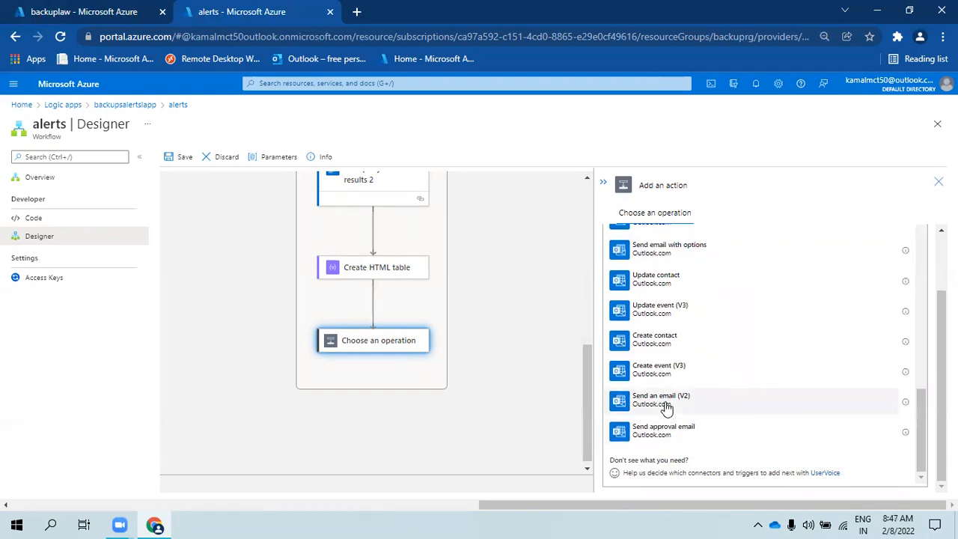
left_click(665, 408)
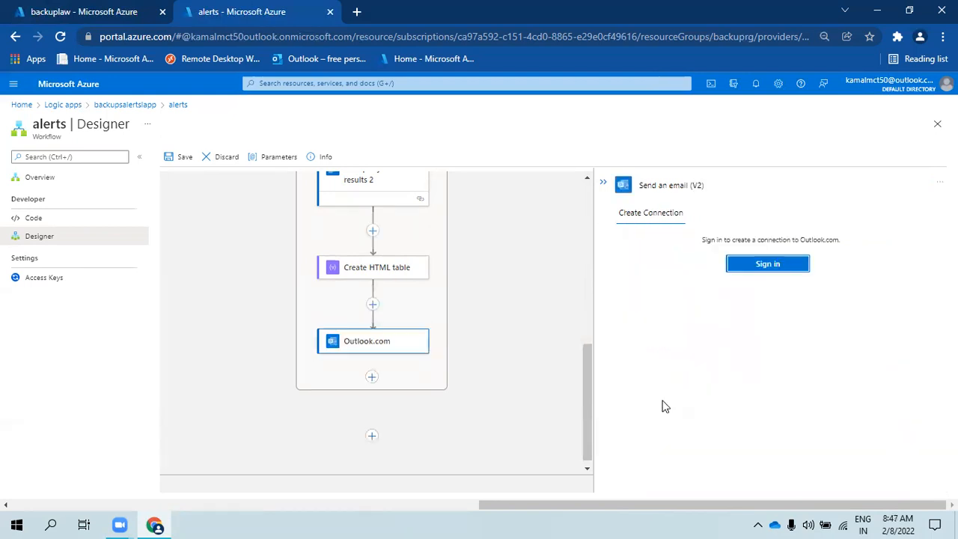
- Sign in to Outlook.com with the chosen account and grant the workflow mailbox access
left_click(761, 268)
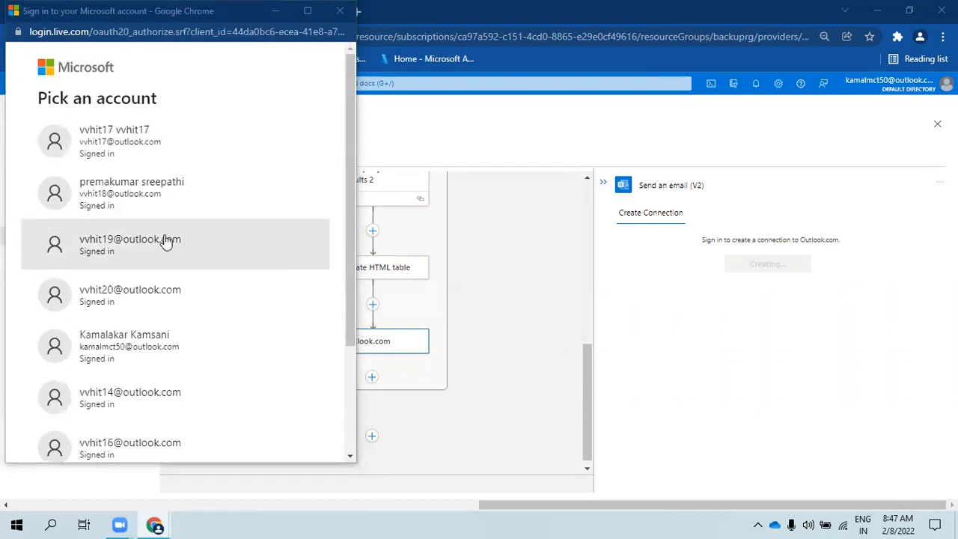
scroll(169, 344, "down", 3)
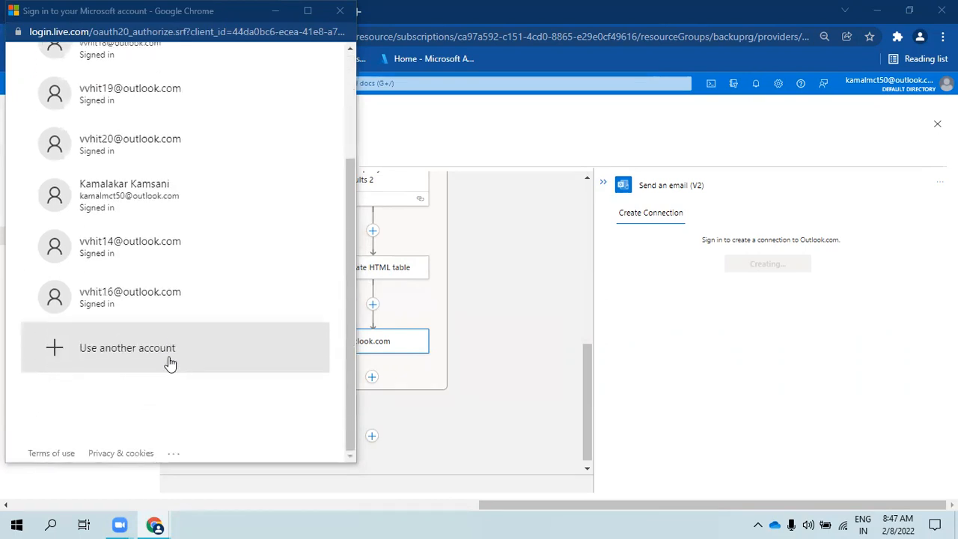
left_click(124, 198)
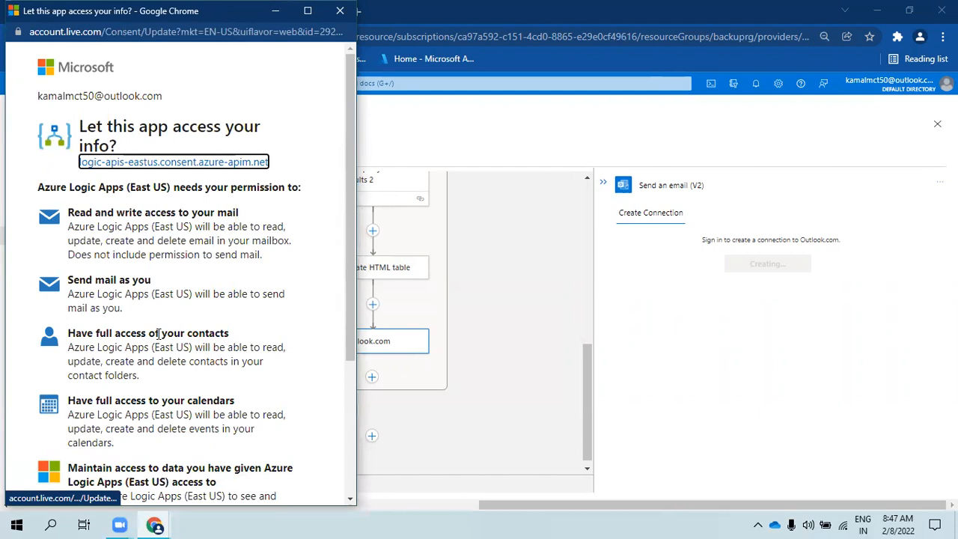
scroll(158, 335, "down", 3)
left_click(268, 429)
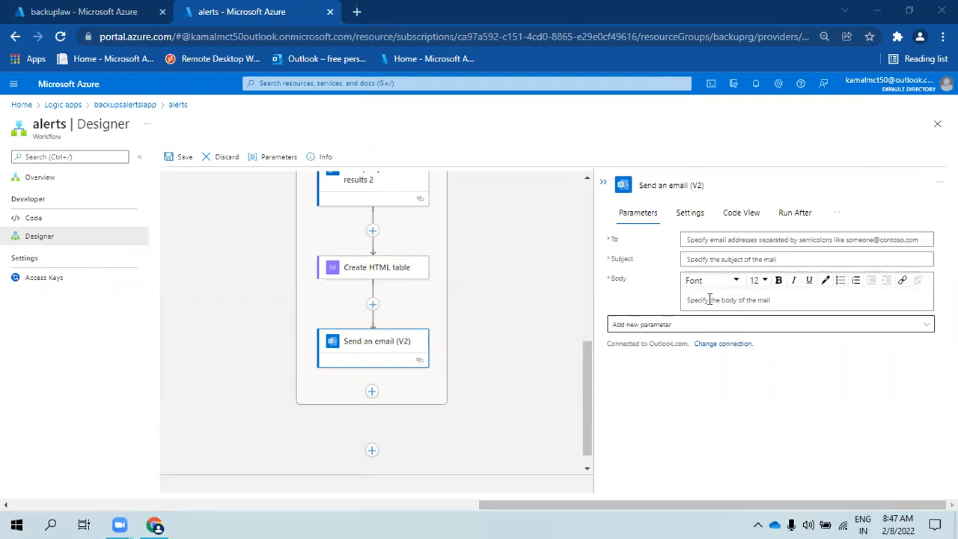
- Review the email step's optional parameters such as CC, leaving them unset
left_click(748, 240)
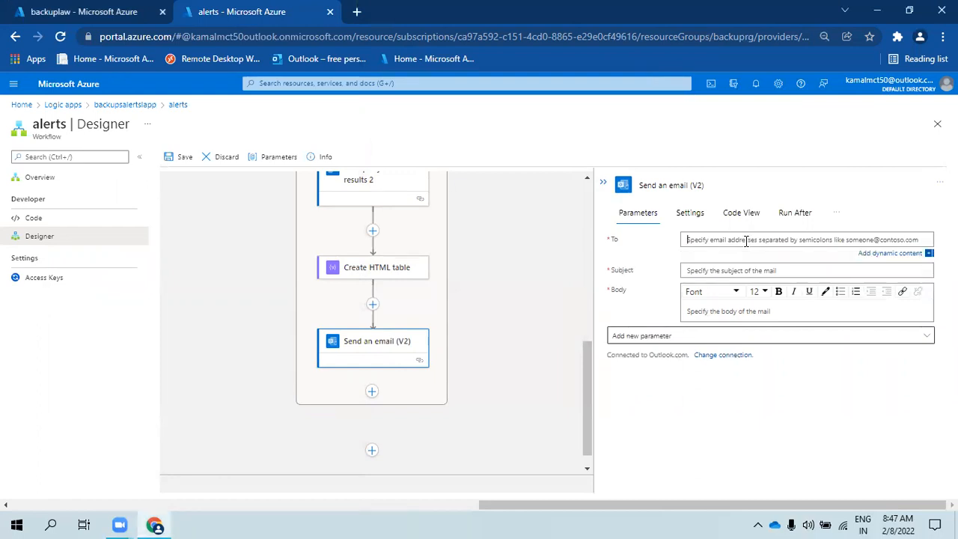
left_click(734, 260)
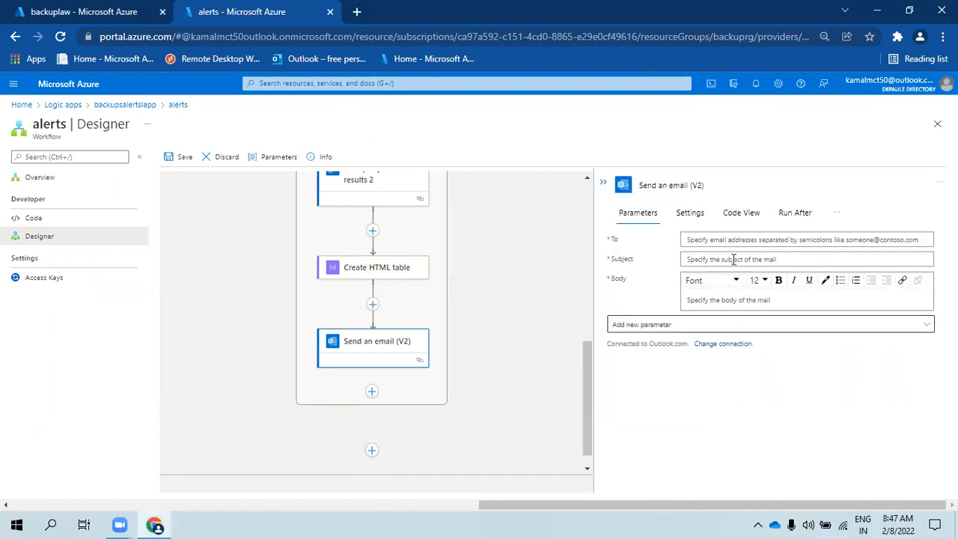
left_click(725, 324)
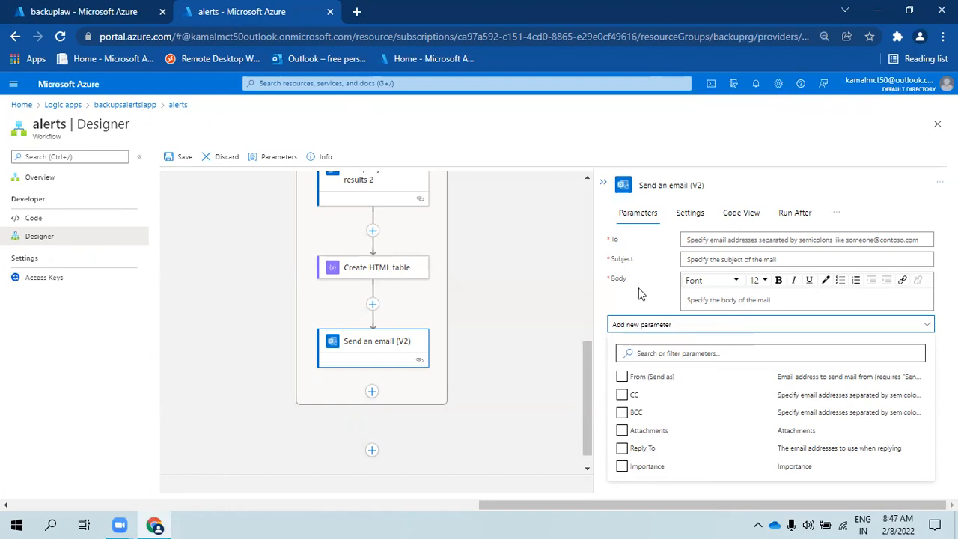
left_click(661, 272)
- Enter three recipient e-mail addresses, separated by semicolons, in the To field
left_click(710, 244)
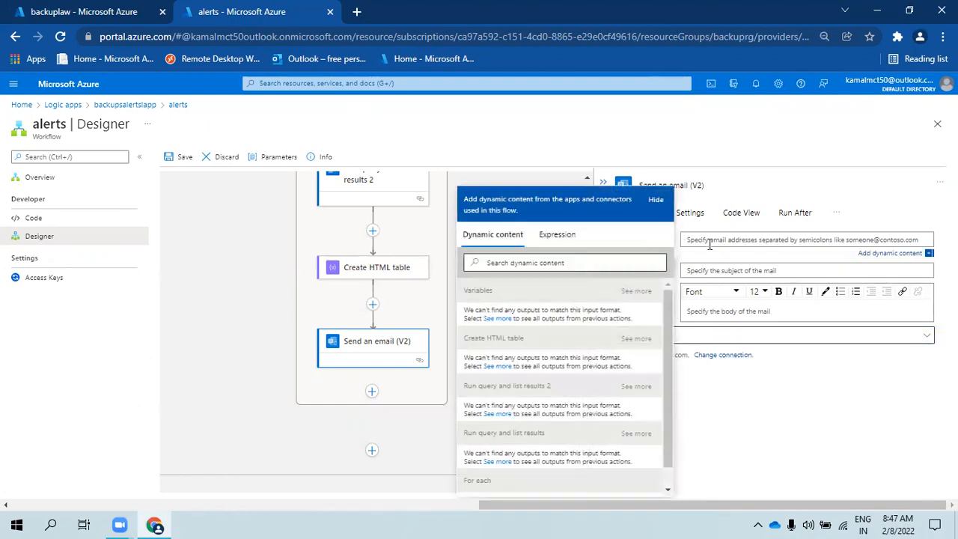
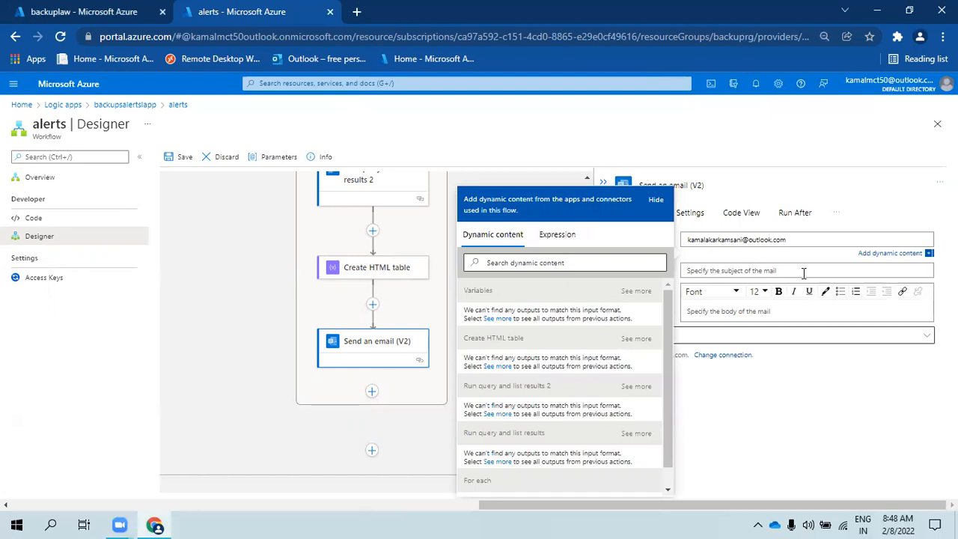
left_click(830, 334)
left_click(815, 238)
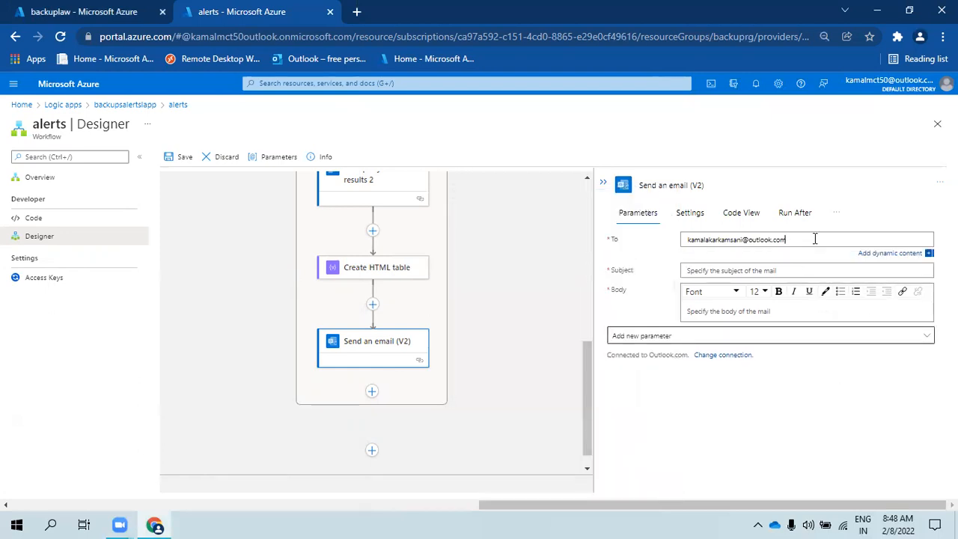
type(";")
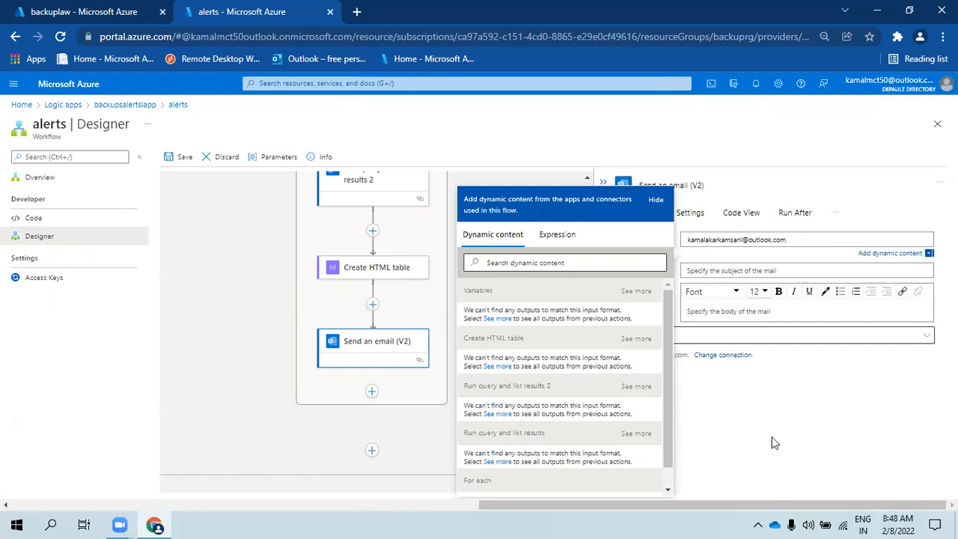
left_click(808, 426)
left_click(822, 240)
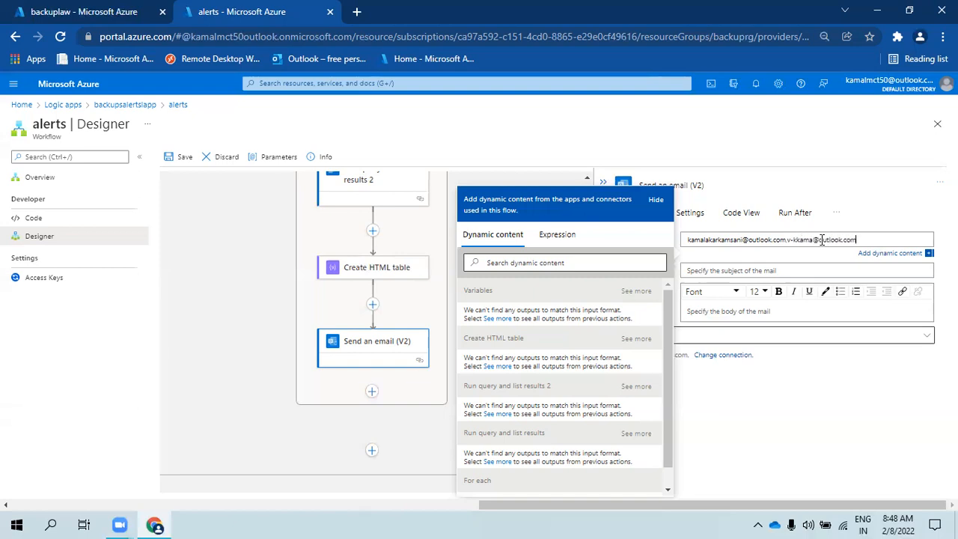
left_click(790, 401)
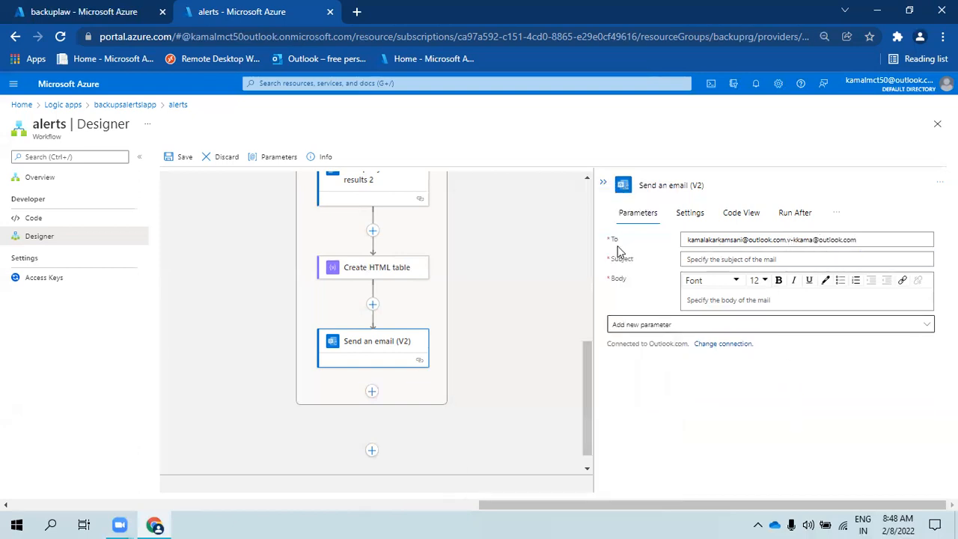
left_click(785, 240)
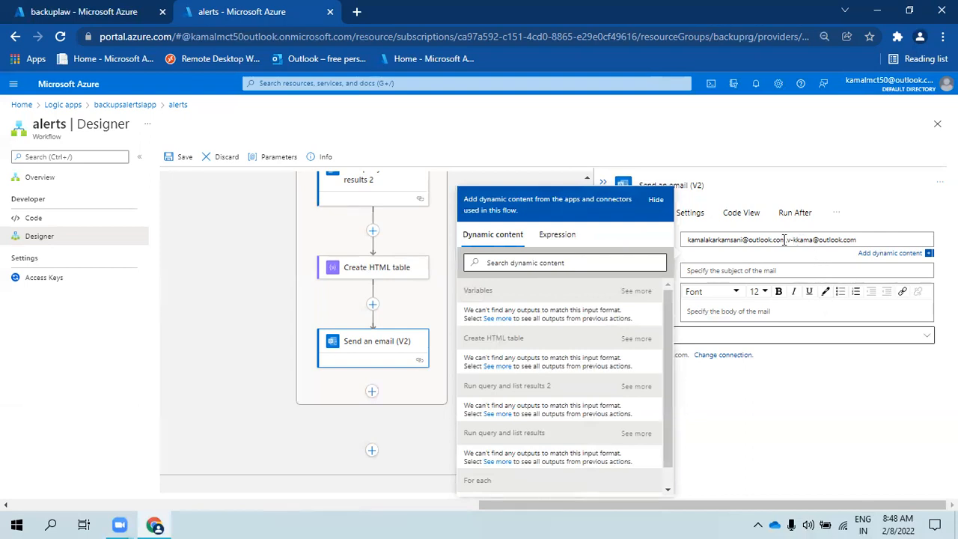
left_click(793, 429)
left_click(881, 235)
type(";")
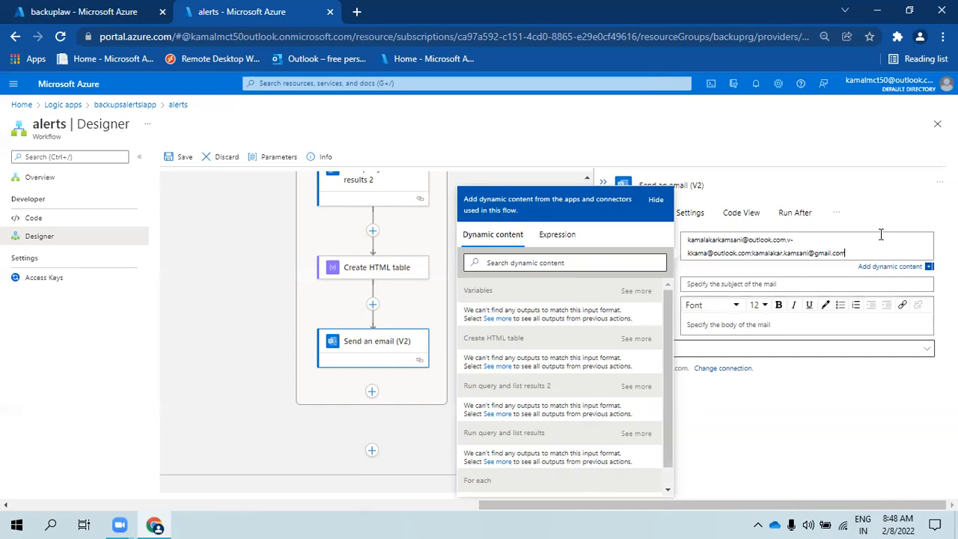
left_click(728, 282)
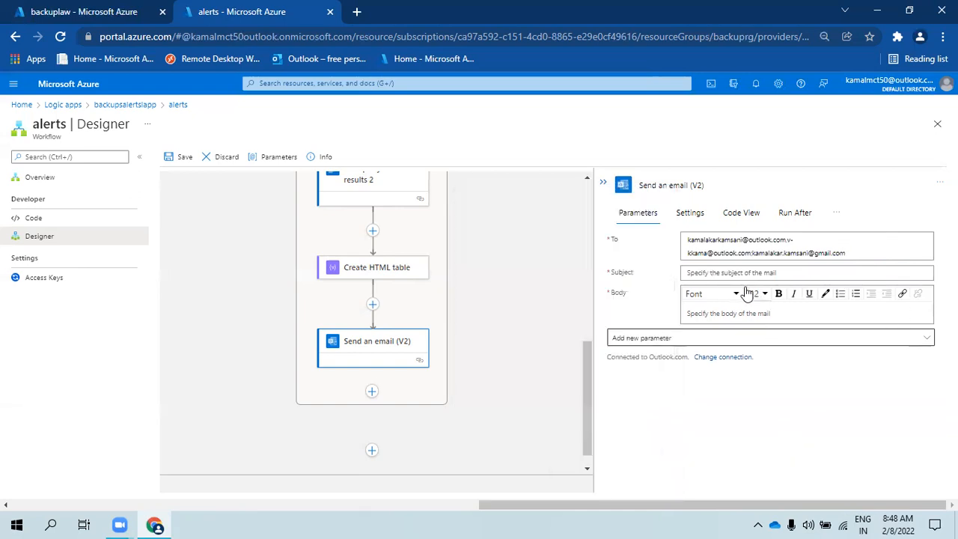
- Set the Subject to 'Azure VM Backup Failed with error code' followed by the jobcode variable
left_click(728, 274)
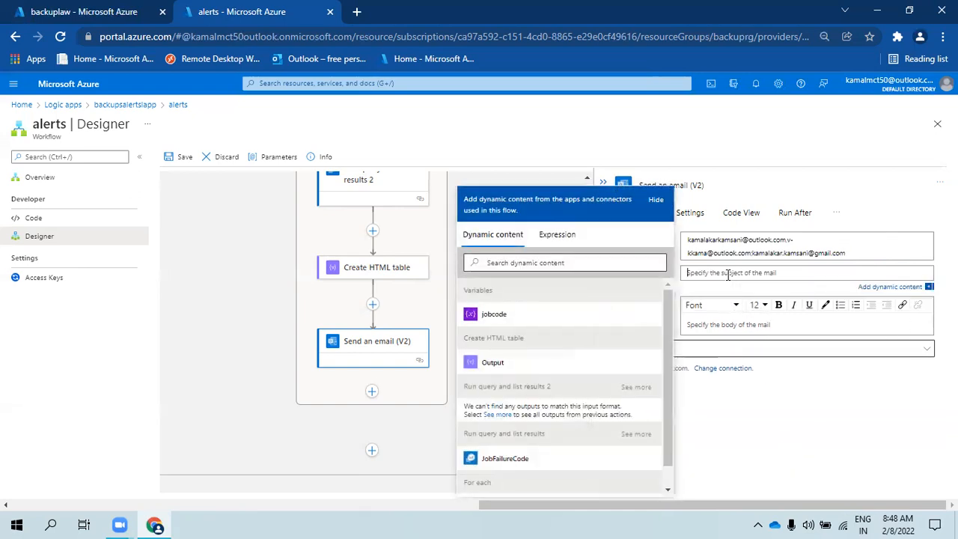
type("Azure VM Backup Failed with error code")
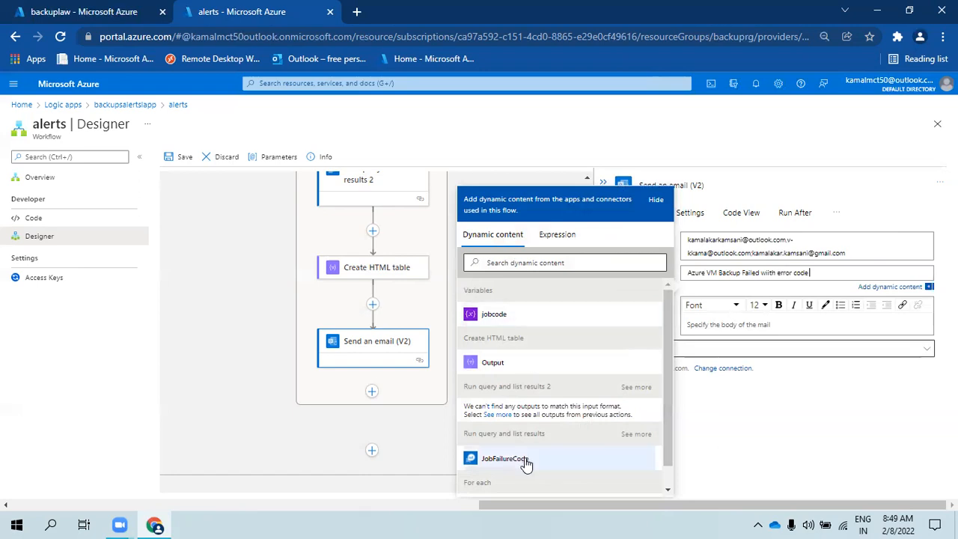
scroll(527, 458, "down", 1)
scroll(528, 443, "up", 1)
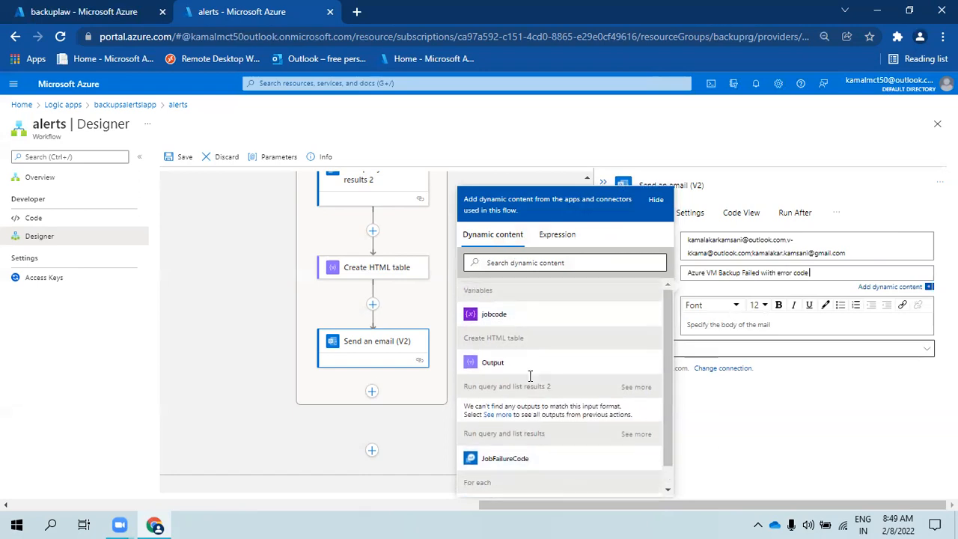
left_click(508, 318)
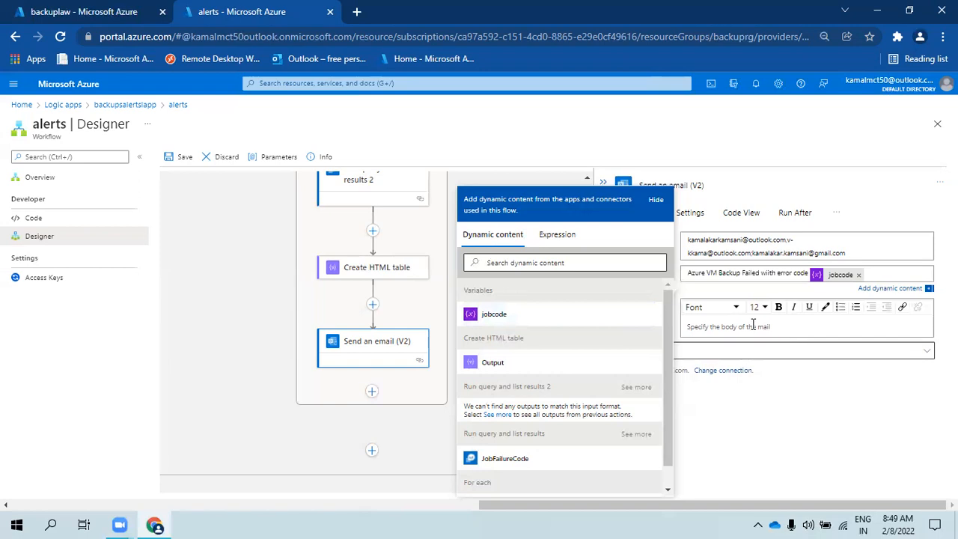
left_click(753, 324)
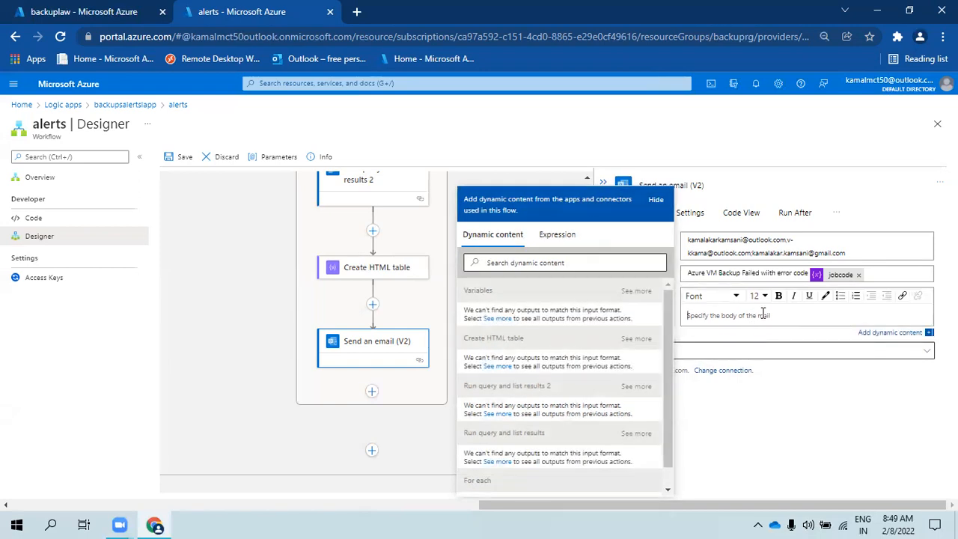
- Start the Body with 'Hello Team,' and 'Here are the list of backup failures with the error code'
type("He")
key("ctrl+plus")
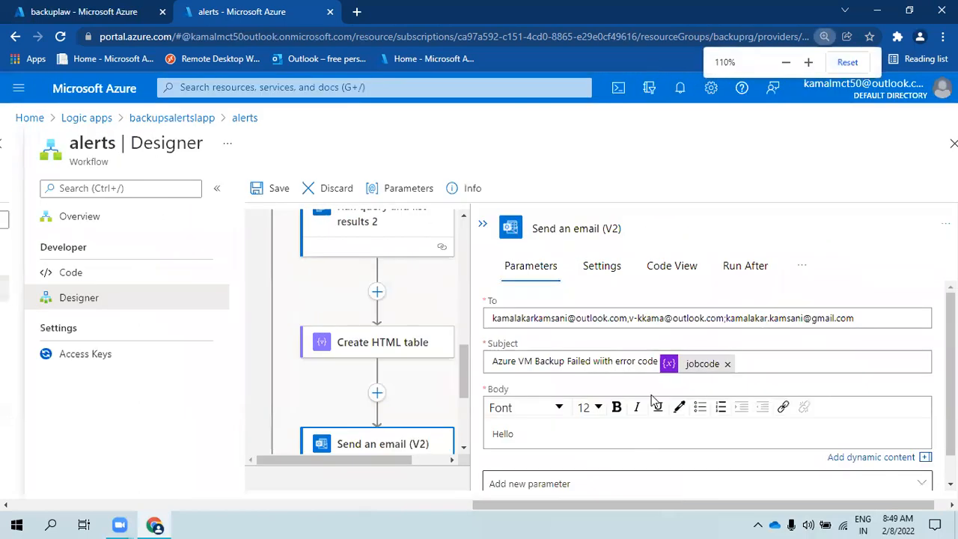
scroll(582, 421, "down", 1)
type("llo Team,")
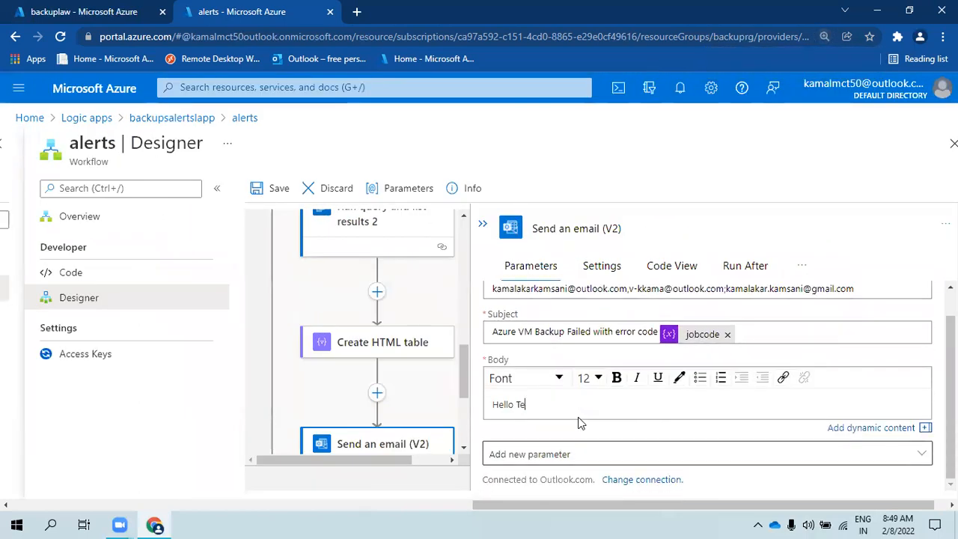
key("Return")
key("Return")
type("here a")
key("BackSpace")
key("BackSpace")
key("BackSpace")
key("BackSpace")
key("BackSpace")
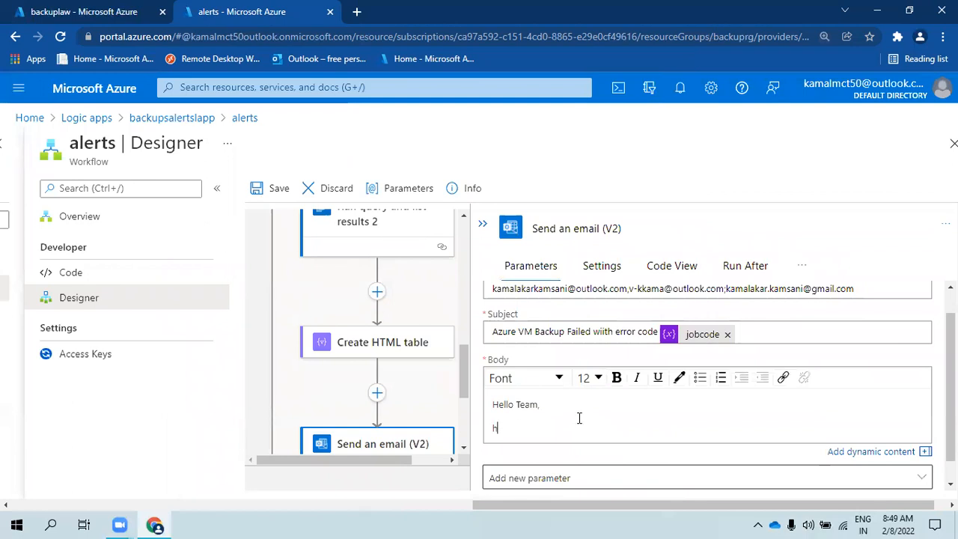
type("Here are thje")
key("BackSpace")
key("BackSpace")
type("e lis")
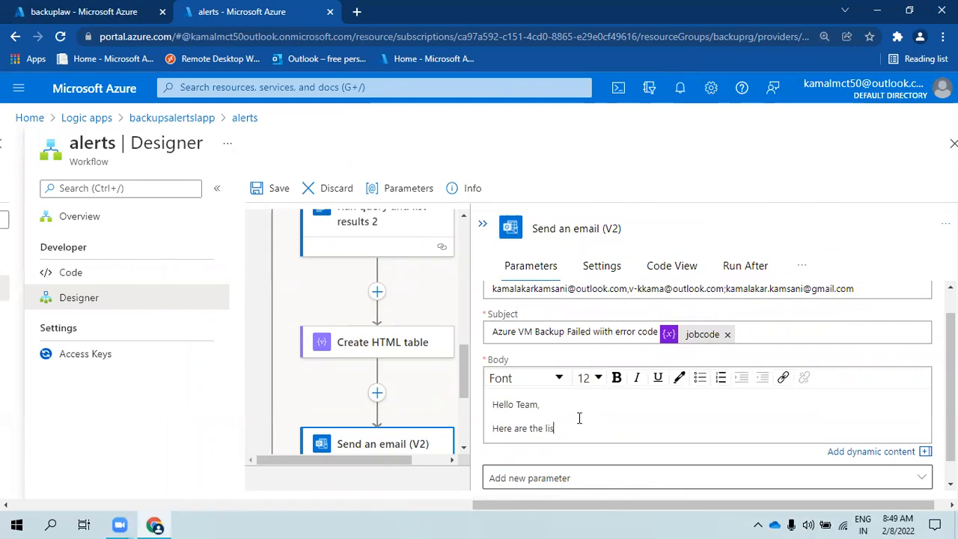
type("t of backup failures with the error code")
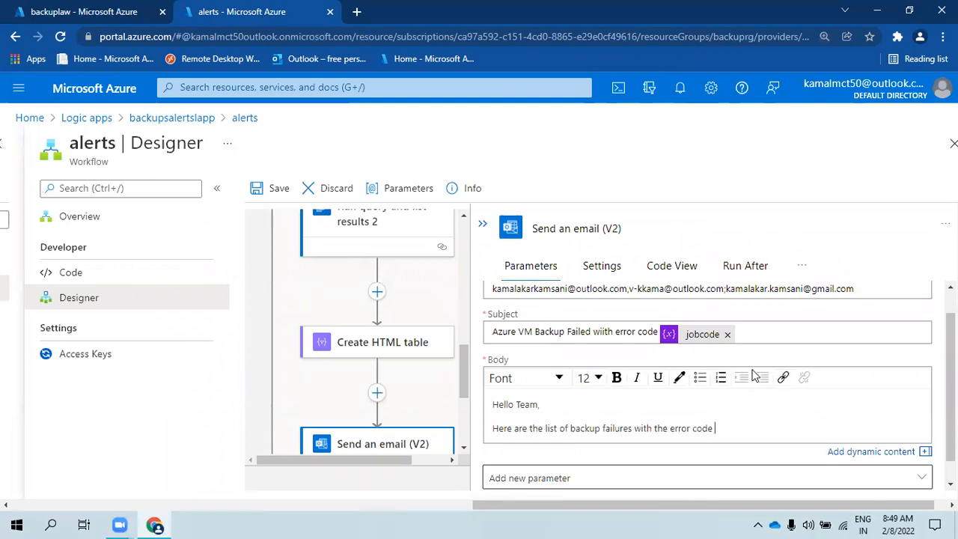
- Insert the jobcode variable, then finish with '. Please review and take necessary' action text
left_click(689, 335)
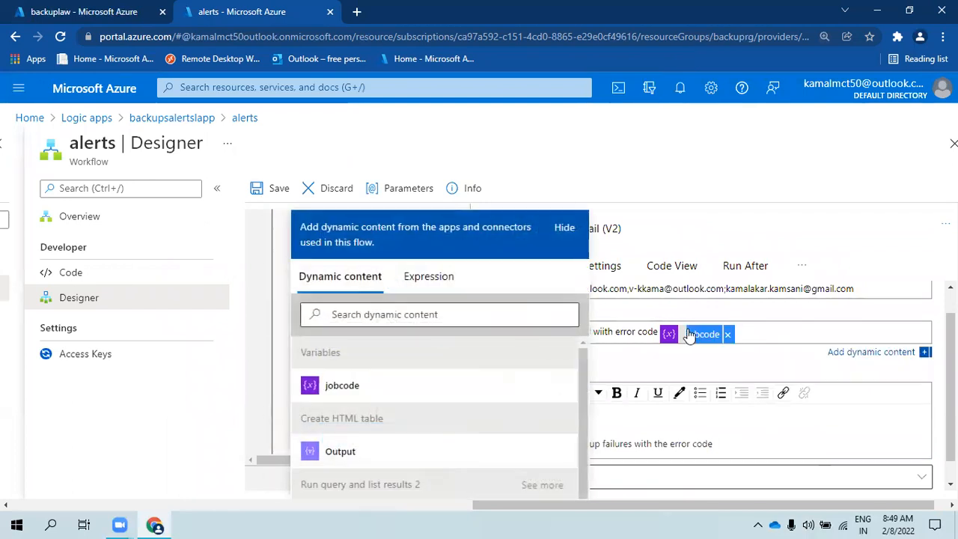
left_click(742, 441)
scroll(467, 382, "down", 1)
scroll(477, 390, "up", 1)
left_click(534, 354)
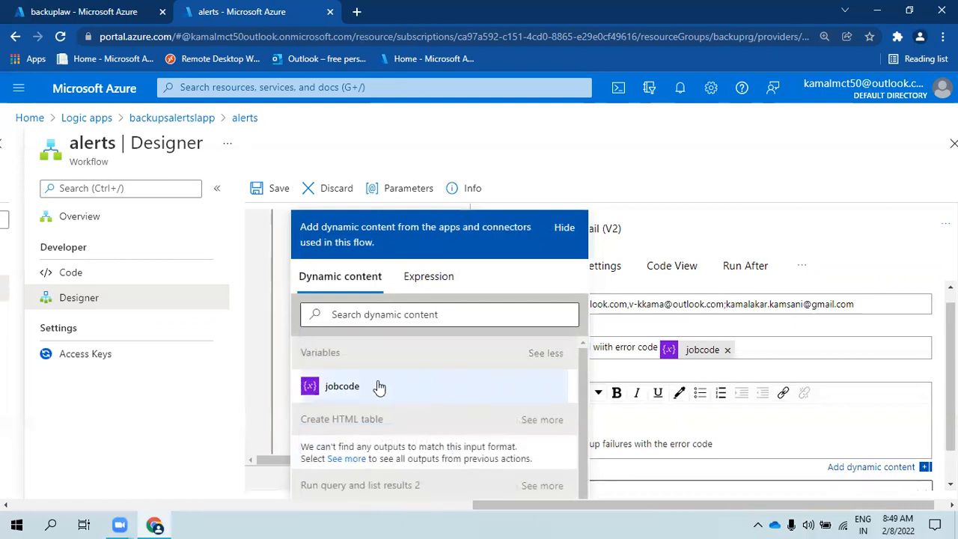
left_click(377, 387)
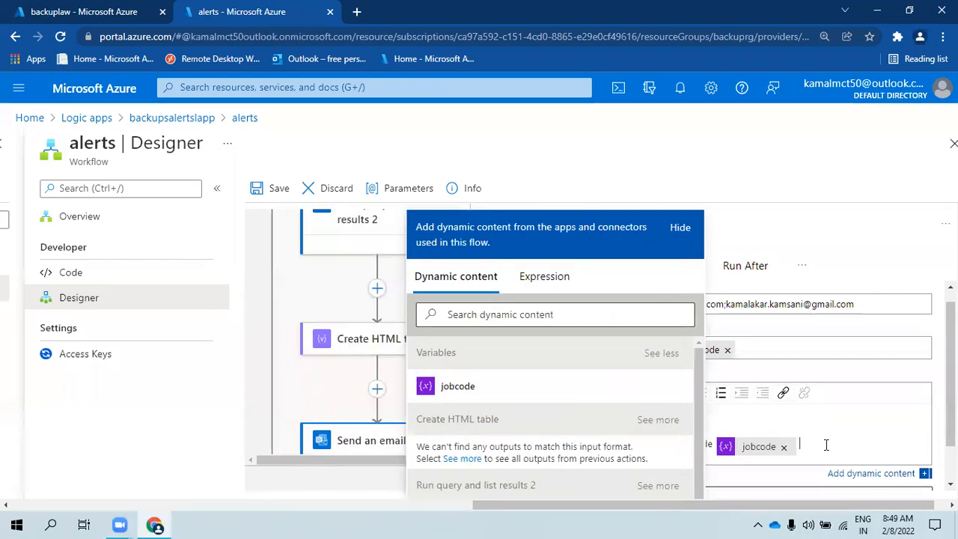
type(". Please review and take nece")
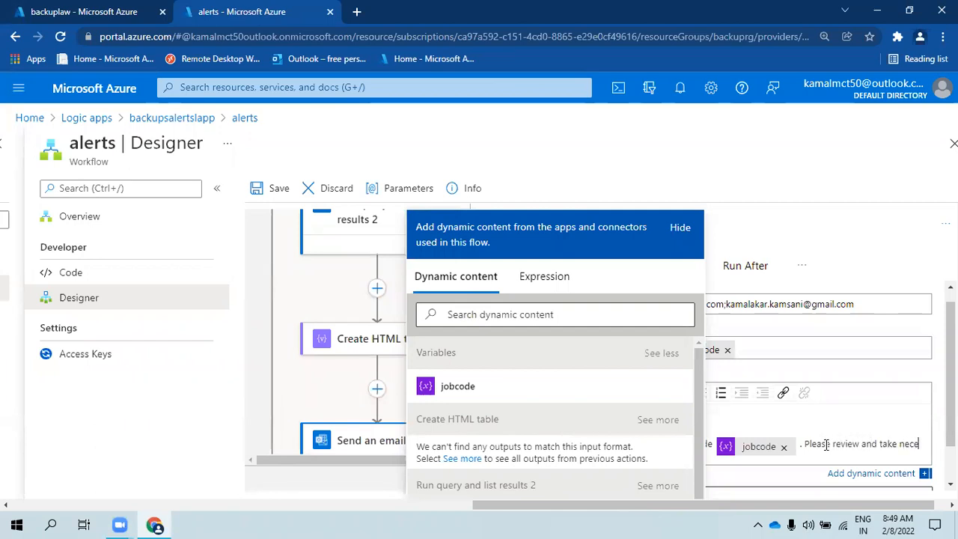
type("ss")
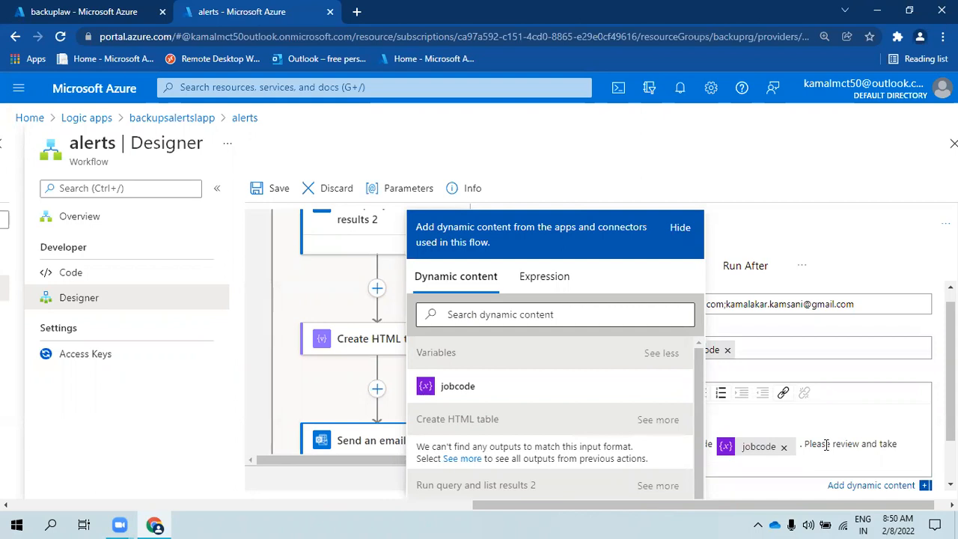
left_click(681, 230)
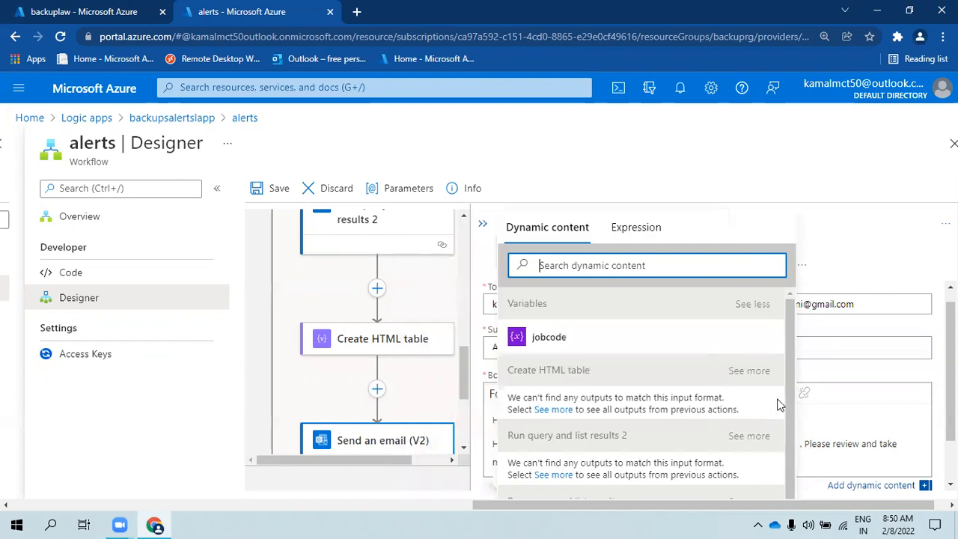
left_click(865, 461)
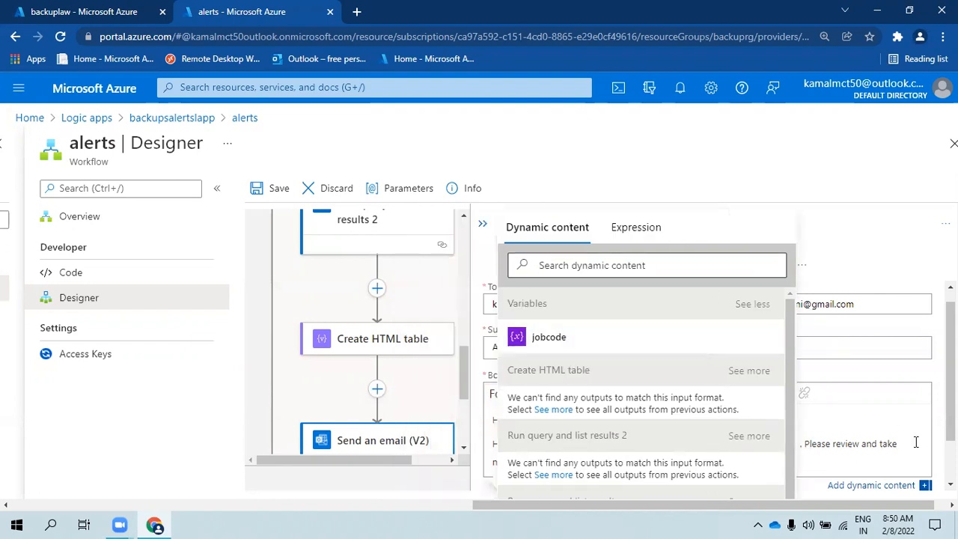
key("Return")
key("ctrl+minus")
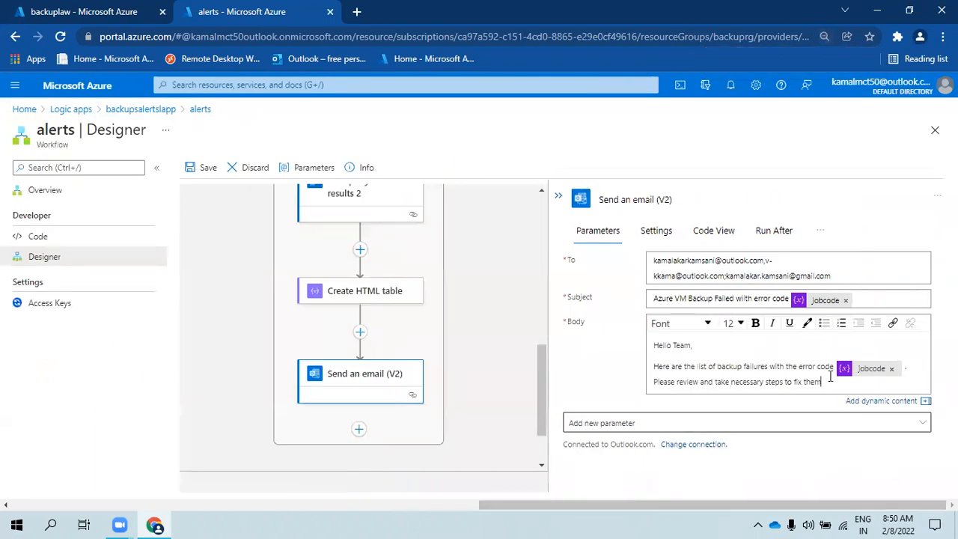
type(".")
key("Return")
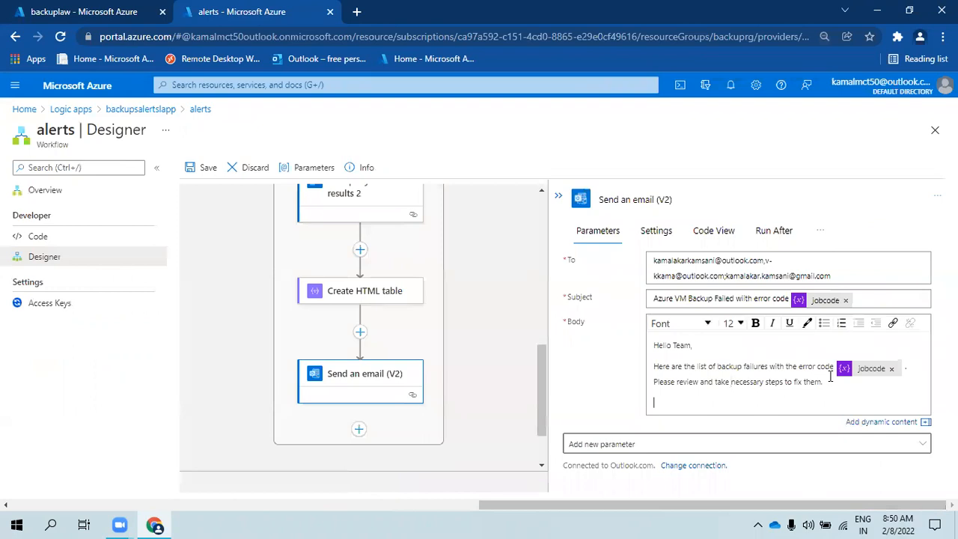
key("ctrl+plus")
key("ctrl+plus")
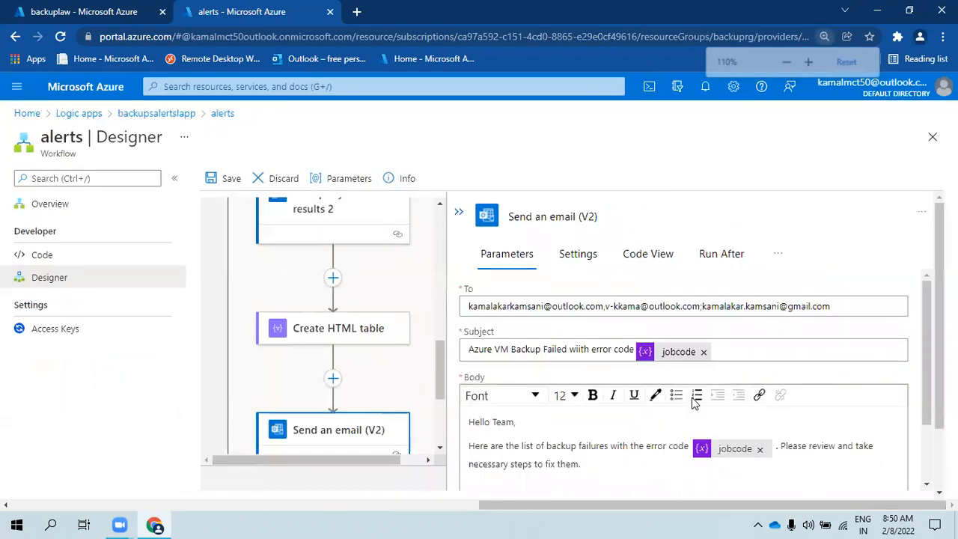
left_click(749, 358)
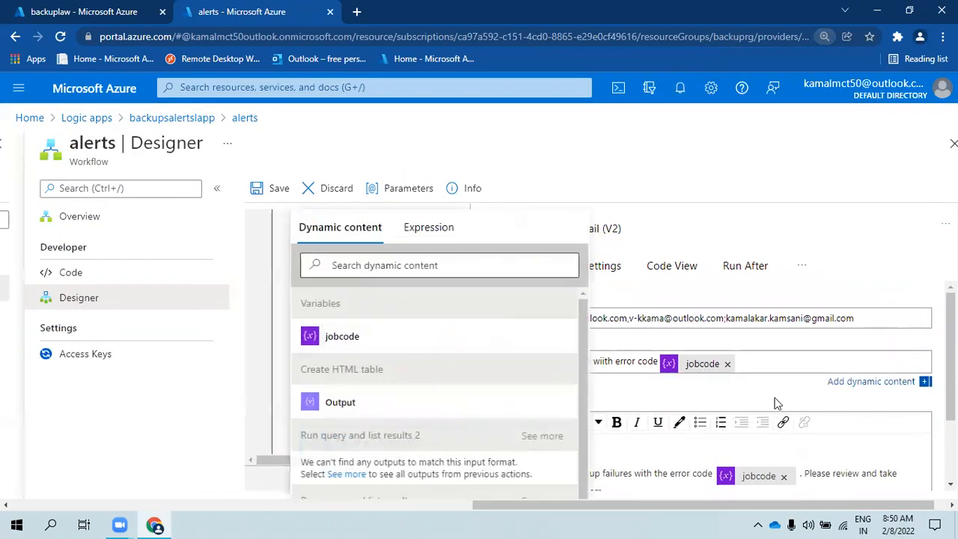
- Insert the Create HTML table Output into the email body
scroll(756, 374, "down", 2)
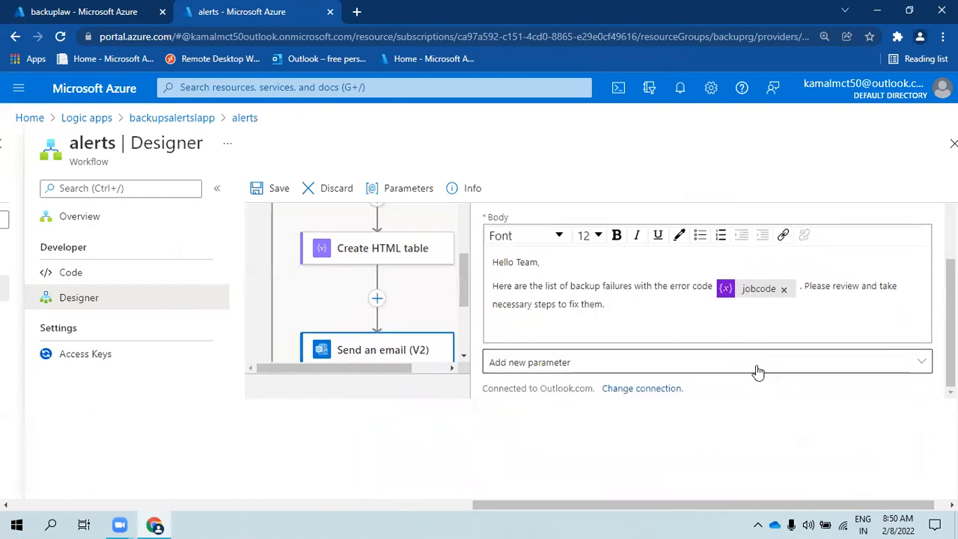
left_click(640, 303)
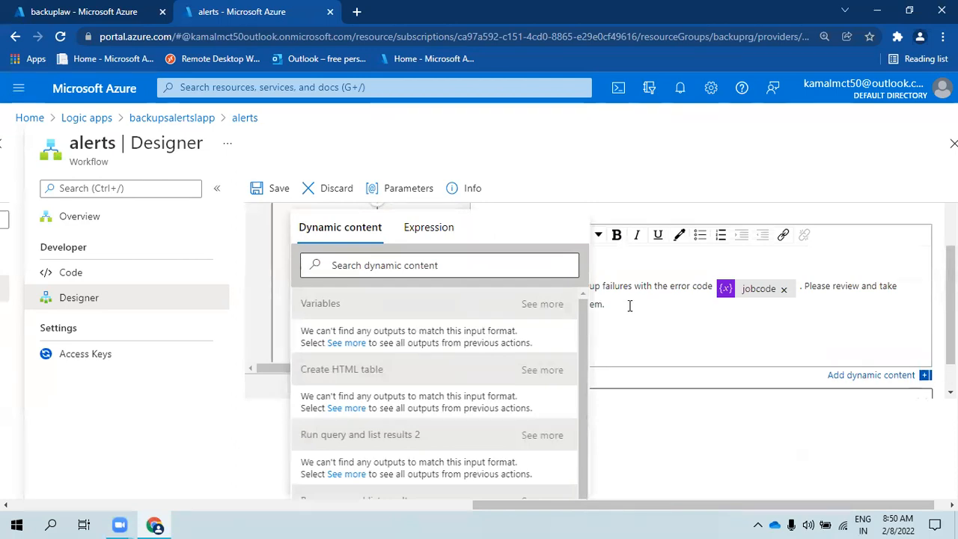
left_click(541, 373)
left_click(372, 406)
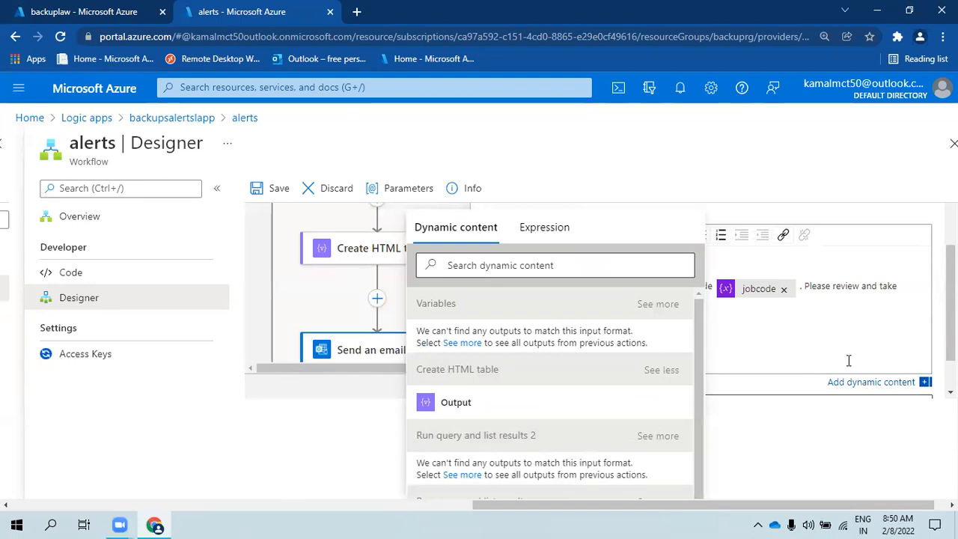
key("ctrl+plus")
key("ctrl+plus")
key("ctrl+plus")
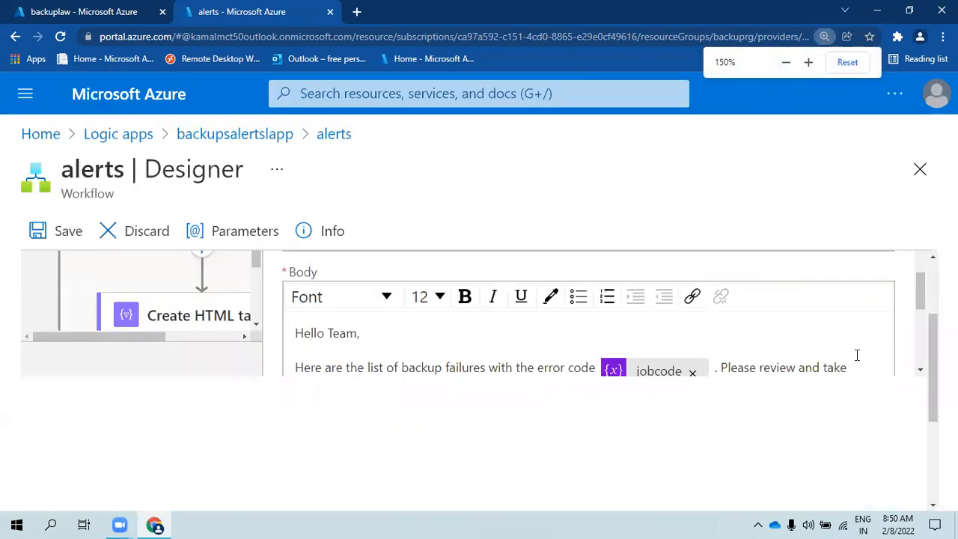
key("ctrl+minus")
key("ctrl+minus")
key("ctrl+minus")
left_click_drag(694, 503, 842, 503)
- Sign off the body with 'Regards,' and 'Azure Backup' on separate lines
key("Return")
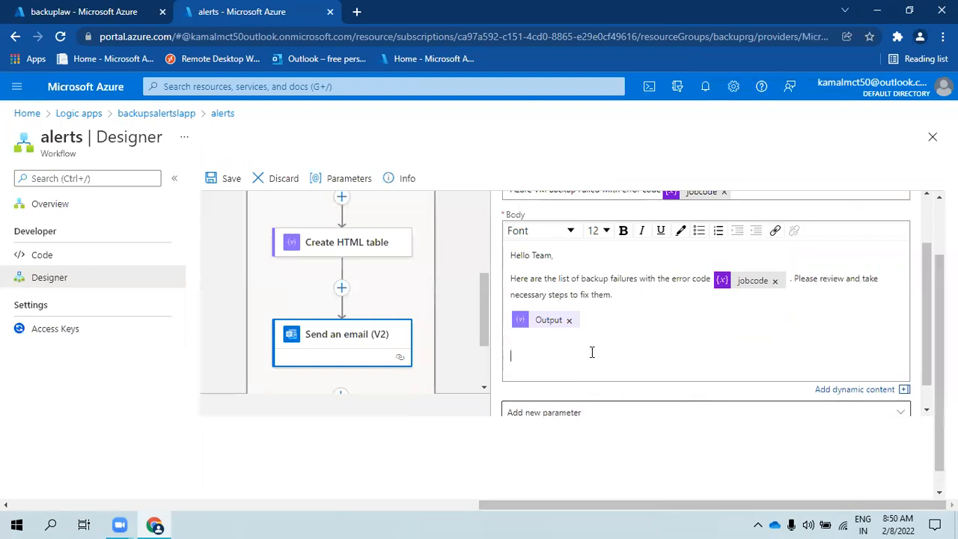
type("Regards,")
key("Return")
type("azu")
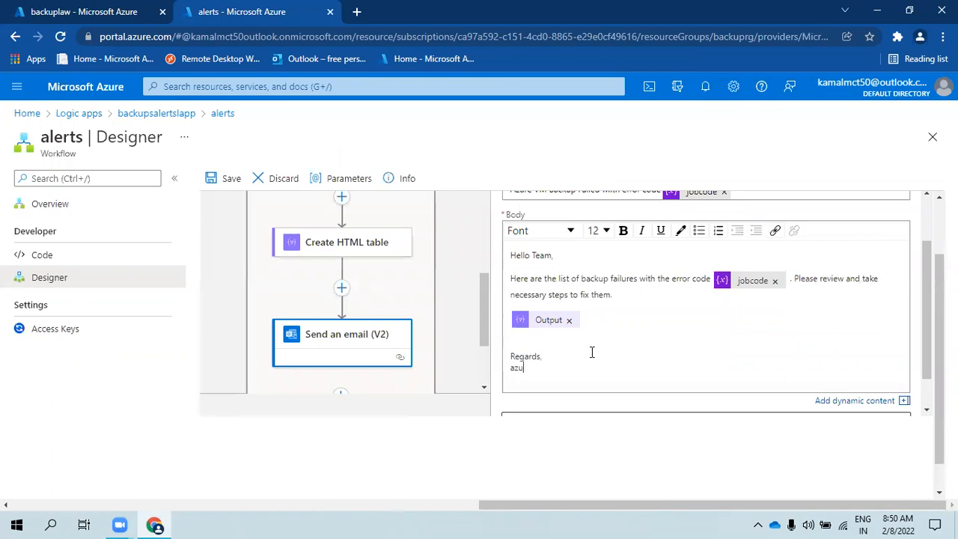
type("re Backup")
key("Delete")
type("A")
scroll(828, 318, "up", 2)
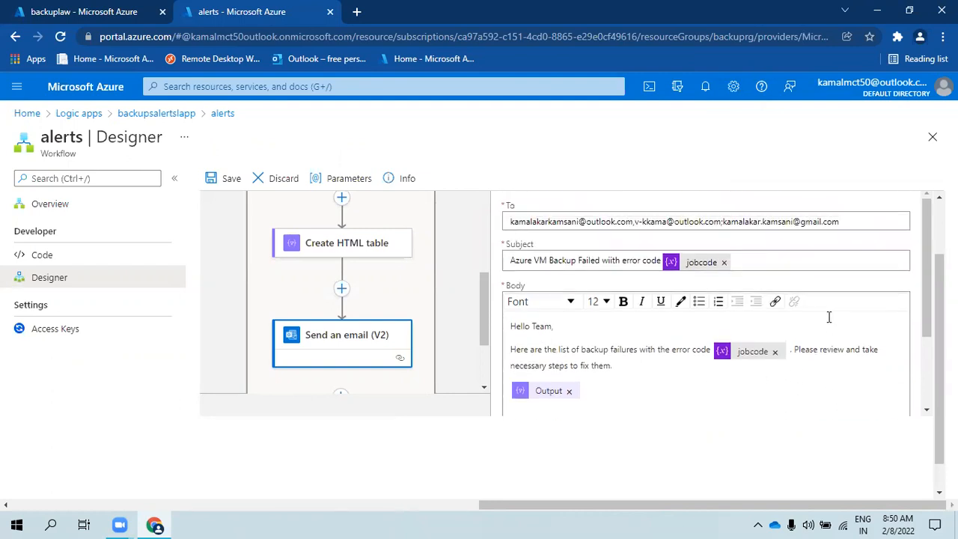
scroll(571, 316, "up", 2)
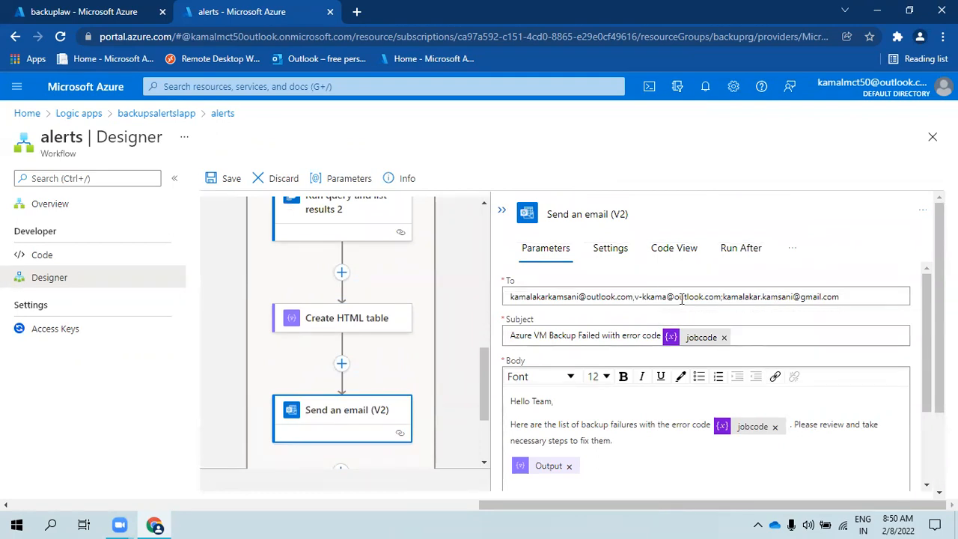
- Review the email step's recipients and body, then collapse the For each and email panels
left_click(636, 297)
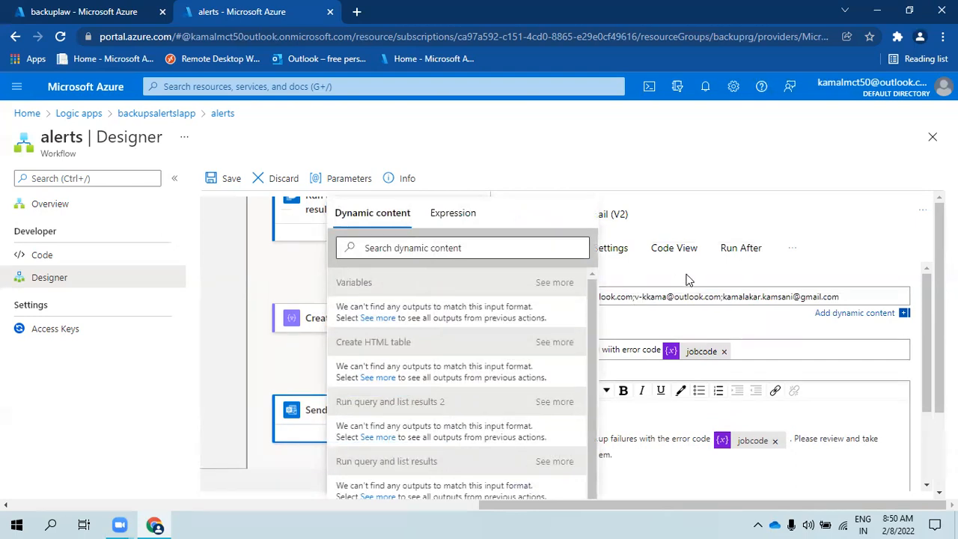
left_click(609, 424)
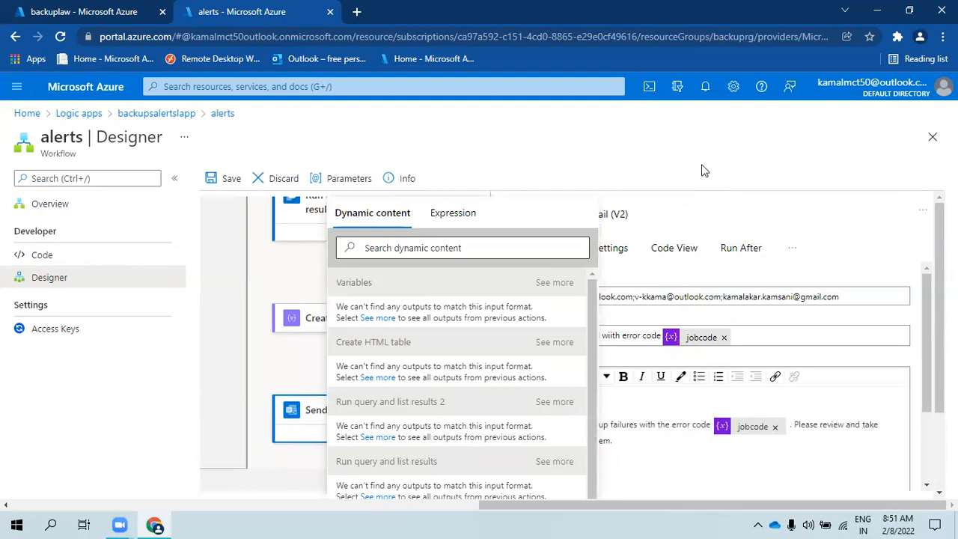
left_click(292, 459)
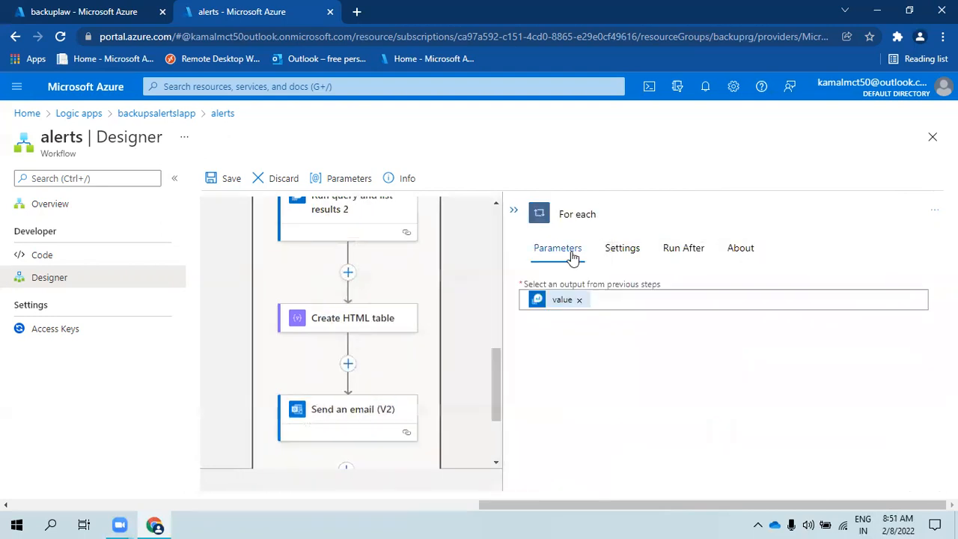
left_click(516, 211)
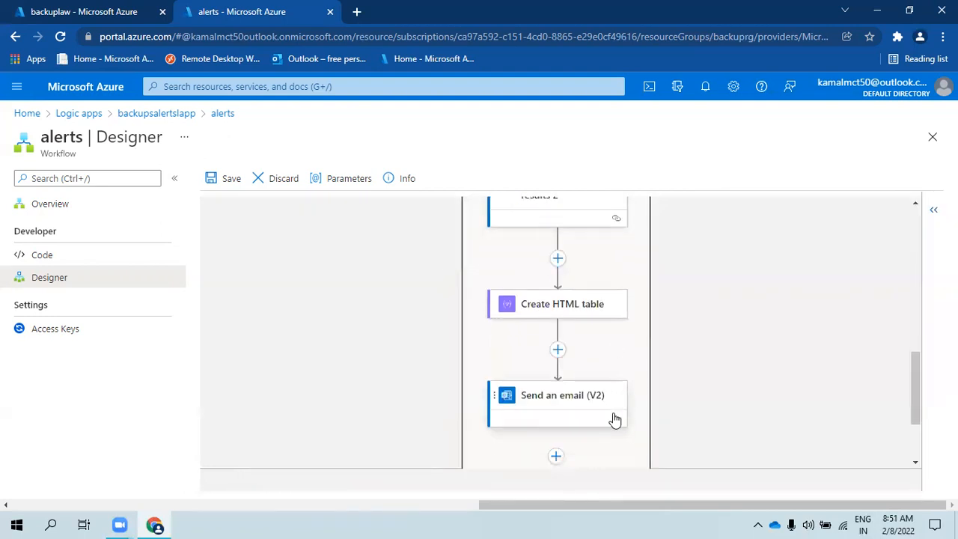
scroll(599, 408, "down", 2)
left_click(536, 288)
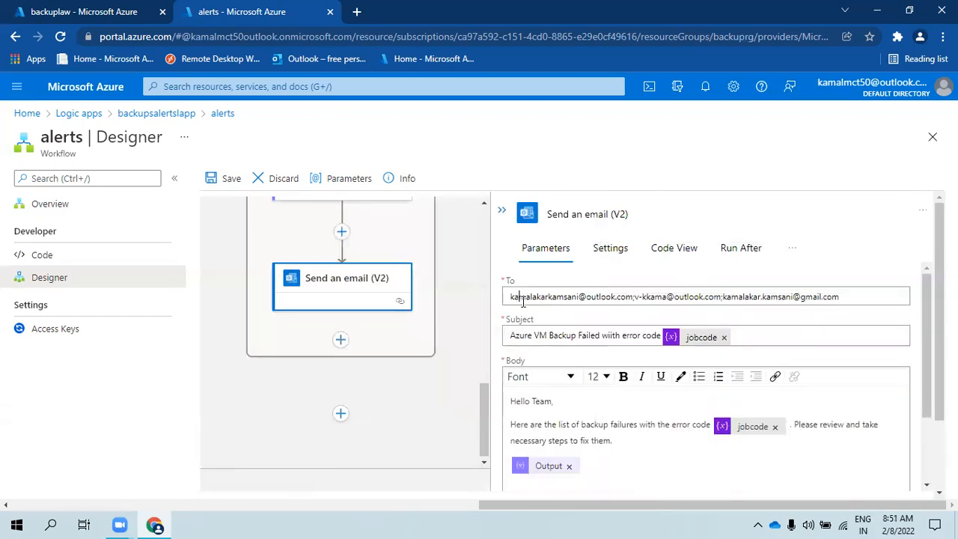
scroll(823, 434, "down", 2)
scroll(673, 359, "up", 2)
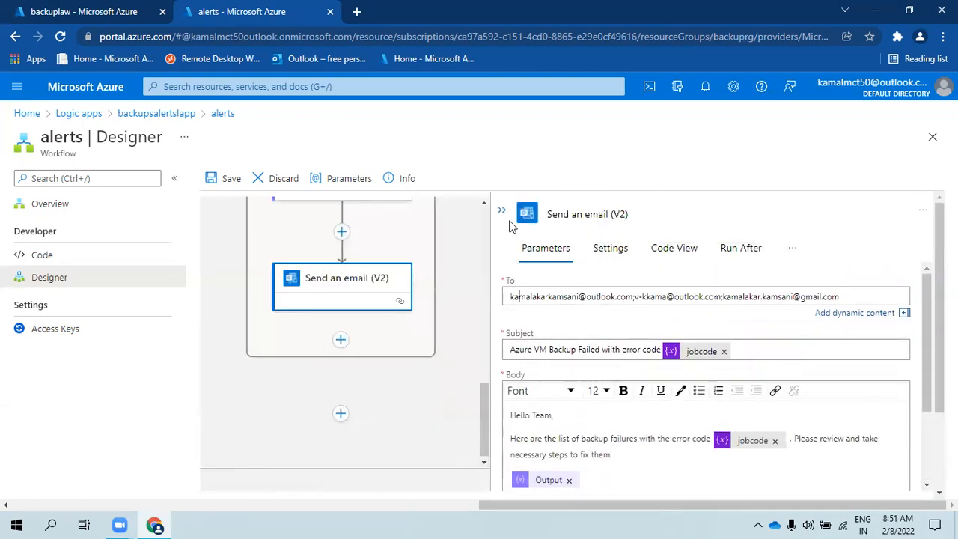
left_click(502, 211)
- Save the alerts workflow
scroll(314, 277, "up", 5)
scroll(313, 266, "up", 3)
left_click(225, 178)
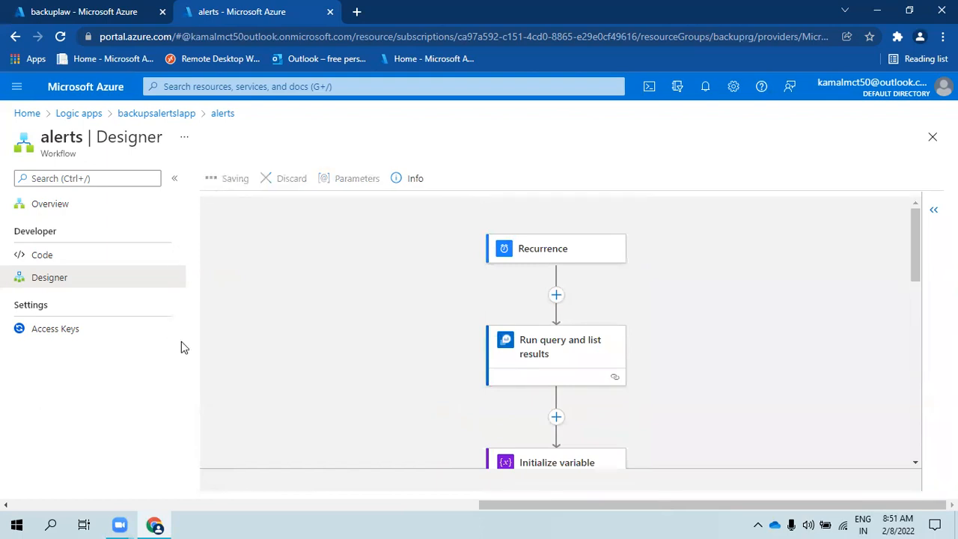
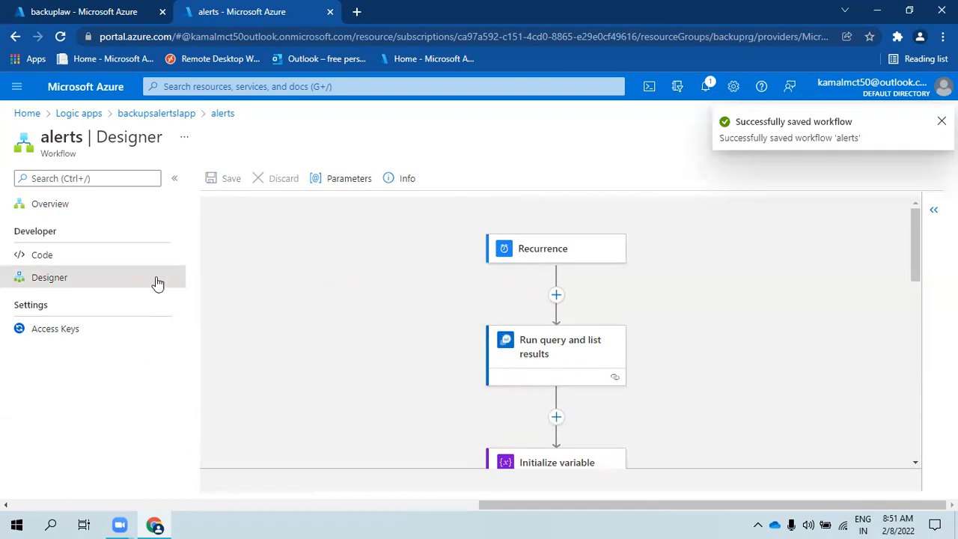
- Trigger an immediate run of the alerts workflow from its Overview page
left_click(69, 214)
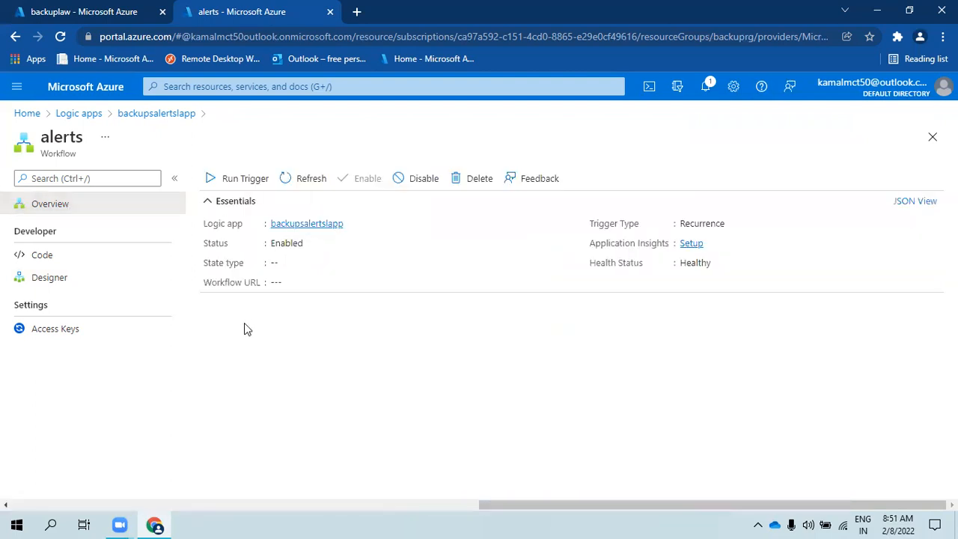
left_click(230, 183)
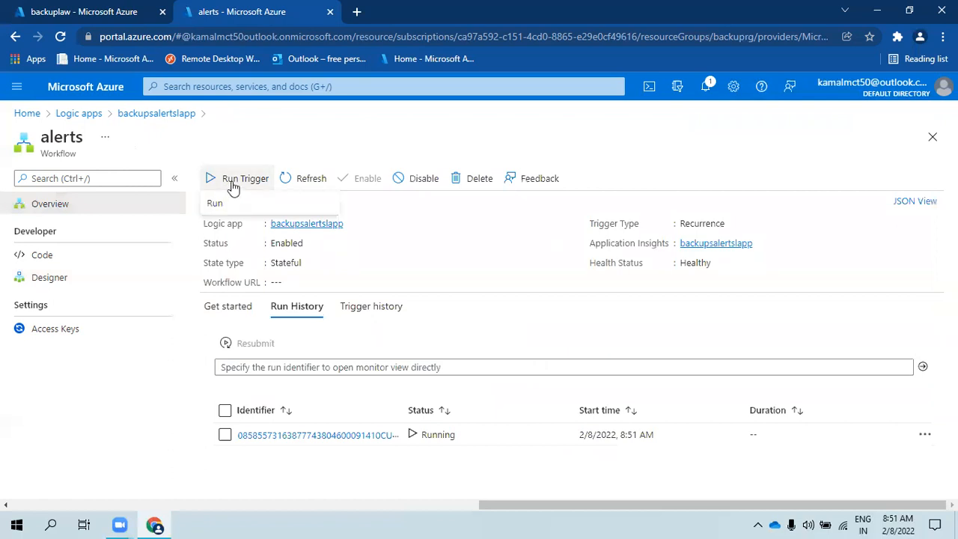
left_click(432, 434)
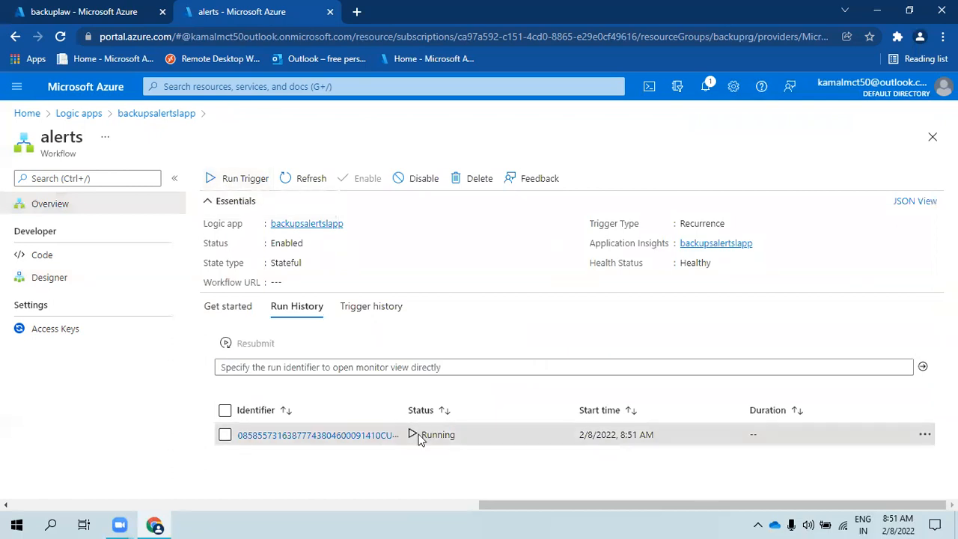
- Open the new run, confirm every step including the email succeeded, then open a new browser tab
left_click(357, 435)
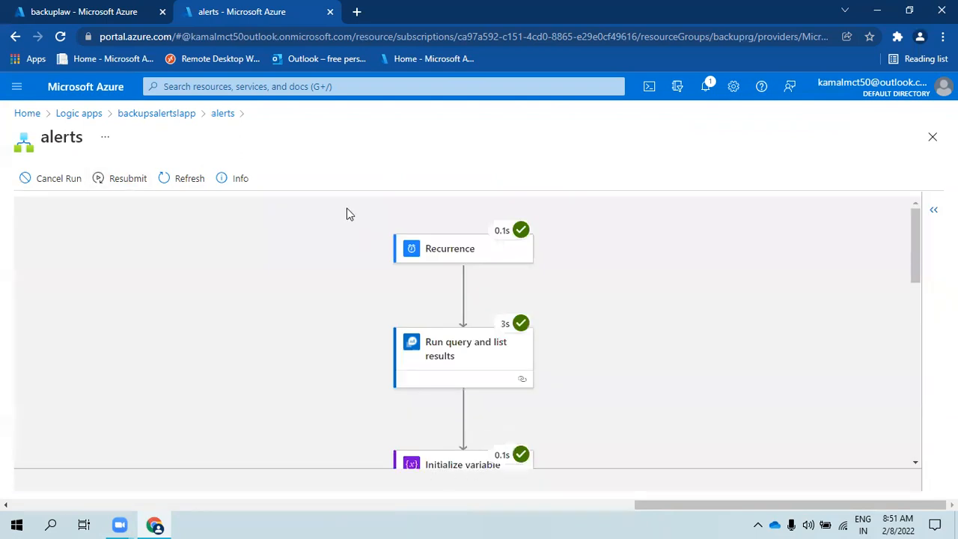
scroll(557, 280, "down", 5)
scroll(496, 374, "up", 2)
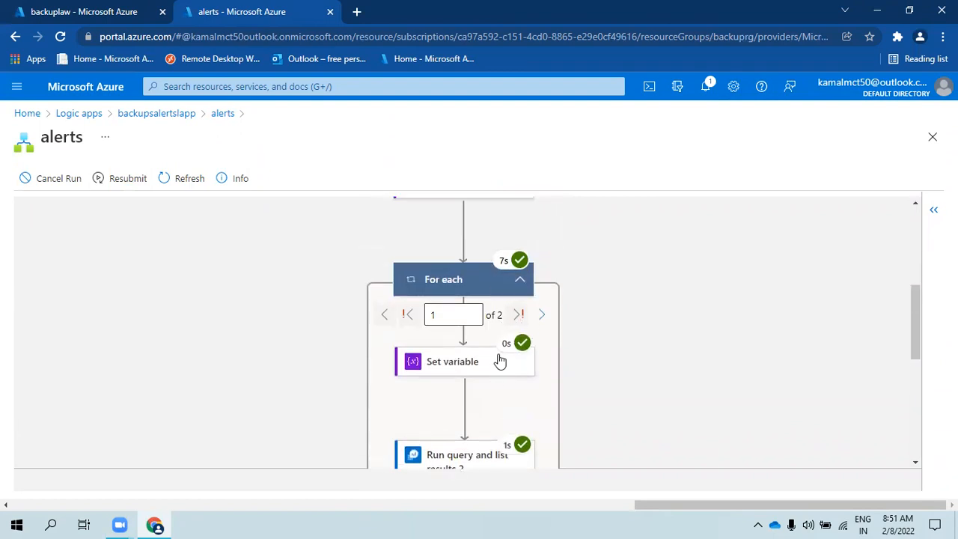
scroll(499, 366, "down", 5)
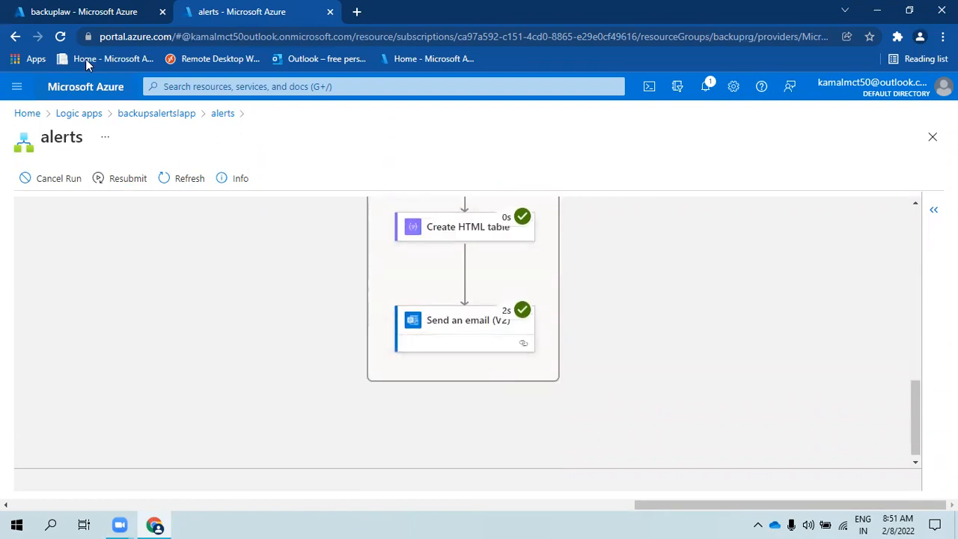
left_click(354, 11)
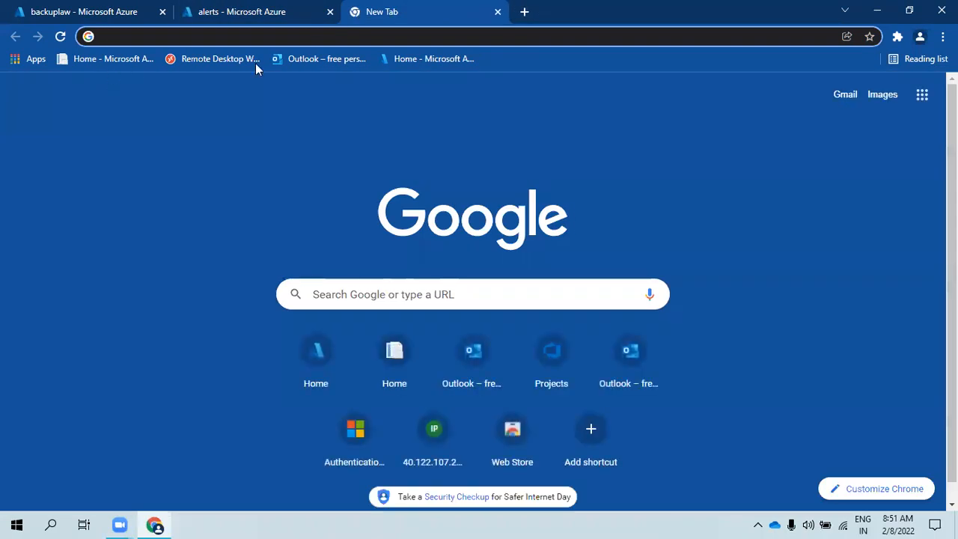
- Go to the Outlook mailbox and switch to the Sent Items folder
left_click(331, 62)
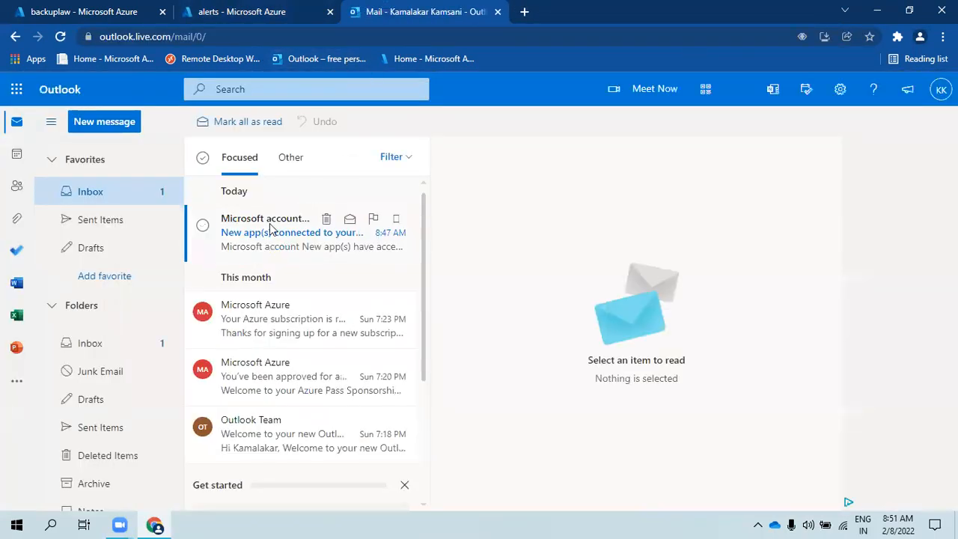
left_click(271, 231)
left_click(262, 324)
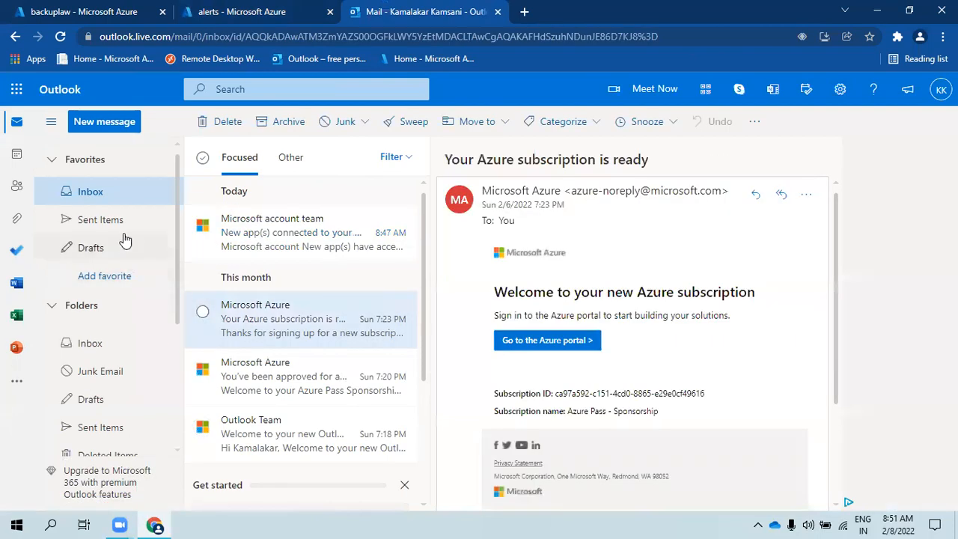
left_click(120, 244)
- Pop out the first sent backup report email and read its Success subject and job table
left_click(258, 258)
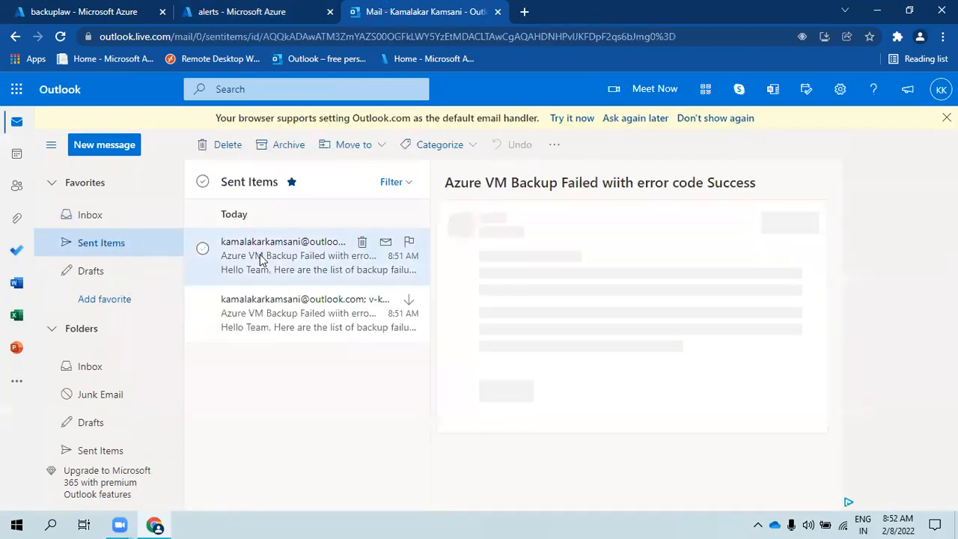
double_click(303, 268)
left_click(649, 31)
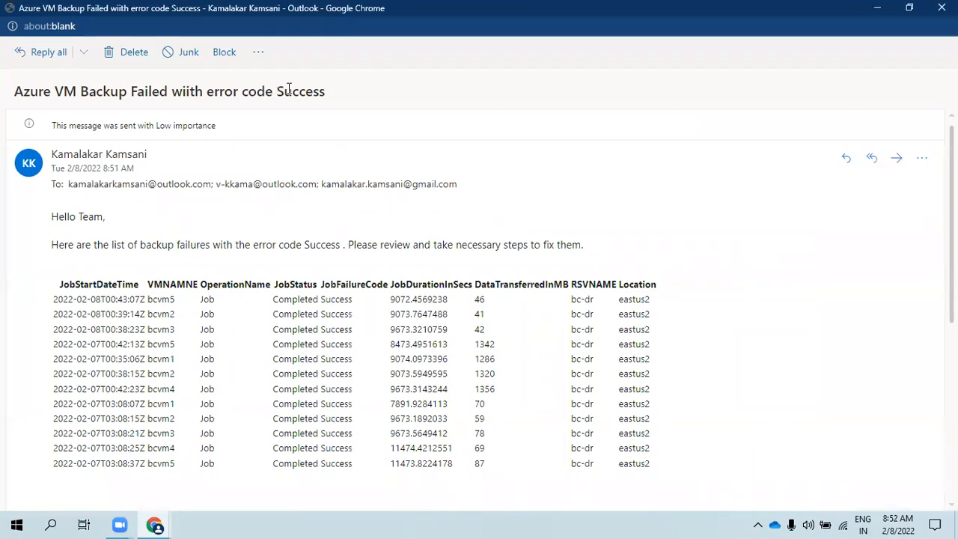
left_click_drag(276, 91, 337, 103)
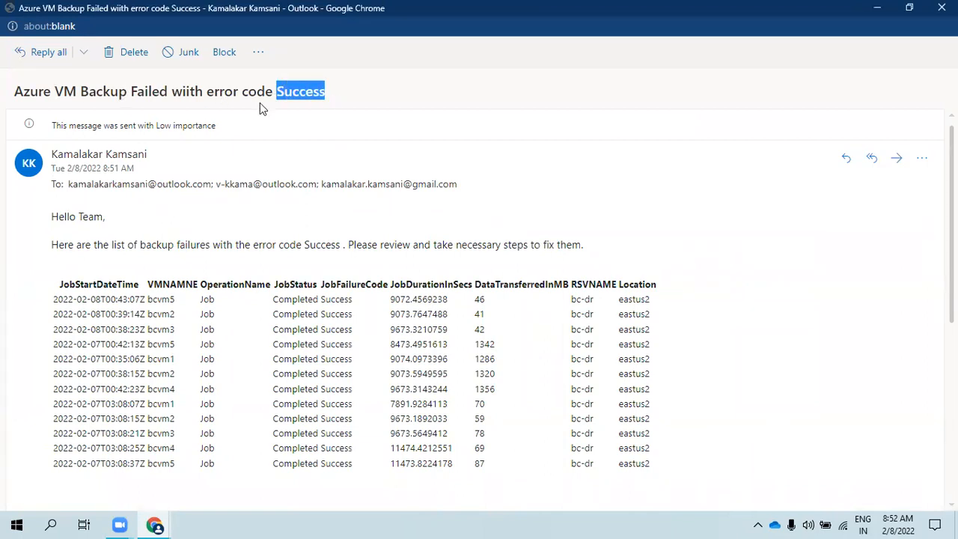
left_click(284, 90)
left_click_drag(276, 90, 330, 91)
left_click(418, 105)
left_click_drag(288, 285, 640, 535)
left_click(650, 479)
left_click_drag(56, 244, 676, 488)
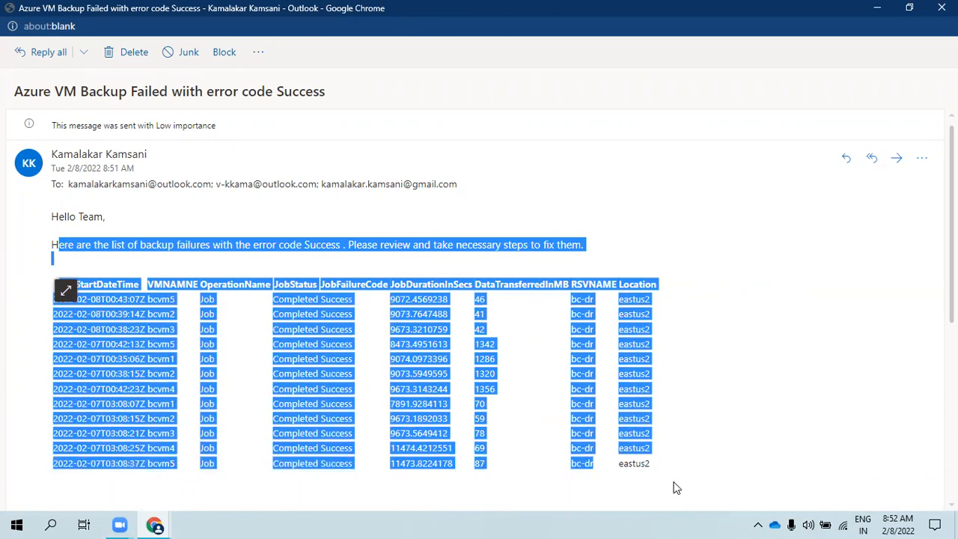
left_click(633, 268)
left_click(942, 7)
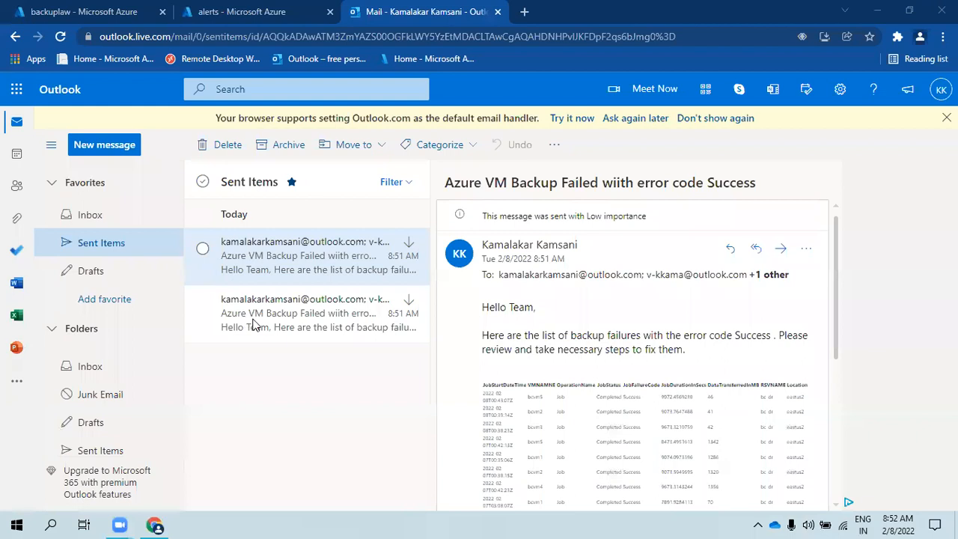
- Pop out and read the second sent report email, then return to the alerts workflow tab
left_click(253, 324)
double_click(271, 323)
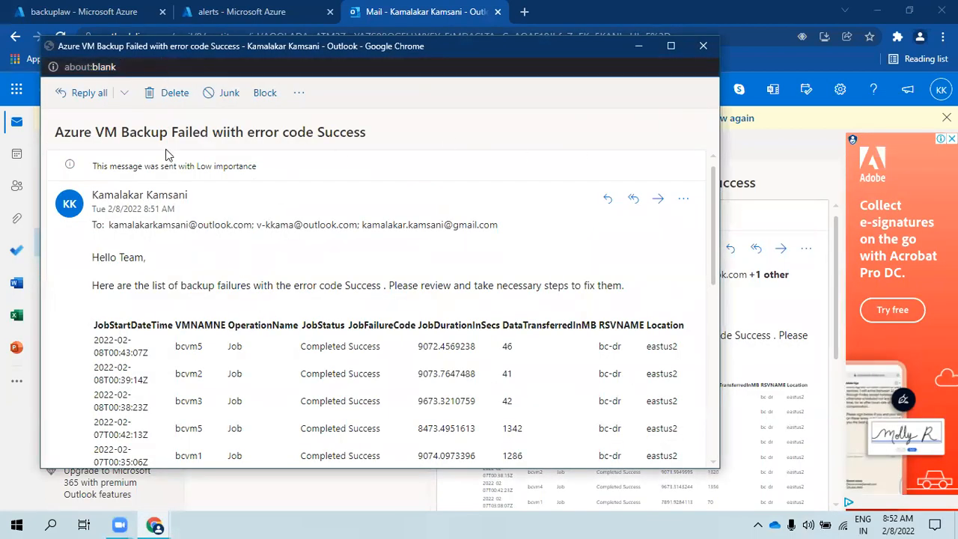
scroll(367, 303, "down", 10)
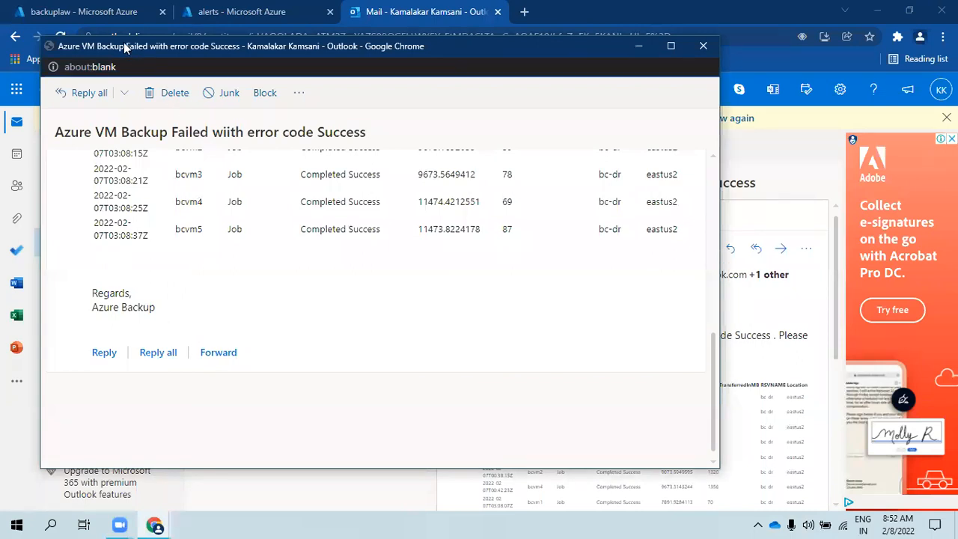
left_click_drag(119, 37, 118, 141)
left_click(703, 150)
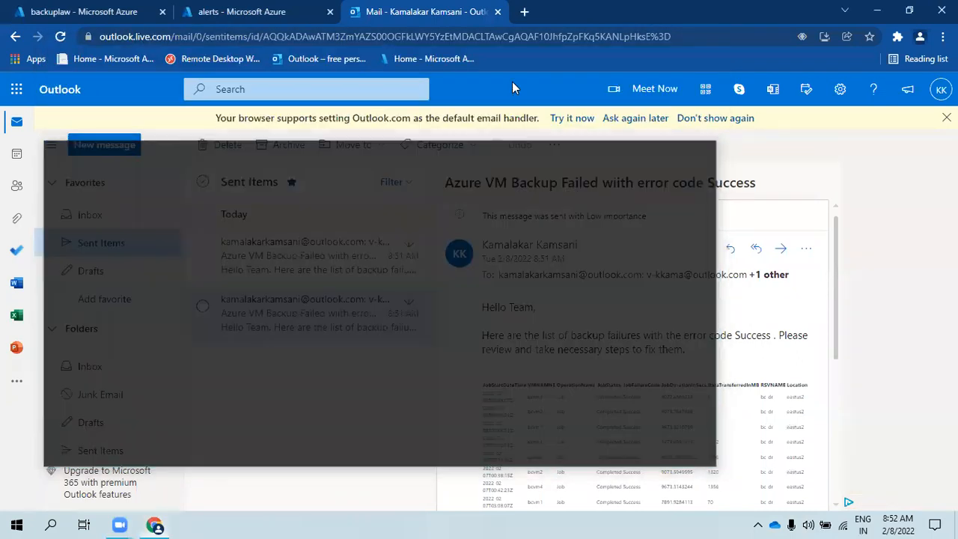
left_click(259, 8)
- Return to the alerts workflow and open it in the Designer
scroll(158, 241, "up", 10)
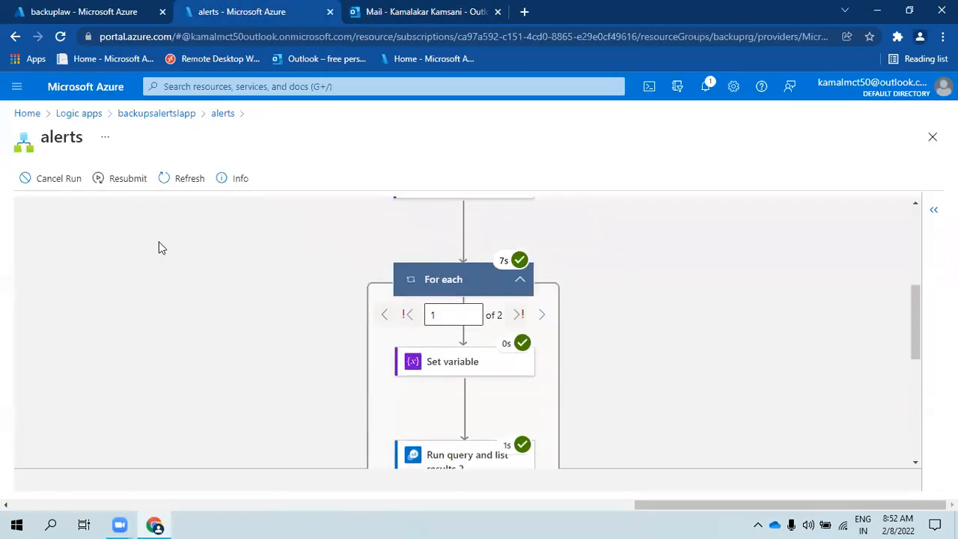
left_click(219, 114)
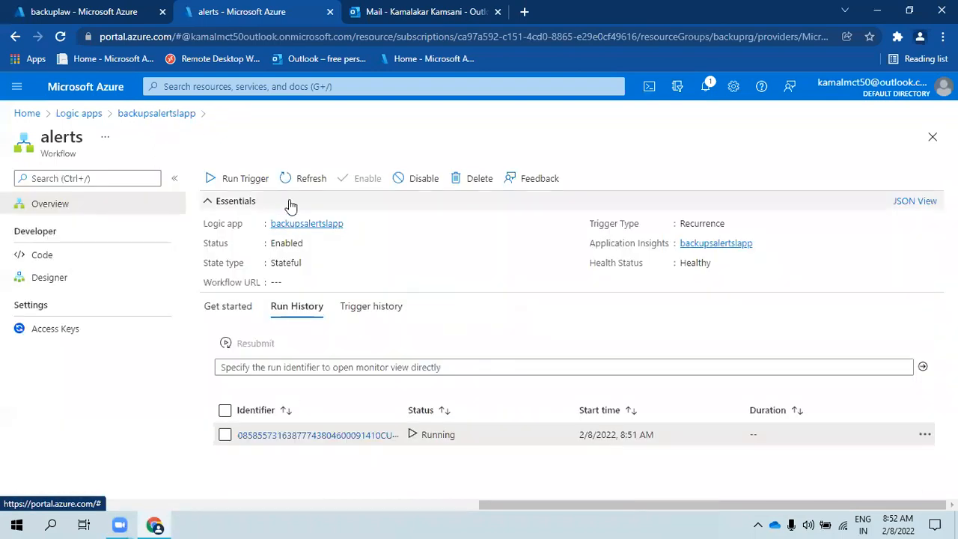
left_click(50, 284)
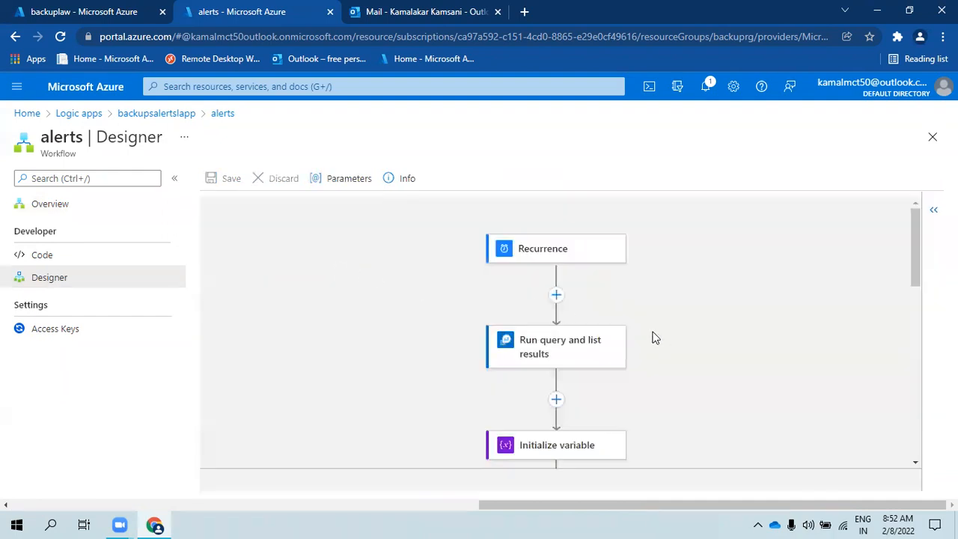
left_click(536, 257)
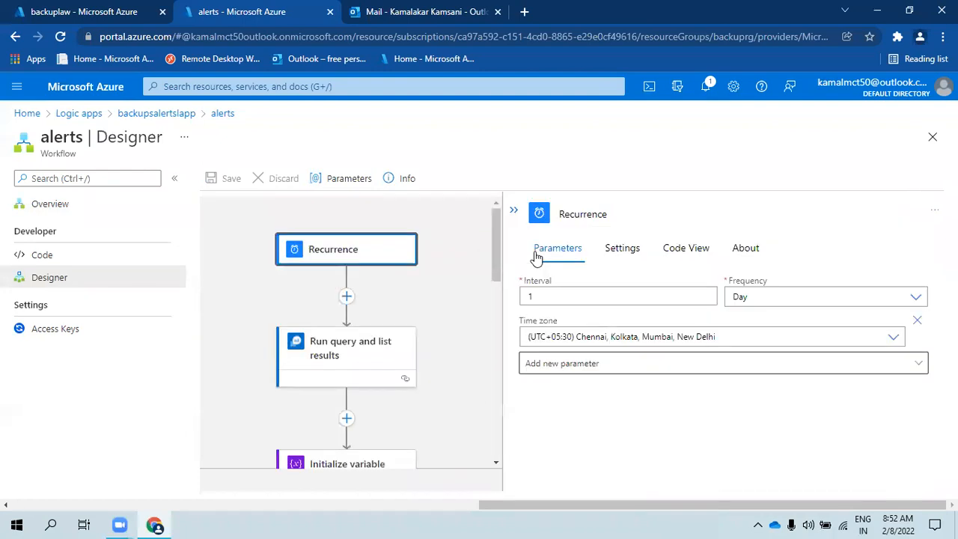
- Set the Run query and list results time range to Last 7 days and collapse the panel
left_click(341, 363)
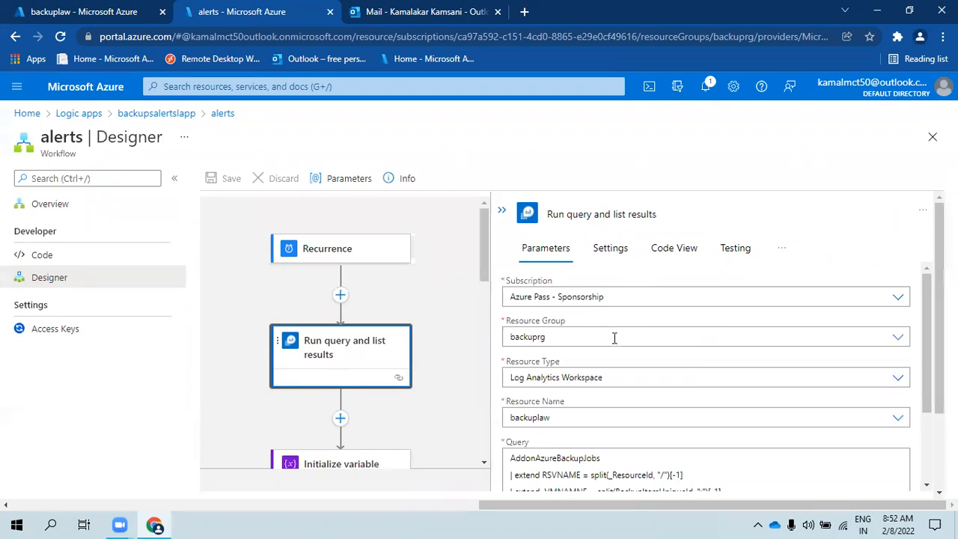
scroll(614, 339, "down", 3)
left_click(600, 455)
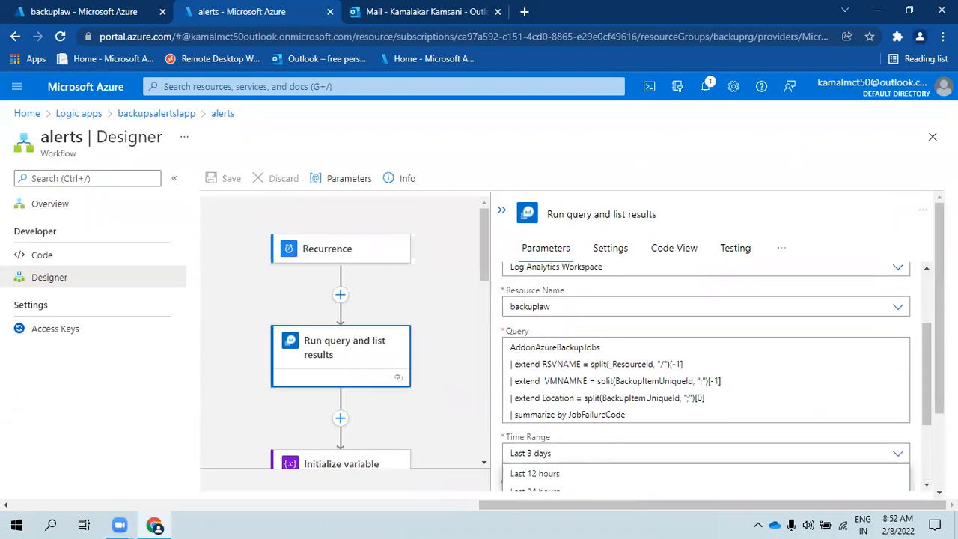
scroll(919, 404, "down", 3)
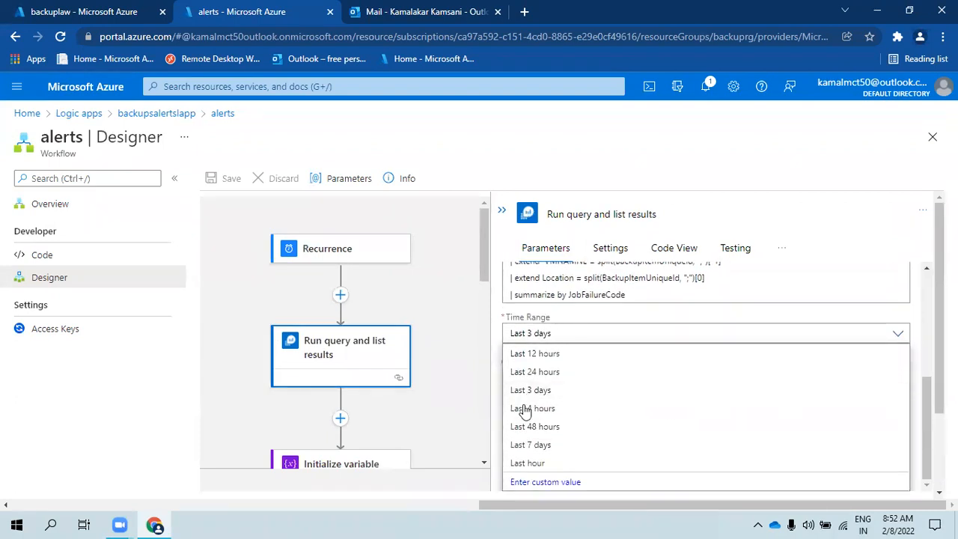
left_click(530, 446)
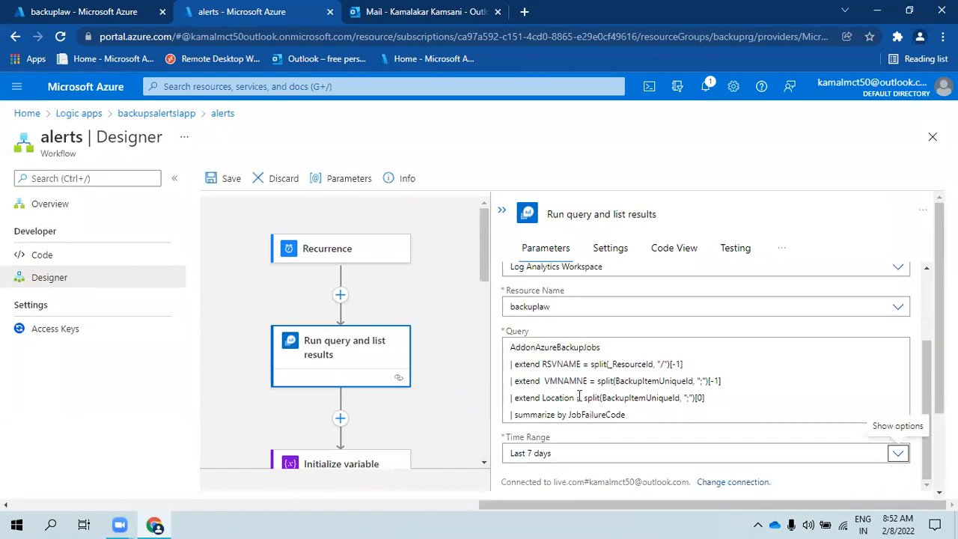
scroll(564, 414, "down", 2)
scroll(532, 292, "up", 1)
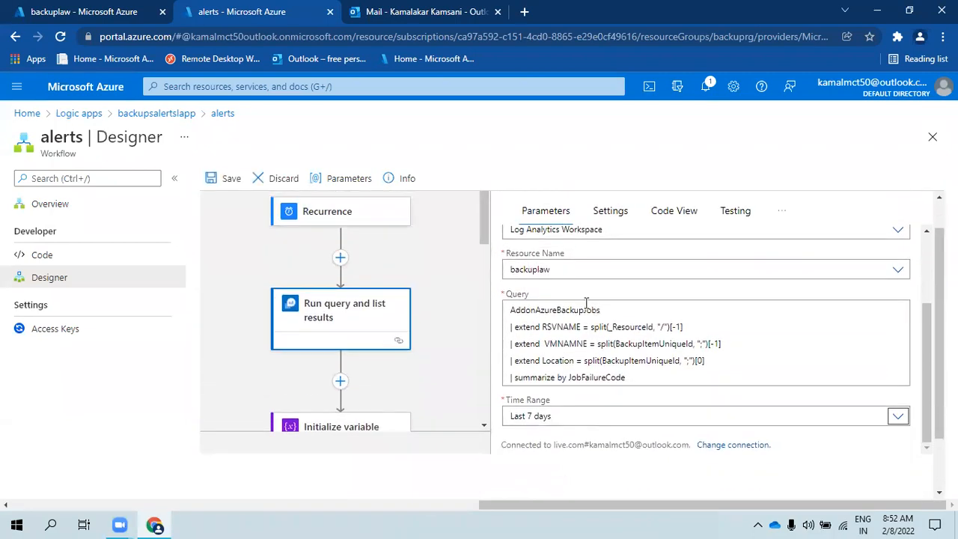
scroll(668, 356, "down", 1)
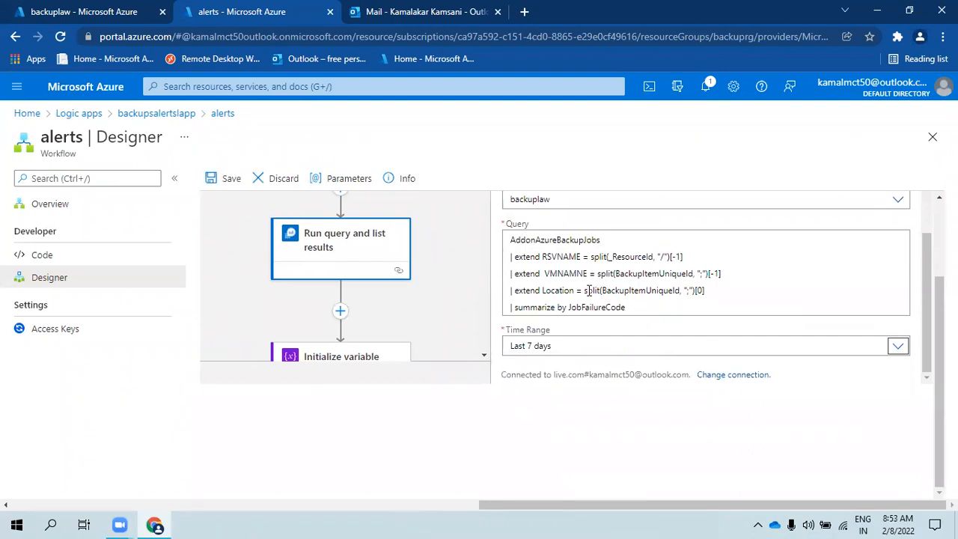
scroll(496, 315, "up", 3)
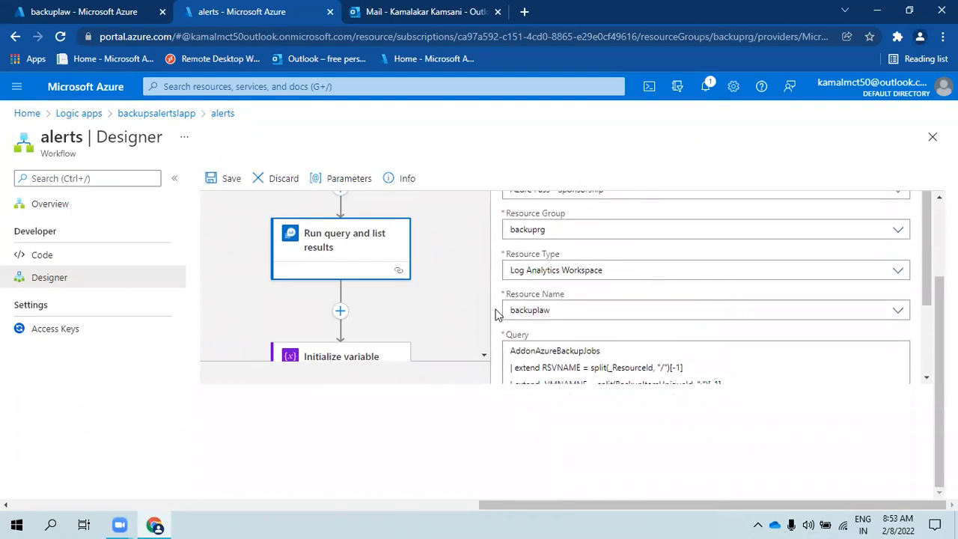
left_click(501, 217)
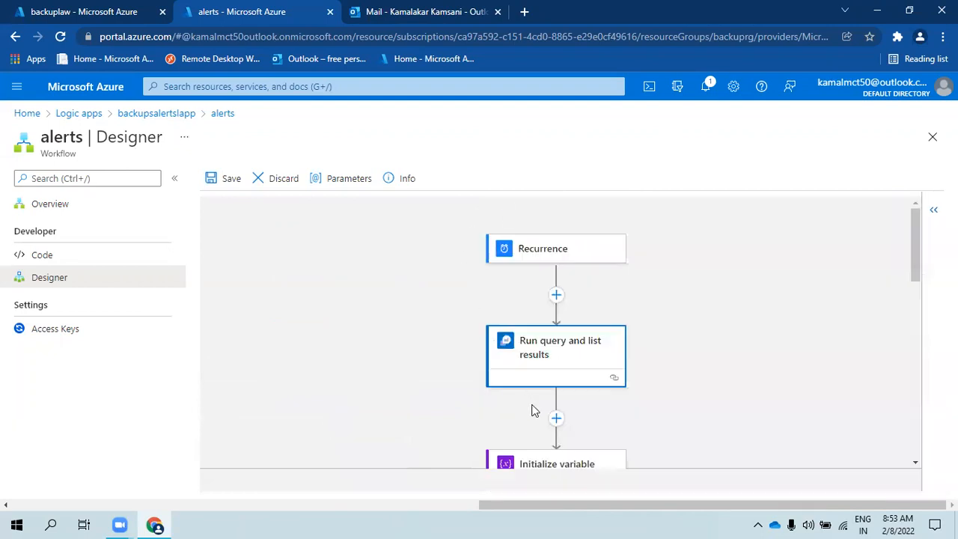
scroll(533, 410, "down", 5)
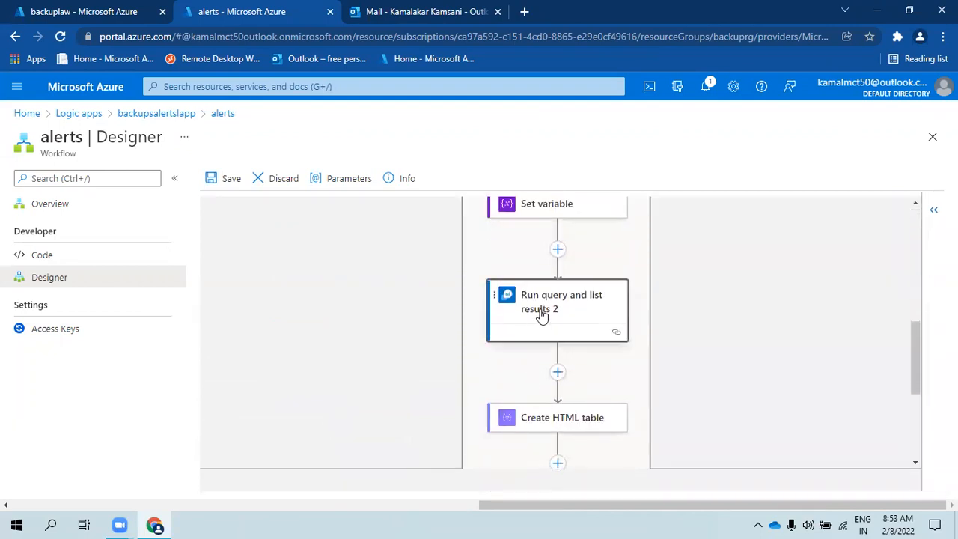
- In Run query and list results 2, clear the Last 3 days time range and choose a custom value
left_click(542, 316)
scroll(674, 329, "down", 3)
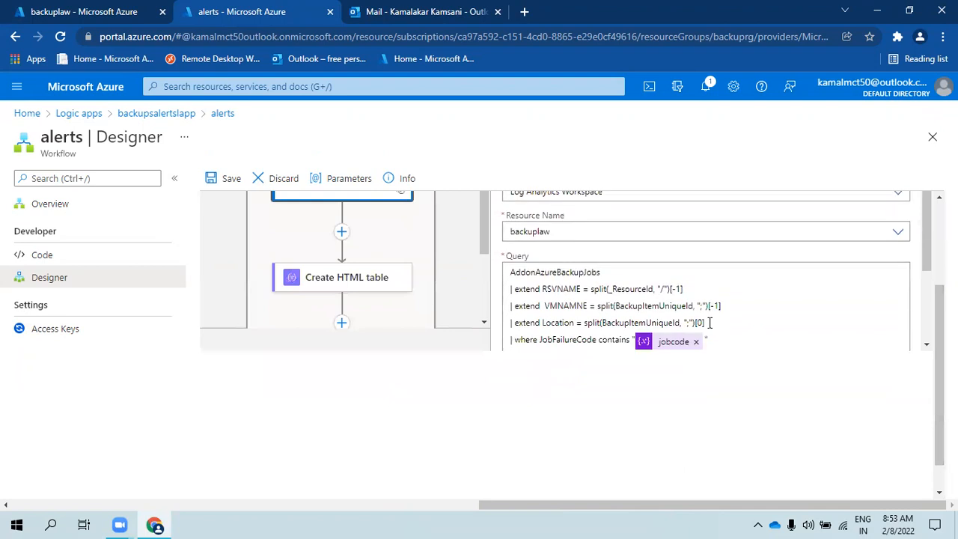
scroll(704, 315, "down", 1)
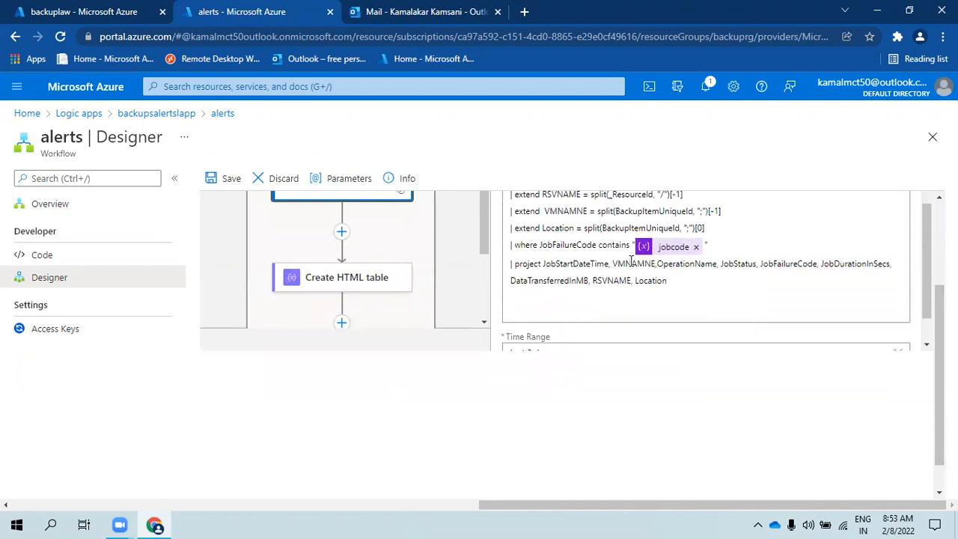
scroll(591, 345, "down", 1)
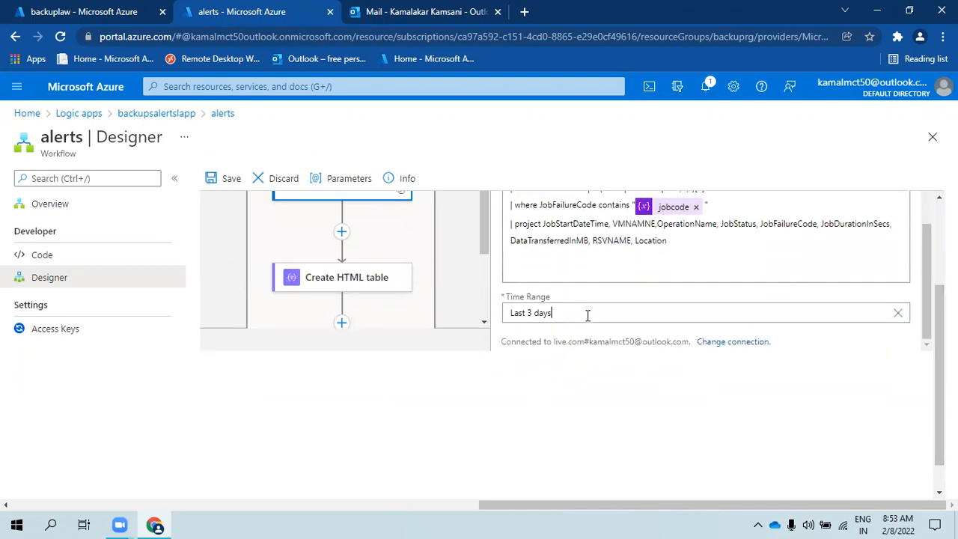
scroll(569, 344, "down", 1)
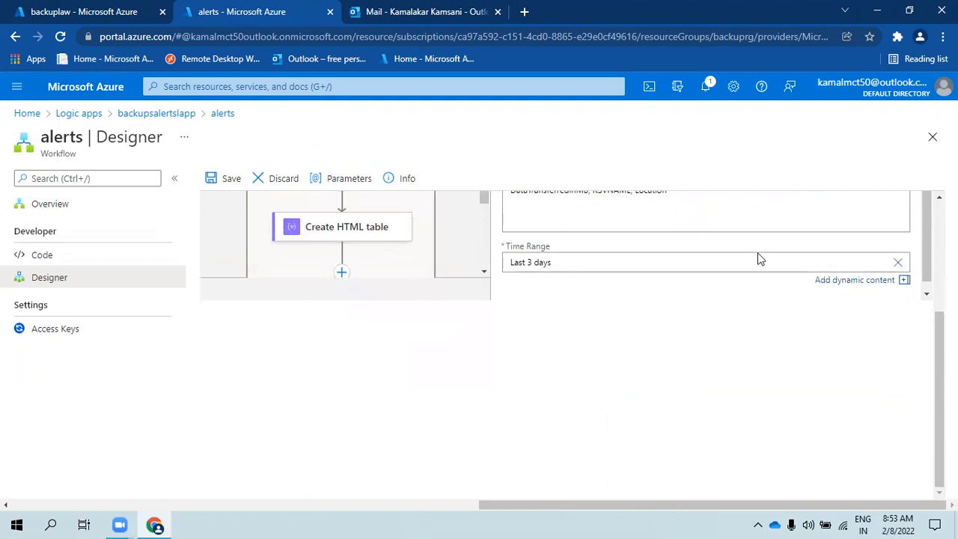
scroll(924, 286, "down", 1)
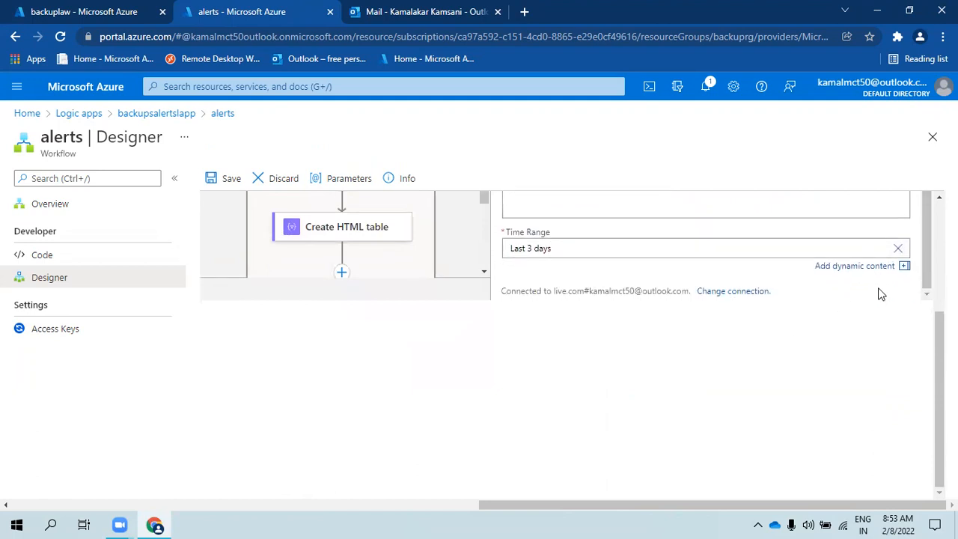
left_click_drag(517, 248, 487, 251)
left_click(604, 250)
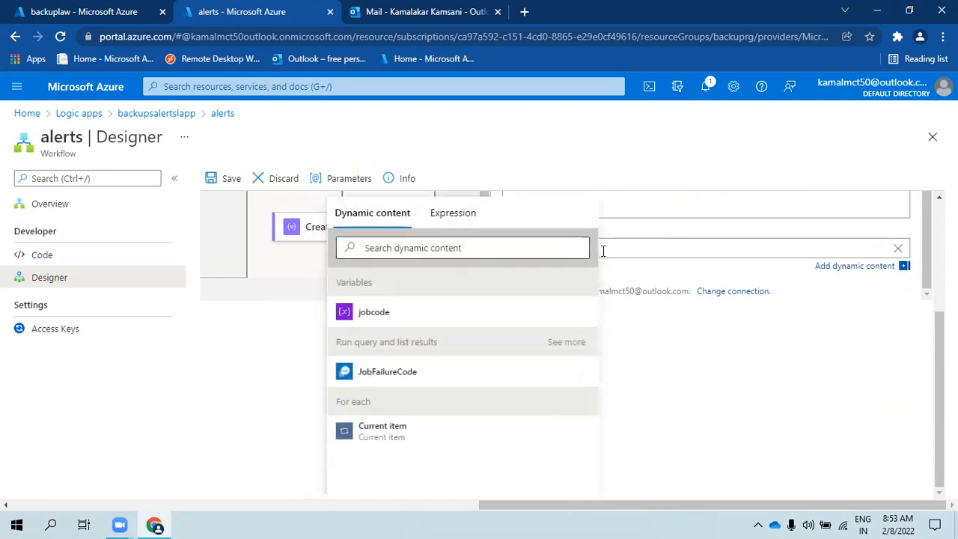
left_click(899, 248)
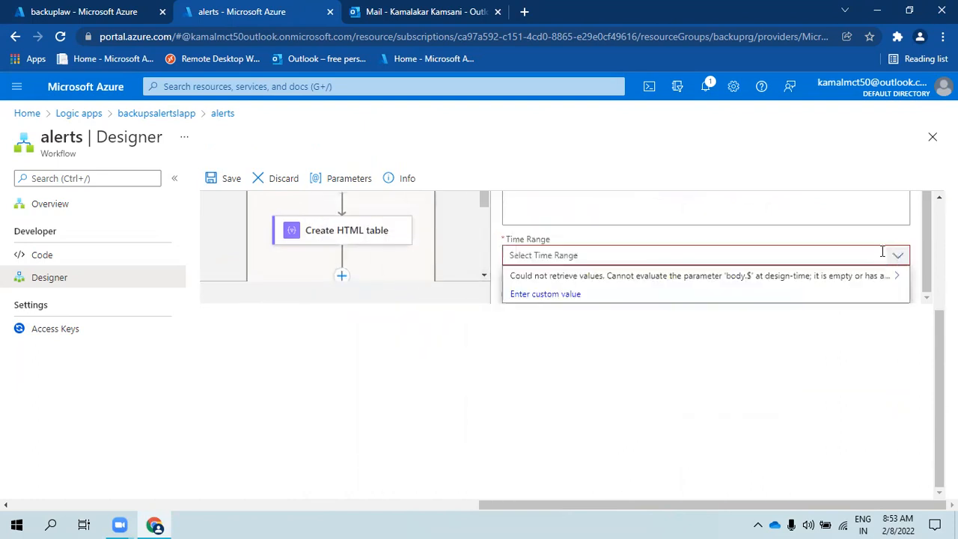
left_click(571, 295)
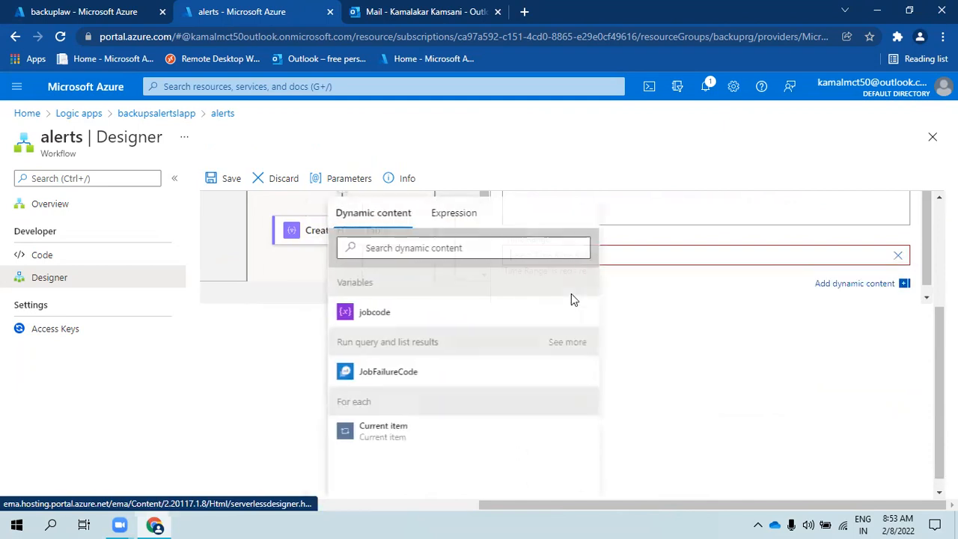
- Zoom the page out and enter a custom Time Range value in the second query
scroll(905, 290, "up", 3)
scroll(906, 290, "down", 2)
scroll(905, 291, "up", 1)
scroll(738, 236, "down", 2)
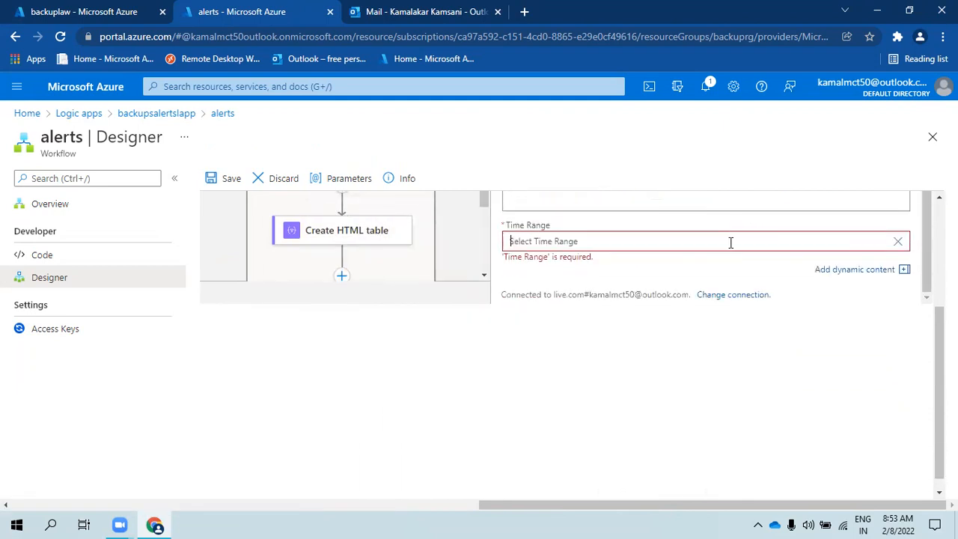
key("ctrl+minus")
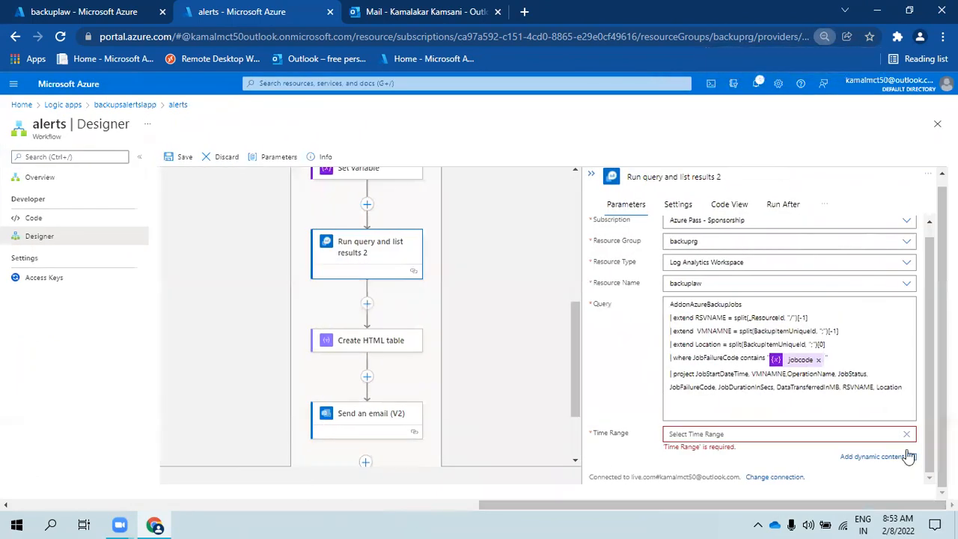
left_click(909, 435)
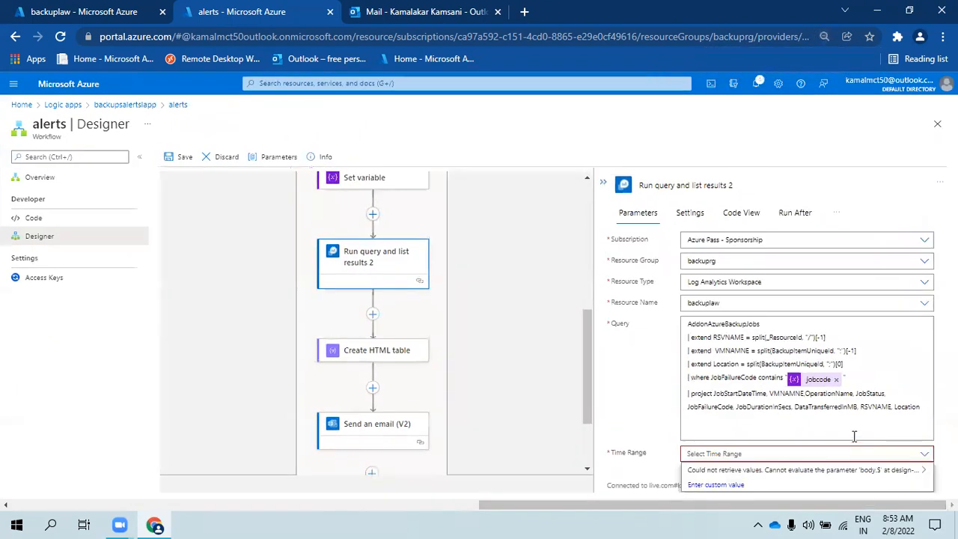
left_click(716, 484)
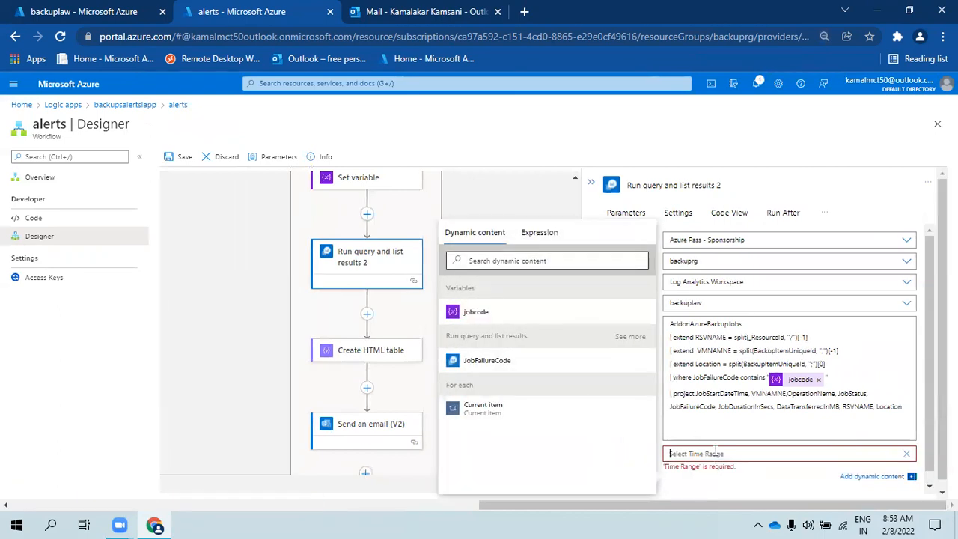
type("1")
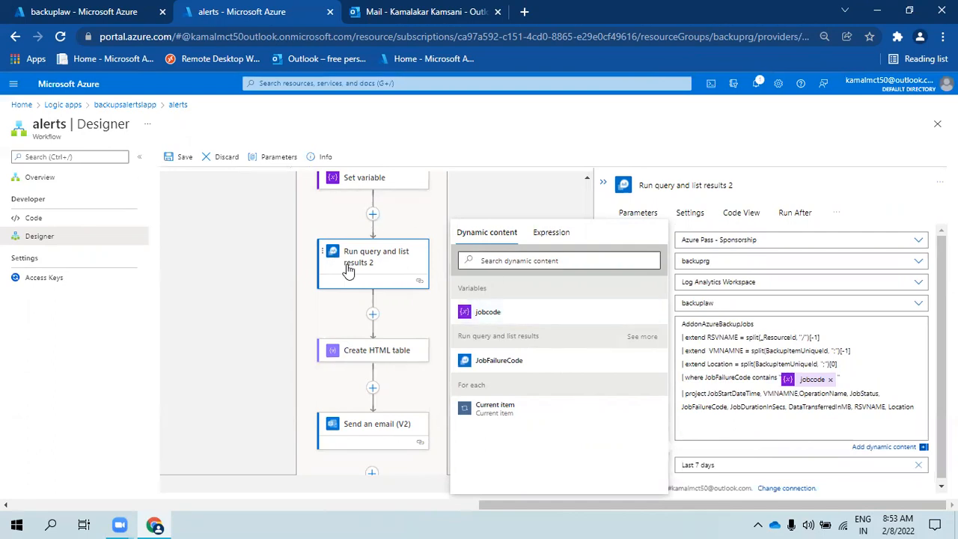
- Compare with the first query's time range options, then recheck the second query's Time Range value
scroll(348, 271, "up", 3)
scroll(350, 241, "up", 1)
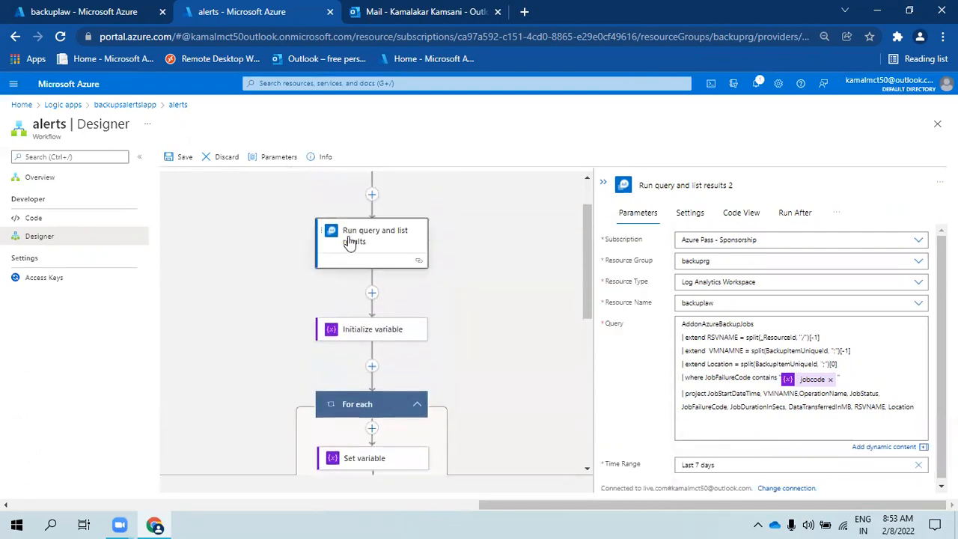
left_click(350, 241)
left_click(728, 397)
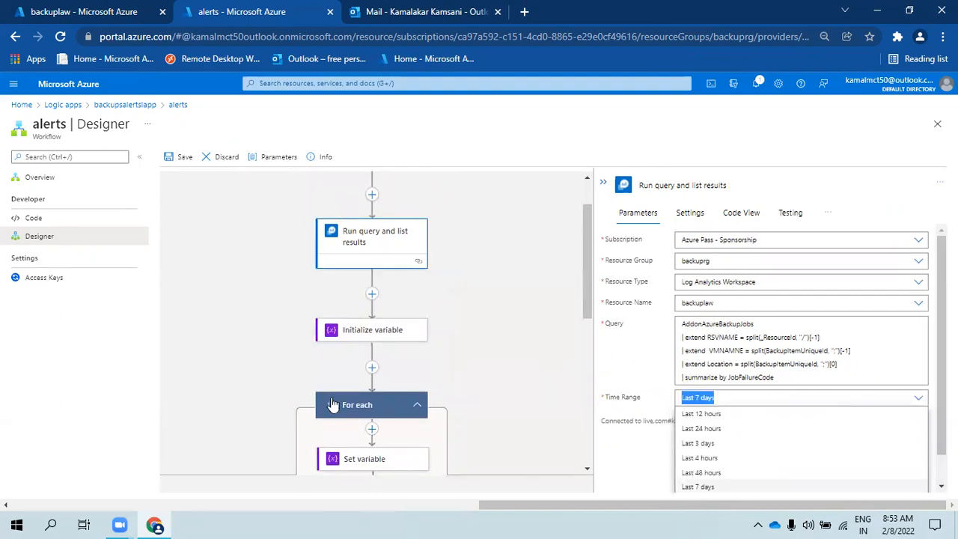
left_click(246, 398)
scroll(364, 357, "down", 3)
left_click(358, 335)
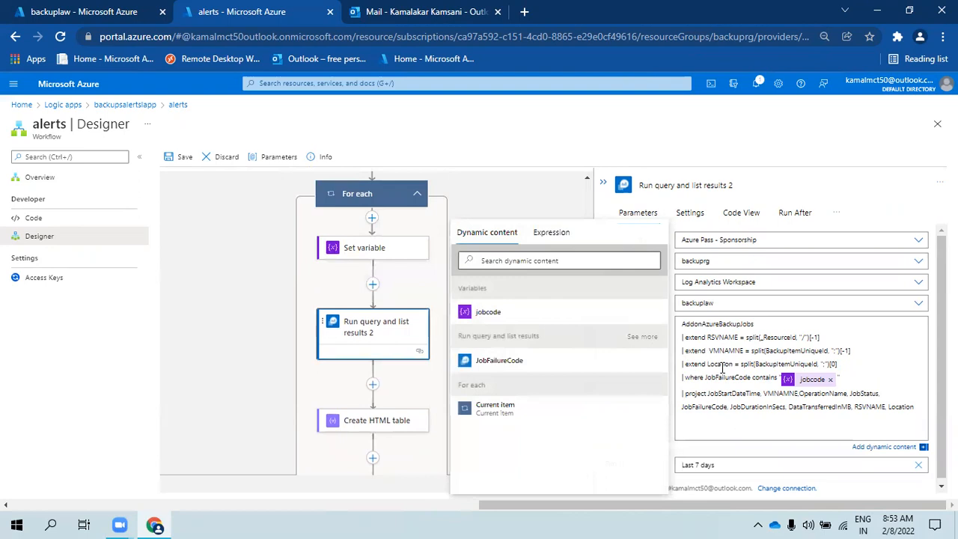
left_click_drag(715, 455, 673, 454)
left_click(672, 455)
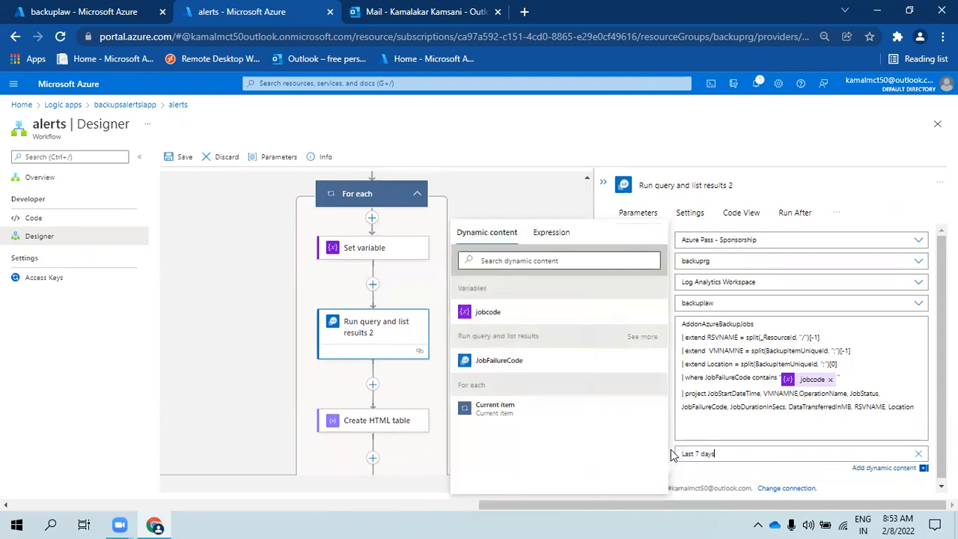
left_click(536, 197)
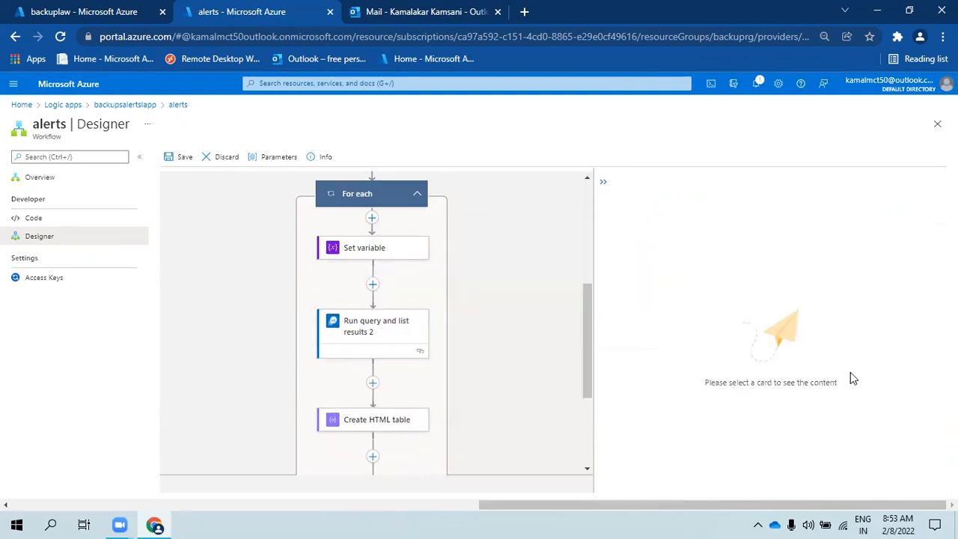
left_click(342, 336)
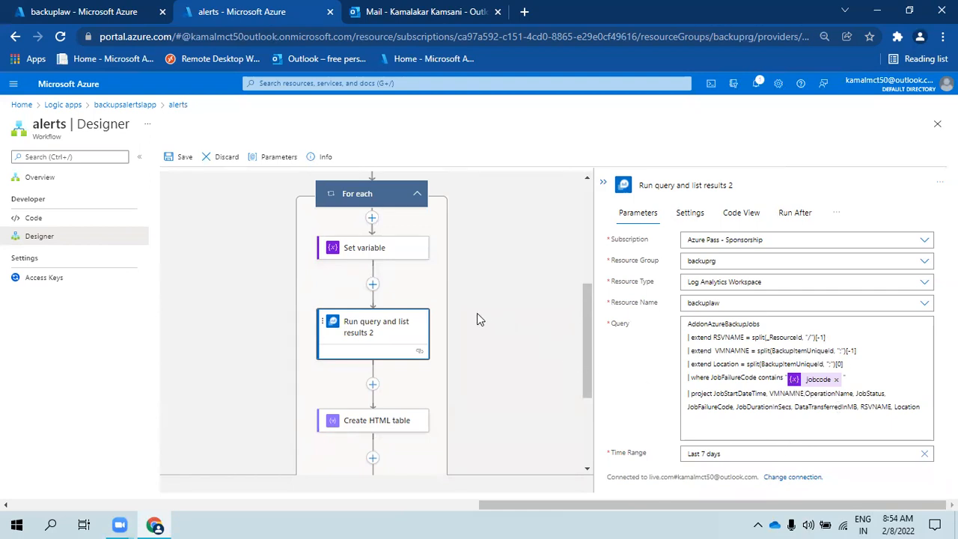
scroll(449, 299, "up", 1)
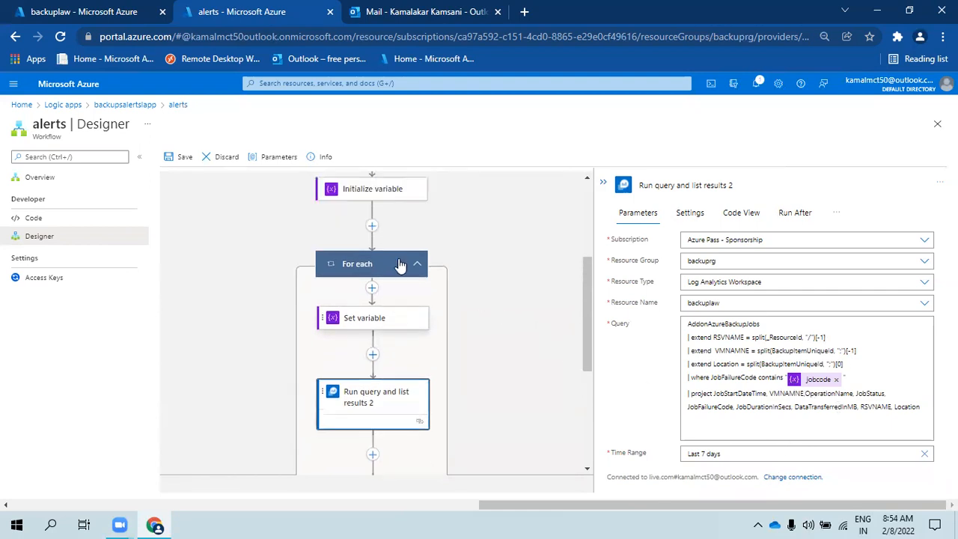
- Turn on For each concurrency control with degree of parallelism 1, then save the workflow
left_click(340, 265)
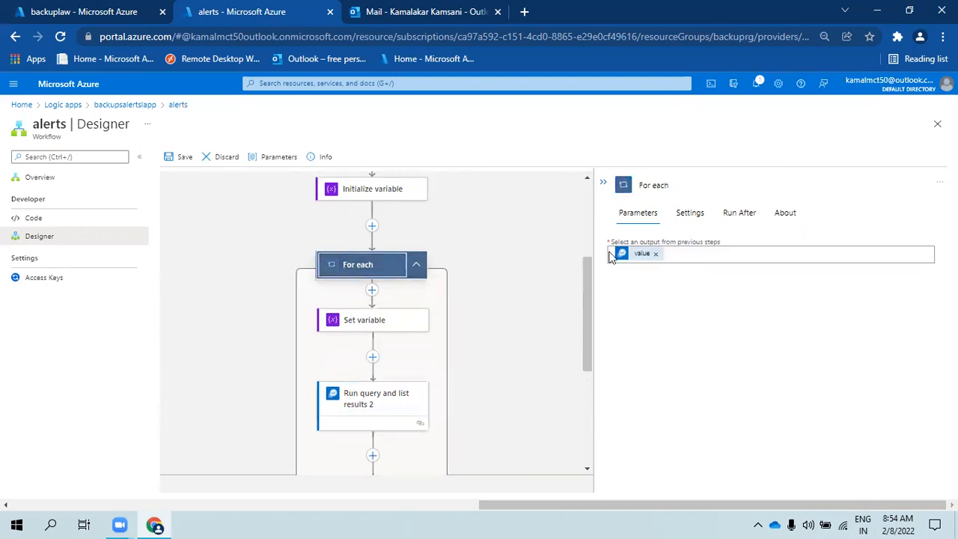
left_click(694, 215)
left_click(619, 284)
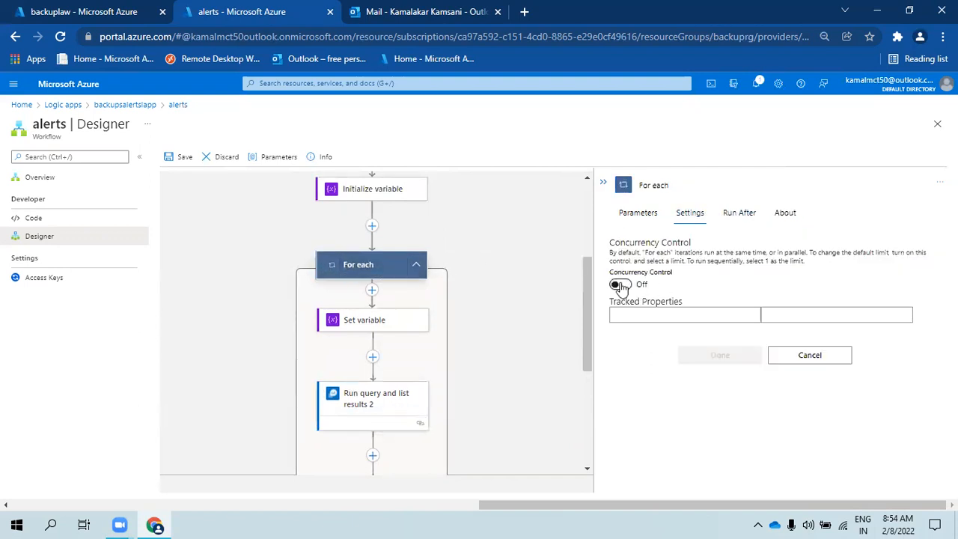
left_click_drag(768, 303, 683, 303)
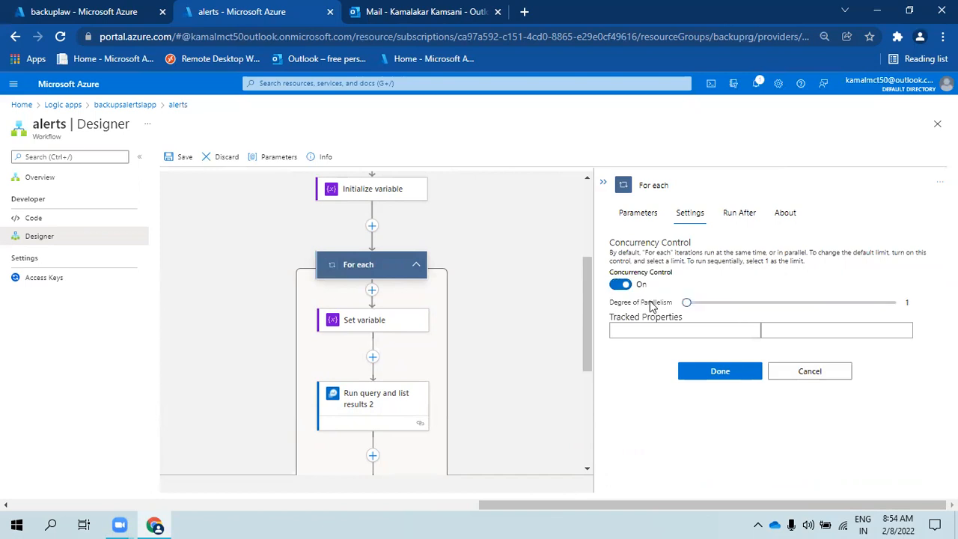
left_click(693, 382)
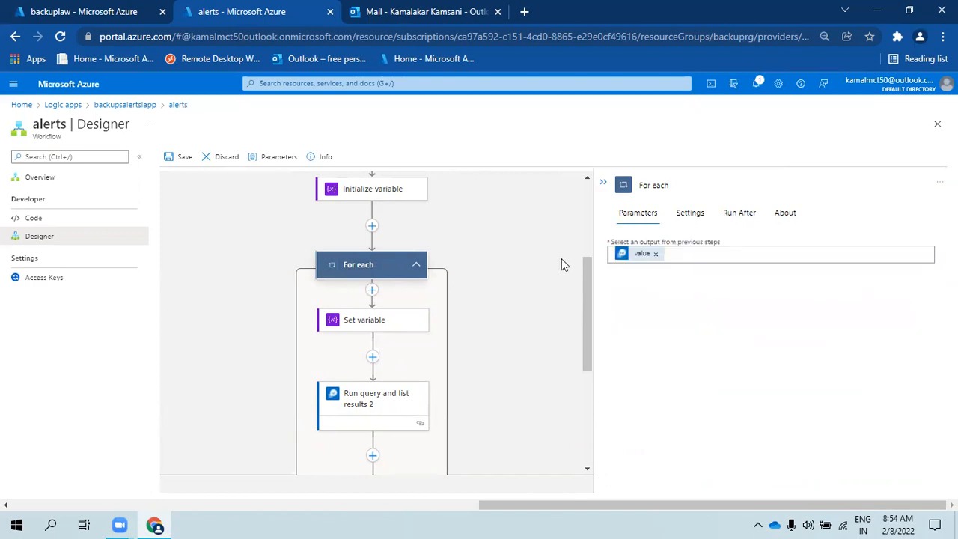
left_click(602, 182)
scroll(535, 349, "down", 3)
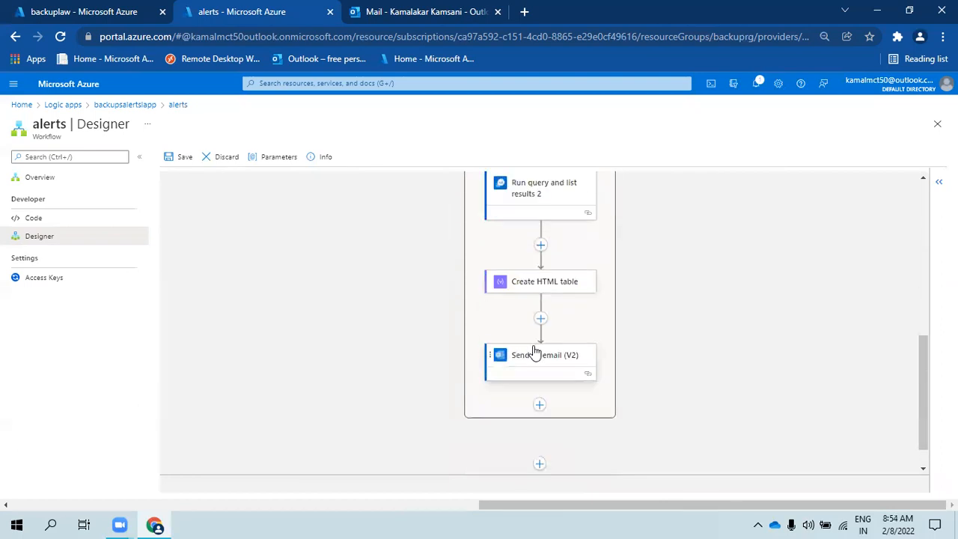
scroll(538, 383, "up", 3)
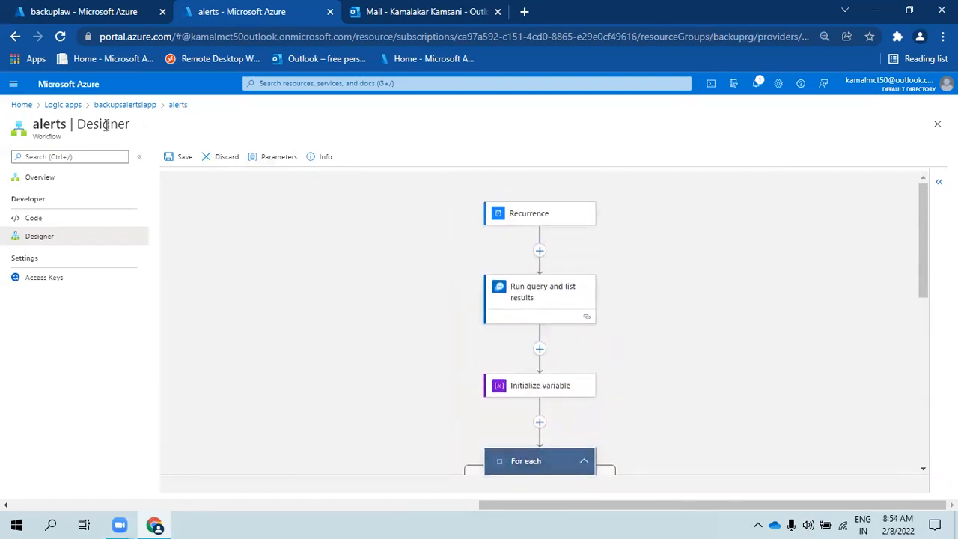
left_click(172, 157)
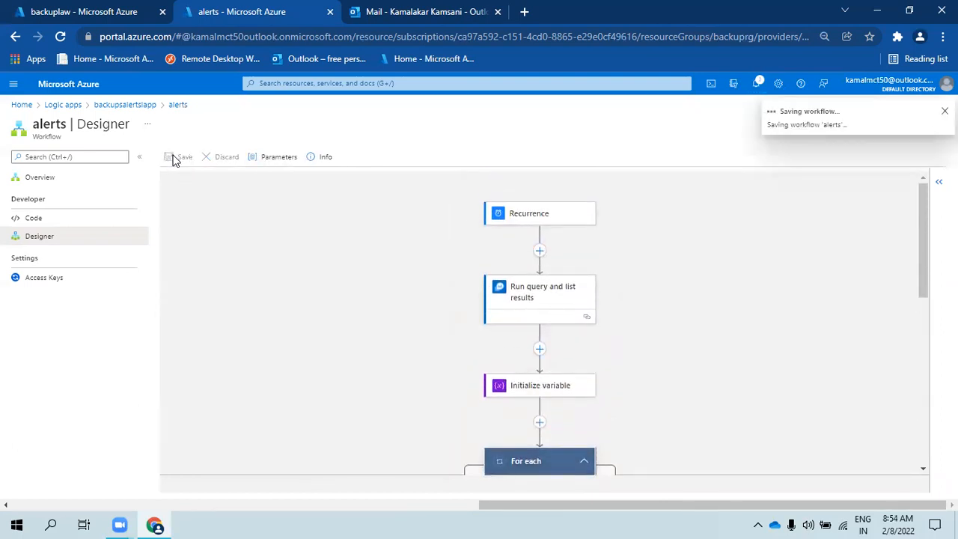
- Trigger another run of the alerts workflow from its Overview page
left_click(46, 184)
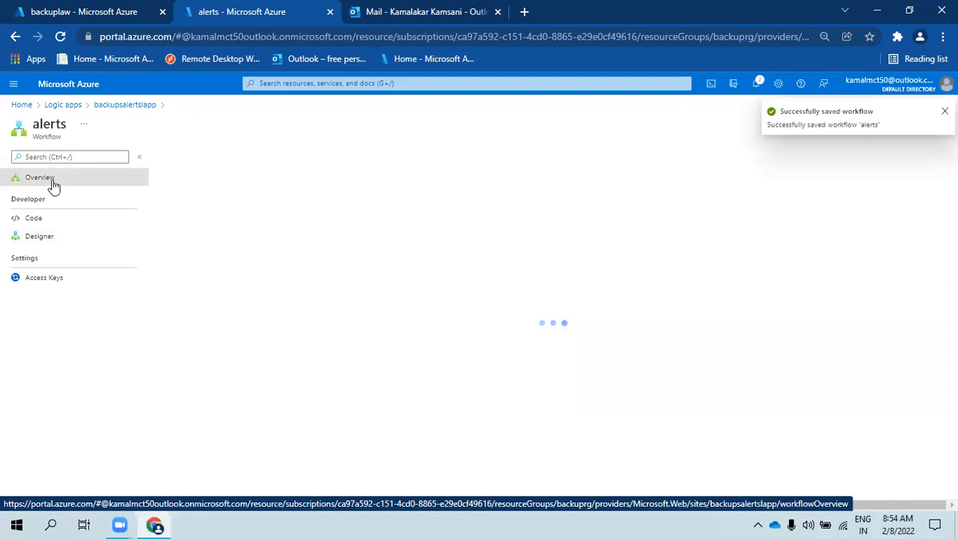
left_click(184, 156)
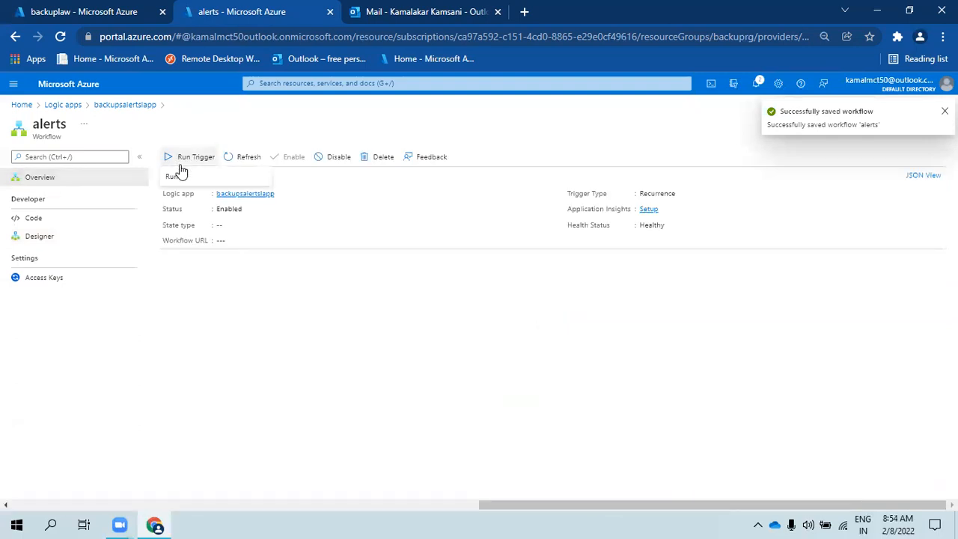
left_click(180, 180)
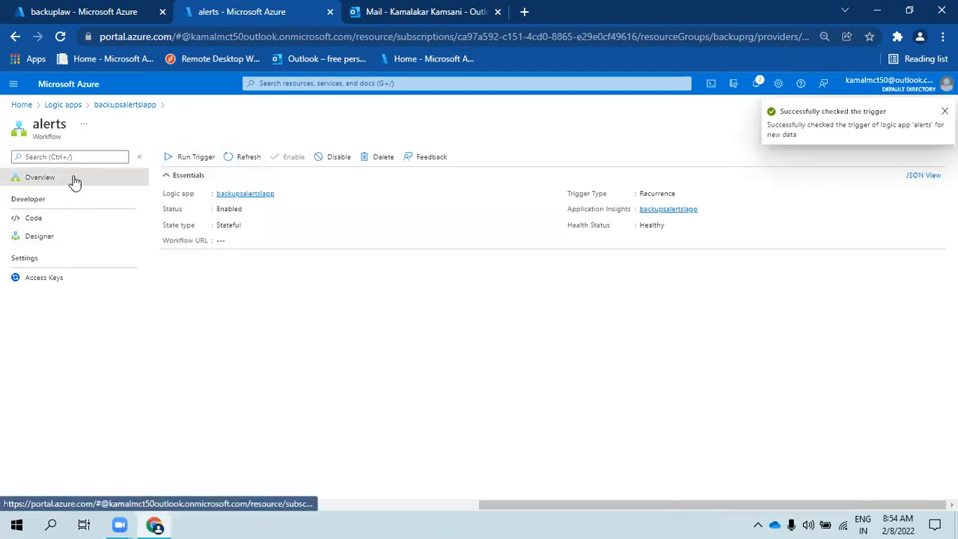
- Reopen the alerts workflow from the backupsalertsapp list and open its latest running run
left_click(112, 106)
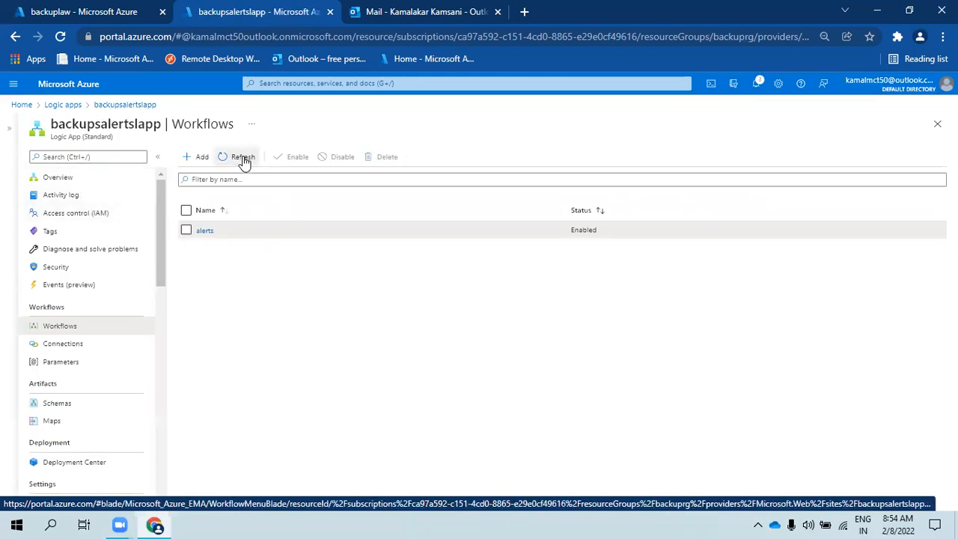
left_click(204, 231)
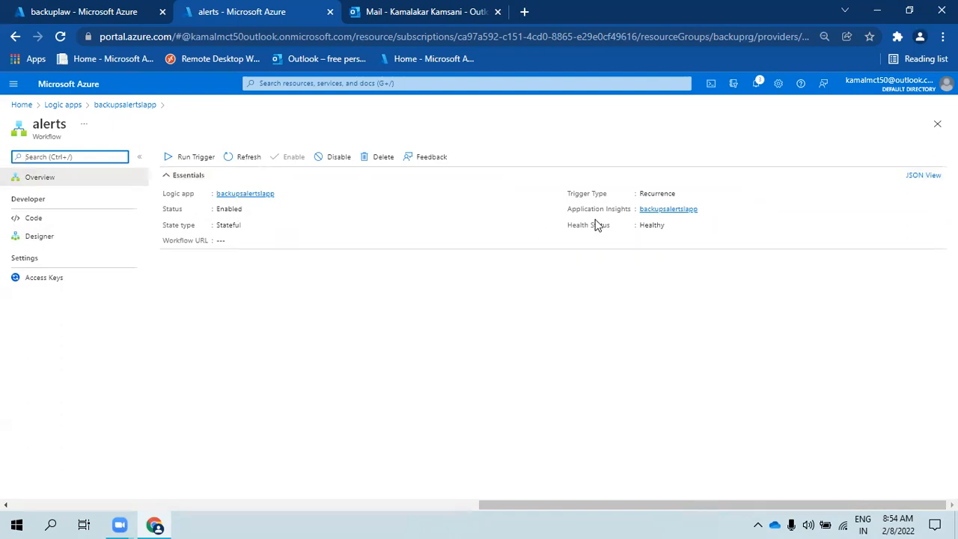
left_click(756, 84)
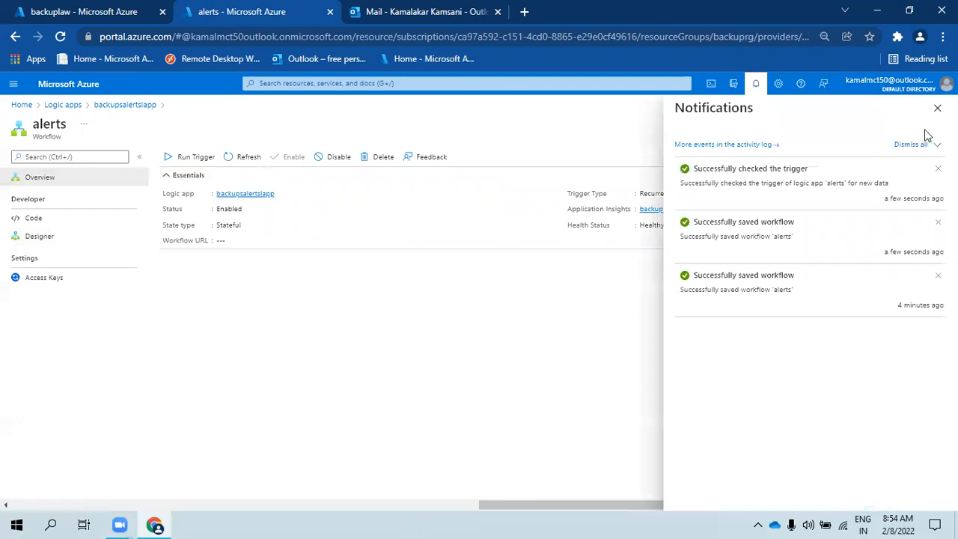
left_click(938, 107)
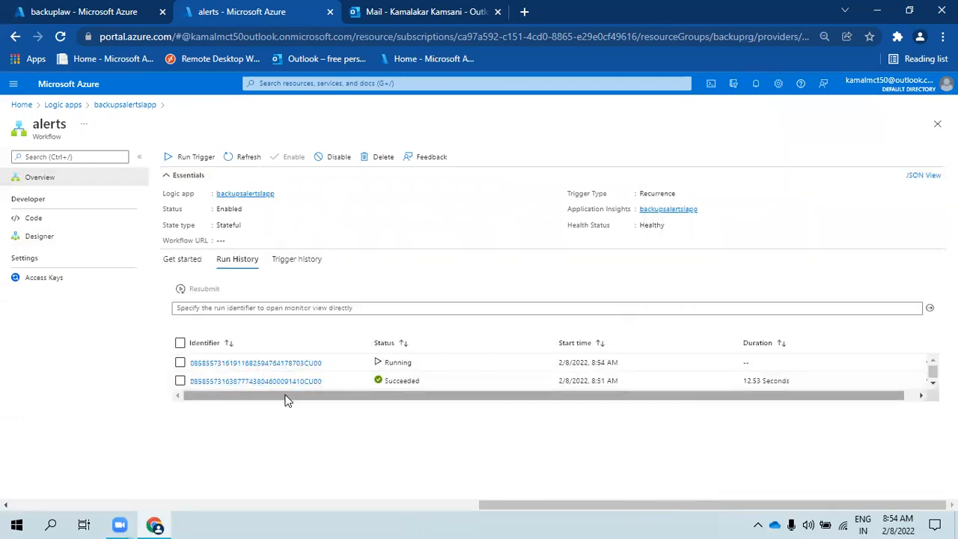
left_click(291, 366)
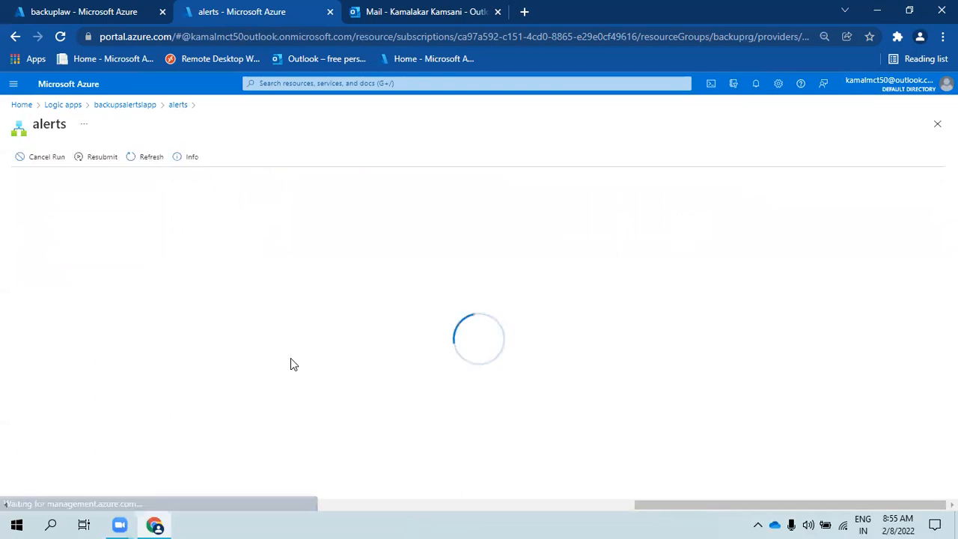
- Read the sent backup-failure emails, including the newest 8:55 AM one, then return to the backuplaw query
left_click(350, 3)
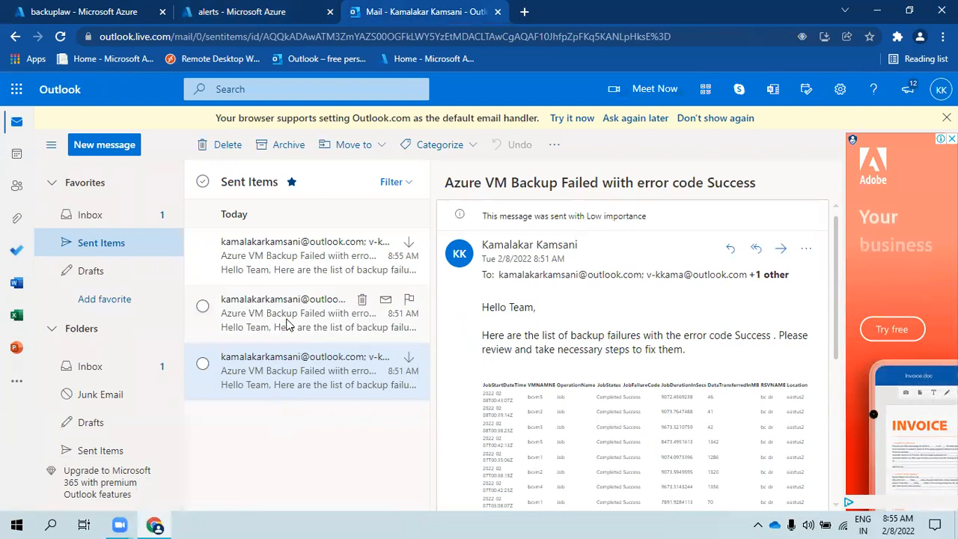
left_click(286, 324)
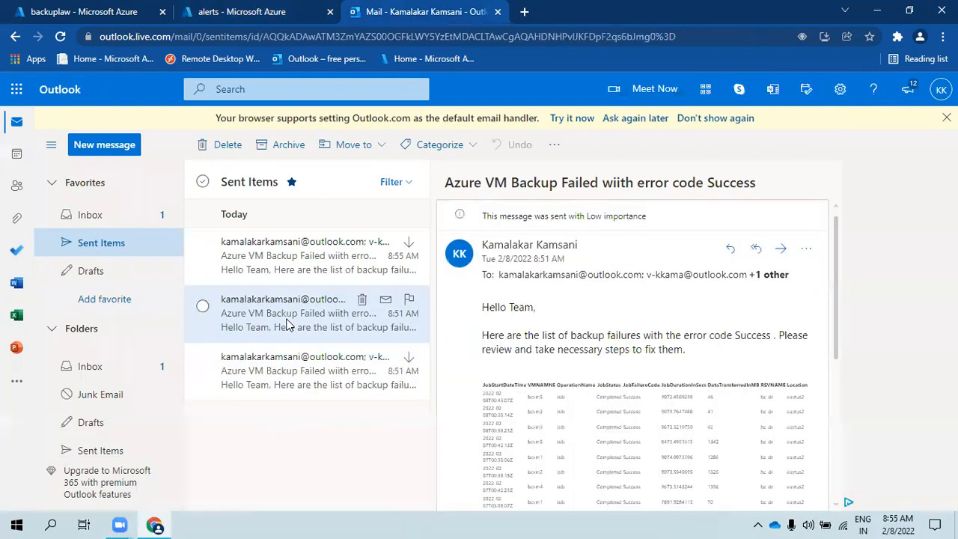
left_click(309, 274)
scroll(614, 384, "down", 5)
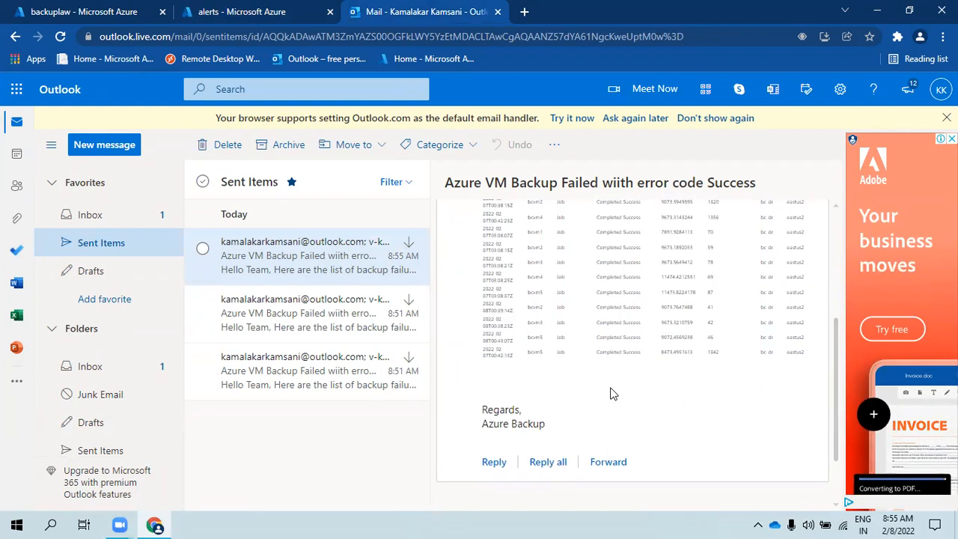
scroll(613, 392, "up", 10)
left_click(294, 323)
scroll(697, 424, "down", 5)
scroll(522, 368, "up", 3)
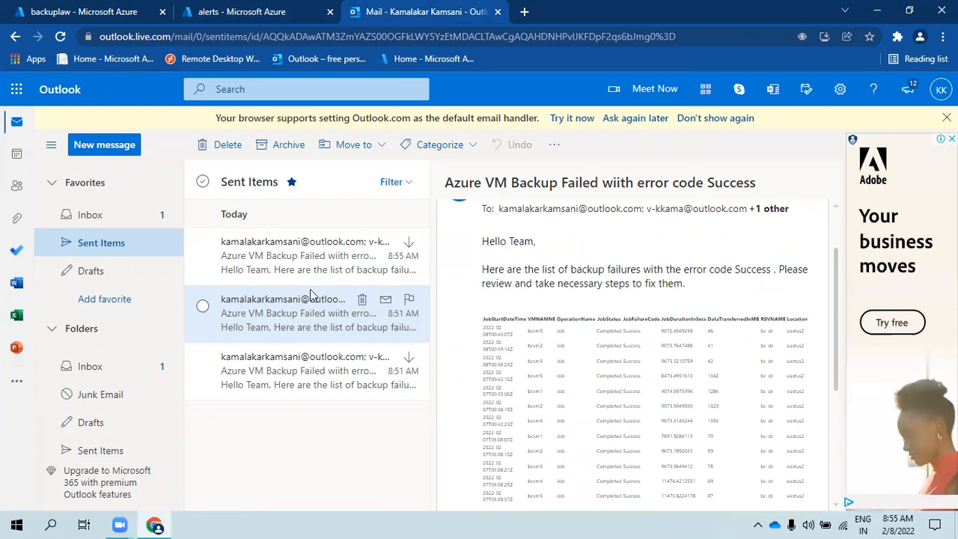
left_click(351, 242)
left_click(108, 11)
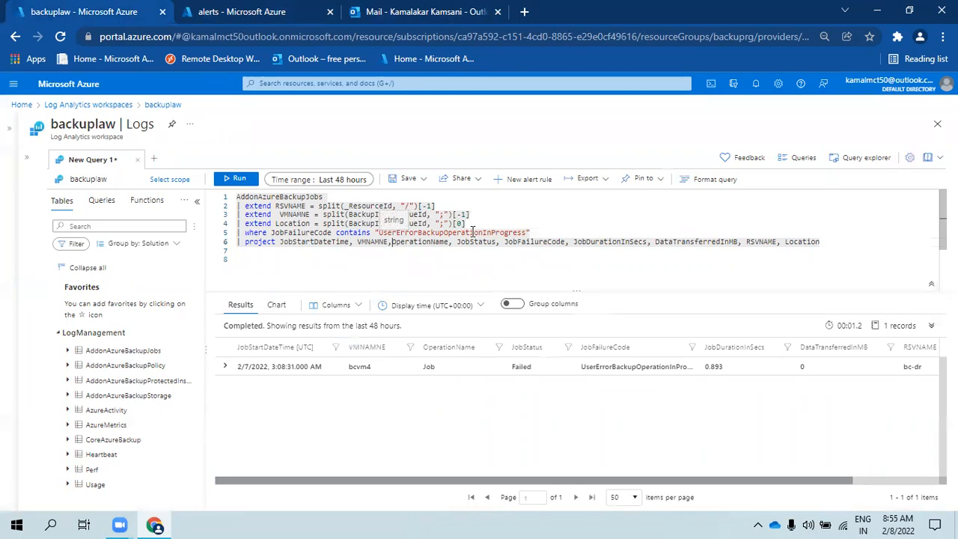
- Sort the logs by JobFailureCode, then begin Outlook account verification, entering the account password
left_click(580, 347)
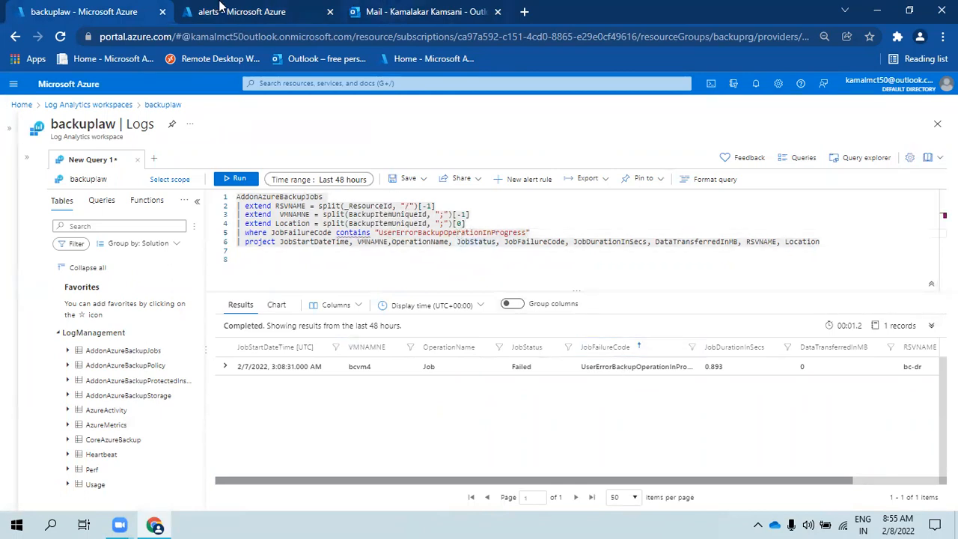
left_click(427, 9)
left_click(149, 215)
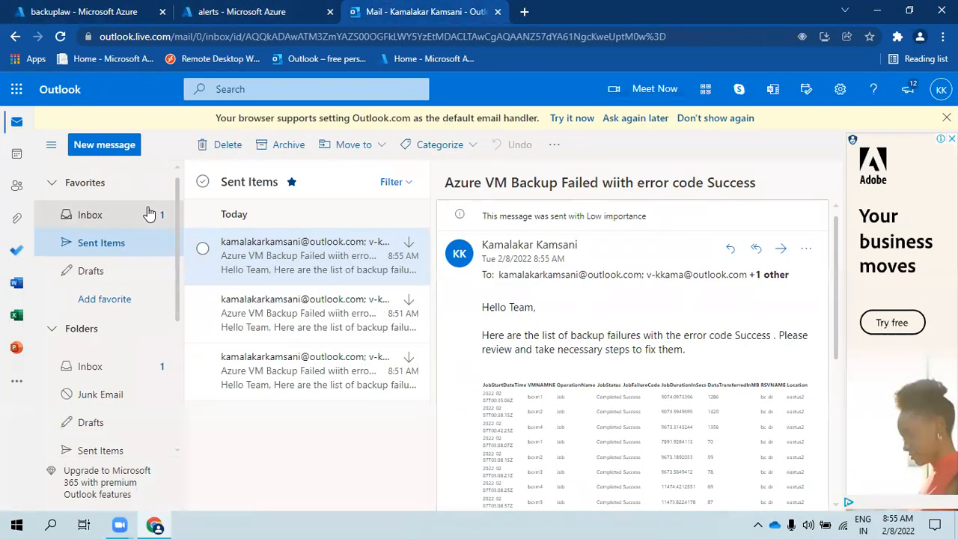
left_click(242, 255)
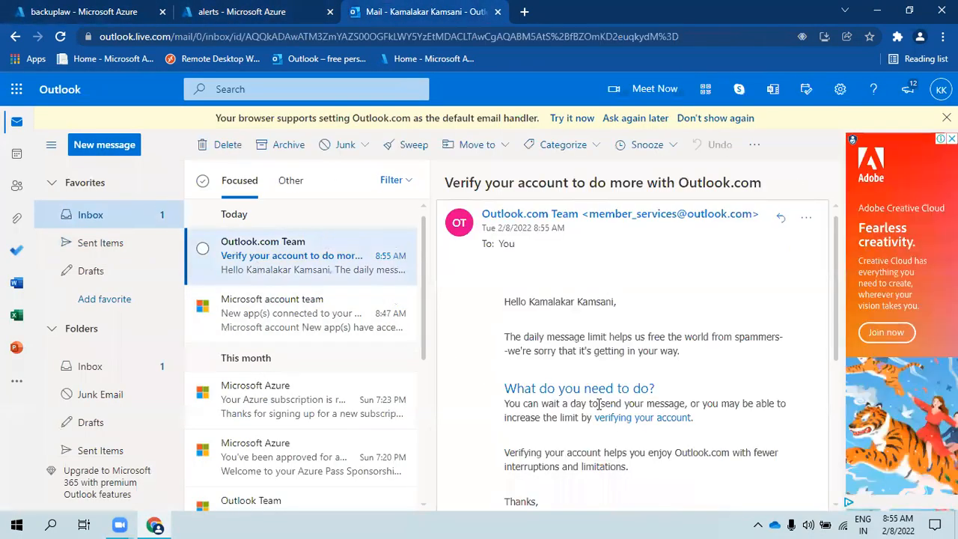
left_click(622, 421)
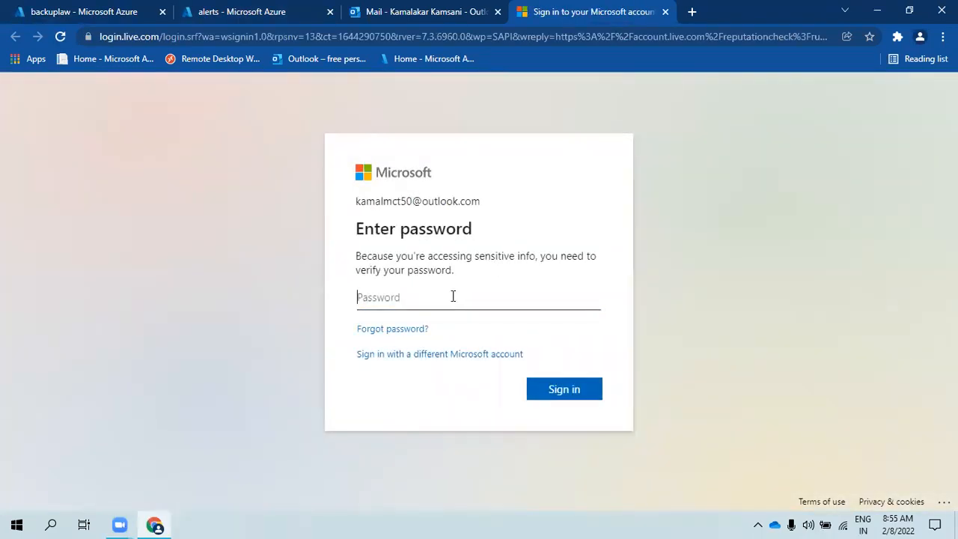
type("••••••••••••")
key("Return")
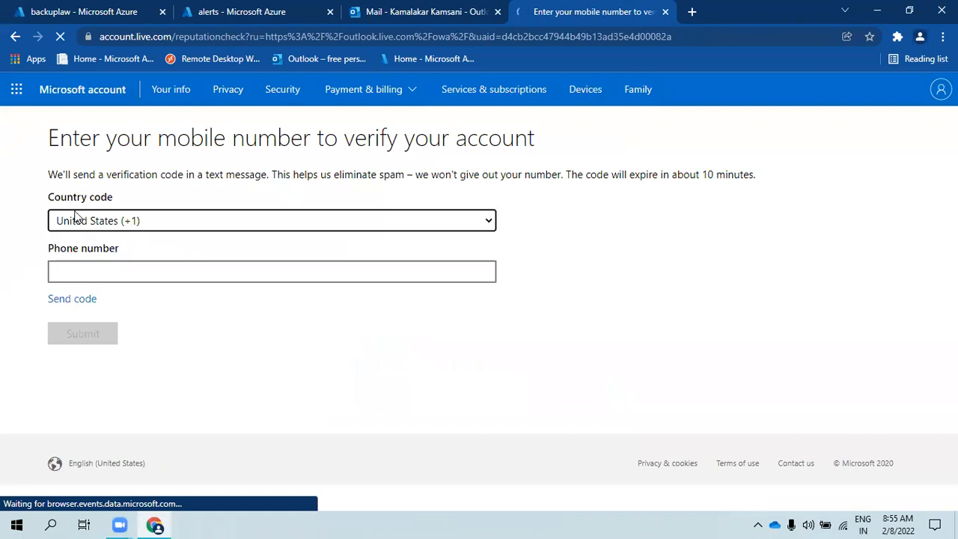
- Check the connected-apps email, open Sent Items in the mailbox, then return to the alerts run
left_click(84, 9)
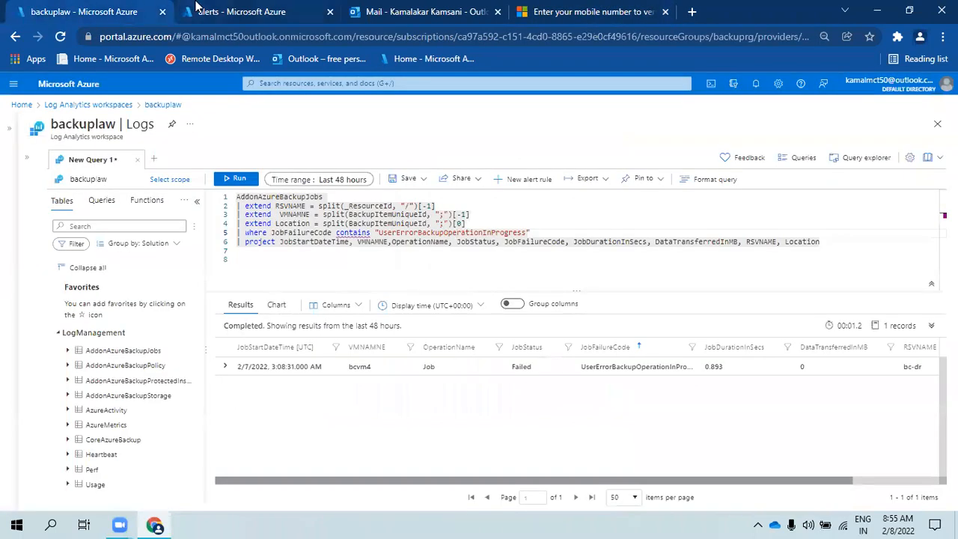
left_click(224, 11)
left_click(384, 9)
left_click(224, 308)
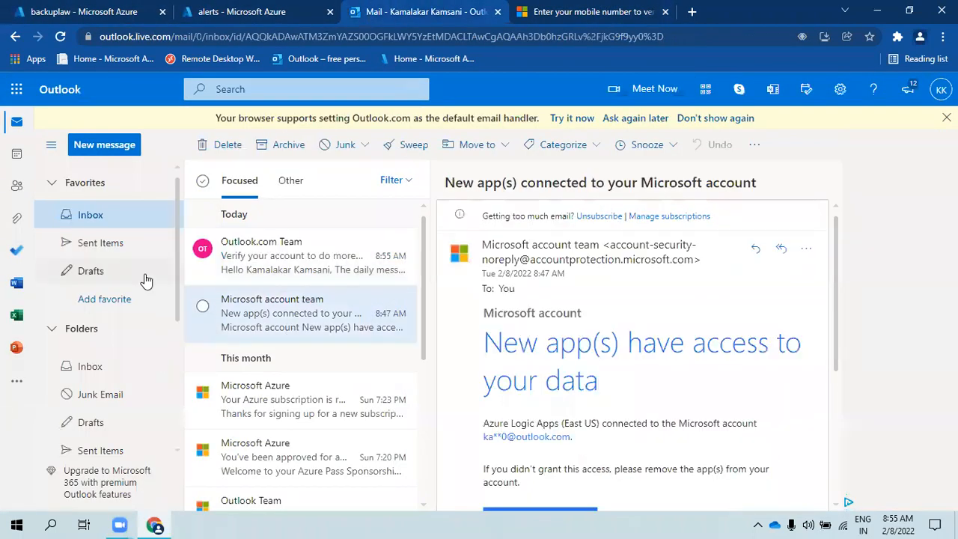
left_click(101, 241)
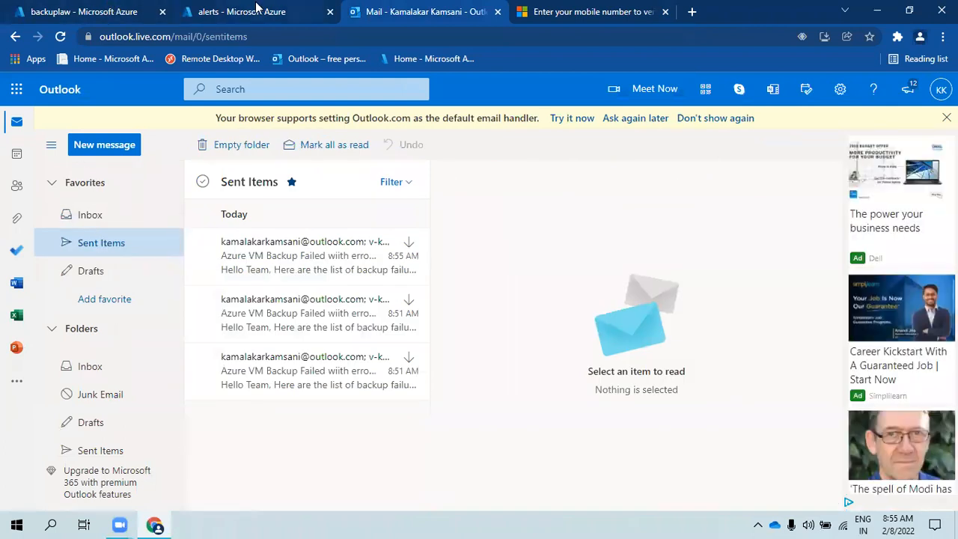
left_click(256, 7)
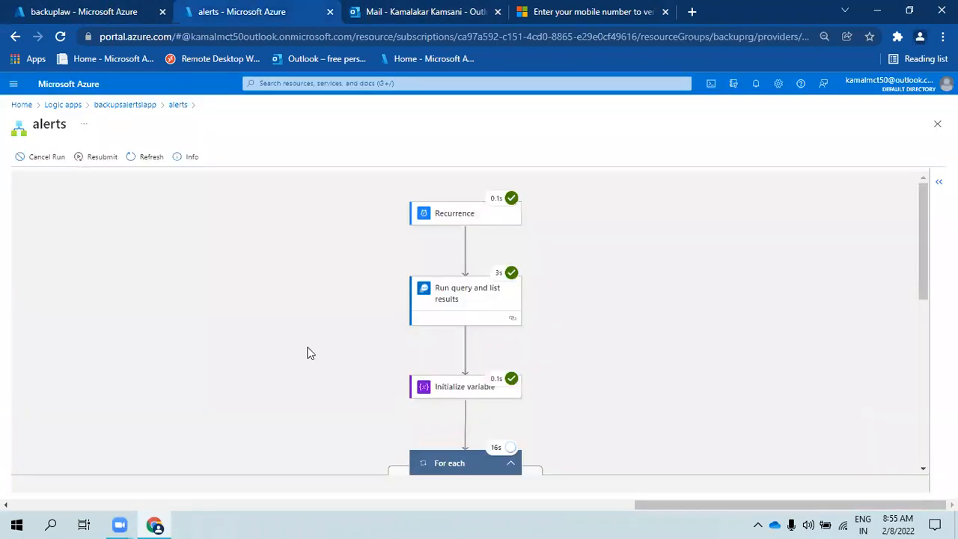
- Inspect the query step's output, finding the Success and UserErrorBackupOperationInProgress failure codes
left_click(456, 303)
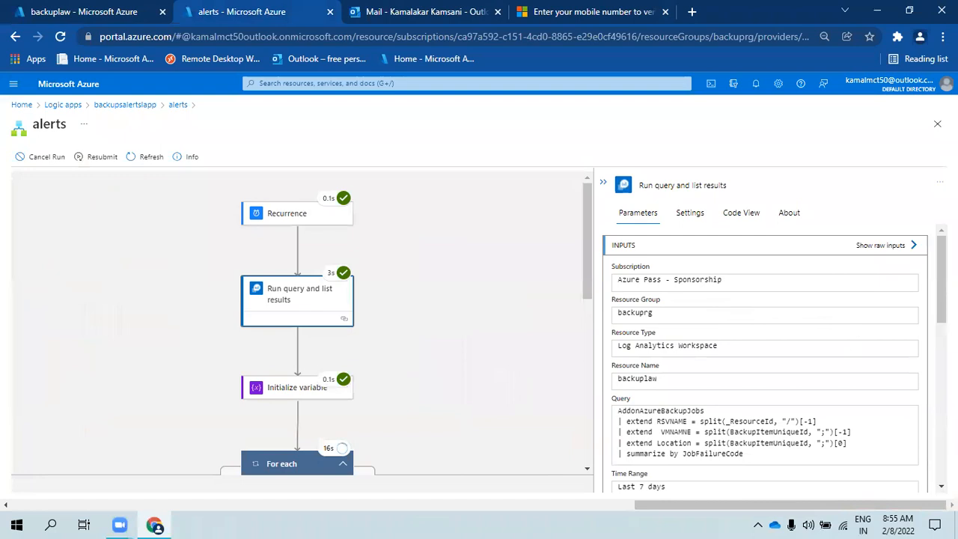
scroll(931, 428, "down", 10)
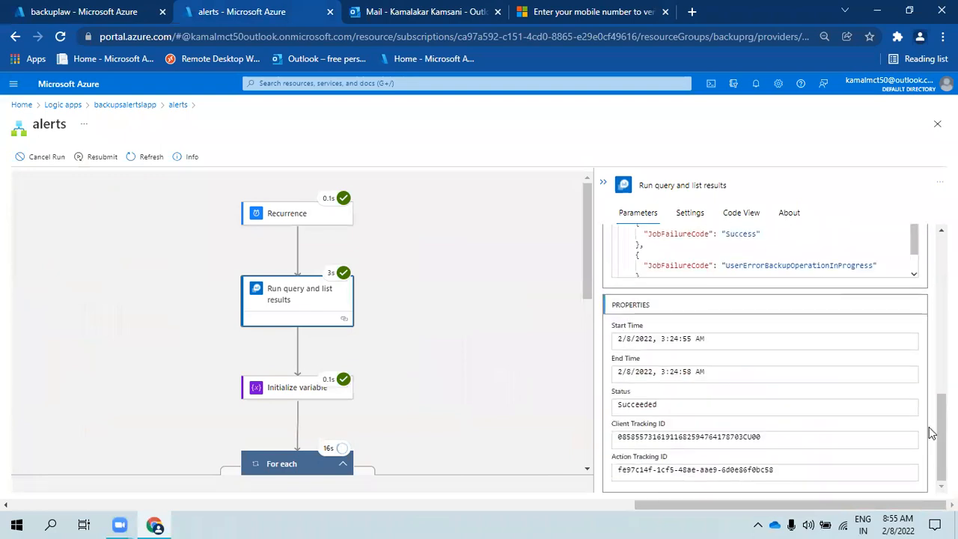
left_click_drag(726, 265, 833, 274)
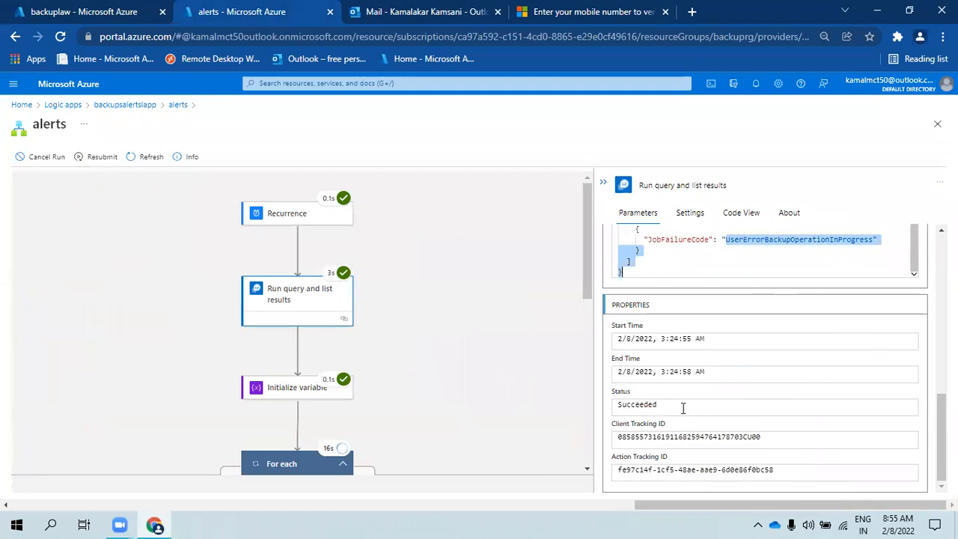
scroll(704, 401, "up", 3)
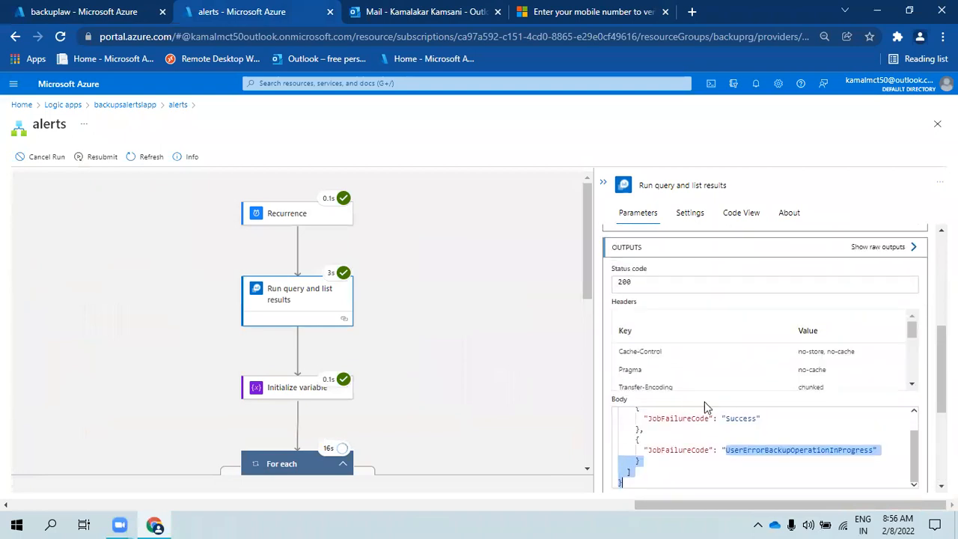
scroll(791, 428, "down", 1)
left_click(741, 349)
double_click(741, 348)
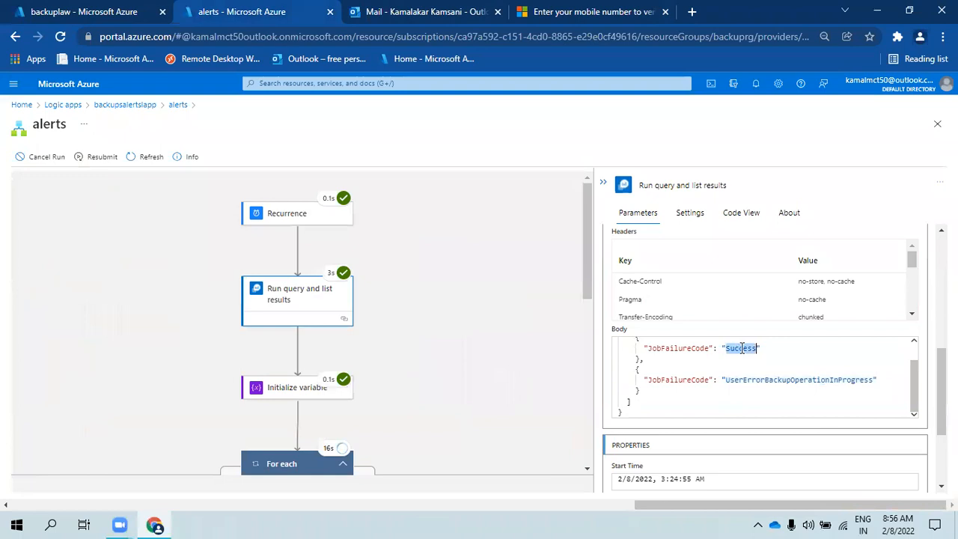
double_click(690, 381)
double_click(758, 382)
left_click(690, 380)
- Collapse the step details and scroll down to the 2-iteration For each loop
scroll(391, 374, "down", 3)
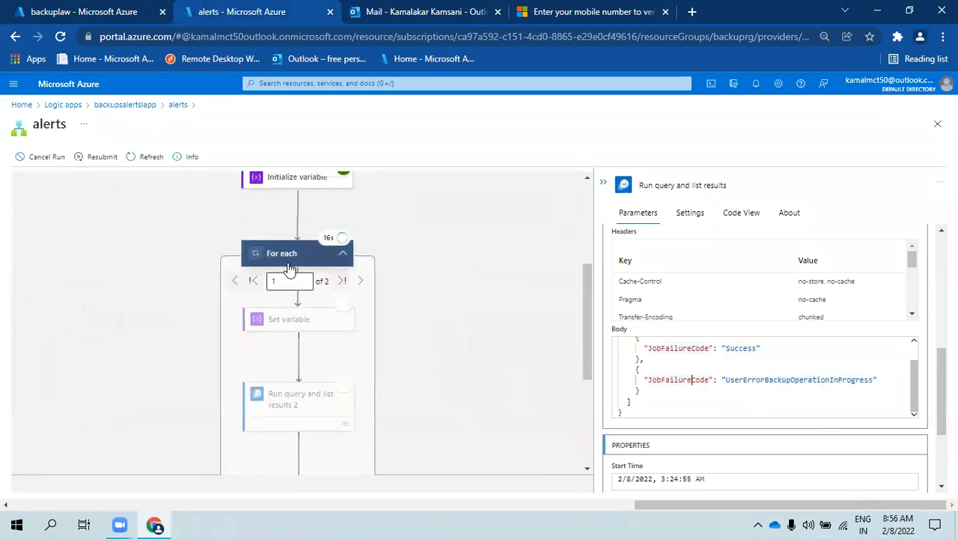
scroll(594, 264, "up", 1)
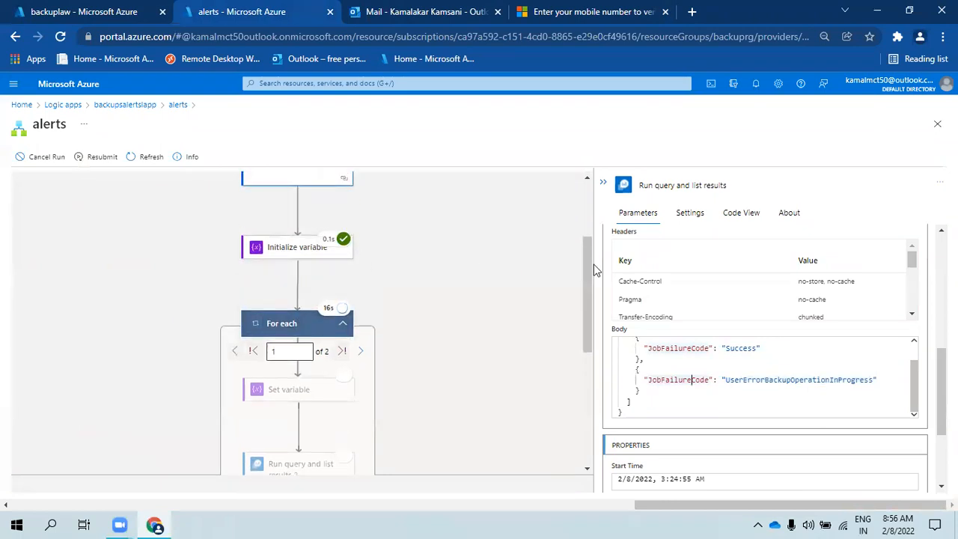
scroll(576, 251, "up", 1)
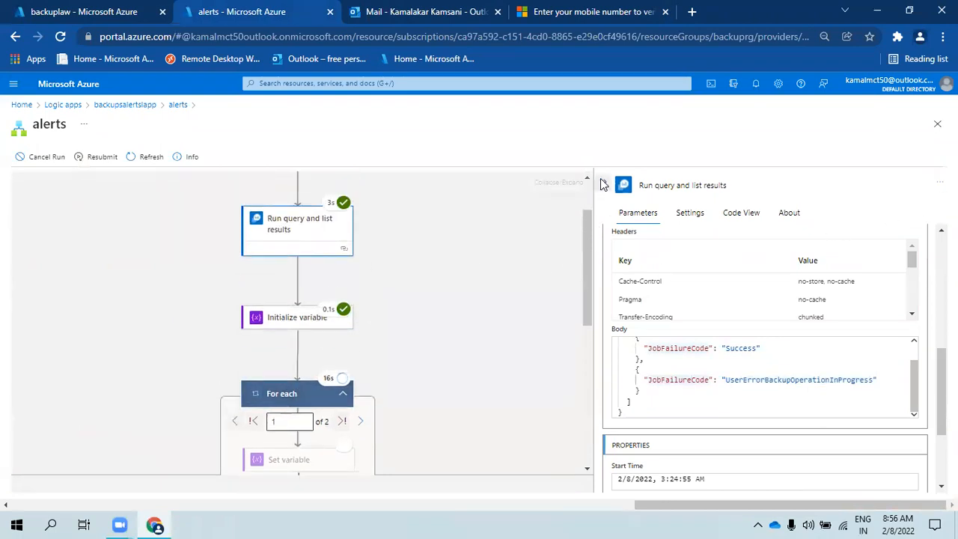
left_click(603, 182)
scroll(465, 378, "down", 2)
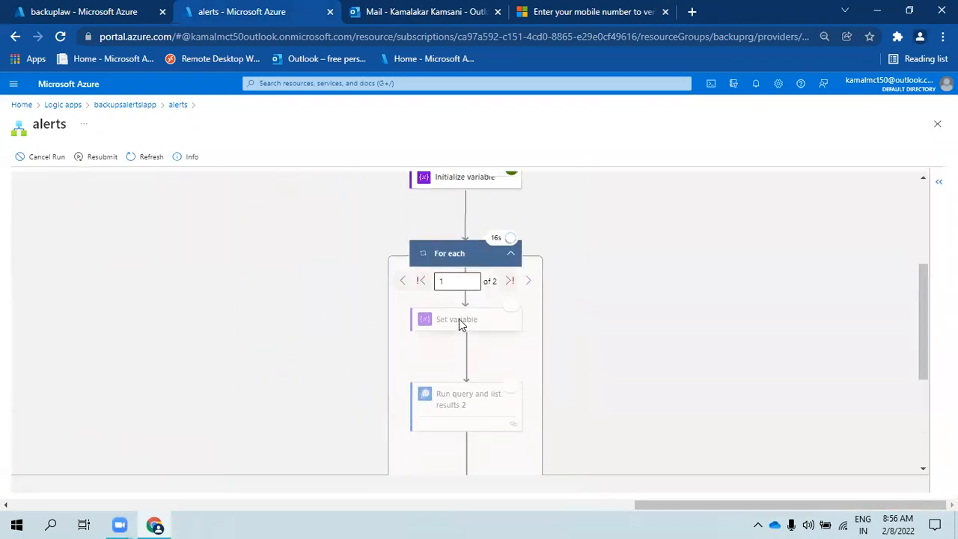
- Inspect the Set variable and Run query and list results 2 steps, including settings and code view
left_click(459, 319)
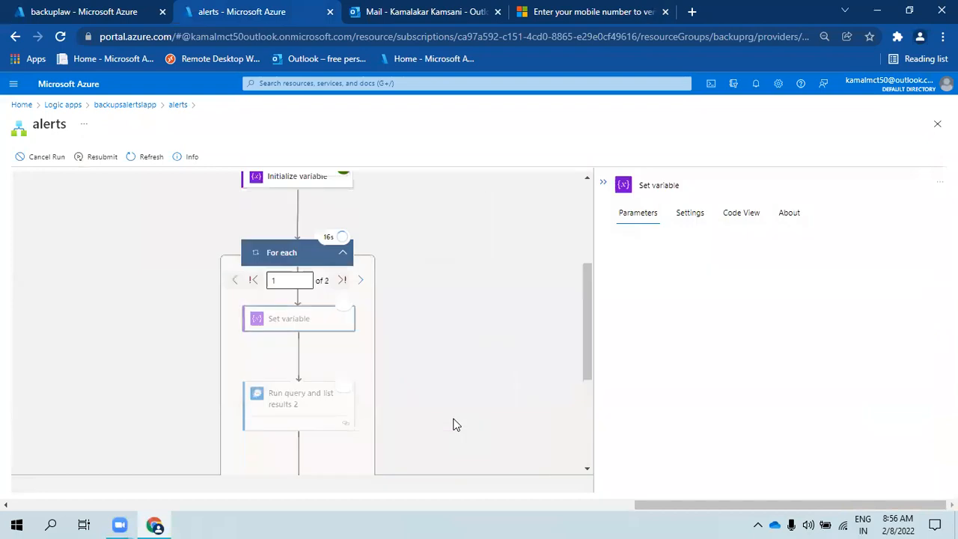
left_click(310, 402)
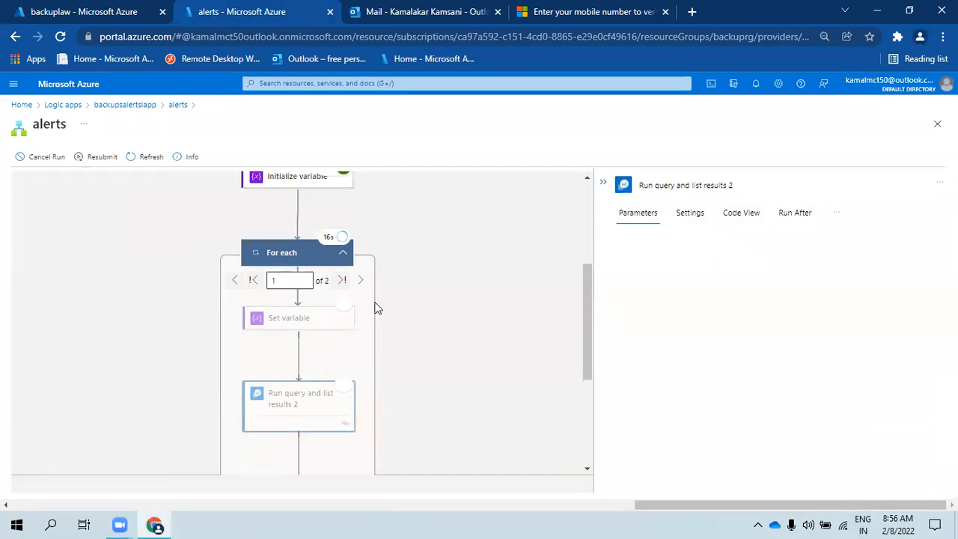
left_click(692, 217)
left_click(654, 215)
left_click(745, 216)
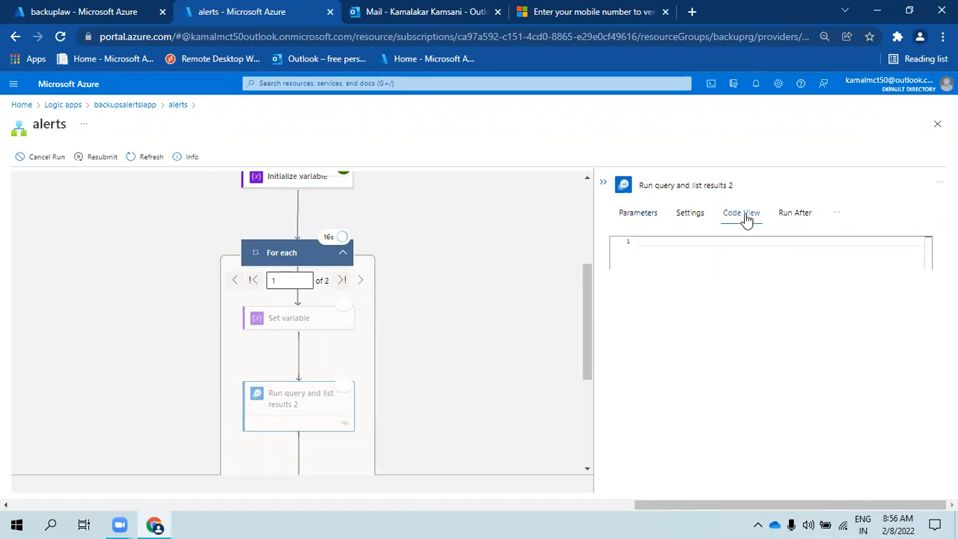
scroll(797, 352, "down", 2)
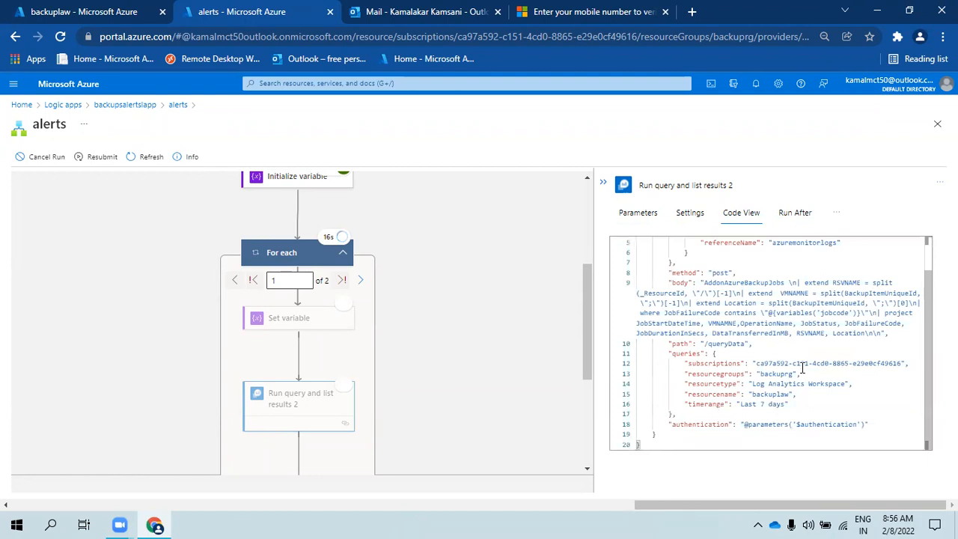
scroll(297, 397, "down", 3)
- Check the Send an email (V2) step and the failed For each loop, then return to the alerts overview
left_click(299, 374)
scroll(323, 315, "up", 3)
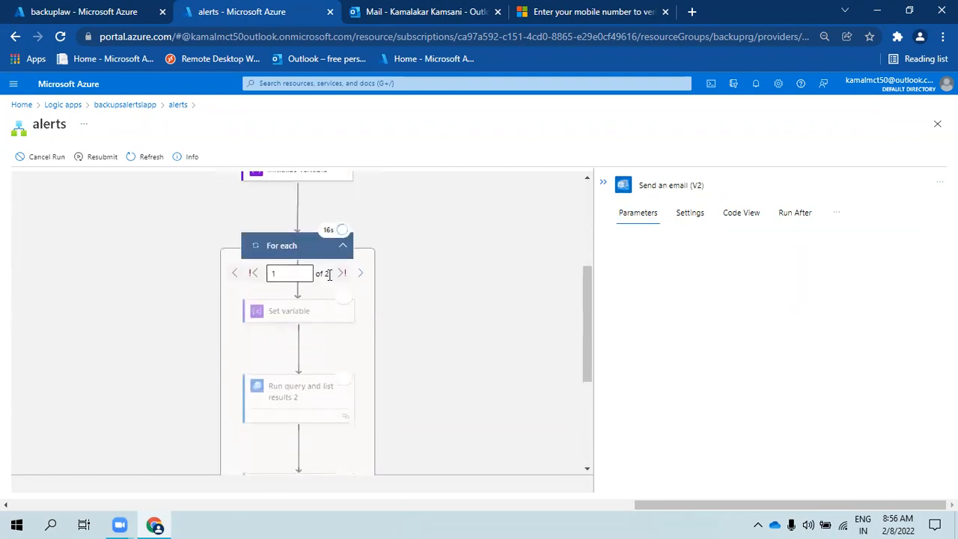
left_click(258, 243)
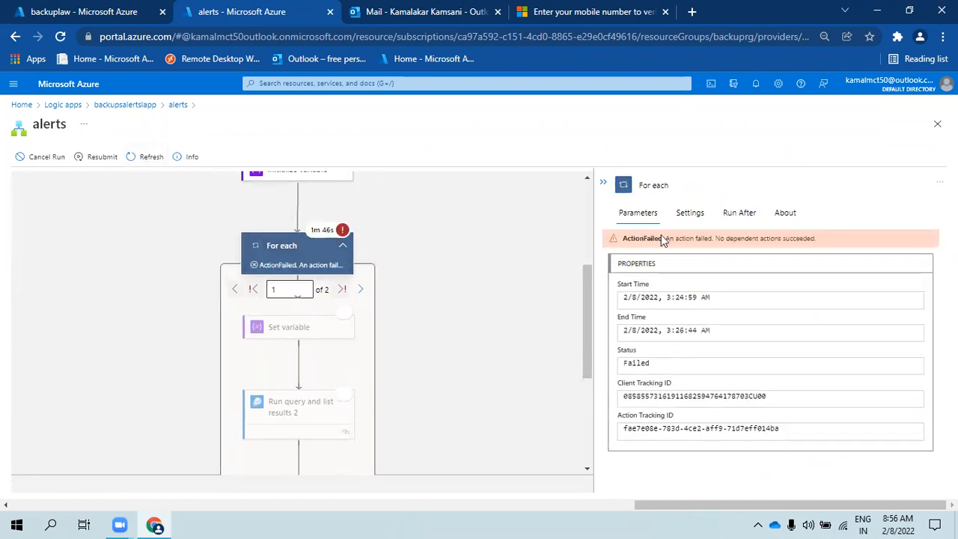
left_click(179, 105)
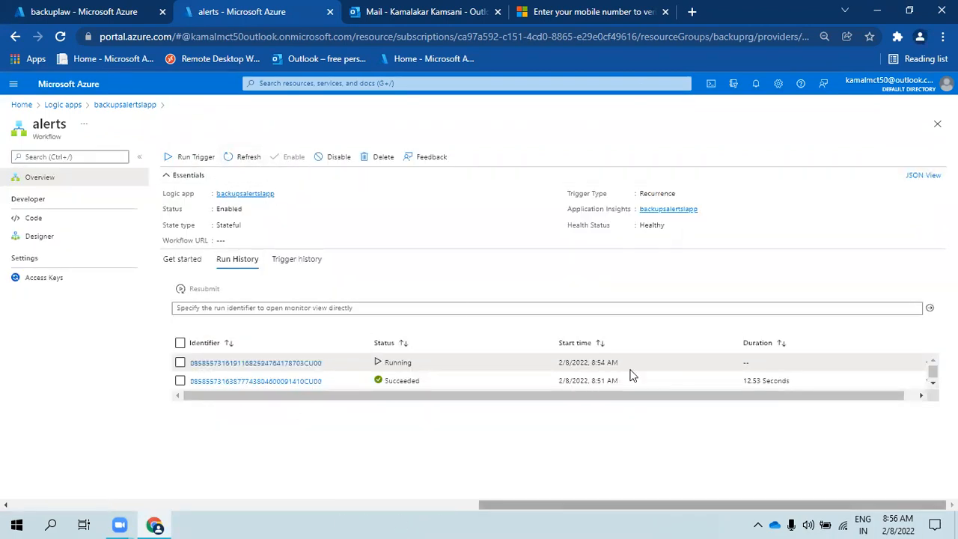
- Refresh run history, open the failed run, and inspect Set variable in the For each loop's iteration 2
left_click(238, 160)
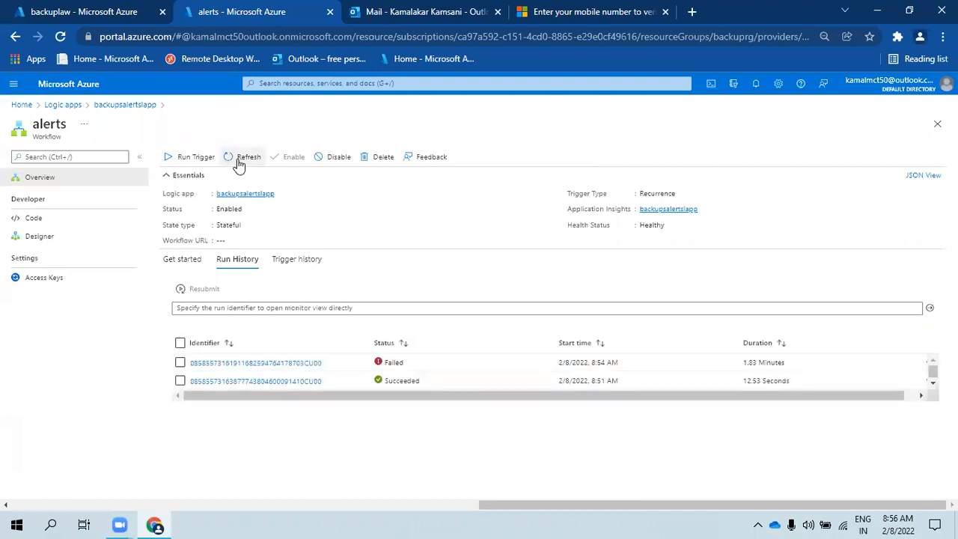
left_click(307, 364)
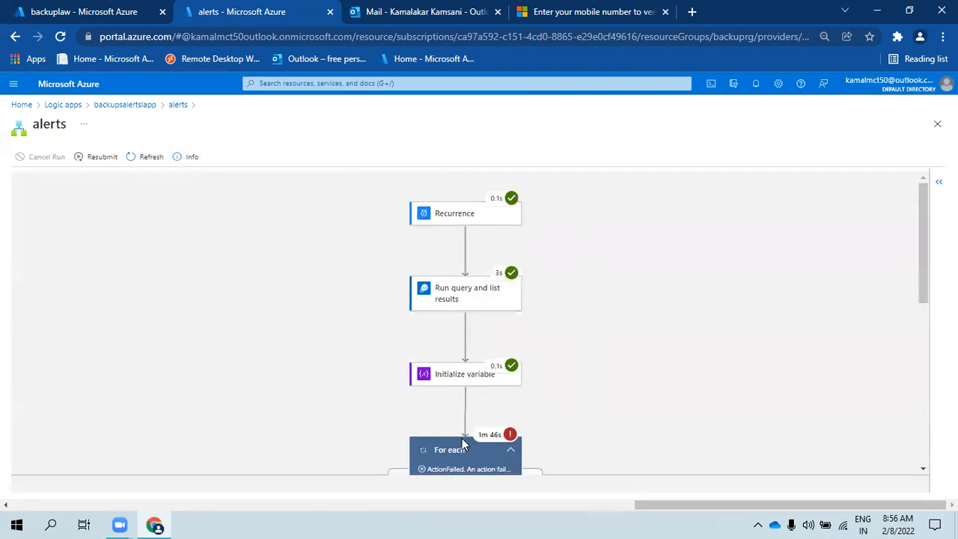
scroll(458, 438, "down", 3)
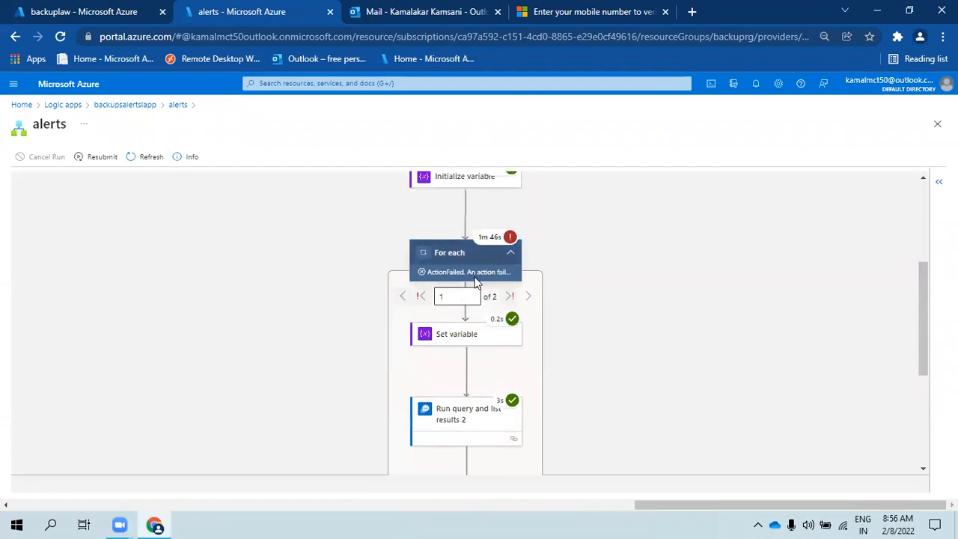
left_click(487, 271)
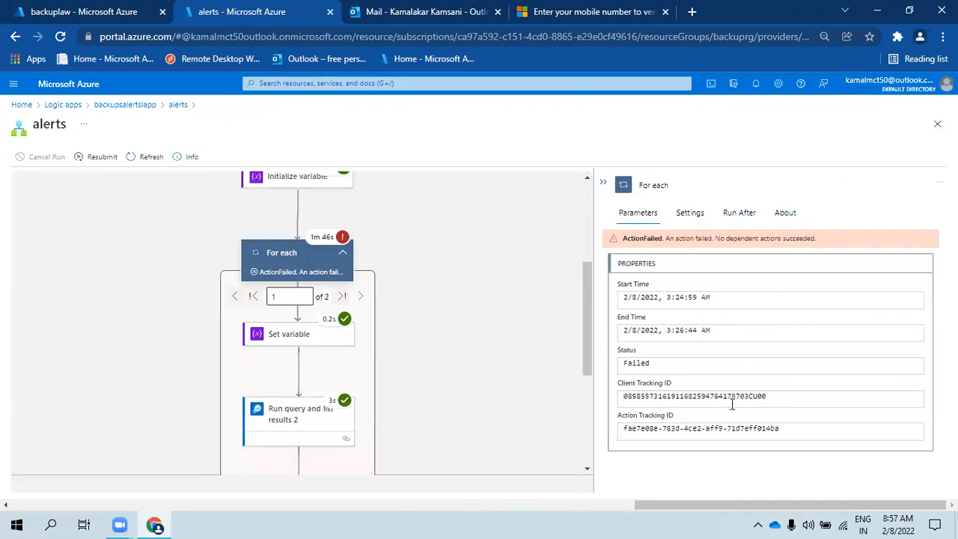
left_click(360, 297)
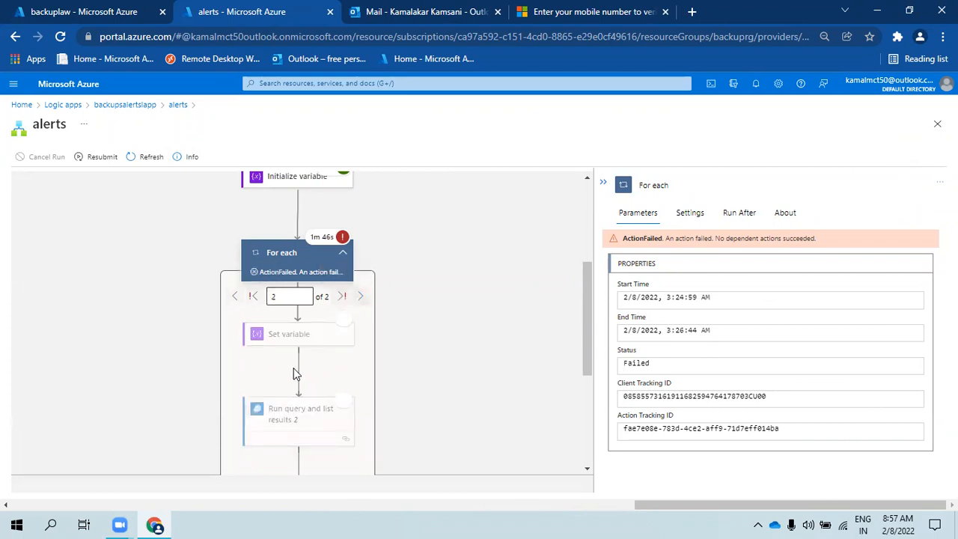
left_click(298, 342)
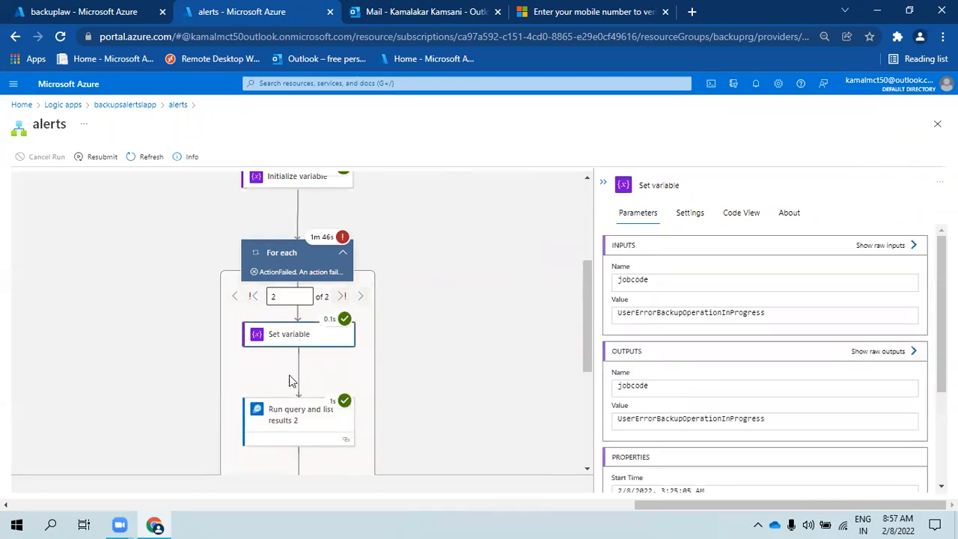
scroll(711, 362, "down", 3)
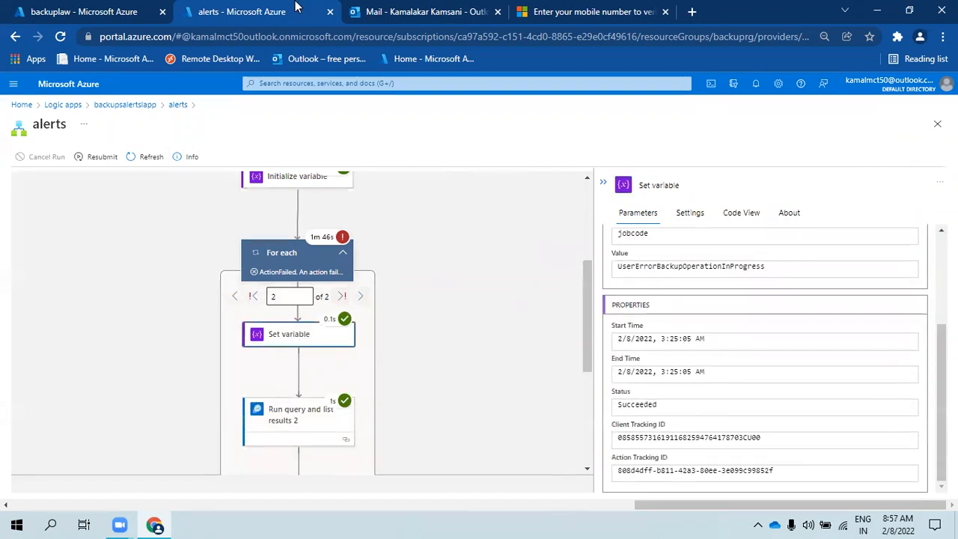
- Check the latest backup-failure email in Outlook, glance at the other tabs, and return to the run
left_click(447, 9)
left_click(271, 266)
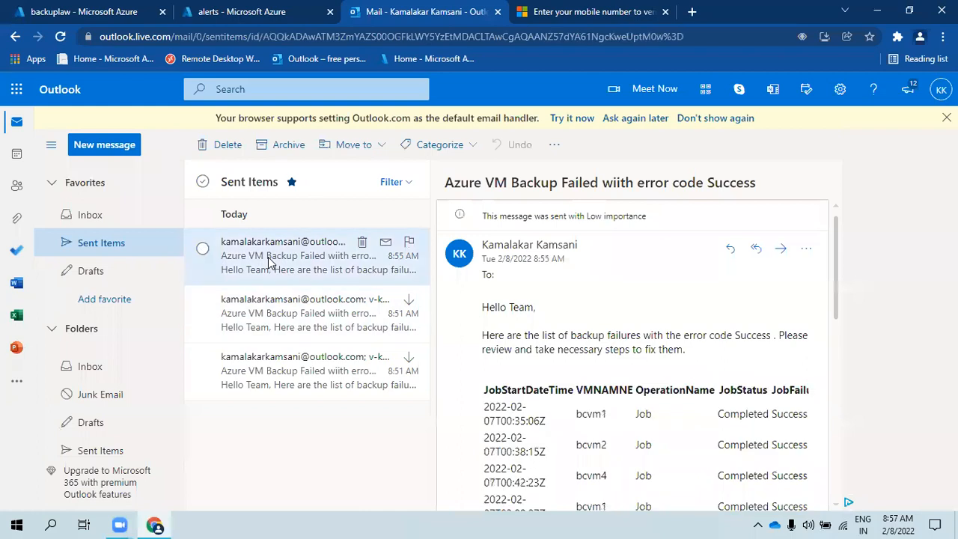
left_click(101, 219)
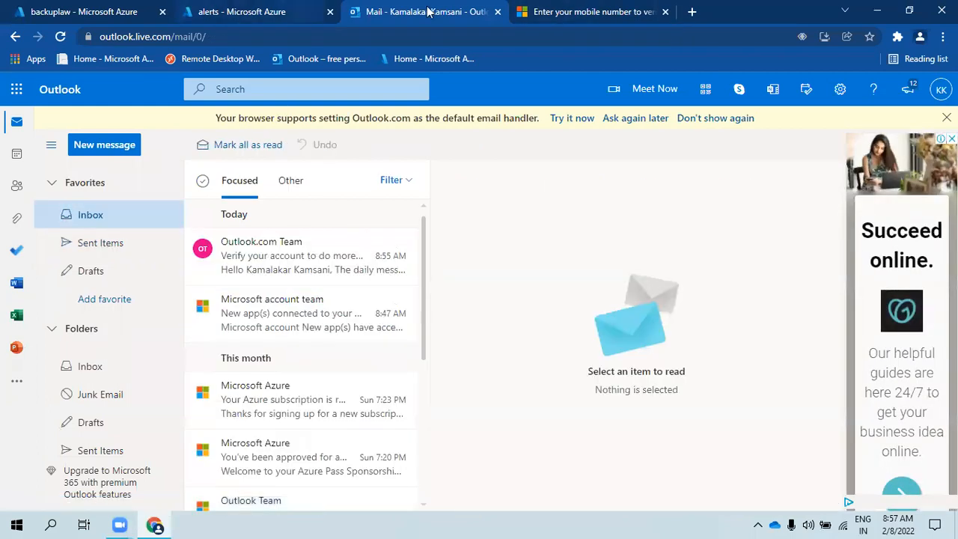
left_click(599, 8)
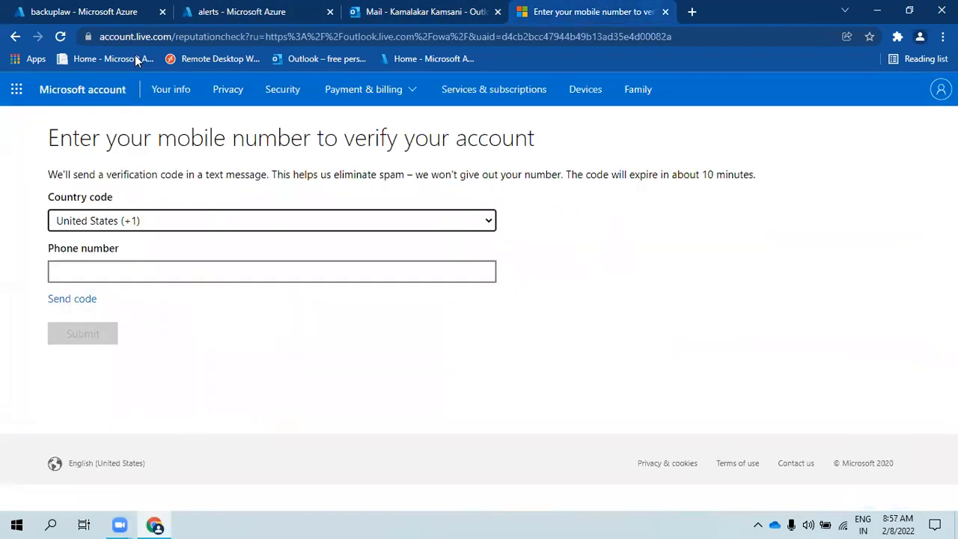
left_click(95, 14)
left_click(224, 6)
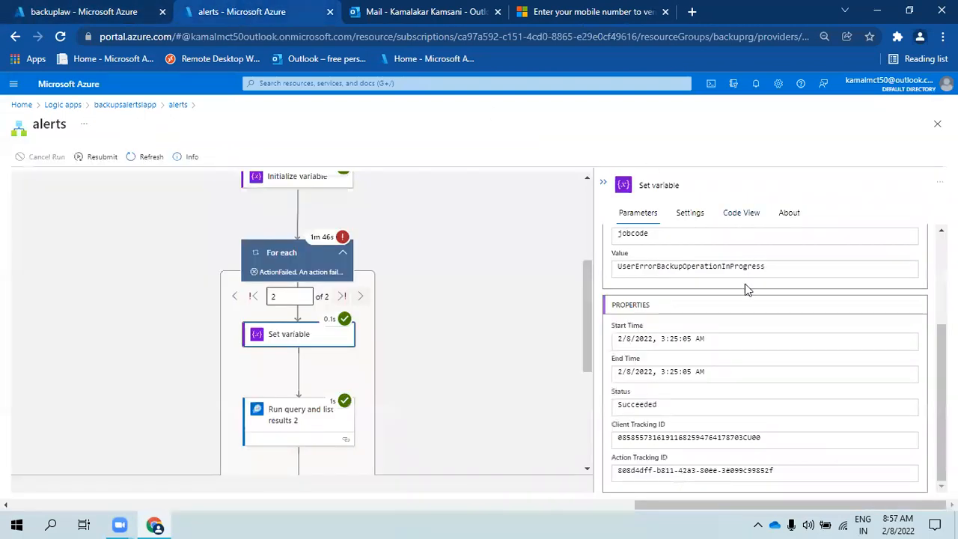
- Select the UserErrorBackupOperationInProgress jobcode and mark JobStatus Failed in Run query 2's output
left_click_drag(788, 269, 618, 267)
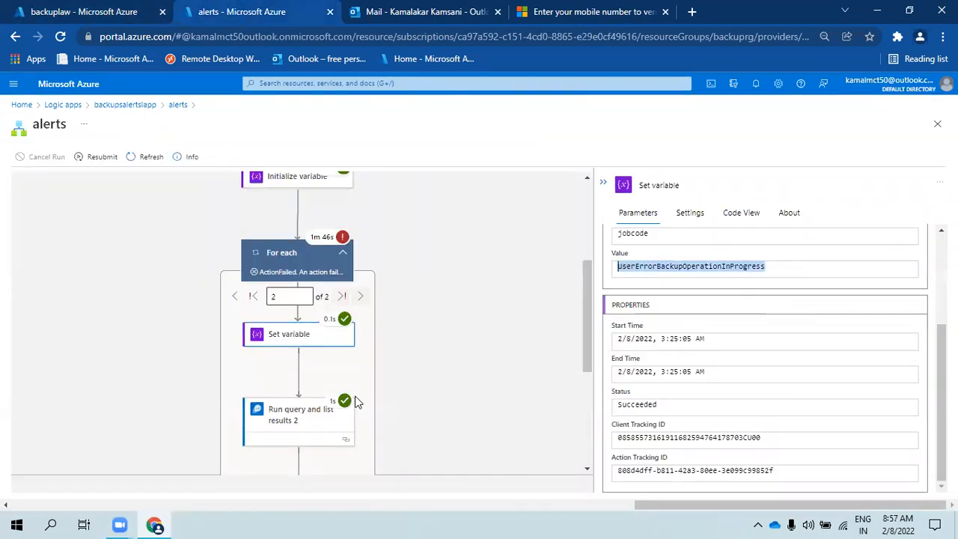
scroll(727, 278, "up", 2)
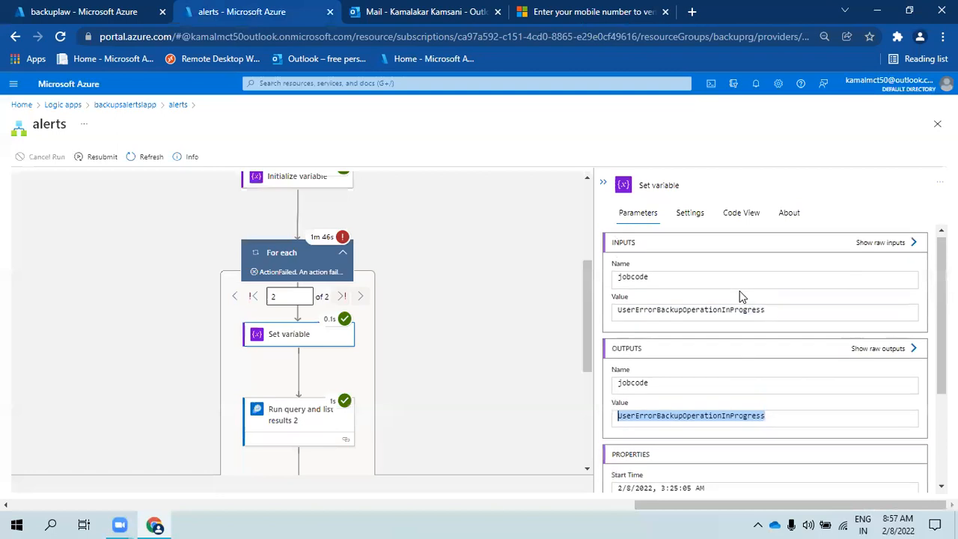
scroll(718, 407, "down", 2)
scroll(719, 406, "up", 2)
scroll(718, 406, "down", 2)
left_click(289, 417)
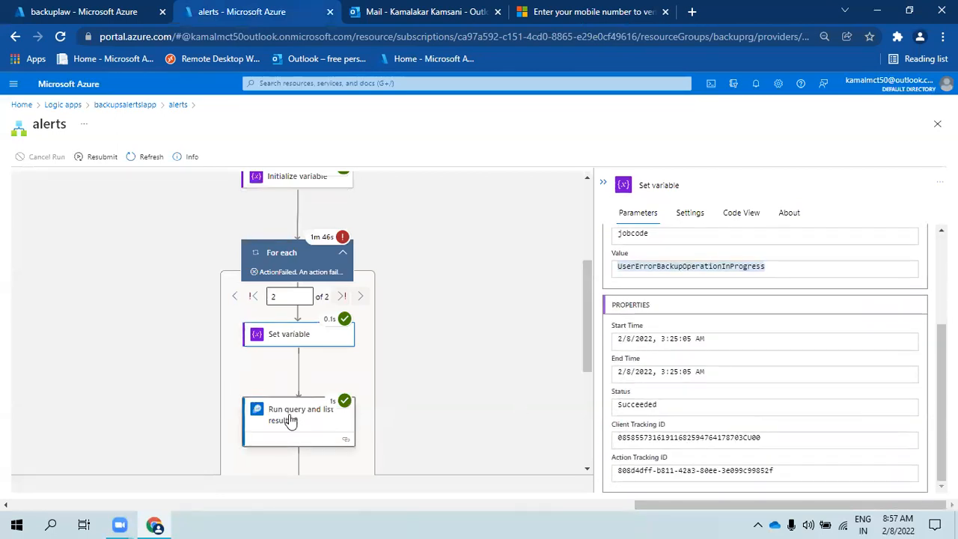
scroll(898, 374, "down", 3)
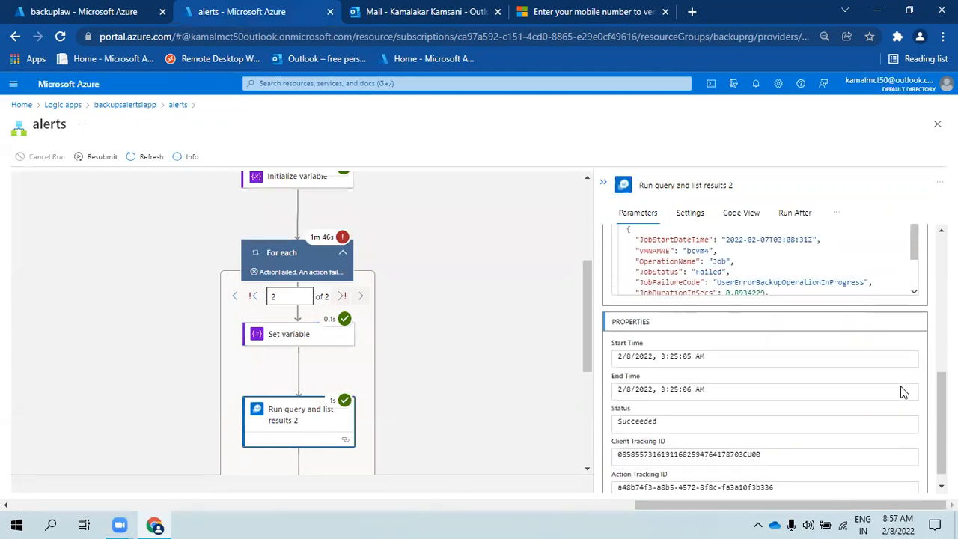
left_click(832, 275)
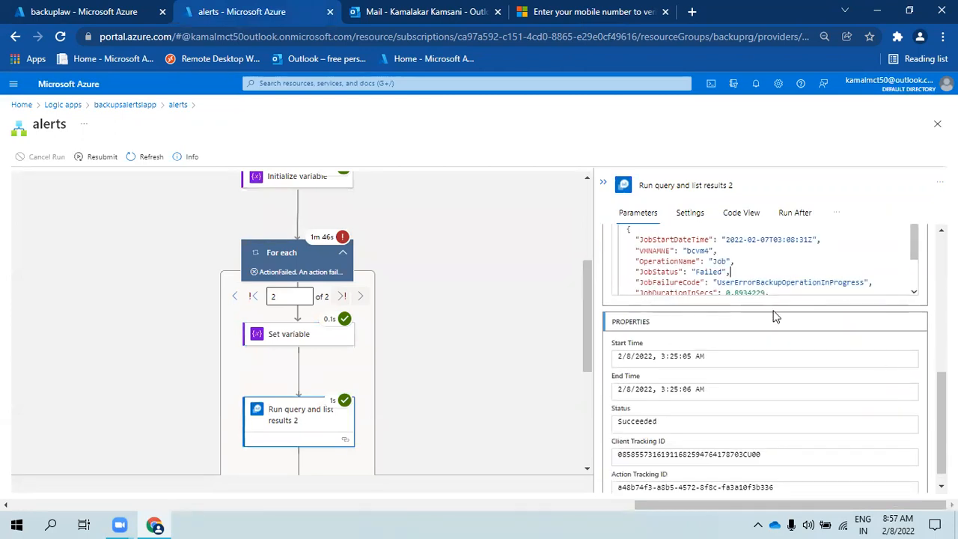
scroll(306, 419, "down", 3)
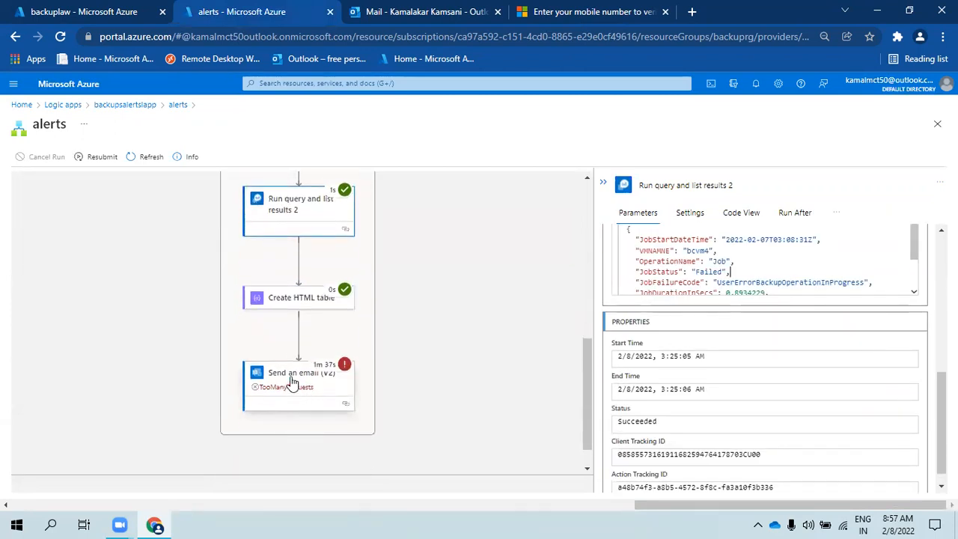
- Inspect the Send an email (V2) step's 429 too-many-requests error
left_click(292, 382)
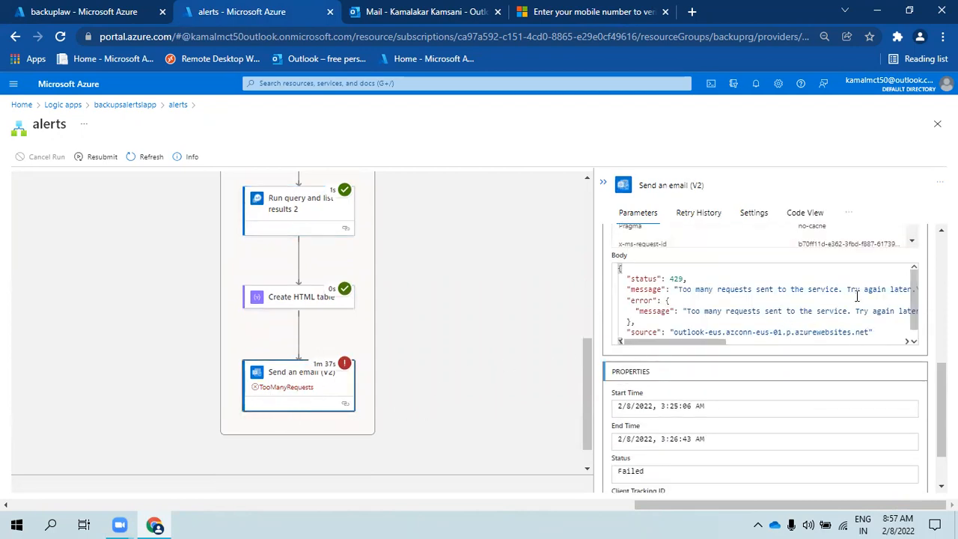
scroll(891, 324, "down", 3)
scroll(891, 324, "up", 5)
- Cycle through the Outlook, verification and Logs tabs, then return to the alerts workflow overview
left_click(427, 12)
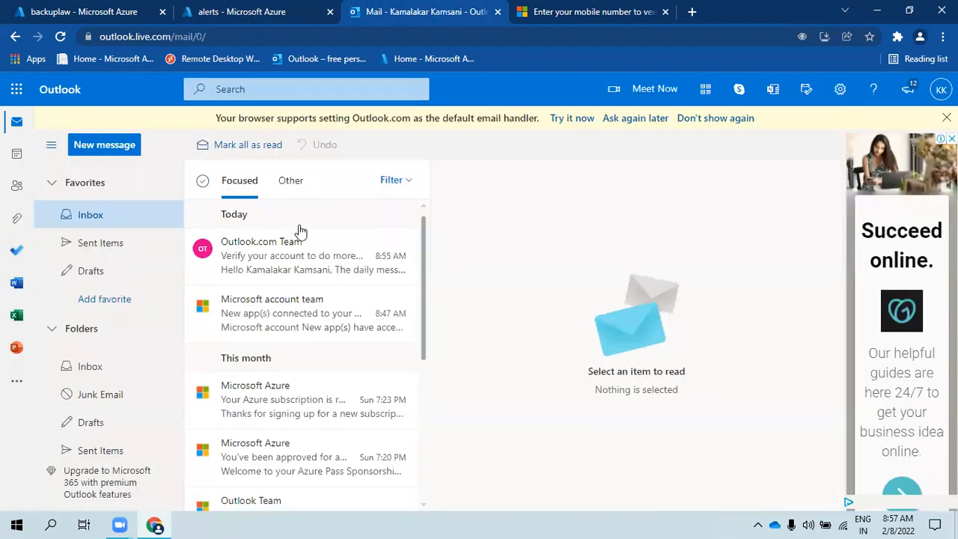
left_click(566, 7)
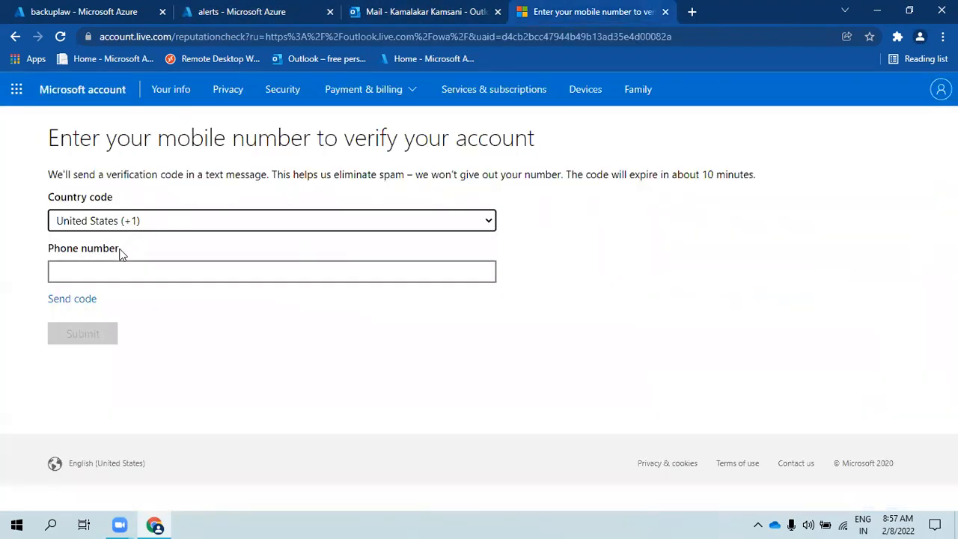
left_click(83, 9)
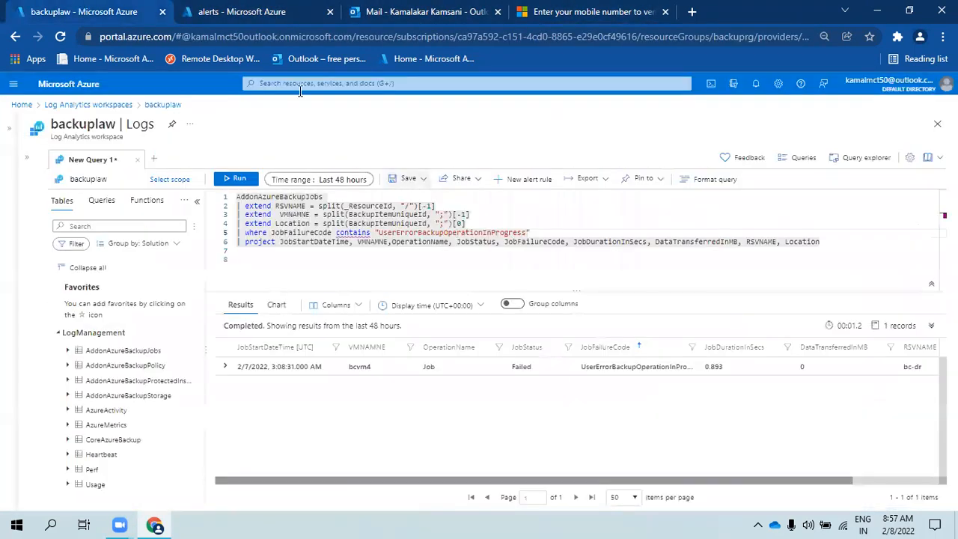
left_click(256, 7)
scroll(300, 272, "up", 5)
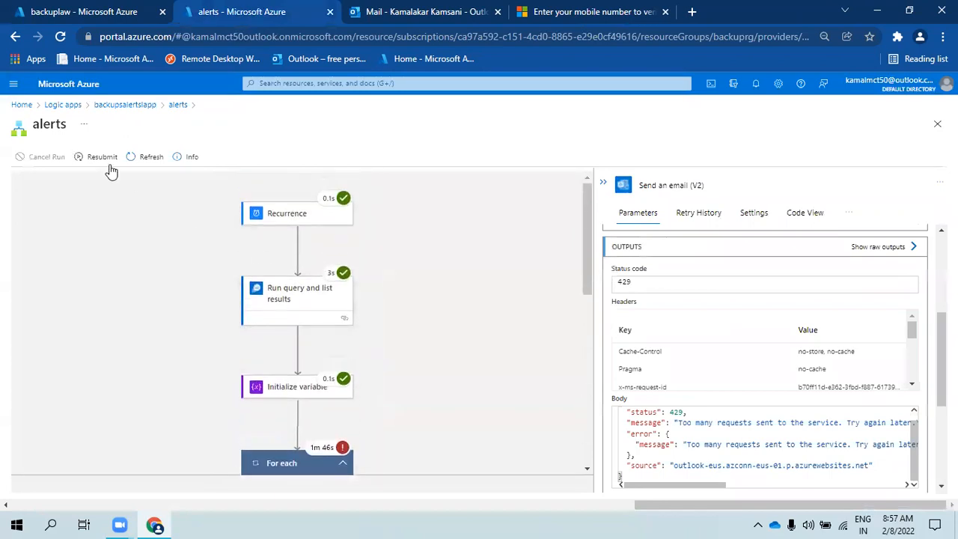
left_click(175, 106)
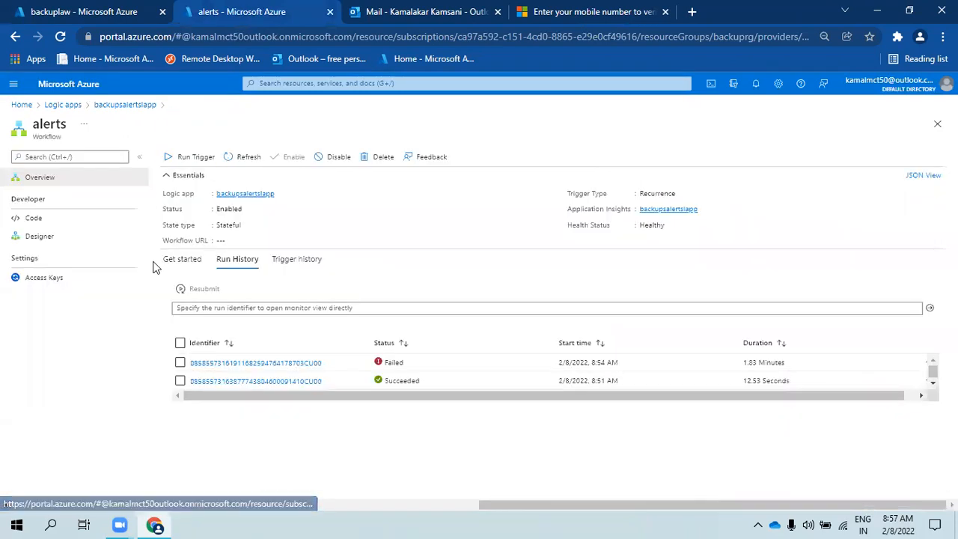
- Open the alerts workflow in the designer and scroll through its actions
left_click(40, 238)
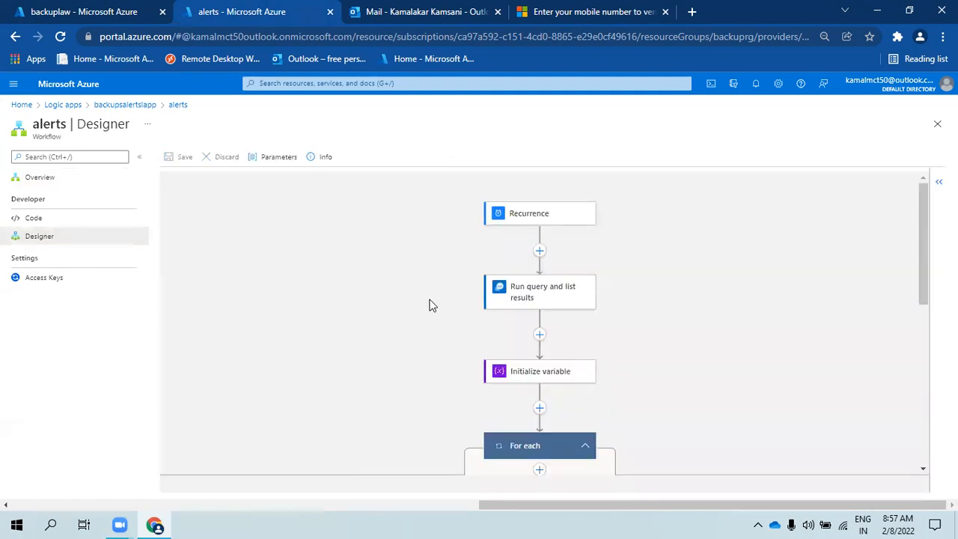
scroll(574, 430, "down", 8)
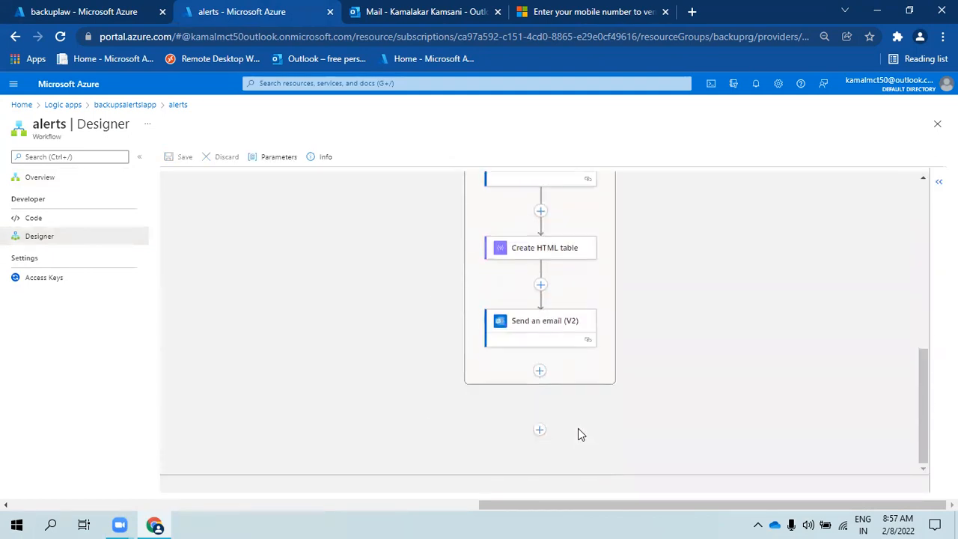
scroll(528, 333, "up", 5)
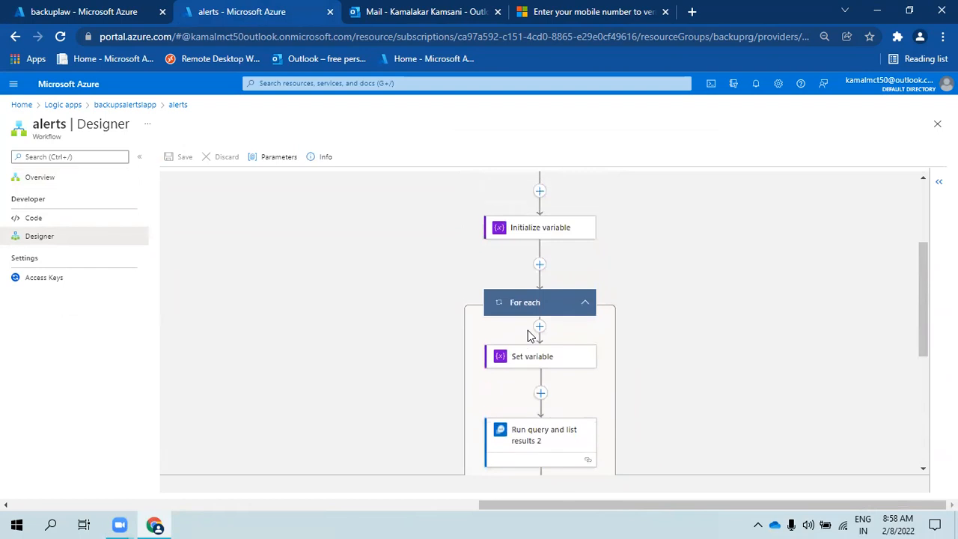
scroll(528, 335, "up", 2)
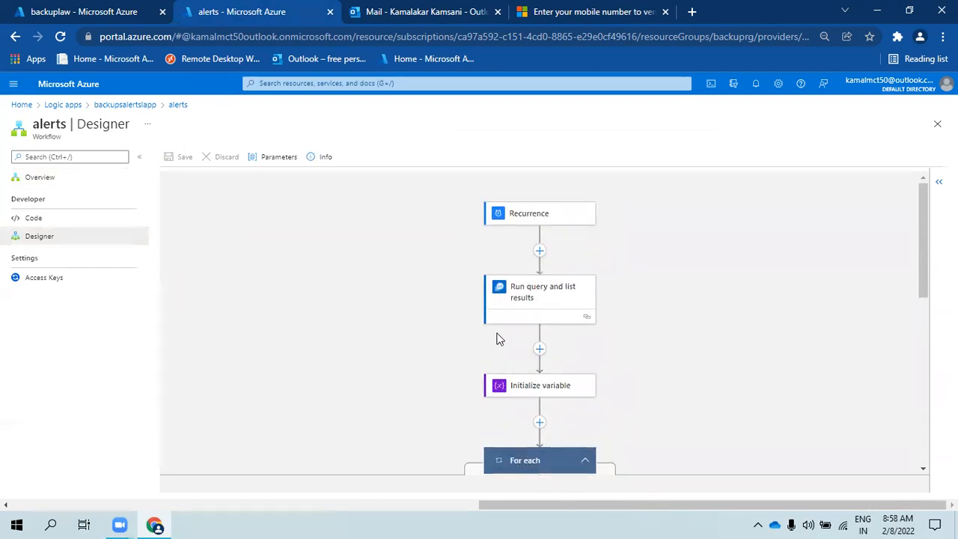
scroll(610, 354, "down", 5)
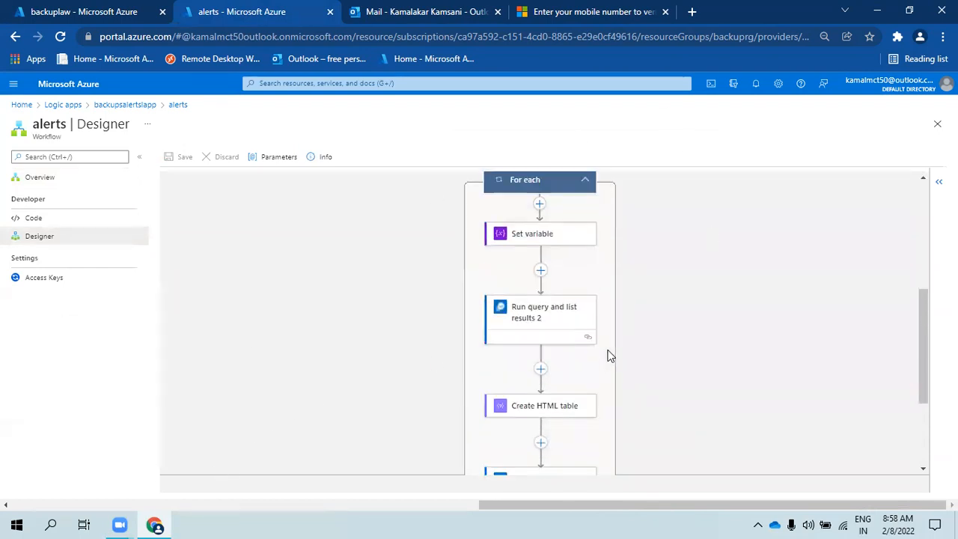
scroll(610, 356, "down", 1)
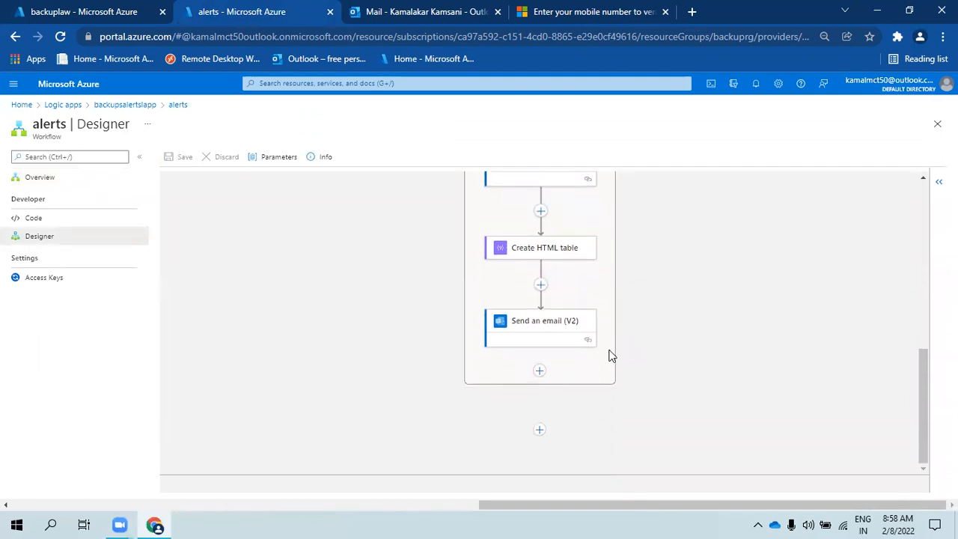
scroll(610, 356, "up", 1)
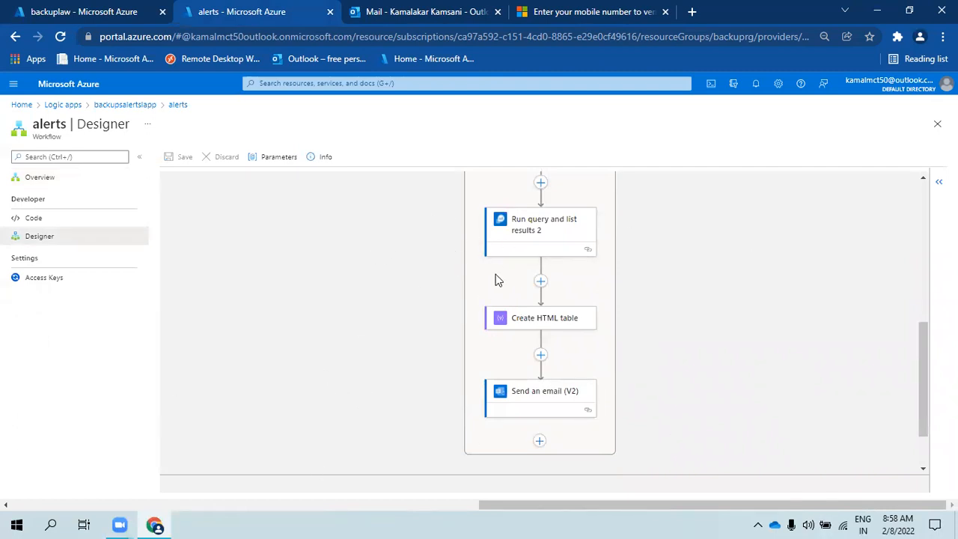
scroll(464, 337, "up", 10)
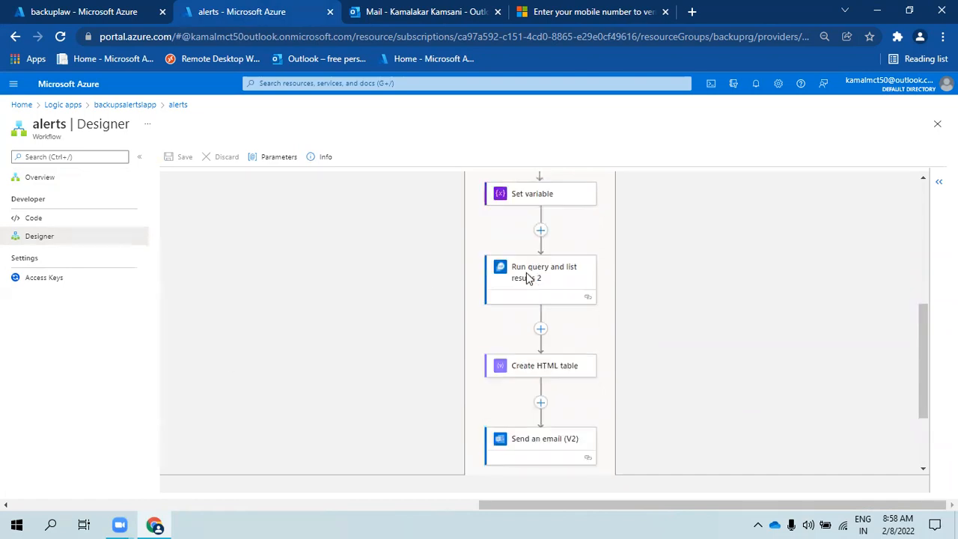
- Close the designer, reopen the alerts workflow's Overview, then switch to the backuplaw Logs tab
left_click(177, 109)
left_click(142, 109)
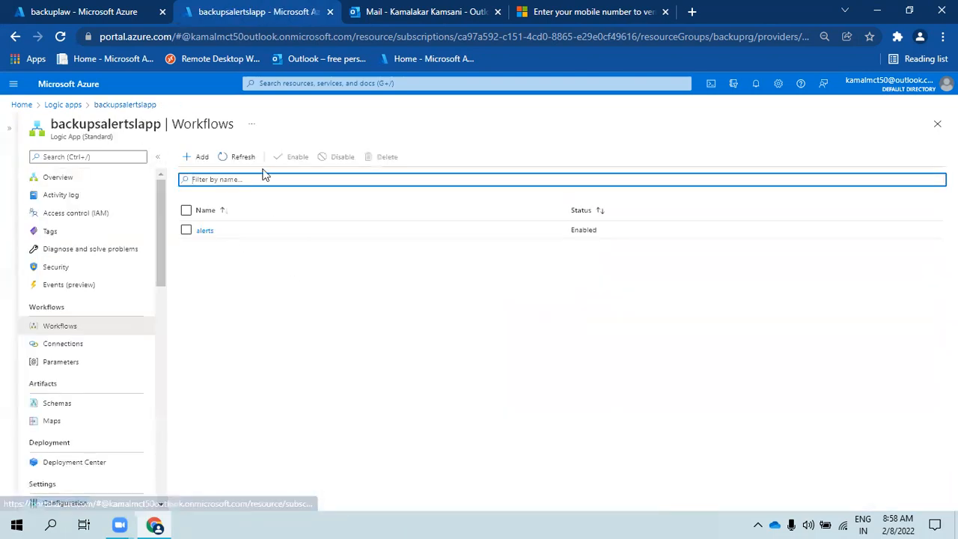
left_click(202, 232)
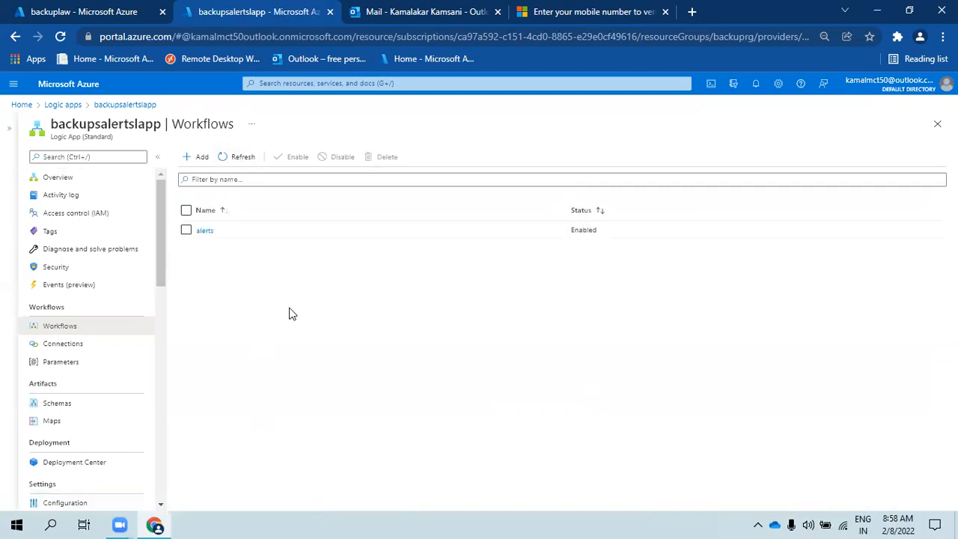
left_click(89, 185)
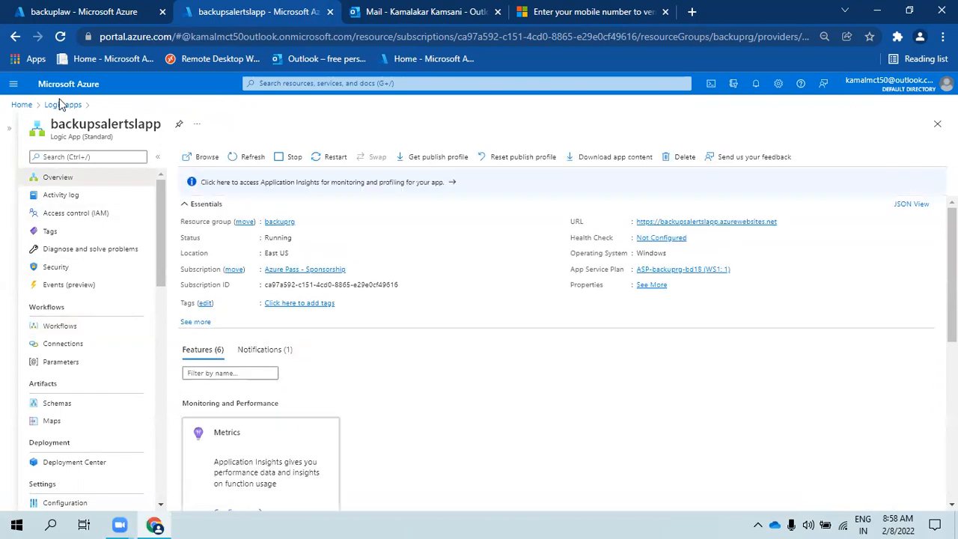
left_click(108, 12)
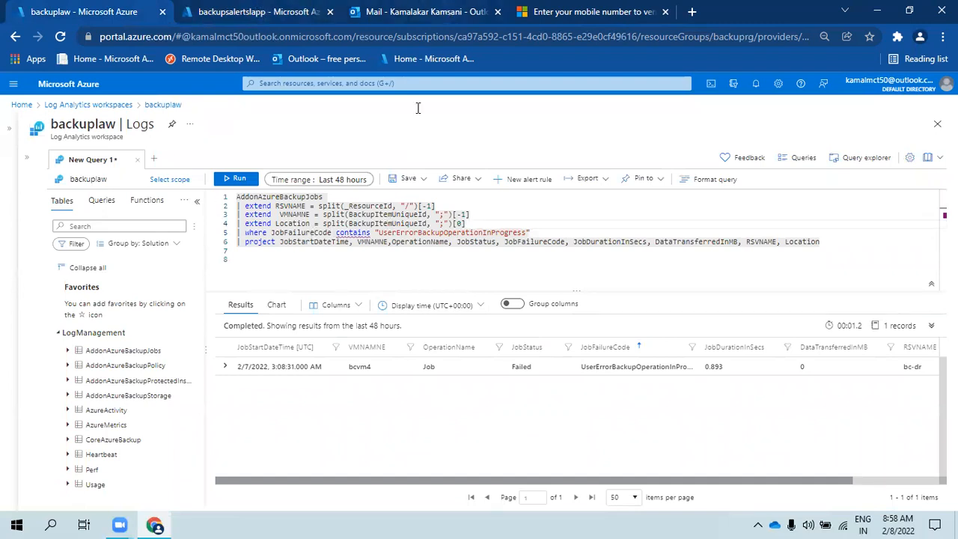
- Select the whole backup-job query, cancelling the Workbooks prompt so the query stays open
left_click(392, 262)
left_click_drag(849, 253, 142, 199)
key("ctrl+c")
left_click(33, 159)
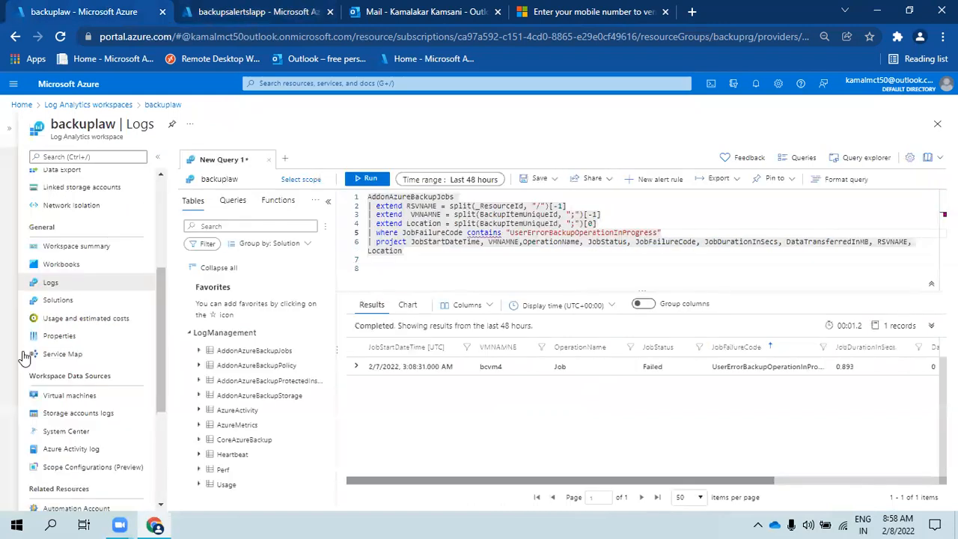
left_click(62, 268)
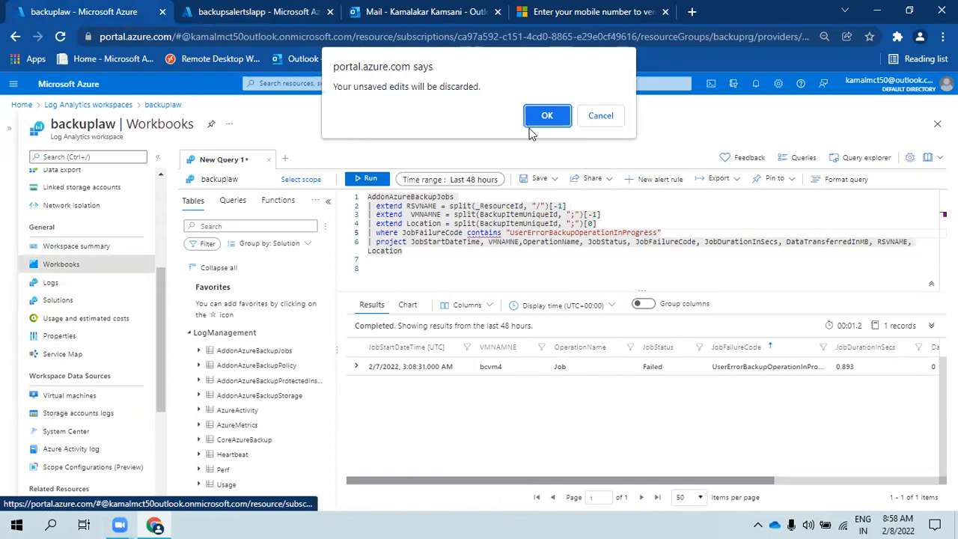
left_click(597, 116)
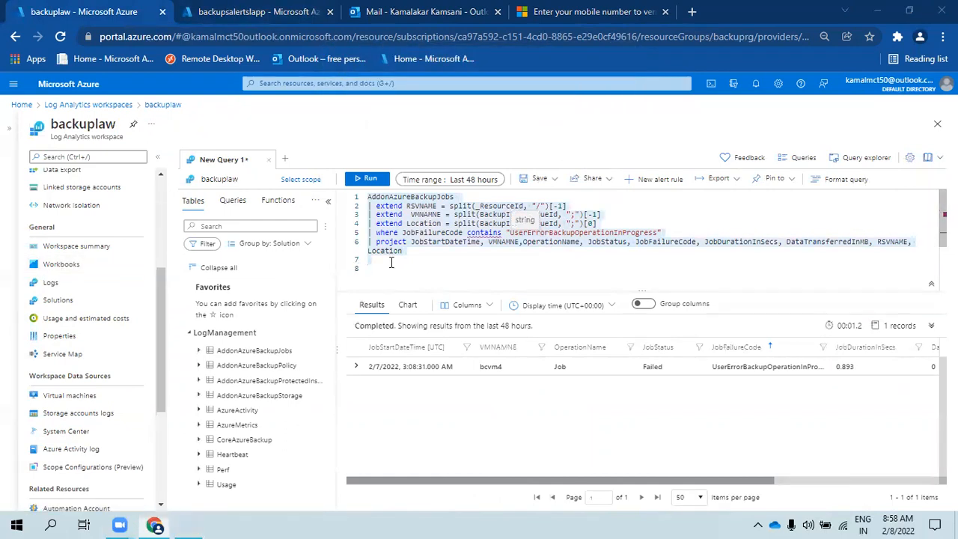
- Paste the query into a new Notepad document, then go back to the backupsalertslapp tab
key("super+r")
left_click(121, 480)
key("ctrl+v")
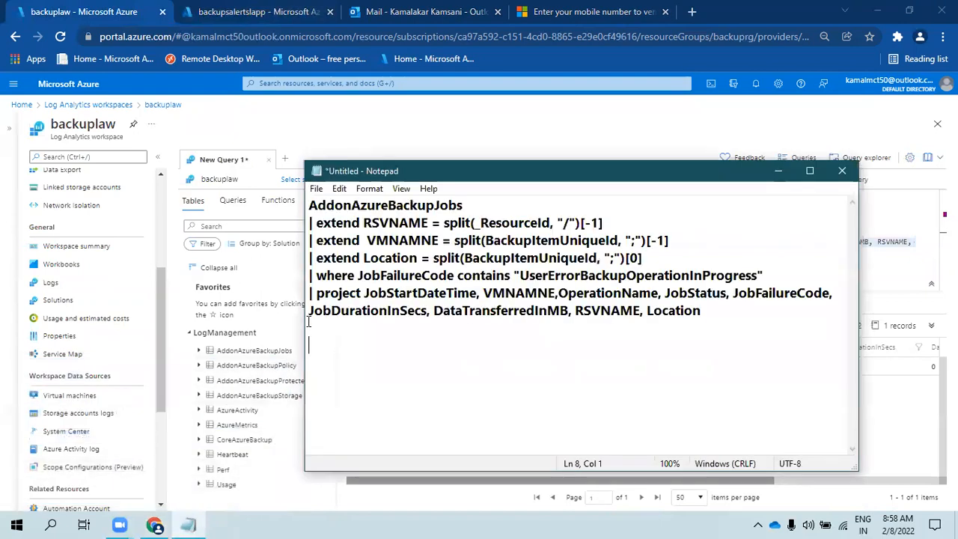
left_click(378, 124)
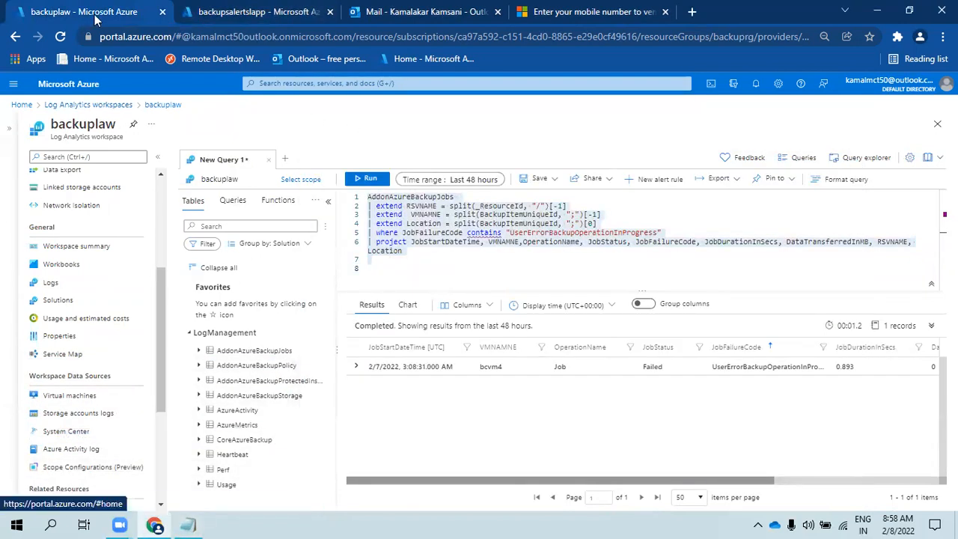
key("ctrl+Tab")
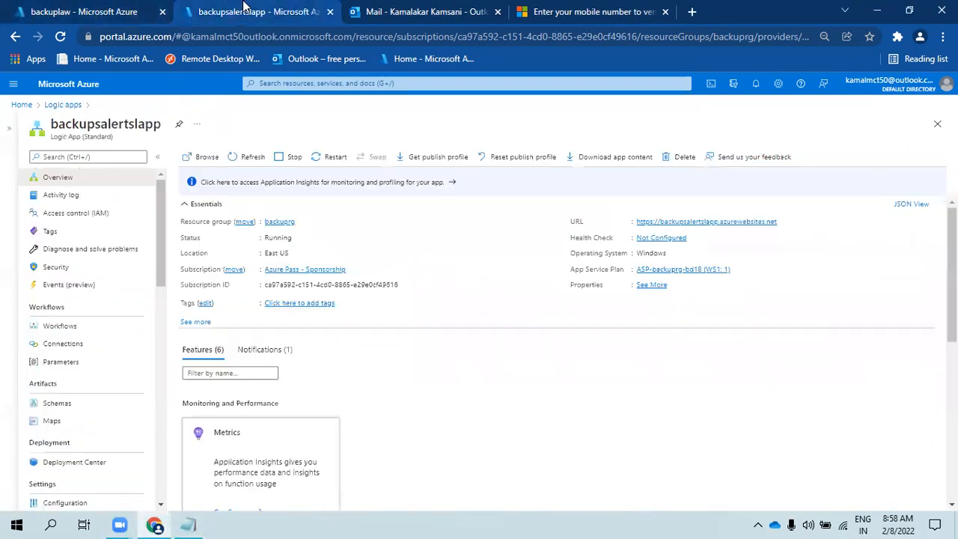
- From Azure home, open Recovery Services vaults > bc-dr > Backup Reports and expand the workspace list
left_click(69, 87)
left_click(550, 164)
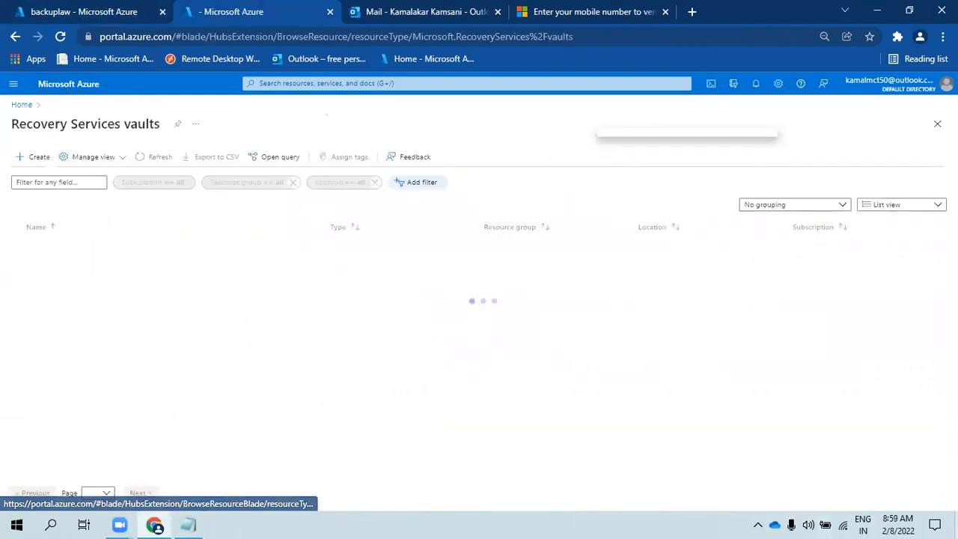
left_click(48, 248)
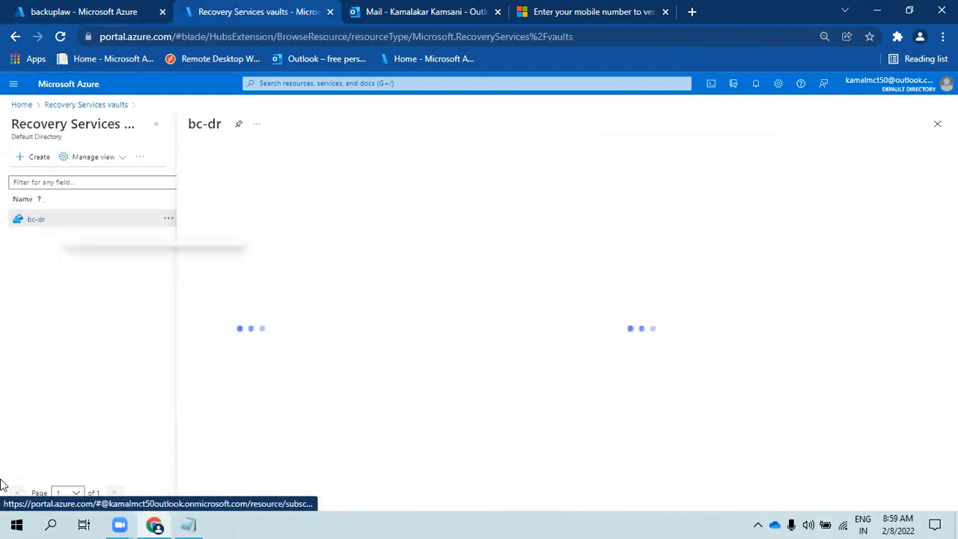
scroll(488, 442, "down", 1)
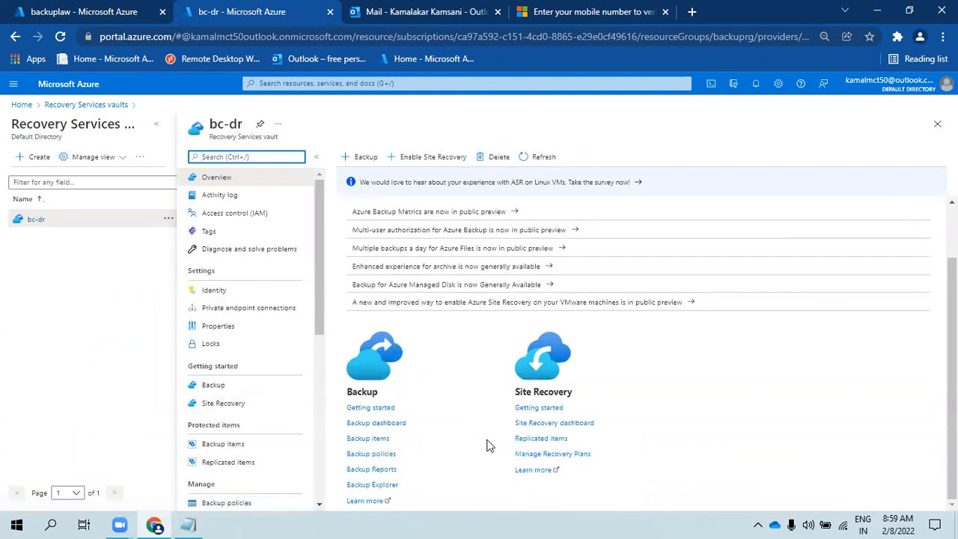
left_click(391, 469)
left_click(147, 258)
- Choose backuplaw as the Backup Reports workspace and view the Summary page
left_click(142, 275)
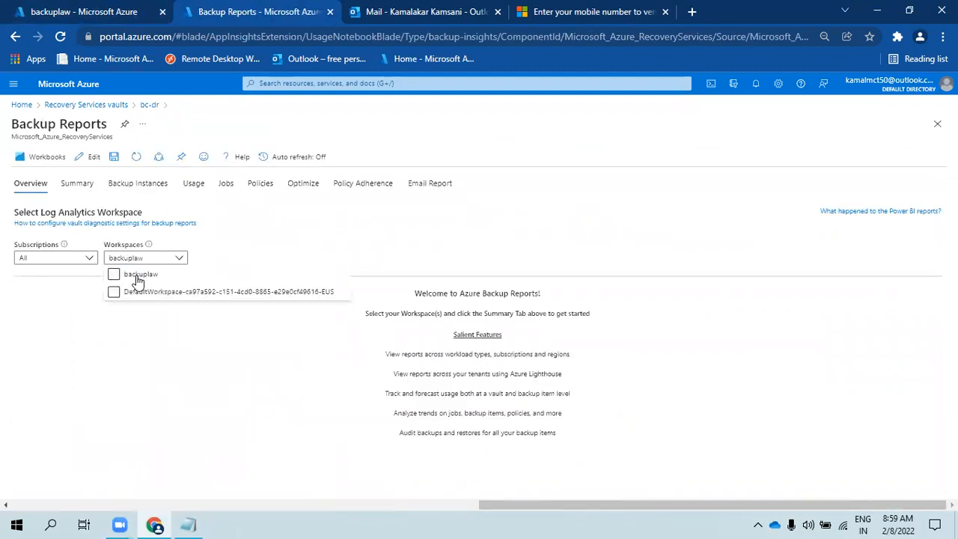
left_click(107, 336)
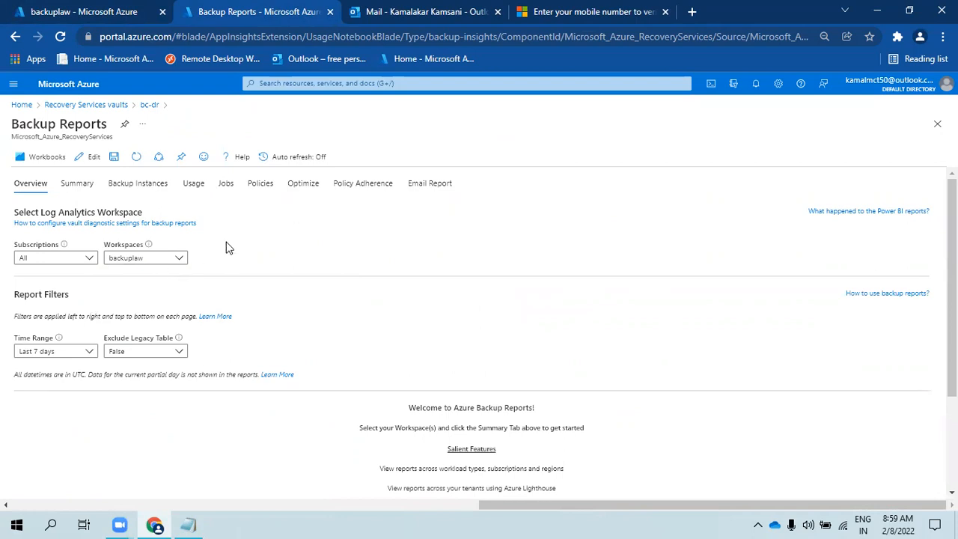
left_click(82, 185)
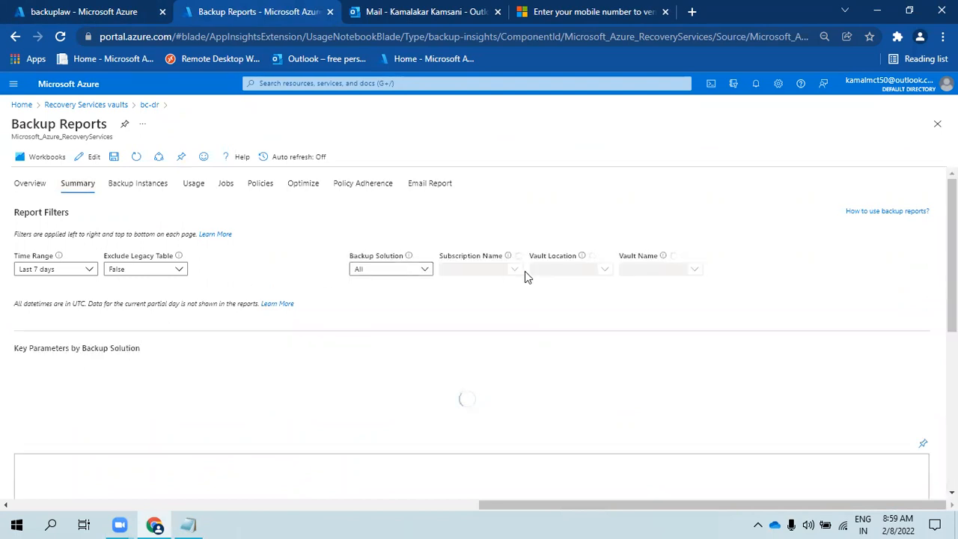
- Browse the Backup Instances, Usage, Jobs, Policies, Optimize and Policy Adherence reports, ending on Summary
left_click(140, 191)
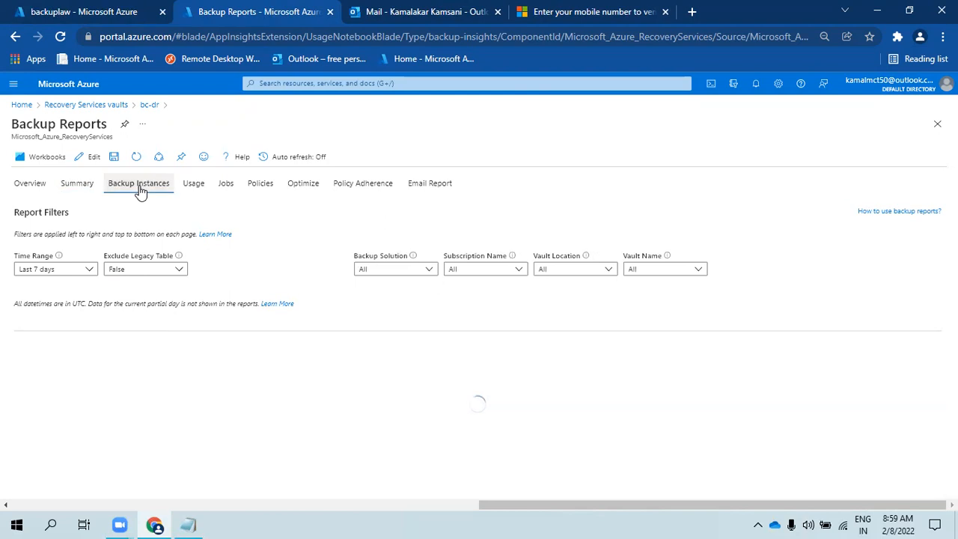
left_click(201, 188)
left_click(227, 188)
left_click(257, 187)
left_click(309, 187)
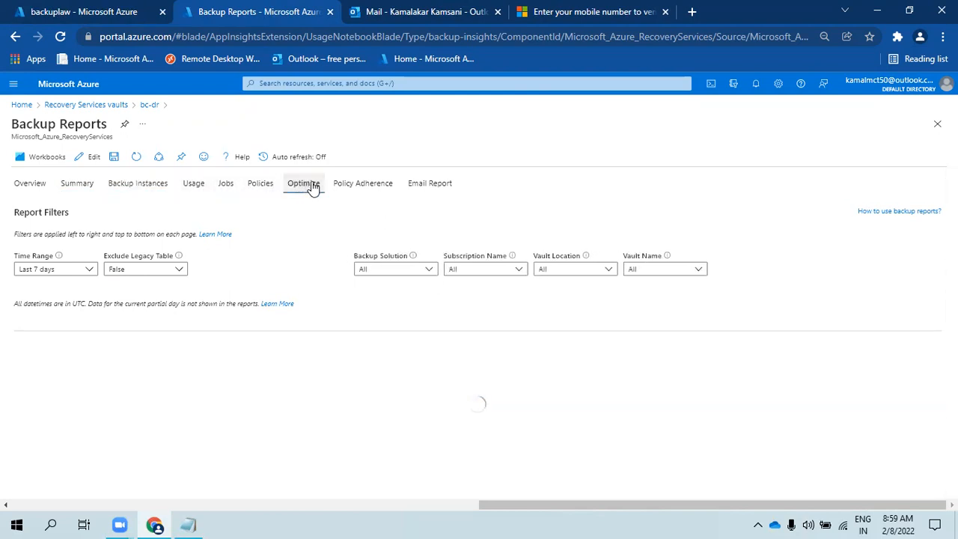
left_click(431, 187)
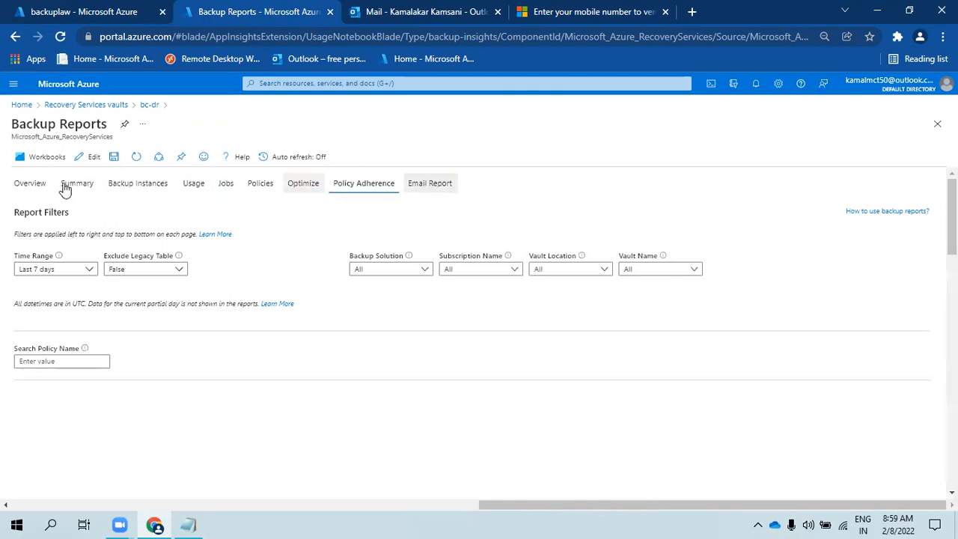
left_click(37, 186)
left_click(38, 187)
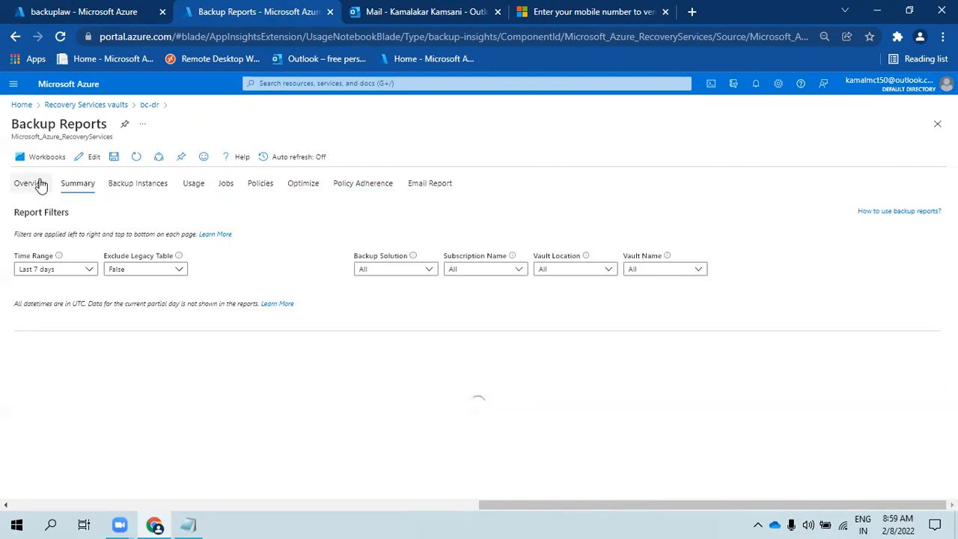
scroll(260, 333, "down", 2)
scroll(278, 363, "up", 2)
left_click(76, 184)
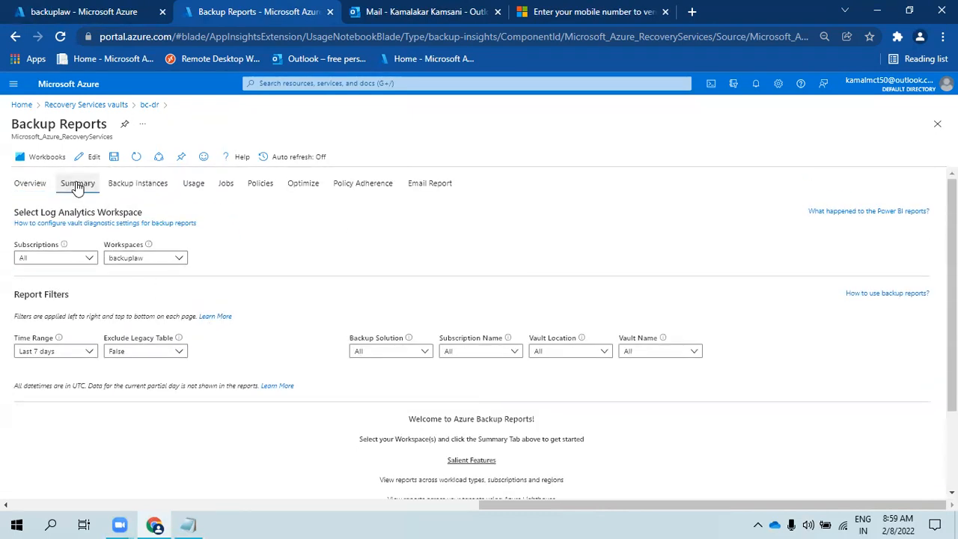
scroll(566, 352, "down", 1)
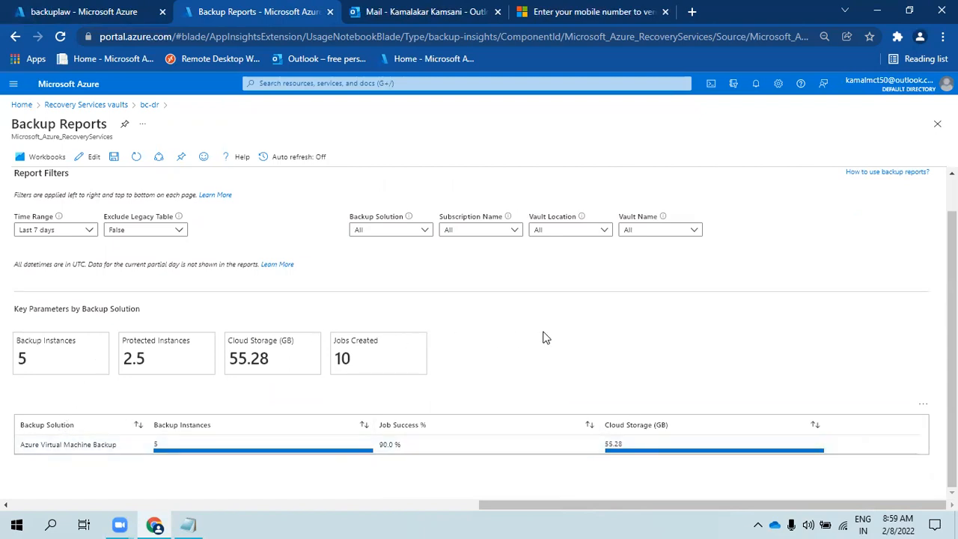
scroll(545, 338, "up", 1)
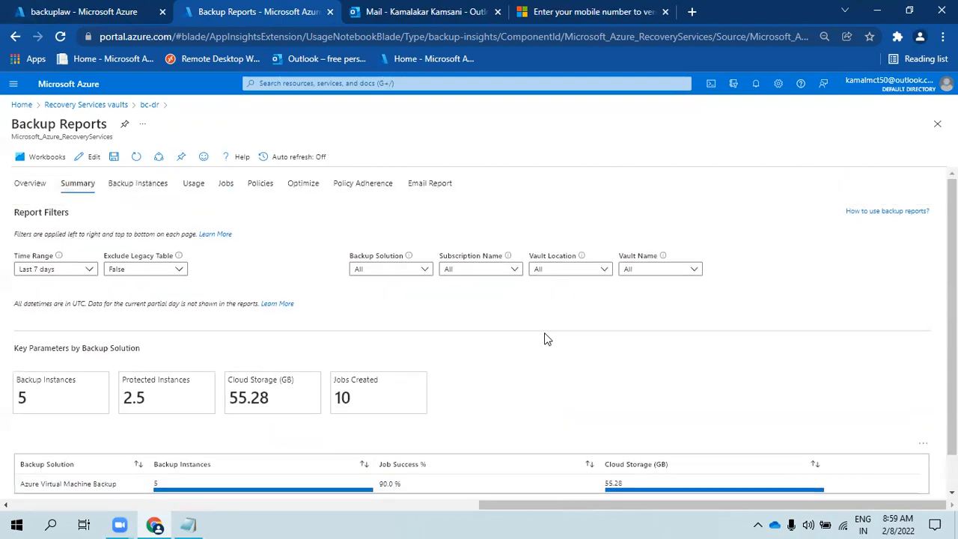
scroll(155, 359, "down", 1)
scroll(135, 386, "up", 1)
scroll(77, 399, "down", 1)
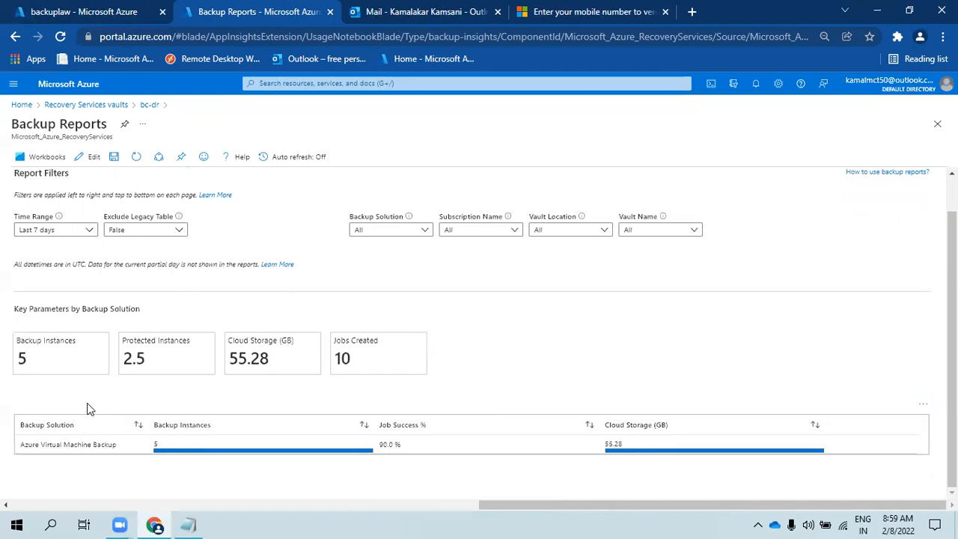
left_click_drag(30, 360, 19, 357)
left_click_drag(172, 366, 112, 359)
left_click(155, 361)
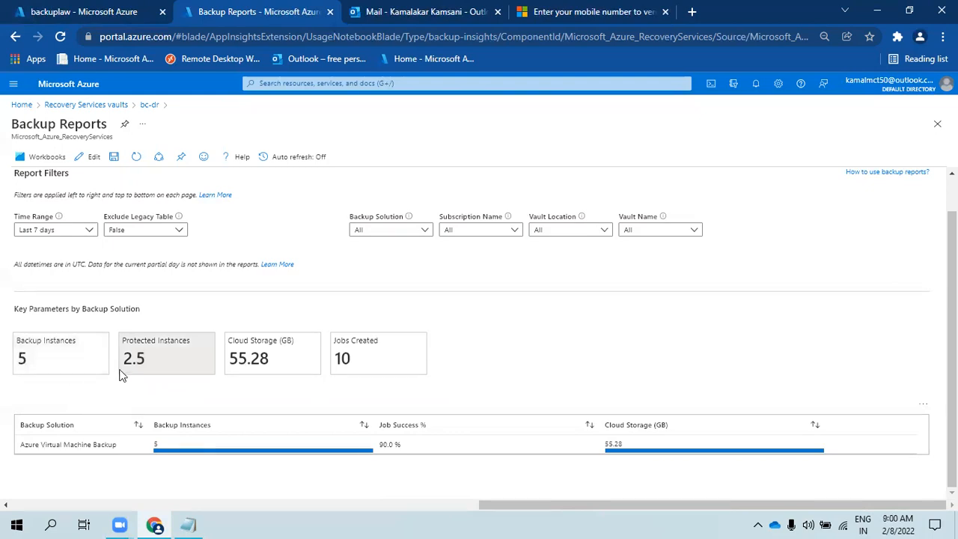
left_click_drag(144, 359, 124, 360)
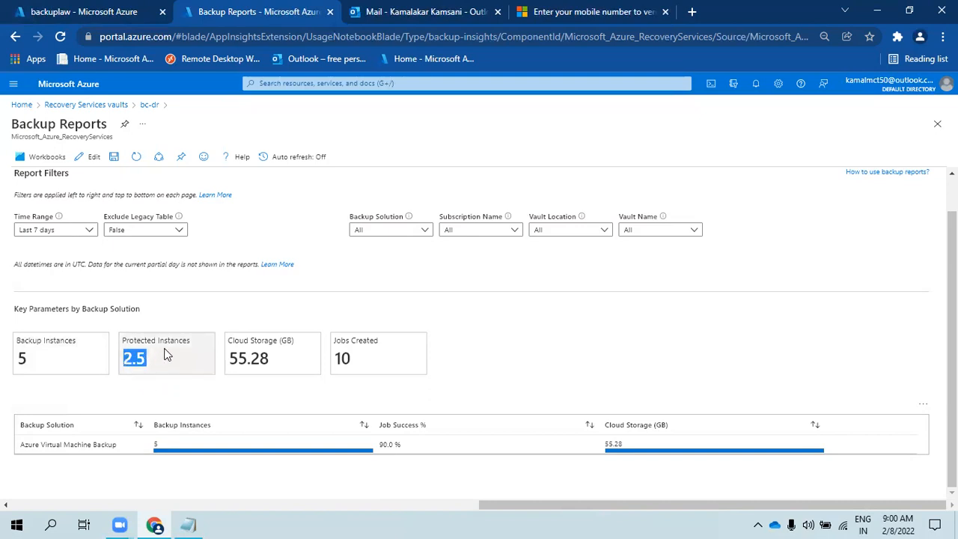
left_click(165, 353)
left_click_drag(136, 353, 124, 340)
left_click(71, 385)
left_click_drag(39, 359, 16, 340)
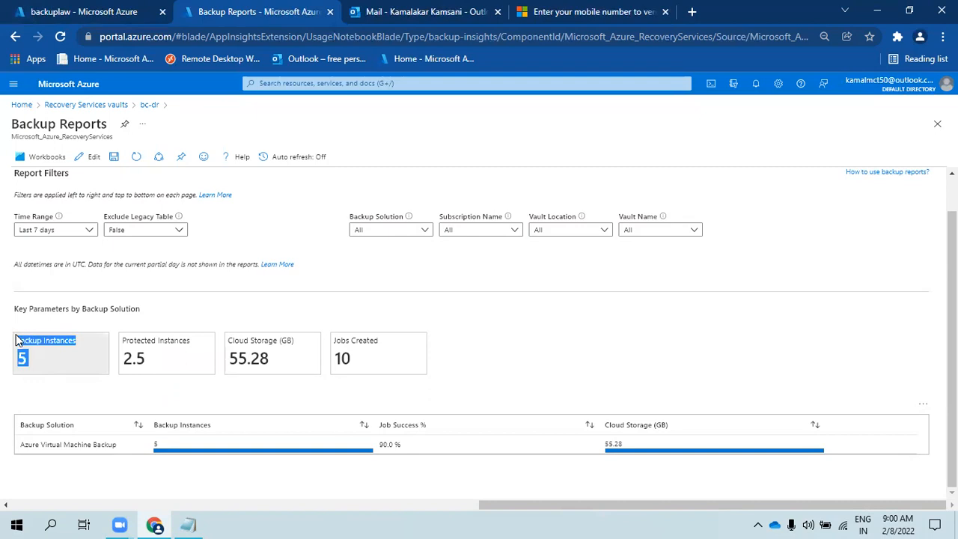
left_click(43, 359)
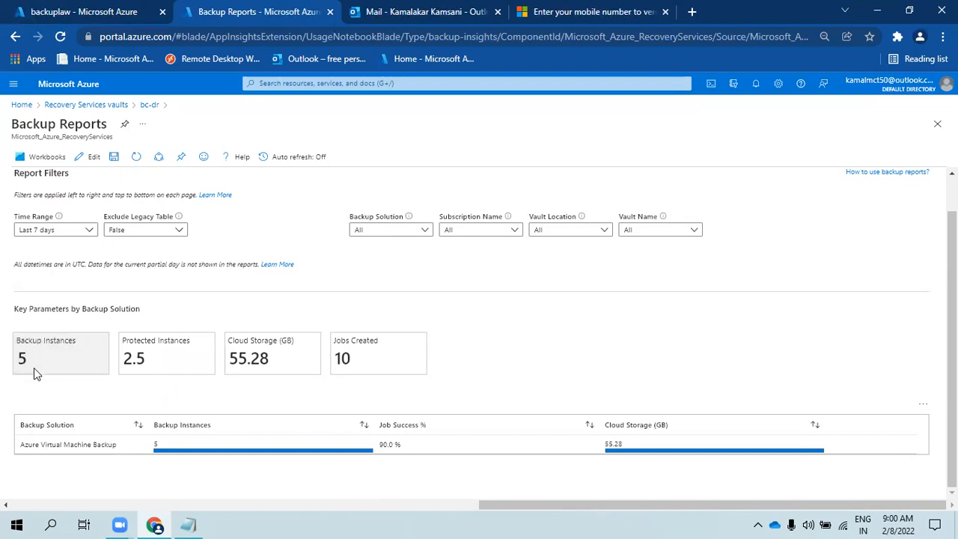
left_click_drag(30, 361, 21, 342)
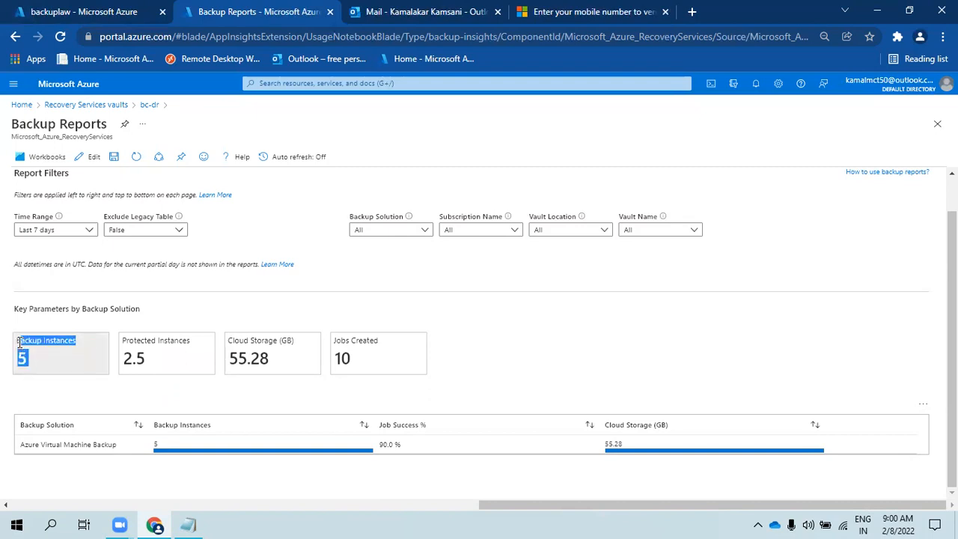
left_click(87, 367)
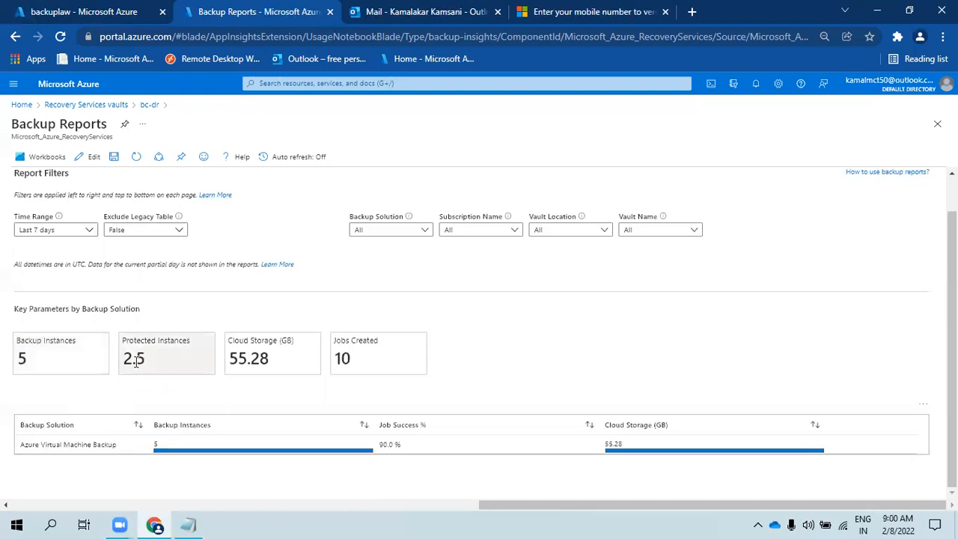
left_click_drag(279, 365, 224, 385)
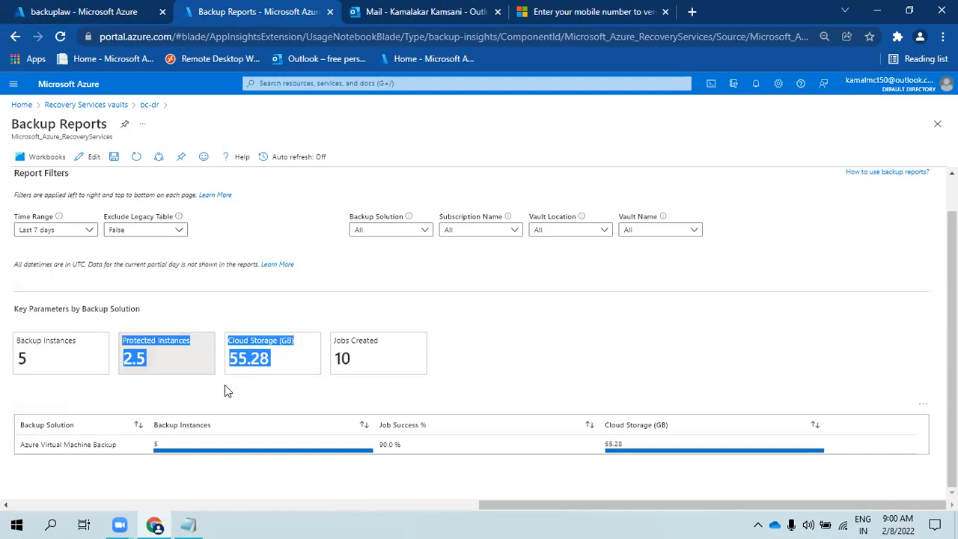
left_click(225, 384)
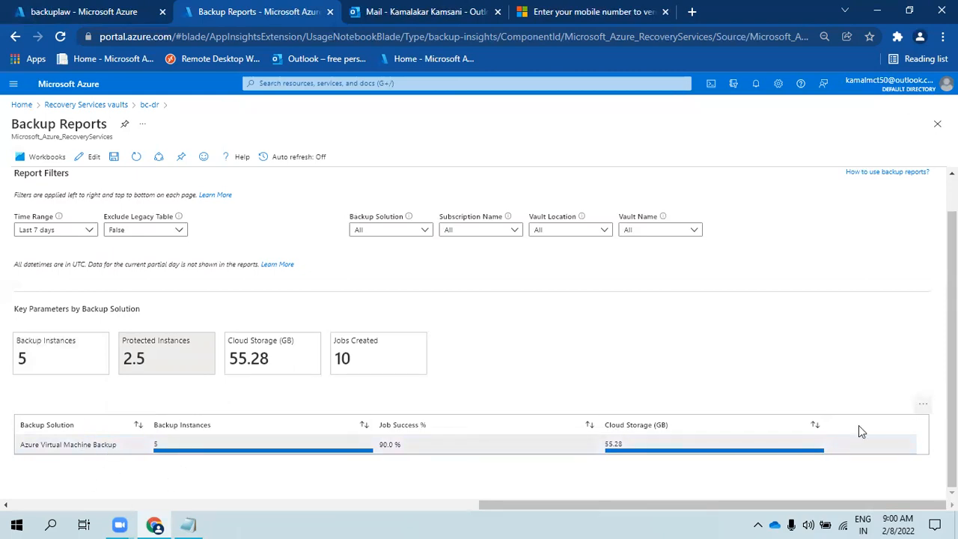
left_click(923, 404)
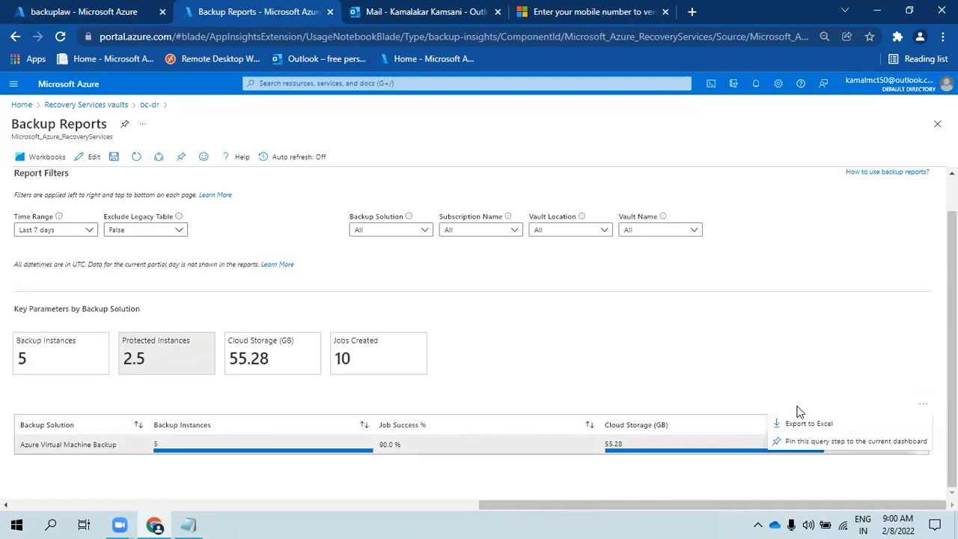
left_click(243, 284)
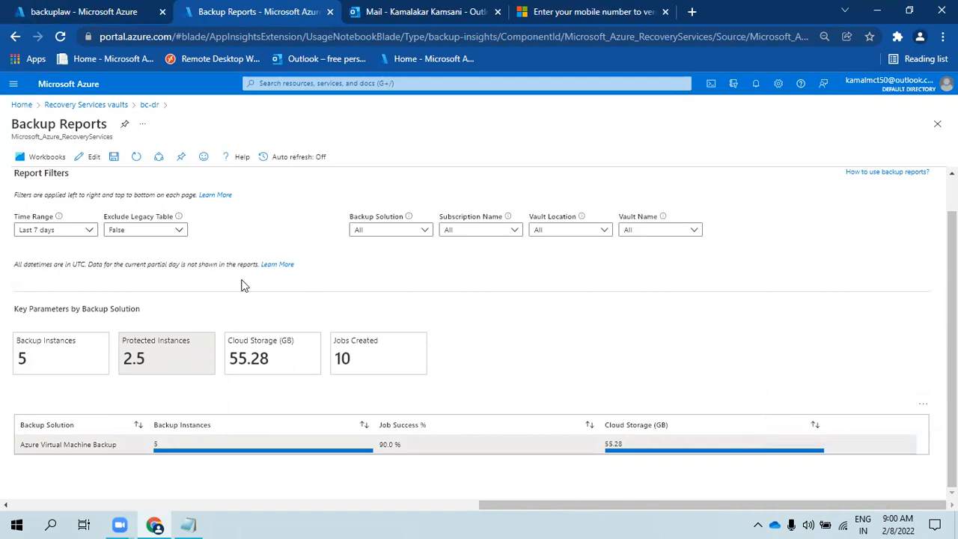
scroll(202, 341, "up", 1)
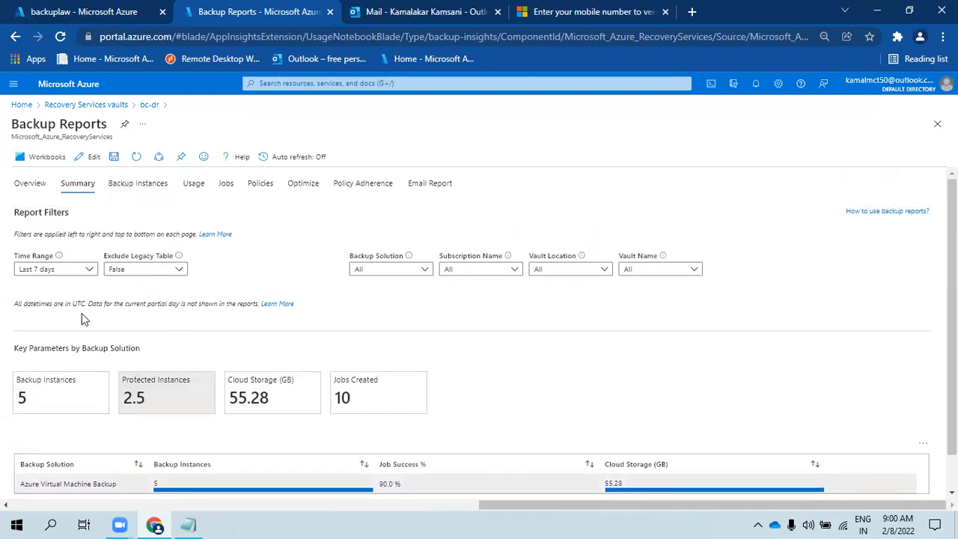
- Open the Backup Instances page and focus its trend charts on the Protected tile
left_click(124, 187)
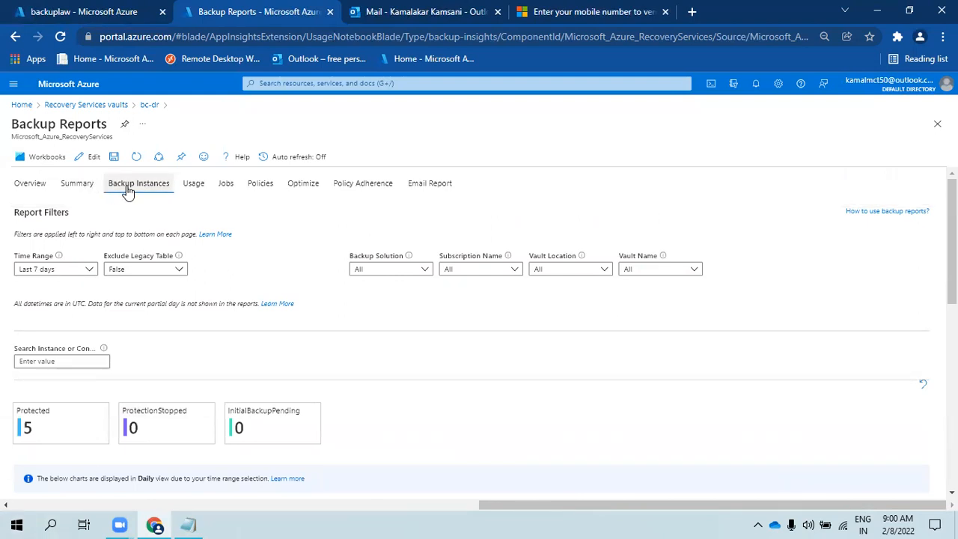
scroll(326, 333, "down", 5)
scroll(333, 367, "up", 4)
scroll(326, 363, "up", 2)
scroll(321, 359, "down", 5)
scroll(220, 319, "up", 4)
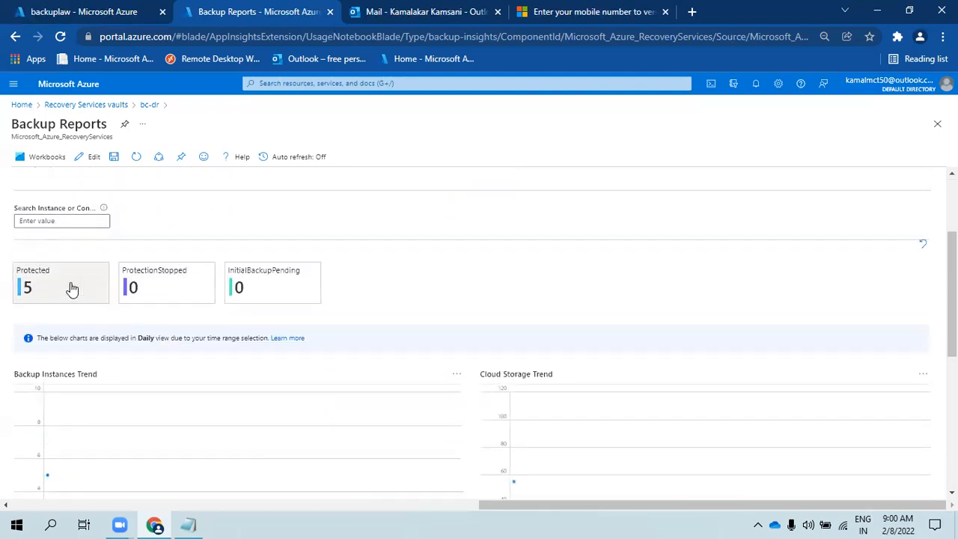
left_click(71, 289)
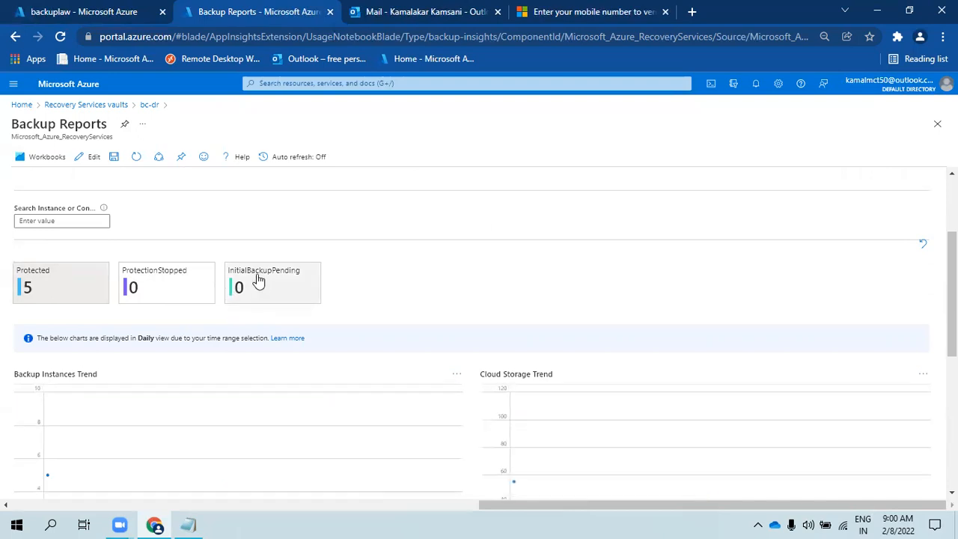
scroll(294, 288, "down", 4)
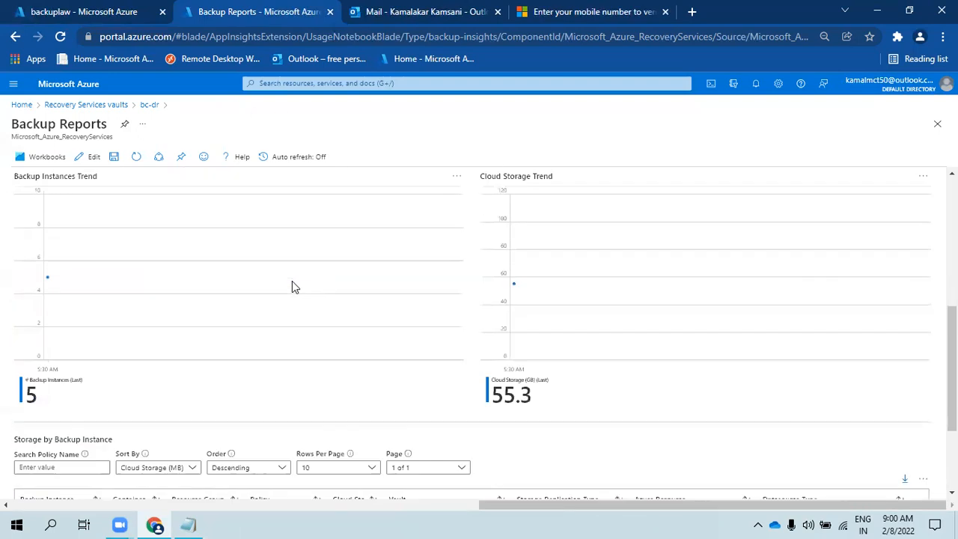
scroll(104, 313, "down", 1)
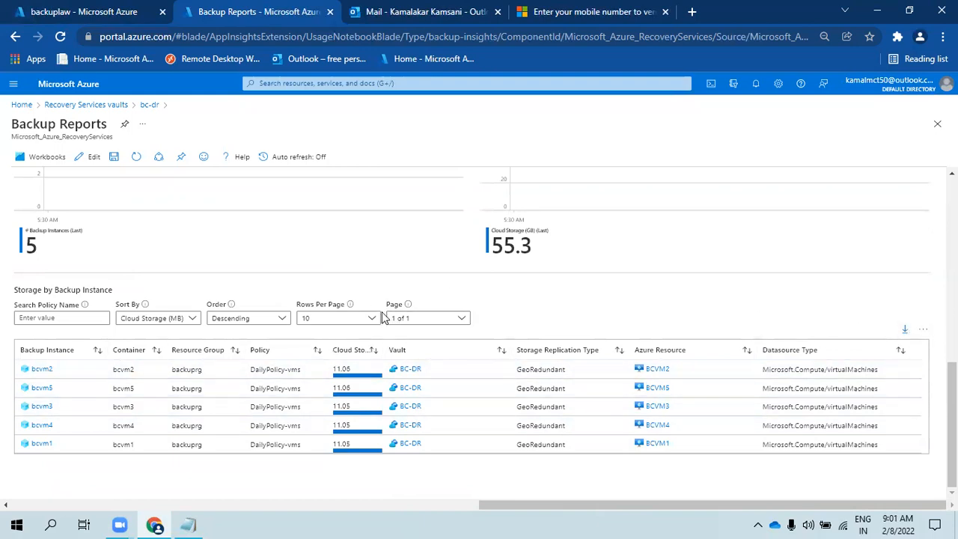
- Inspect the table's Page, Rows Per Page and Sort By dropdowns without changing them
left_click(426, 321)
left_click(526, 309)
left_click(456, 317)
left_click(516, 307)
left_click(449, 327)
left_click(500, 312)
left_click(447, 320)
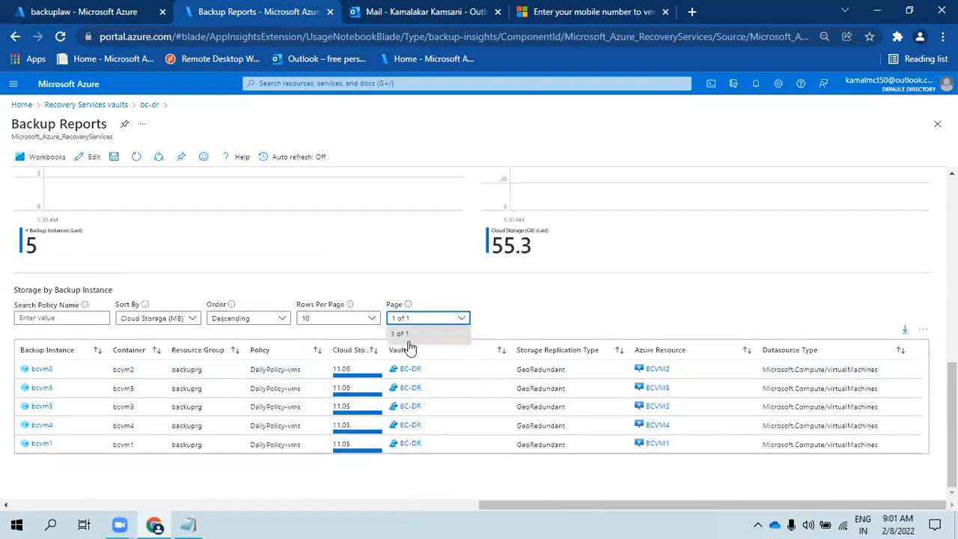
left_click(341, 318)
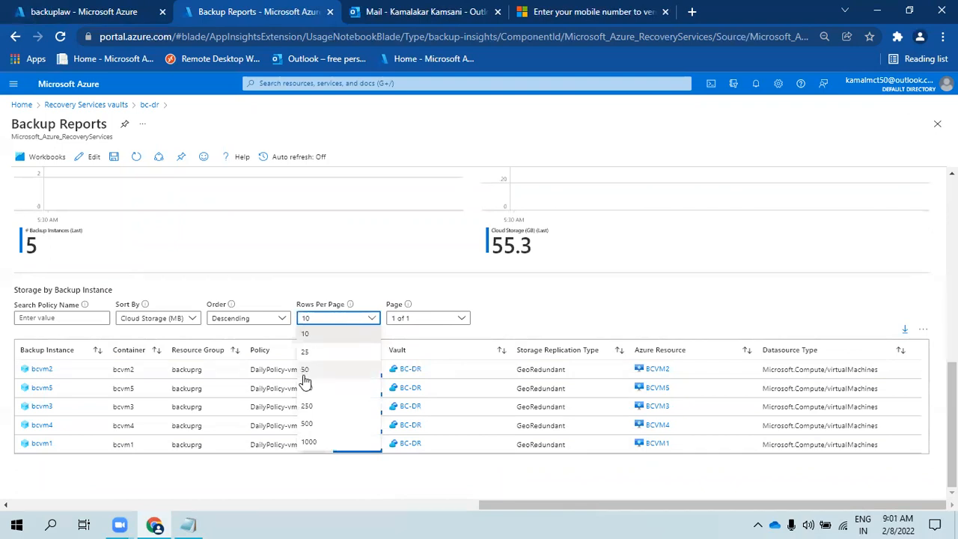
left_click(423, 330)
left_click(453, 323)
left_click(531, 313)
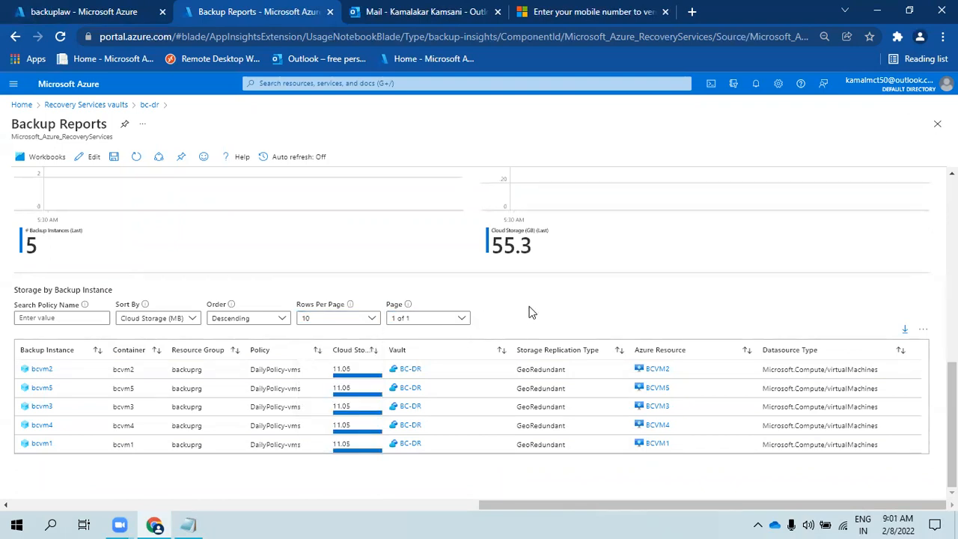
left_click(185, 320)
left_click(258, 292)
- Look through the Backup Solution, Subscription Name, Vault Location and Vault Name filter choices
scroll(261, 312, "up", 5)
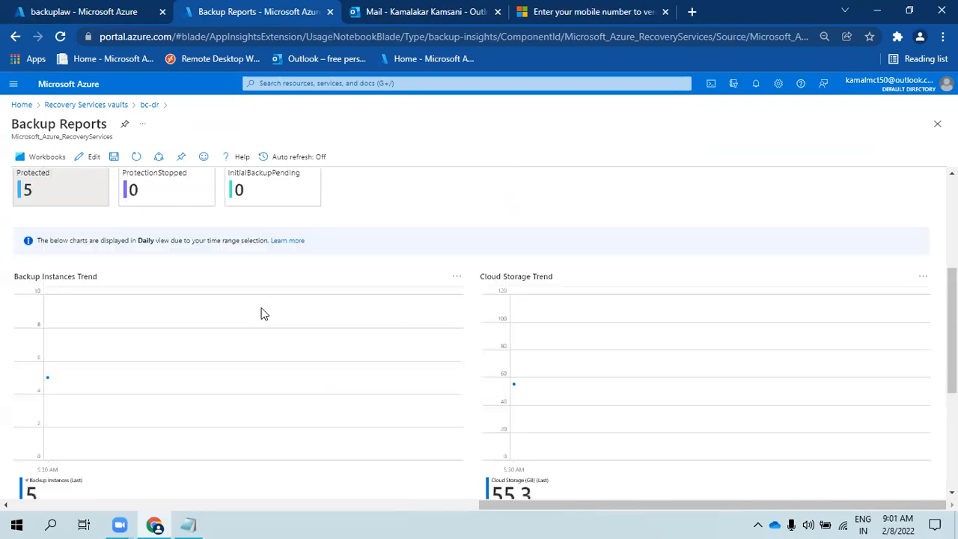
scroll(258, 315, "up", 2)
left_click(389, 271)
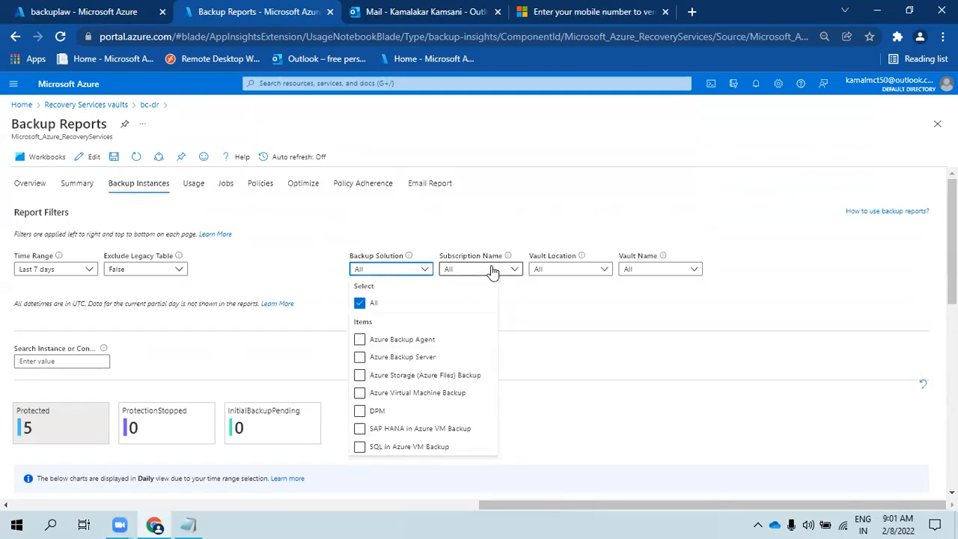
left_click(515, 270)
left_click(540, 271)
left_click(664, 271)
left_click(267, 268)
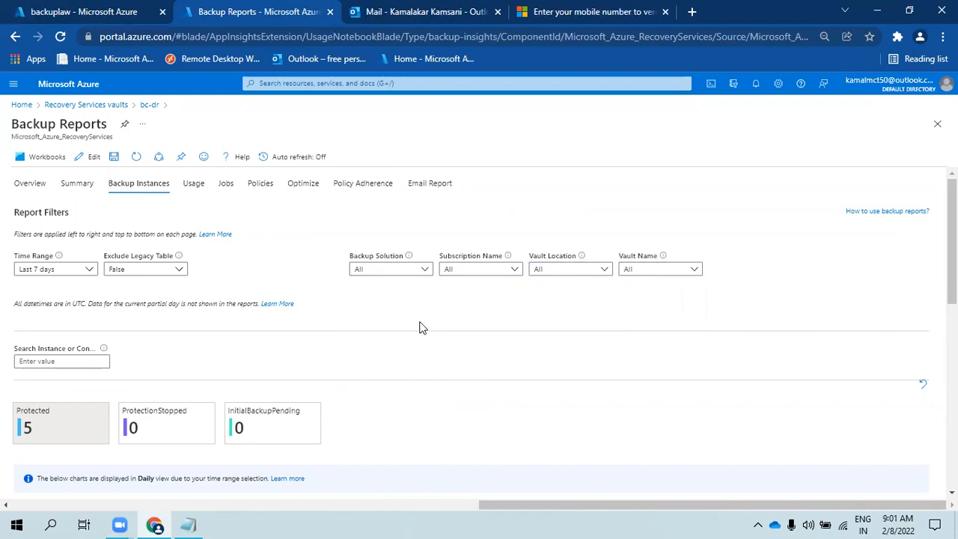
- On the Usage page, widen the # Protected Instances column, then show the Jobs report
left_click(189, 187)
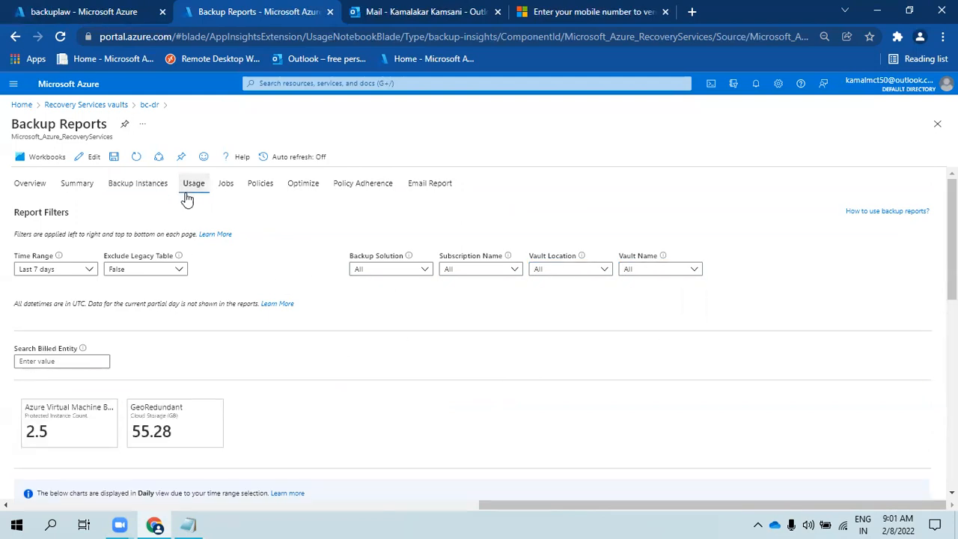
scroll(45, 419, "down", 1)
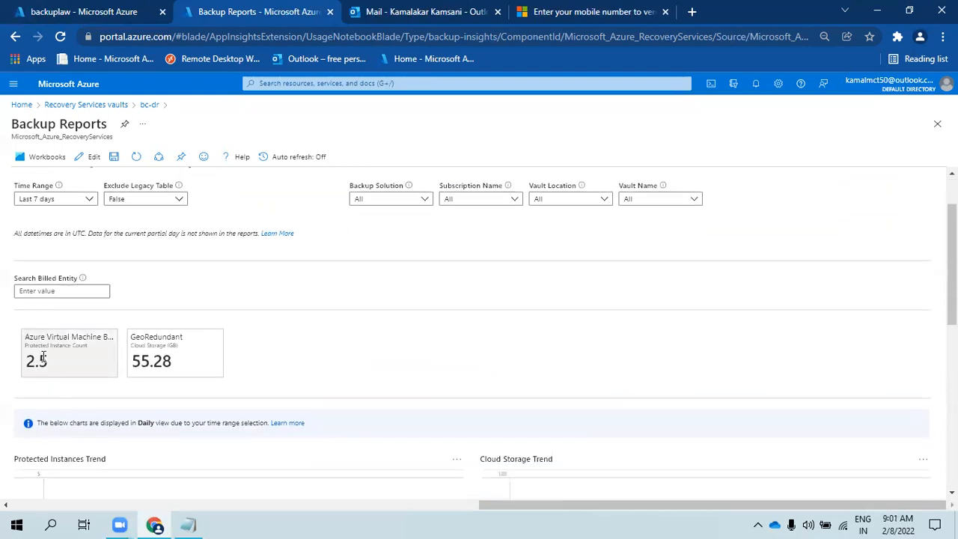
scroll(120, 362, "down", 7)
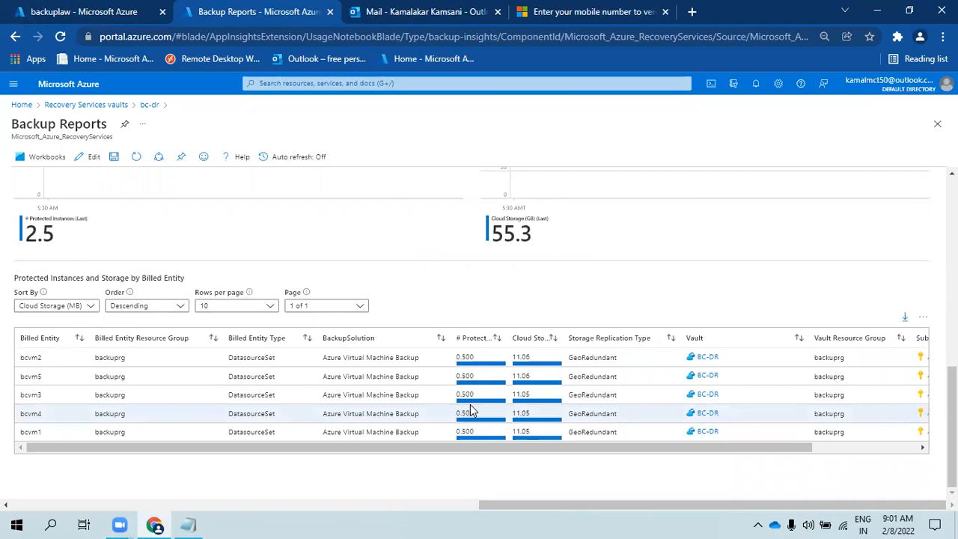
scroll(464, 412, "up", 8)
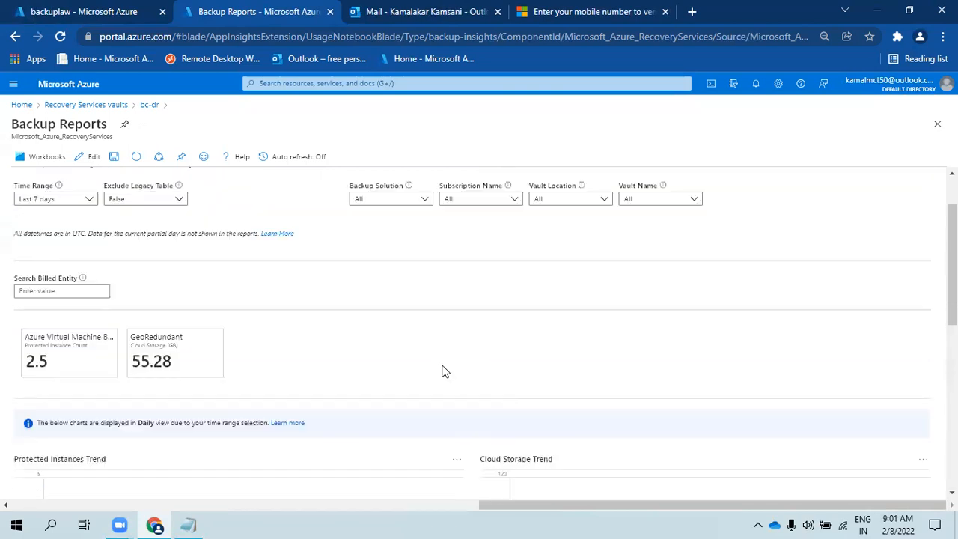
scroll(401, 404, "down", 3)
scroll(400, 405, "down", 3)
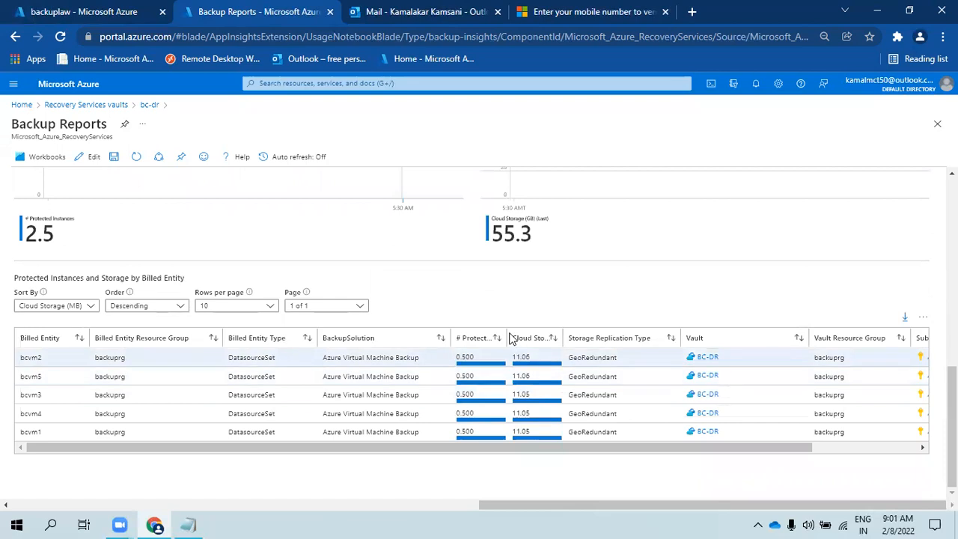
left_click_drag(507, 332, 549, 339)
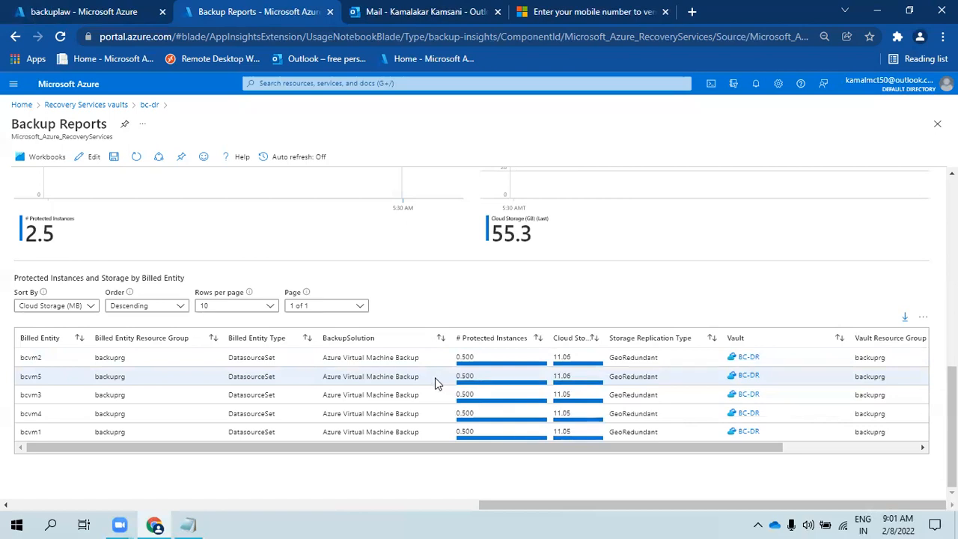
scroll(438, 306, "up", 10)
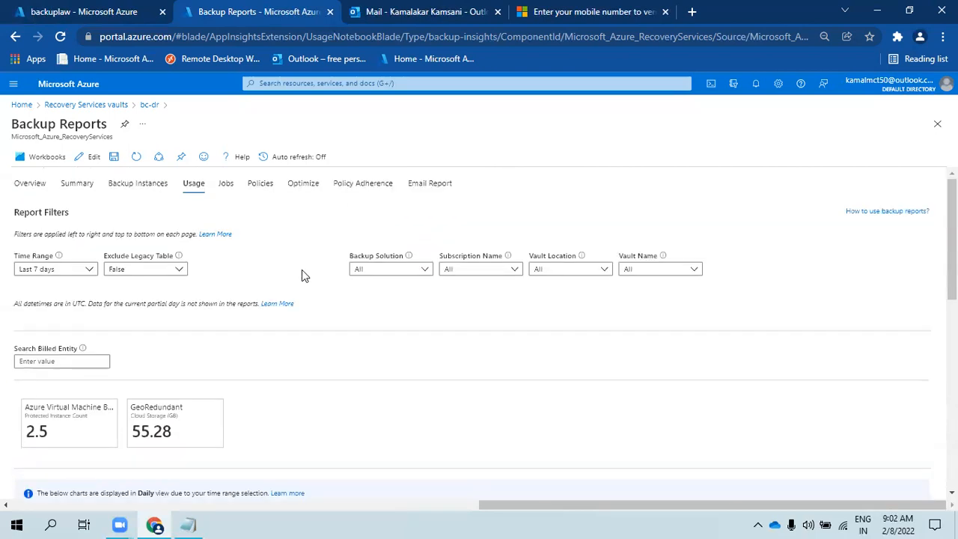
left_click(227, 185)
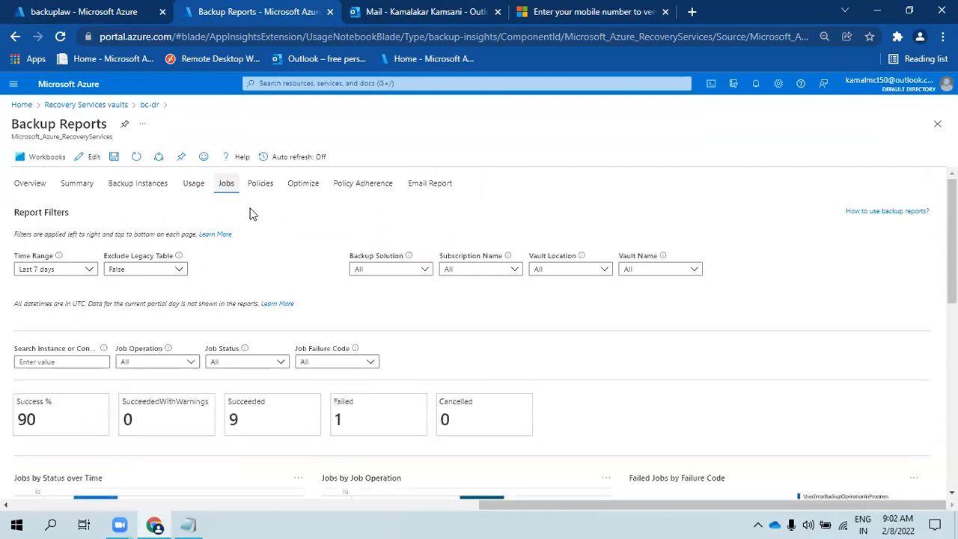
- Scroll the Jobs report back to the top and switch to the Policies report page
scroll(789, 329, "down", 3)
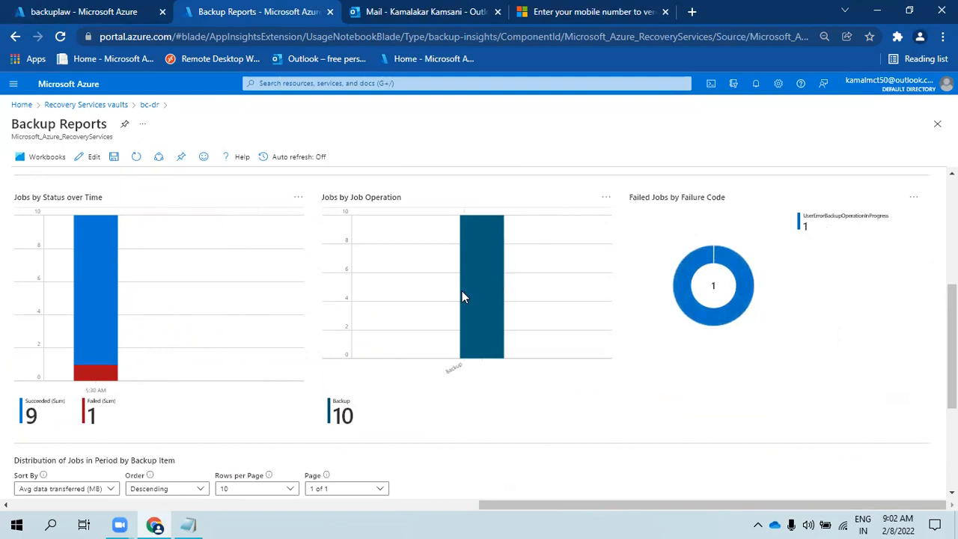
scroll(717, 258, "up", 2)
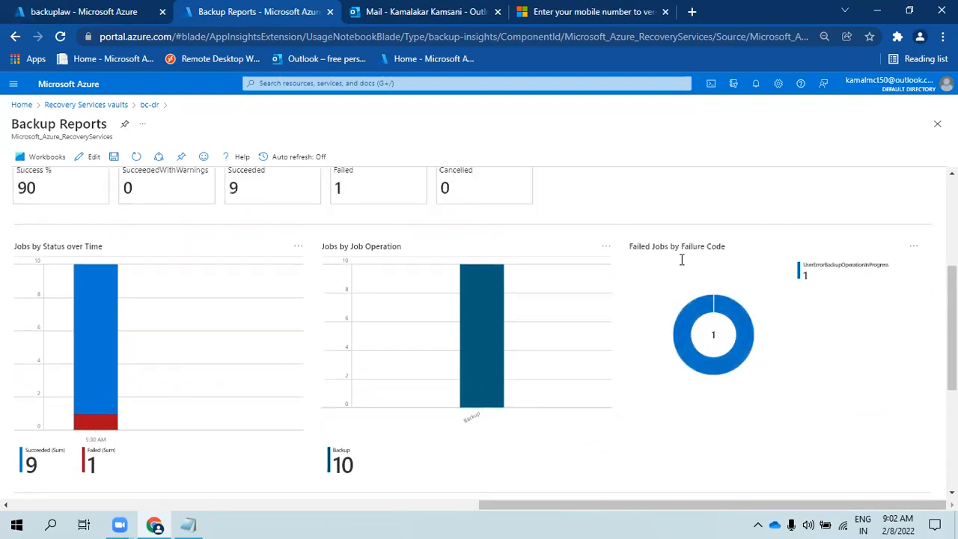
scroll(455, 357, "down", 2)
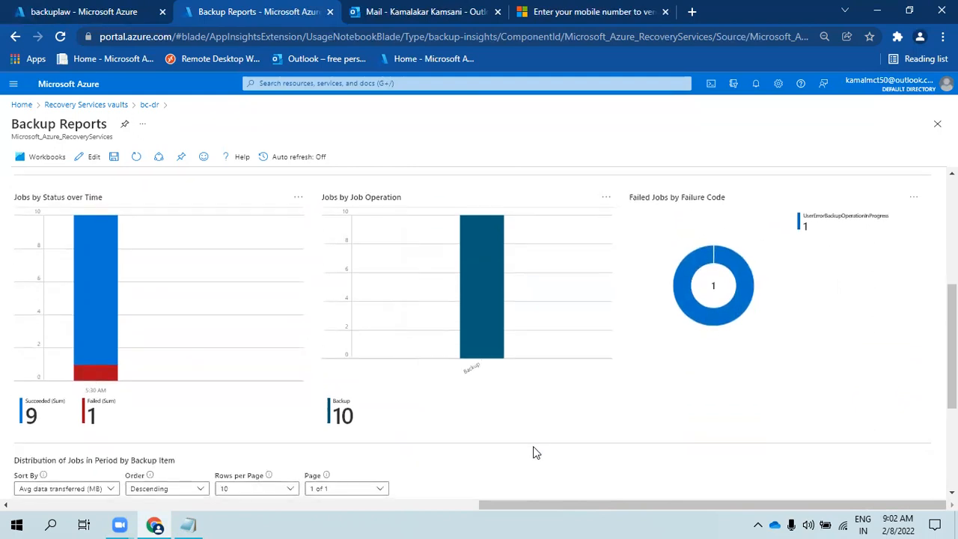
scroll(83, 404, "up", 4)
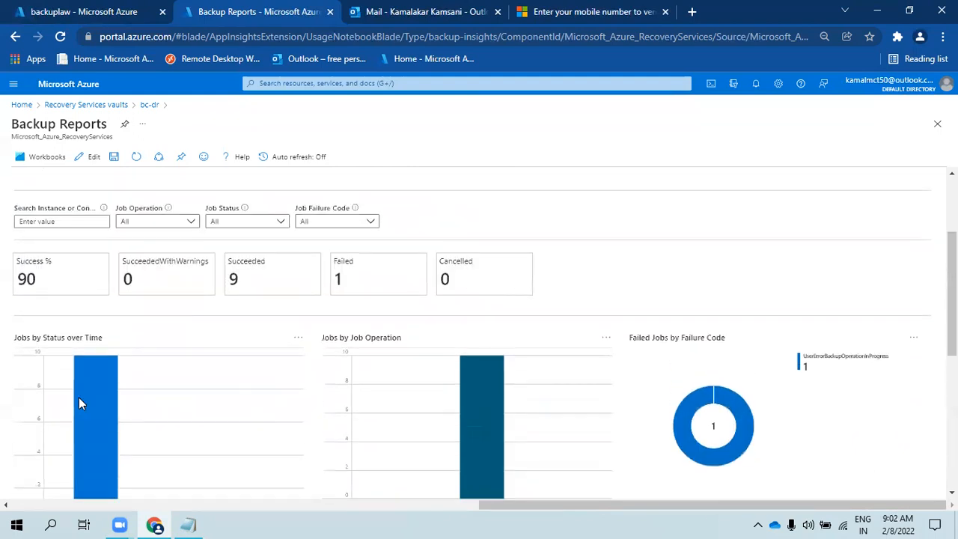
scroll(79, 398, "down", 10)
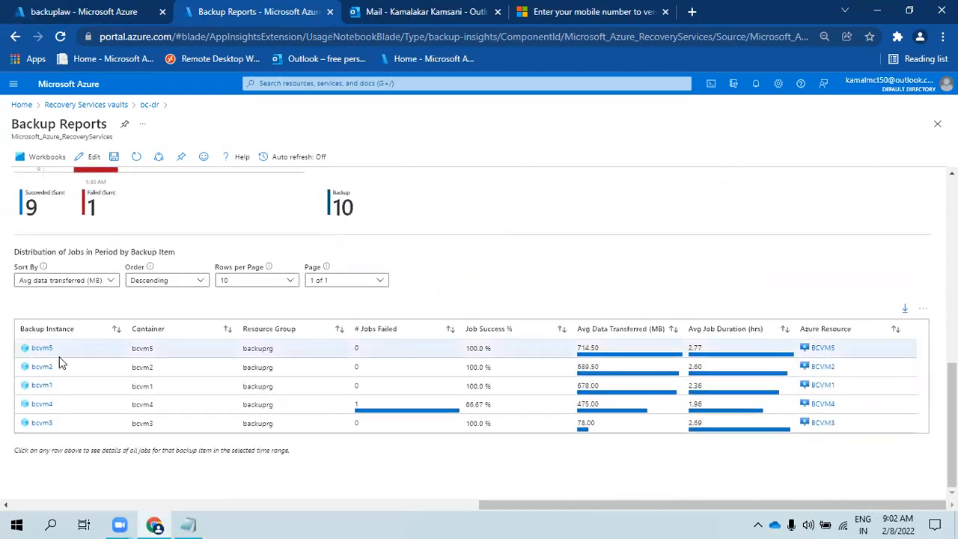
scroll(711, 356, "up", 12)
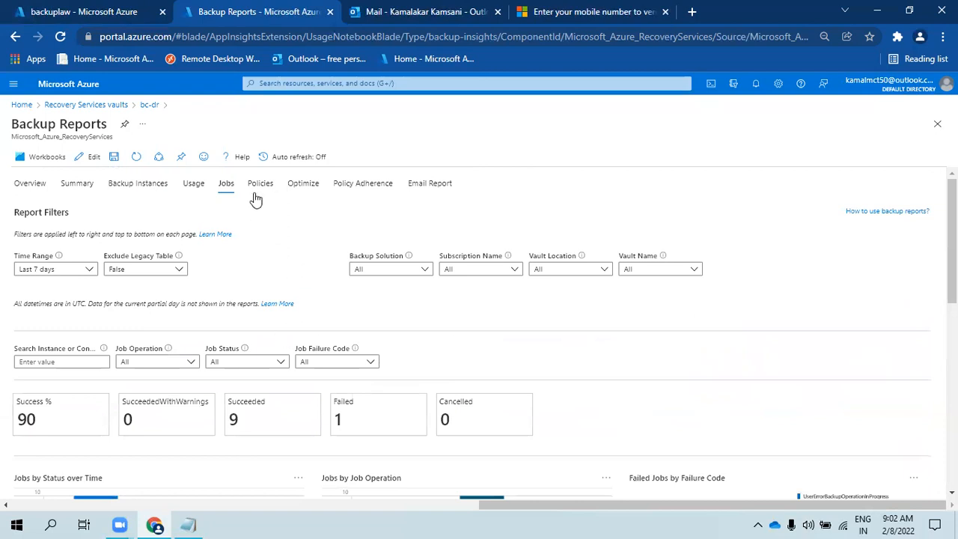
left_click(260, 185)
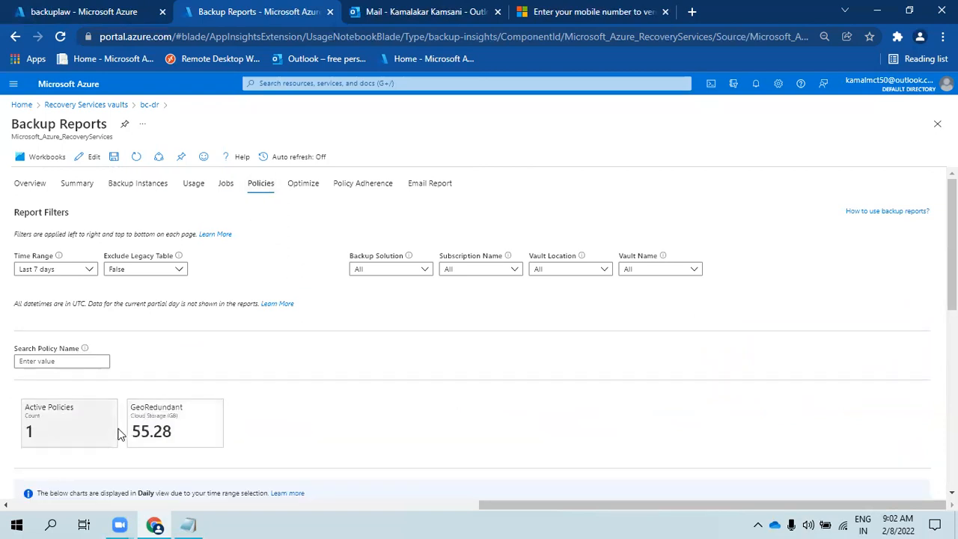
- Open the Backup Reports Optimize page and show its Policy Optimizations recommendations
scroll(186, 451, "down", 6)
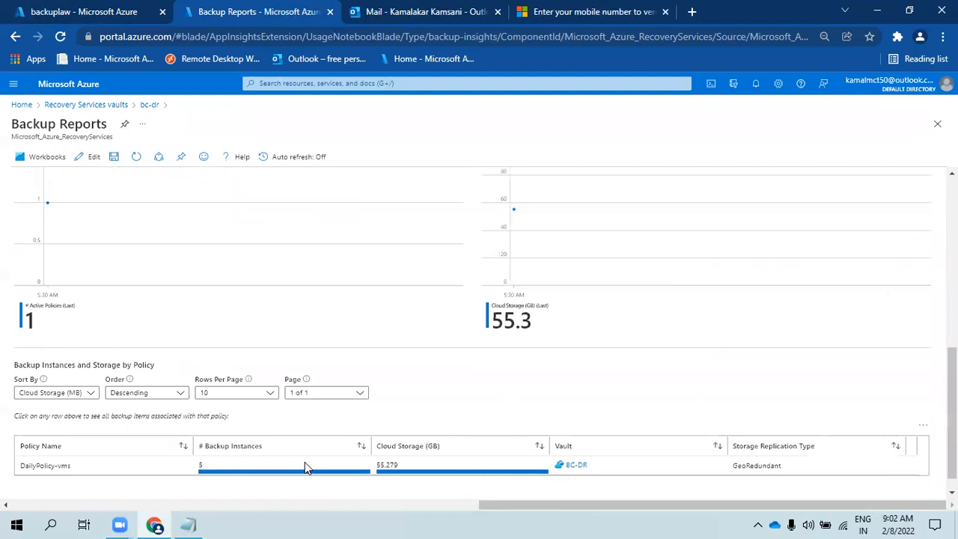
scroll(305, 467, "down", 1)
scroll(339, 468, "up", 7)
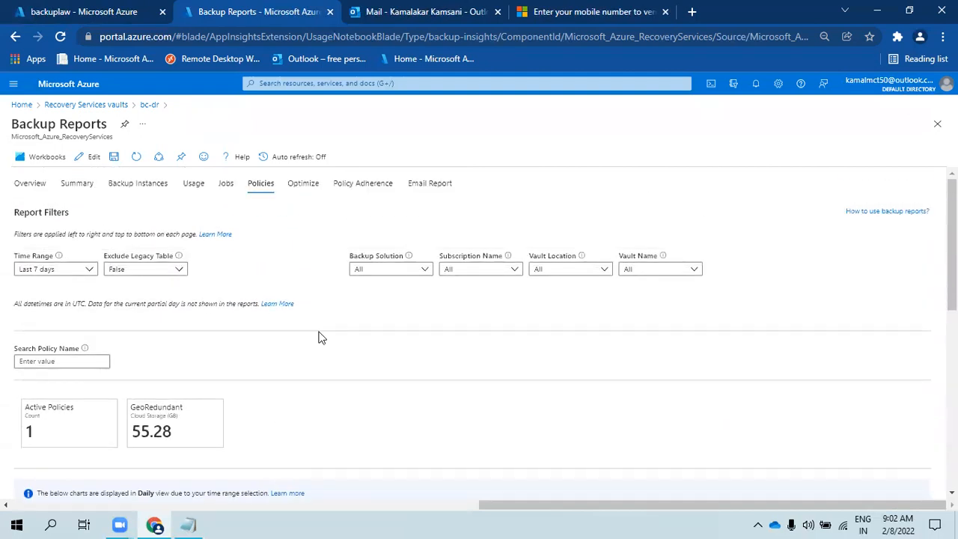
left_click(301, 188)
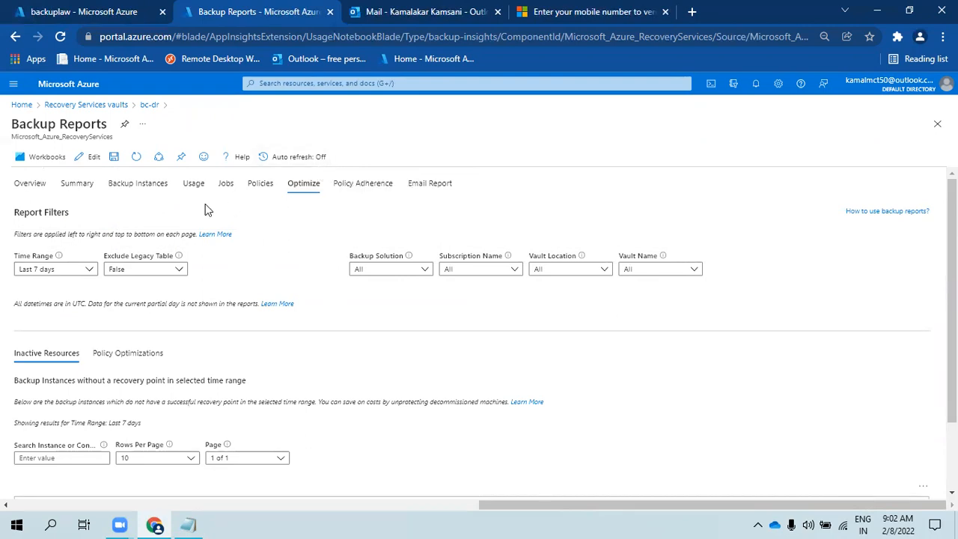
scroll(193, 380, "down", 2)
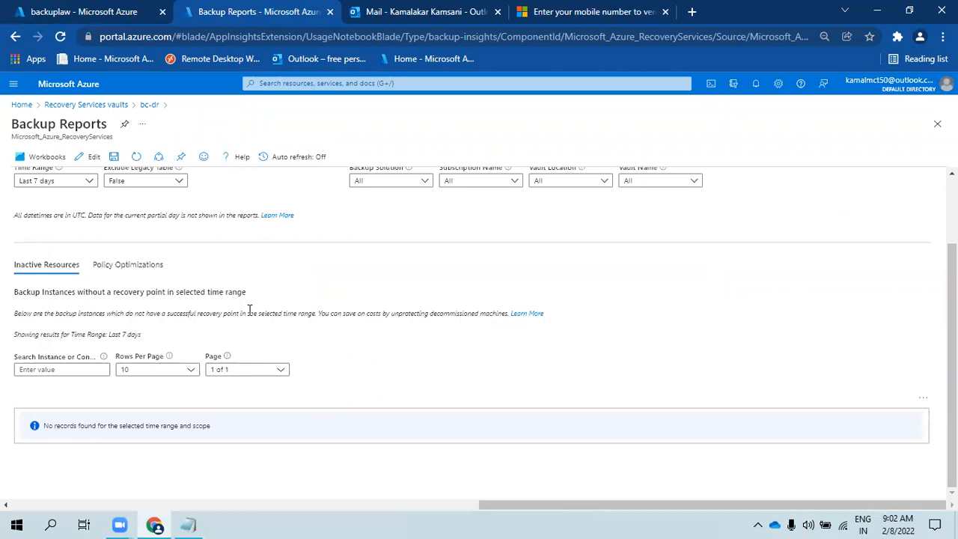
scroll(317, 309, "up", 2)
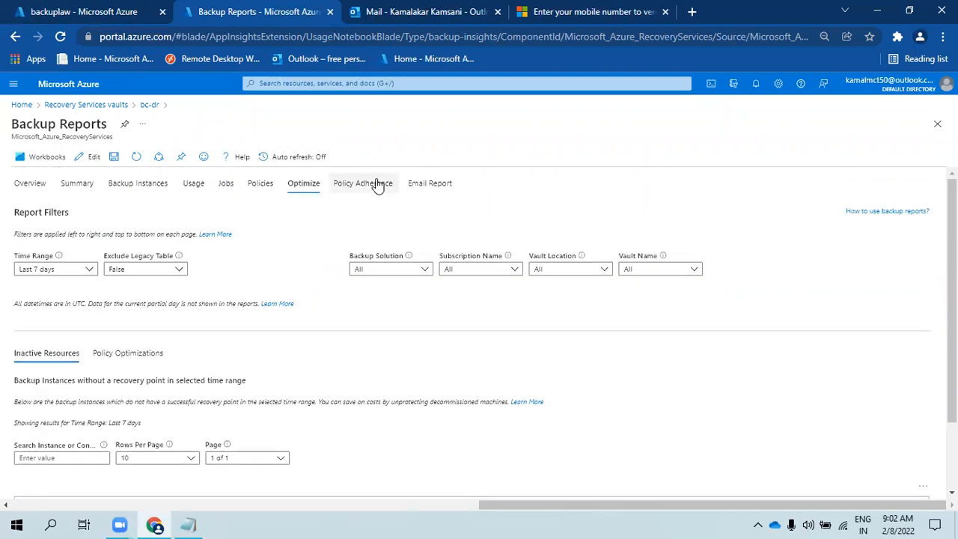
left_click(119, 353)
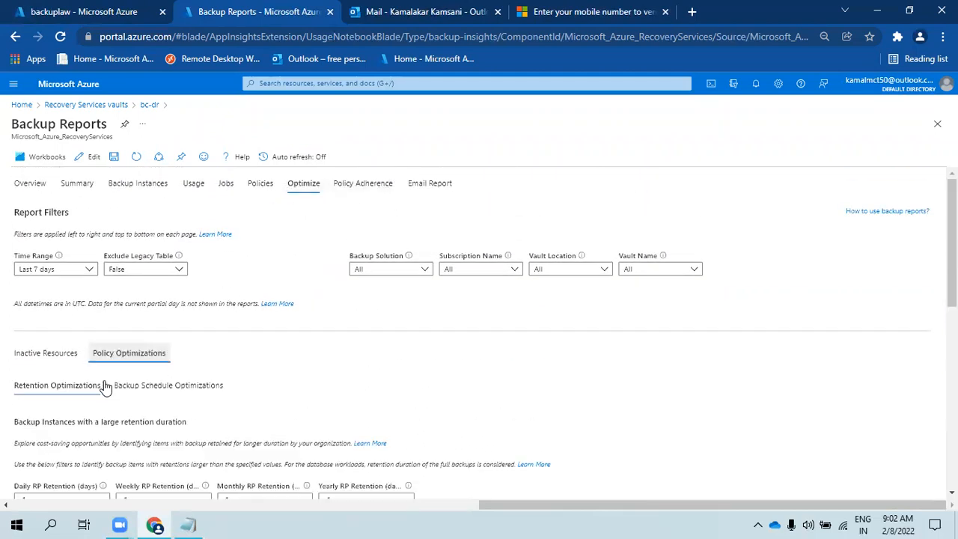
- Check the Policy Adherence and Email Report pages, then return to Overview
left_click(357, 187)
left_click(430, 184)
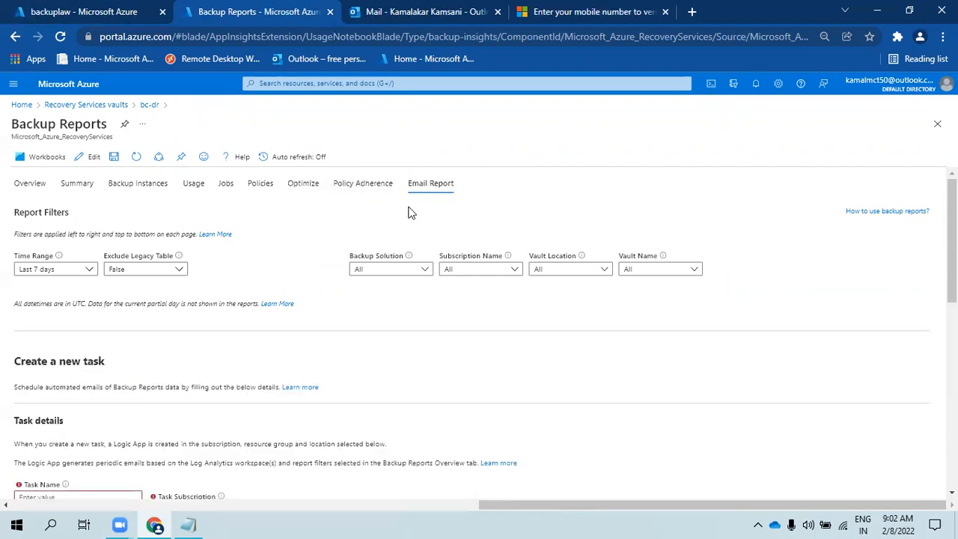
scroll(154, 434, "down", 5)
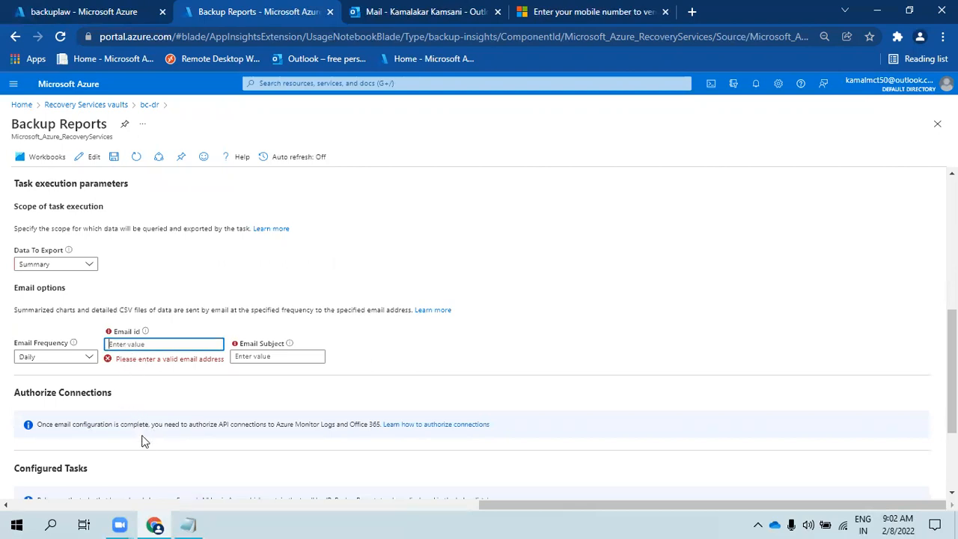
scroll(143, 448, "down", 2)
scroll(142, 447, "up", 5)
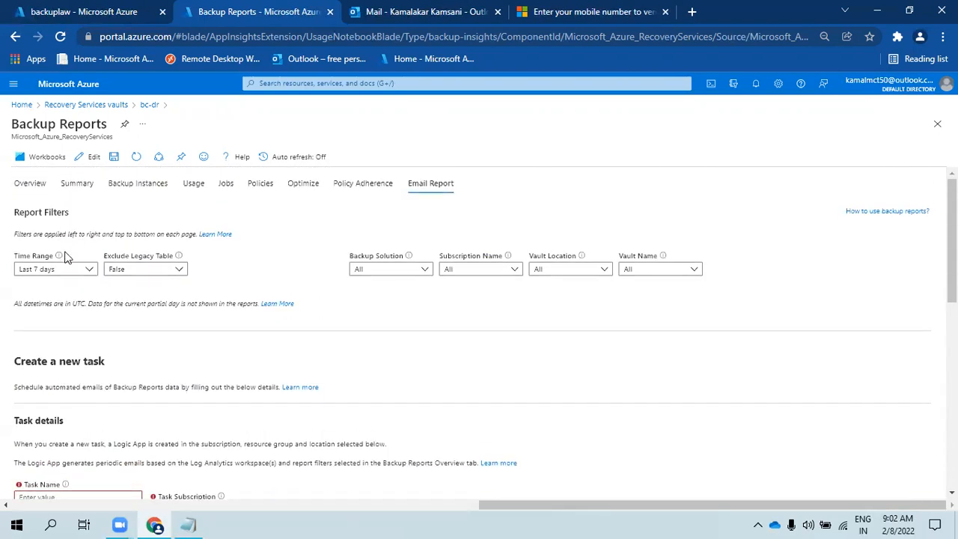
left_click(27, 183)
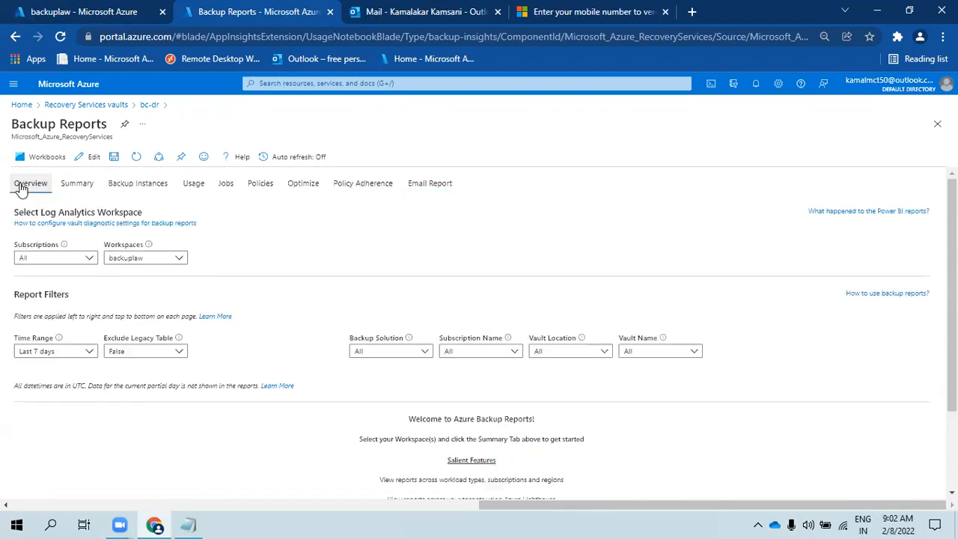
- Open Backup Explorer for the bc-dr vault and set the time range to Last 3 days
left_click(152, 106)
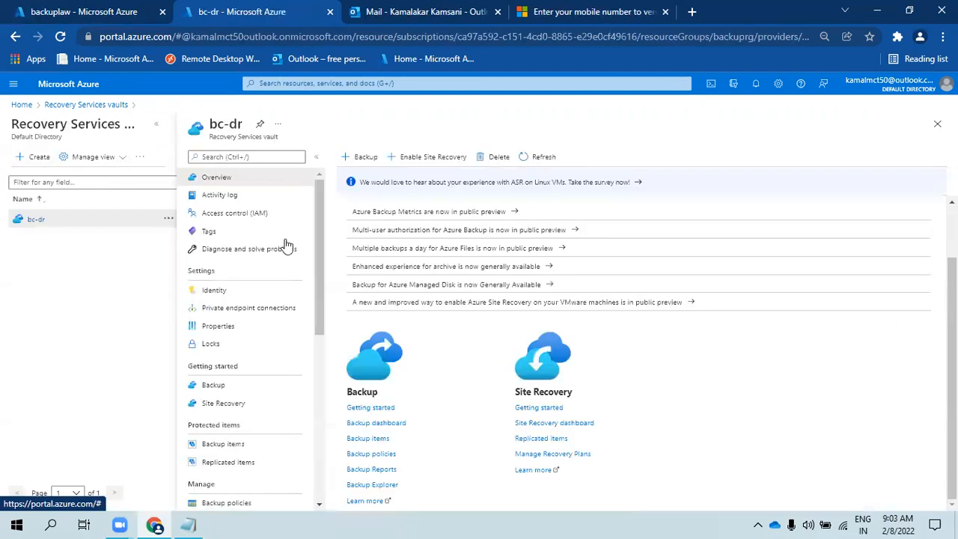
left_click(382, 485)
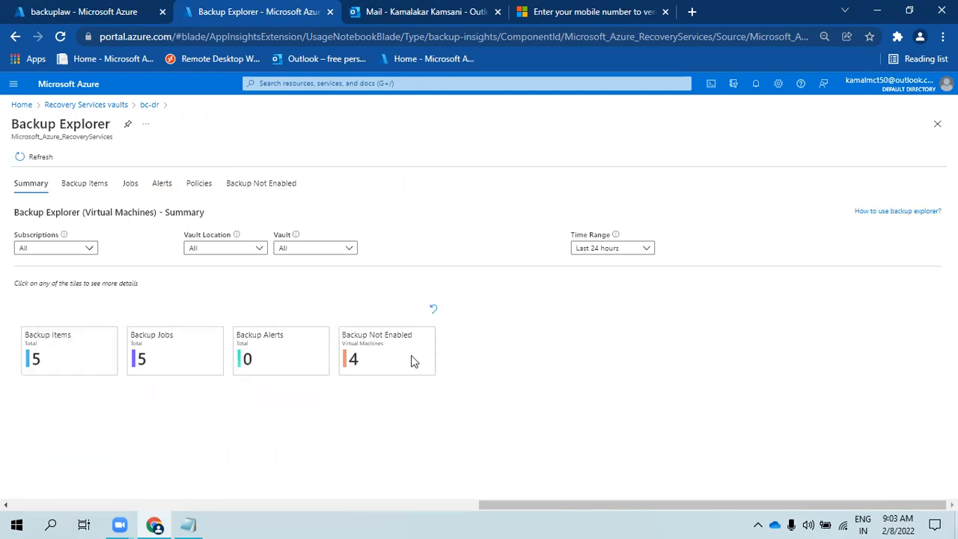
left_click(36, 254)
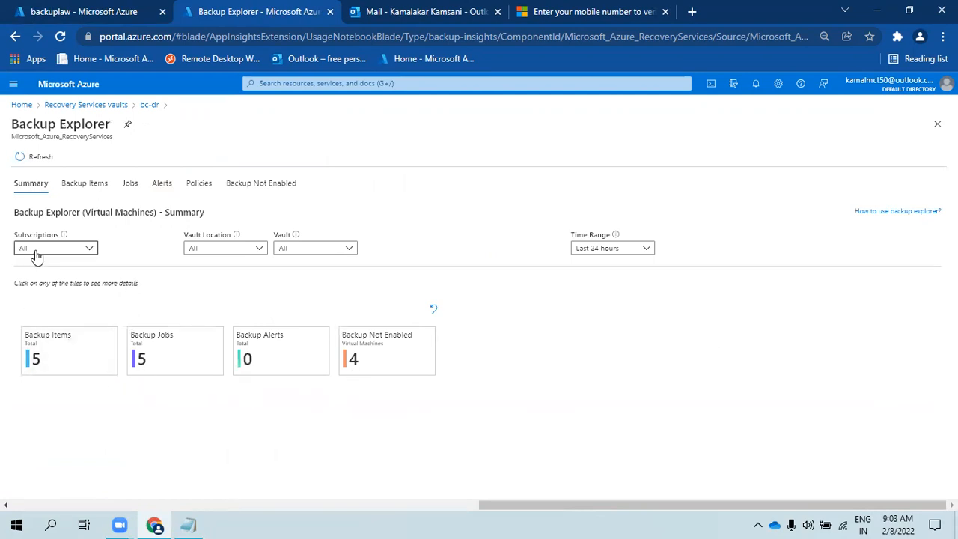
left_click(213, 251)
left_click(314, 250)
left_click(597, 250)
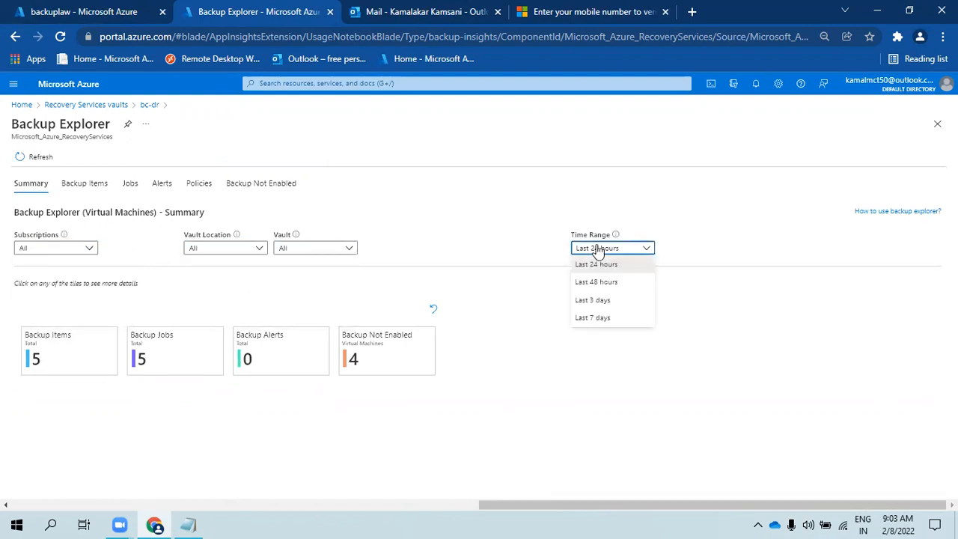
left_click(575, 300)
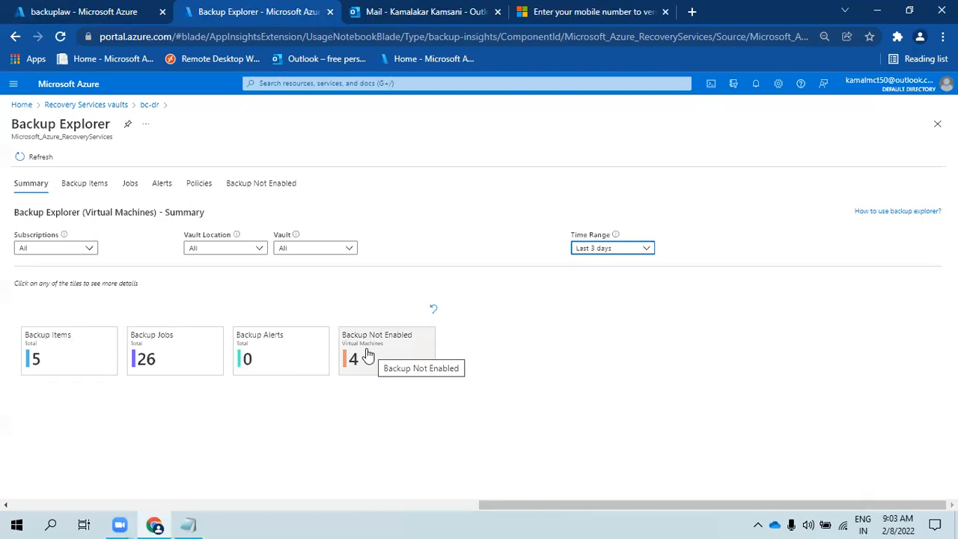
- Show the Backup Not Enabled charts, highlighting the by-location and by-resource-group chart titles
left_click(367, 355)
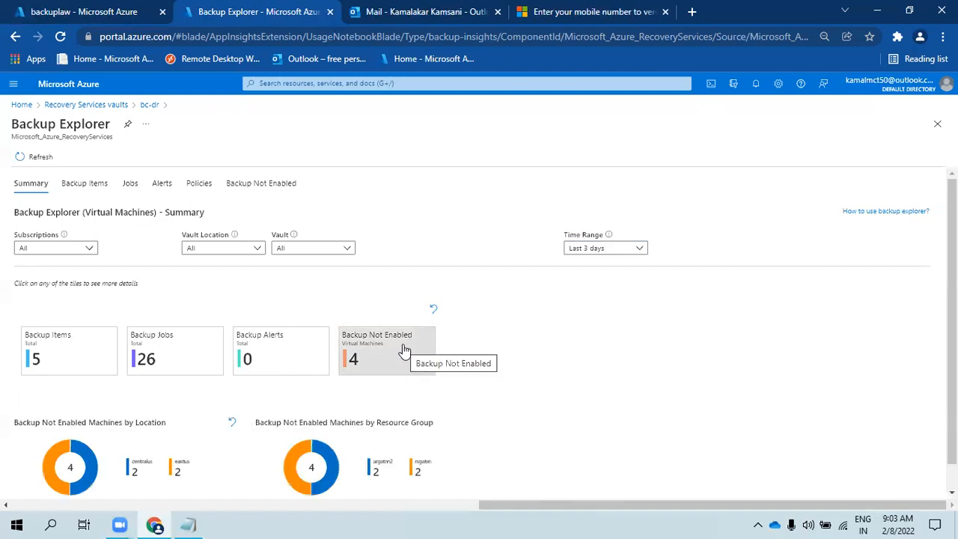
scroll(404, 349, "down", 1)
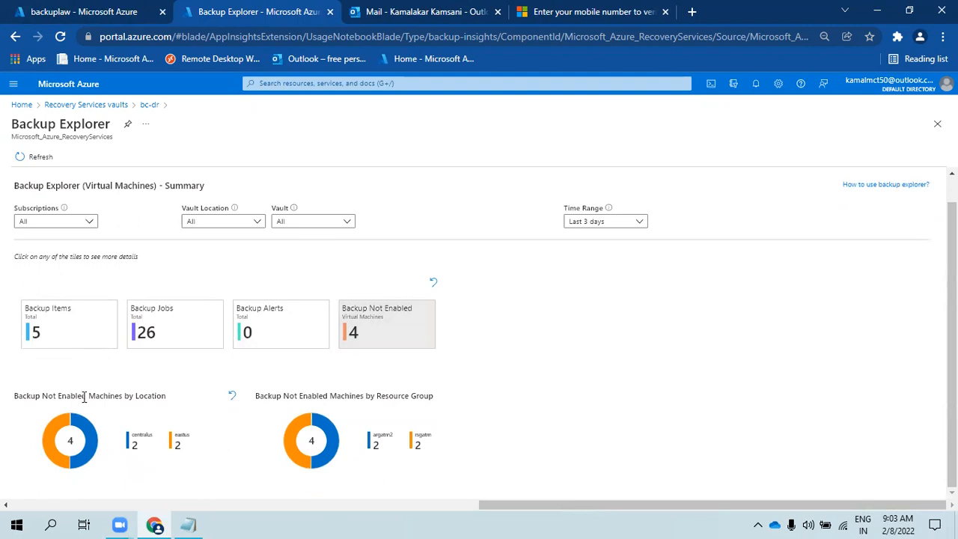
left_click_drag(22, 396, 140, 395)
left_click_drag(285, 396, 416, 397)
left_click(414, 397)
- Show the job charts and backup items by protection and resource state, then list the backup items
left_click(171, 335)
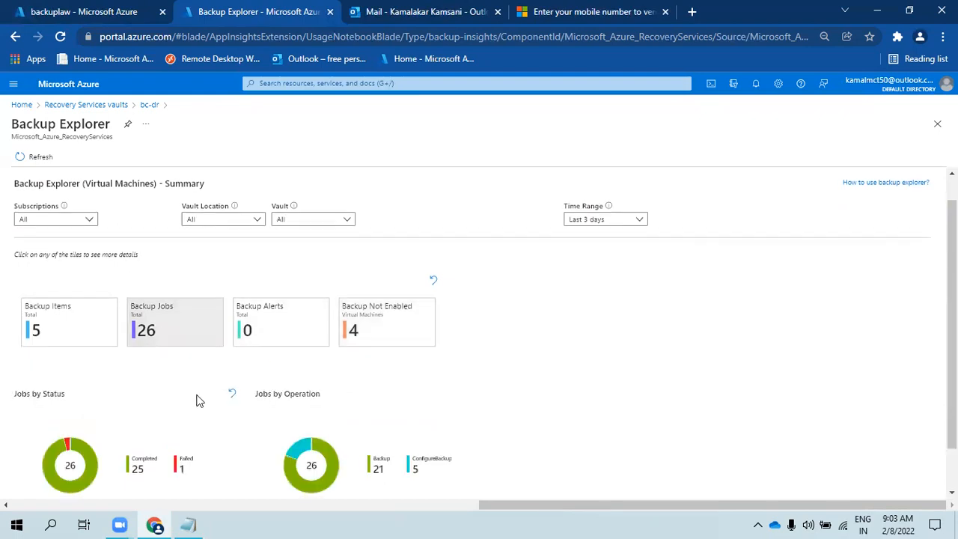
scroll(199, 398, "down", 1)
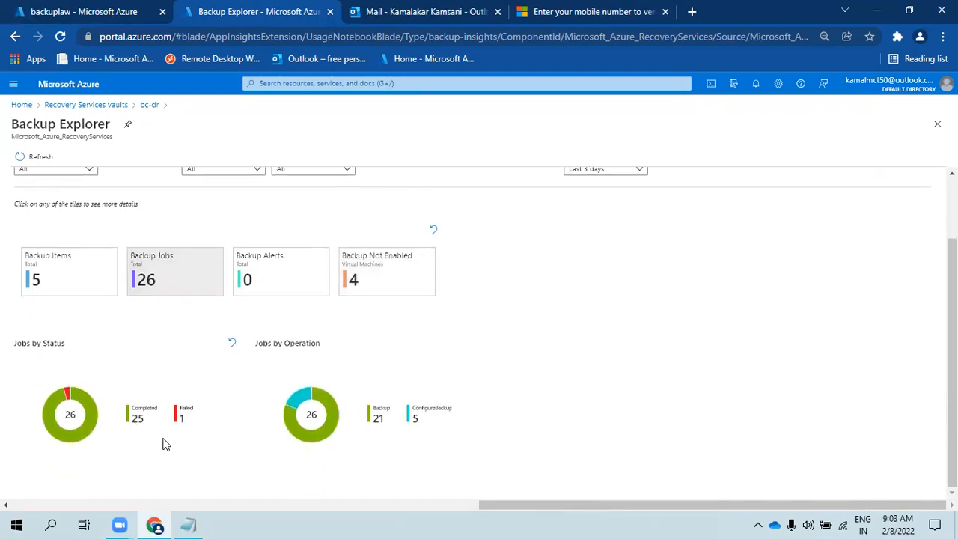
left_click(60, 282)
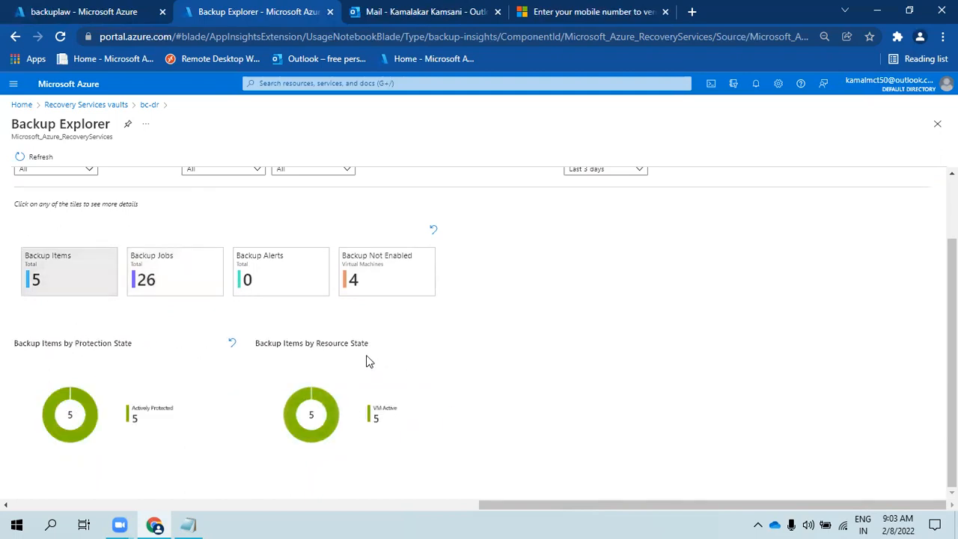
scroll(124, 387, "up", 2)
scroll(150, 391, "down", 2)
scroll(234, 394, "up", 2)
left_click(86, 183)
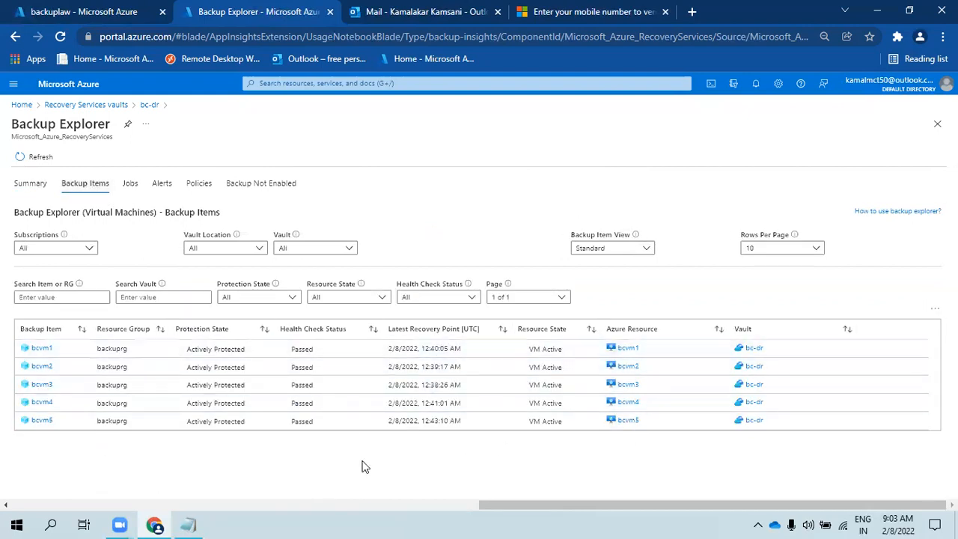
- View the backup jobs list filtered to show jobs of every status
left_click(132, 187)
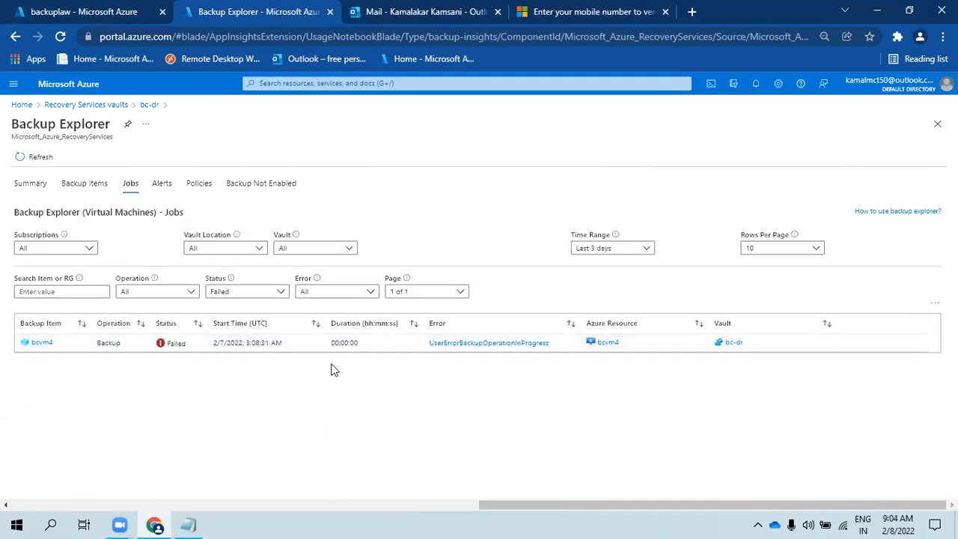
left_click(242, 295)
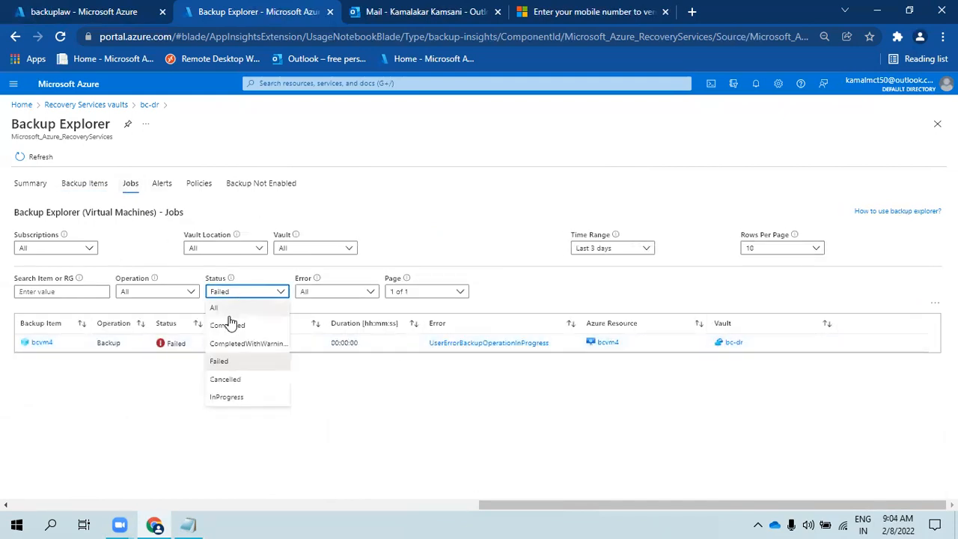
left_click(217, 309)
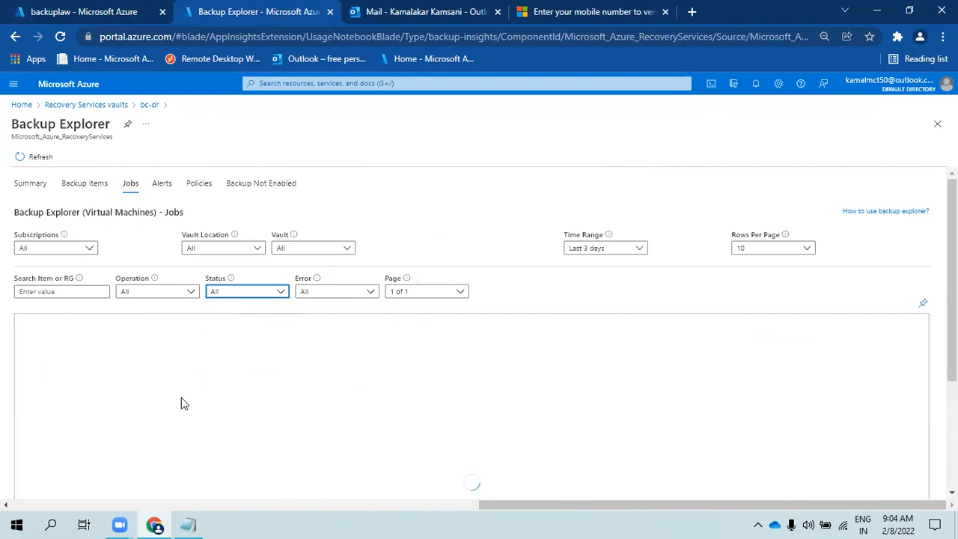
scroll(239, 404, "down", 1)
scroll(230, 425, "up", 1)
scroll(228, 422, "down", 1)
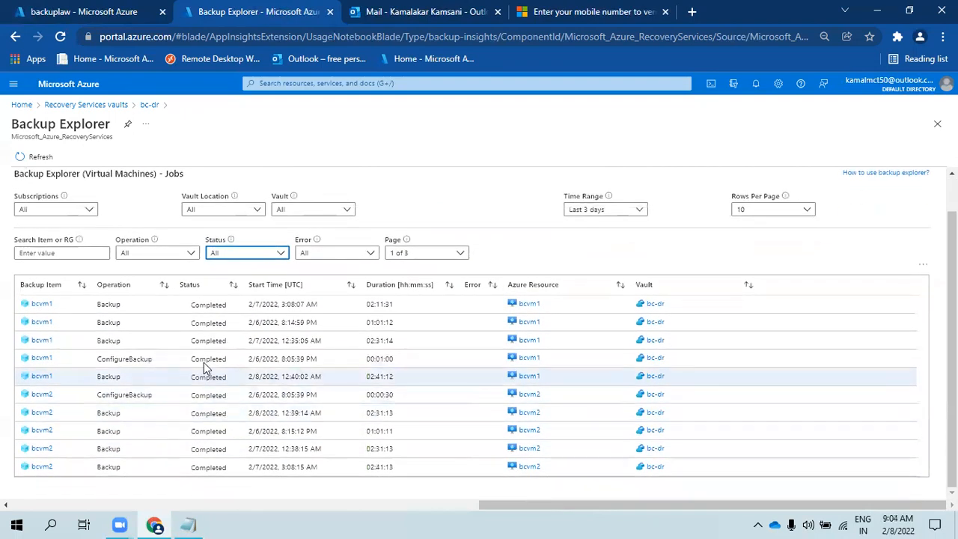
left_click(171, 397)
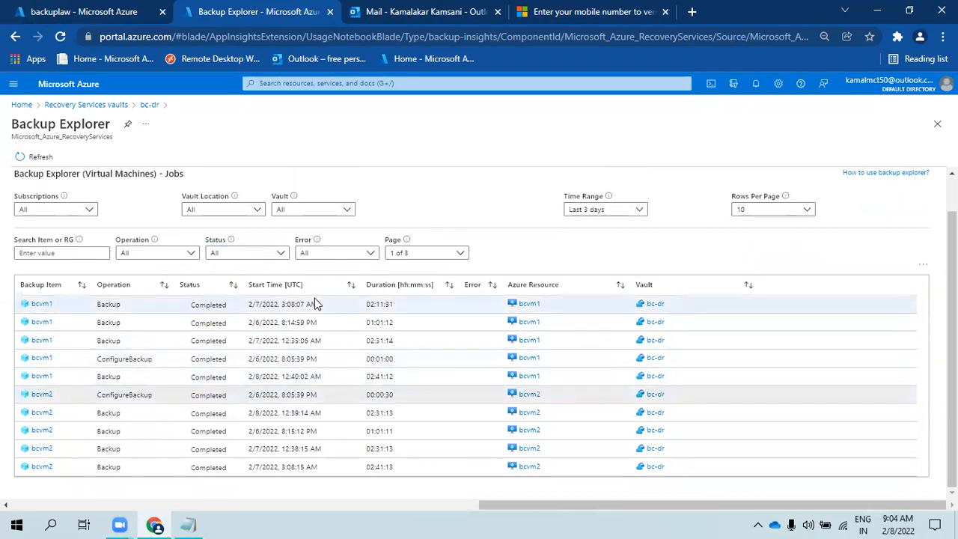
scroll(285, 277, "up", 1)
- Look at alerts and policies, select the VMs-without-backup table, then return to the bc-dr overview
left_click(162, 184)
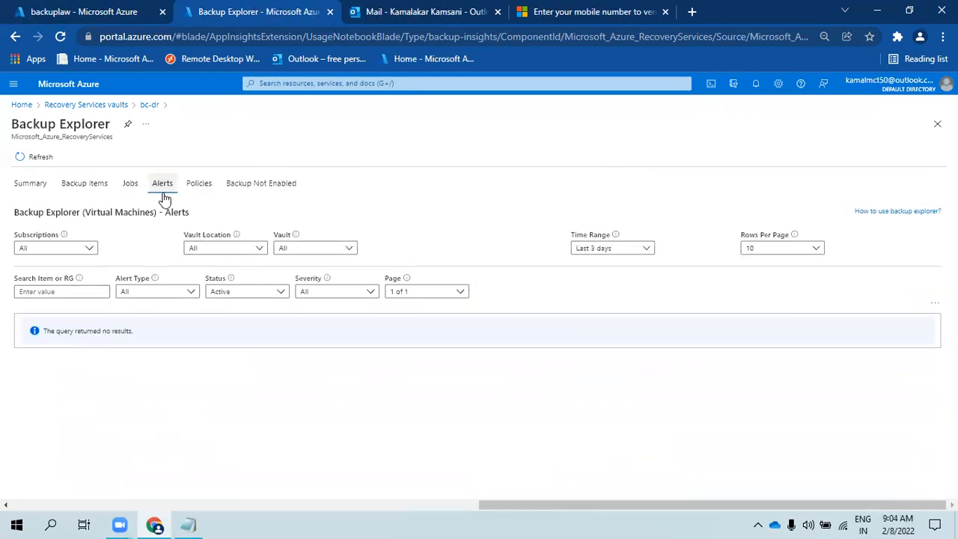
left_click(199, 184)
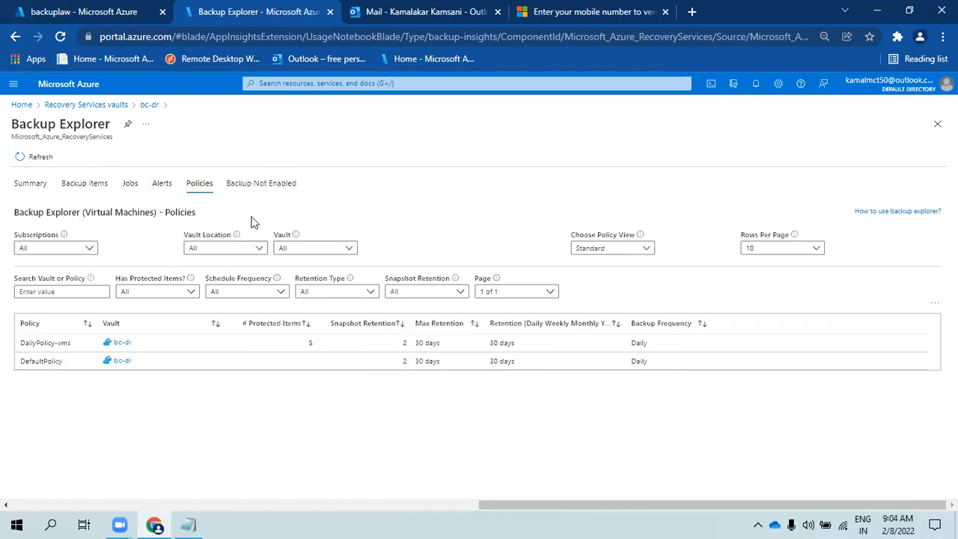
left_click(257, 185)
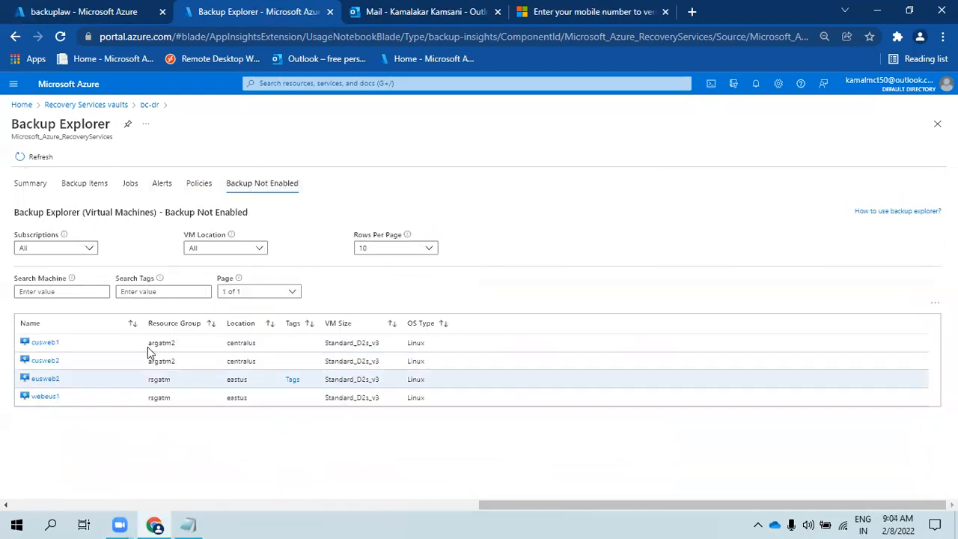
left_click_drag(424, 398, 31, 323)
left_click(181, 438)
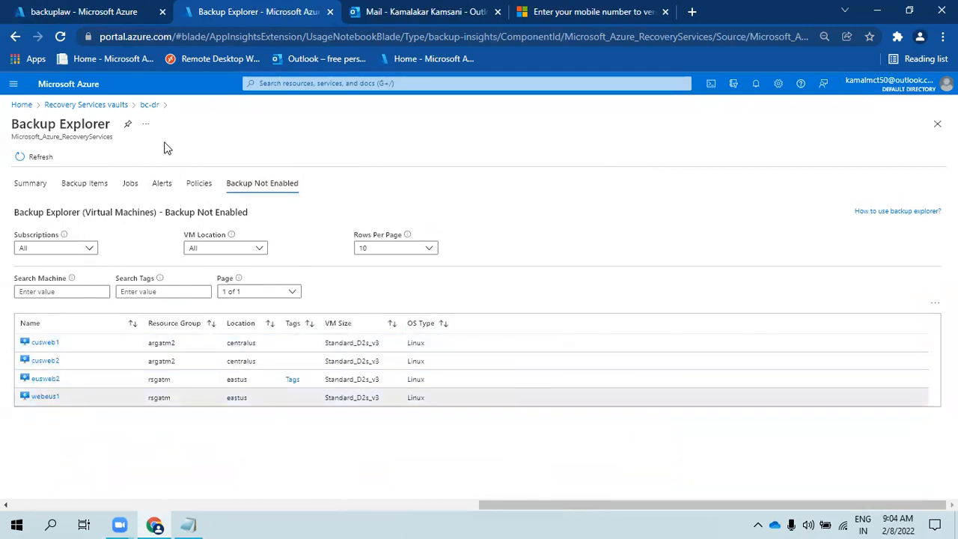
left_click(150, 106)
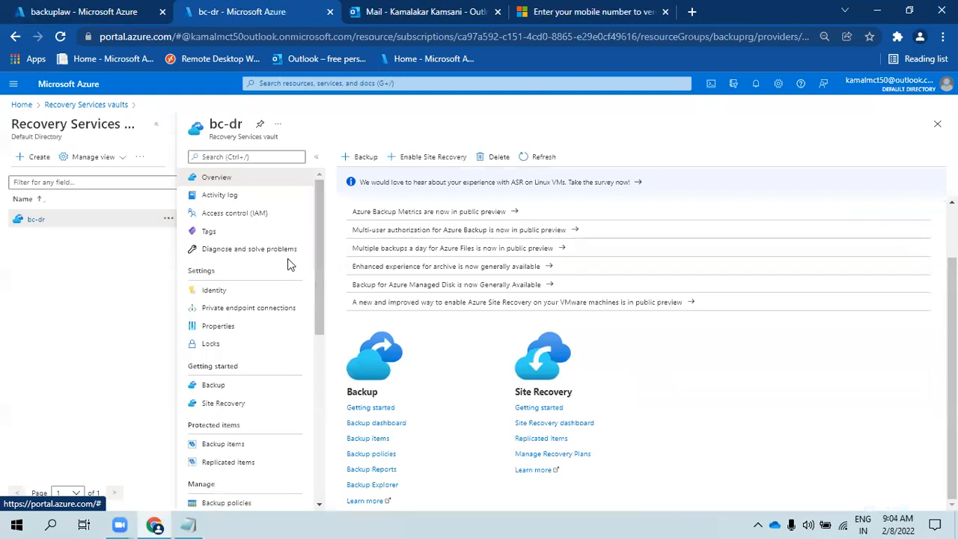
- View the bc-dr Backup Reports Summary for workspace backuplaw with Exclude Legacy Table False, then return to the backuplaw query
left_click(387, 470)
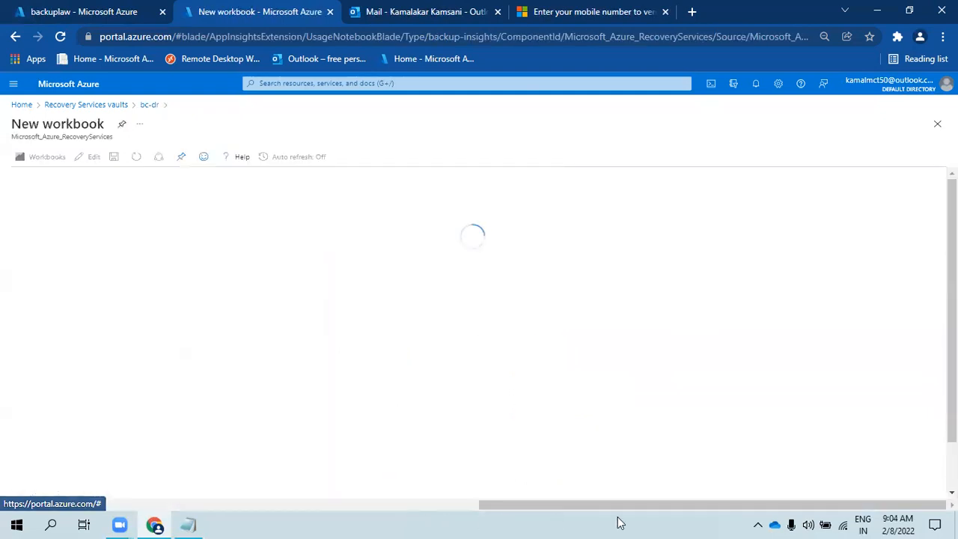
left_click(127, 260)
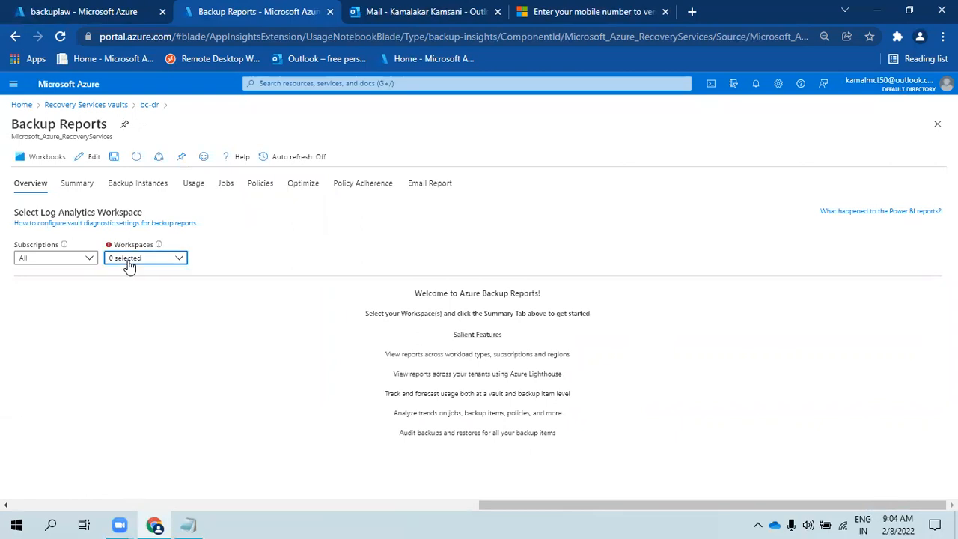
left_click(125, 276)
left_click(118, 351)
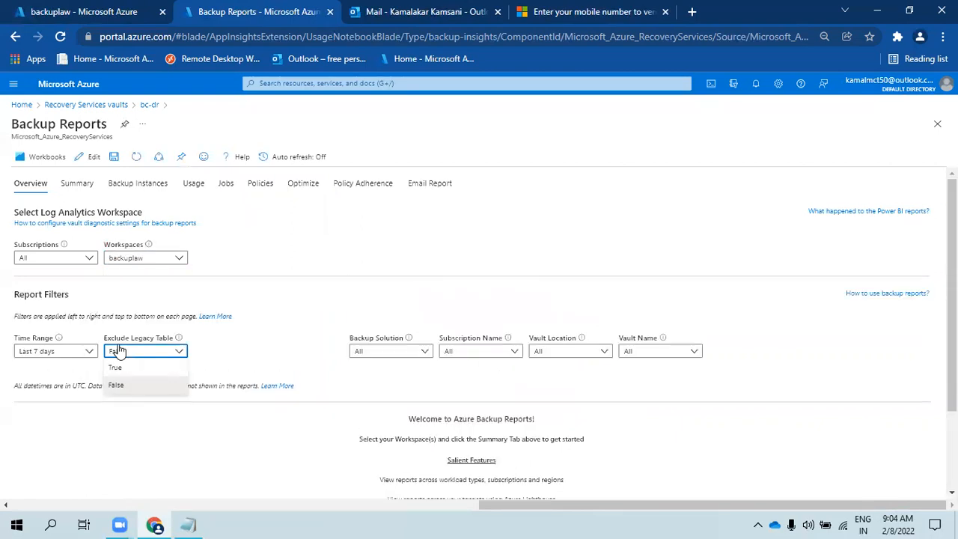
left_click(219, 292)
left_click(71, 185)
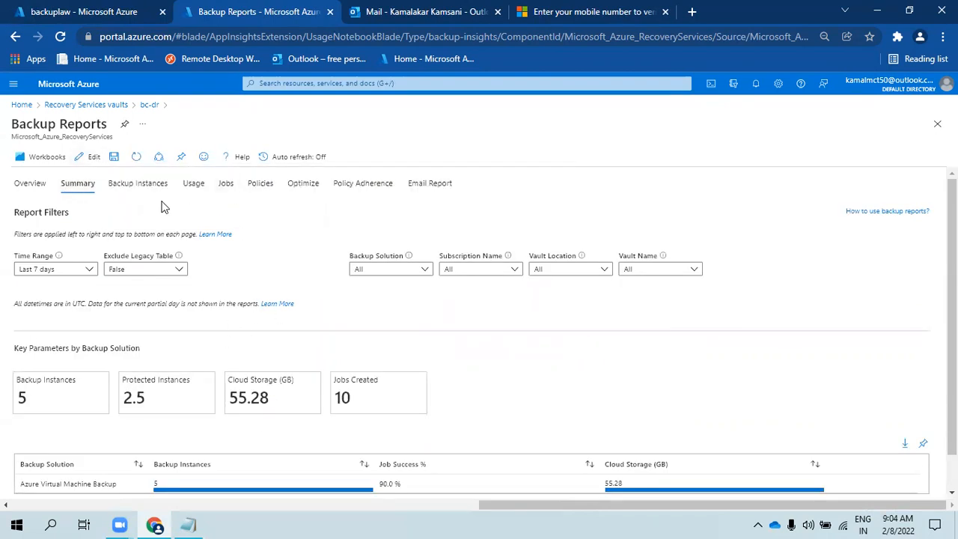
left_click(80, 11)
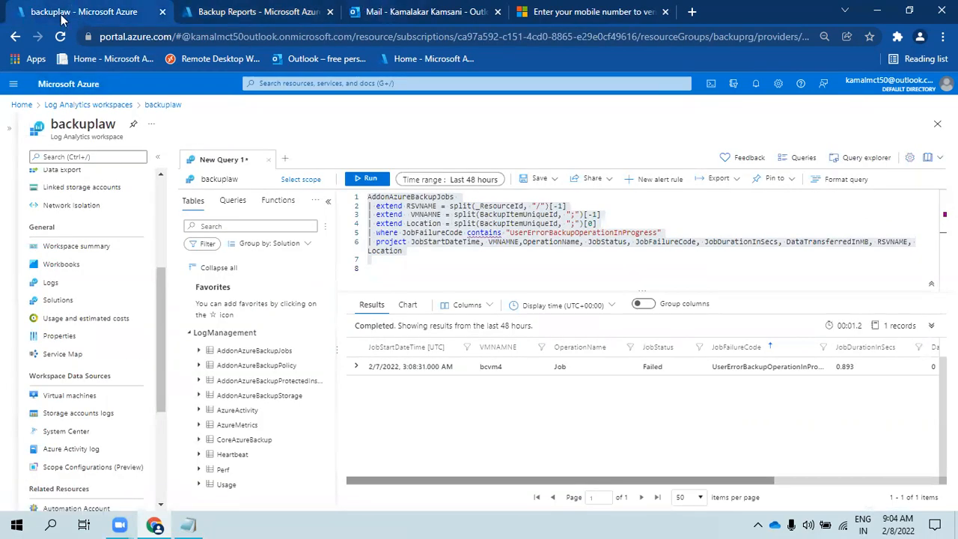
- Discard the query edits and reopen Backup Explorer for the bc-dr vault from Home
left_click(84, 88)
left_click(547, 114)
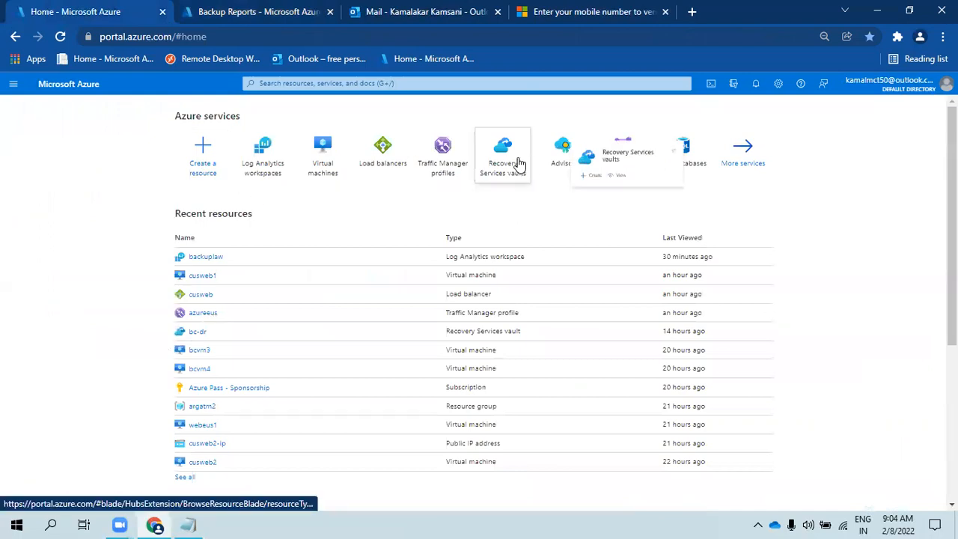
left_click(519, 163)
left_click(49, 247)
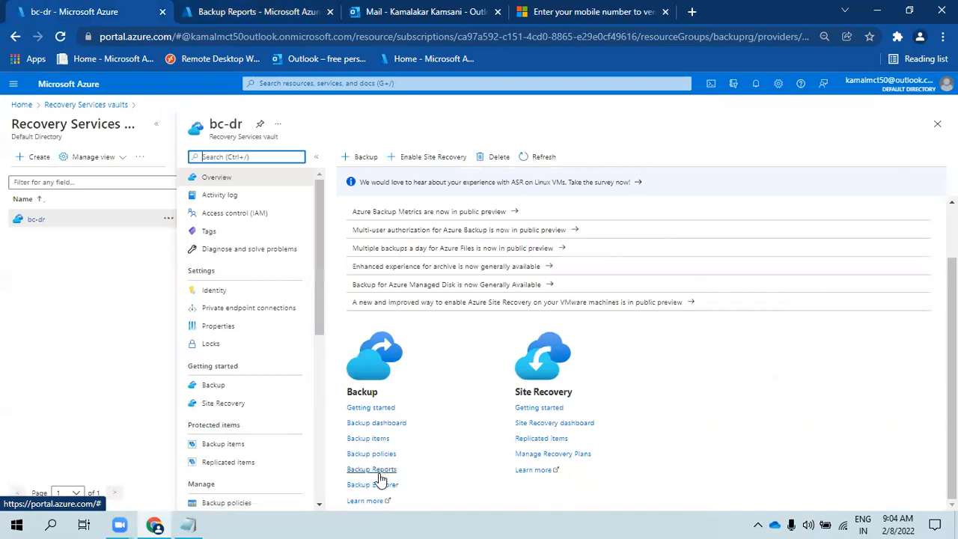
left_click(377, 485)
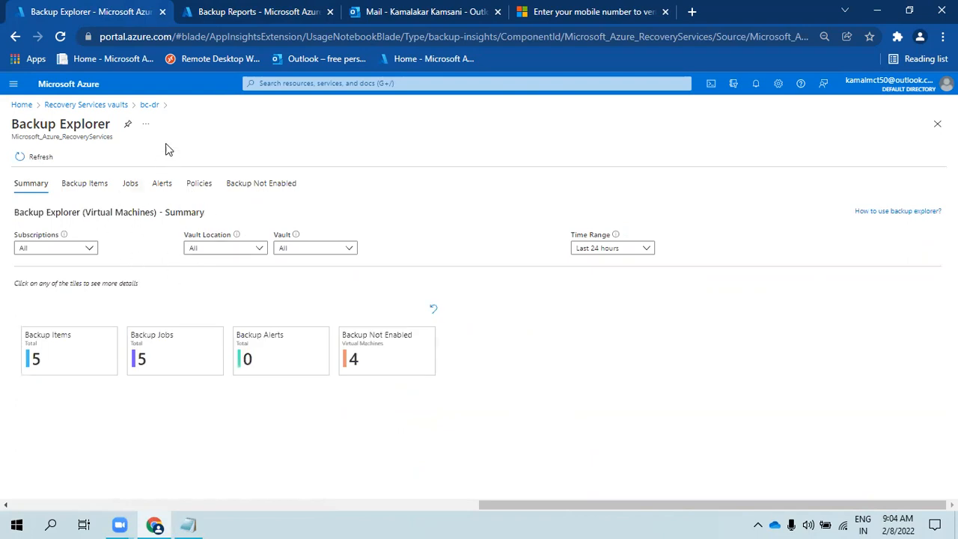
- Open and dismiss the Backup Explorer options menu, then return to the Backup Reports tab
left_click(147, 125)
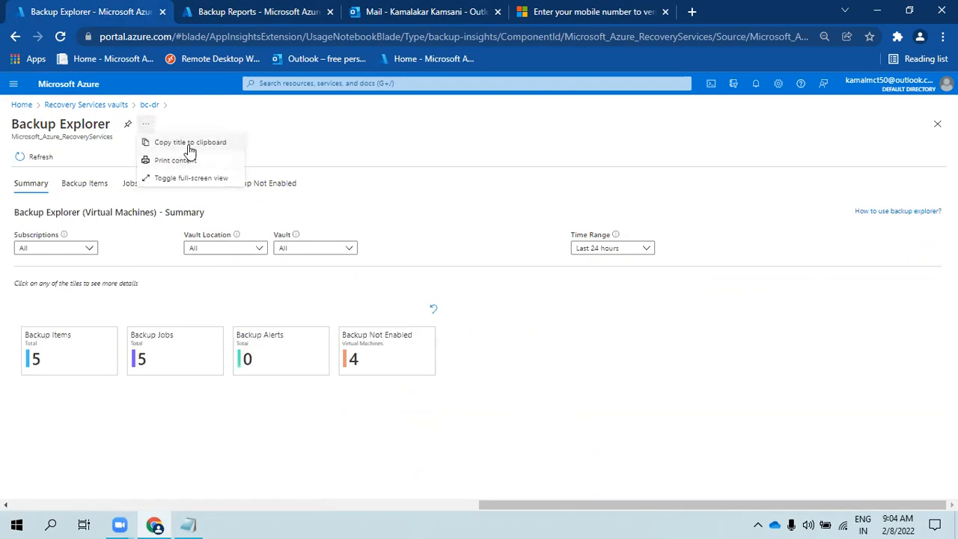
left_click(137, 256)
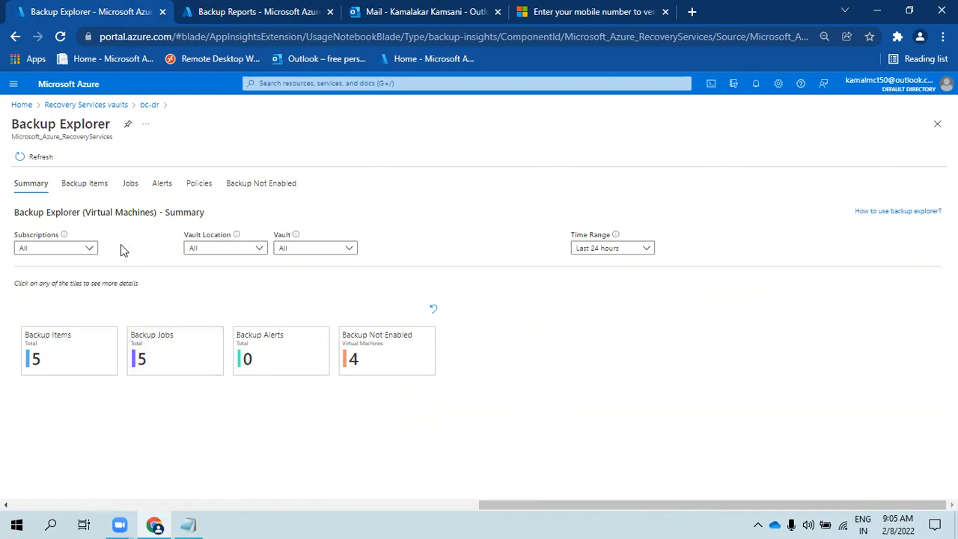
left_click(270, 8)
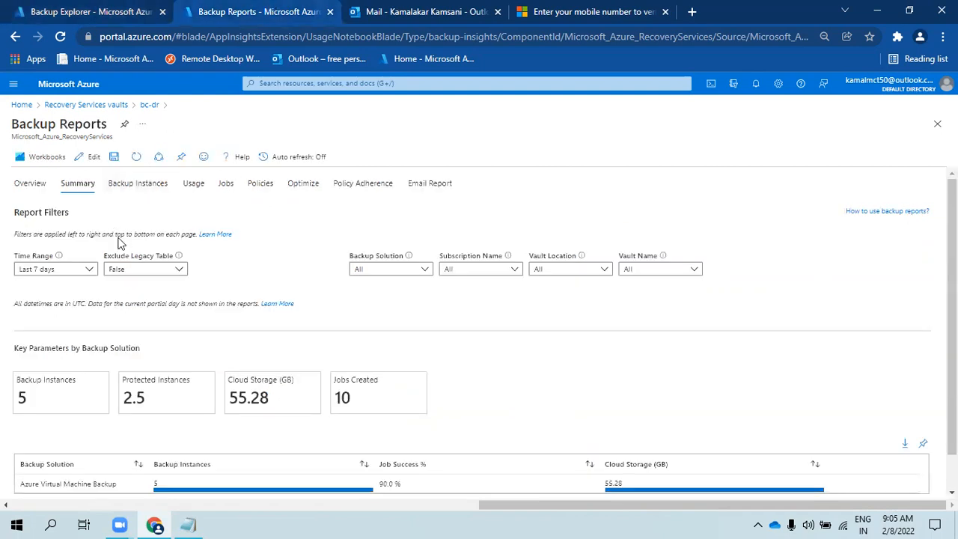
left_click(84, 160)
scroll(745, 453, "down", 10)
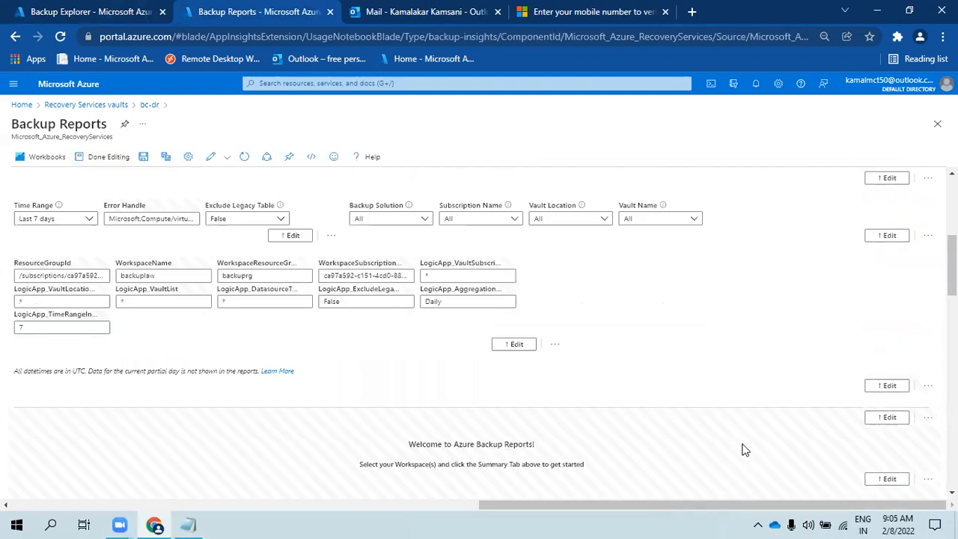
scroll(739, 460, "down", 8)
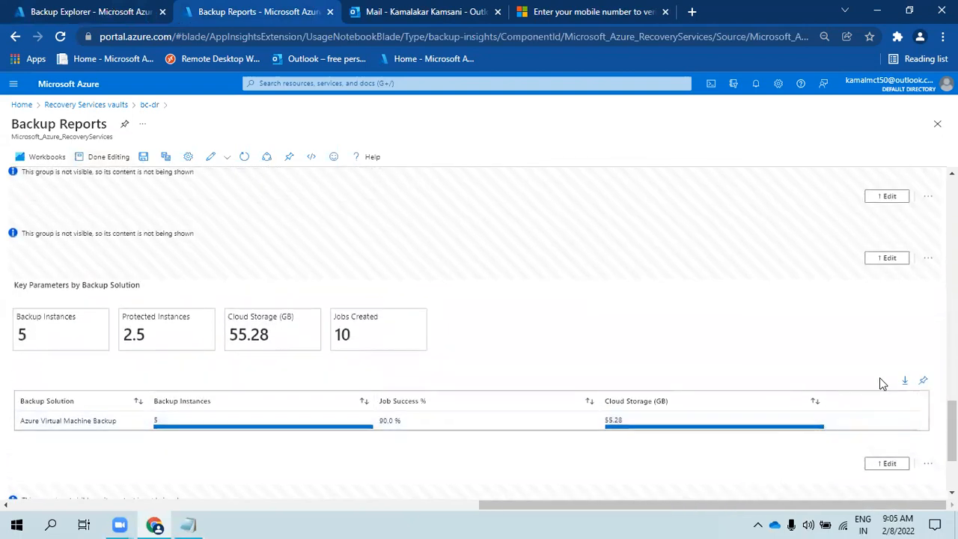
left_click(886, 465)
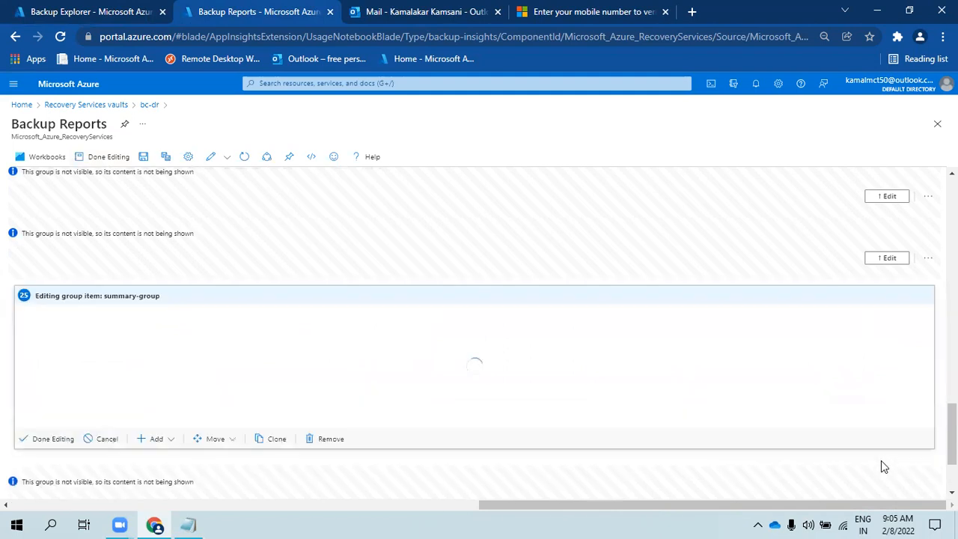
scroll(300, 374, "down", 2)
scroll(144, 309, "down", 1)
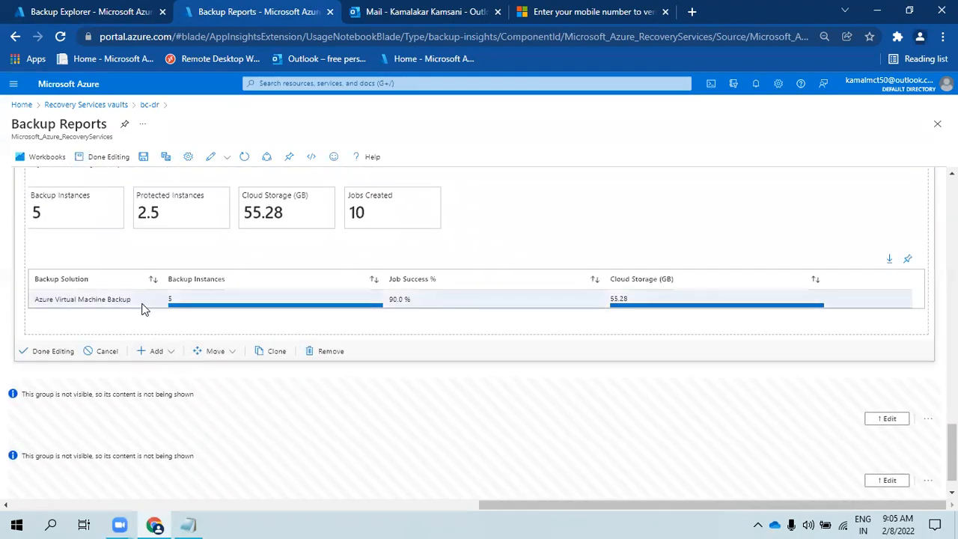
scroll(225, 281, "up", 1)
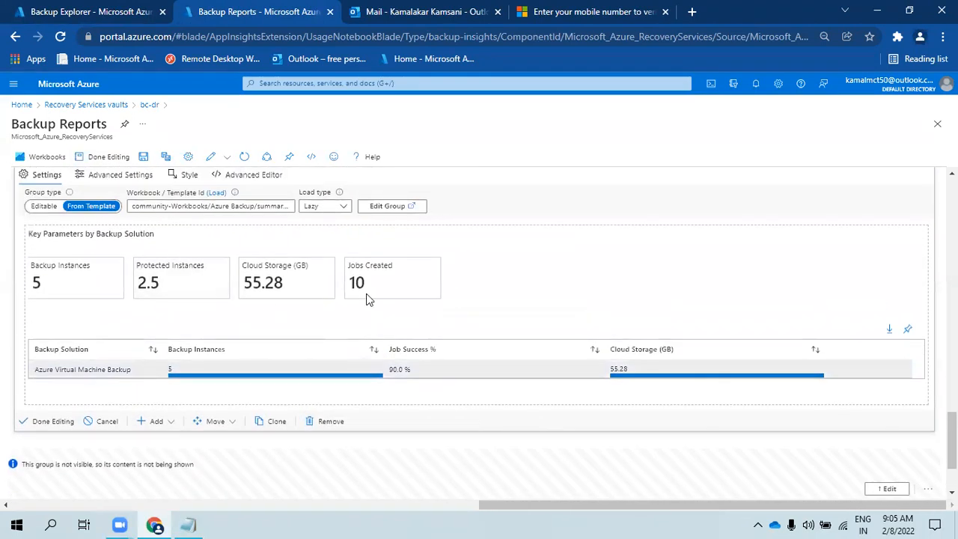
scroll(399, 388, "down", 1)
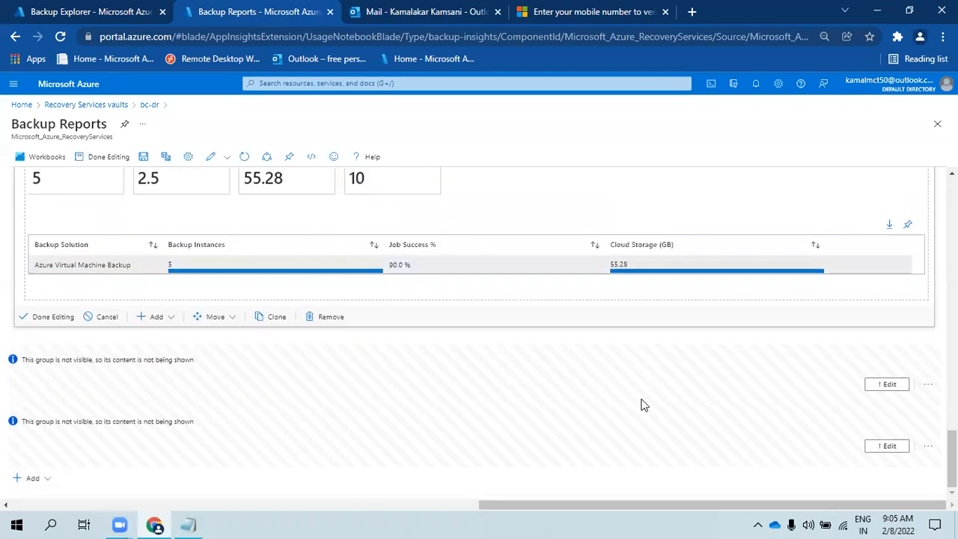
left_click(886, 445)
scroll(146, 190, "up", 3)
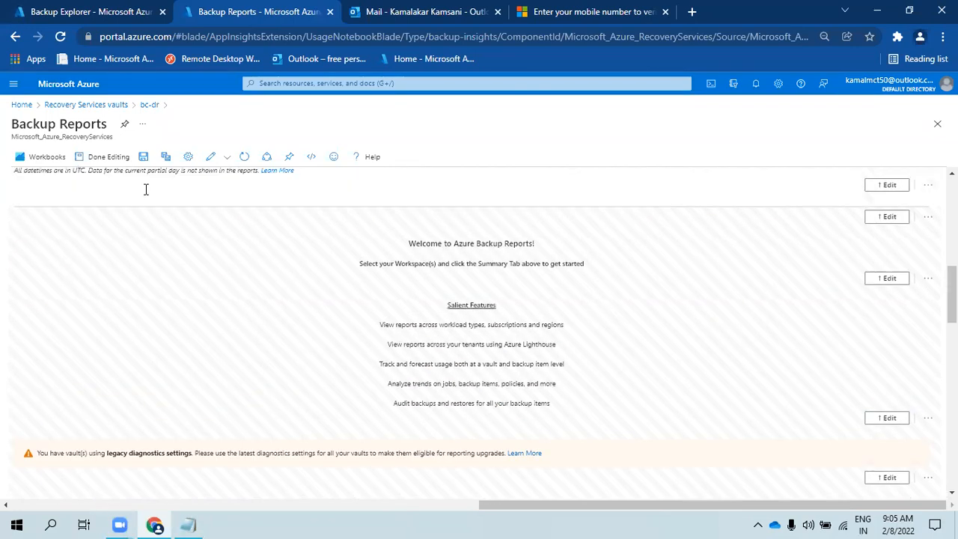
left_click(105, 158)
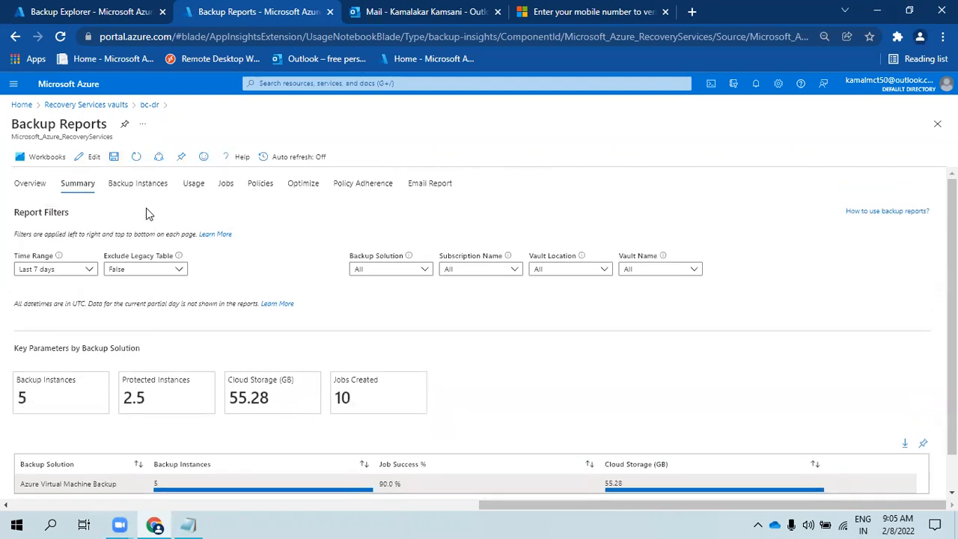
- Scroll through the Jobs report charts, then switch the Backup Reports workbook into edit mode
left_click(226, 186)
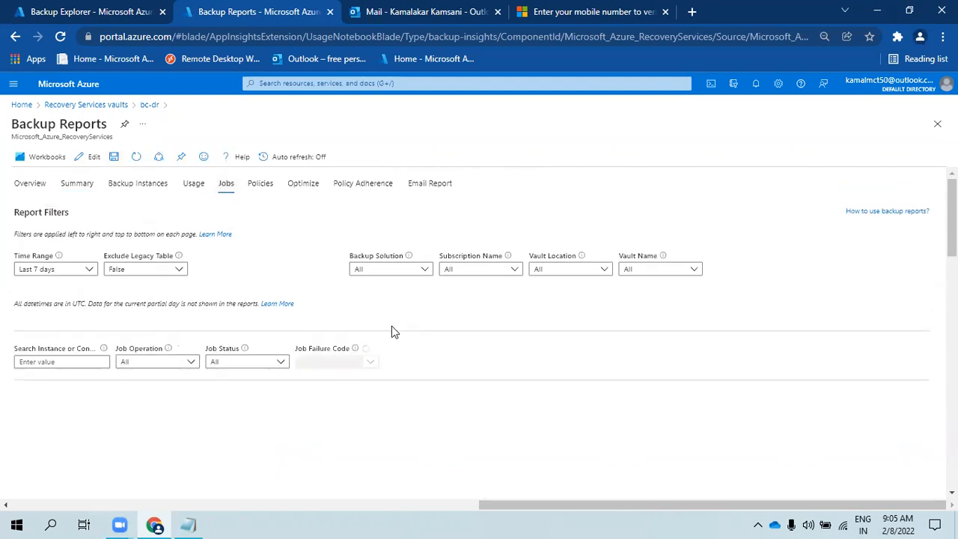
scroll(392, 330, "down", 4)
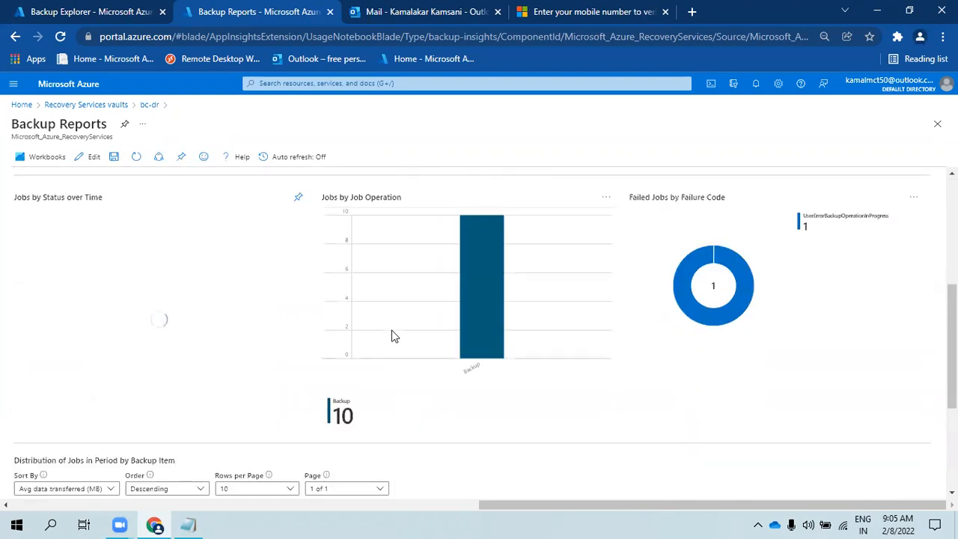
scroll(220, 205, "up", 5)
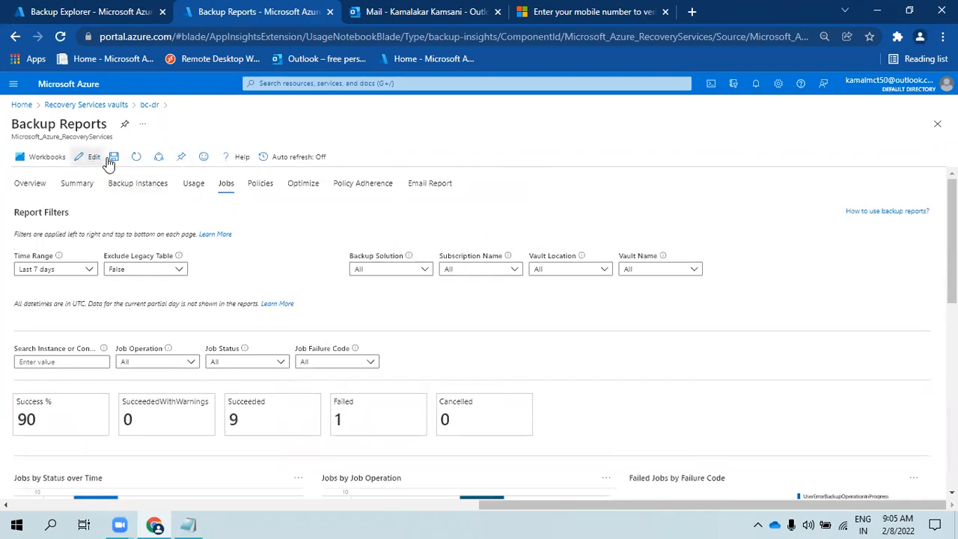
left_click(88, 156)
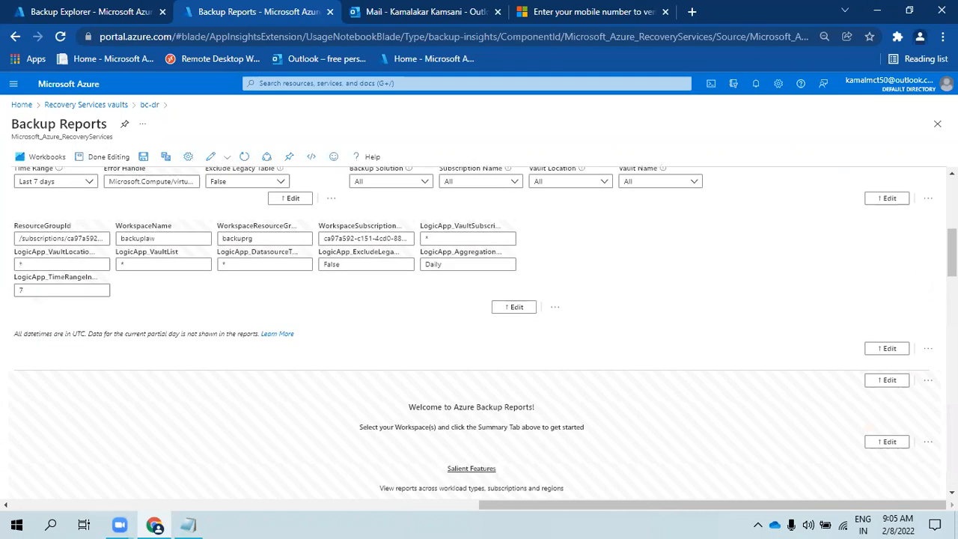
- Open options for the Failed Jobs by Failure Code chart and open the jobs group for editing
scroll(905, 357, "down", 15)
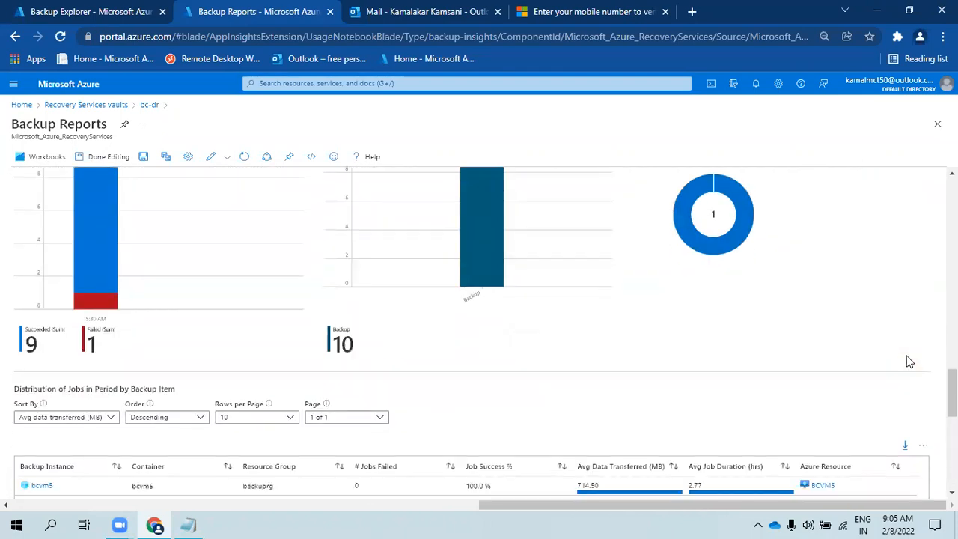
scroll(906, 358, "up", 4)
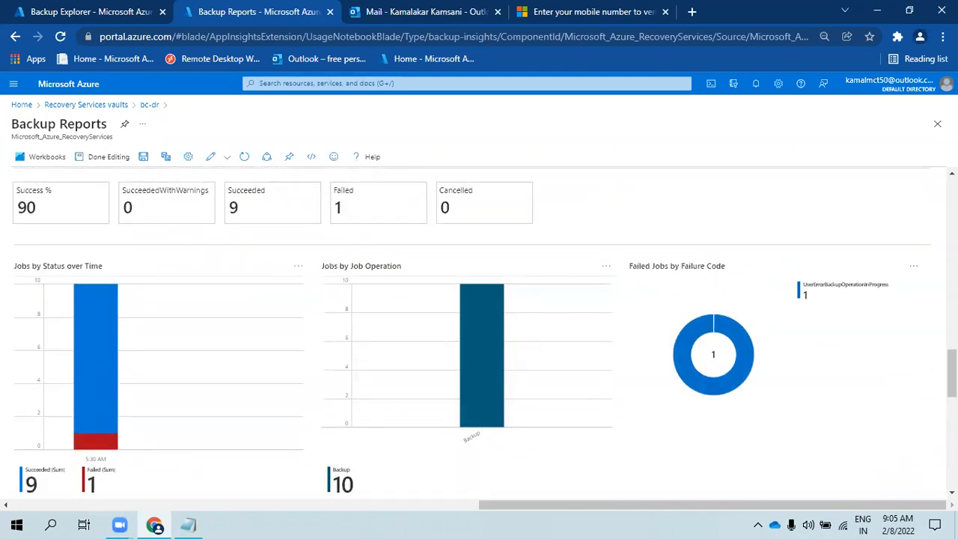
left_click(914, 267)
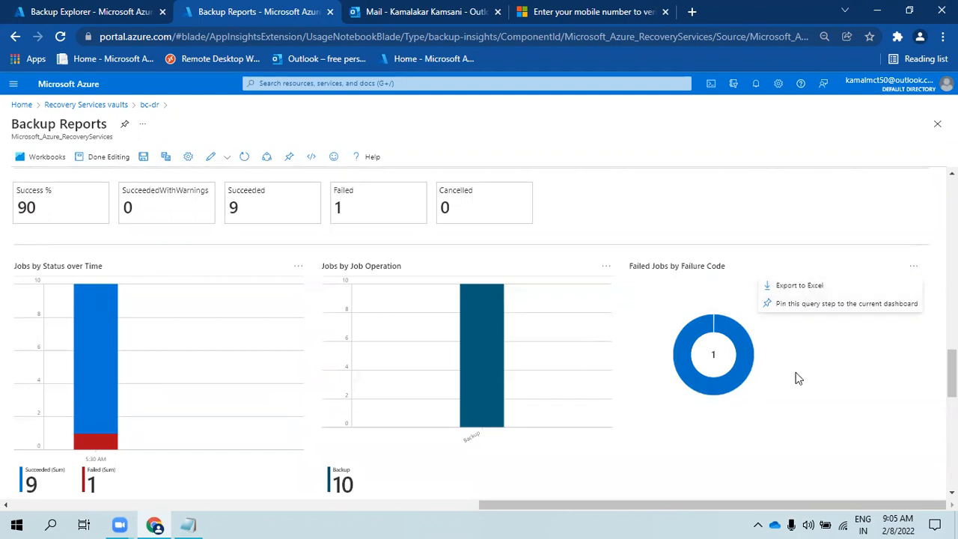
scroll(797, 384, "down", 1)
scroll(797, 384, "down", 3)
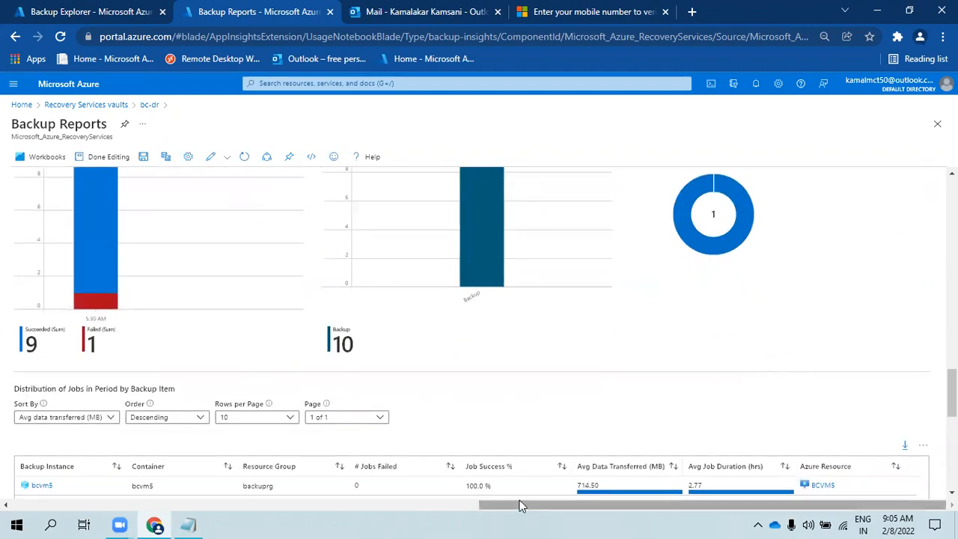
mouse_move(543, 506)
left_mouse_down()
mouse_move(256, 500)
mouse_move(475, 503)
mouse_move(542, 516)
left_mouse_up()
scroll(349, 406, "down", 6)
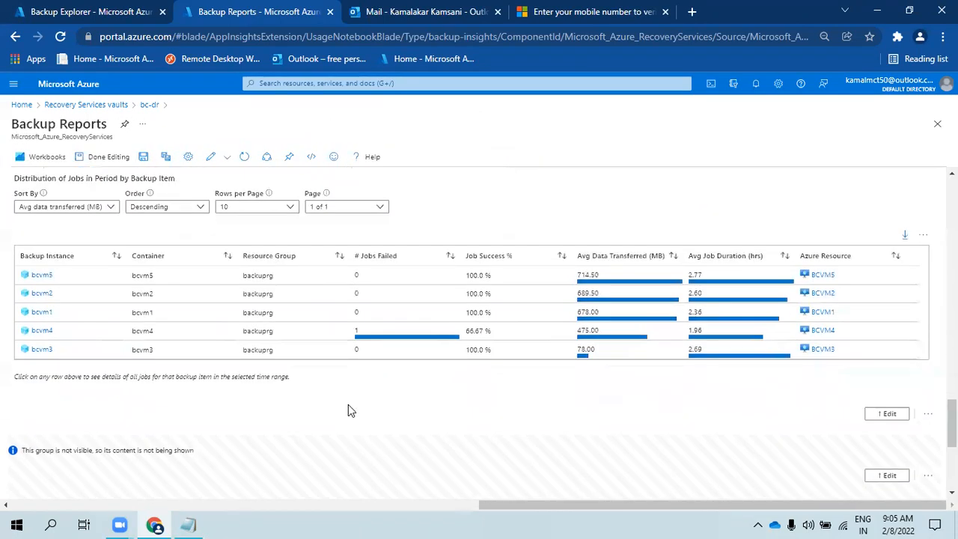
left_click(890, 418)
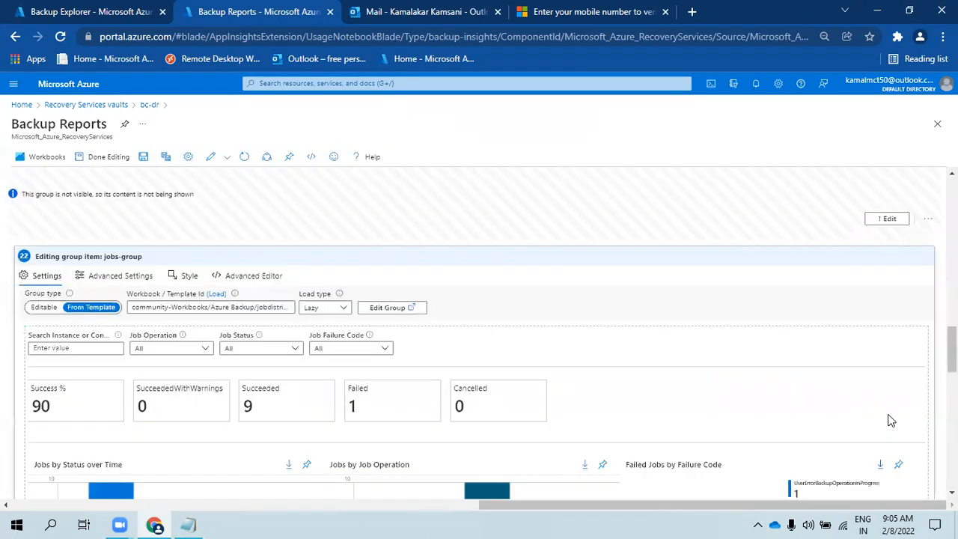
- Review the jobs group contents, then open the summary group for editing
scroll(509, 359, "down", 10)
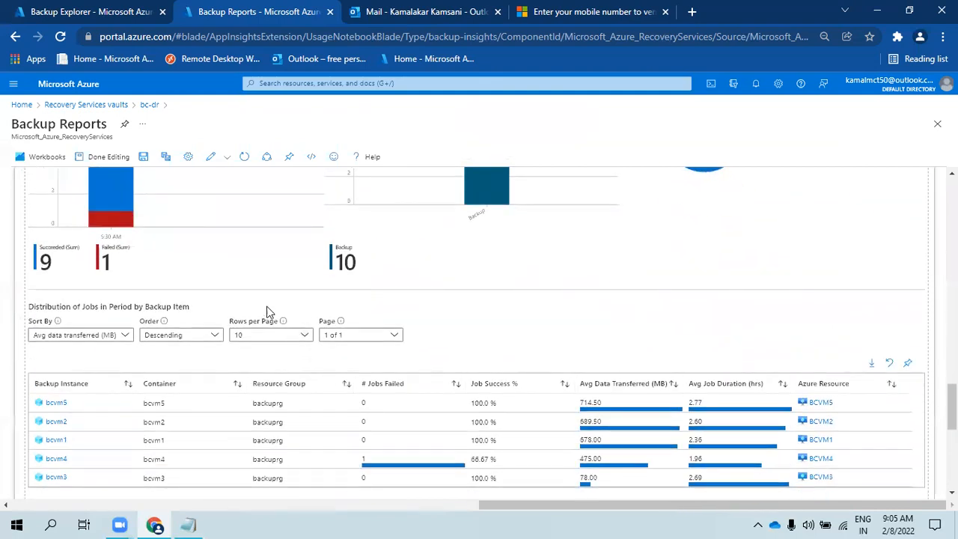
scroll(547, 295, "up", 5)
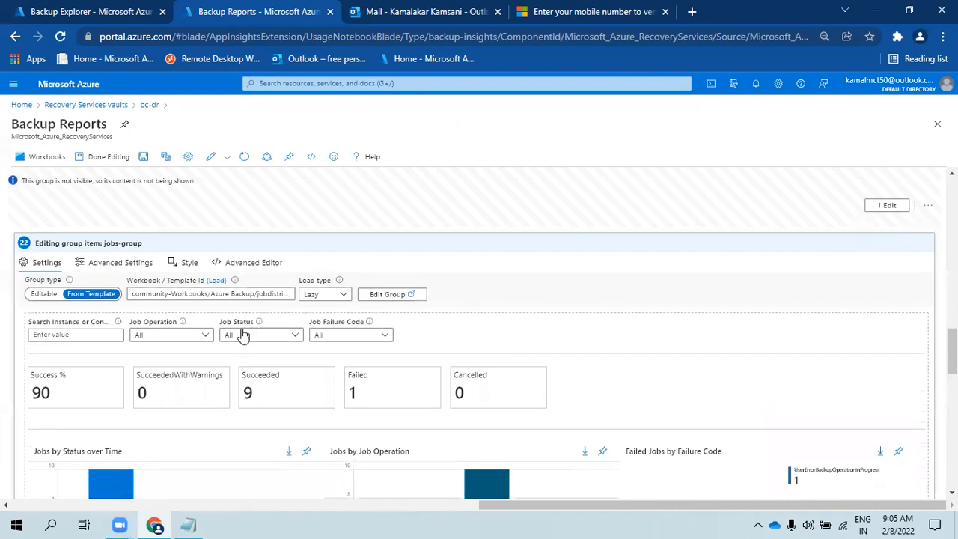
scroll(507, 385, "down", 10)
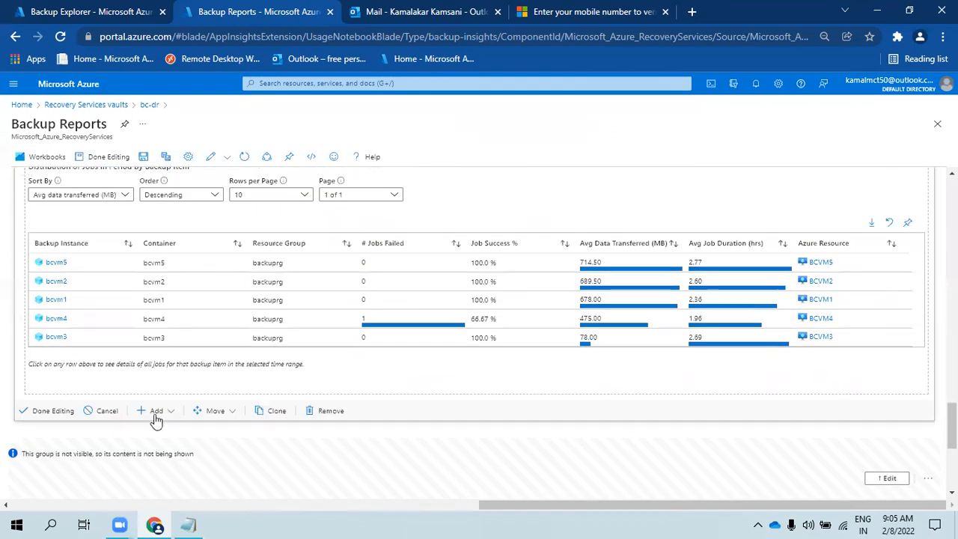
scroll(180, 396, "up", 2)
scroll(172, 375, "down", 8)
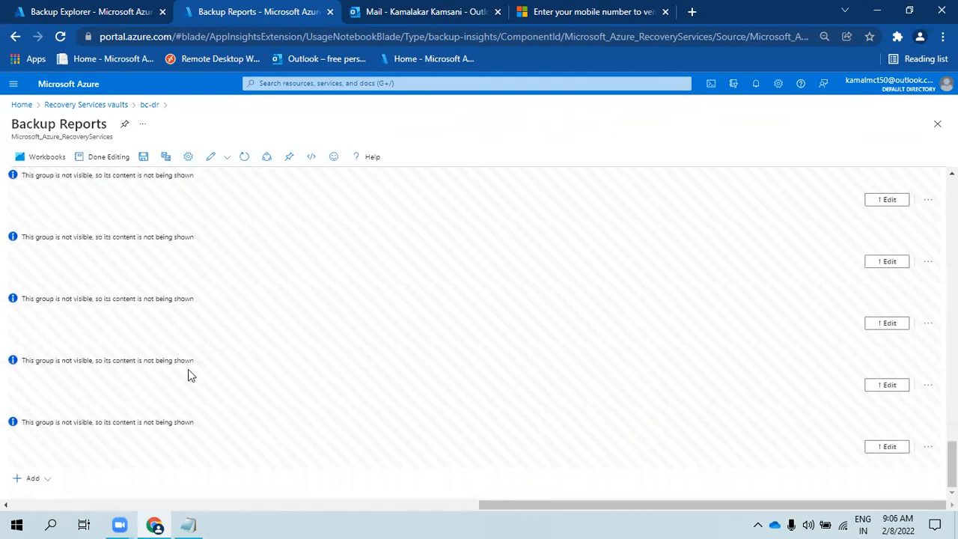
left_click(875, 326)
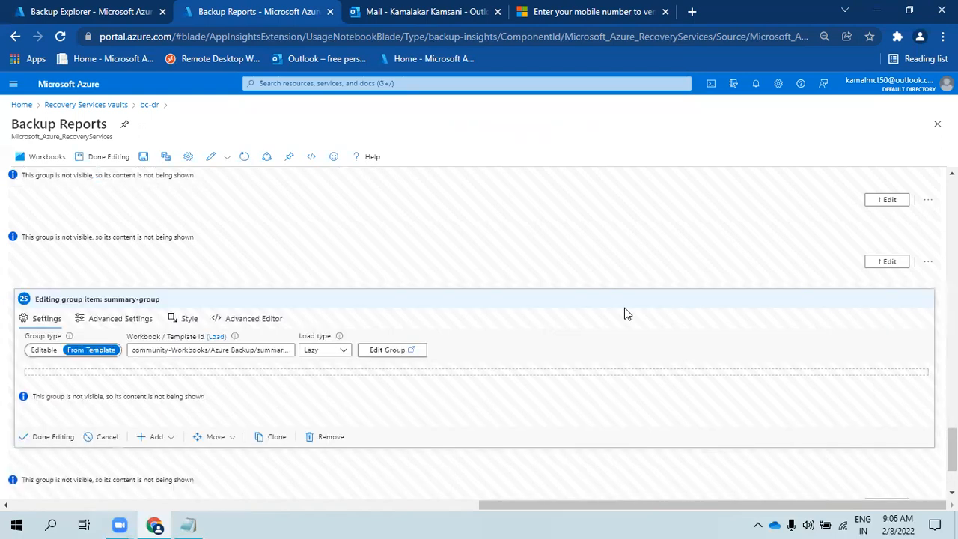
scroll(277, 333, "down", 1)
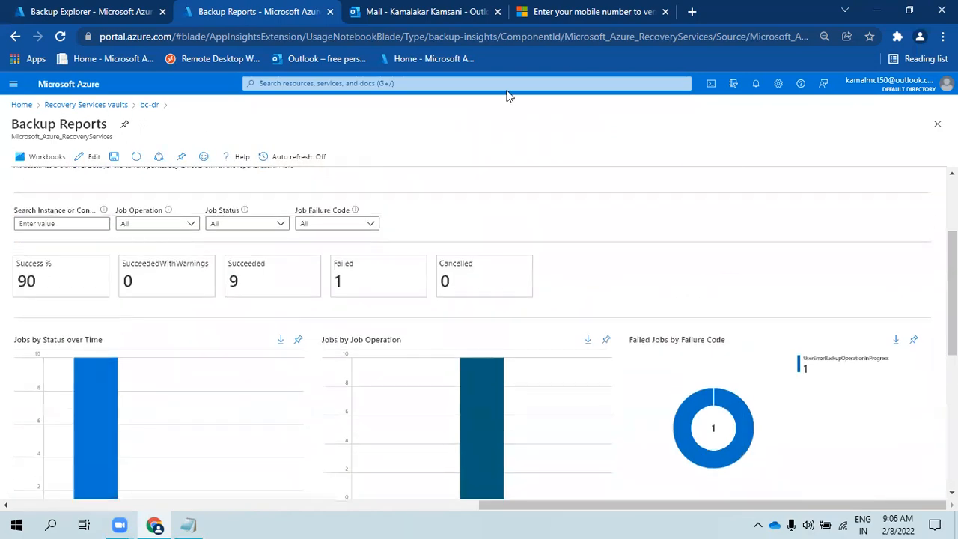
scroll(365, 225, "up", 2)
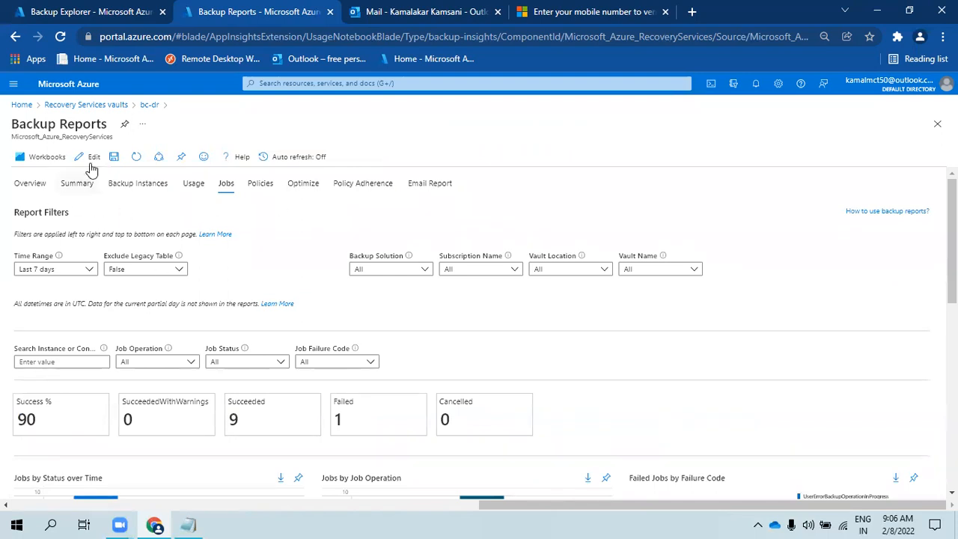
- Browse the backuplaw Log Analytics workspace's Workbooks gallery, then return to the Azure home page
left_click(150, 106)
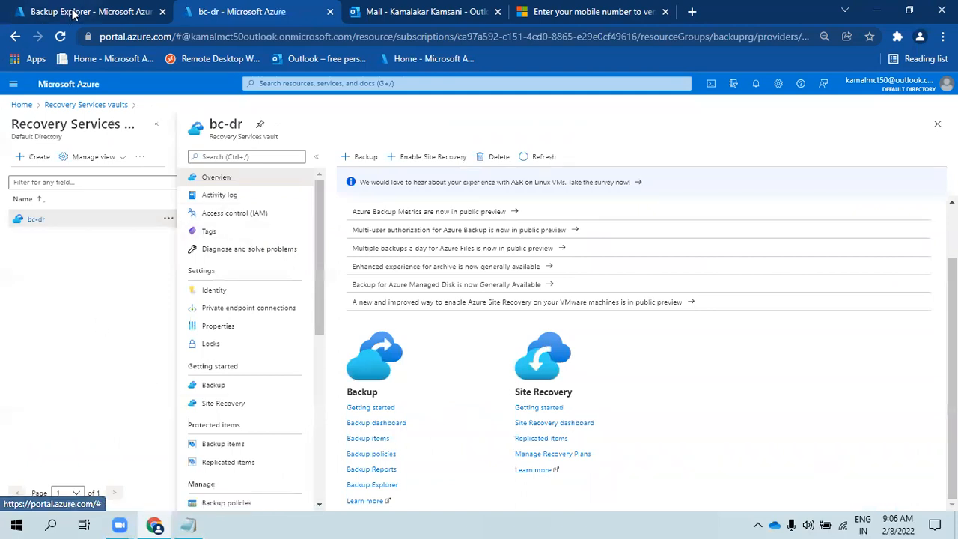
left_click(73, 87)
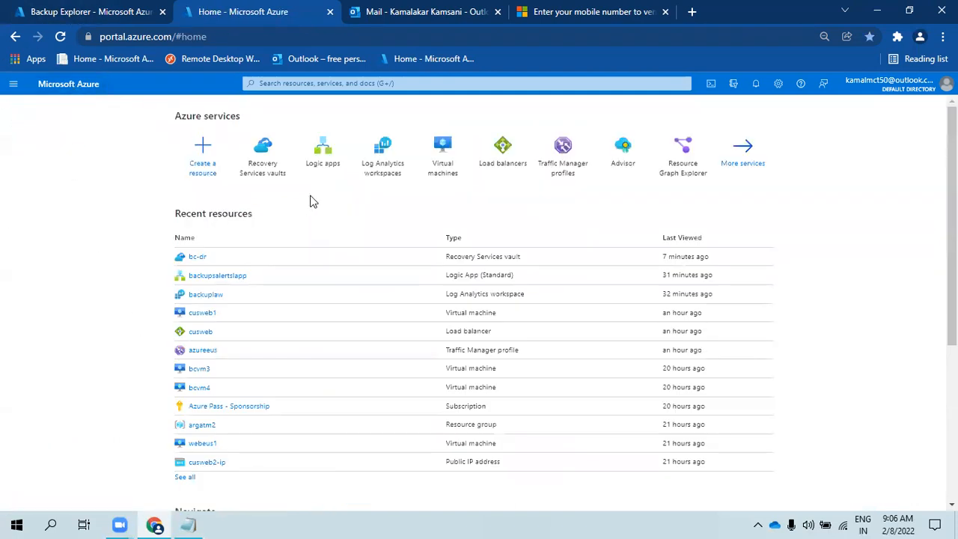
left_click(9, 83)
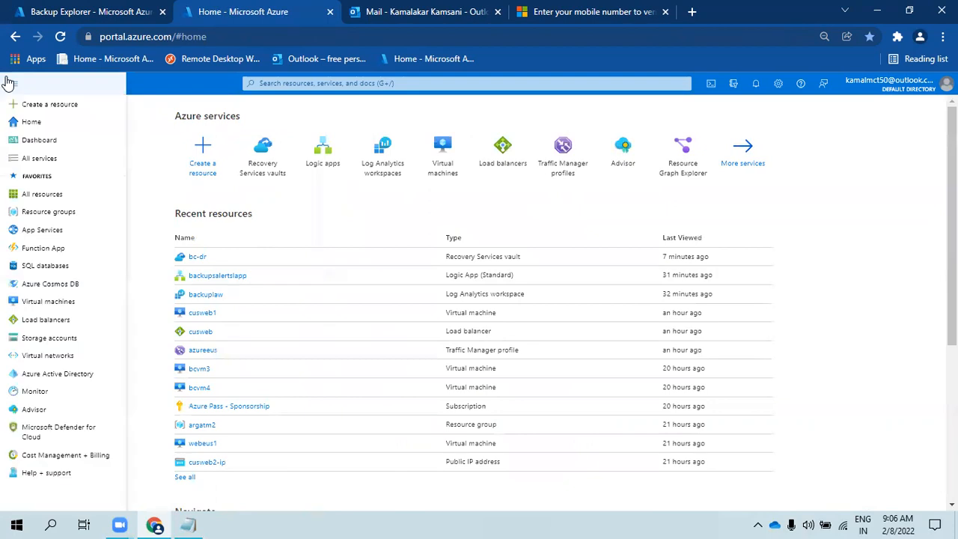
left_click(395, 169)
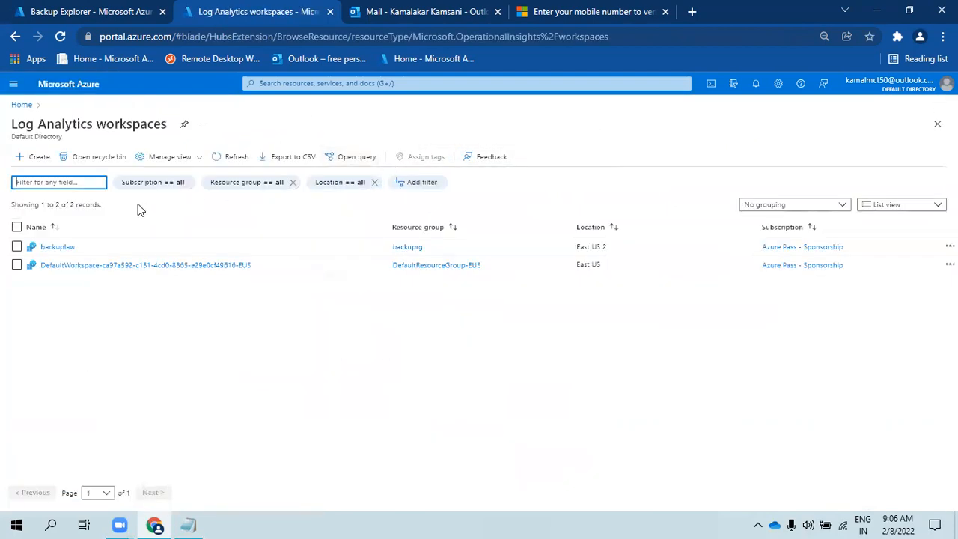
left_click(60, 247)
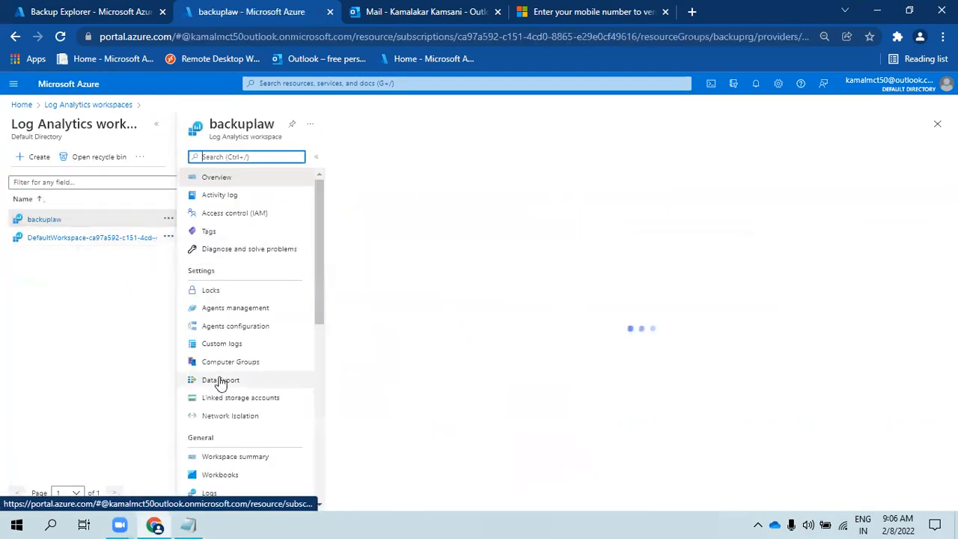
scroll(224, 397, "down", 2)
left_click(224, 337)
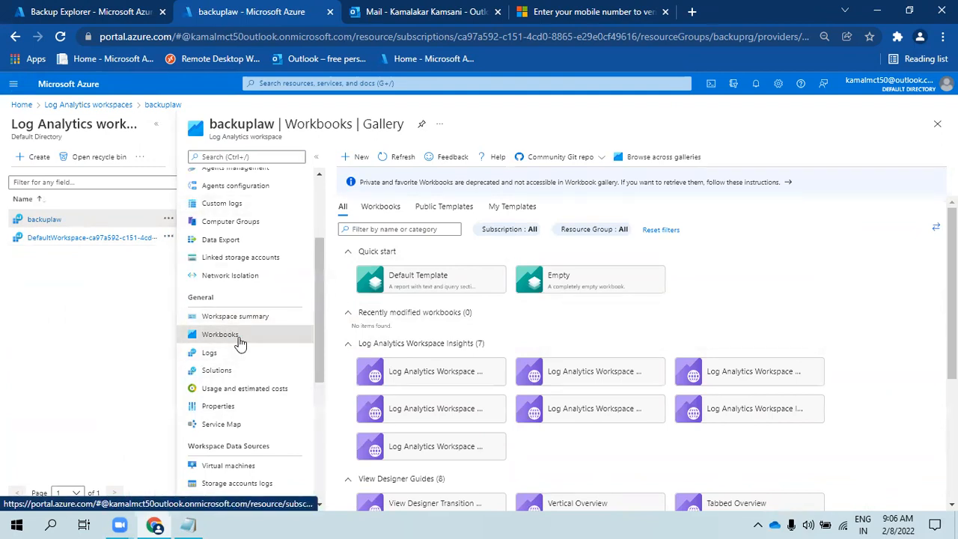
left_click(66, 83)
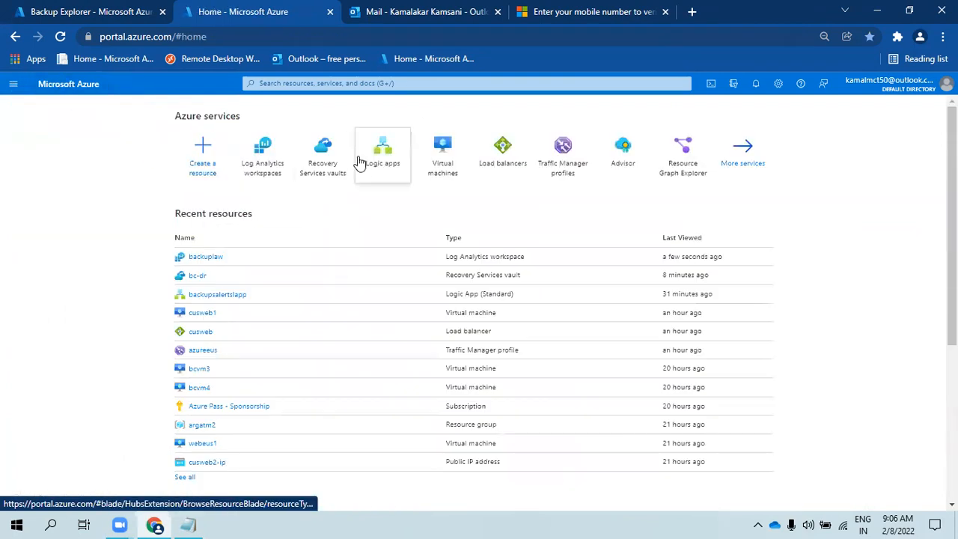
- Open the Monitor Performance workbook with time range Last 3 days and refresh its onboarding query
left_click(14, 83)
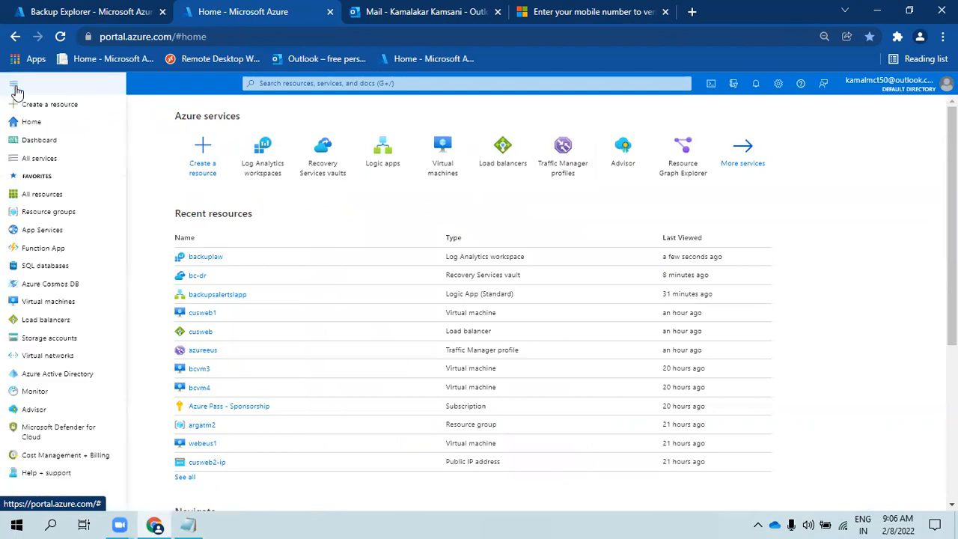
left_click(35, 390)
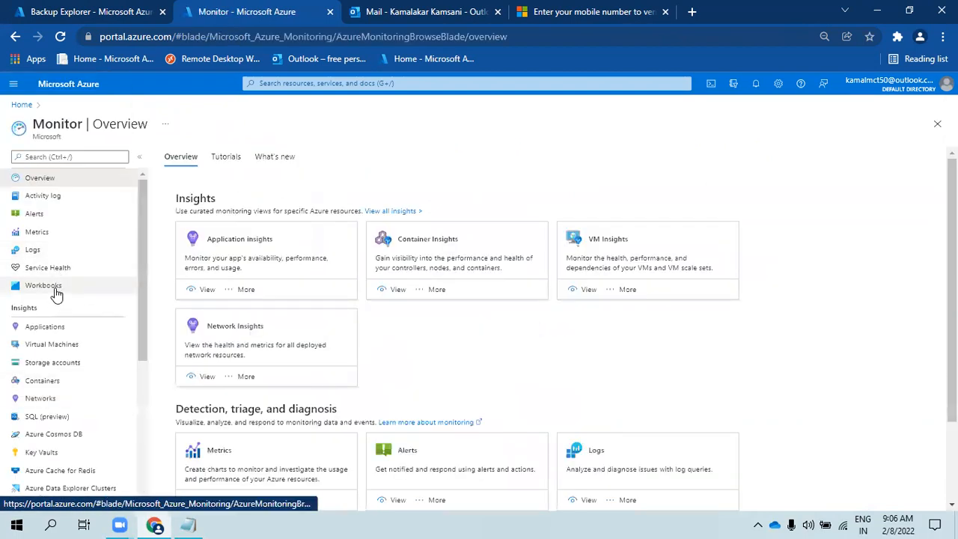
left_click(54, 294)
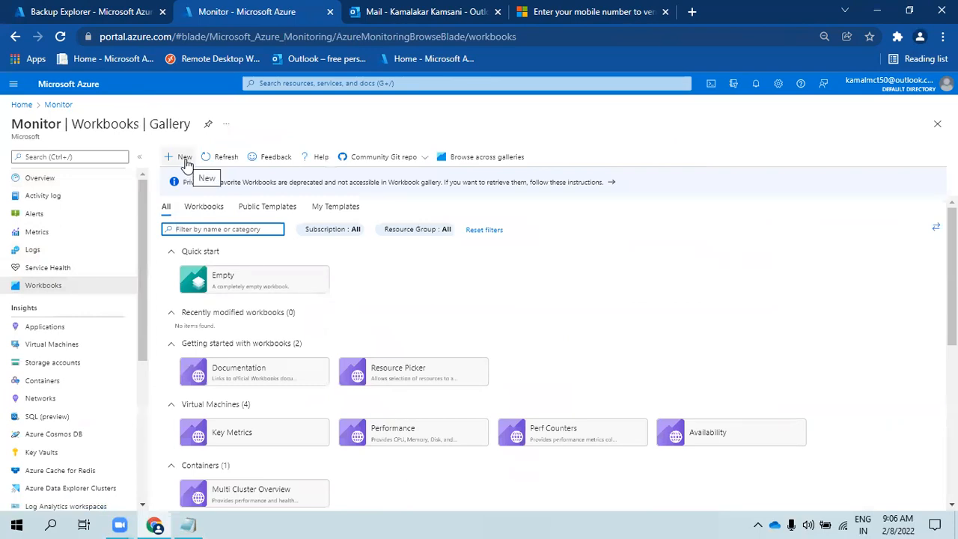
scroll(421, 379, "down", 4)
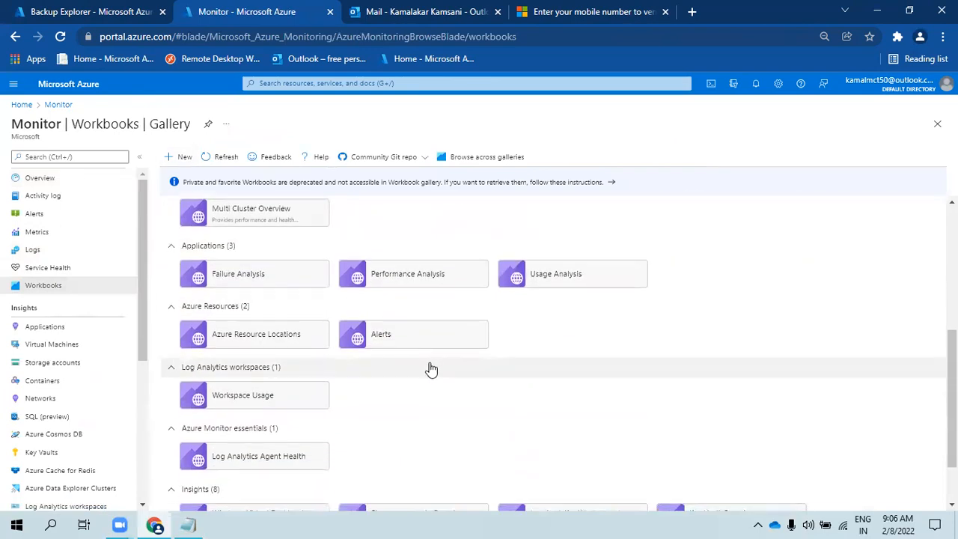
scroll(431, 370, "down", 2)
scroll(430, 368, "up", 6)
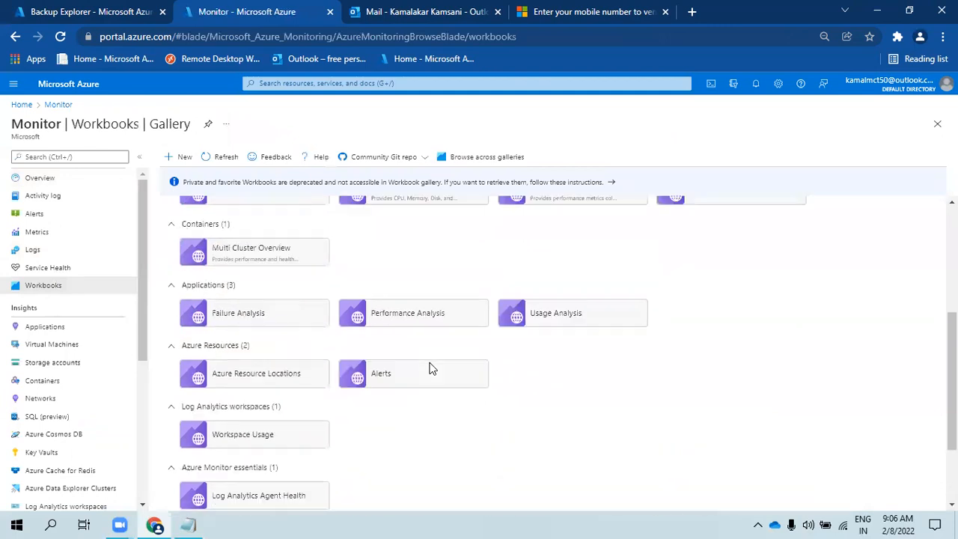
left_click(432, 432)
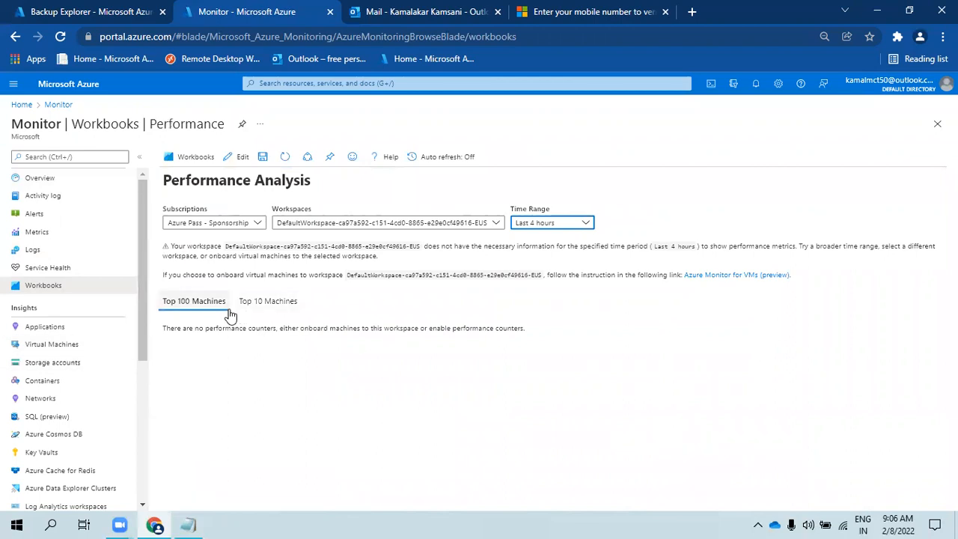
left_click(527, 222)
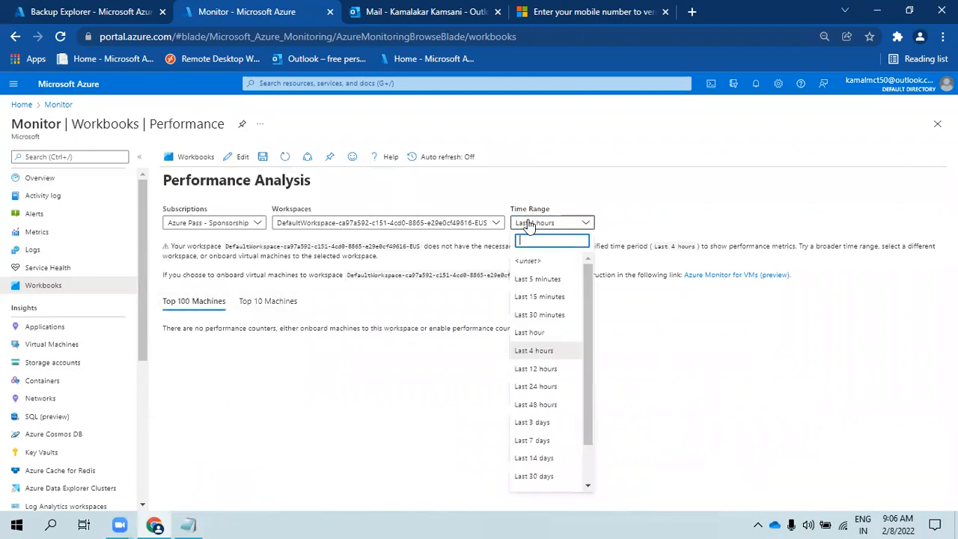
left_click(538, 422)
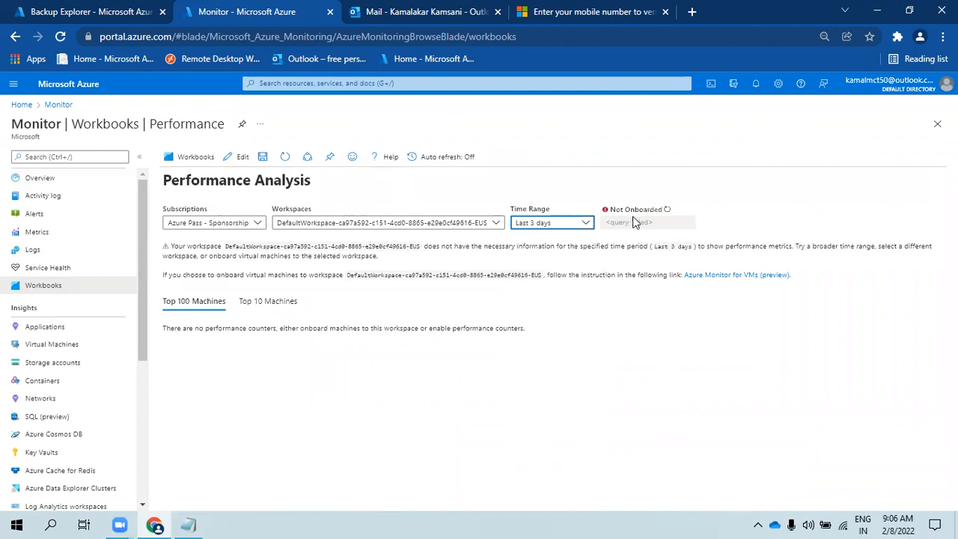
left_click(667, 211)
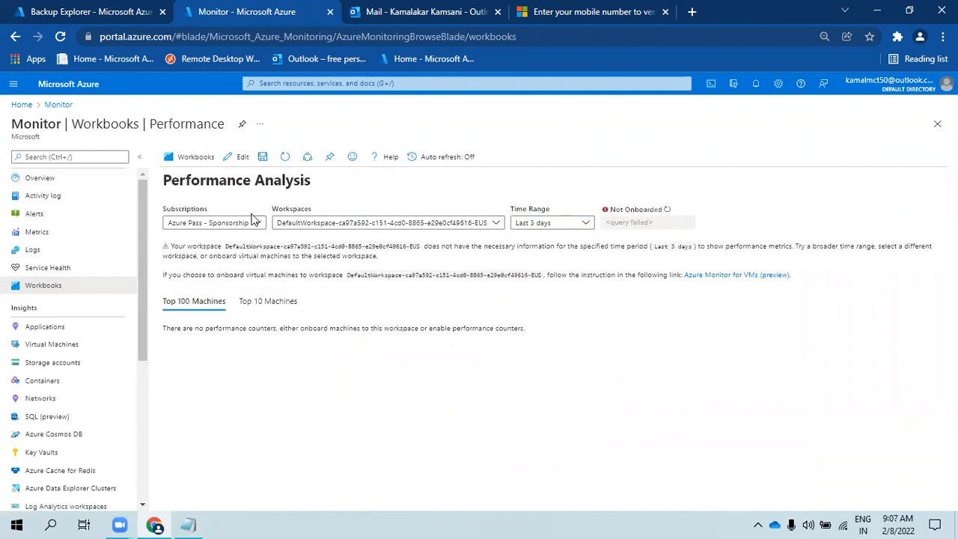
- Create a new empty workbook from the gallery and collapse the Monitor menu
left_click(196, 156)
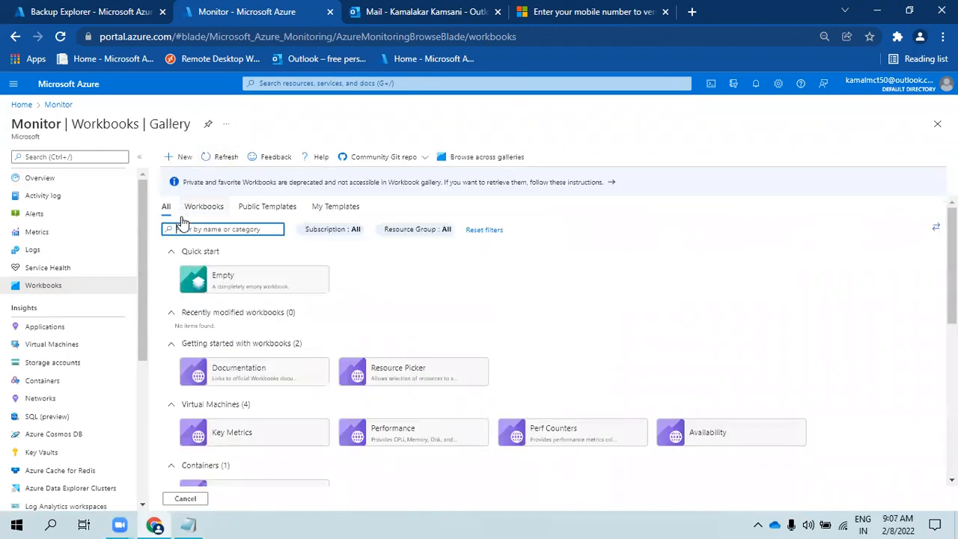
left_click(182, 158)
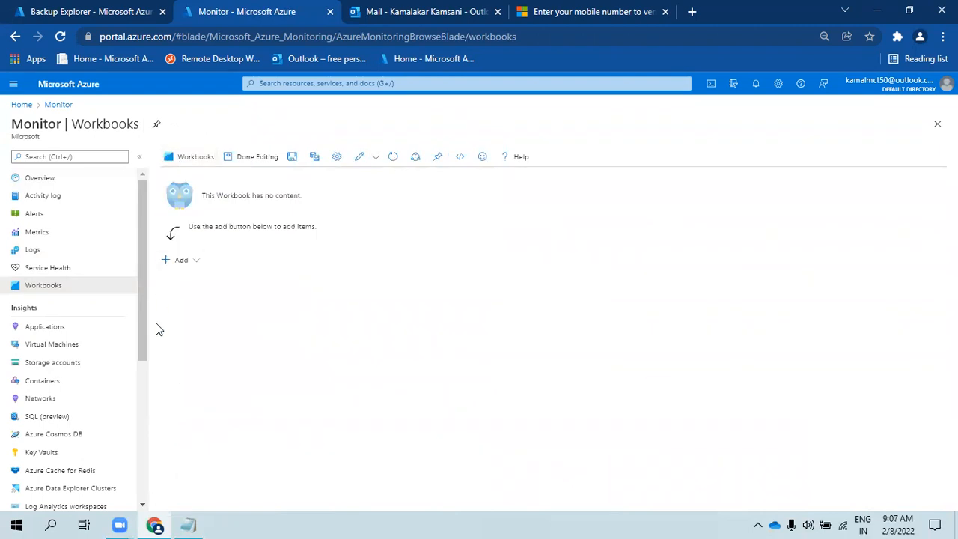
left_click(140, 157)
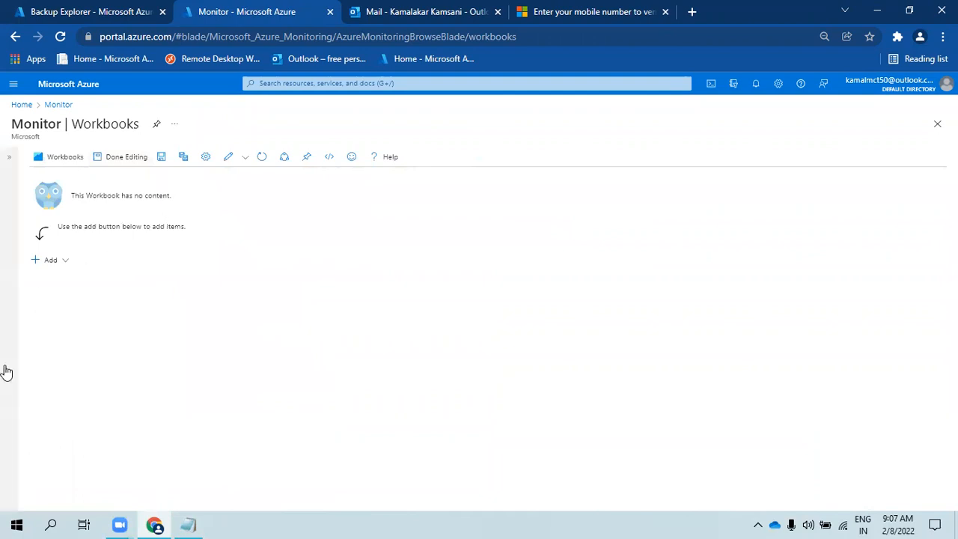
- Search the Start menu for 'pai' to find Paint
key("super")
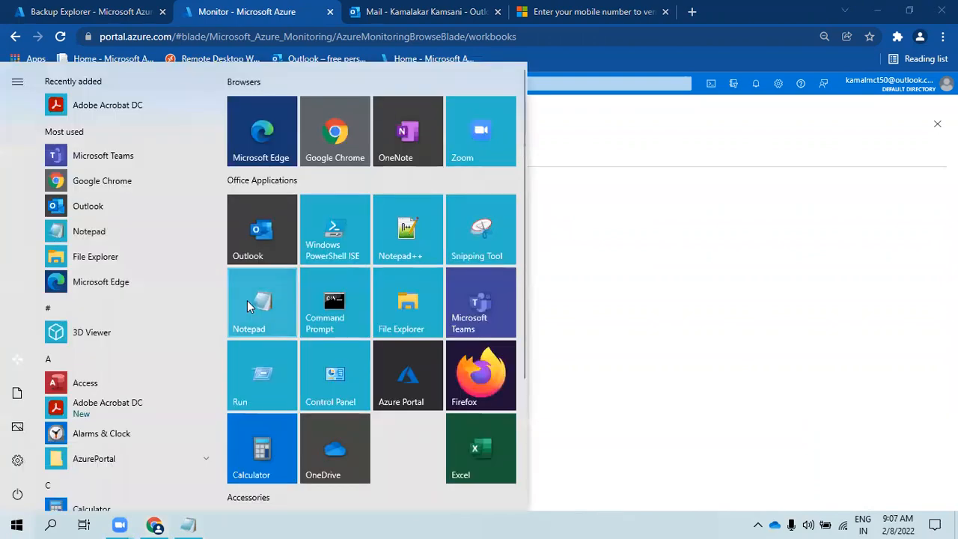
type("pai")
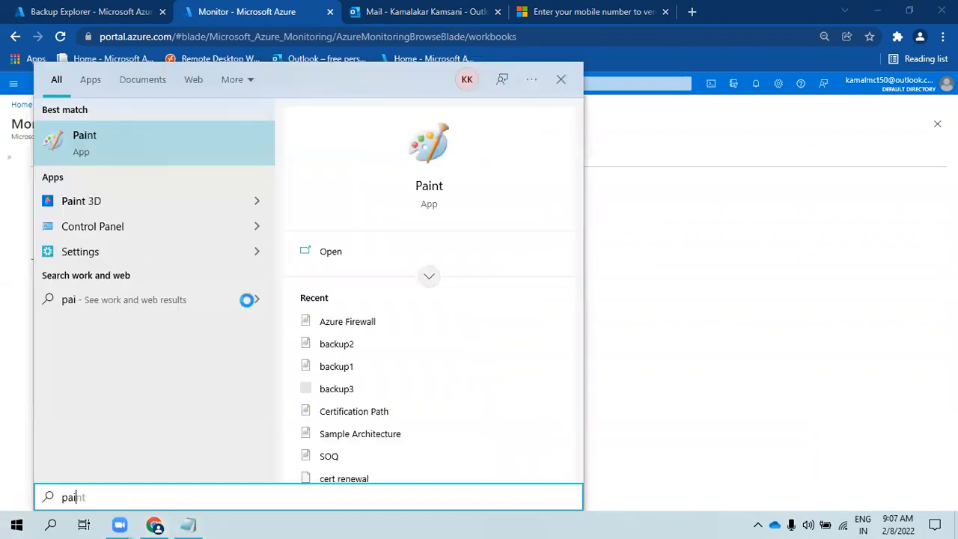
key("Escape")
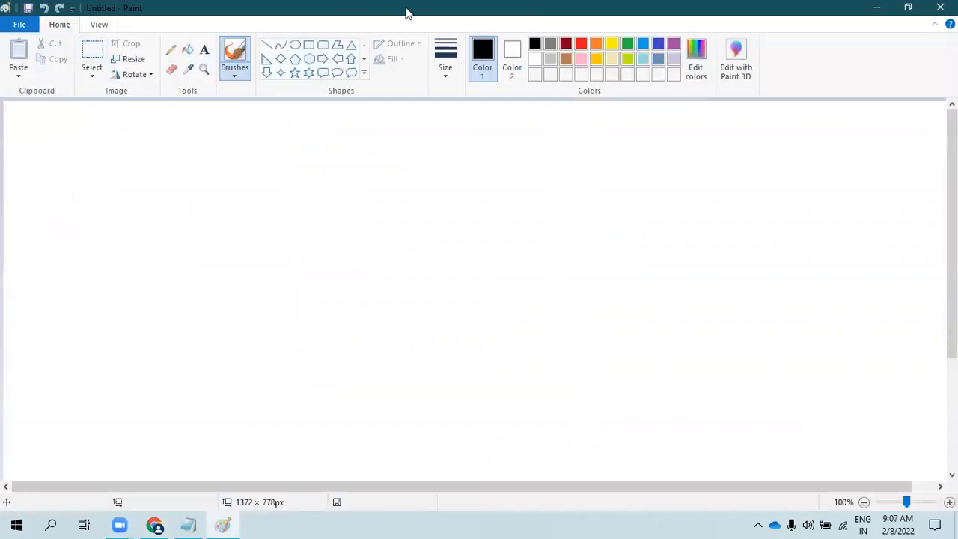
- Draw a long black rounded-rectangle outline across the upper Paint canvas, then pick the Pencil
left_click(322, 48)
left_click_drag(112, 195, 563, 233)
left_click(310, 160)
left_click(171, 50)
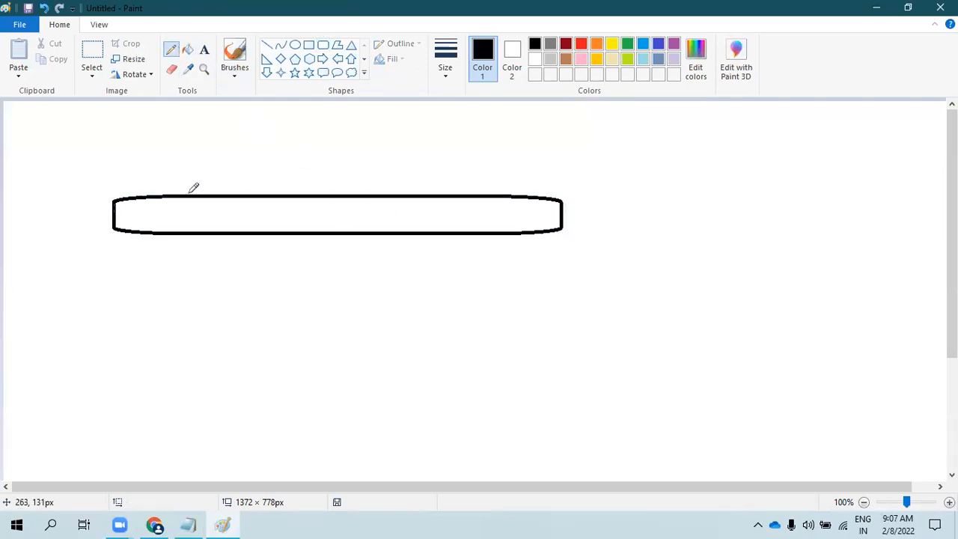
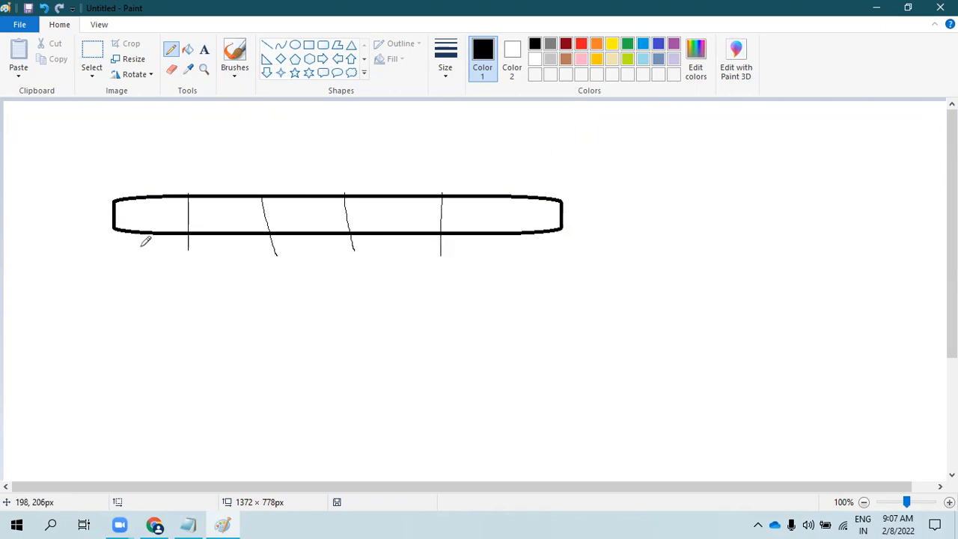
- Pencil-sketch two boxes above the bar, five marks below it and an enclosing outline, then minimize Paint
left_click_drag(116, 155, 209, 157)
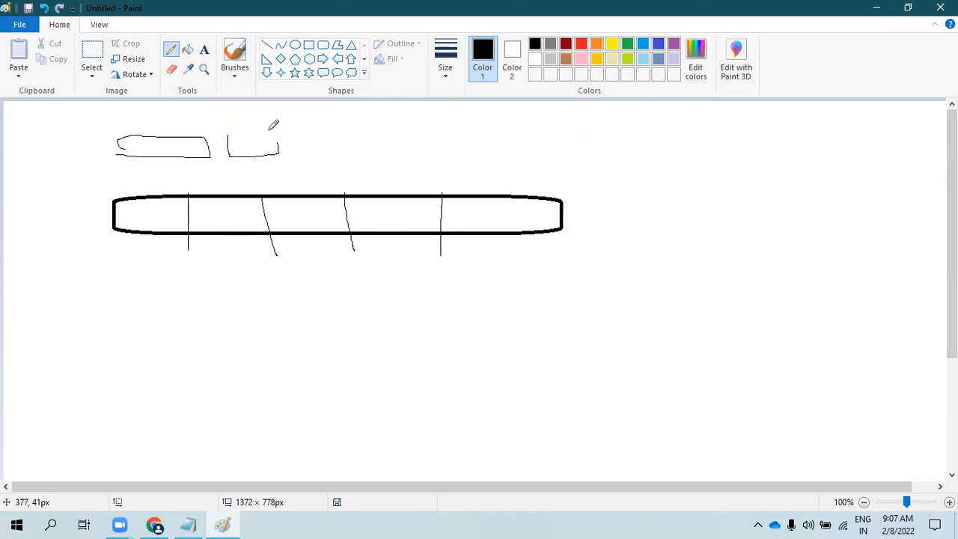
left_click_drag(312, 150, 364, 133)
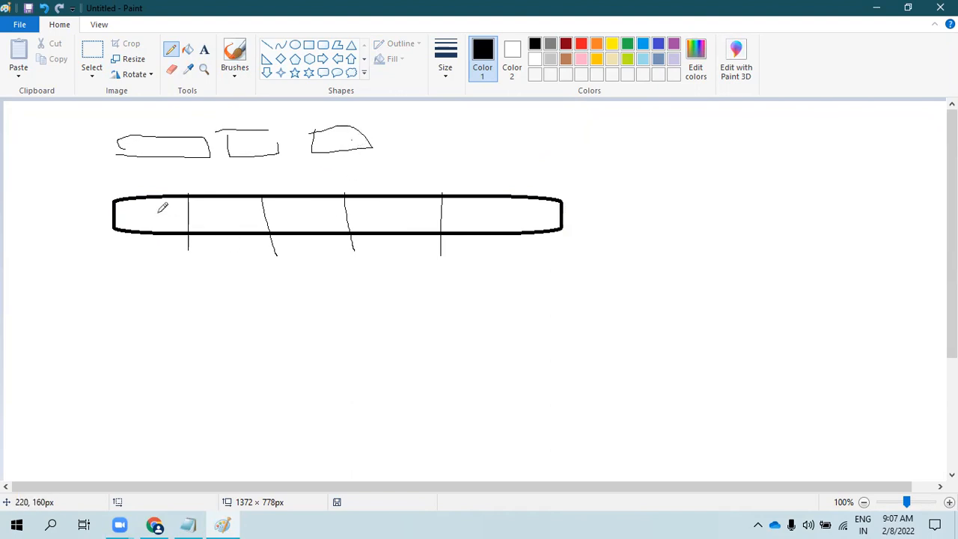
left_click_drag(151, 240, 149, 299)
mouse_move(224, 257)
left_mouse_down()
mouse_move(223, 294)
mouse_move(255, 286)
left_mouse_up()
left_click_drag(322, 256, 324, 307)
left_click_drag(395, 268, 405, 288)
left_click_drag(520, 249, 522, 278)
mouse_move(87, 127)
left_mouse_down()
mouse_move(517, 135)
mouse_move(151, 423)
mouse_move(92, 178)
left_mouse_up()
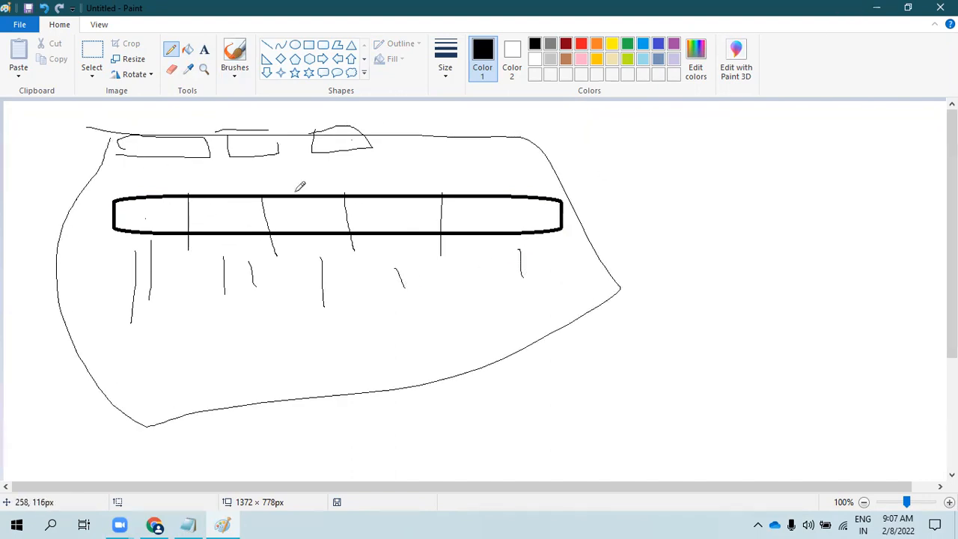
left_click(877, 7)
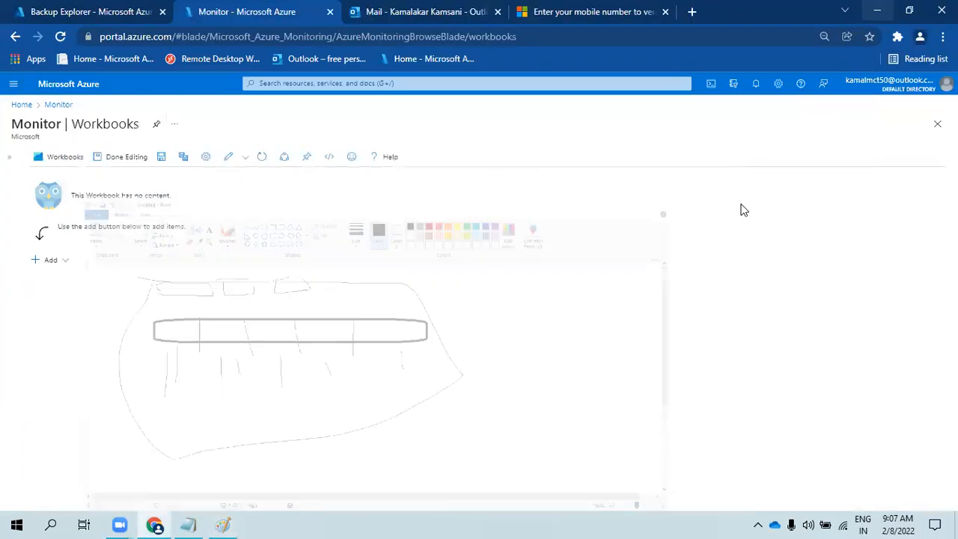
- Add a Standard-style parameters item to the workbook
left_click(51, 262)
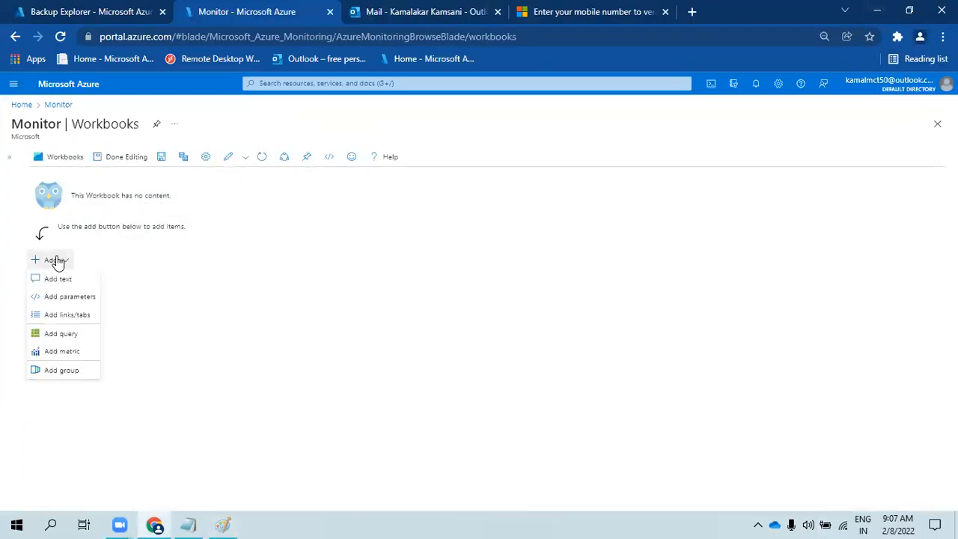
left_click(75, 297)
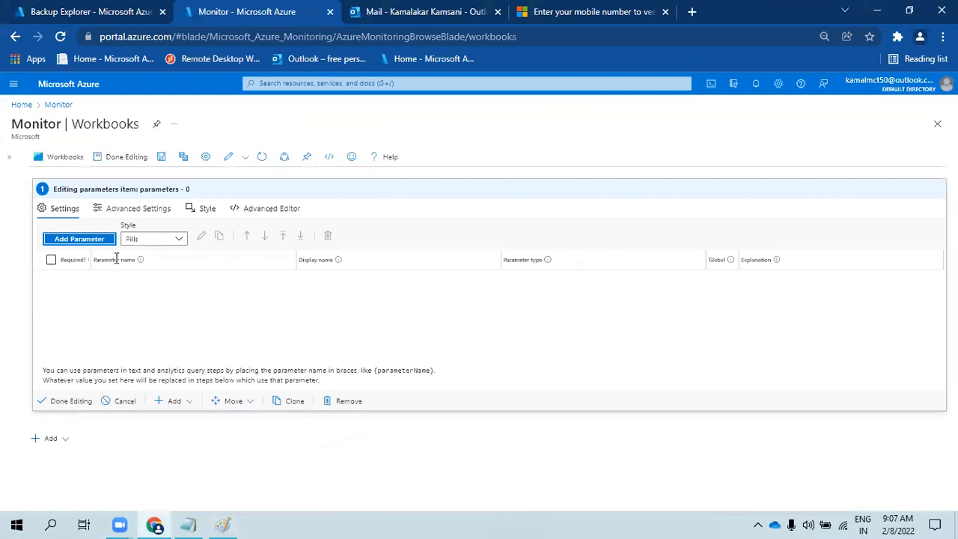
left_click(155, 239)
left_click(147, 274)
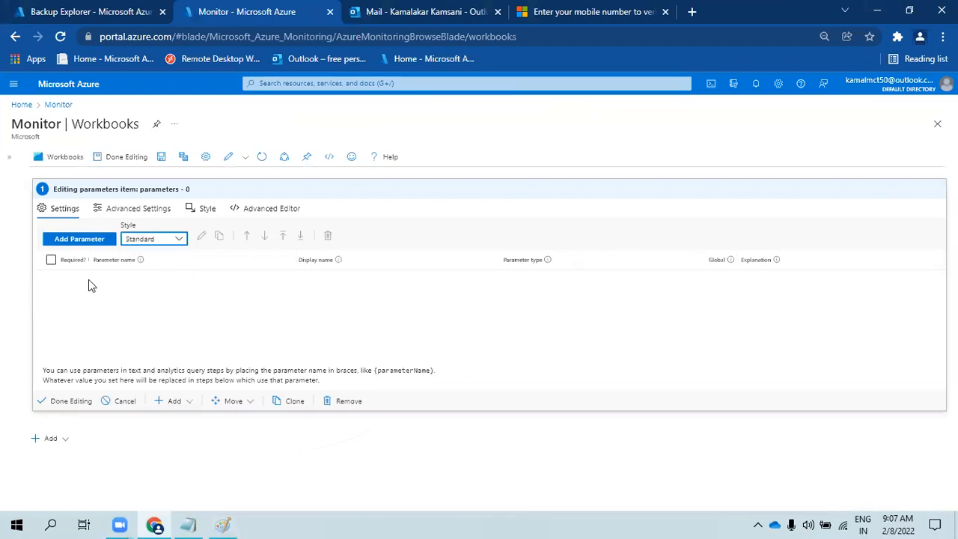
- Create a new parameter named Subscription of type Subscription picker
left_click(78, 240)
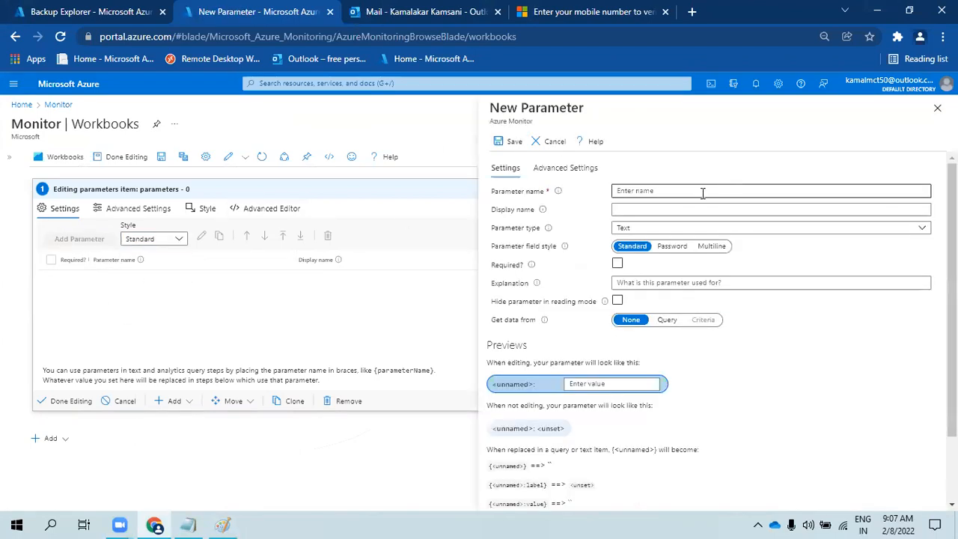
type("Su")
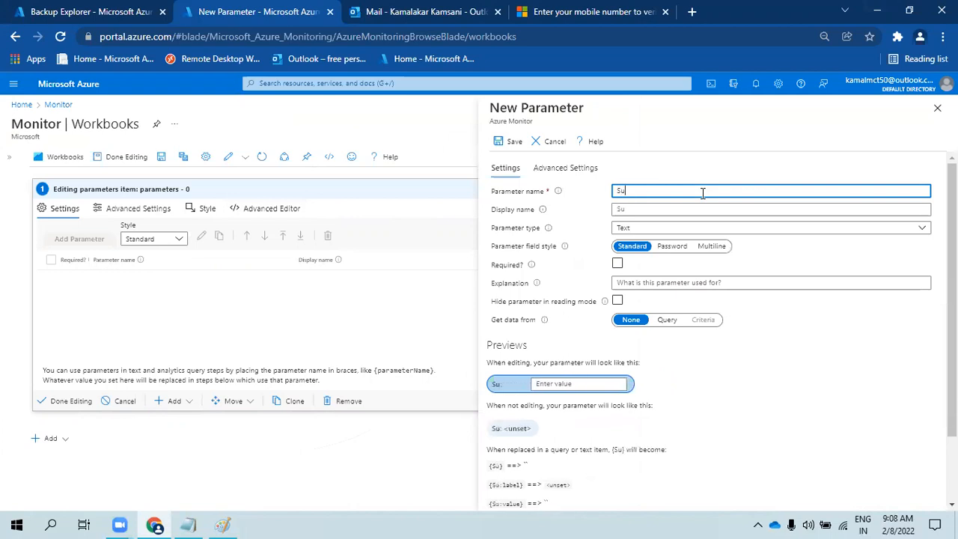
type("bscription")
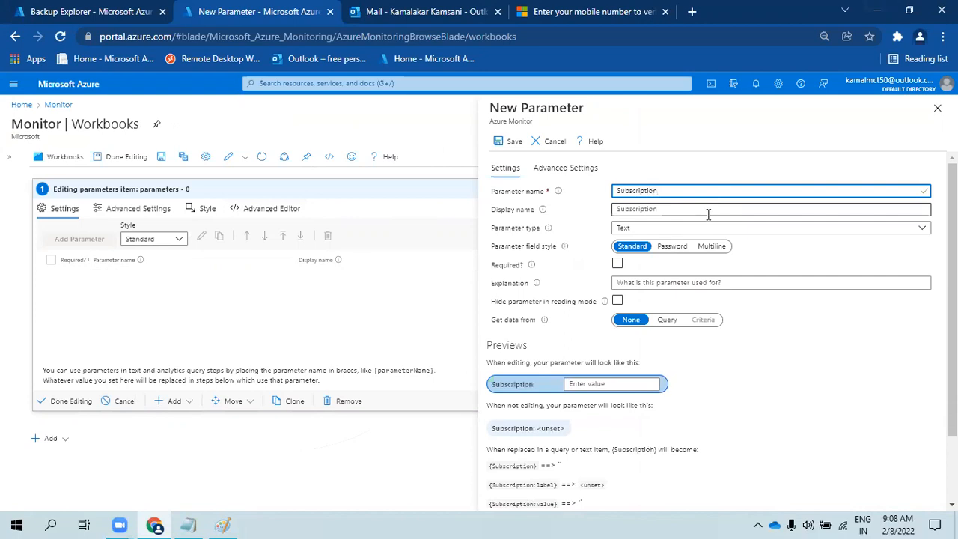
left_click(710, 226)
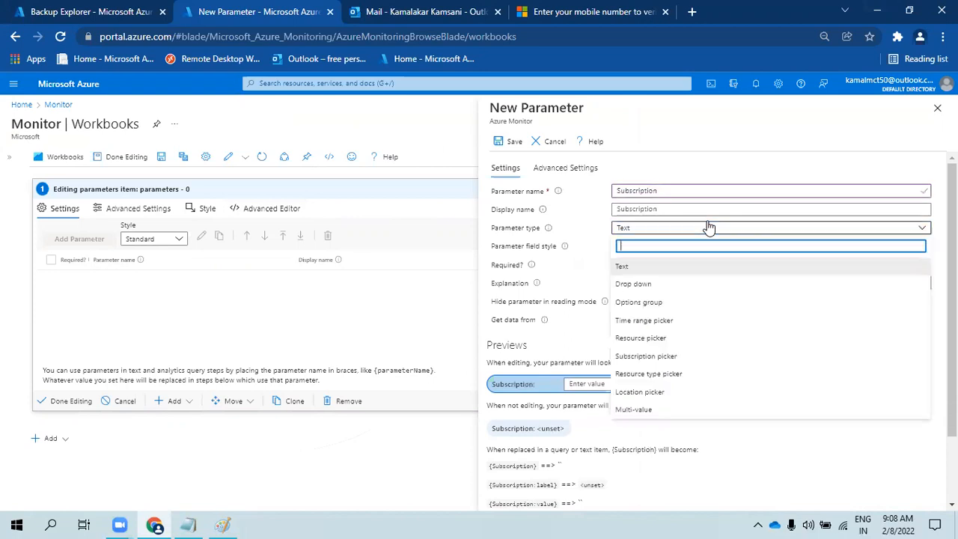
left_click(648, 285)
left_click(665, 229)
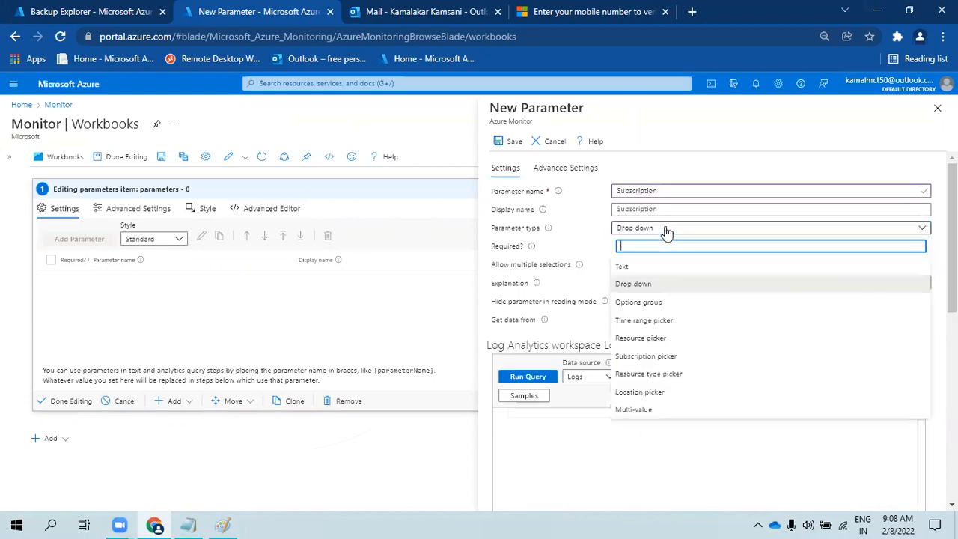
left_click(660, 357)
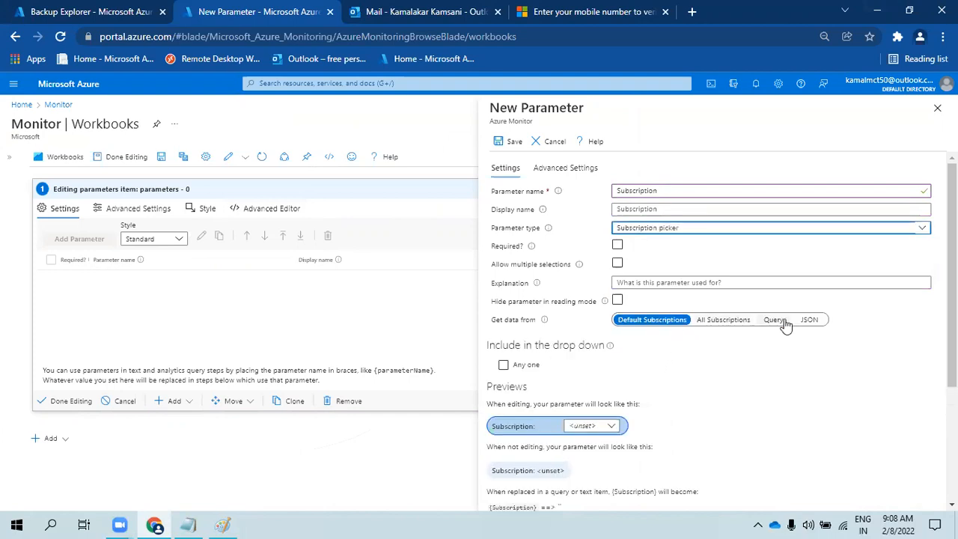
scroll(674, 284, "down", 3)
scroll(663, 250, "up", 2)
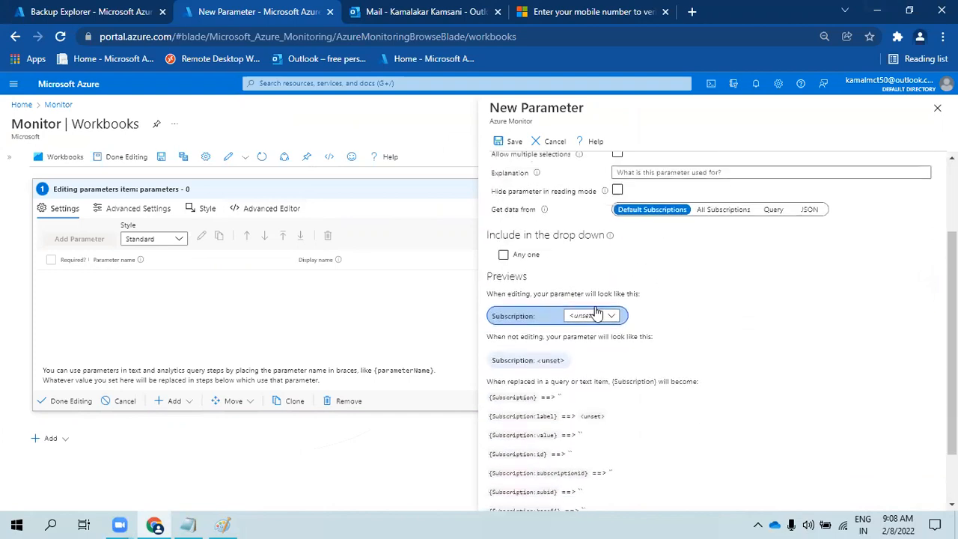
scroll(577, 265, "up", 3)
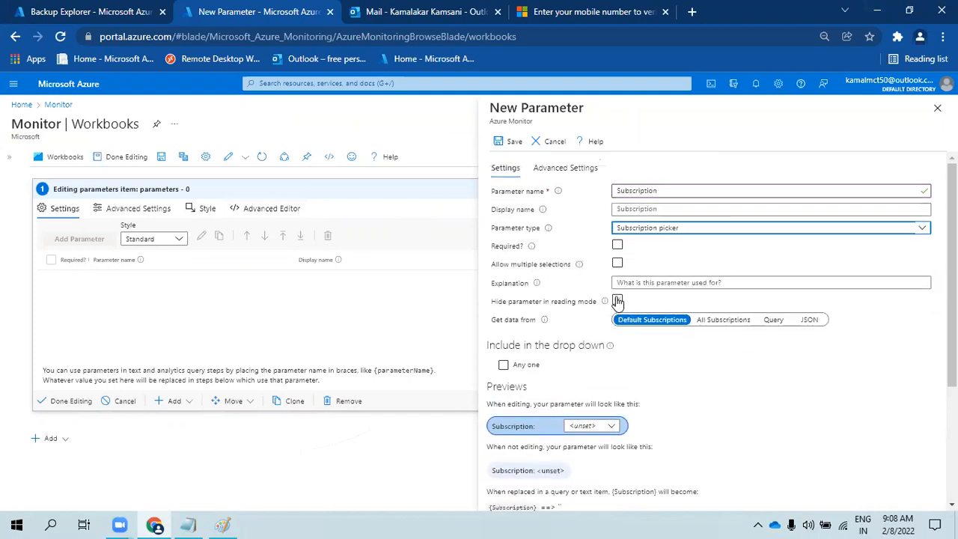
- Make Subscription required with multiple selections and an All option, preview All, and save it
left_click(617, 245)
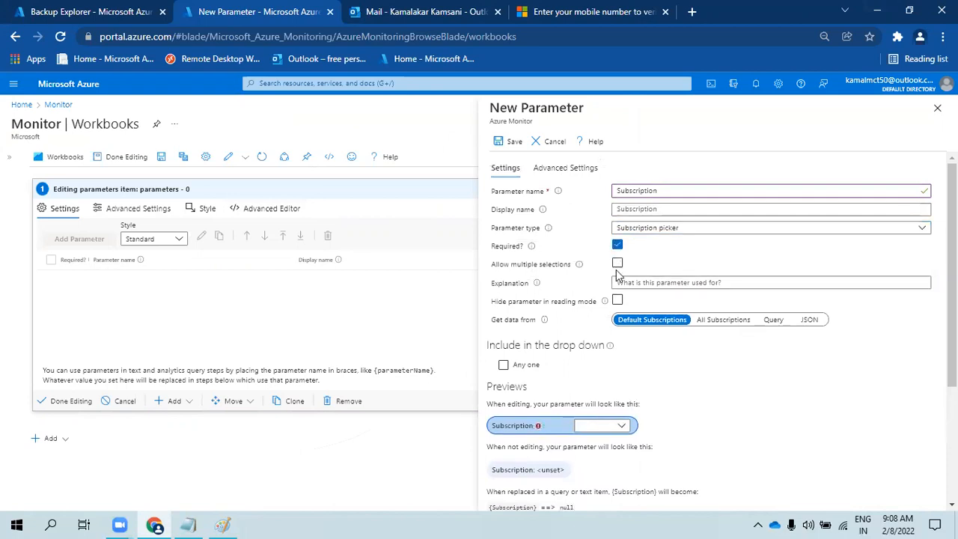
left_click(617, 263)
scroll(532, 311, "down", 2)
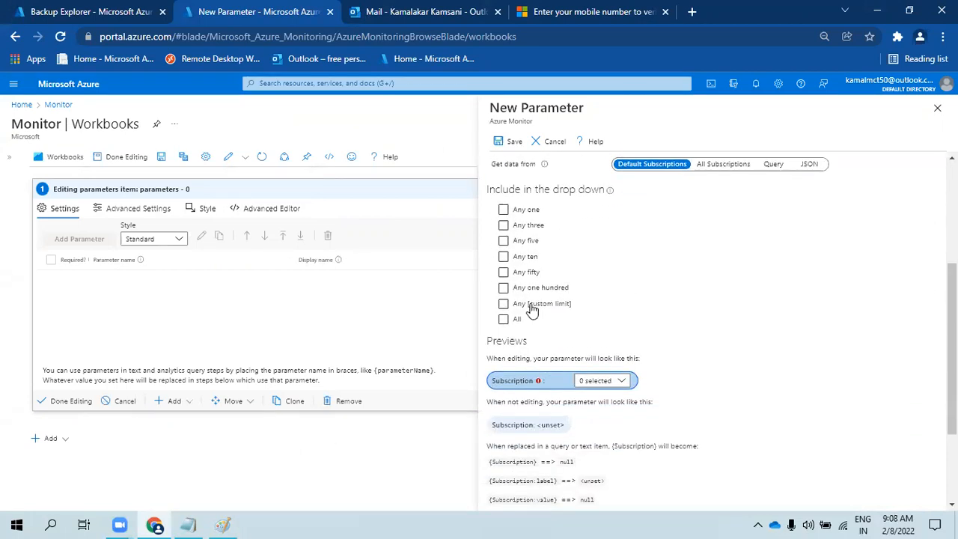
left_click(504, 320)
scroll(591, 360, "down", 2)
left_click(599, 309)
left_click(523, 342)
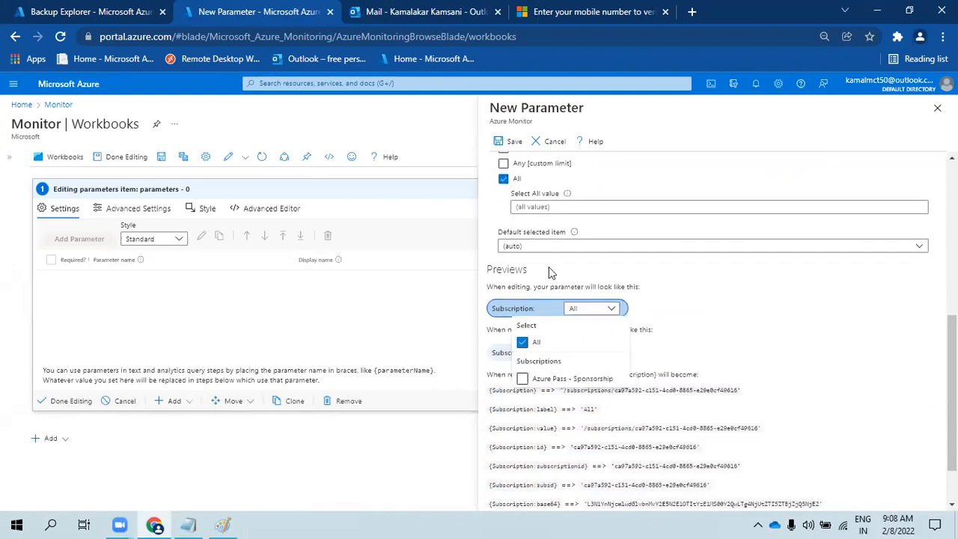
left_click(503, 142)
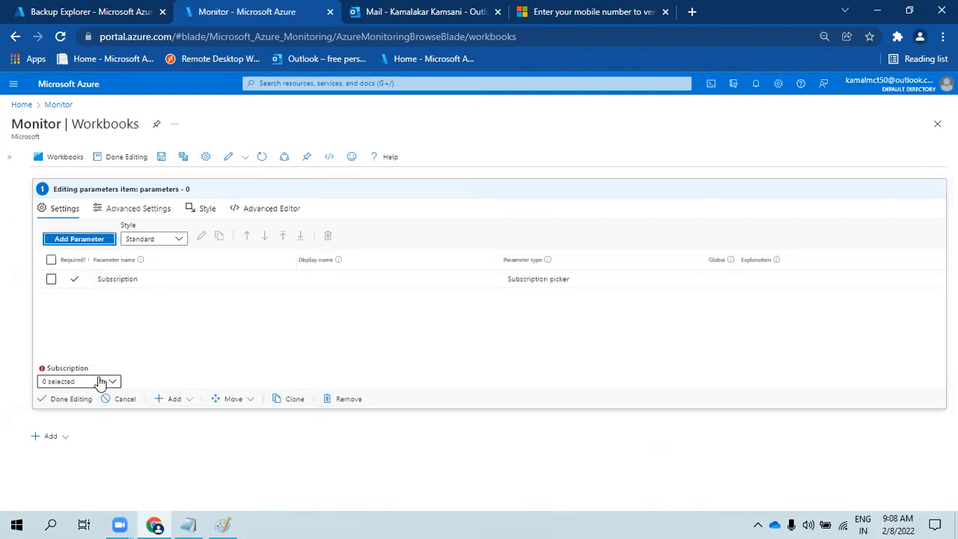
- Set the workbook's Subscription dropdown to All and start a second new parameter
left_click(100, 382)
left_click(48, 417)
left_click(124, 333)
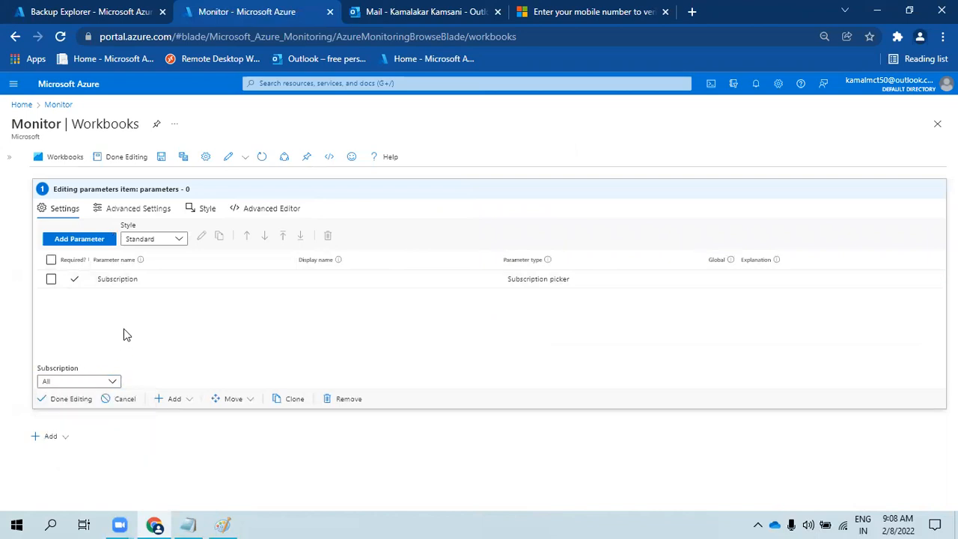
left_click(79, 240)
left_click(681, 191)
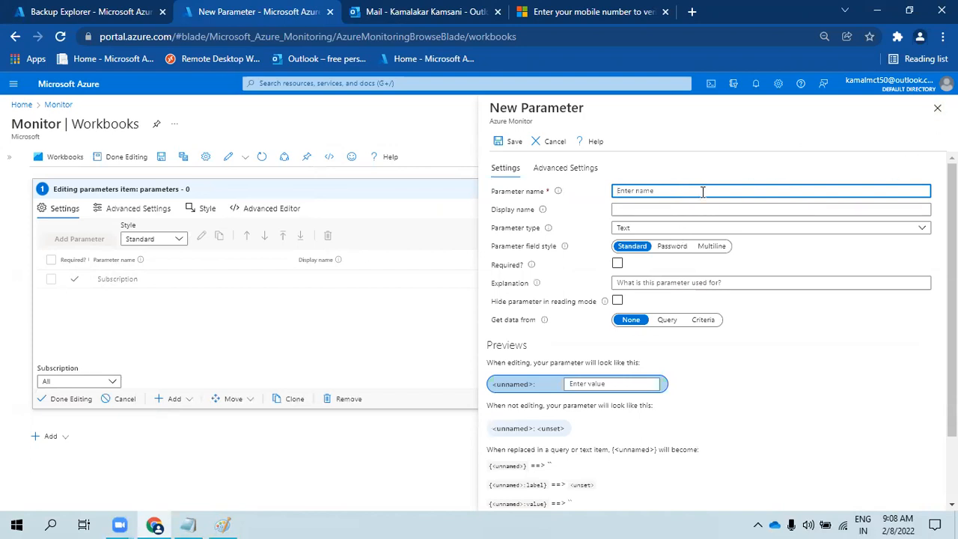
- Name the parameter LAW, display it as 'Log Analytics Workspace', and make it a Resource picker
type("Lo")
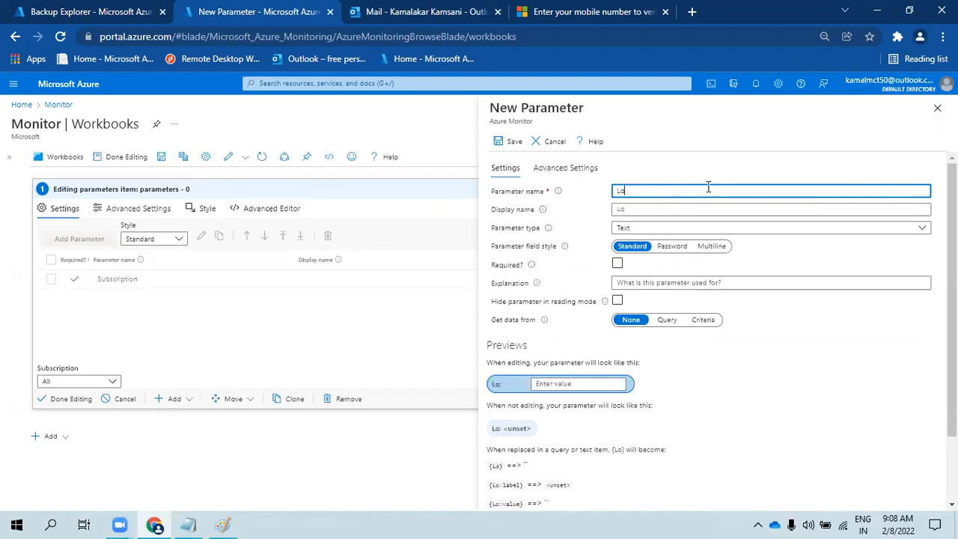
type("g Anal")
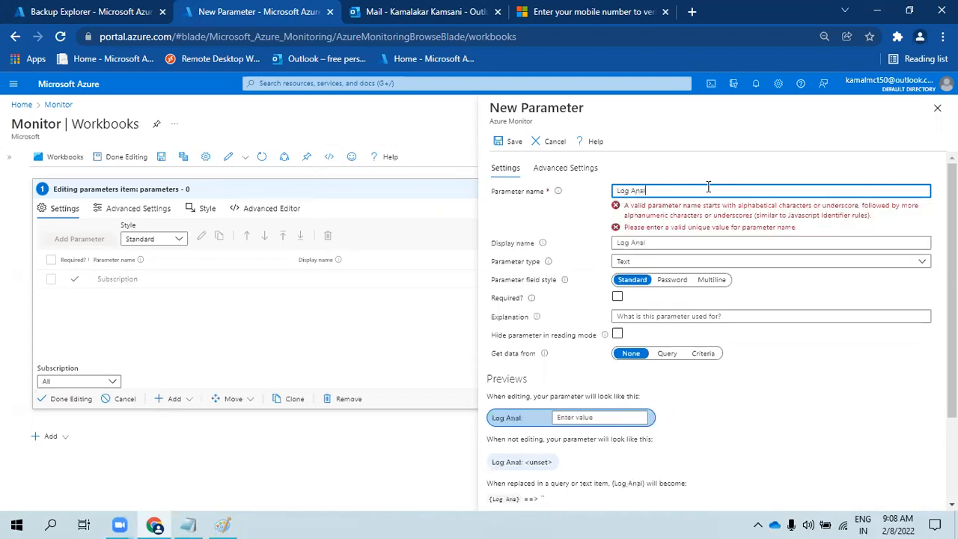
type("ytics Workspace")
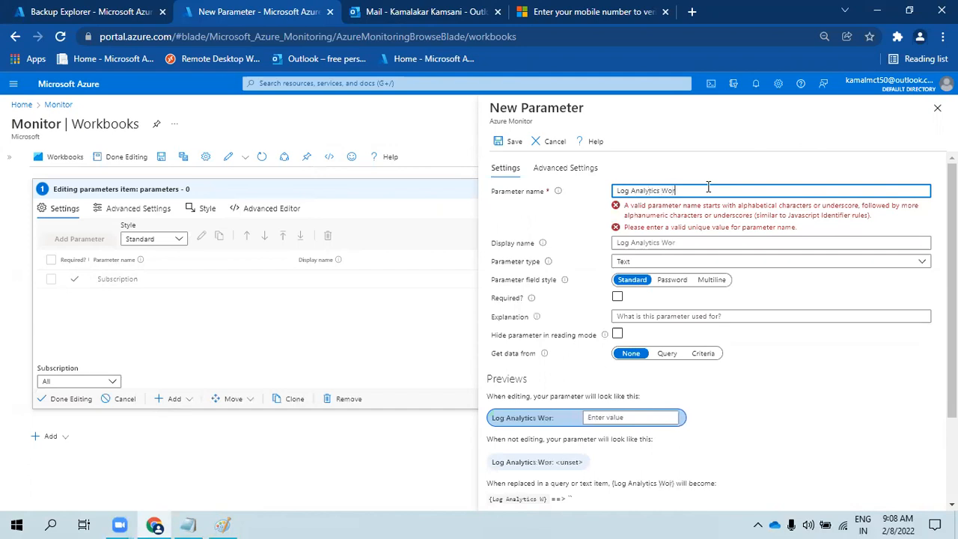
key("ctrl+a")
key("ctrl+c")
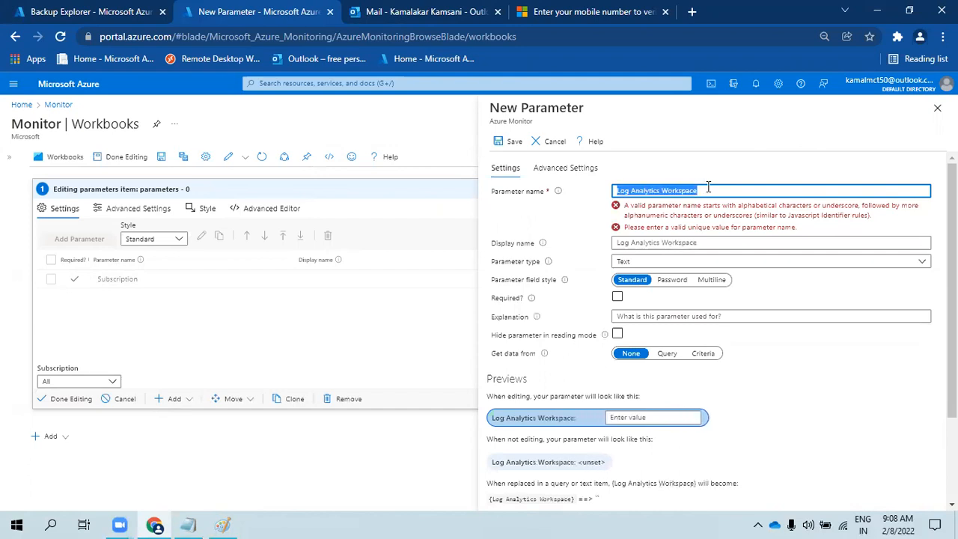
key("BackSpace")
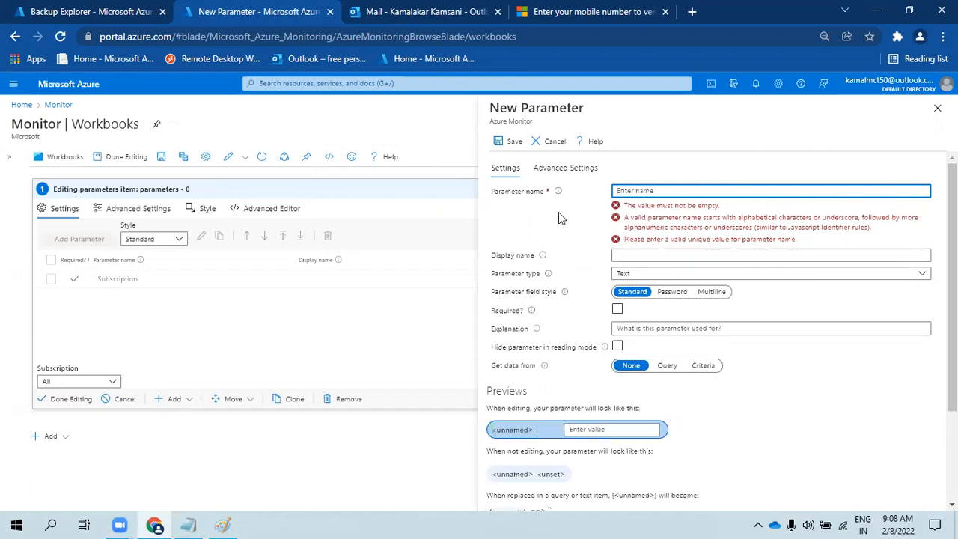
left_click(653, 258)
key("ctrl+v")
left_click(653, 190)
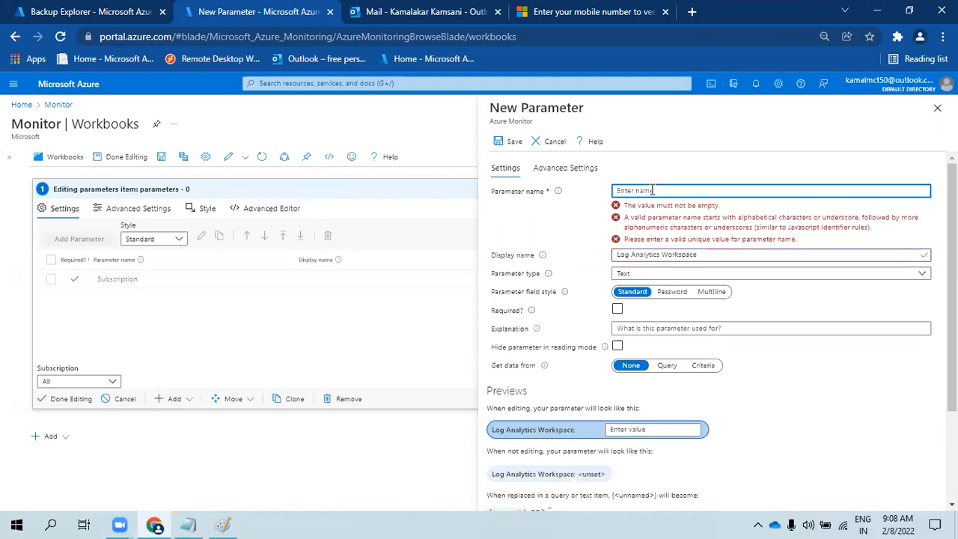
type("LAW")
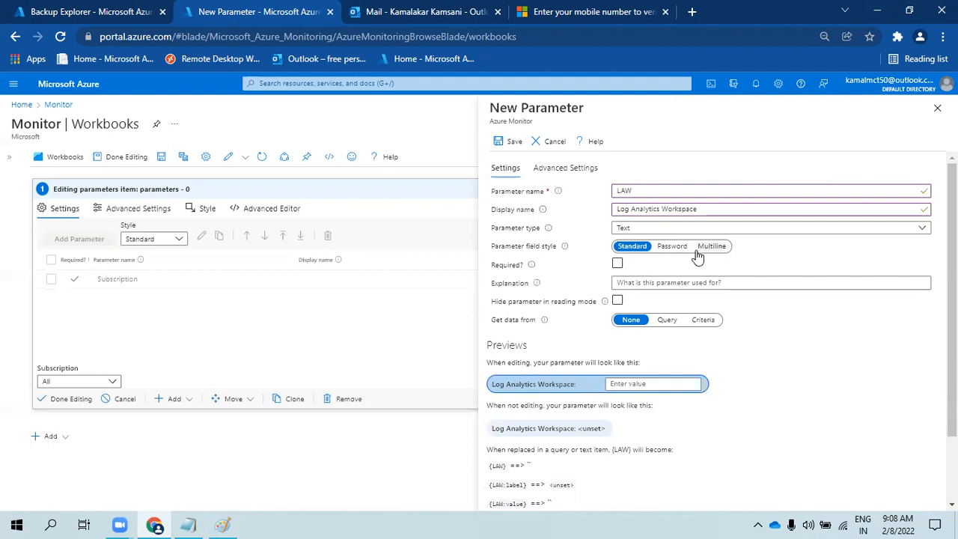
left_click(663, 229)
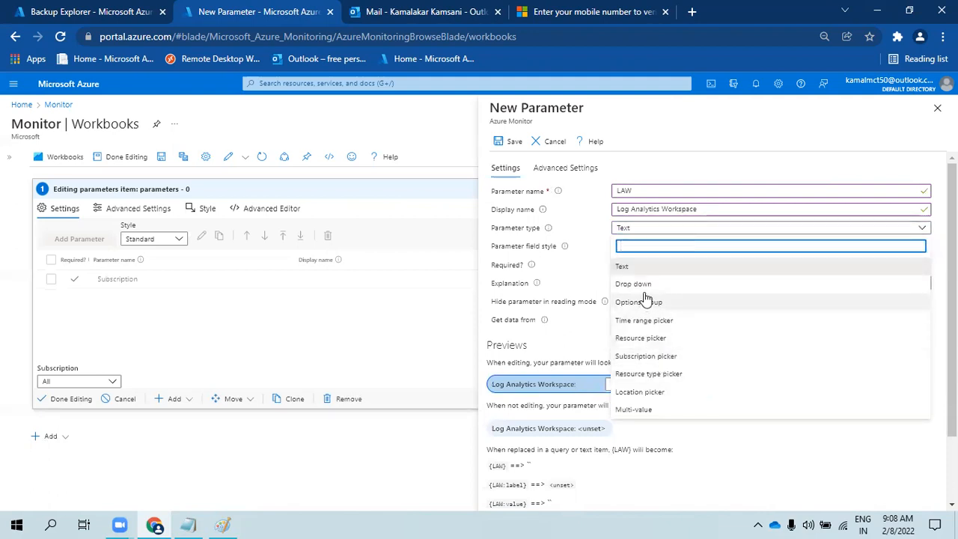
left_click(638, 338)
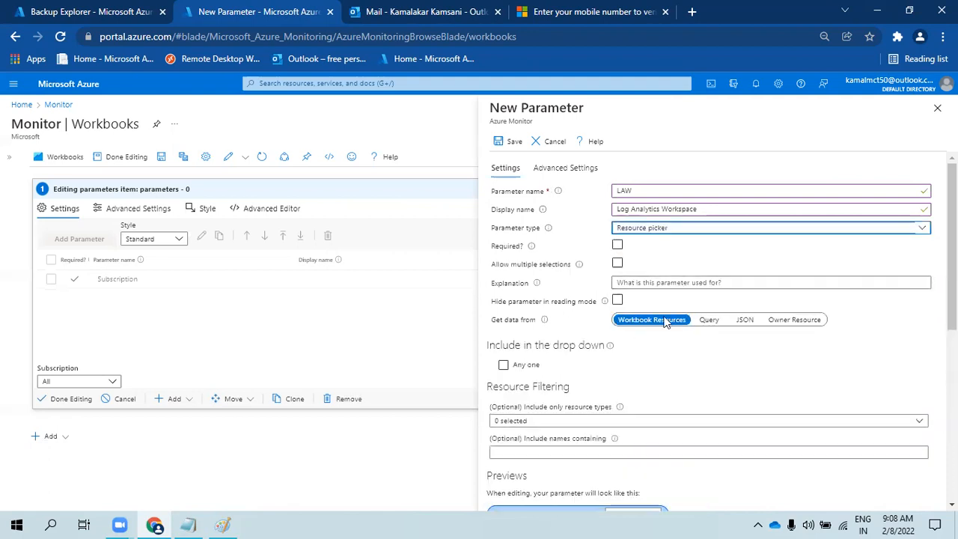
scroll(663, 329, "down", 2)
left_click(590, 280)
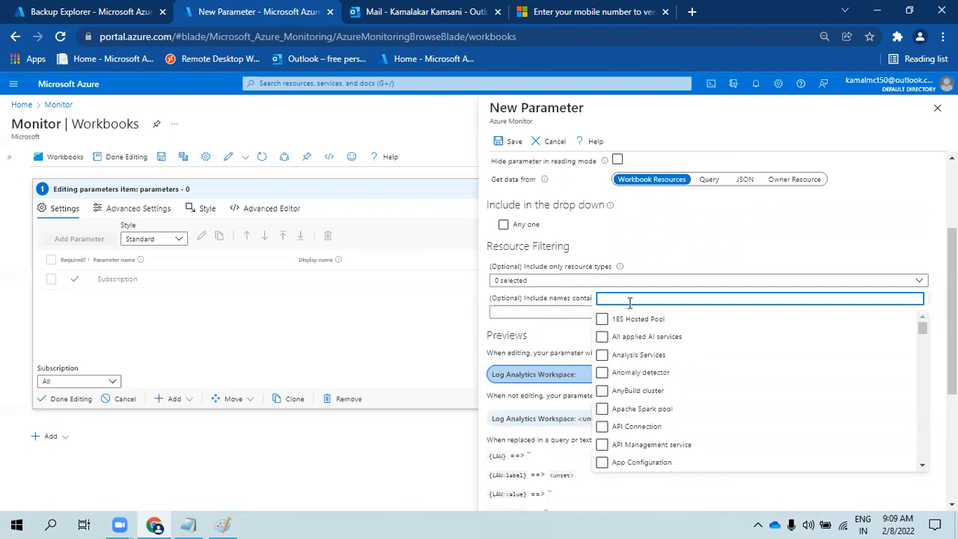
scroll(673, 411, "down", 15)
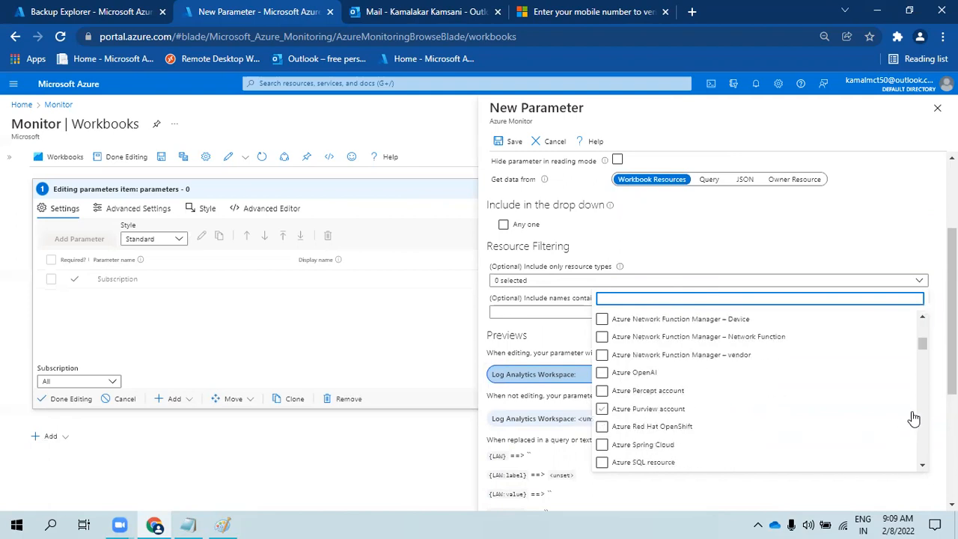
left_click_drag(922, 344, 922, 384)
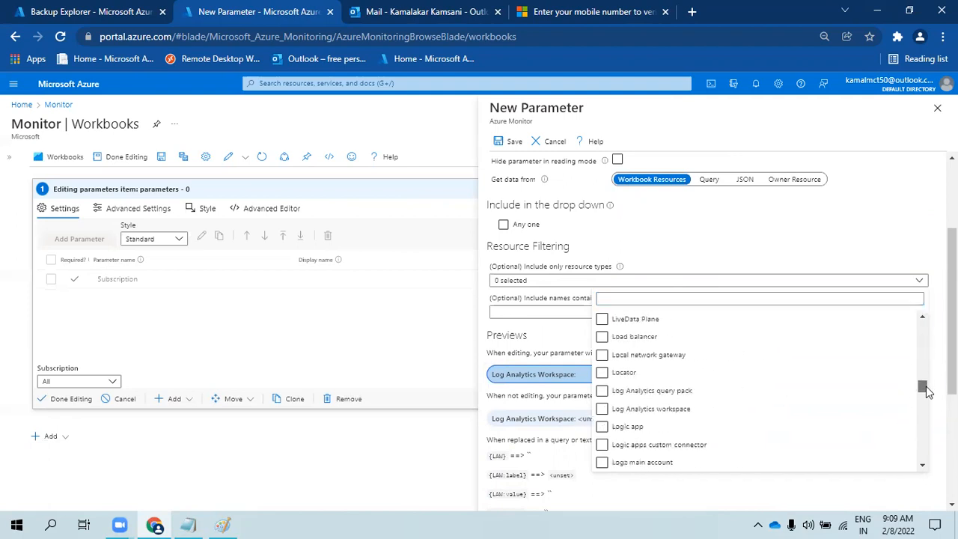
left_click(656, 396)
left_click(659, 416)
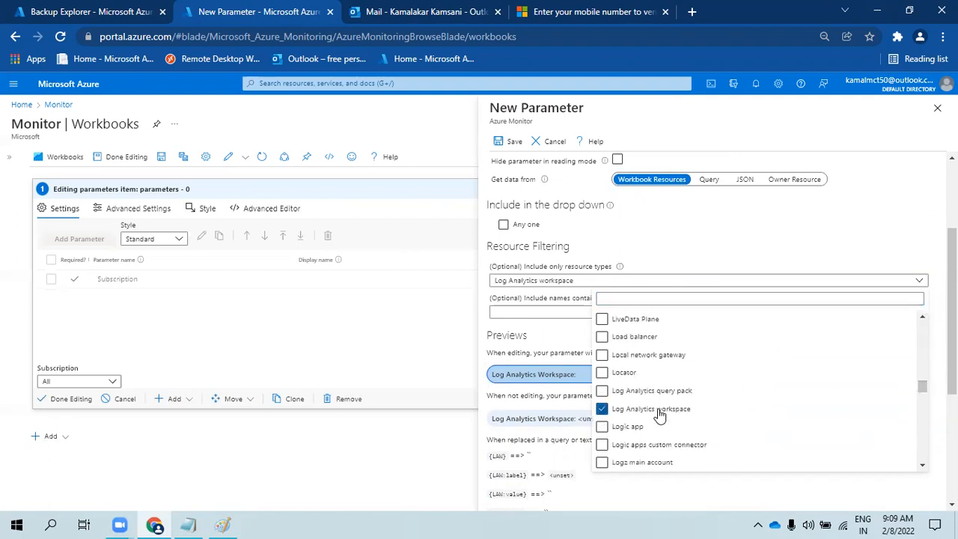
left_click(514, 328)
left_click(674, 313)
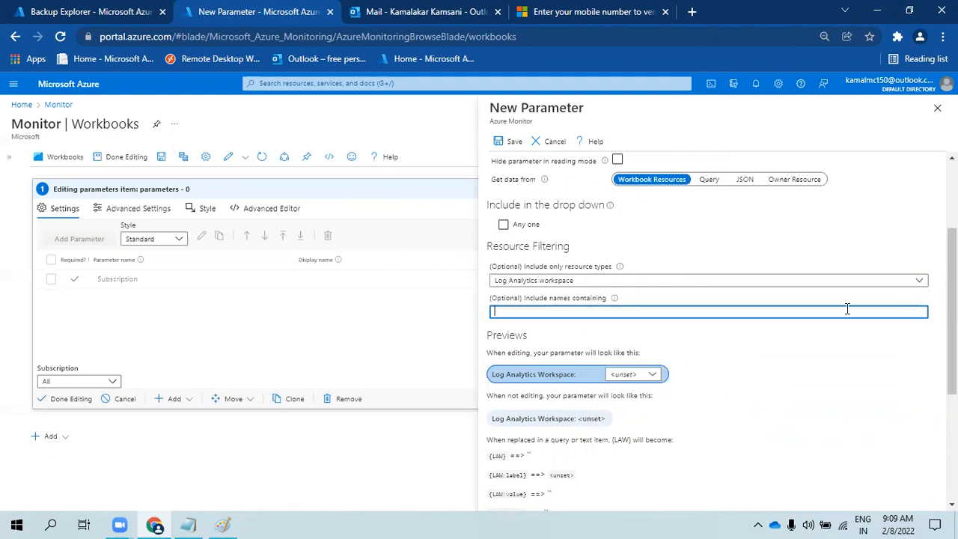
left_click(645, 380)
left_click(645, 380)
left_click(646, 380)
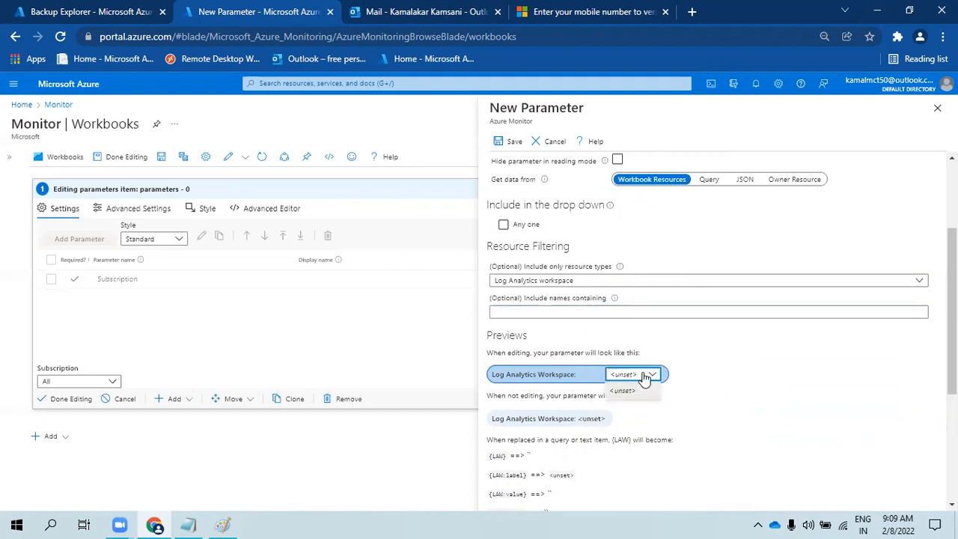
scroll(679, 343, "down", 3)
left_click_drag(577, 217, 583, 216)
scroll(635, 190, "up", 2)
left_click(914, 247)
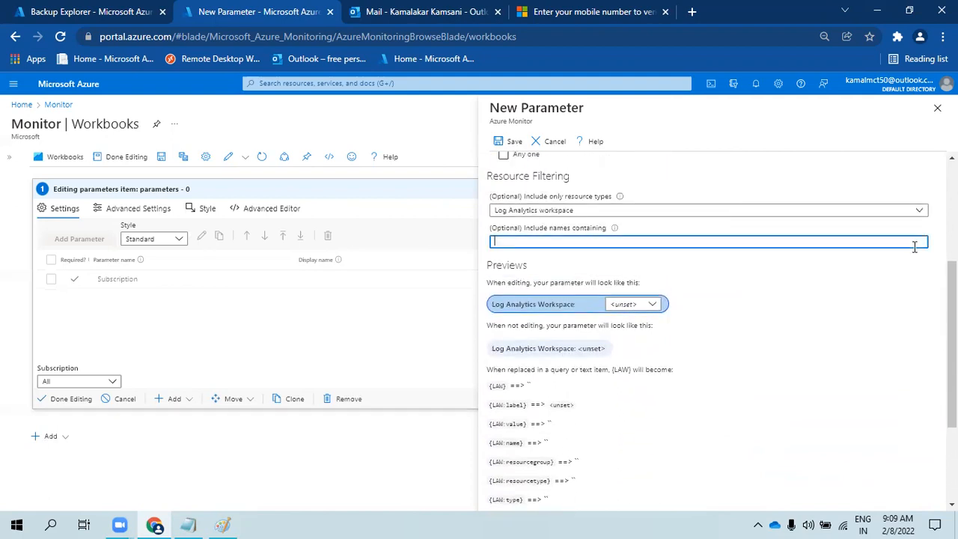
left_click(603, 212)
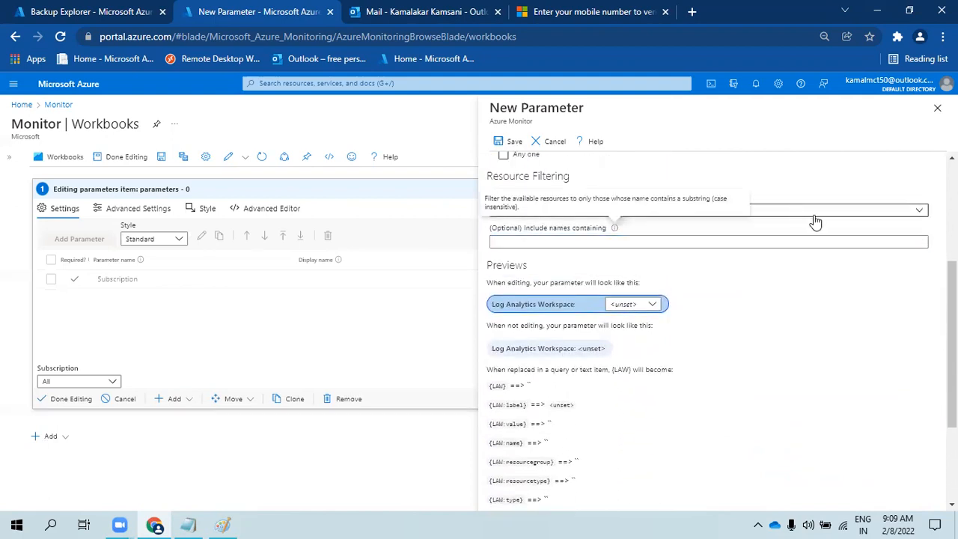
left_click(921, 211)
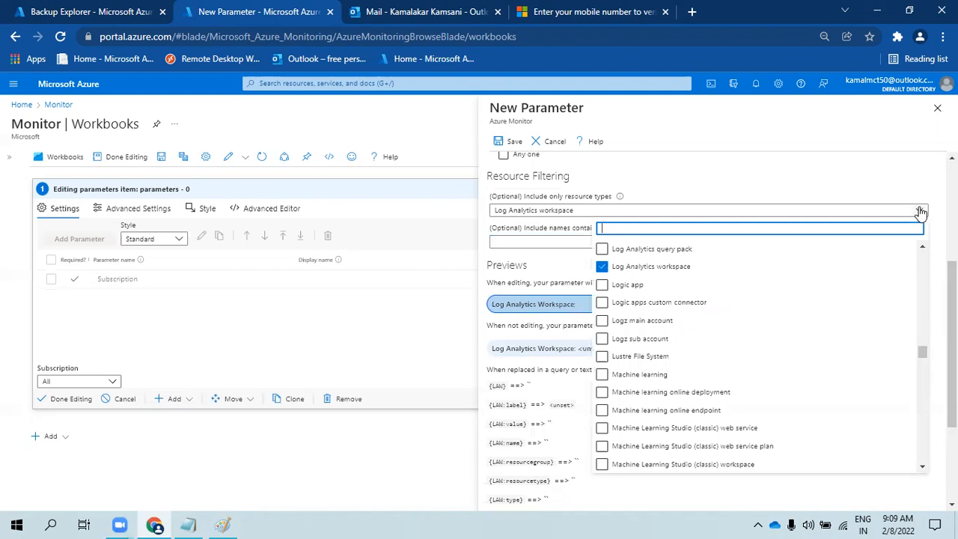
left_click(602, 267)
left_click(694, 191)
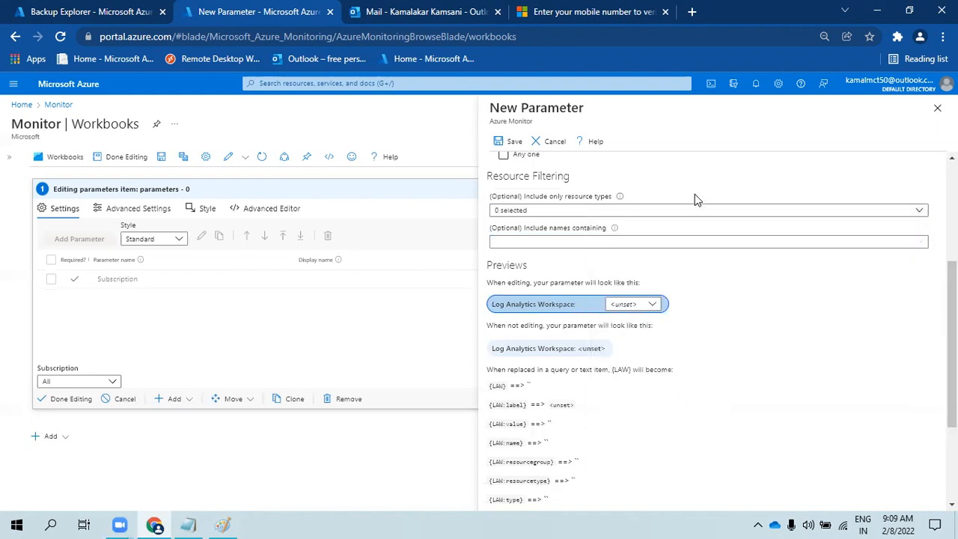
scroll(704, 206, "up", 2)
- Source LAW's data from a Query, scoped to the Subscription parameter, using Azure Resource Graph
left_click(711, 250)
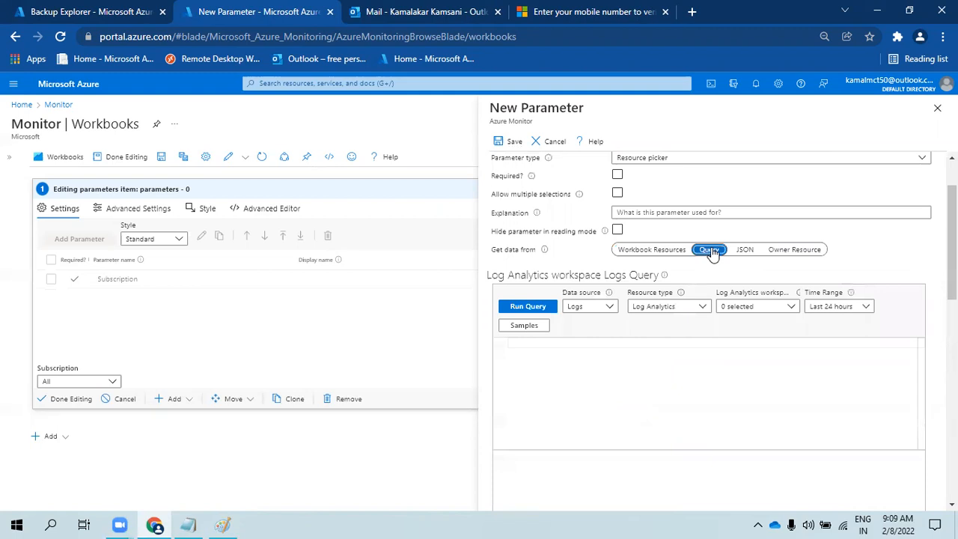
left_click(737, 307)
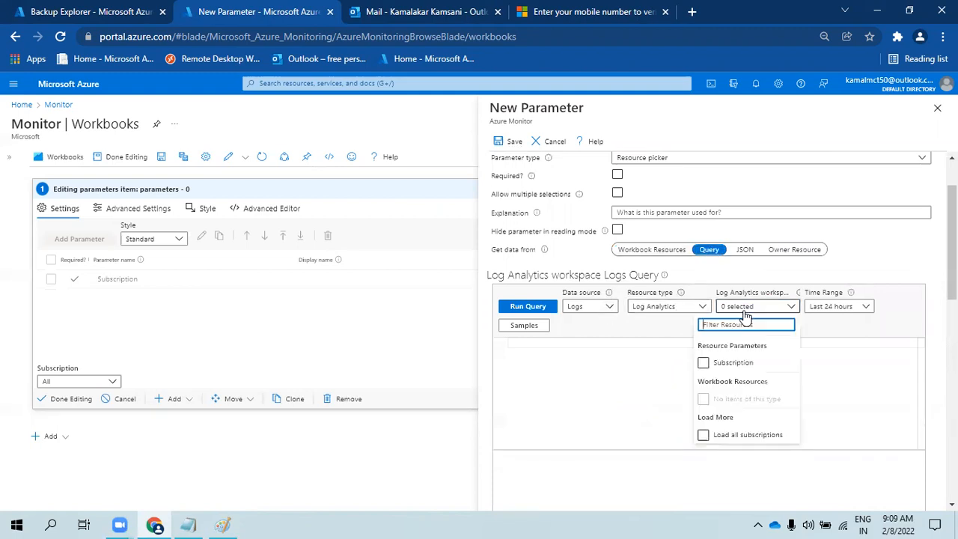
left_click(730, 363)
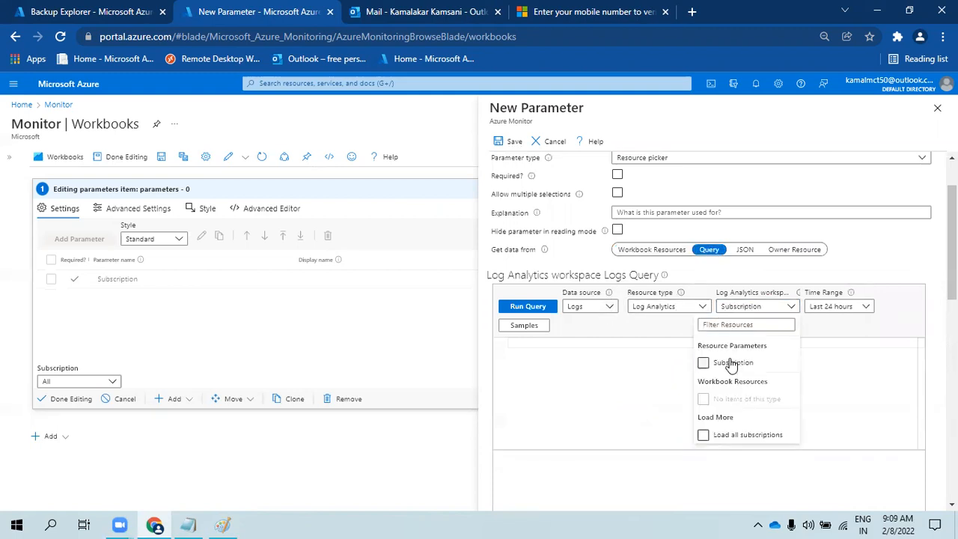
left_click(601, 374)
left_click(576, 307)
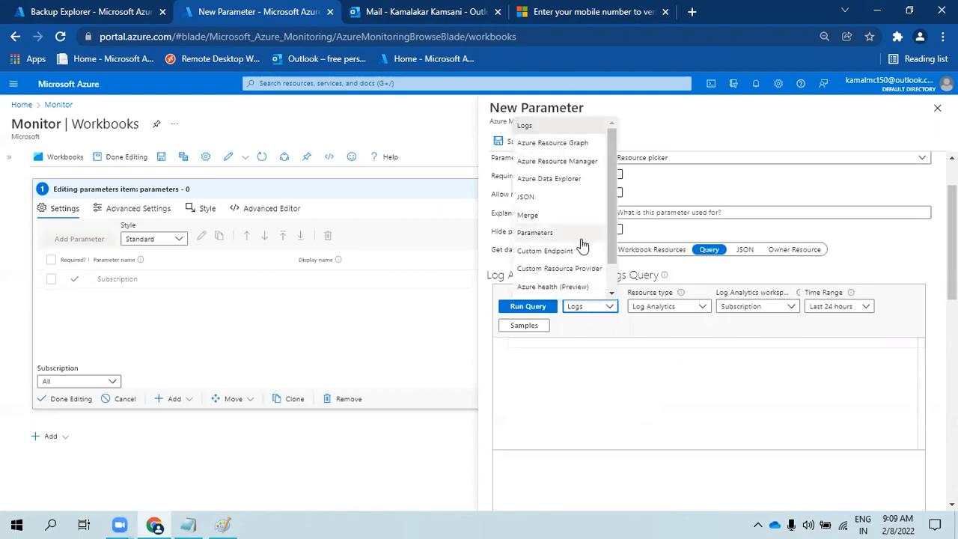
scroll(583, 251, "down", 1)
scroll(583, 260, "up", 1)
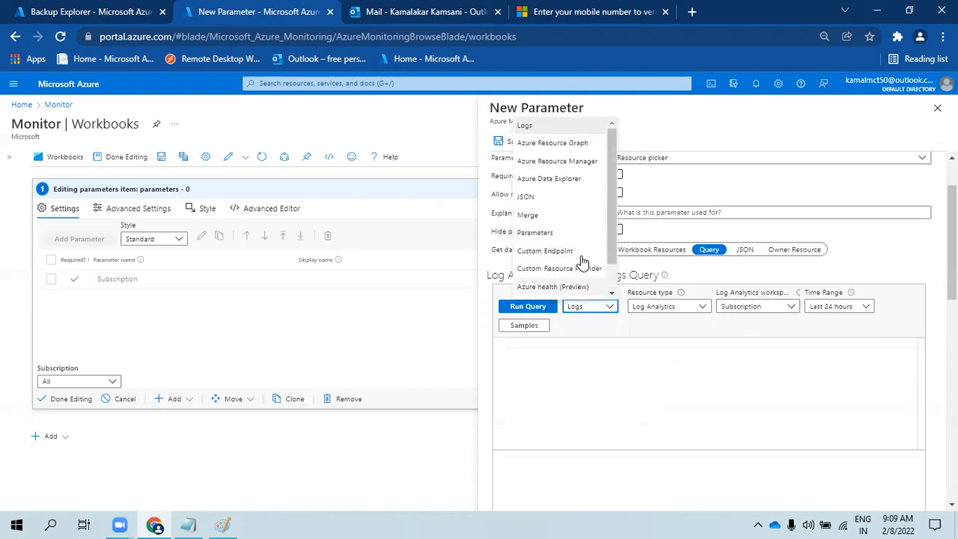
left_click(576, 143)
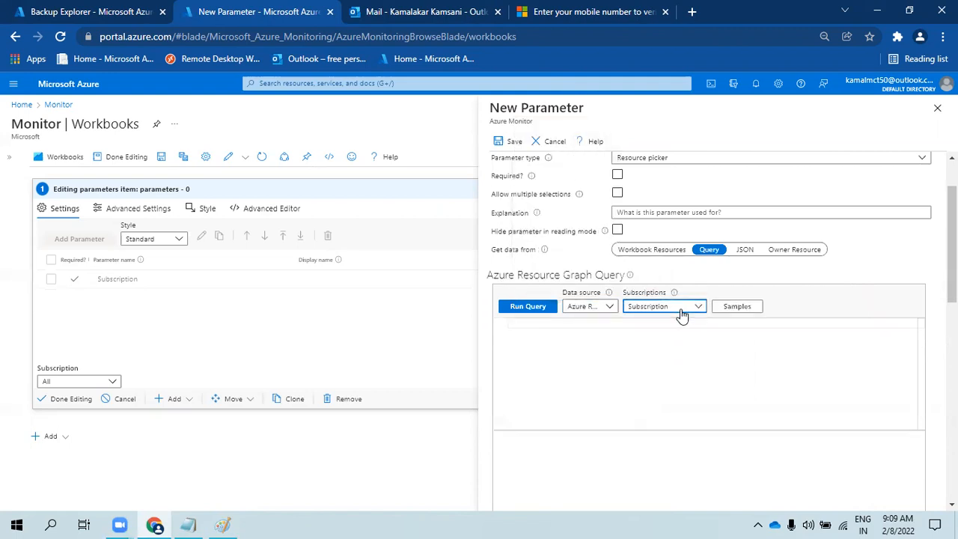
left_click(678, 307)
left_click(533, 344)
- From the Backup Explorer tab, search 'resour' and open Azure Resource Graph Explorer
left_click(60, 12)
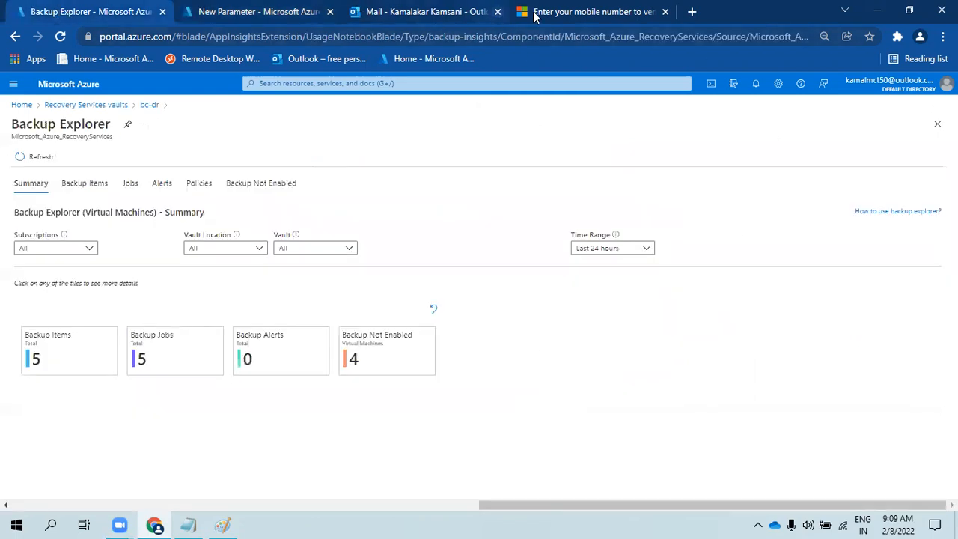
left_click(289, 85)
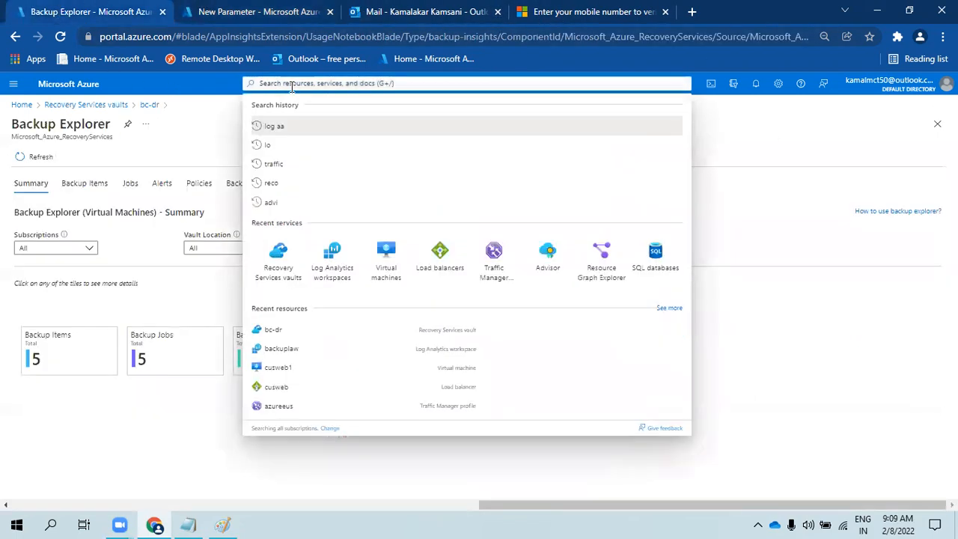
type("resour")
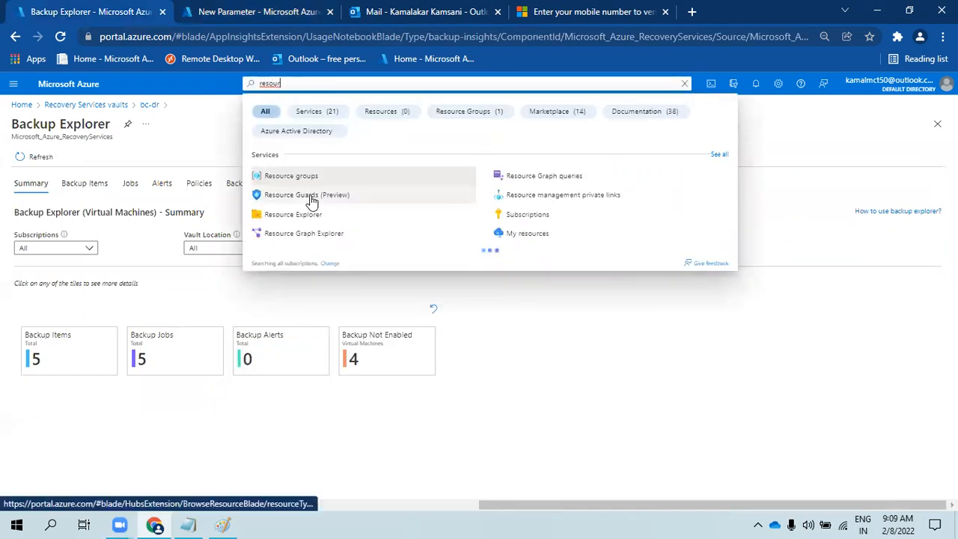
left_click(327, 237)
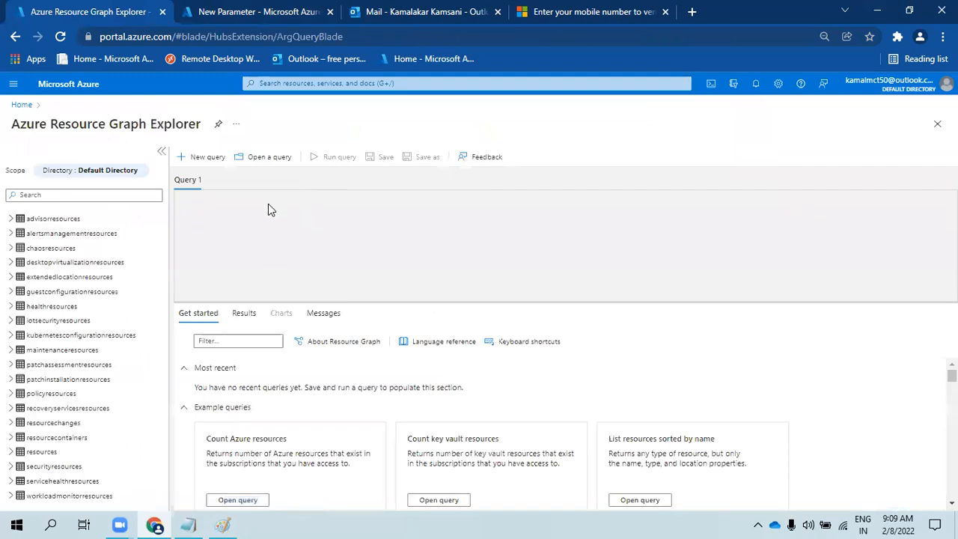
- Run the query resources | summarize by ['type'], returning 23 resource types
type("res")
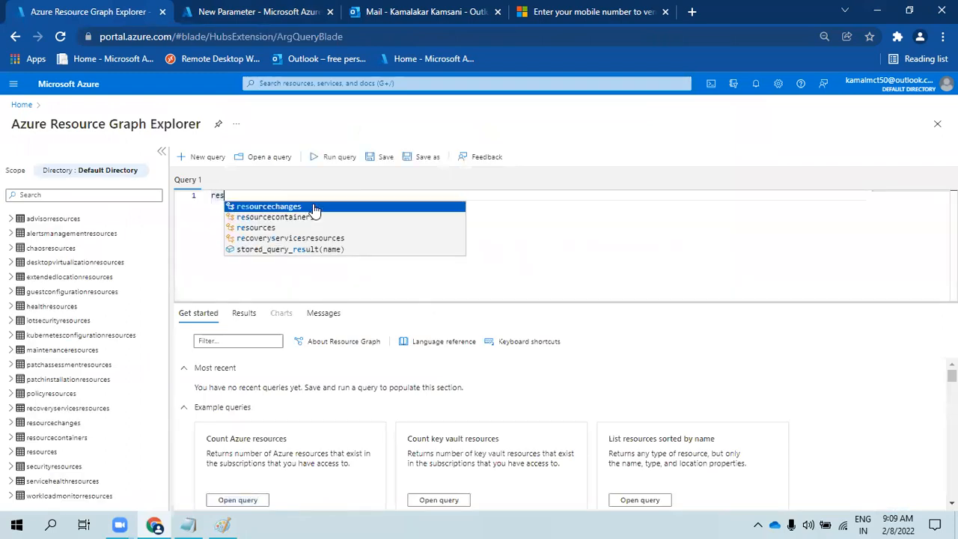
type("ource")
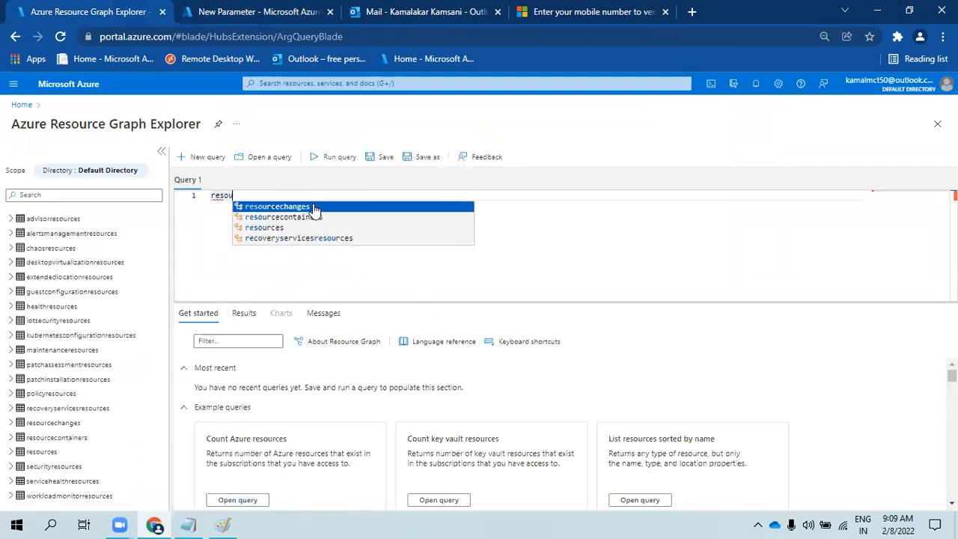
left_click(300, 226)
key("Return")
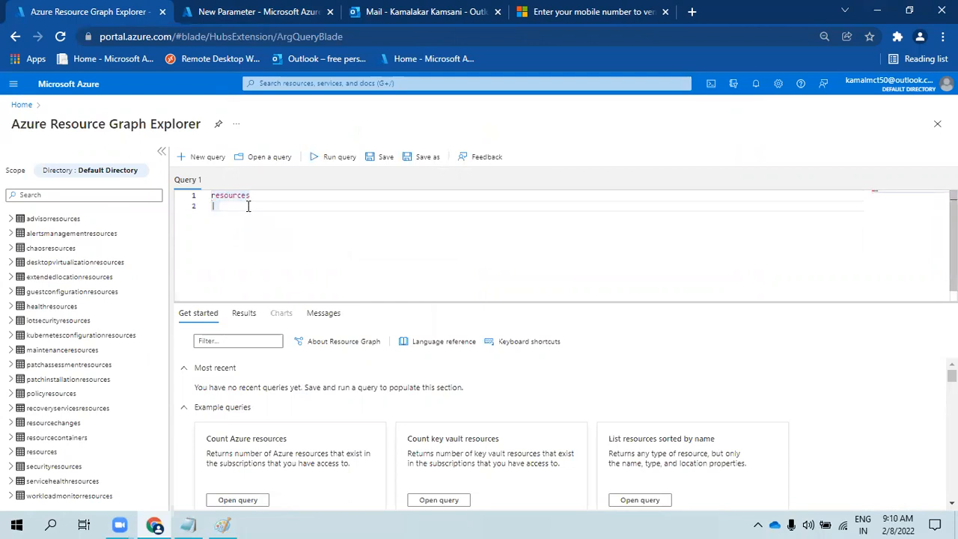
type("| su")
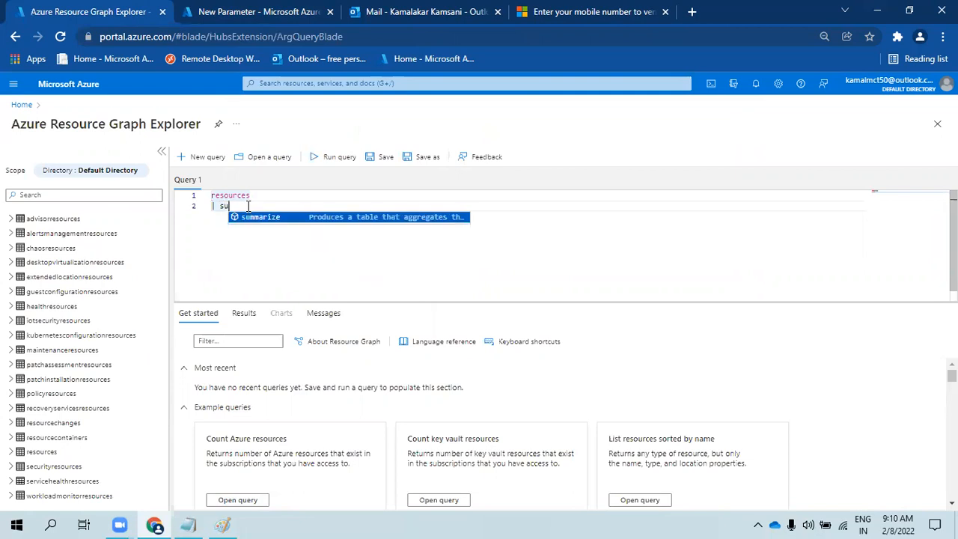
type("mmarize by ['type']")
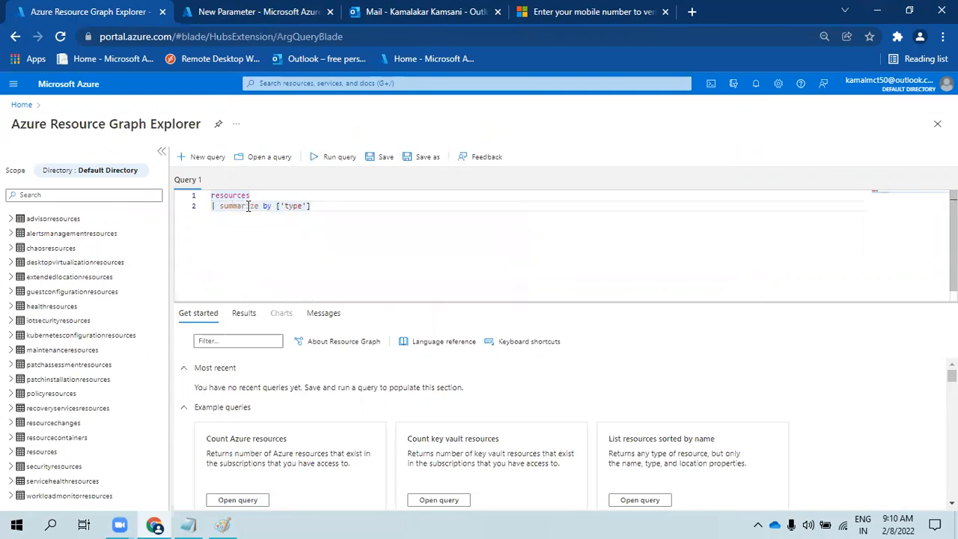
key("shift+Return")
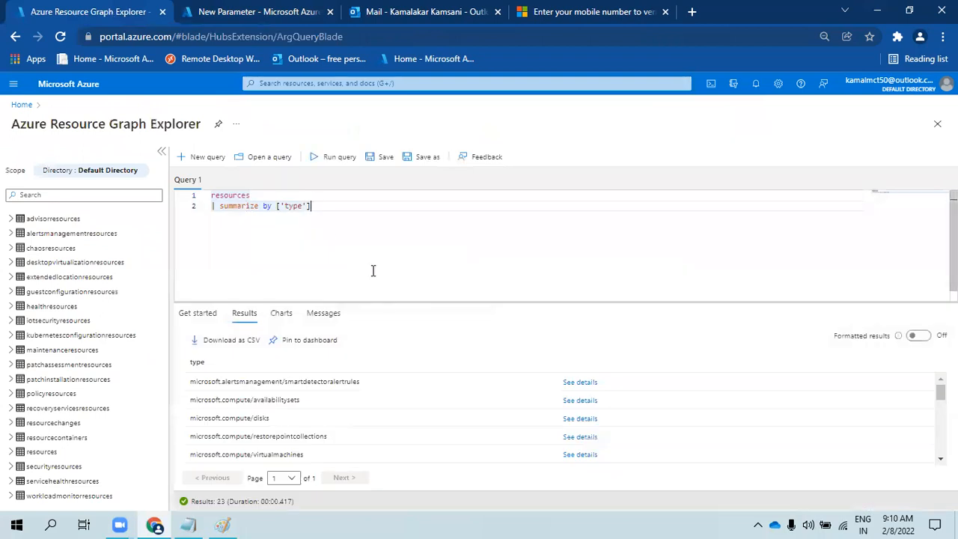
- Replace the summarize line with where ['type'] == "microsoft.operationalinsights/workspaces" and run it
scroll(442, 405, "down", 4)
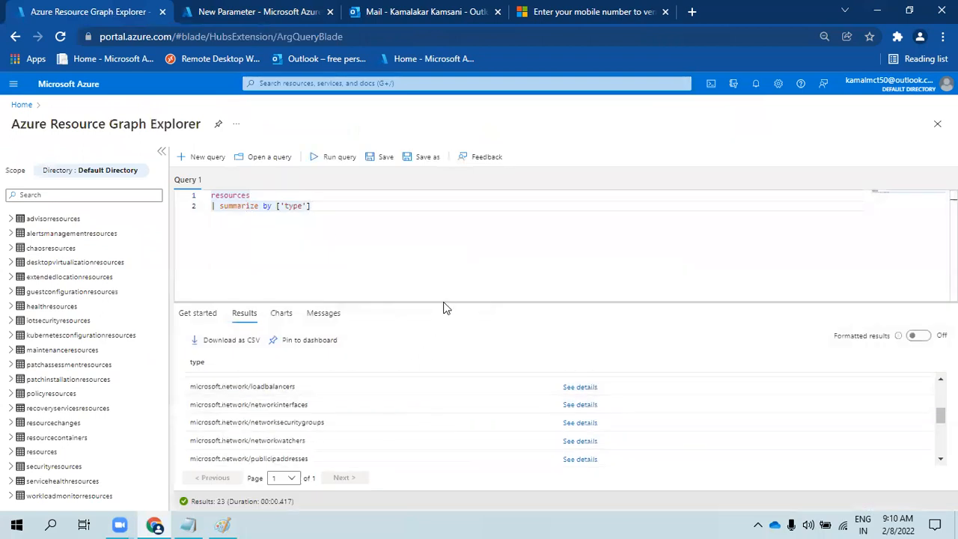
left_click_drag(448, 299, 462, 227)
scroll(353, 396, "down", 4)
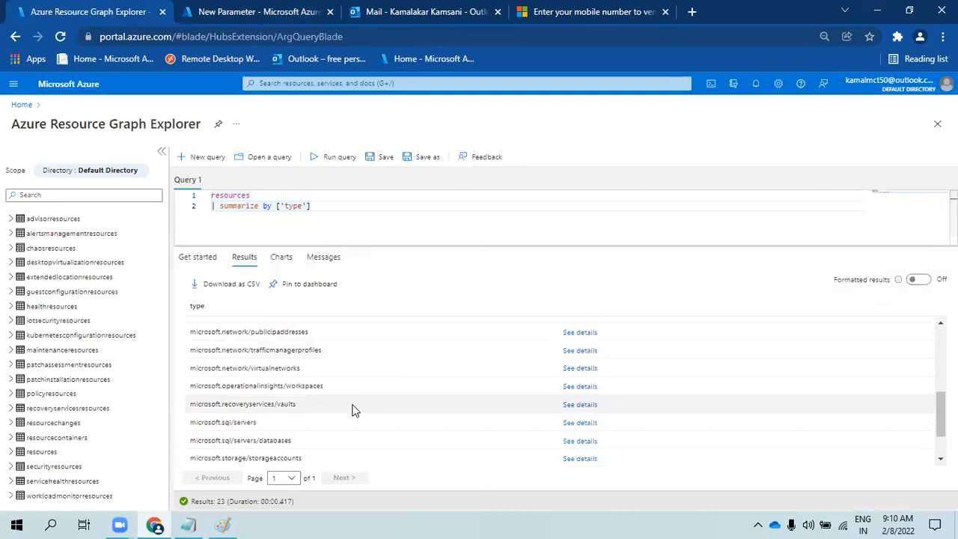
triple_click(305, 330)
key("ctrl+c")
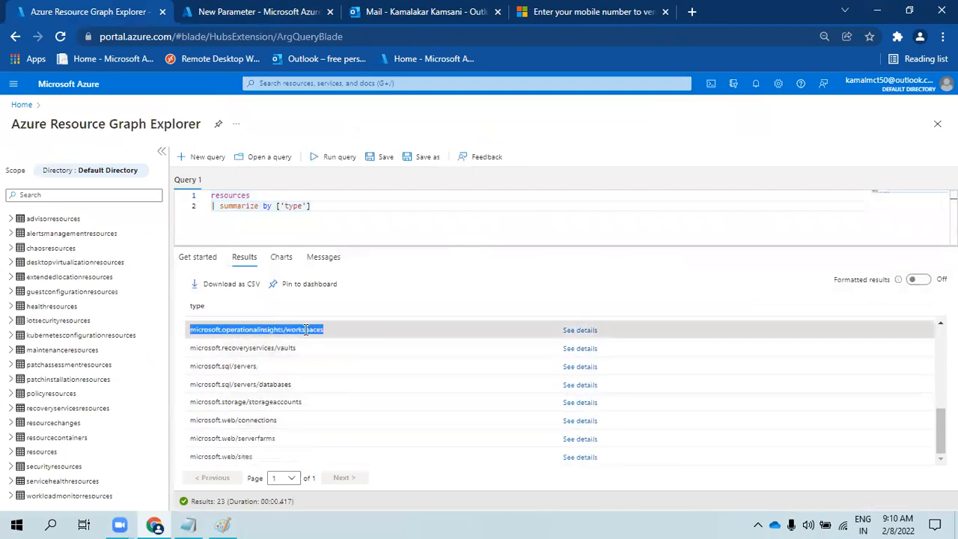
left_click_drag(342, 205, 223, 206)
left_click_drag(325, 207, 232, 205)
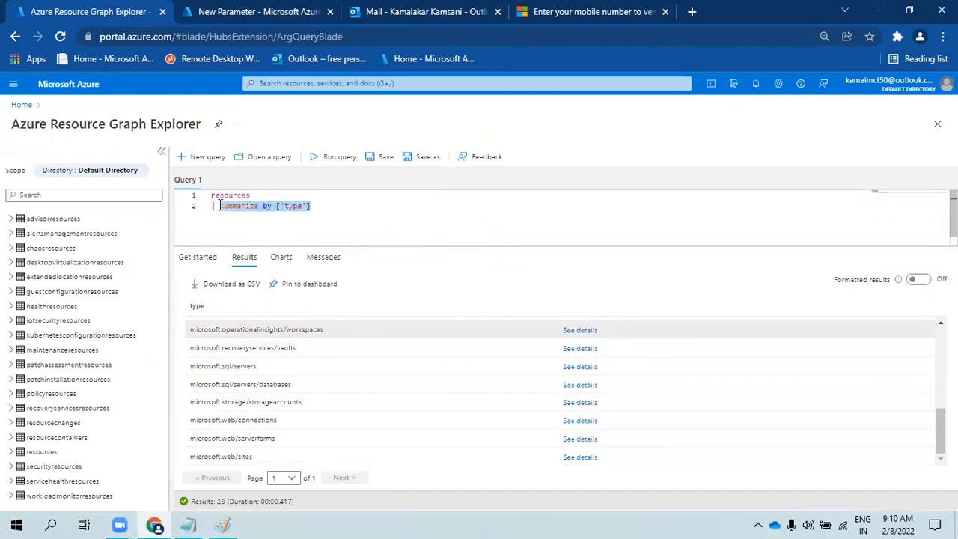
type("where ['type'] ")
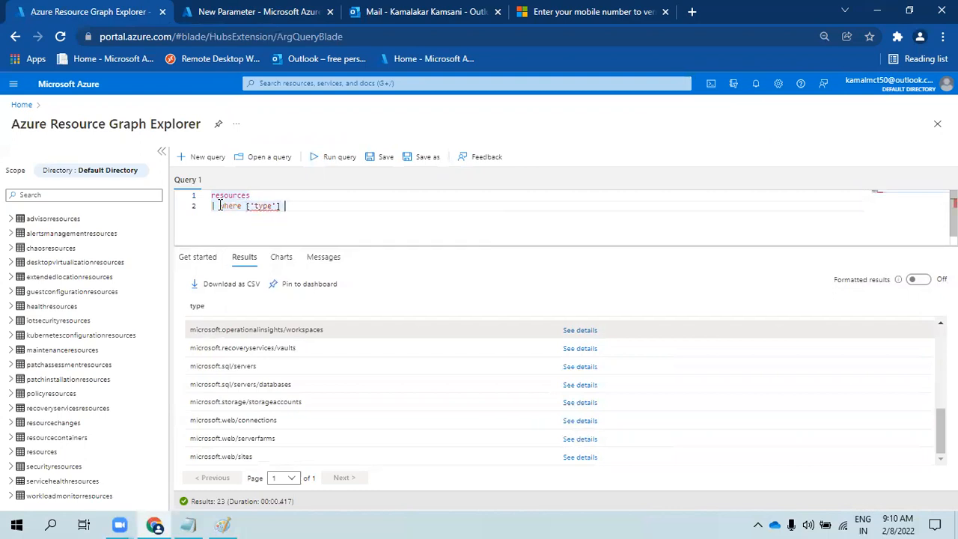
type("== ")
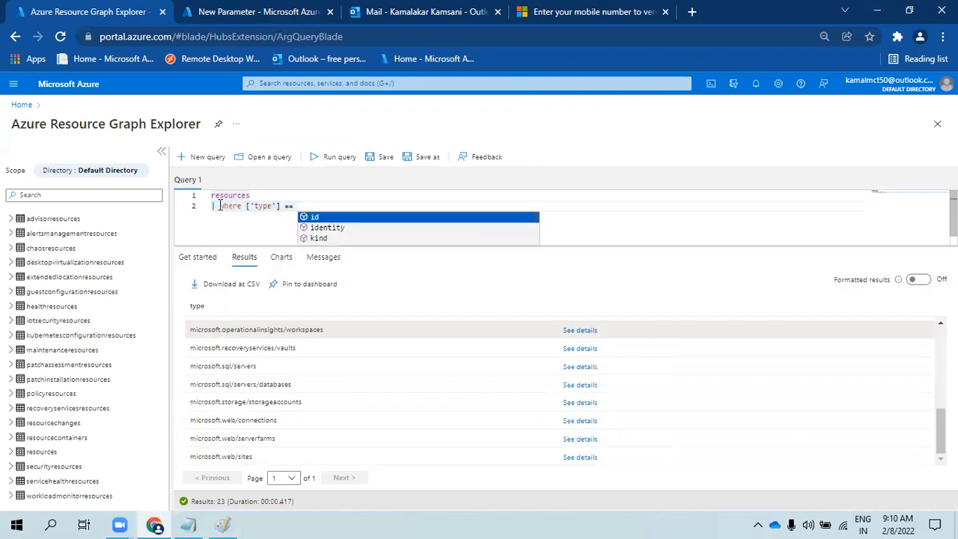
type("\"")
key("ctrl+v")
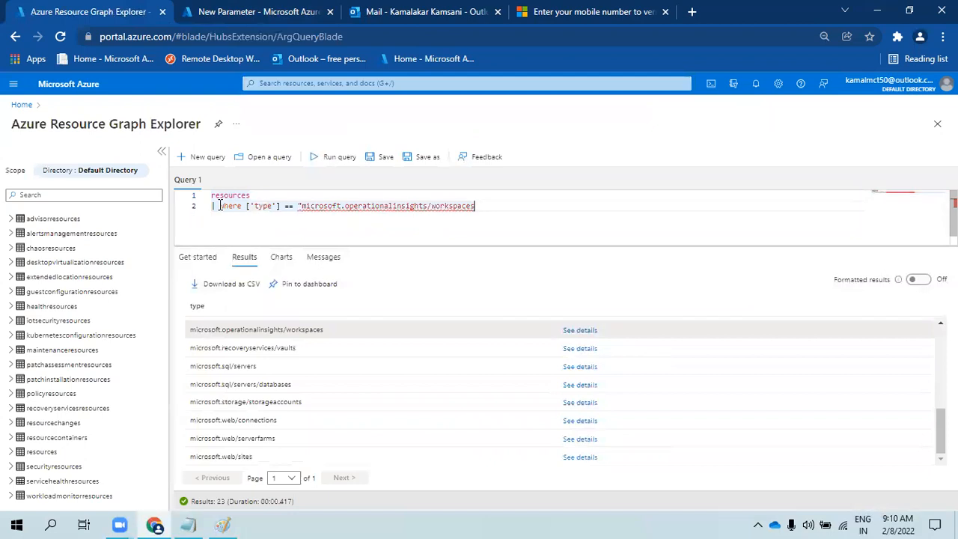
key("shift+Return")
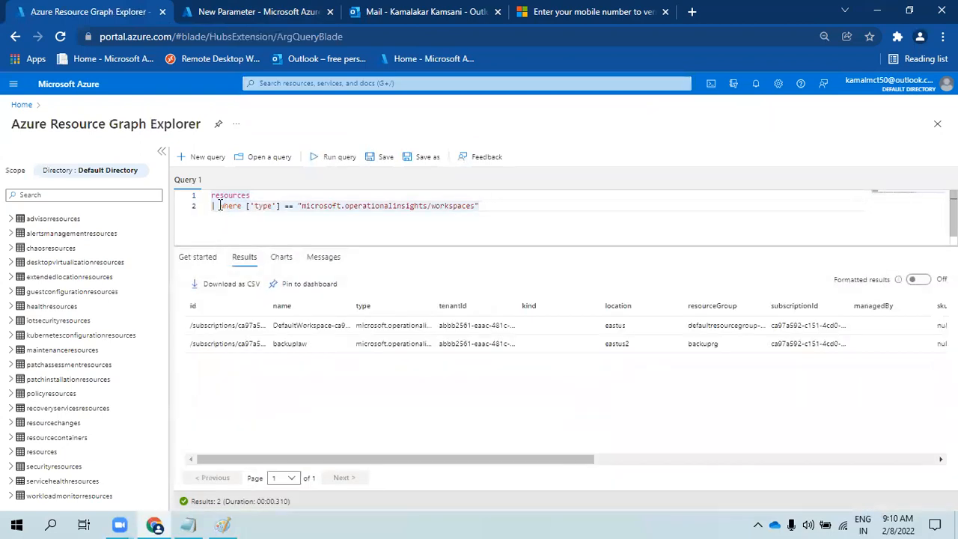
- Add | summarize by name, run it to list DefaultWorkspace and backuplaw, and copy the query
double_click(298, 343)
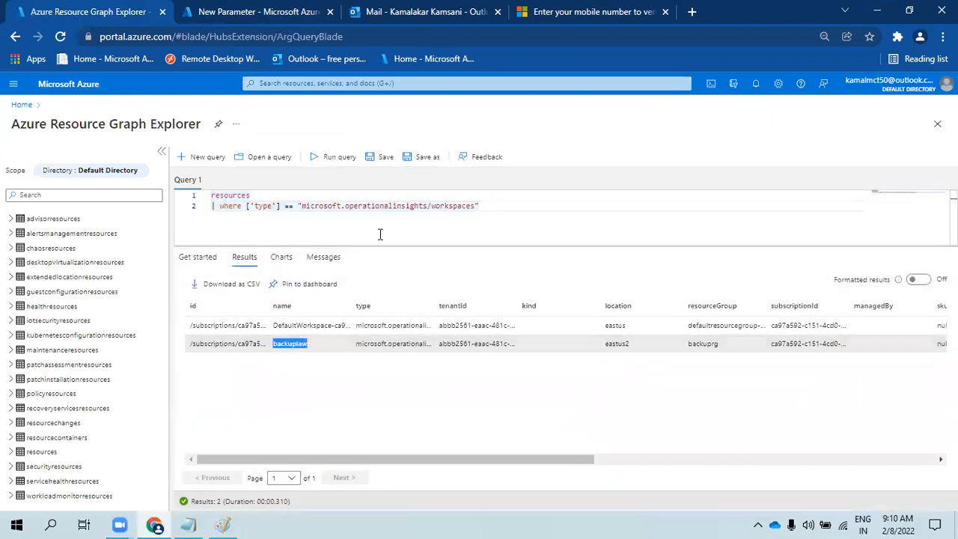
left_click(497, 208)
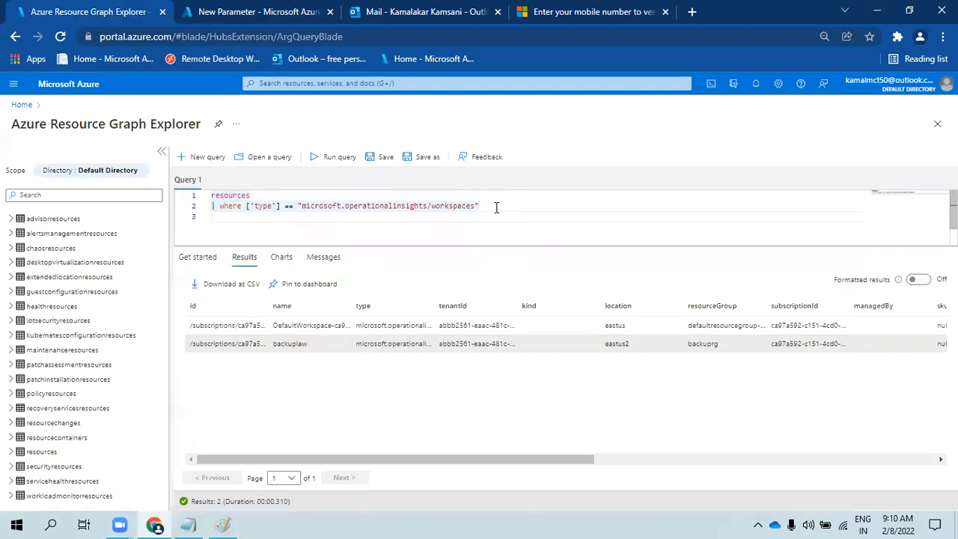
type("| su")
key("Tab")
type("by name")
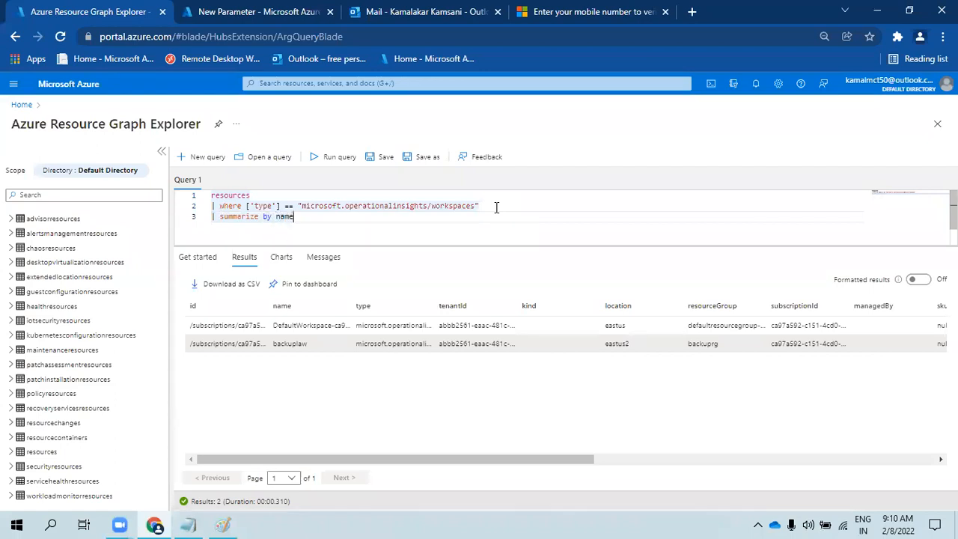
key("shift+Return")
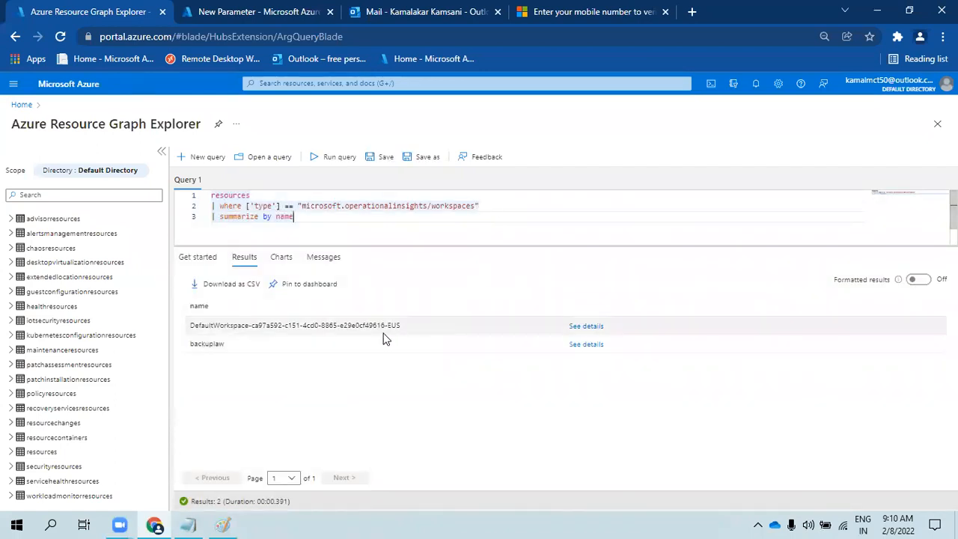
left_click_drag(293, 216, 191, 196)
key("ctrl+c")
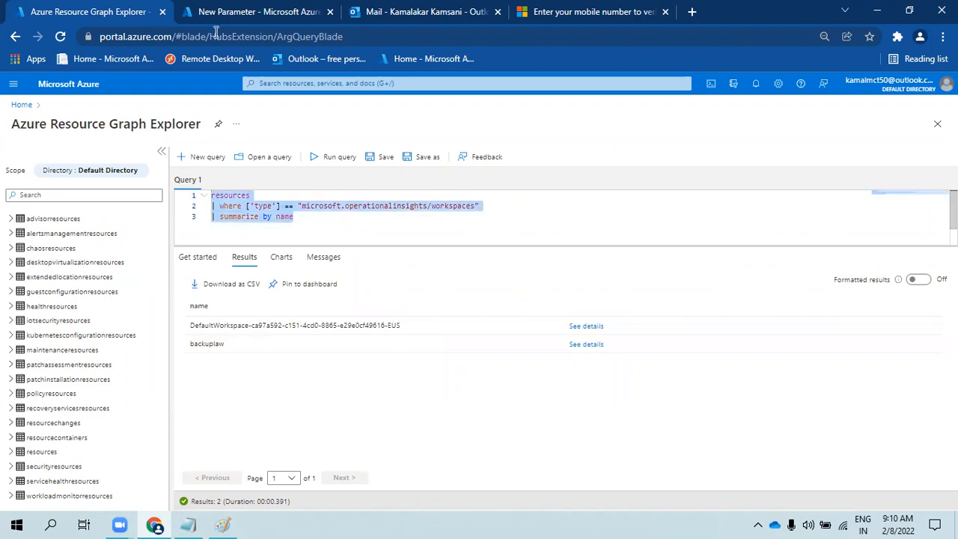
- Paste the workspace query into the New Parameter's Resource Graph query box and run it
left_click(324, 11)
left_click(616, 344)
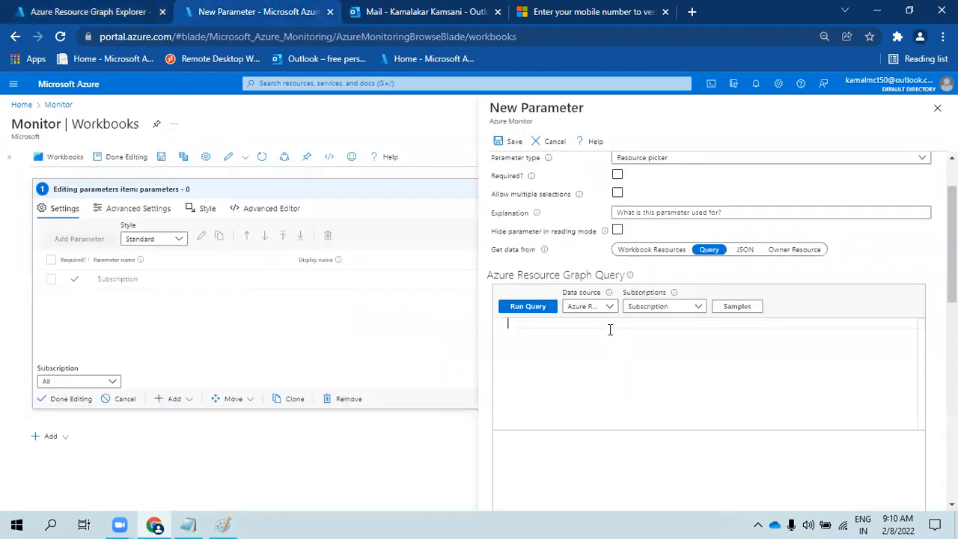
key("ctrl+v")
left_click(528, 306)
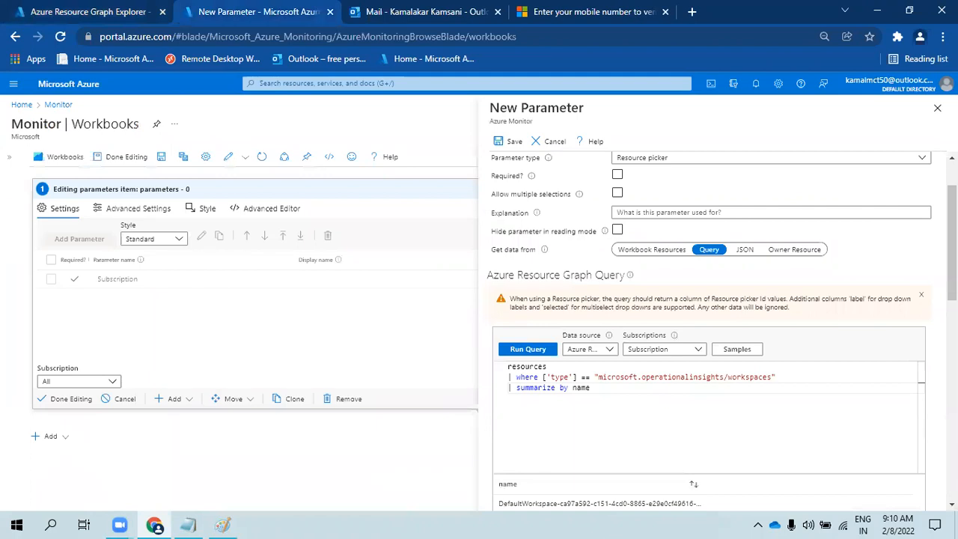
- Make the workspace parameter required, multi-select with an All option, and save it
left_click(617, 177)
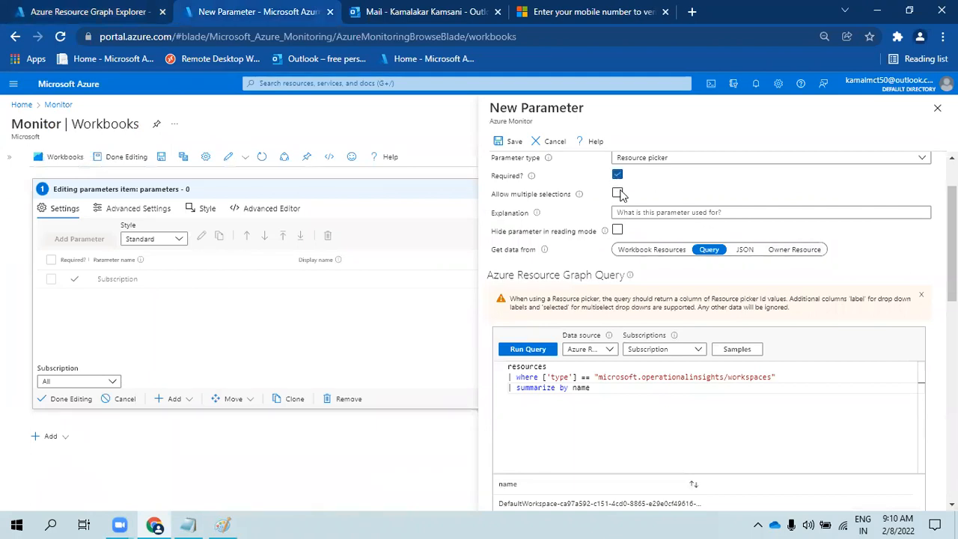
left_click(616, 195)
scroll(891, 269, "down", 3)
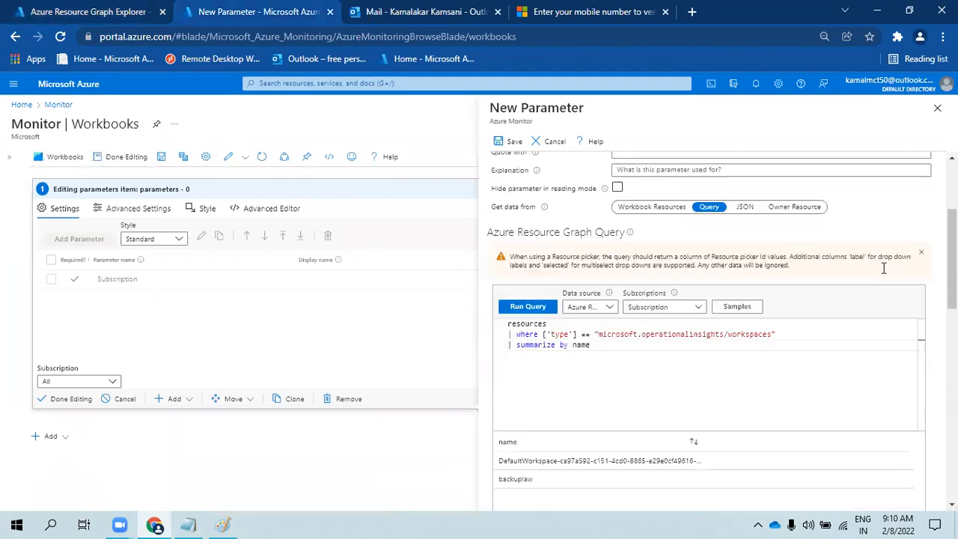
scroll(622, 273, "down", 3)
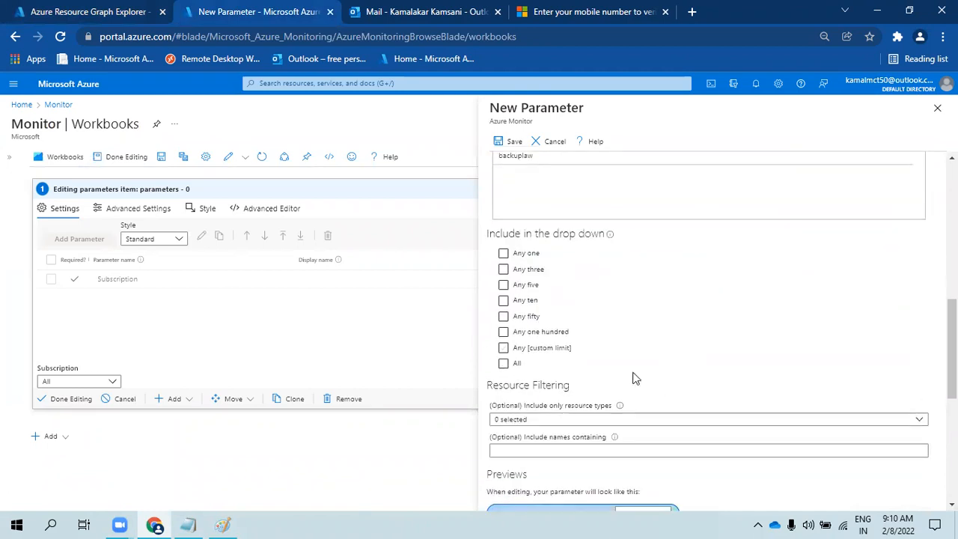
left_click(504, 364)
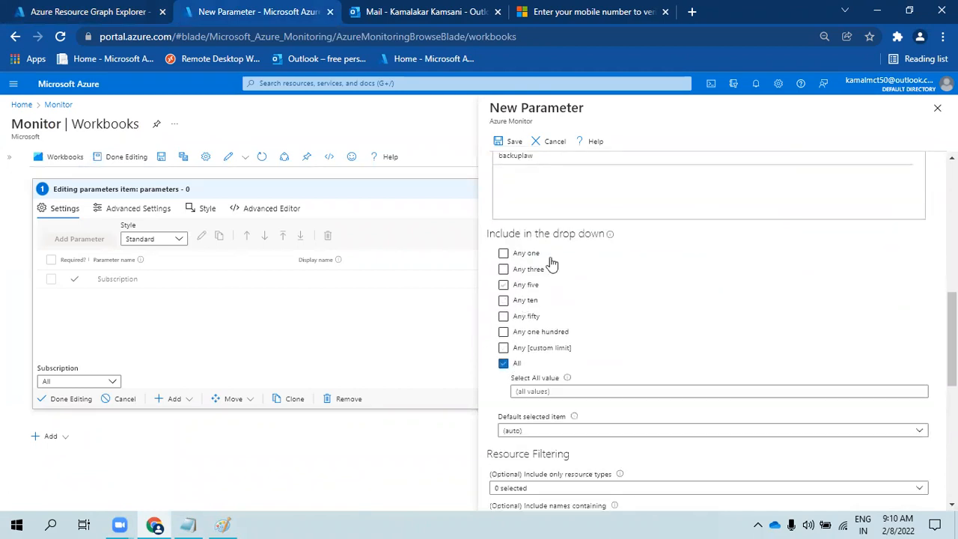
left_click(509, 141)
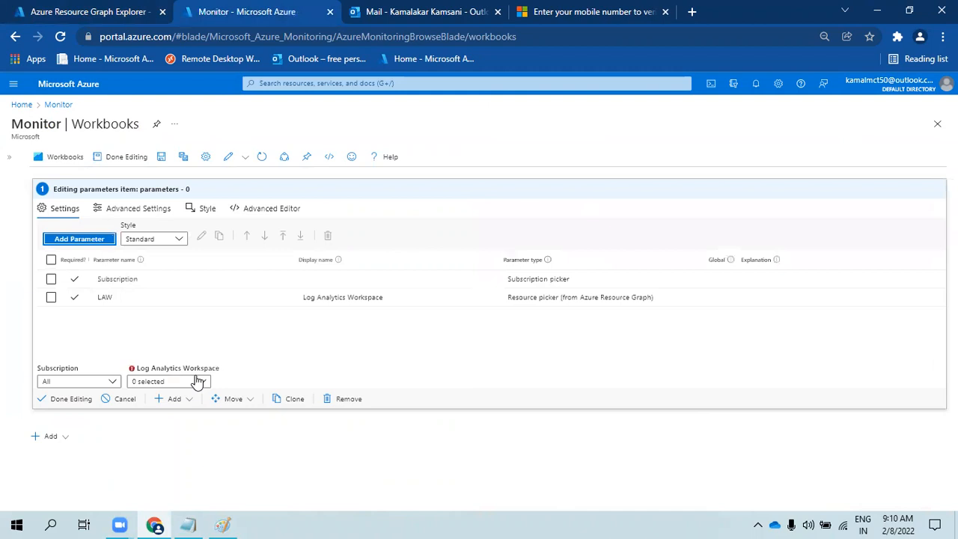
- Set the Log Analytics Workspace dropdown to All, finish editing, then reopen the parameters for editing
left_click(196, 382)
left_click(137, 416)
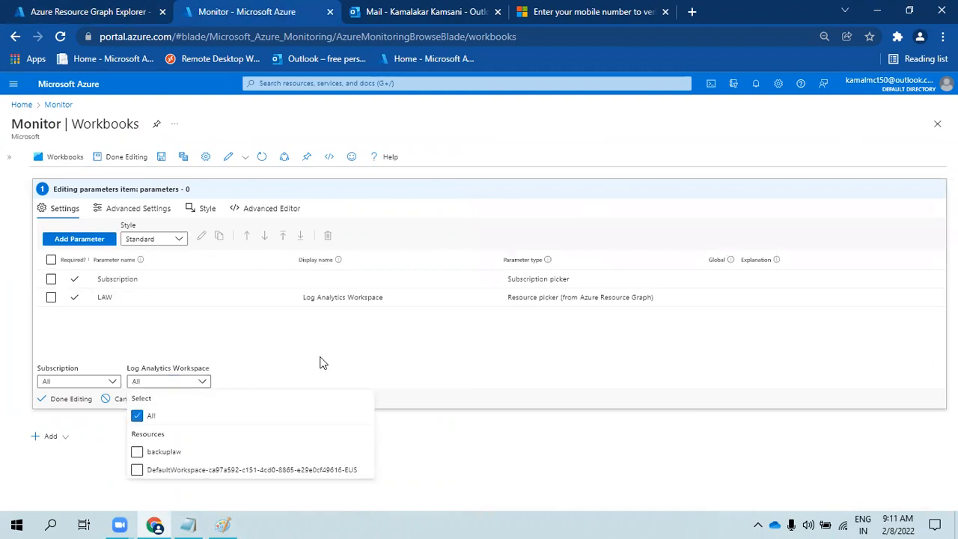
left_click(329, 360)
left_click(70, 399)
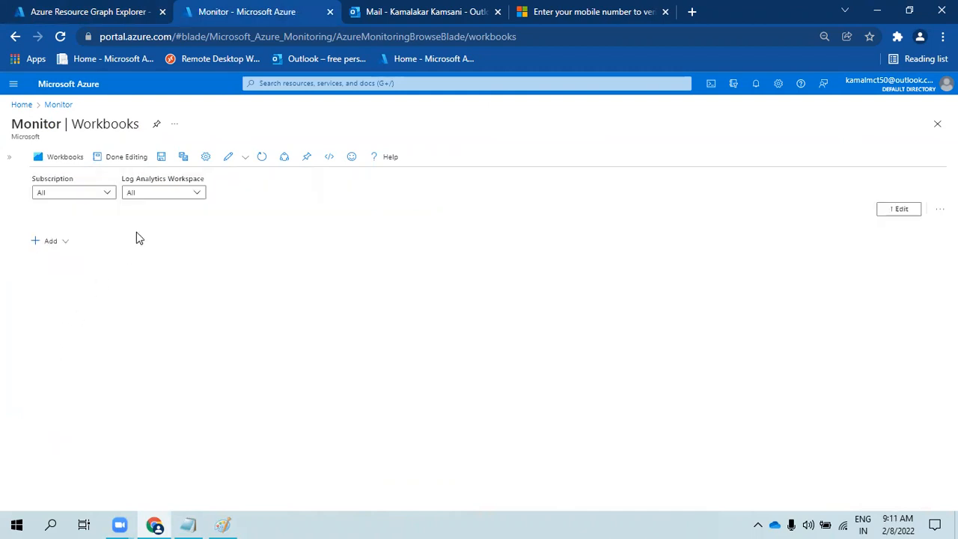
left_click(896, 214)
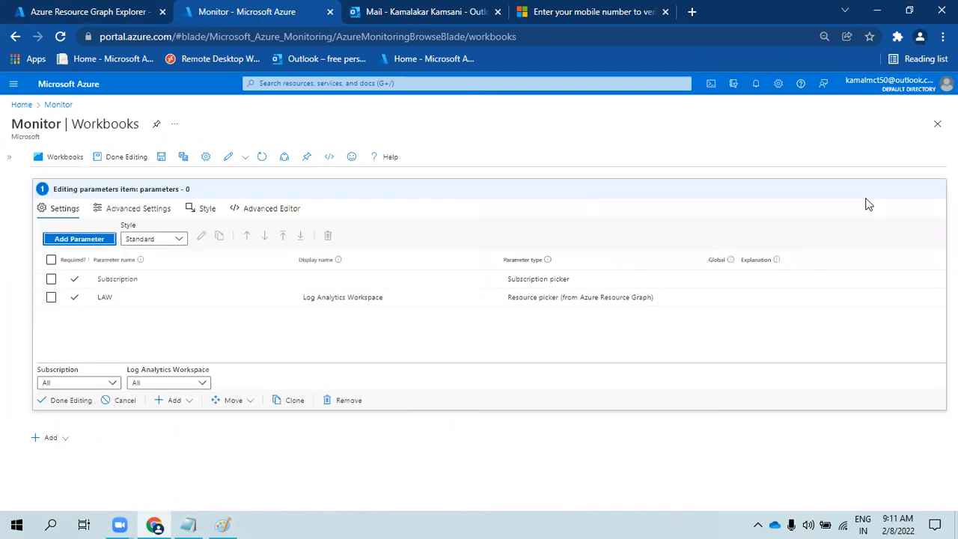
- Add a parameter named and displayed as TimeRange, typed as a Time range picker
left_click(82, 241)
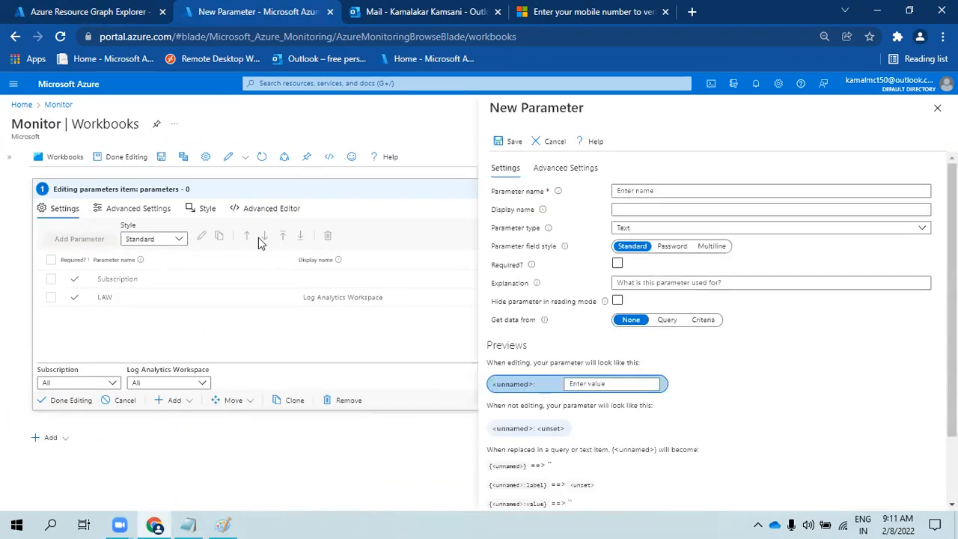
left_click(648, 192)
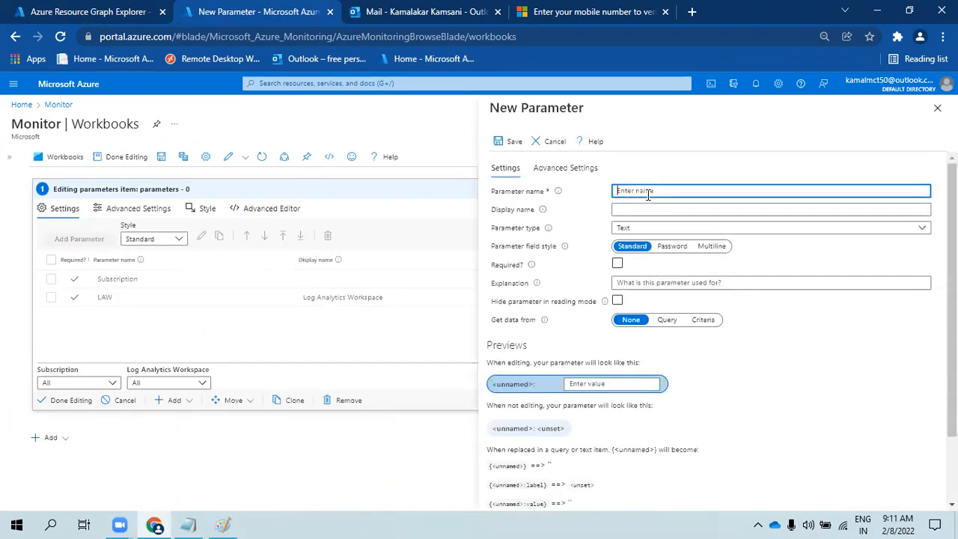
type("TimeRange")
double_click(648, 192)
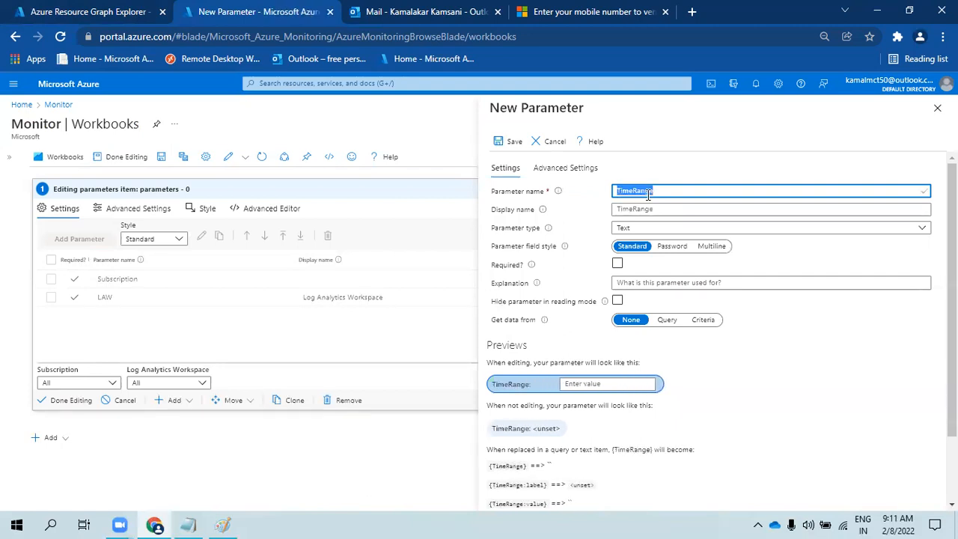
left_click(636, 211)
left_click(655, 228)
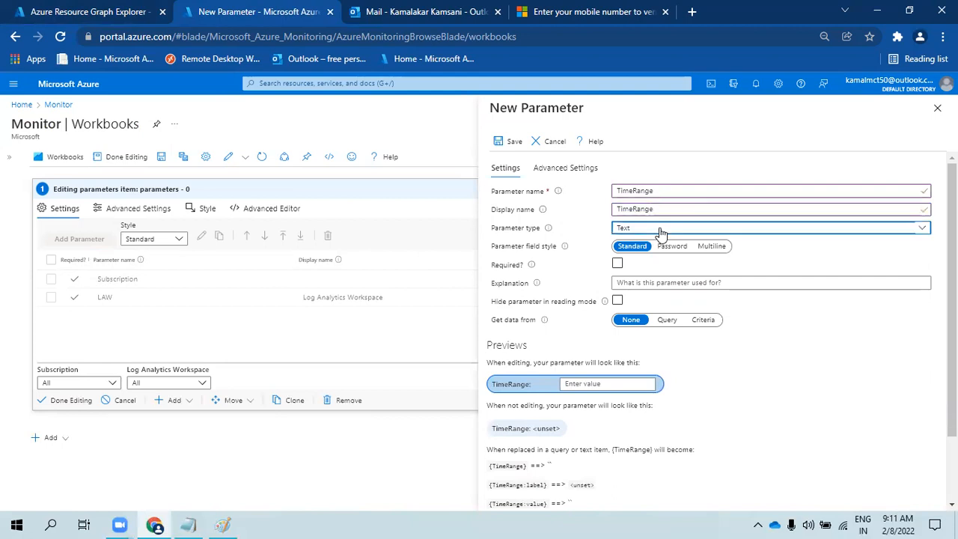
left_click(644, 319)
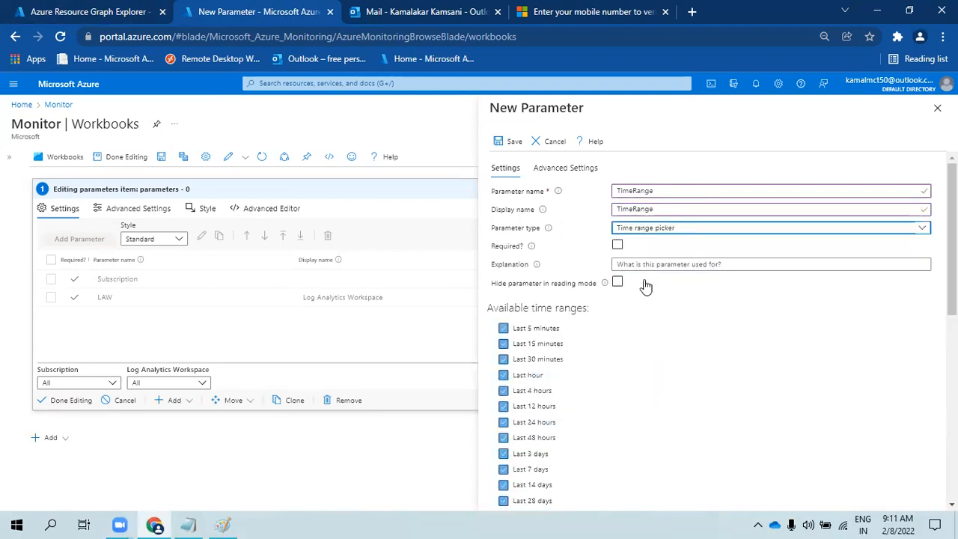
scroll(550, 313, "down", 5)
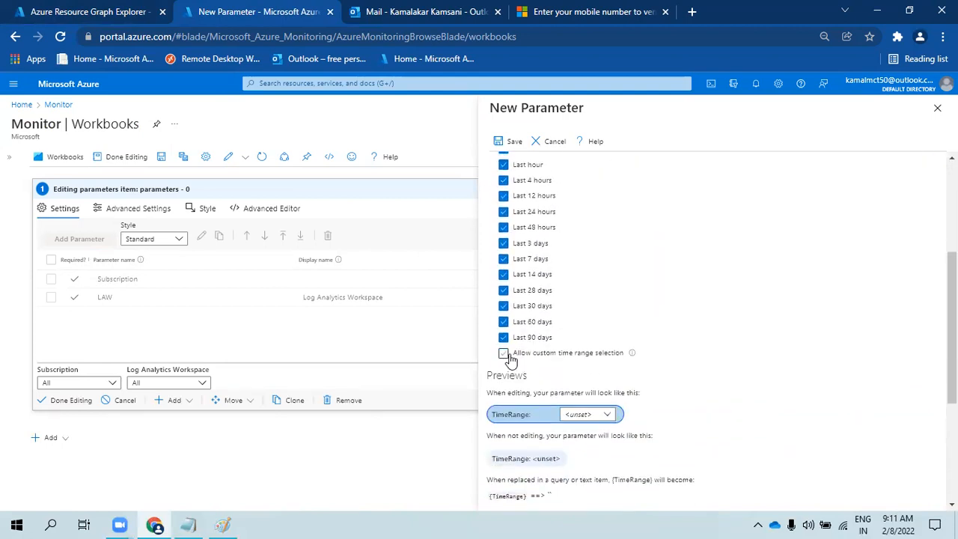
scroll(650, 362, "up", 5)
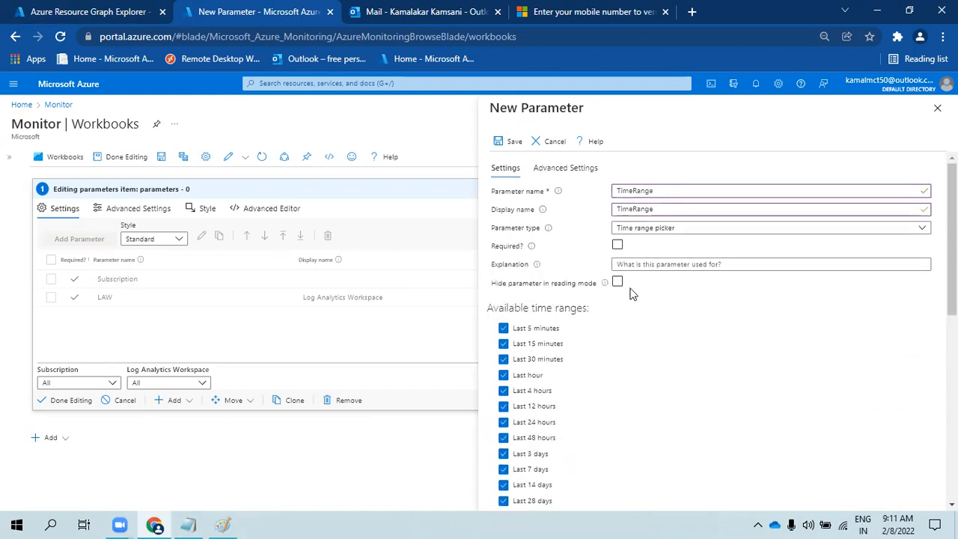
- Make TimeRange required, save it, set it to Last 7 days, and finish editing
left_click(618, 247)
scroll(663, 294, "down", 5)
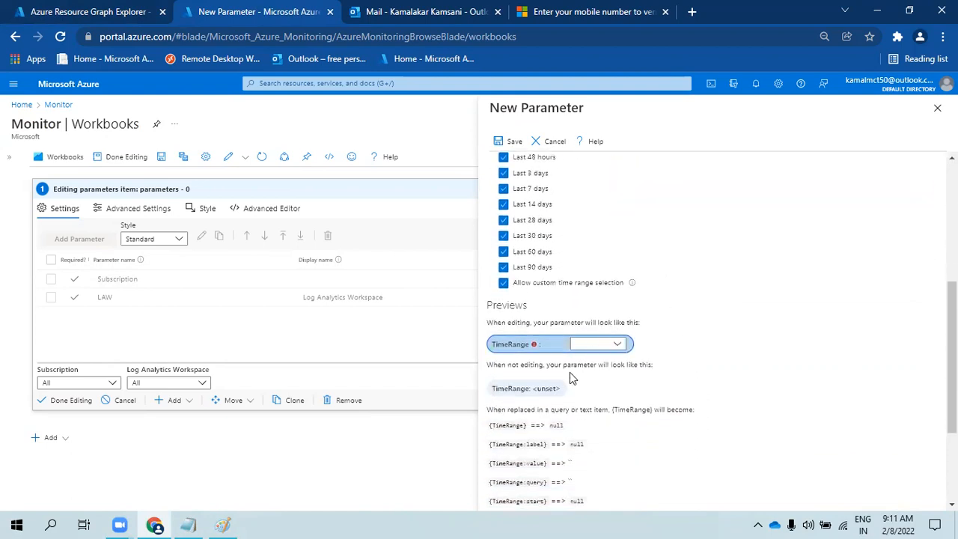
left_click(617, 345)
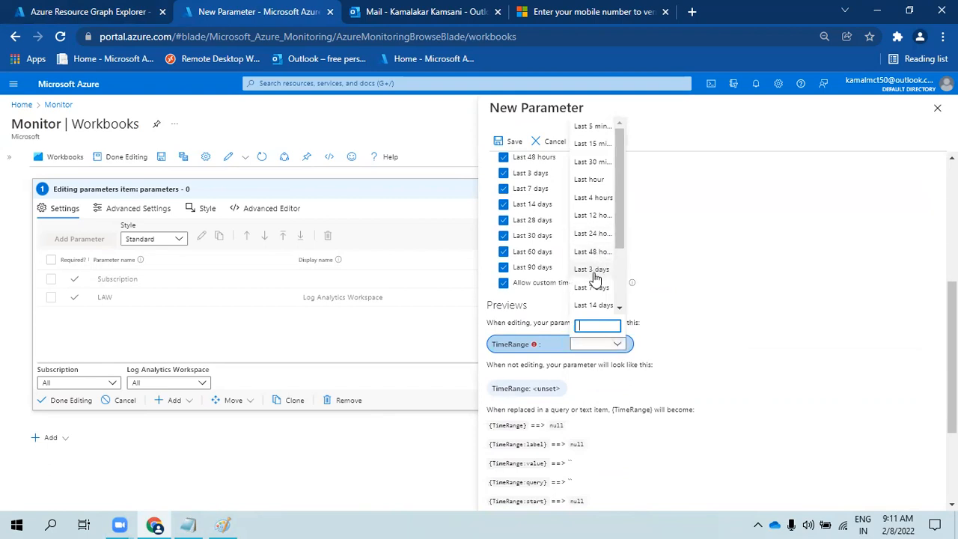
left_click(593, 288)
left_click(503, 141)
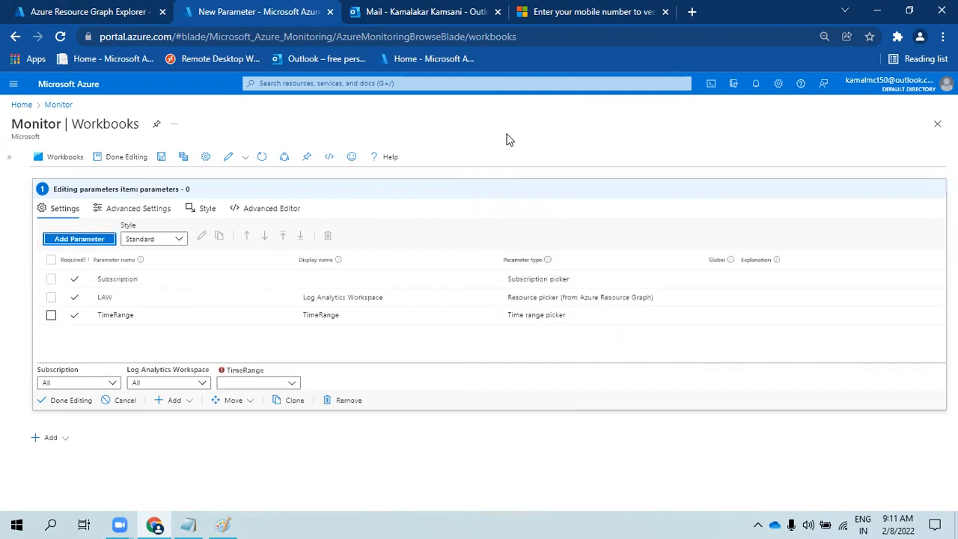
left_click(277, 385)
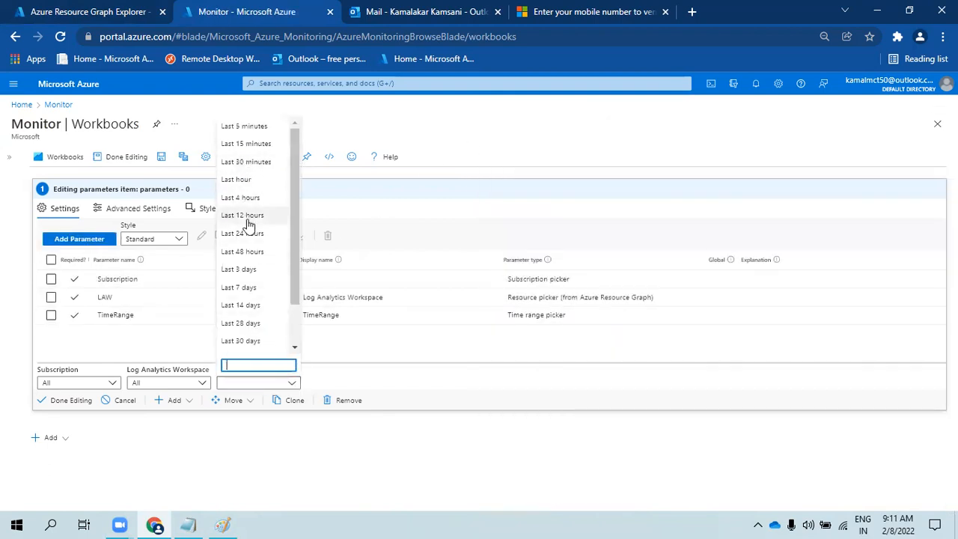
left_click(254, 287)
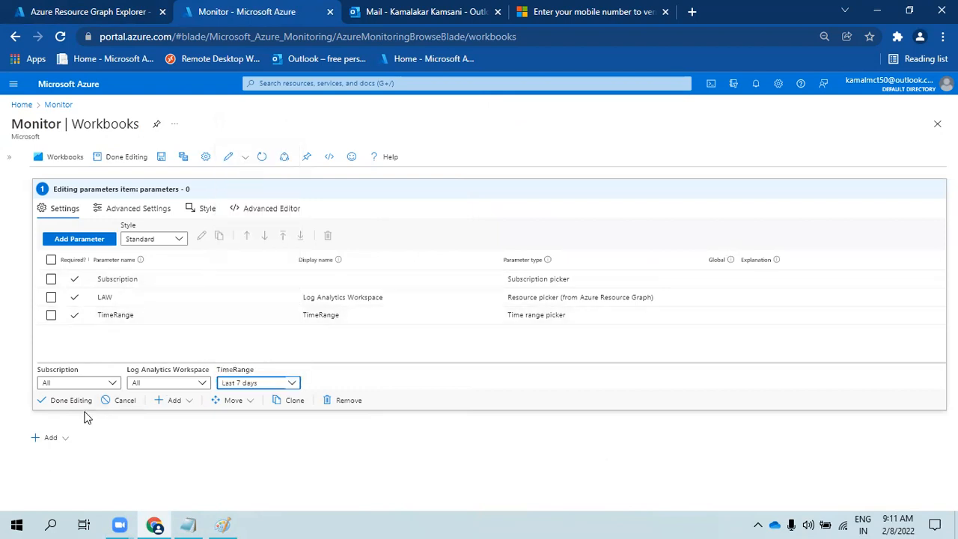
left_click(61, 400)
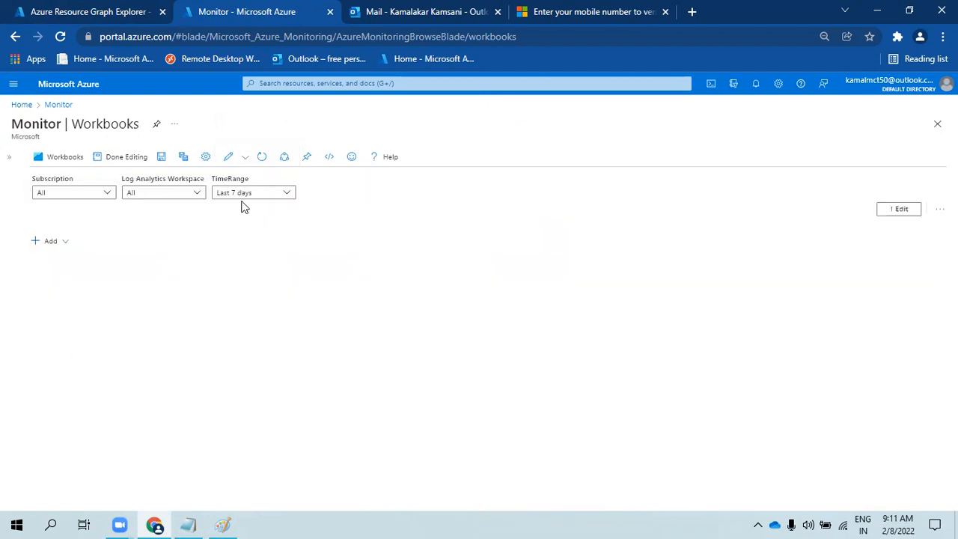
- Add a links/tabs item to the workbook with the Tabs style
left_click(54, 243)
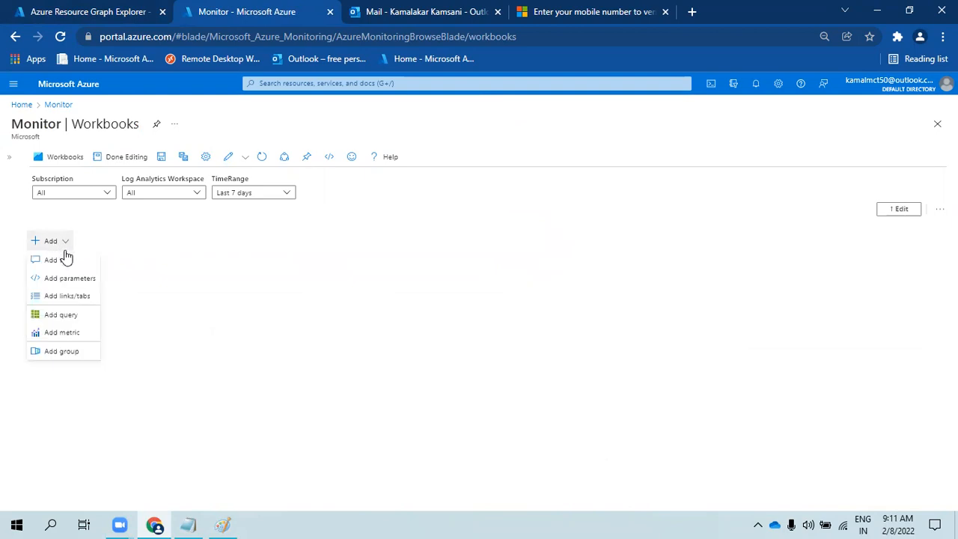
left_click(67, 298)
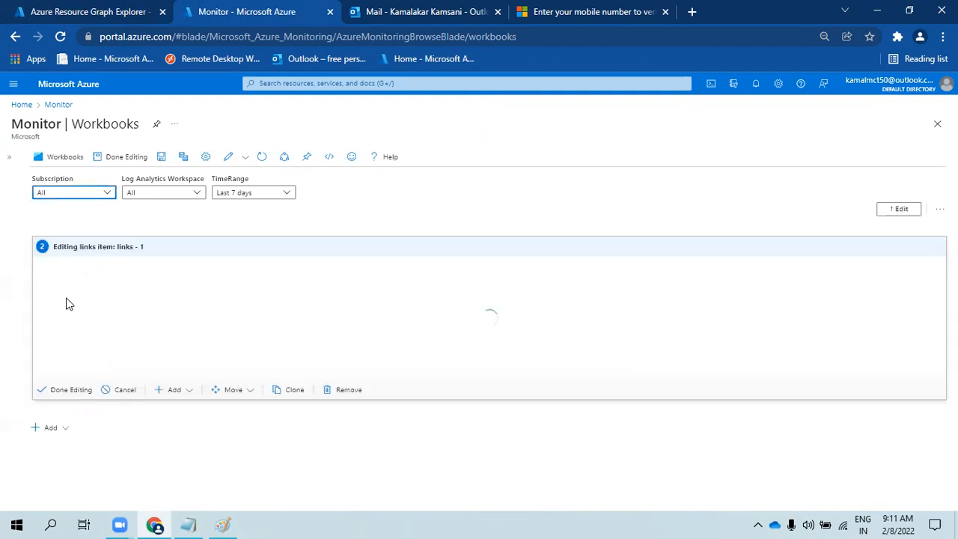
left_click(148, 297)
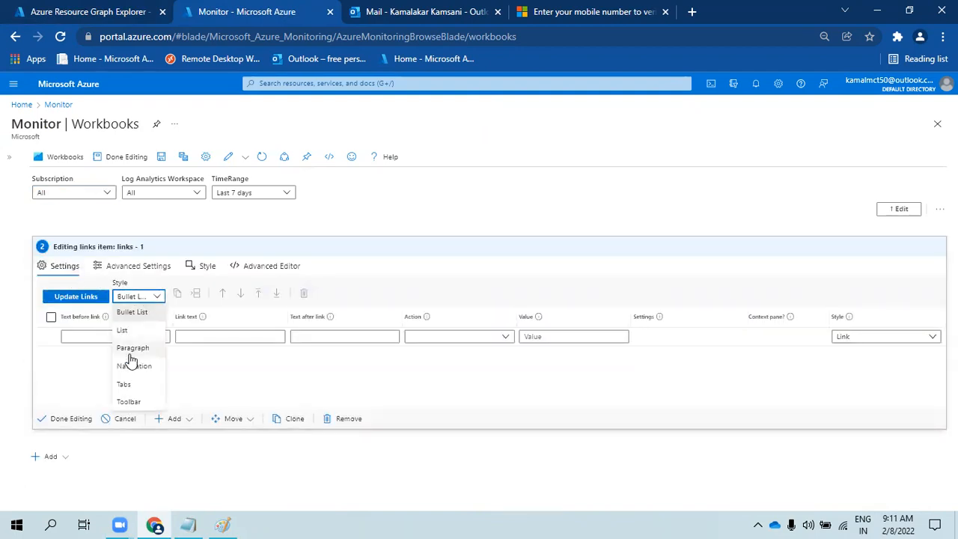
left_click(127, 383)
- Add a Backup Jobs tab that sets parameter tabname to job
left_click(123, 336)
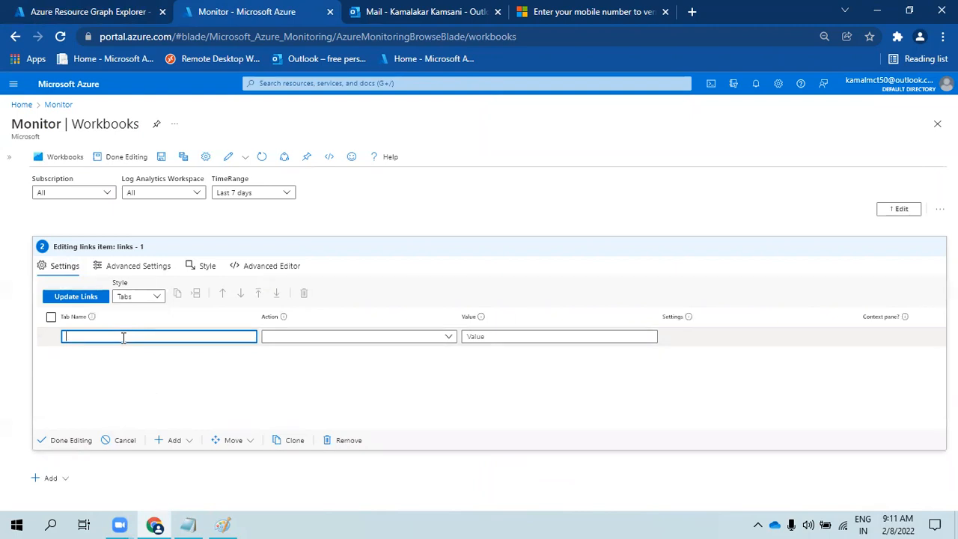
type("Backup Jobs")
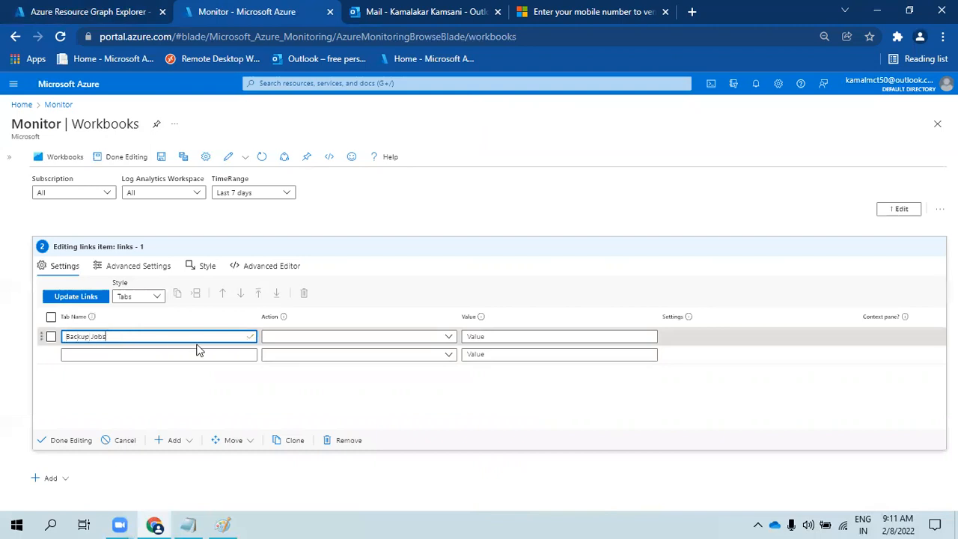
left_click(279, 337)
scroll(311, 311, "down", 10)
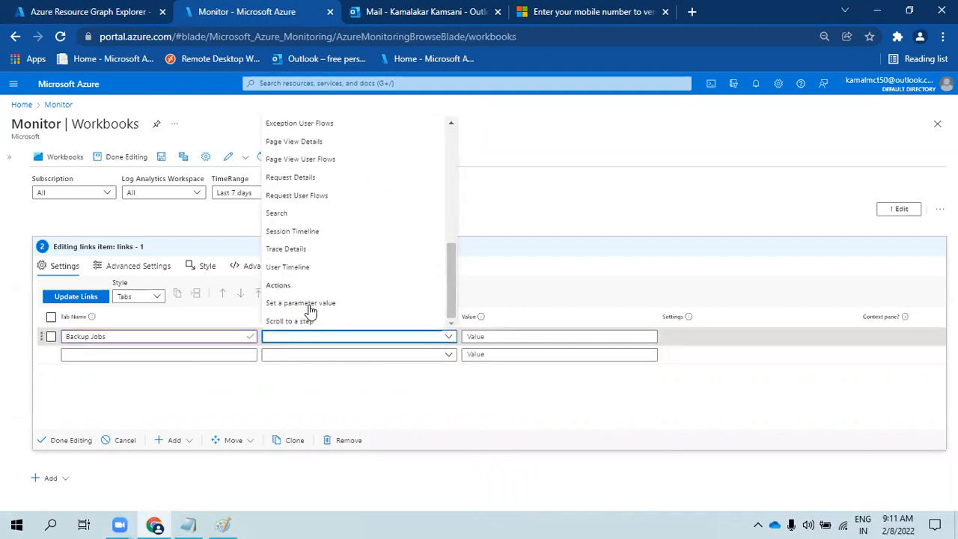
left_click(328, 303)
left_click(501, 336)
type("ta")
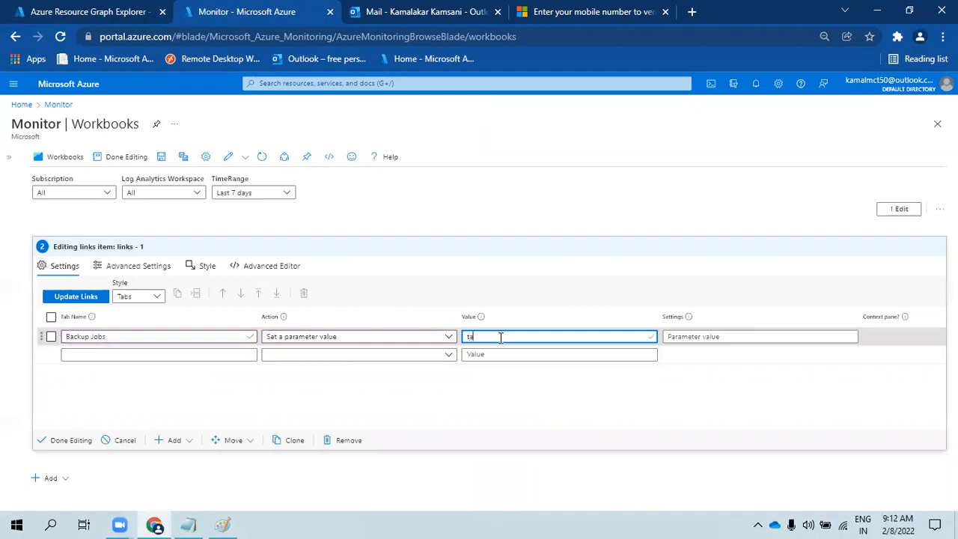
type("bname")
left_click(717, 336)
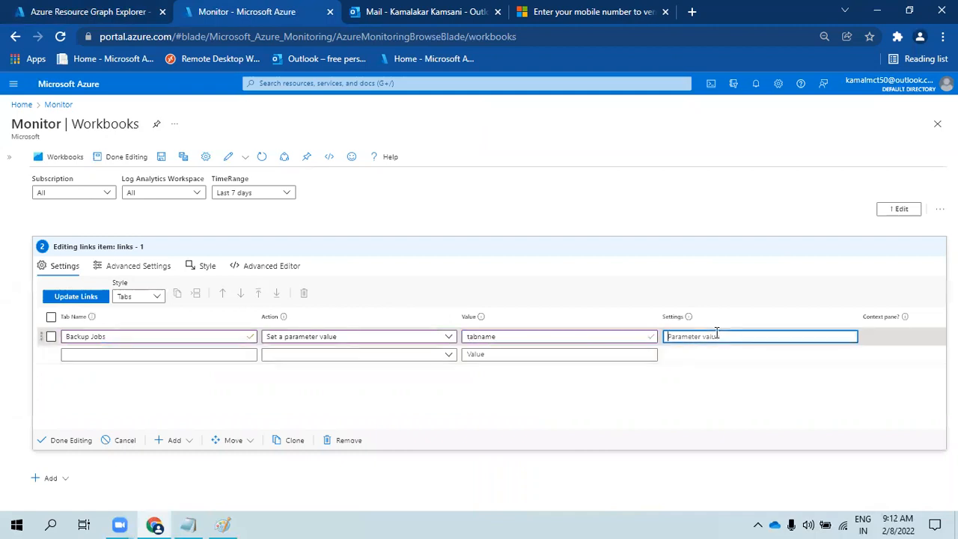
type("f")
type("ob")
left_click(237, 355)
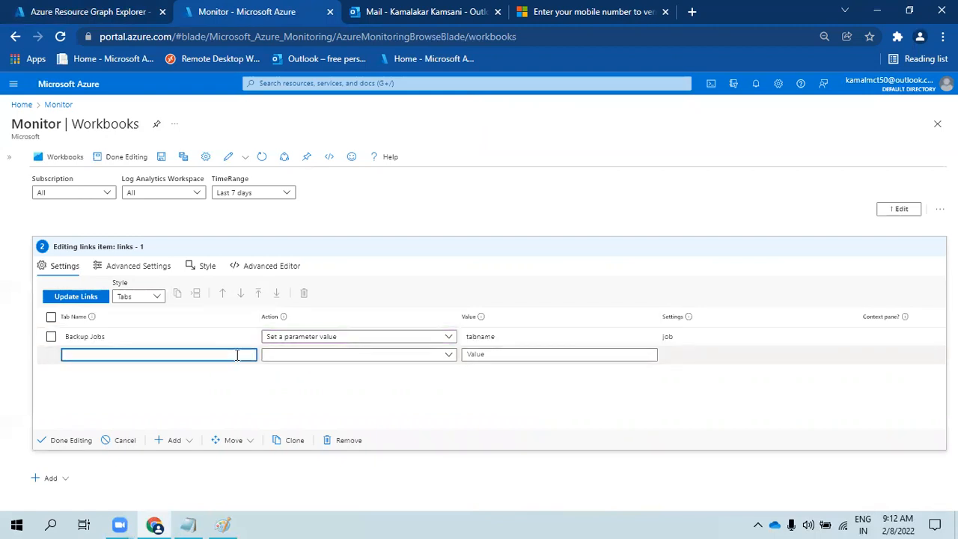
- Add a Backup Items tab that sets parameter tabname to items
type("Backup")
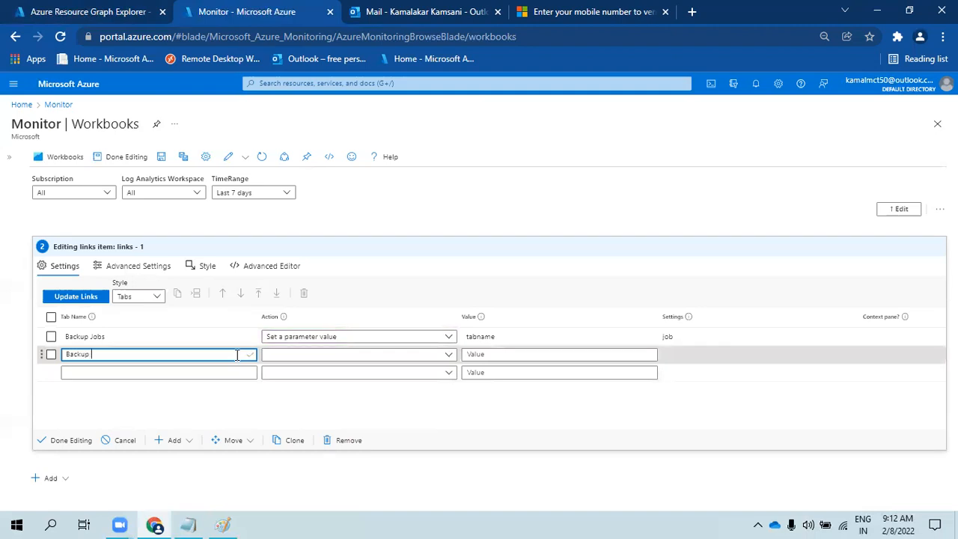
left_click(376, 356)
scroll(392, 291, "down", 5)
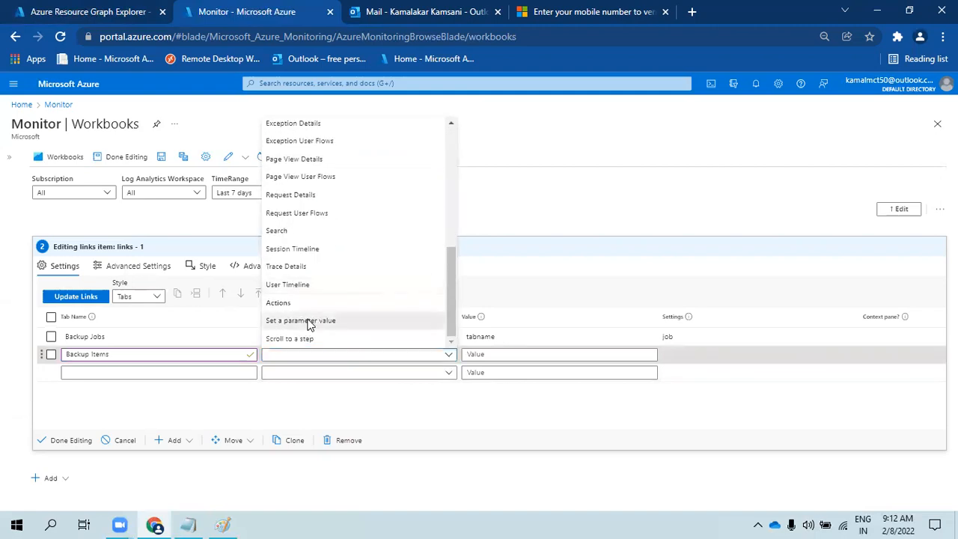
left_click(308, 321)
left_click(492, 355)
type("tabna")
left_click(681, 356)
type("items")
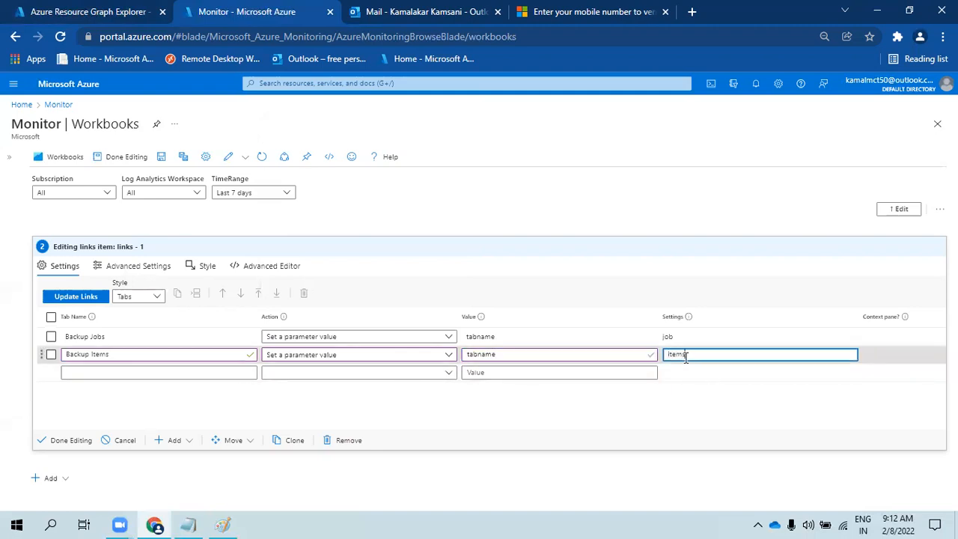
left_click(164, 373)
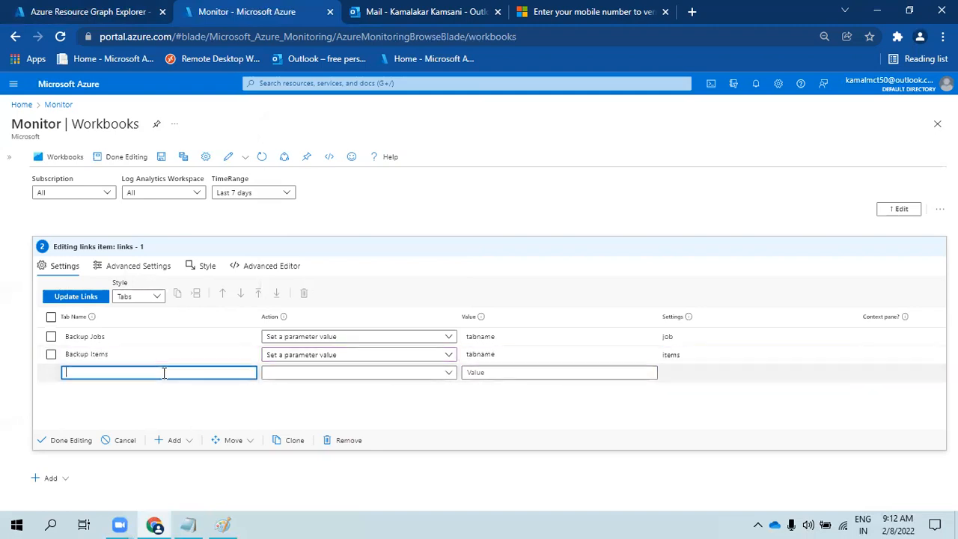
- Add a CPU tab link that sets the tabname parameter
type("CPU")
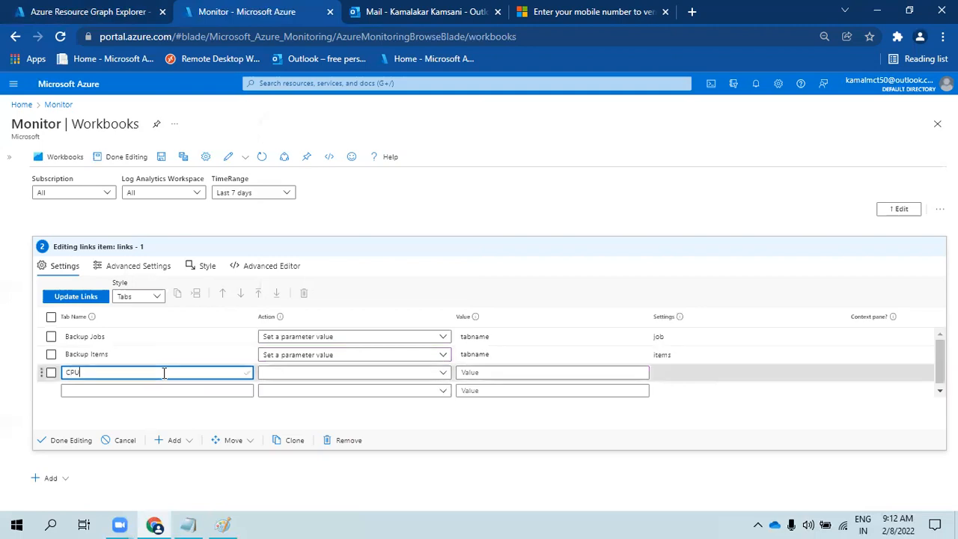
left_click(285, 374)
scroll(374, 318, "down", 5)
left_click(337, 339)
left_click(491, 373)
type("tabname")
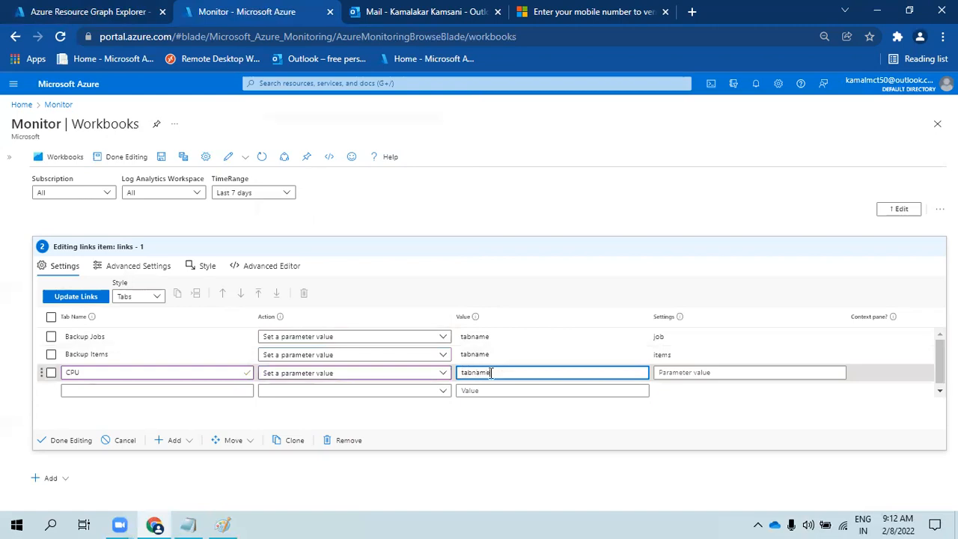
left_click(666, 372)
type("cpu")
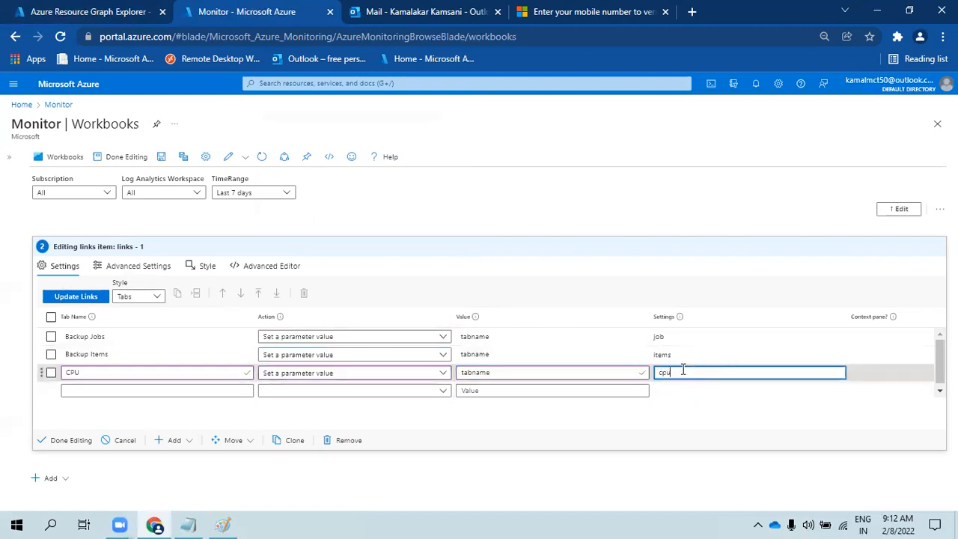
- Add a Memory tab link that also sets the tabname parameter
left_click(208, 390)
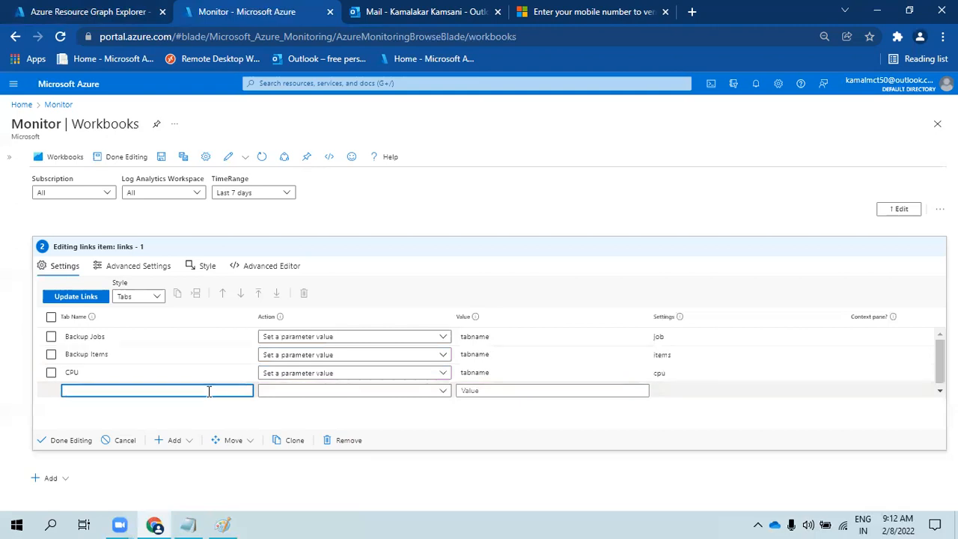
type("Memory")
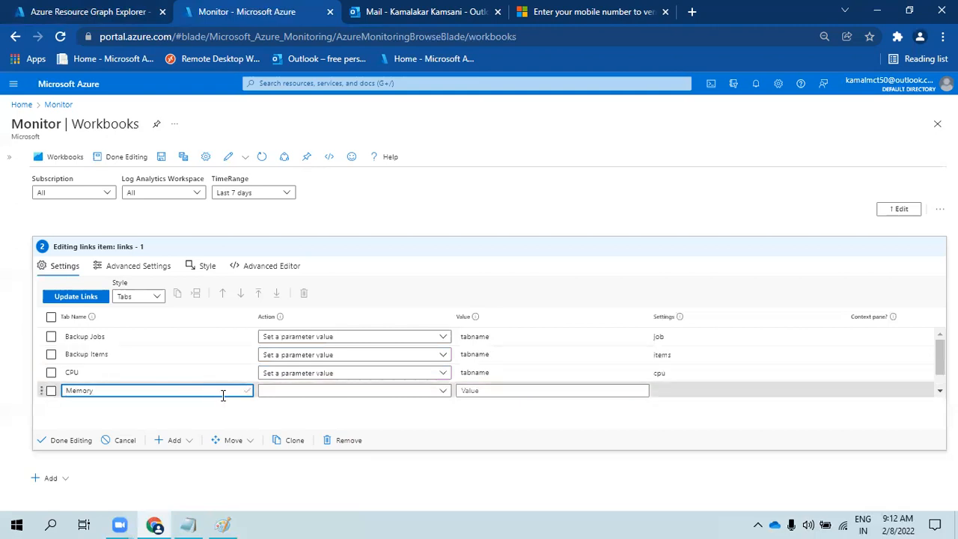
left_click(282, 394)
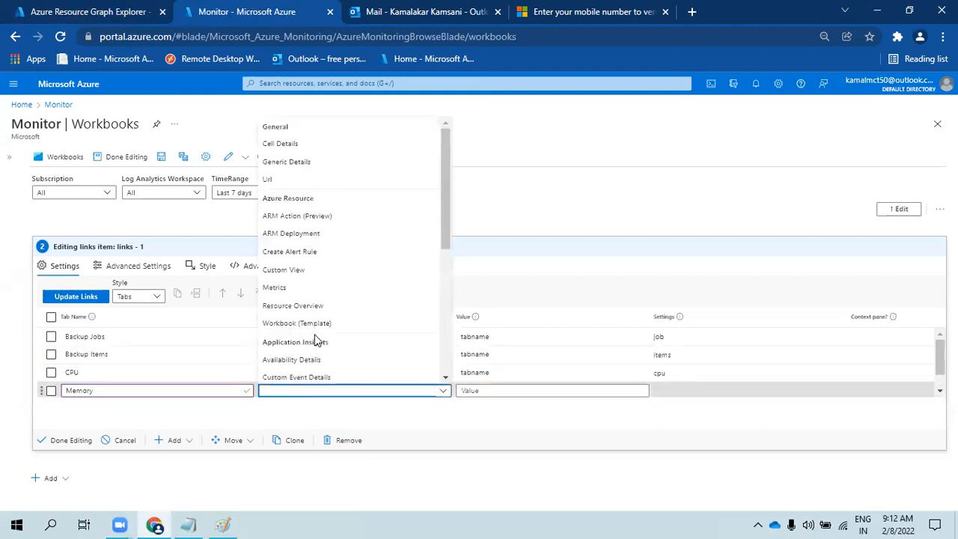
scroll(316, 341, "down", 5)
left_click(317, 360)
left_click(511, 391)
type("t")
left_click(689, 391)
type("memory")
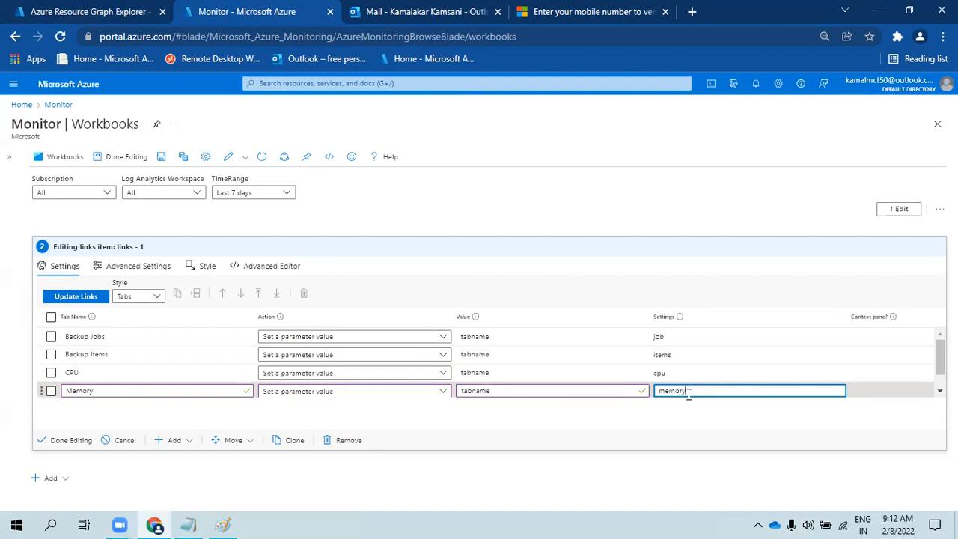
left_click(139, 393)
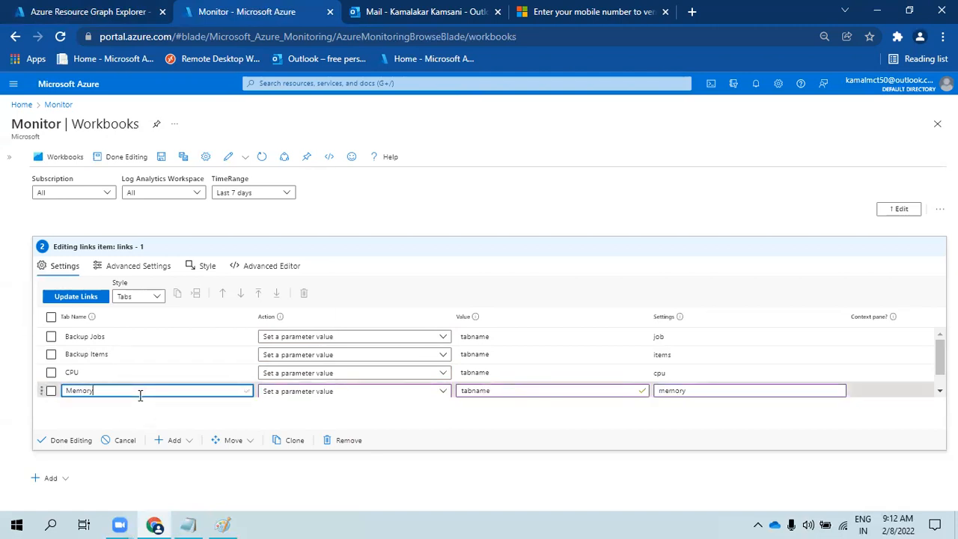
- Add an Uptime tab link setting tabname to uptime, then finish editing the links
left_click(166, 388)
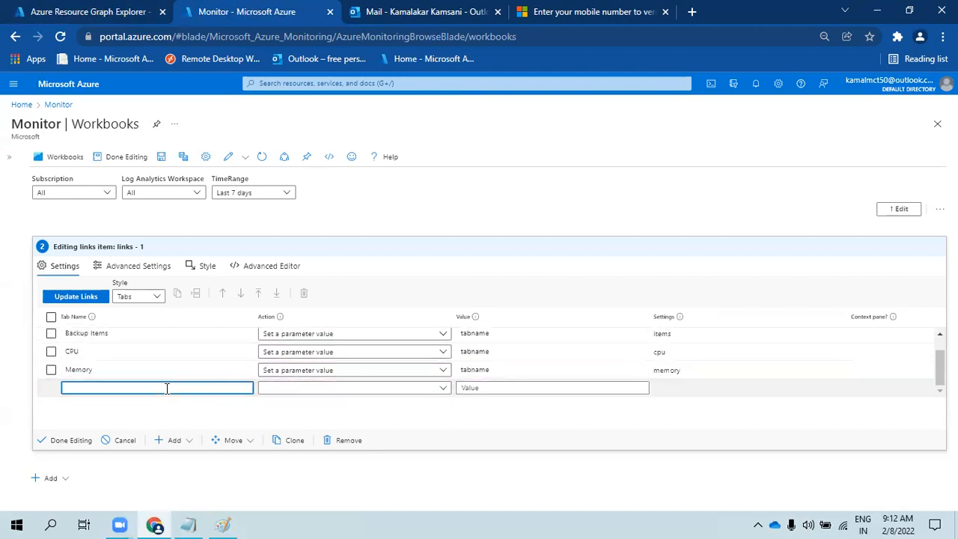
type("Uptim")
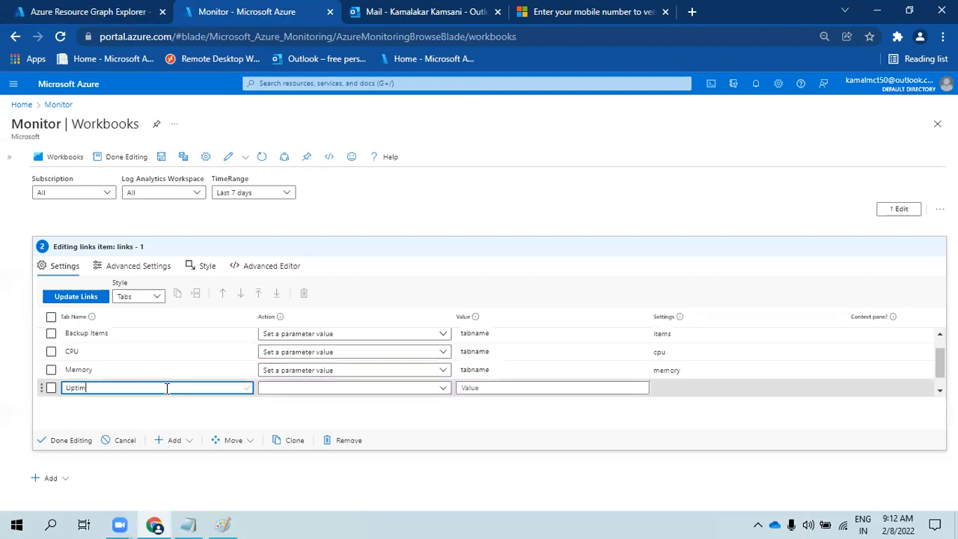
left_click(277, 393)
scroll(323, 341, "down", 5)
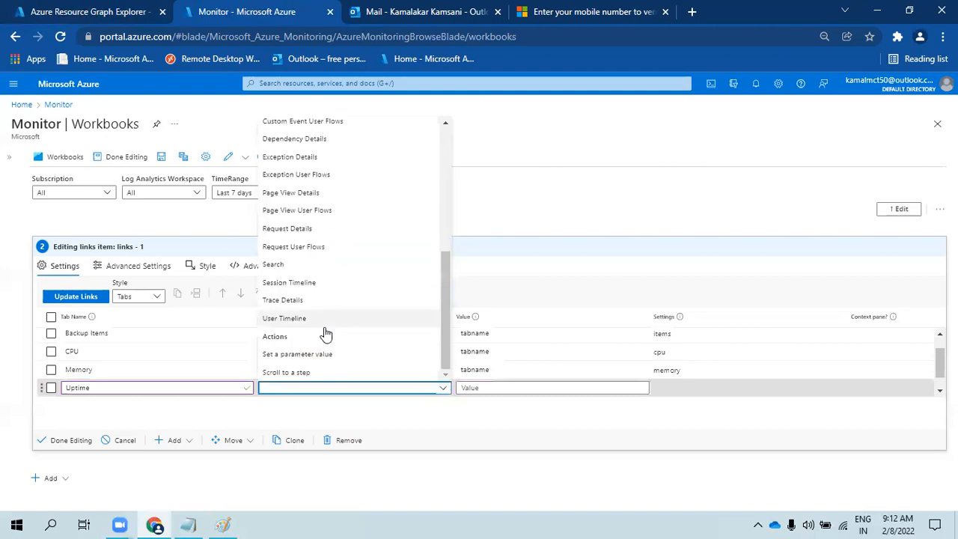
left_click(325, 355)
left_click(479, 387)
type("tabname")
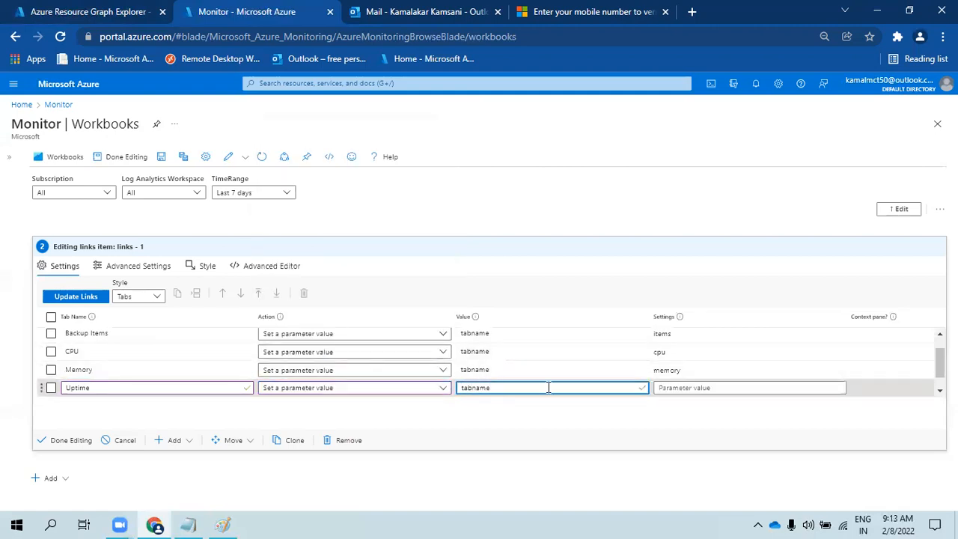
left_click(697, 389)
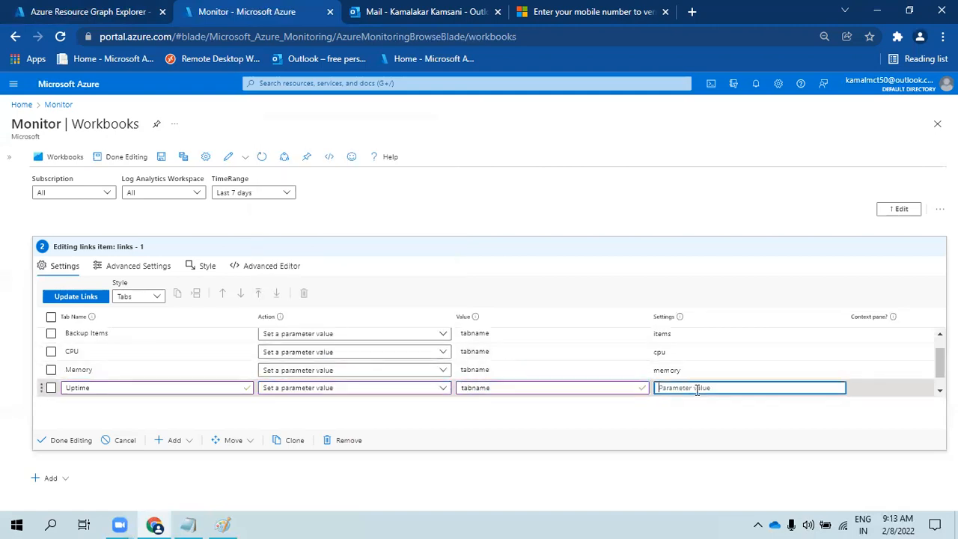
type("uptime")
left_click(66, 442)
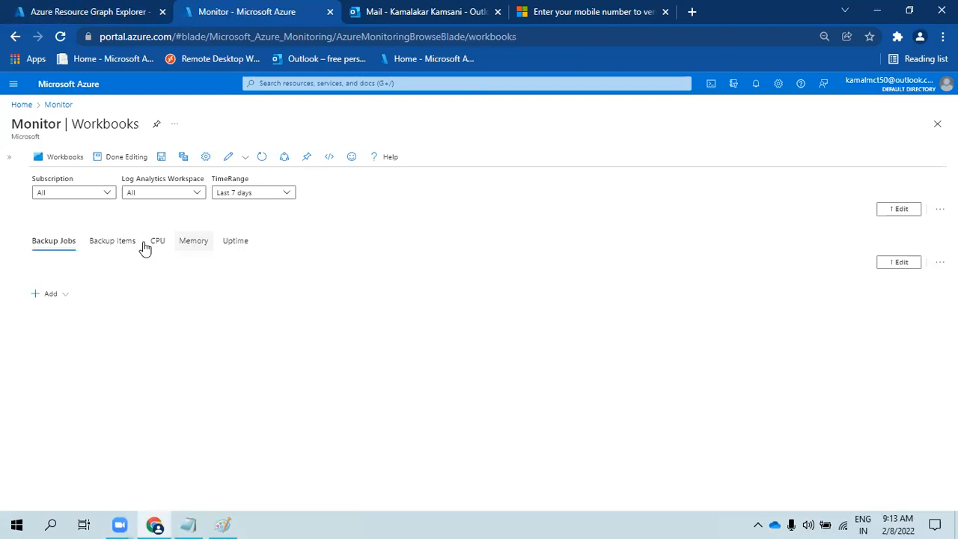
- Switch through the Backup Items, CPU, Memory and Uptime tabs to test them
left_click(113, 244)
left_click(157, 244)
left_click(196, 243)
left_click(236, 243)
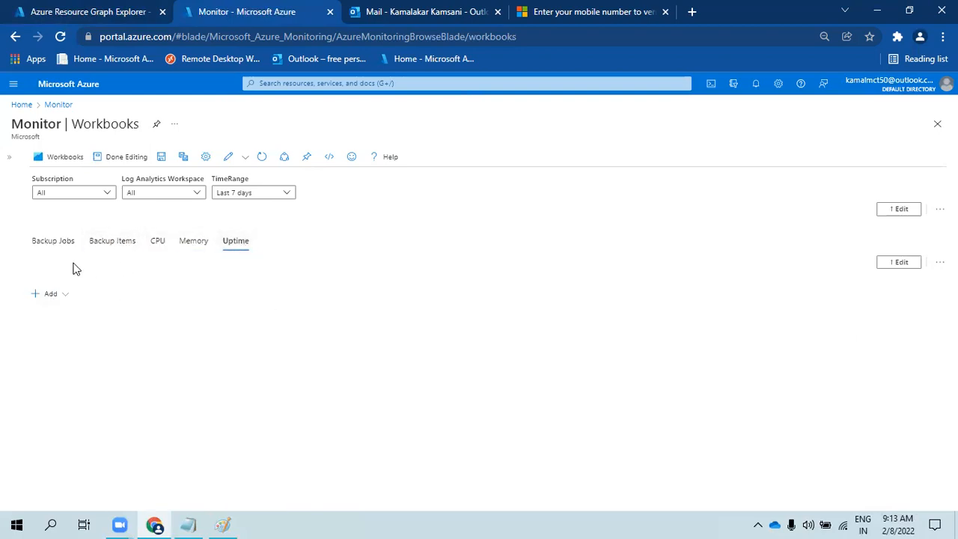
- Check the links item options, expand the Monitor menu and peek at the Add list
left_click(938, 266)
left_click(144, 259)
left_click(9, 157)
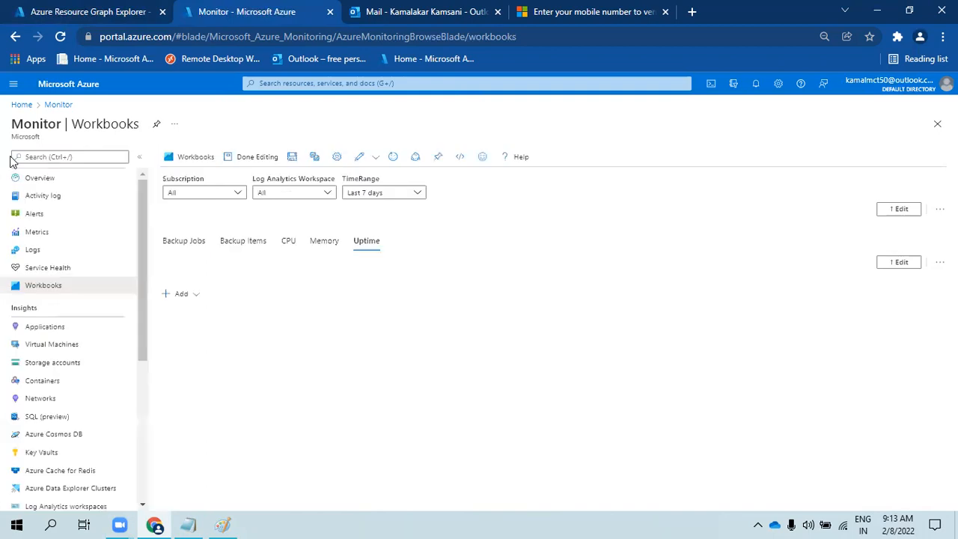
left_click(193, 295)
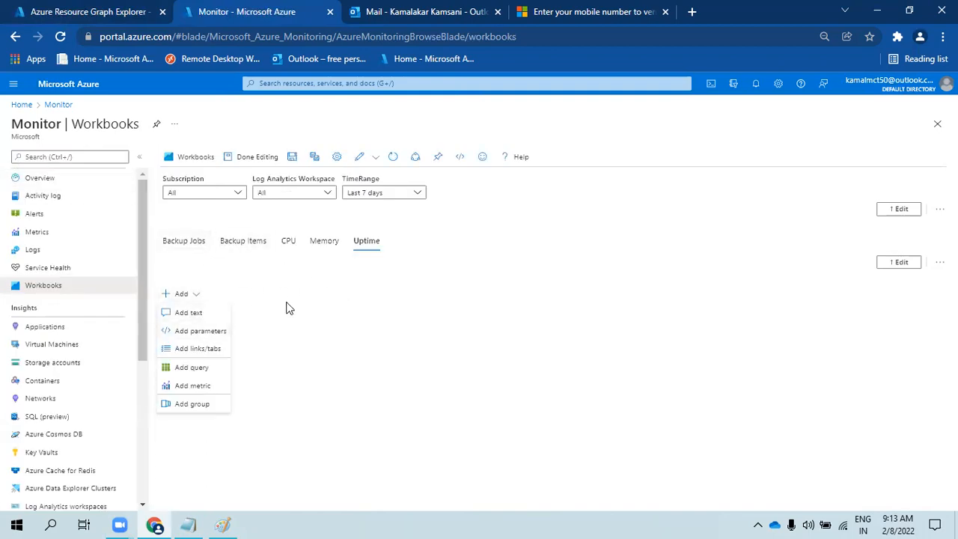
left_click(187, 242)
left_click(245, 244)
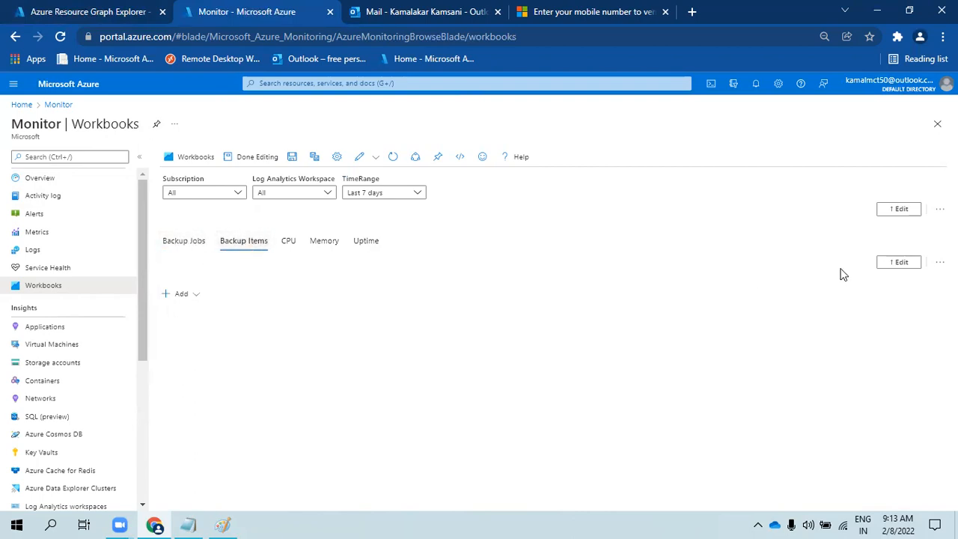
- Enable custom width on the tab links item while browsing its settings
left_click(904, 265)
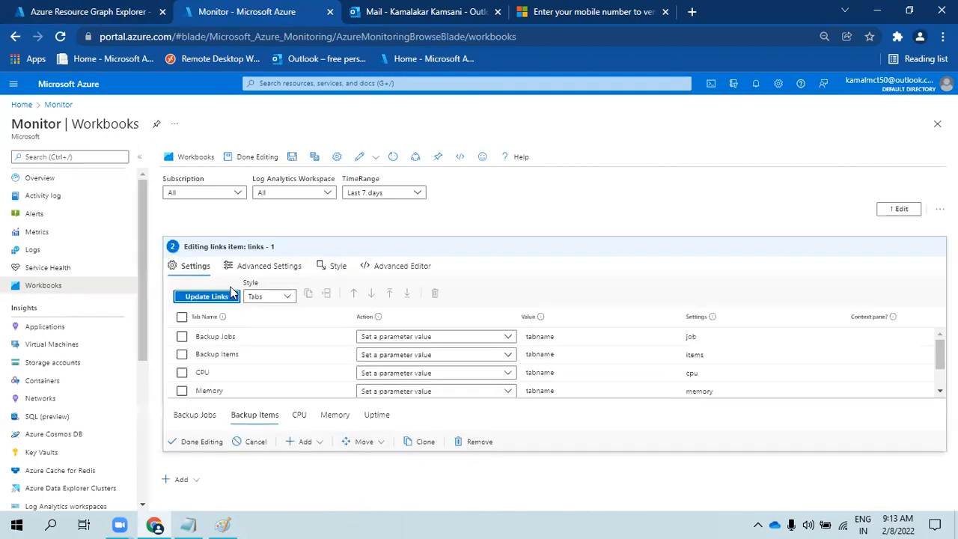
left_click(259, 298)
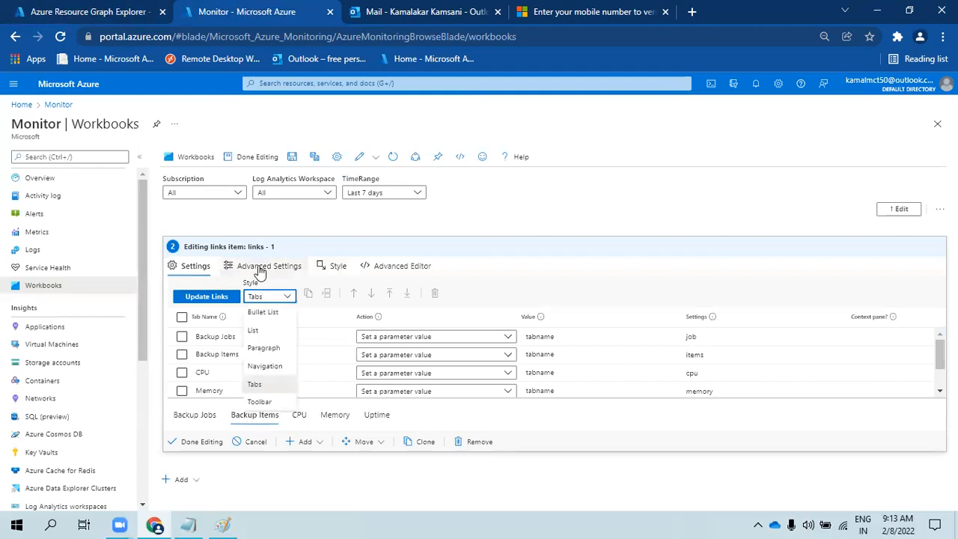
left_click(266, 268)
left_click(321, 269)
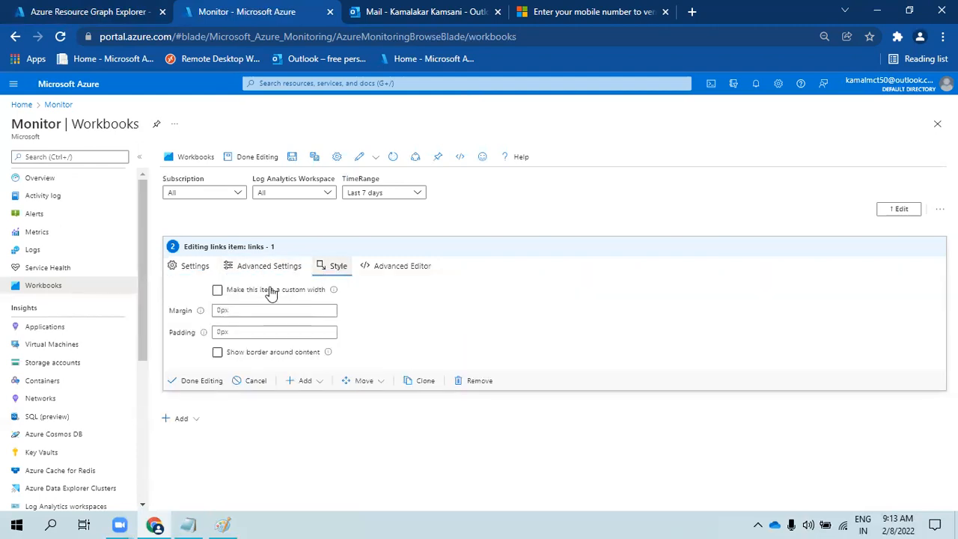
left_click(217, 290)
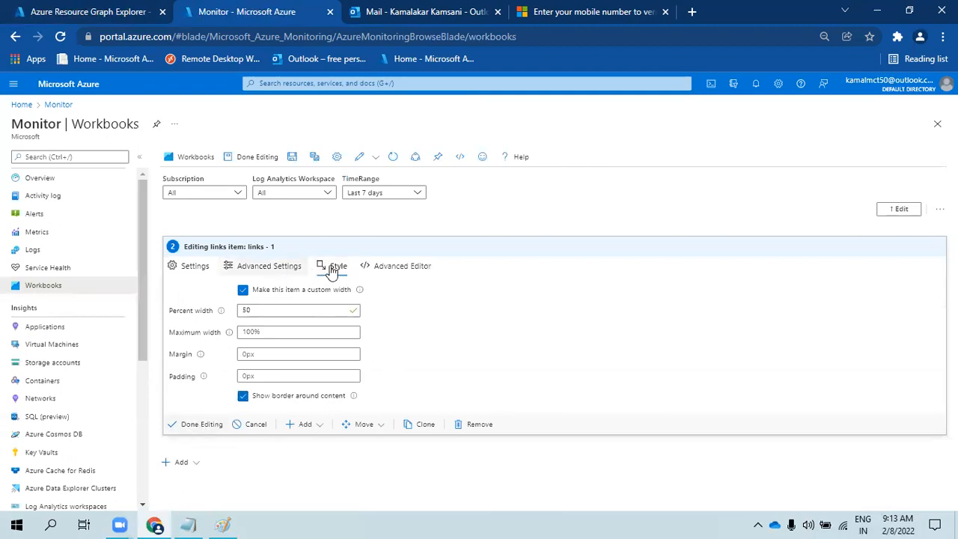
left_click(375, 269)
left_click(234, 268)
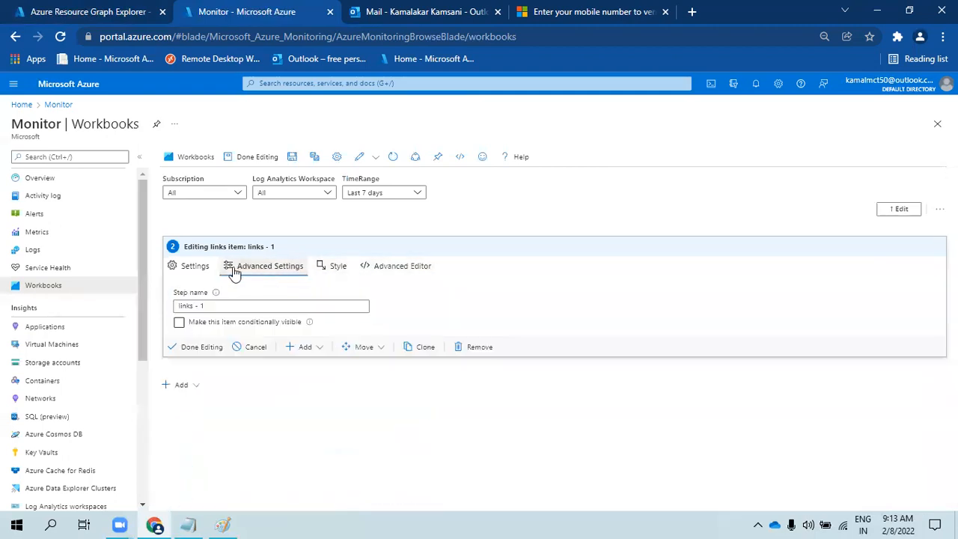
left_click(195, 268)
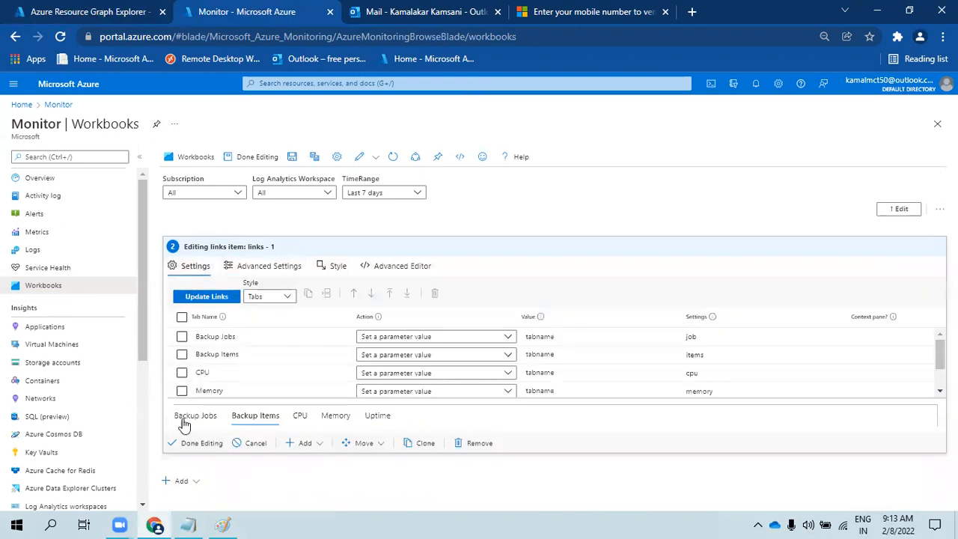
left_click(188, 453)
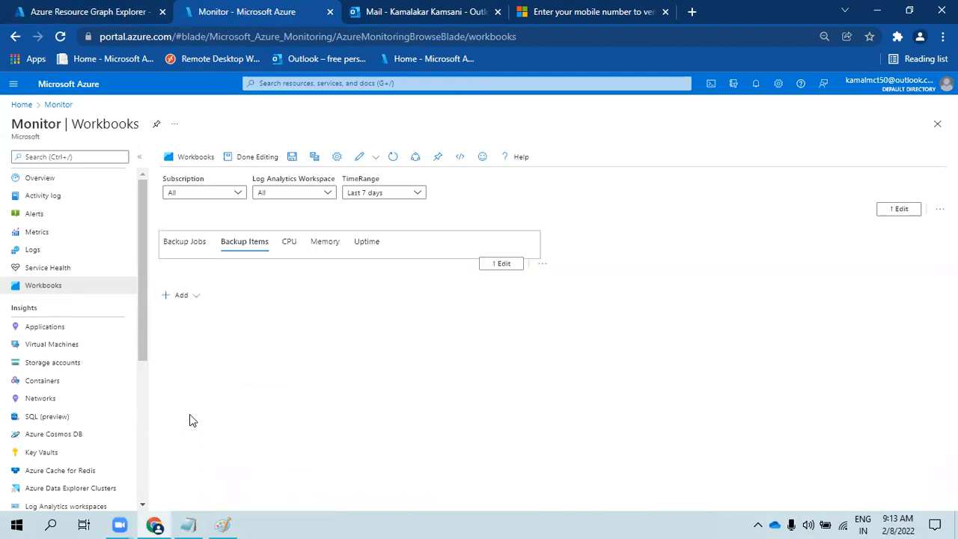
- Set the links item's percent width to 100 and finish editing it
left_click(506, 264)
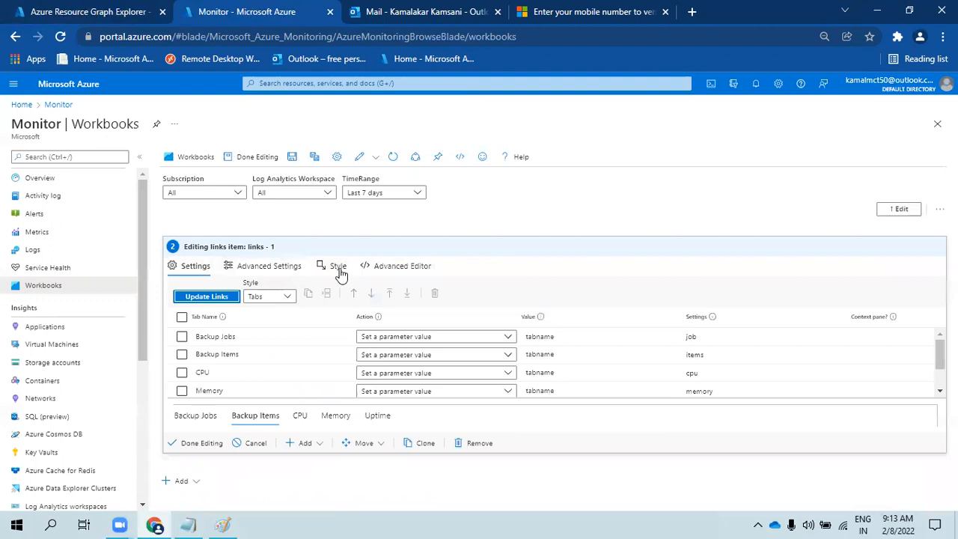
left_click(382, 271)
left_click(336, 271)
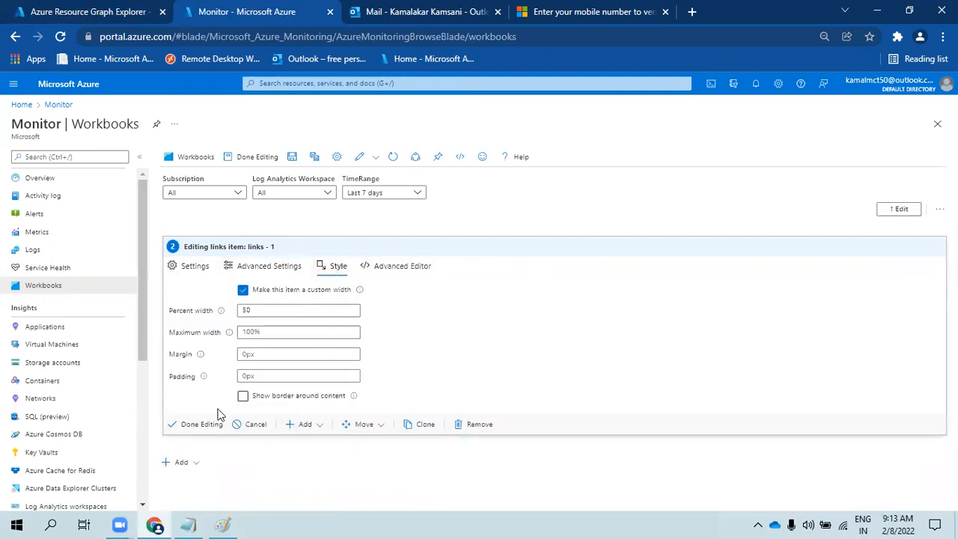
left_click(192, 425)
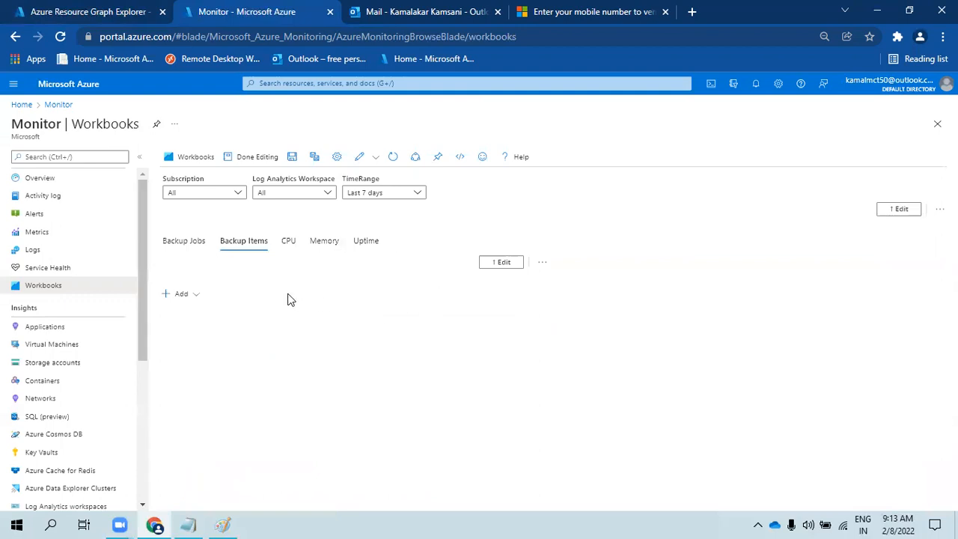
left_click(198, 244)
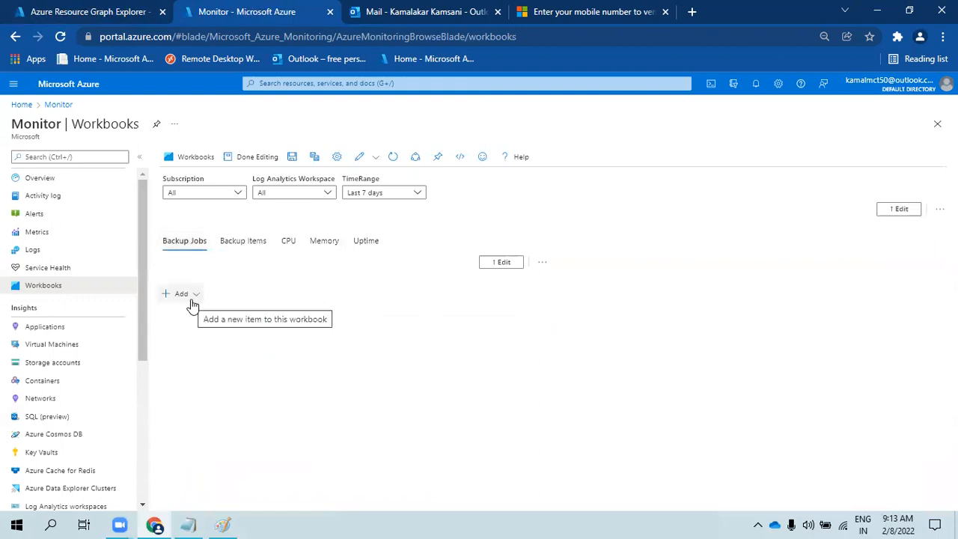
left_click(507, 264)
left_click(246, 310)
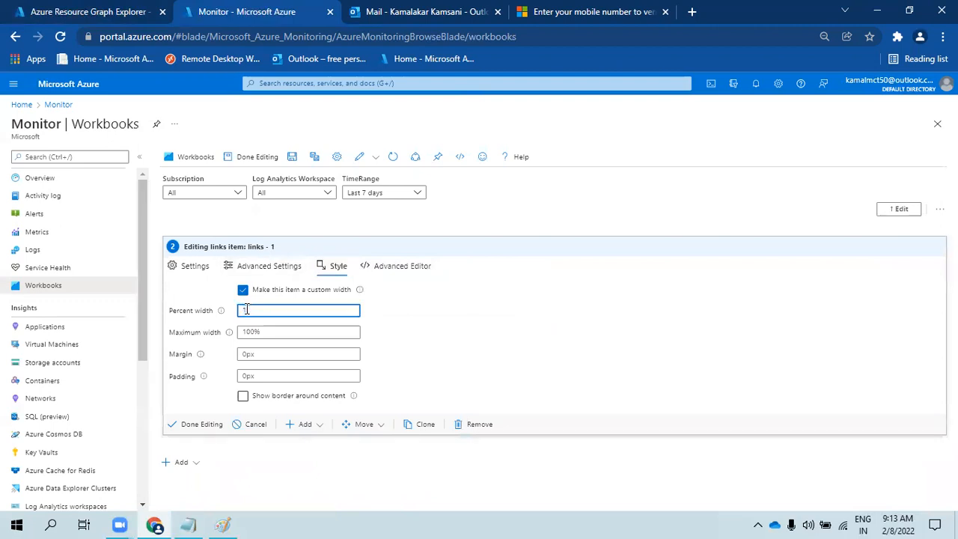
left_click(292, 331)
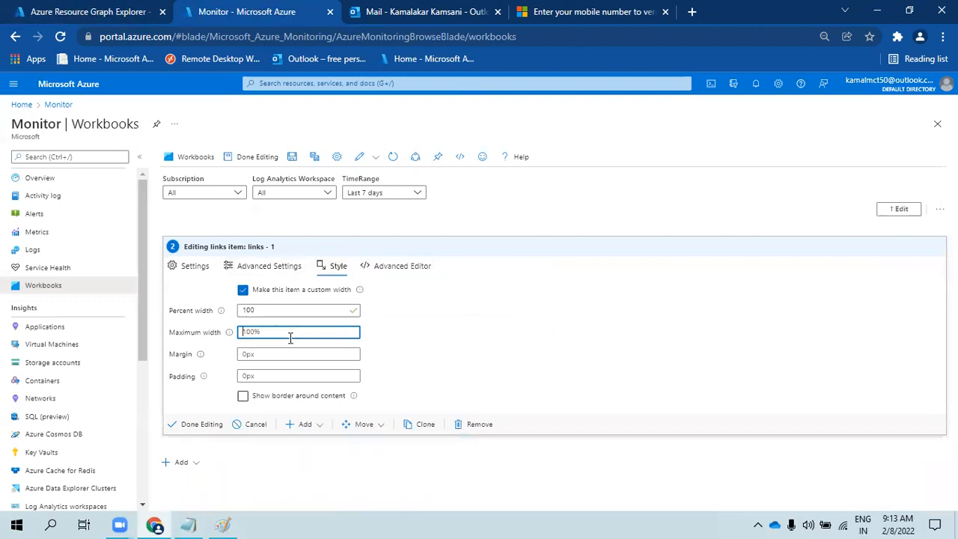
left_click(188, 426)
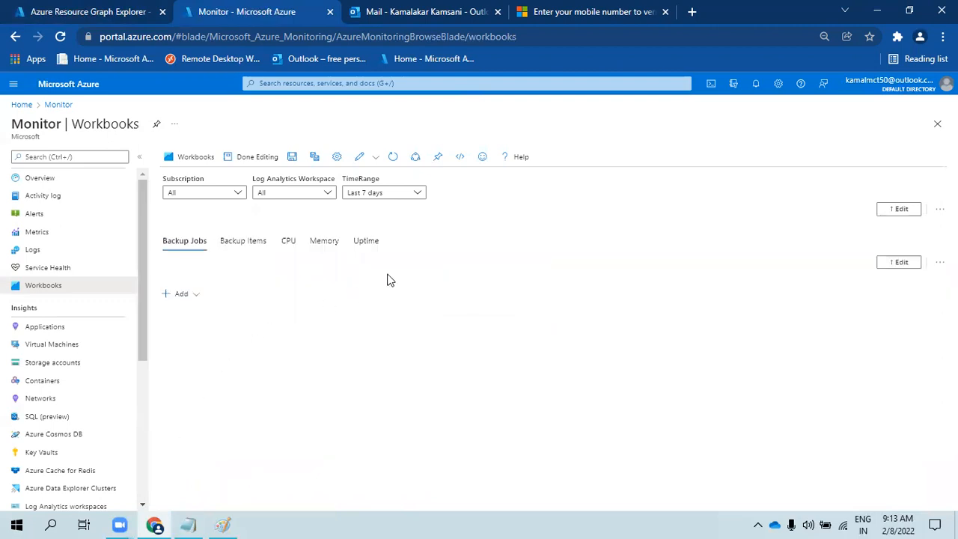
- Add a query item and paste in the AddonAzureBackupJobs query copied from Notepad
left_click(185, 295)
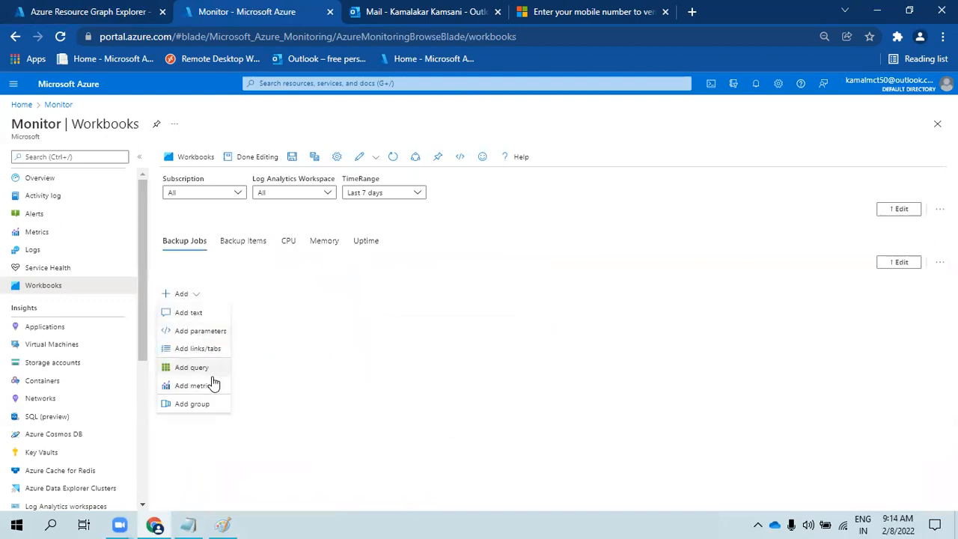
left_click(190, 367)
scroll(257, 351, "down", 1)
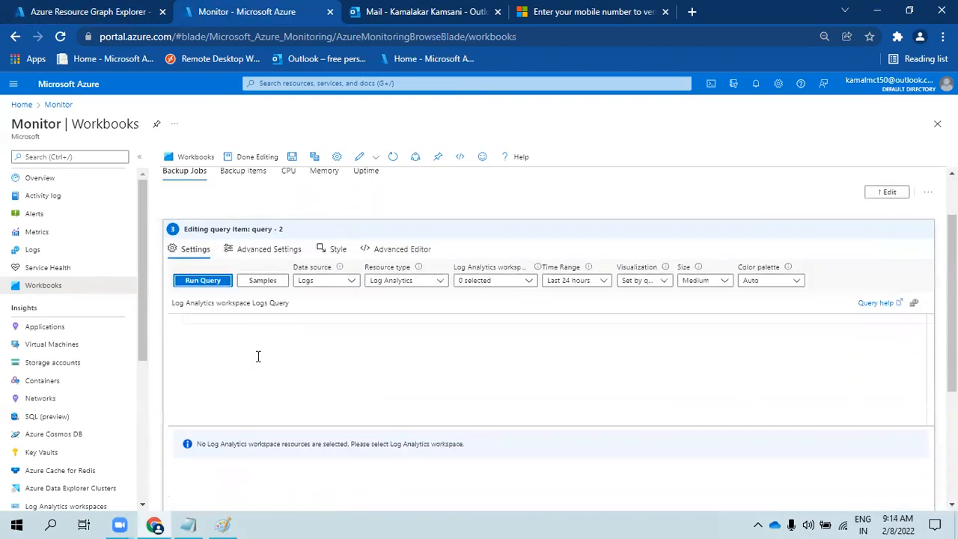
left_click(188, 525)
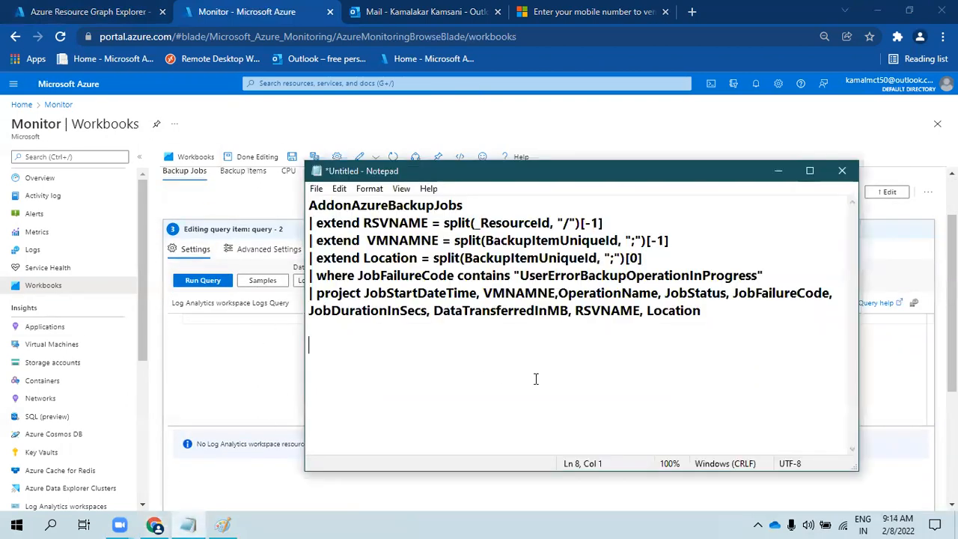
key("ctrl+a")
key("ctrl+c")
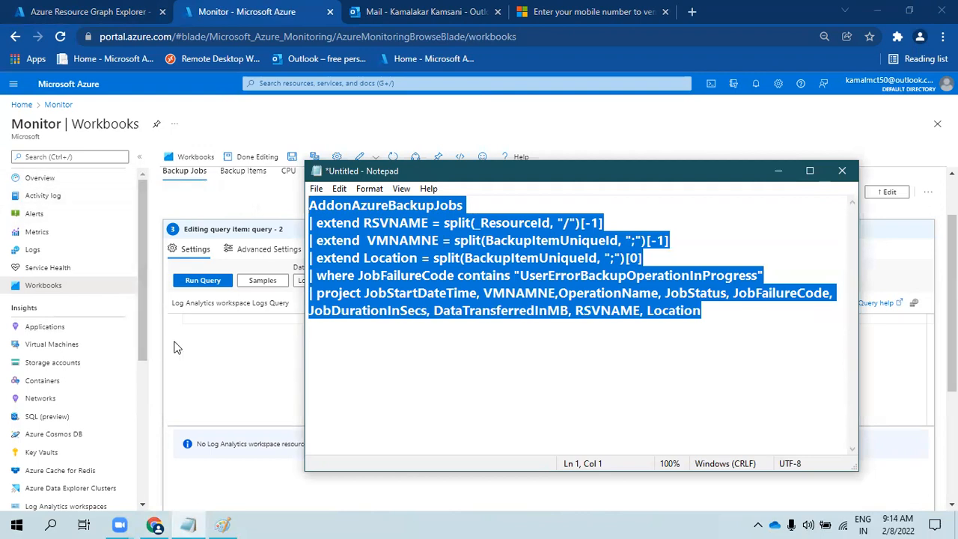
left_click(212, 331)
key("ctrl+v")
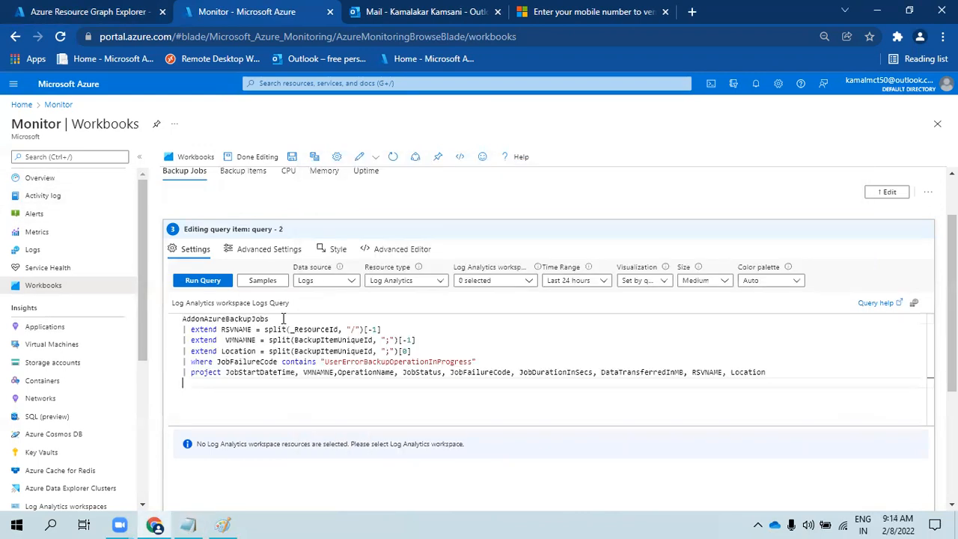
- Point the query at the Log Analytics Workspace parameter instead of the backup workspace
left_click(471, 282)
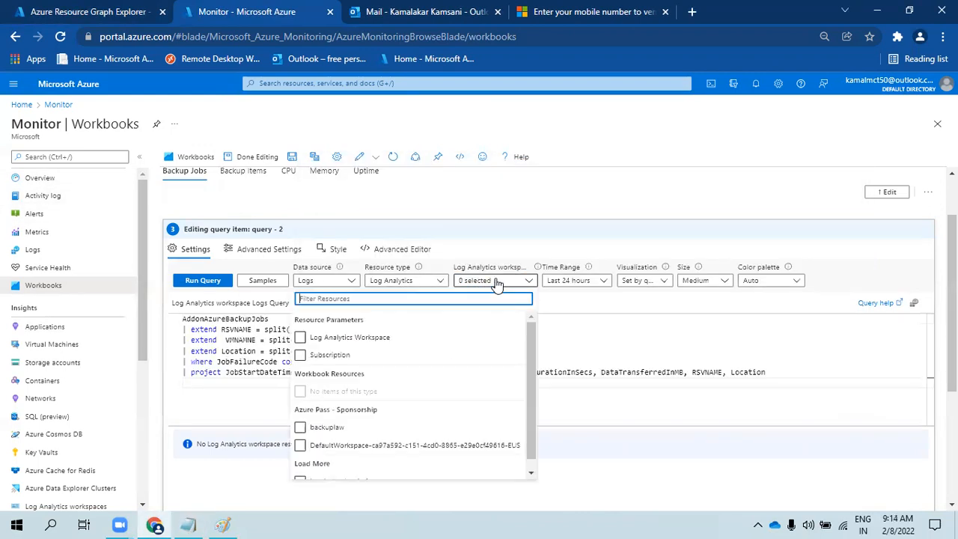
left_click(326, 431)
left_click(327, 431)
left_click(325, 338)
left_click(240, 340)
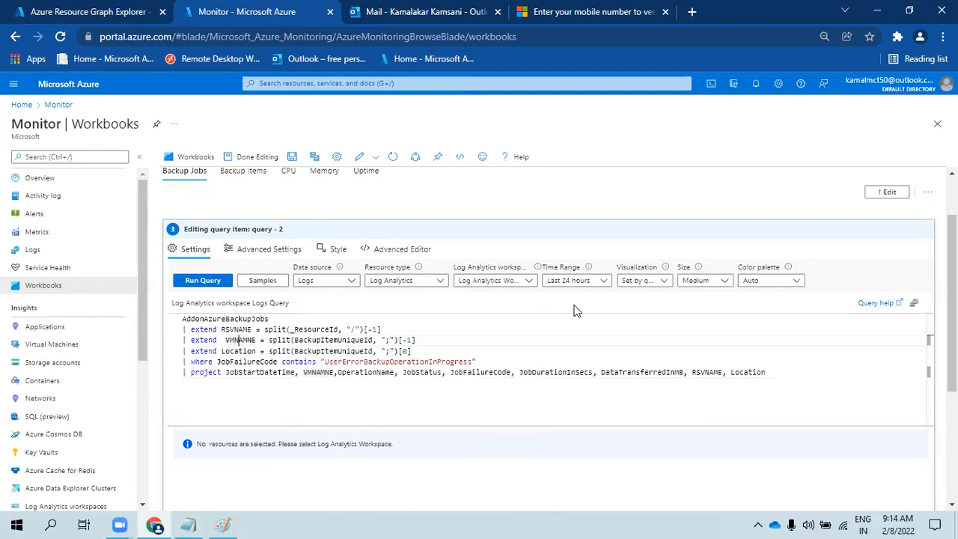
left_click(516, 281)
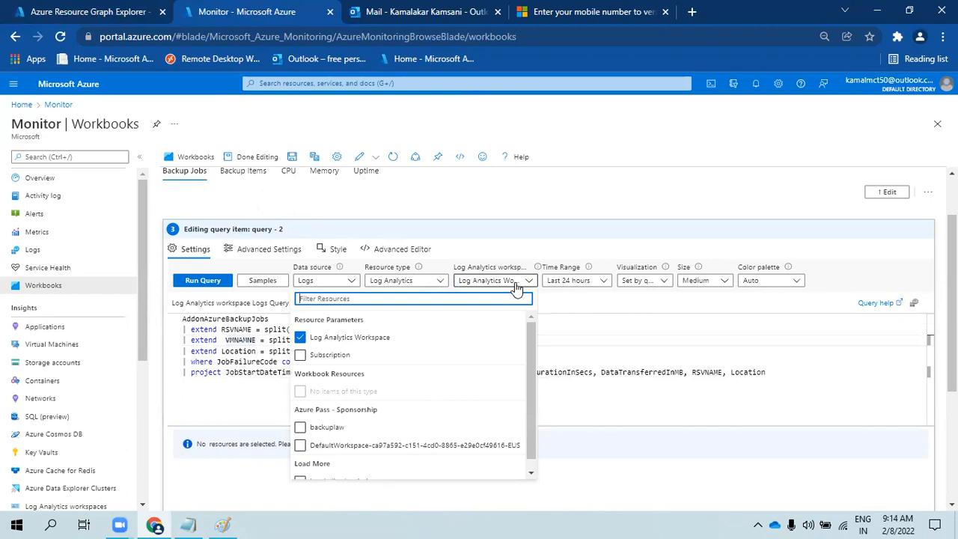
left_click(599, 354)
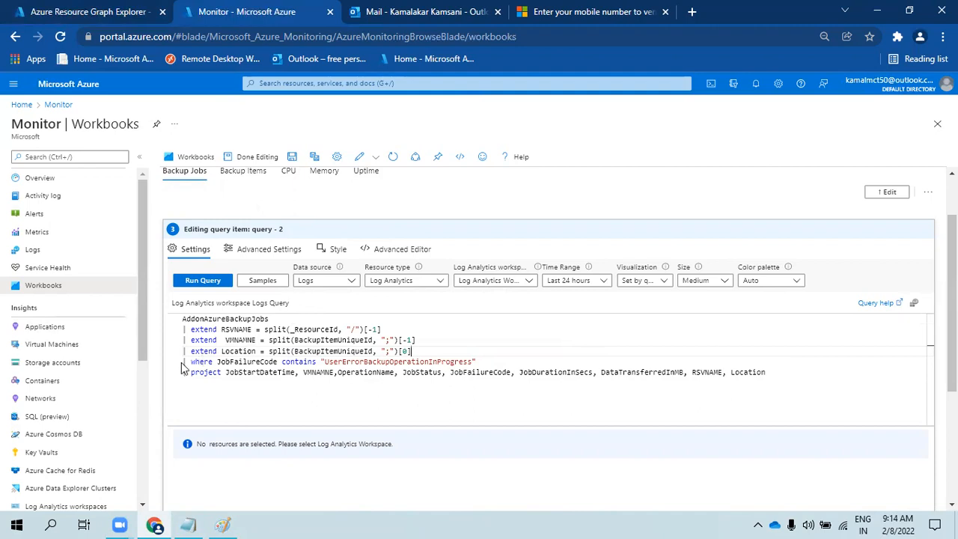
- Replace the JobFailureCode filter line with '| where TimeGenerated {TimeRange}' under AddonAzureBackupJobs
left_click_drag(476, 362, 174, 364)
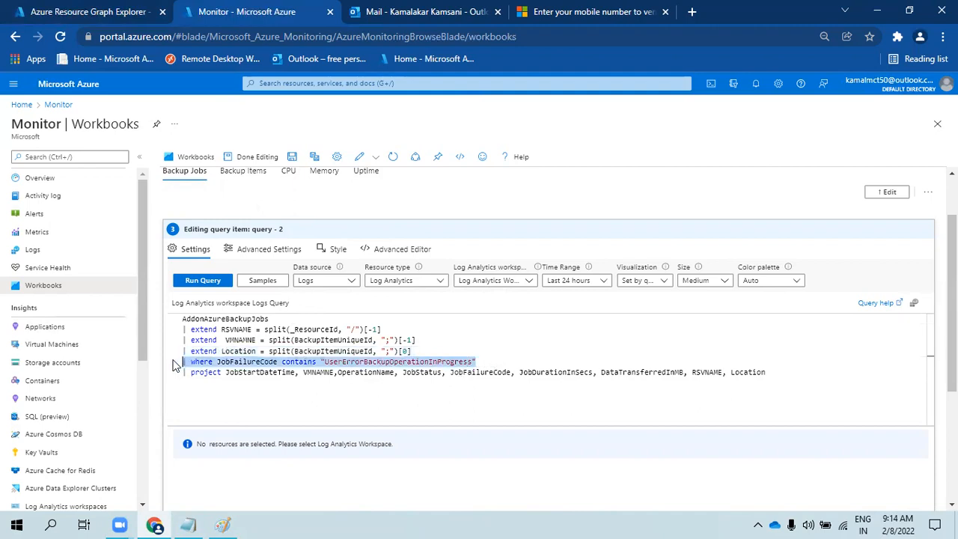
key("BackSpace")
key("BackSpace")
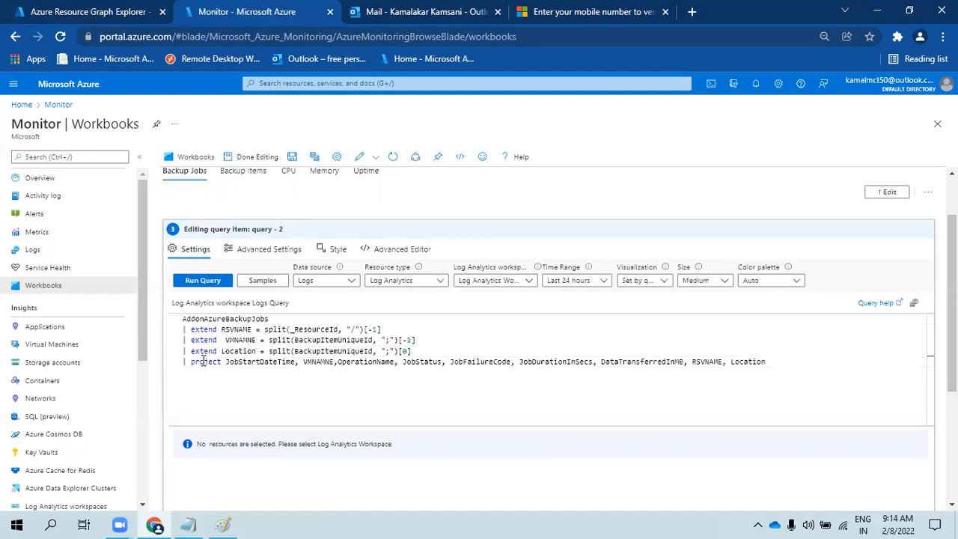
left_click(276, 321)
key("Return")
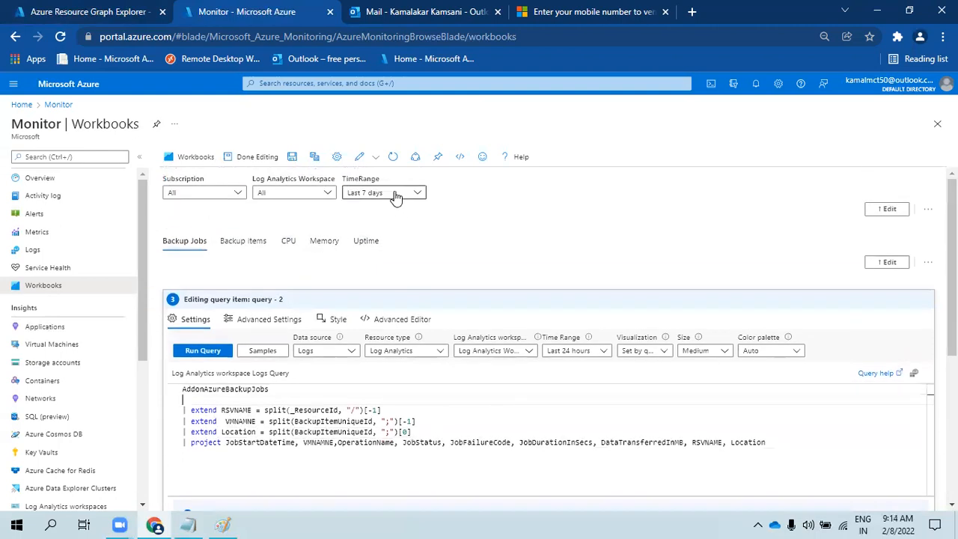
scroll(214, 362, "down", 1)
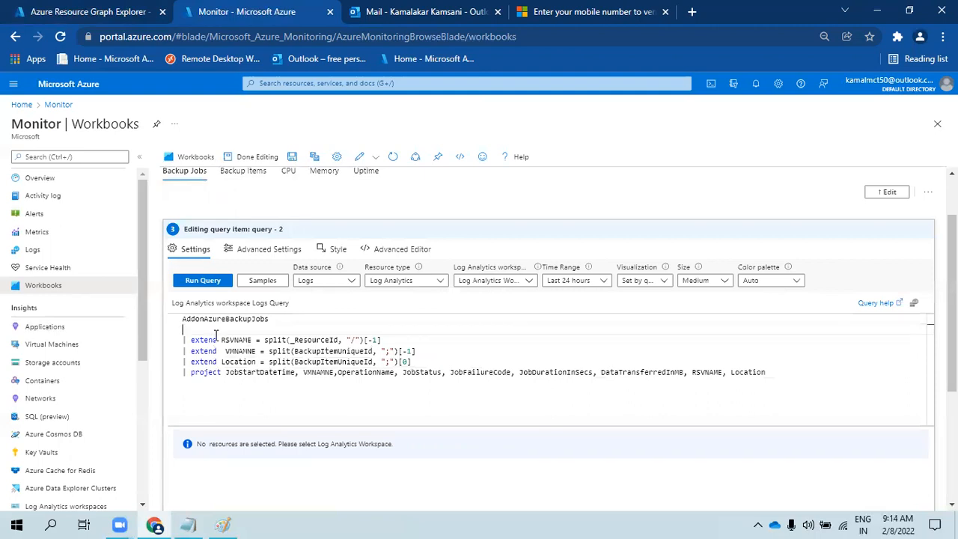
type("| ")
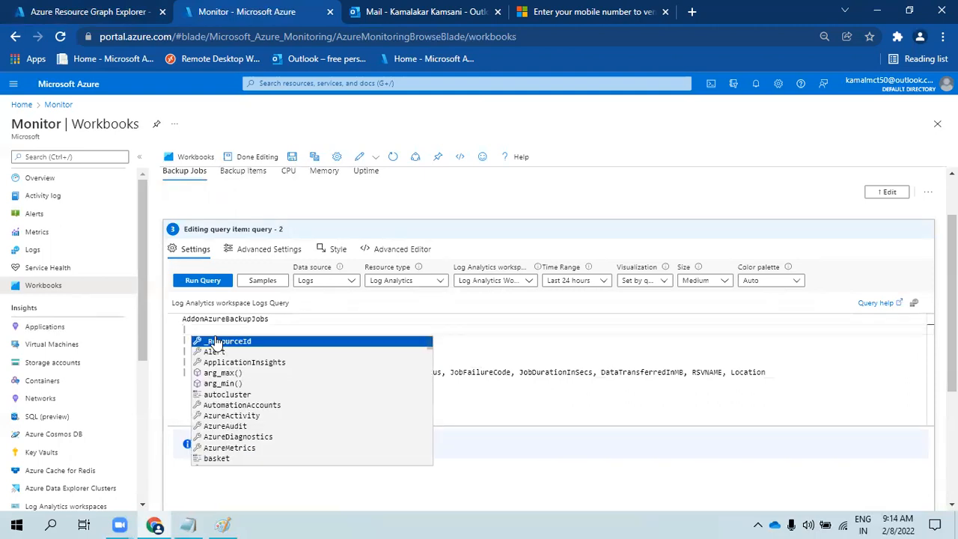
type("where")
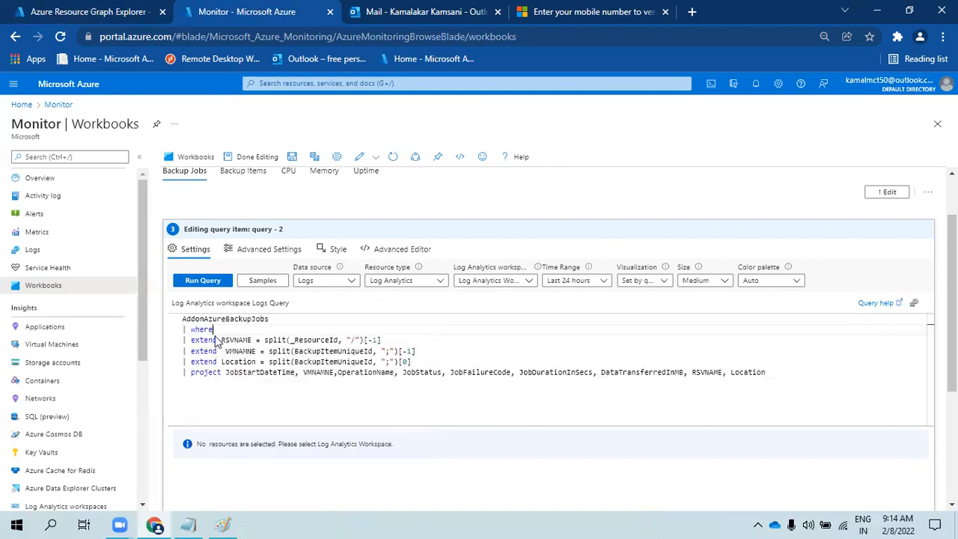
type(" tim")
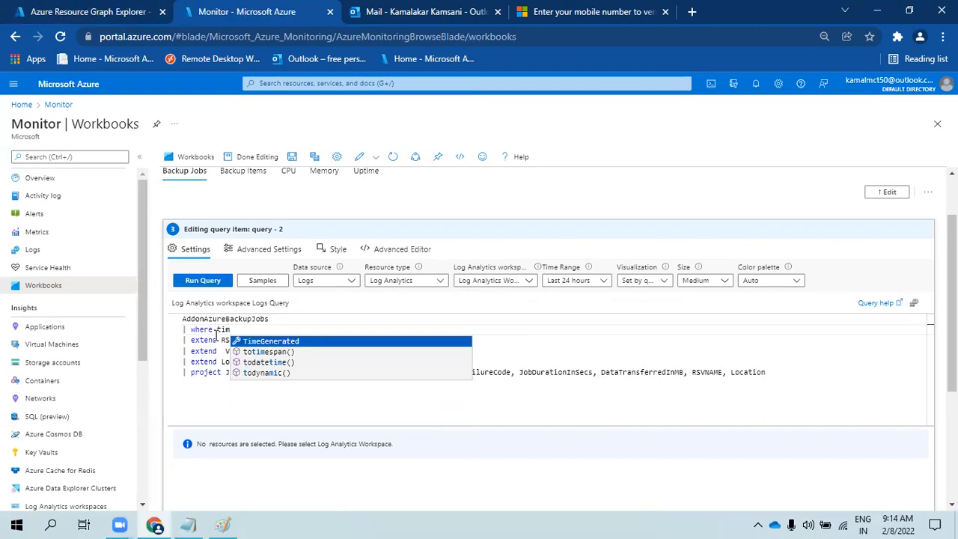
key("Tab")
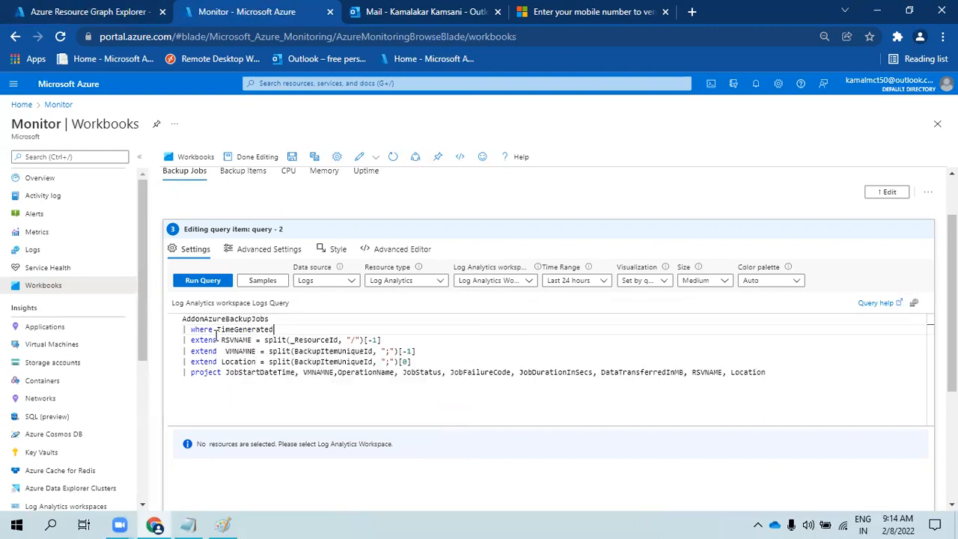
type("{TimeRange")
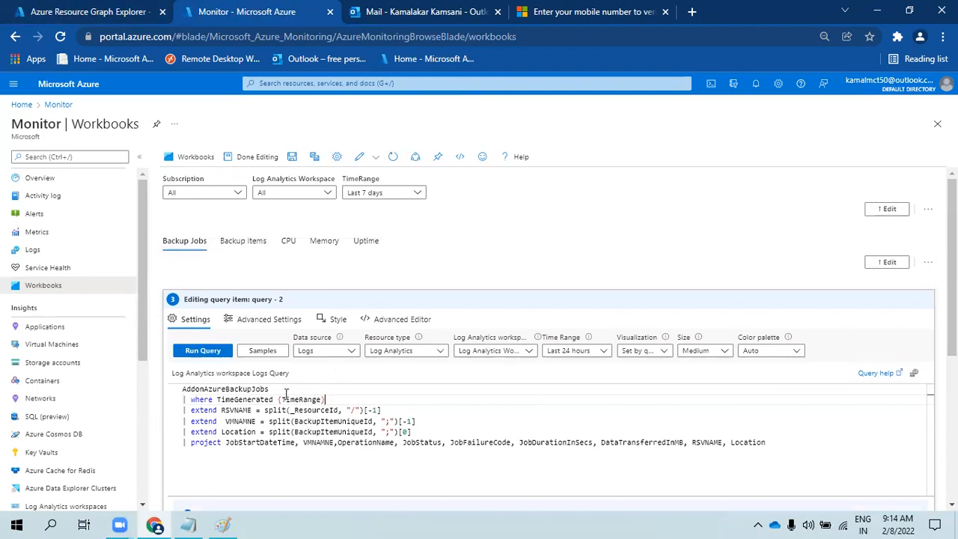
scroll(285, 394, "down", 2)
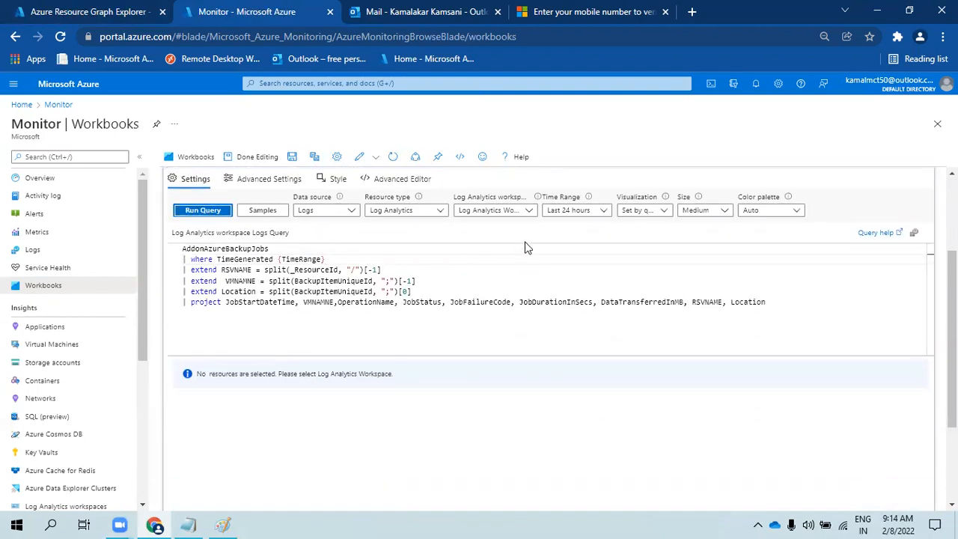
- Set Time Range to 'Set in query', pick backuplaw as workspace, and run the query
left_click(565, 212)
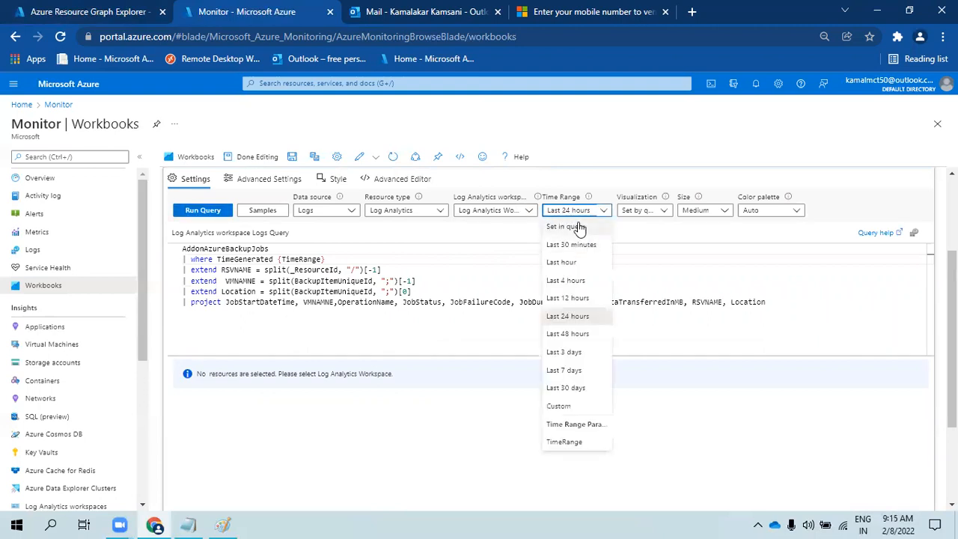
left_click(580, 227)
left_click(211, 212)
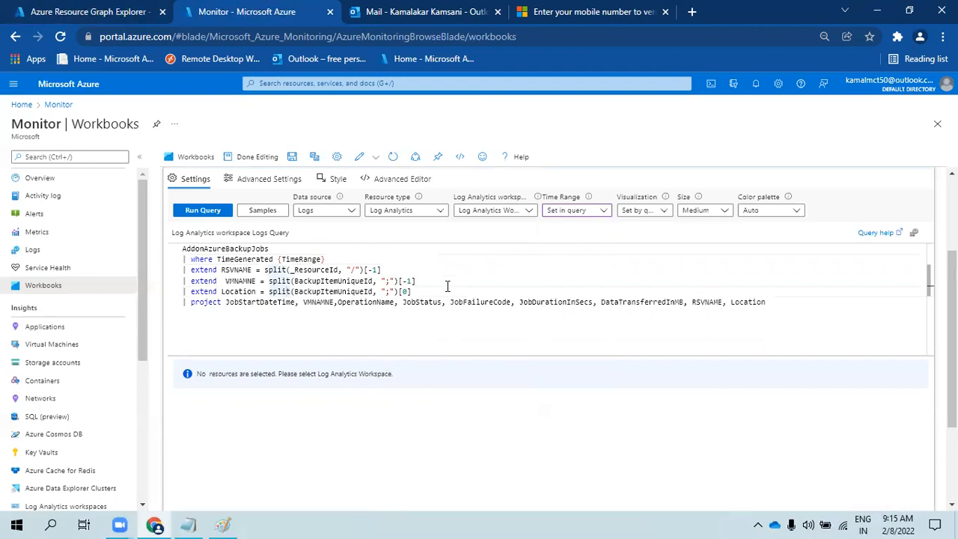
left_click(509, 212)
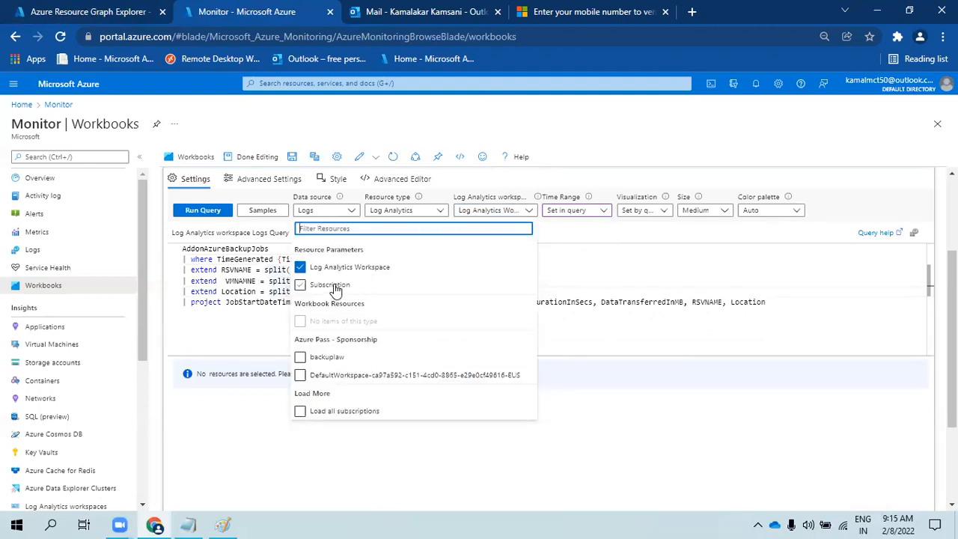
left_click(334, 358)
left_click(587, 277)
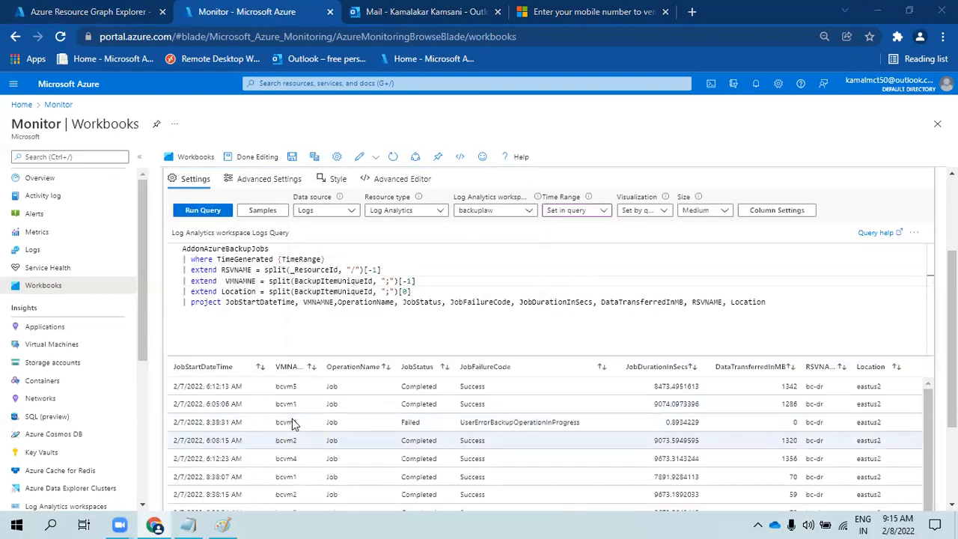
- Review the workspace parameter and data source settings, keeping Log Analytics as resource type
scroll(523, 337, "up", 2)
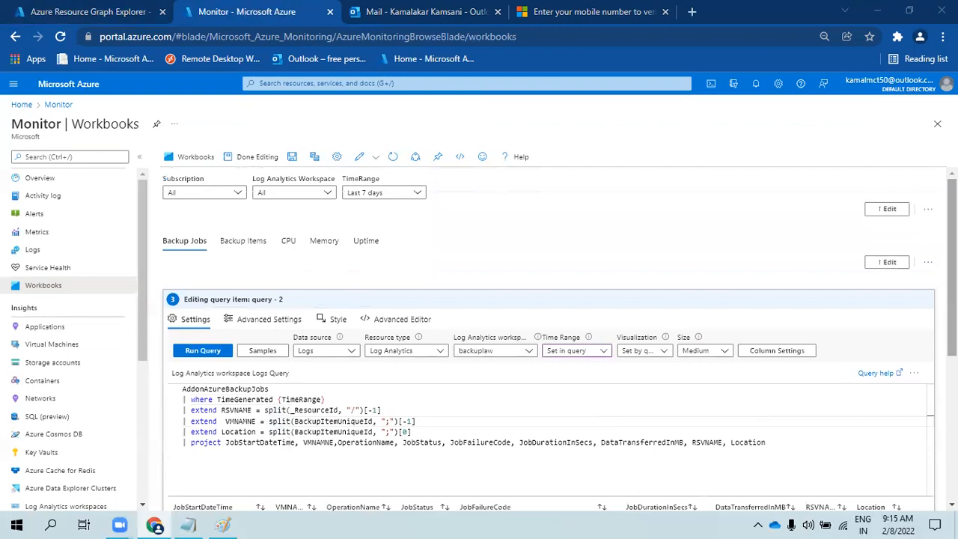
left_click(296, 192)
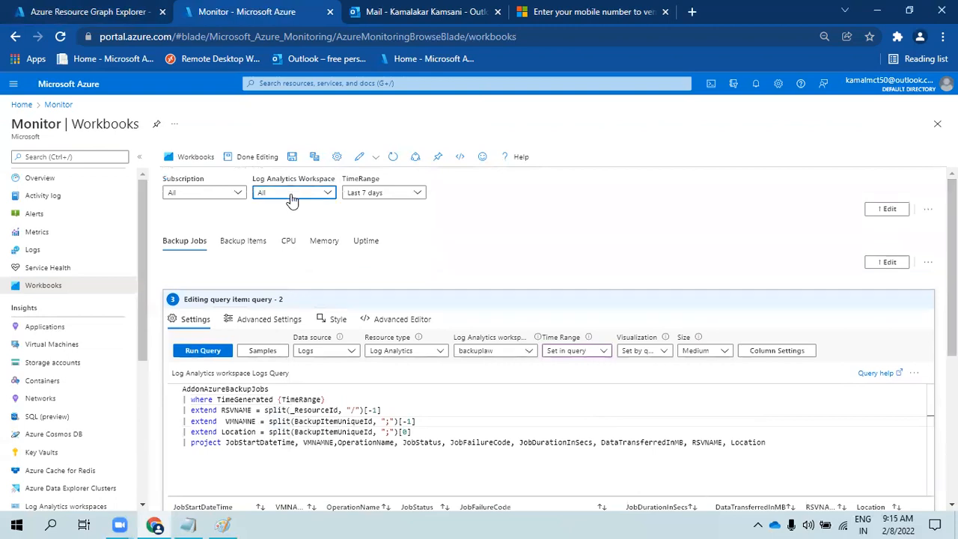
left_click(539, 216)
scroll(539, 300, "down", 5)
scroll(547, 336, "up", 3)
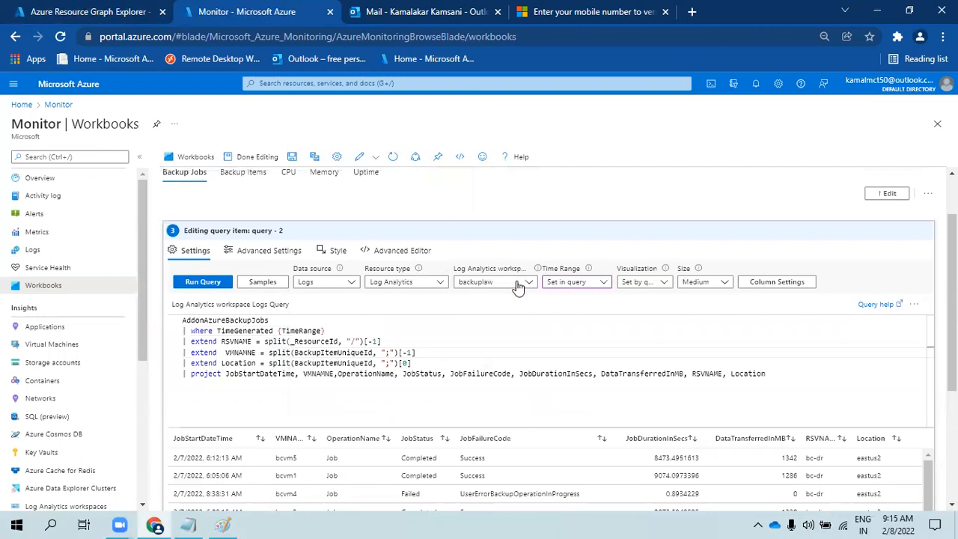
left_click(494, 283)
left_click(317, 339)
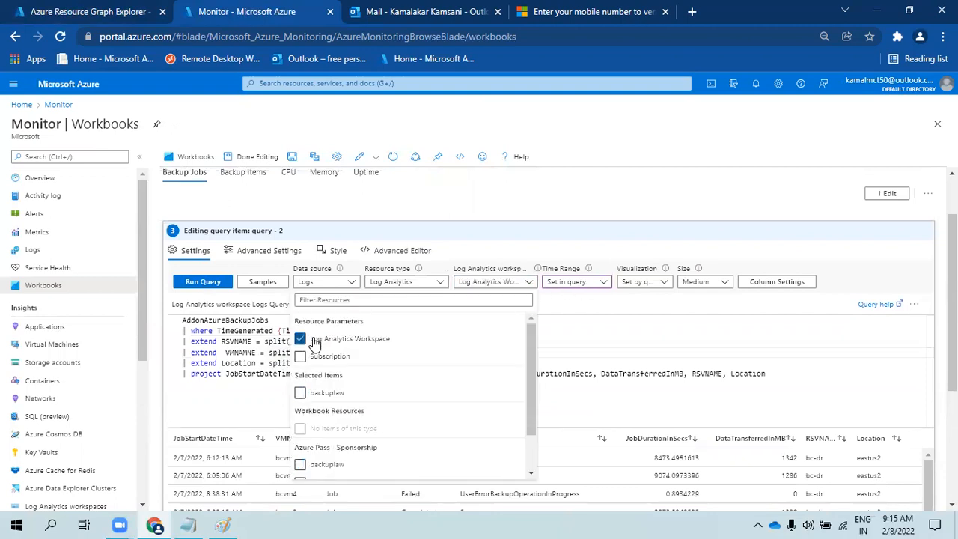
left_click(231, 341)
left_click(494, 282)
left_click(427, 288)
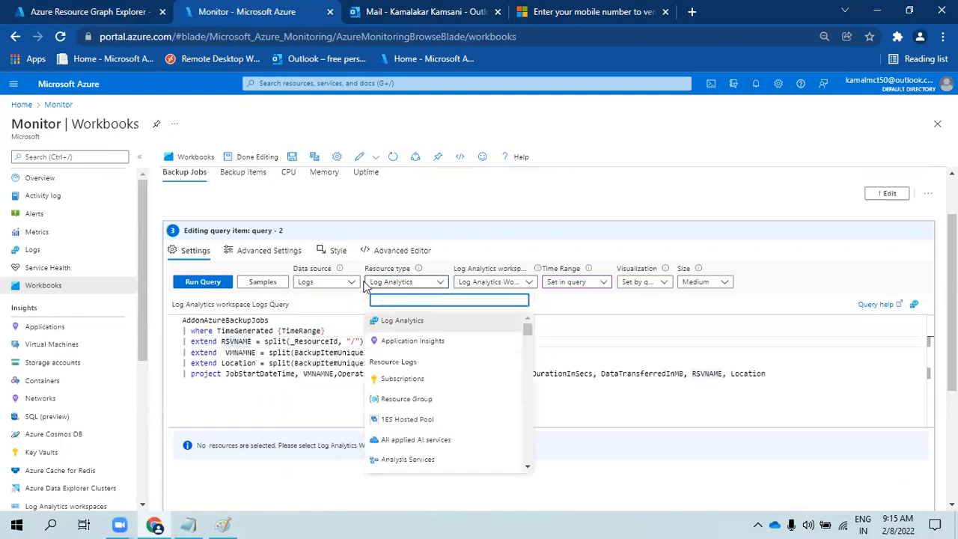
left_click(343, 284)
left_click(404, 283)
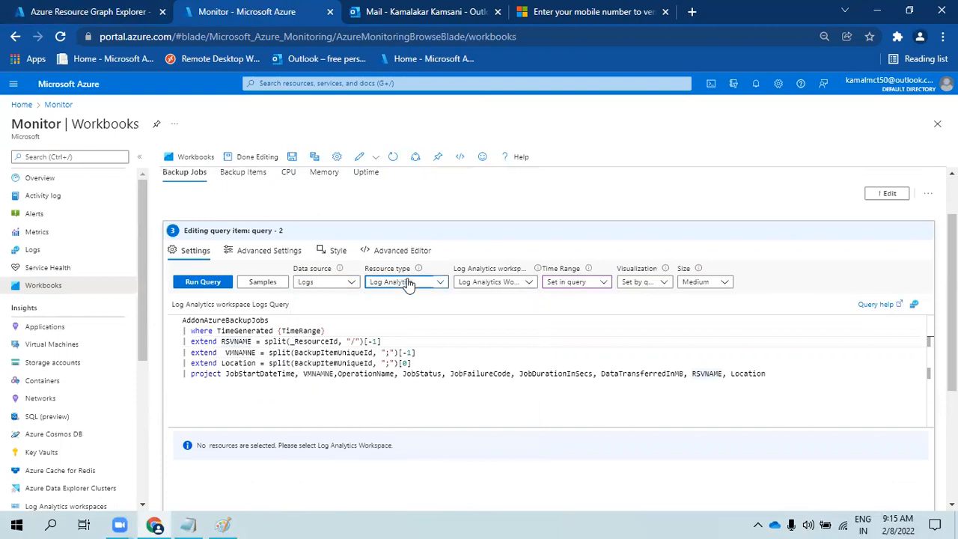
left_click(404, 283)
left_click(396, 323)
- Reselect backuplaw as the query workspace and rerun the query to get the results grid
left_click(496, 284)
scroll(336, 409, "down", 1)
left_click(315, 419)
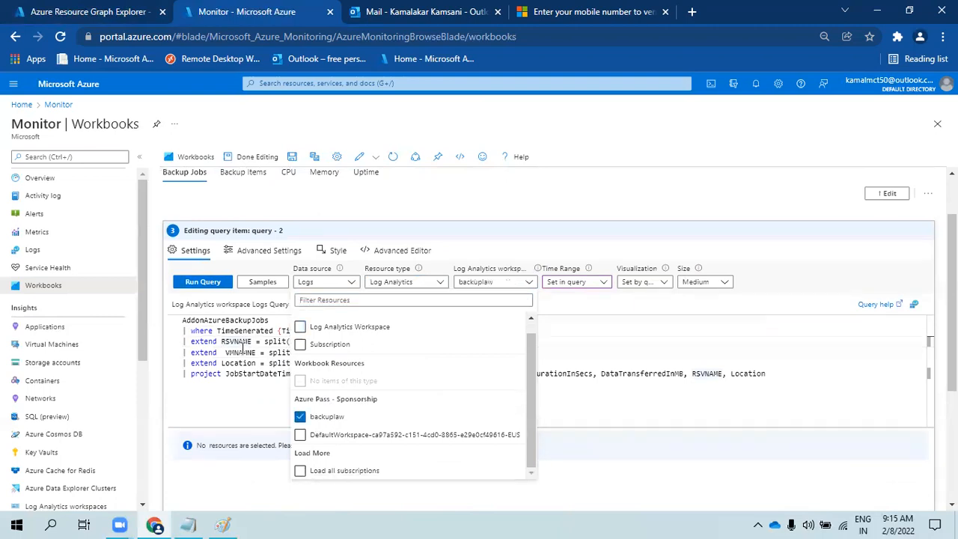
left_click(197, 286)
left_click(194, 286)
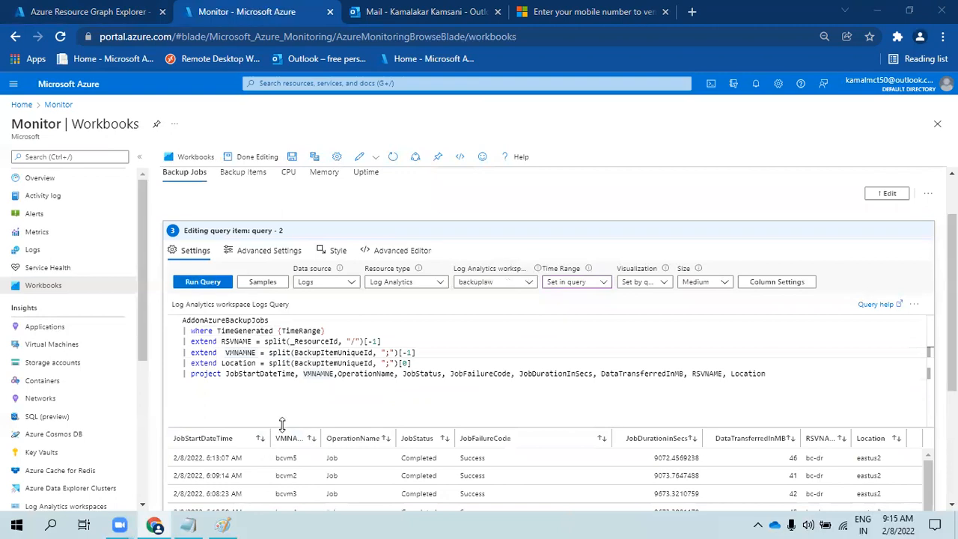
left_click(527, 283)
left_click(526, 283)
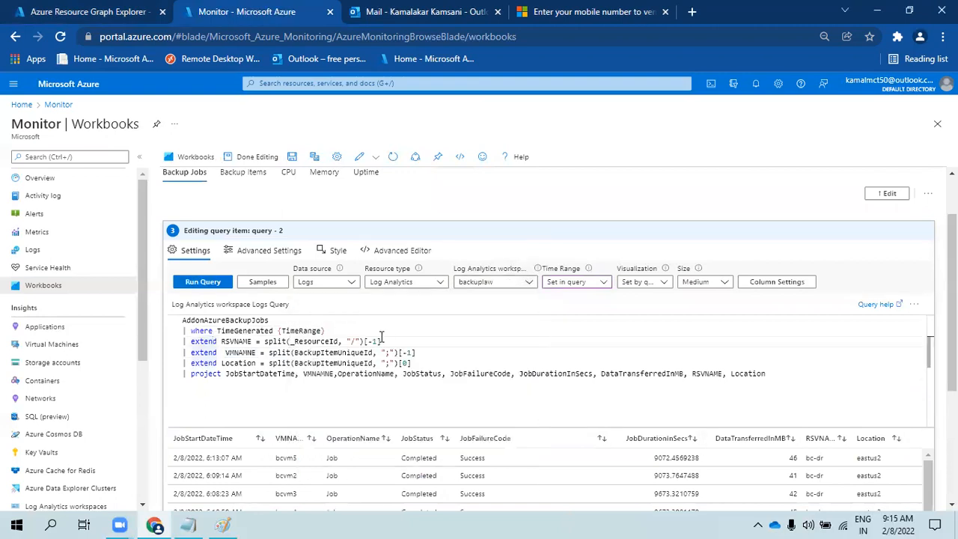
left_click(335, 328)
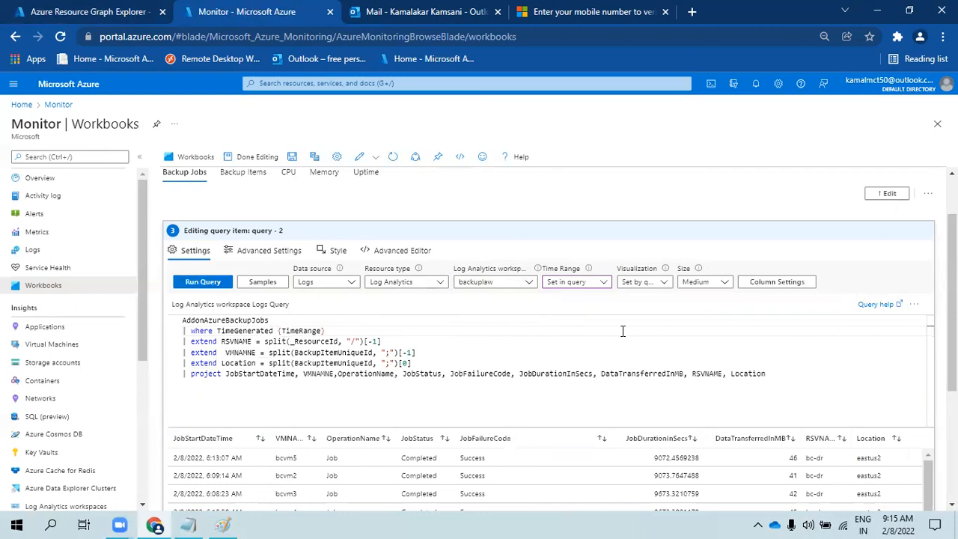
scroll(449, 221, "up", 2)
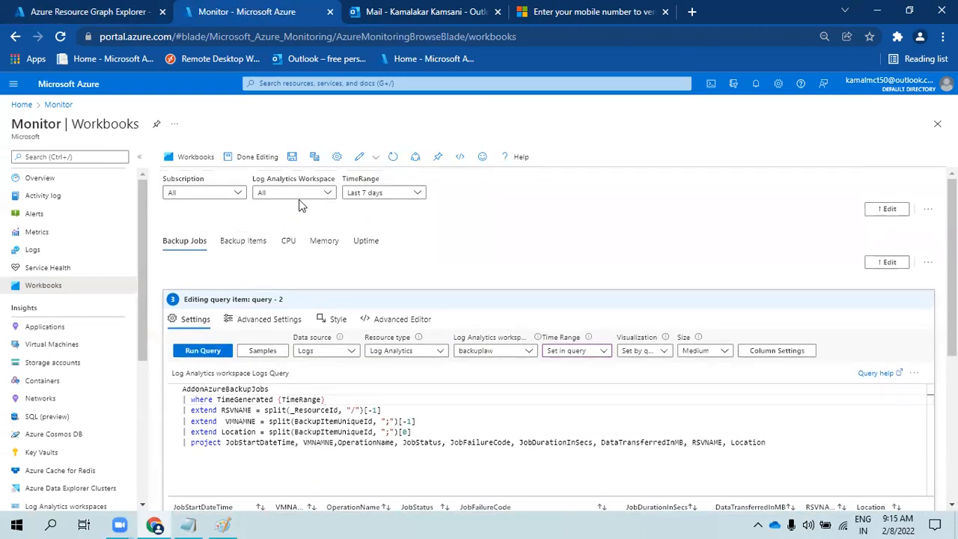
left_click_drag(270, 179, 342, 186)
left_click(460, 238)
scroll(475, 262, "down", 4)
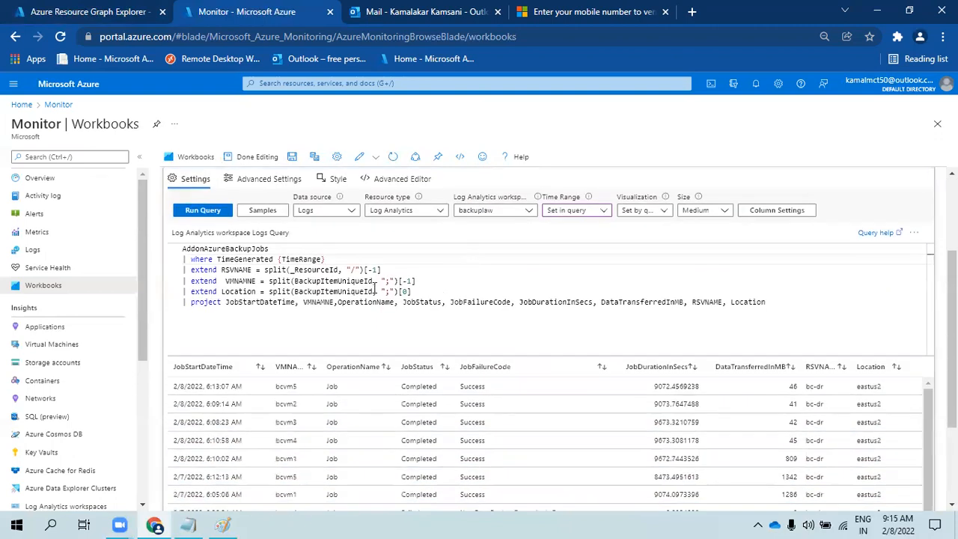
- Make the query step visible only when tabname equals jobs
left_click(267, 182)
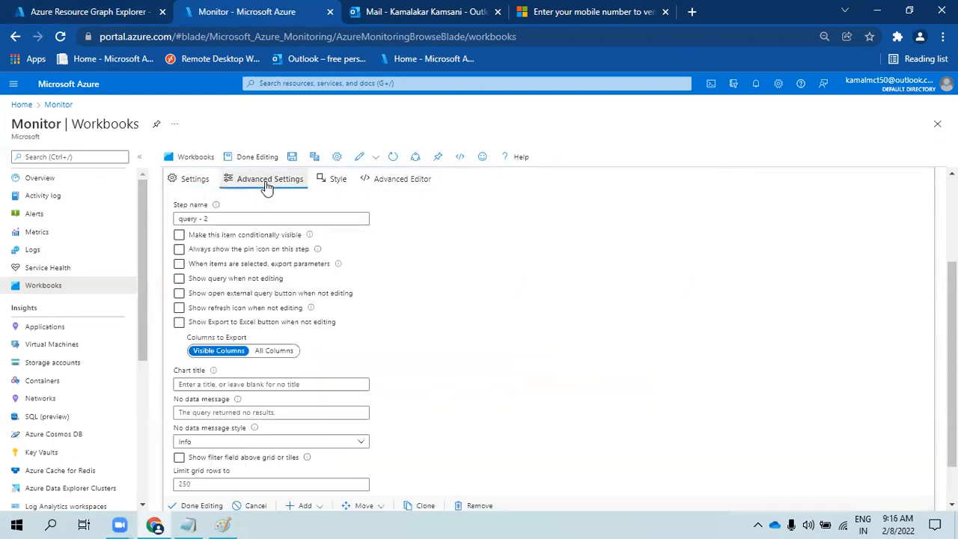
left_click(196, 238)
left_click(214, 253)
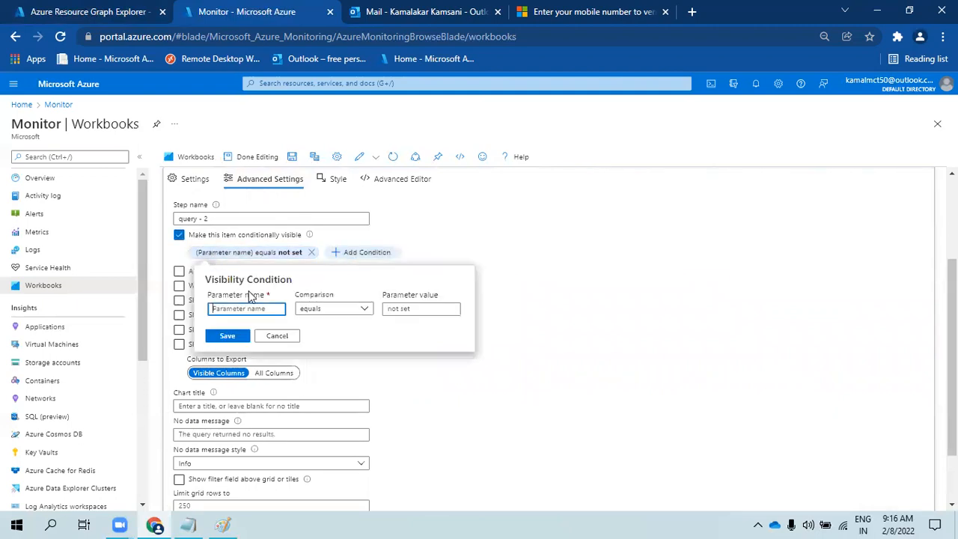
type("tan")
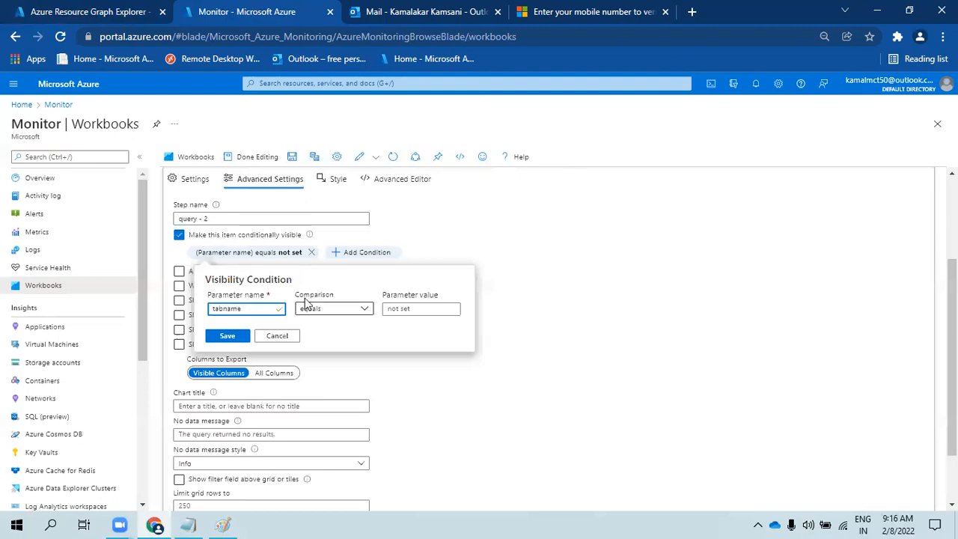
left_click(405, 308)
type("jobs")
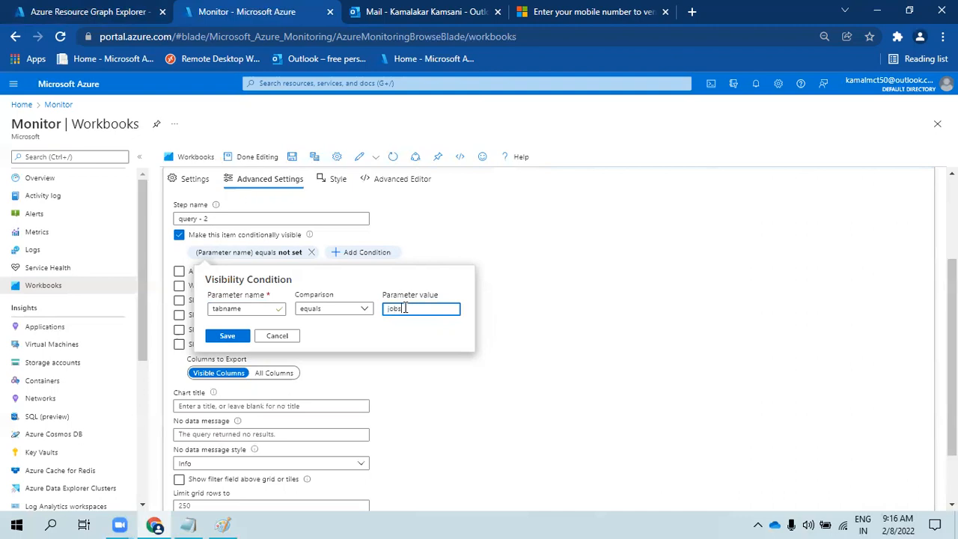
left_click(227, 336)
- Allow pinning and parameter export, title it Azure VM Backup Jobs, and limit rows to 1000
left_click(215, 277)
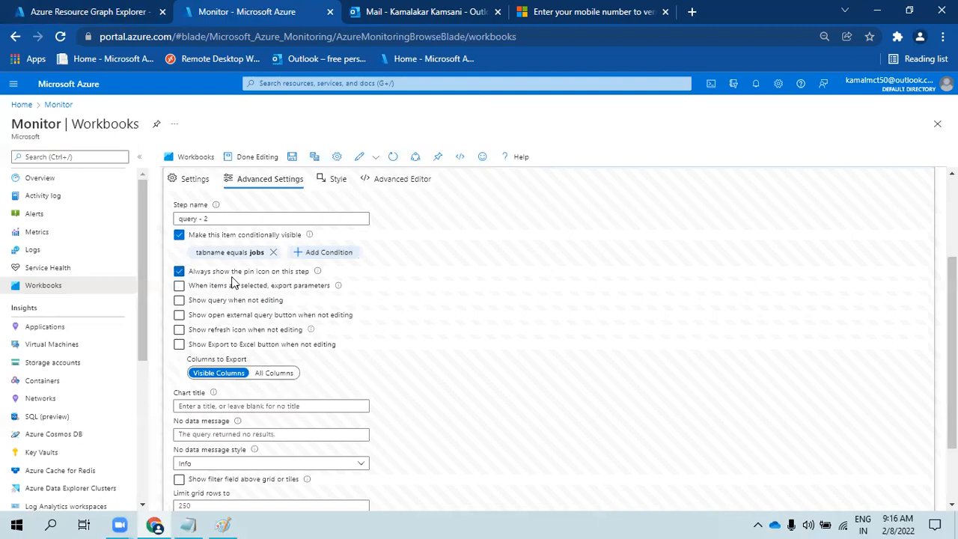
left_click(179, 286)
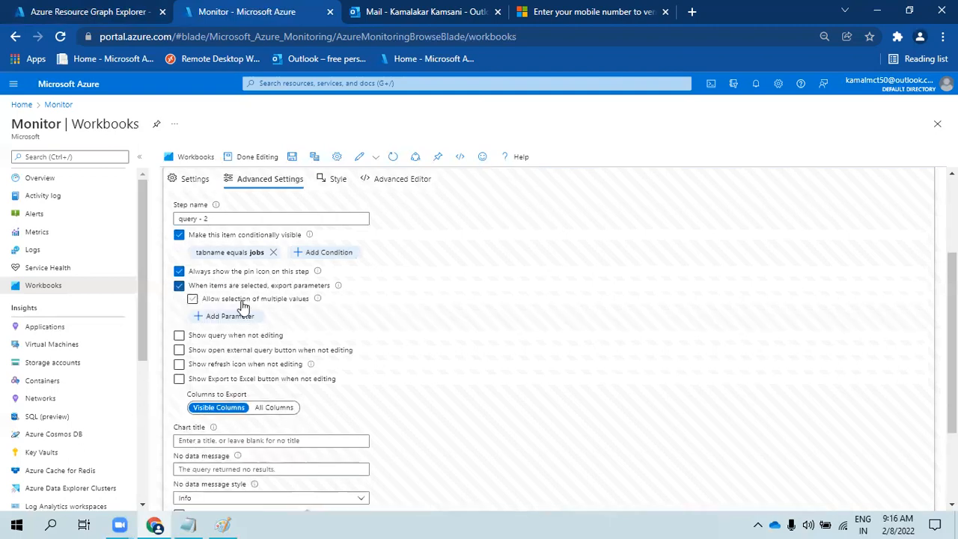
scroll(277, 304, "down", 2)
left_click(216, 315)
type("Azure VM Backup Jobs")
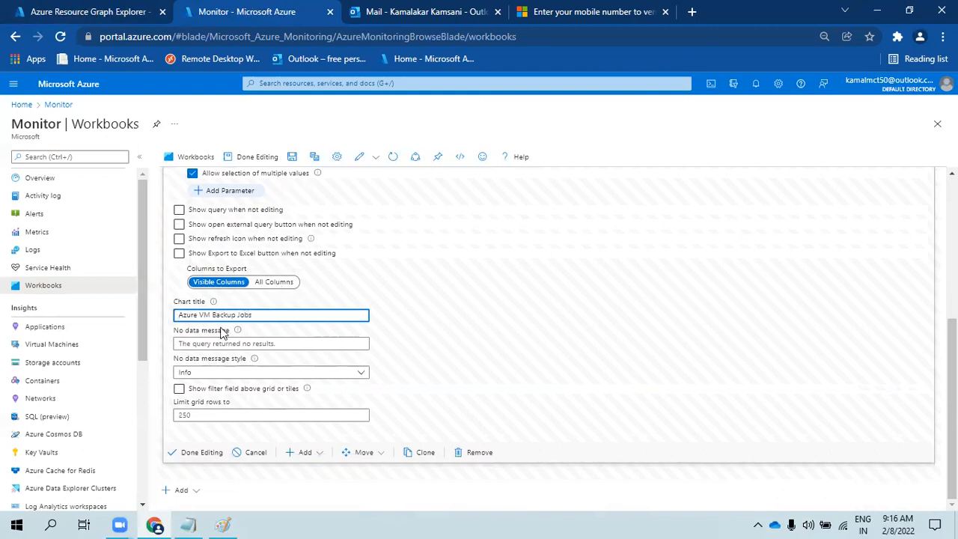
left_click(226, 341)
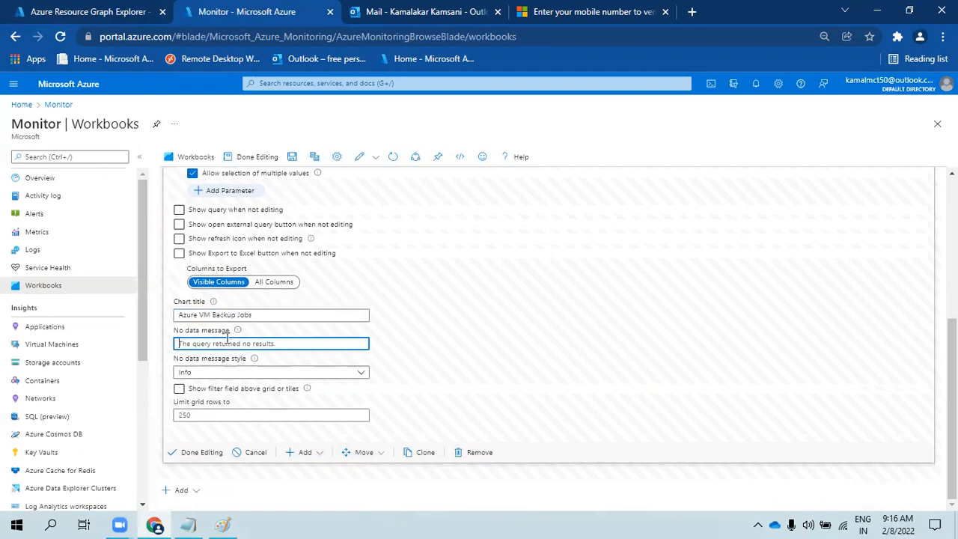
left_click(218, 414)
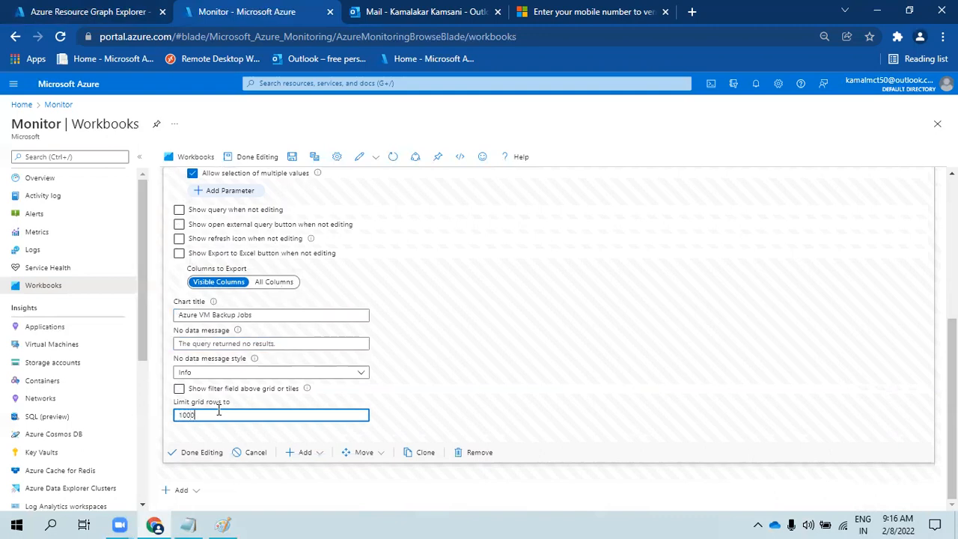
scroll(348, 344, "up", 2)
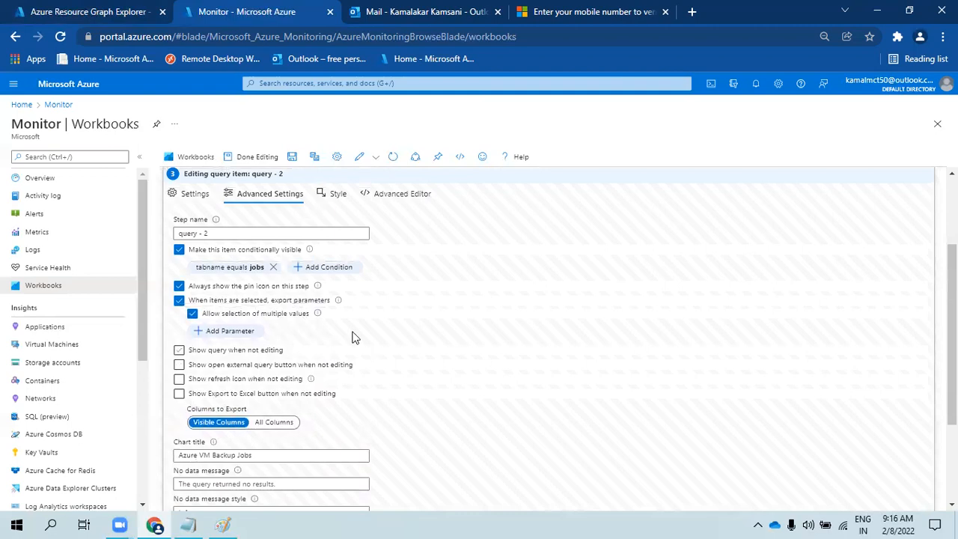
left_click(329, 194)
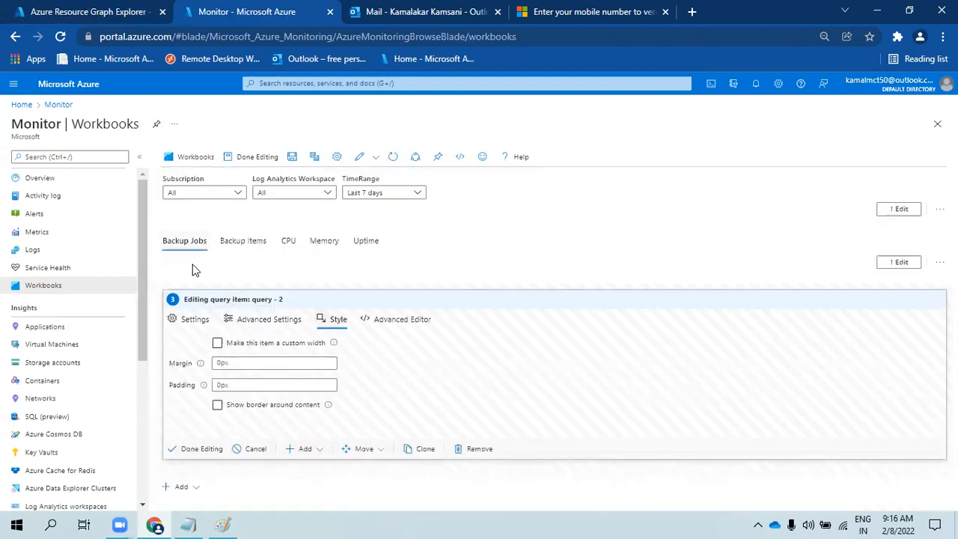
- Add a border around the step's content and run the backup jobs query
left_click(217, 405)
left_click(197, 321)
left_click(209, 349)
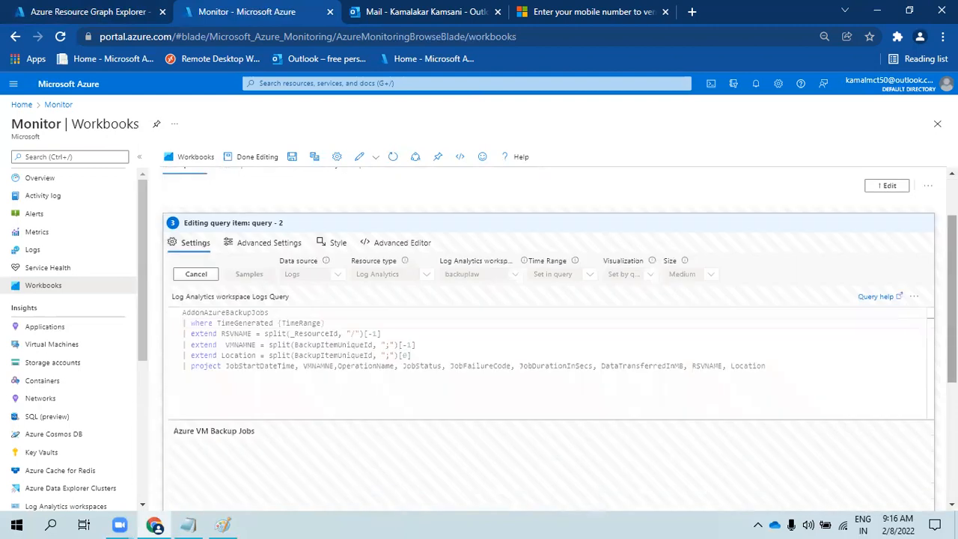
scroll(199, 336, "down", 2)
scroll(171, 322, "down", 3)
- Finish editing the backup jobs step and clone it as query - 2 - Copy
left_click(191, 461)
scroll(450, 213, "up", 2)
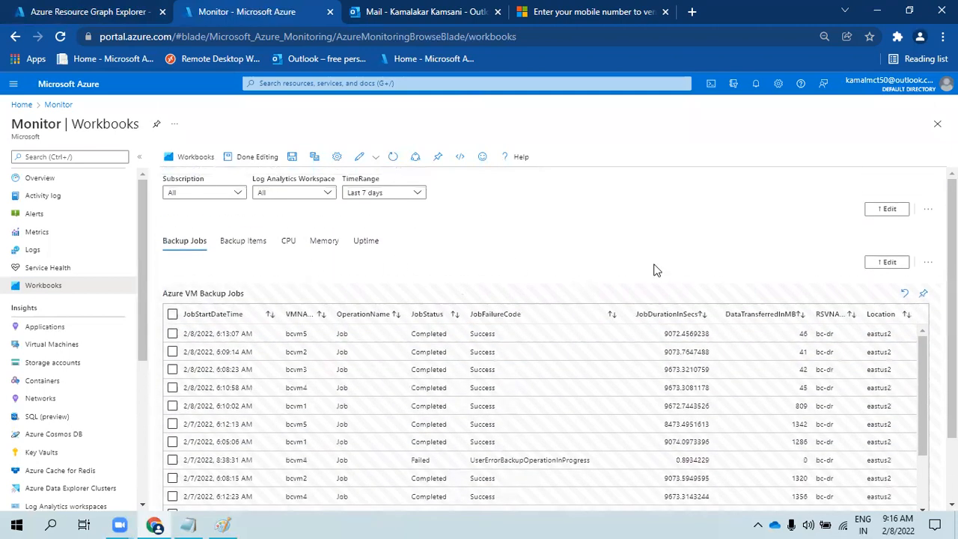
scroll(547, 259, "down", 2)
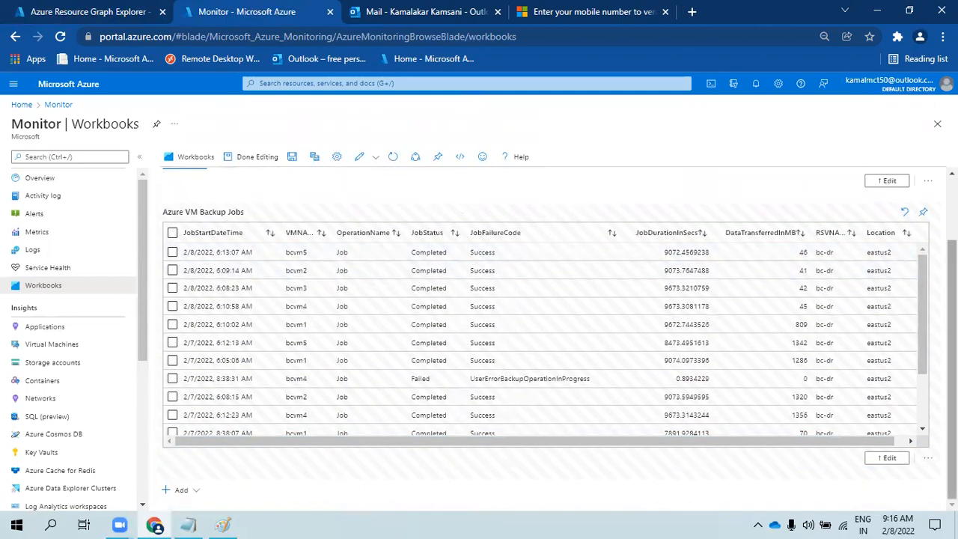
scroll(407, 253, "up", 2)
scroll(406, 253, "down", 2)
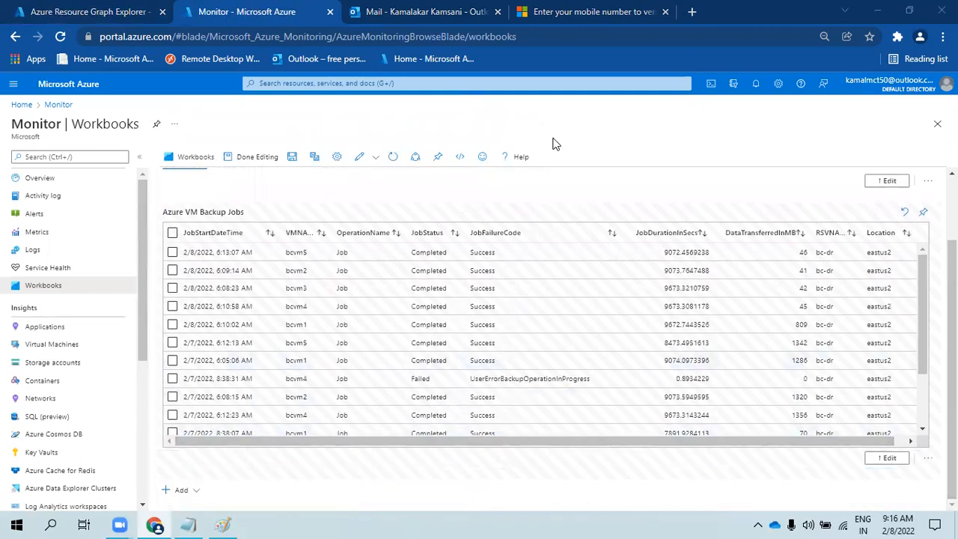
left_click(928, 458)
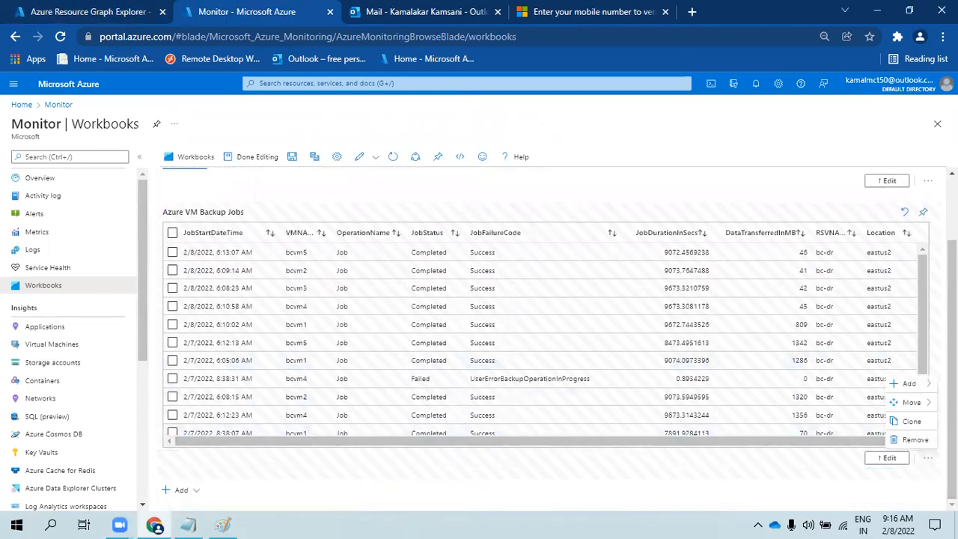
left_click(913, 421)
- Open the backuplaw Log Analytics workspace from Home's recent resources and go to its Logs
scroll(357, 273, "down", 1)
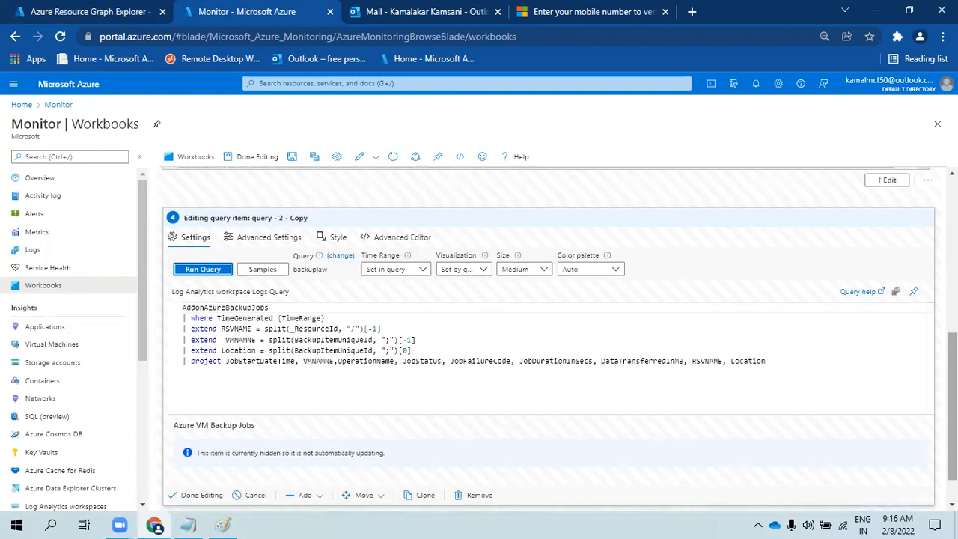
left_click(340, 256)
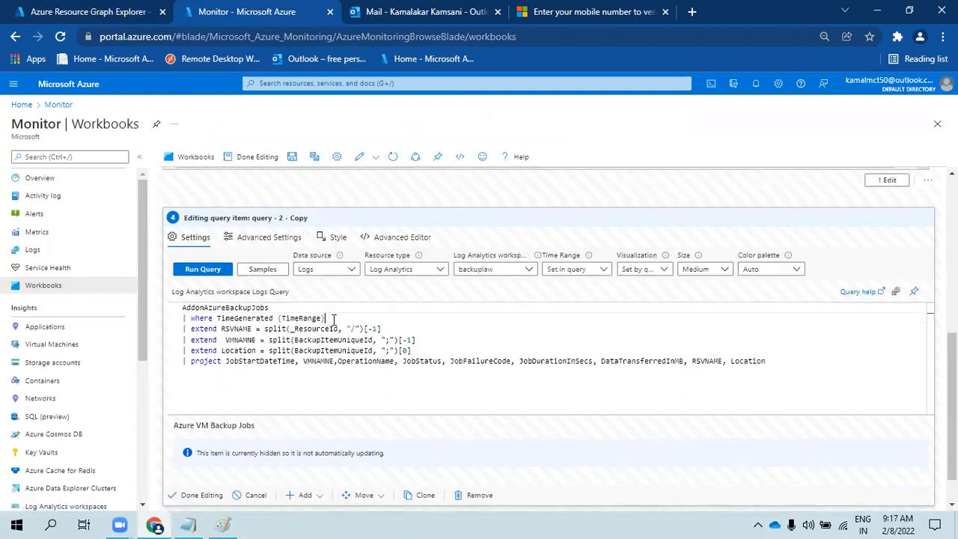
left_click(62, 15)
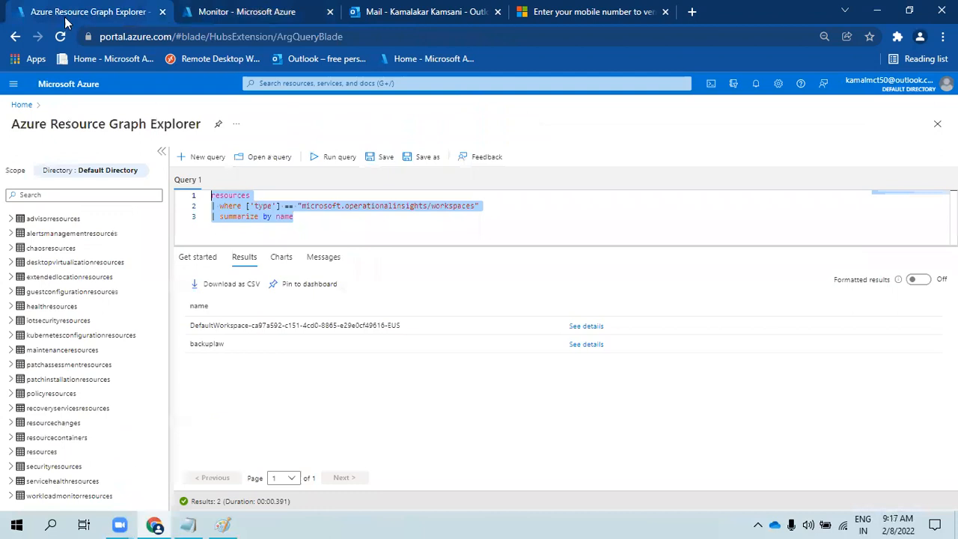
left_click(88, 88)
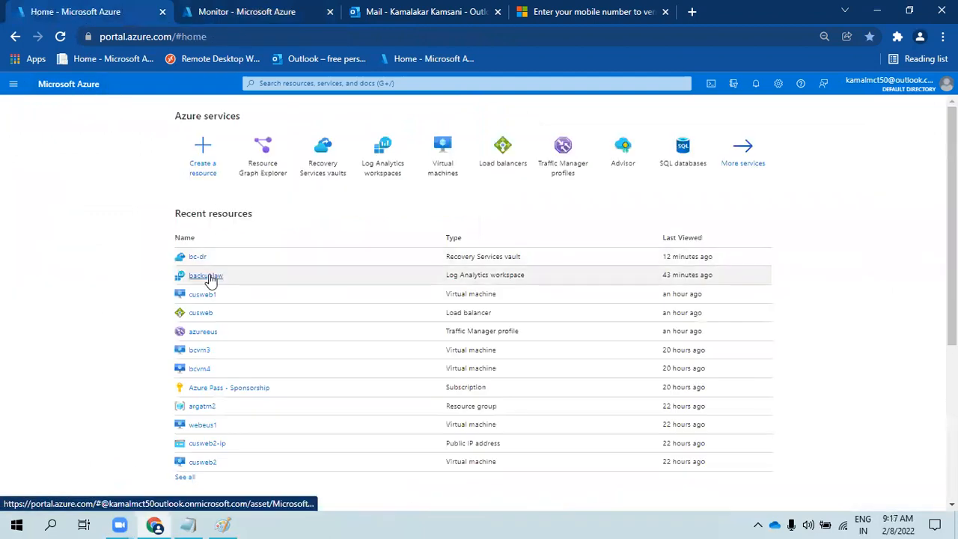
left_click(212, 279)
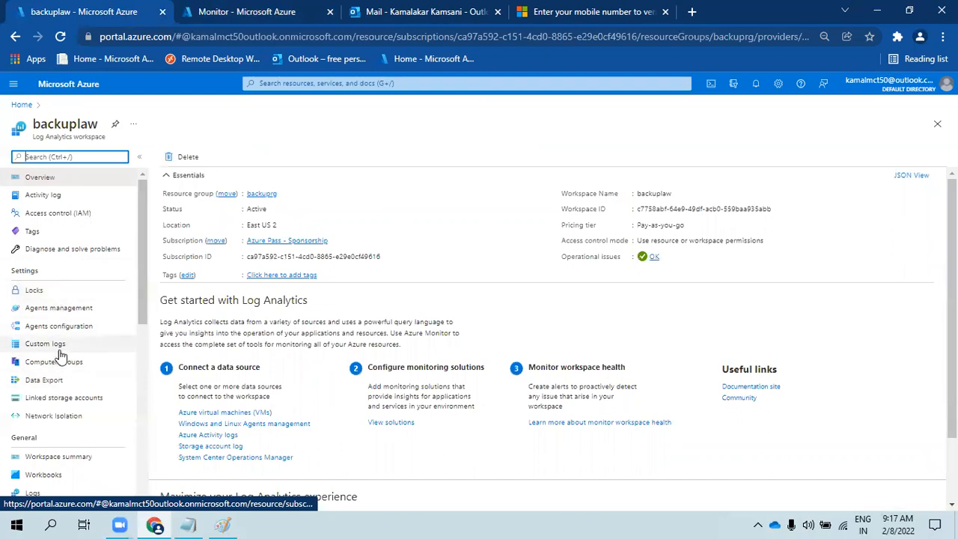
scroll(75, 359, "down", 3)
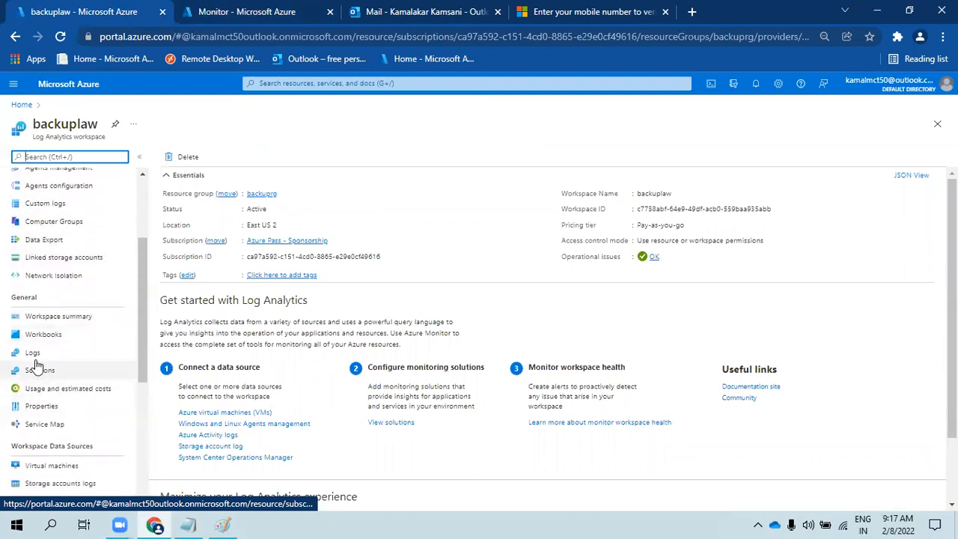
left_click(40, 349)
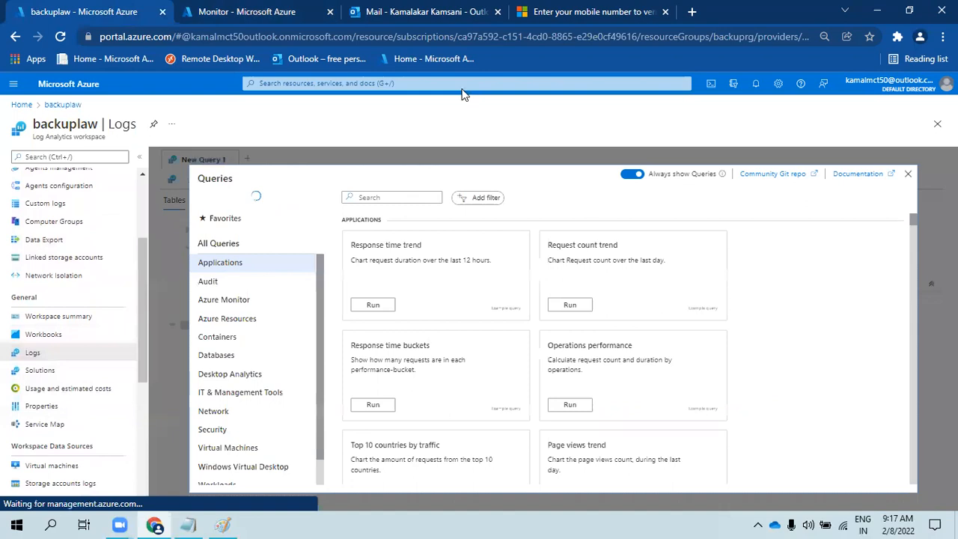
- Run a query on the AddonAzureBackupProtectedInstance table
left_click(907, 175)
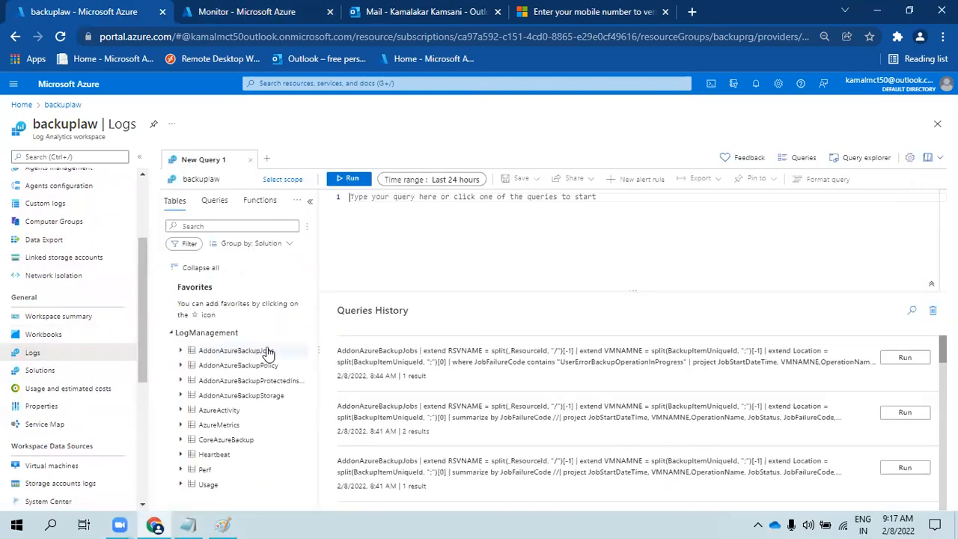
mouse_move(255, 385)
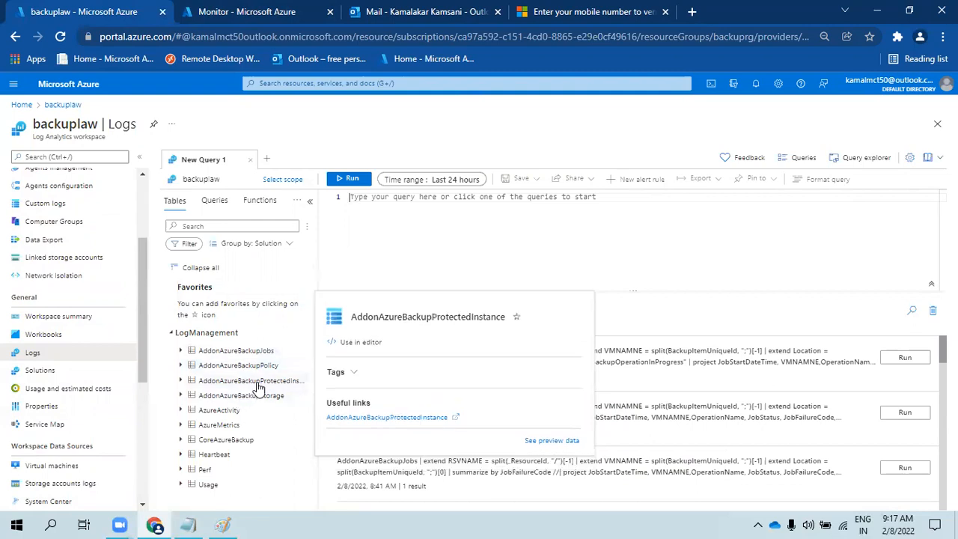
double_click(258, 385)
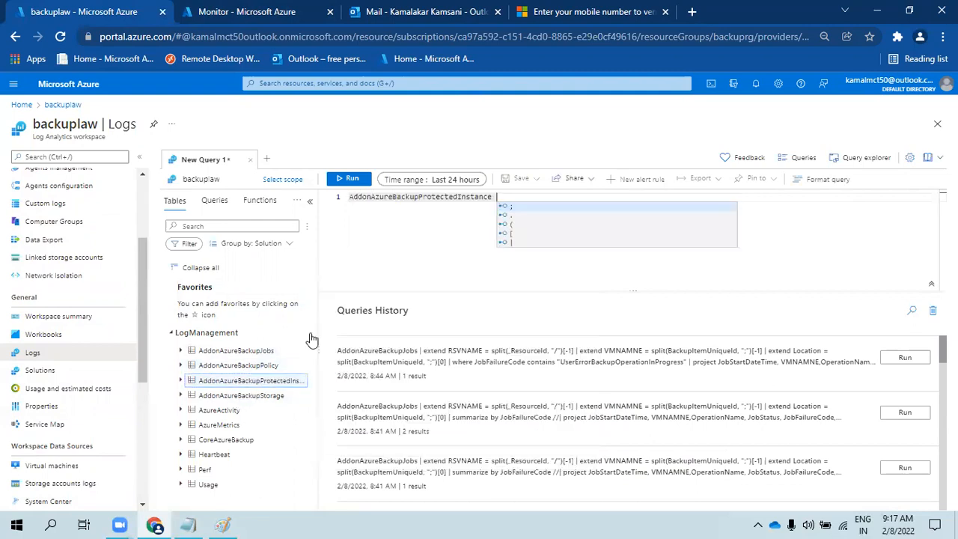
left_click(345, 179)
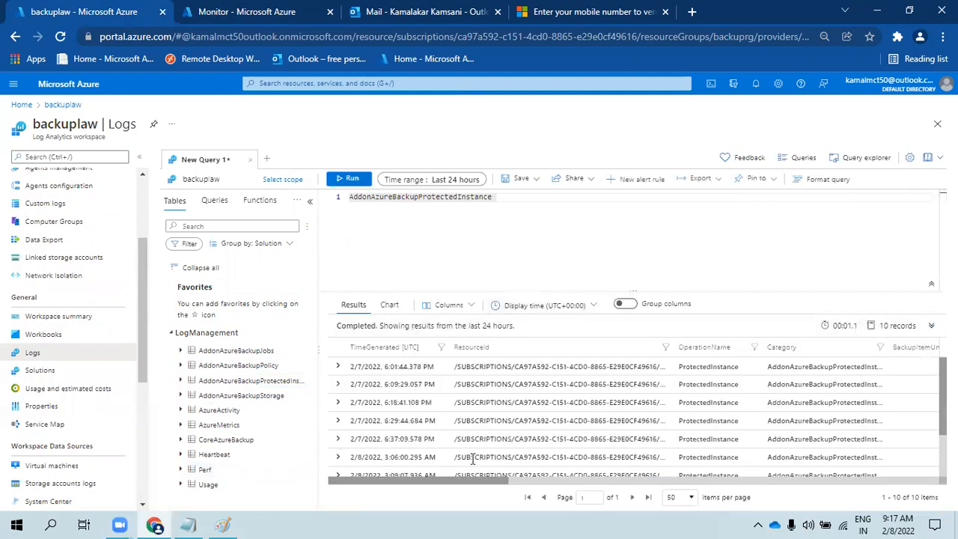
- Expand the first result record and review its fields, highlighting bcvm1 in ProtectedContainerUniqueId
mouse_move(438, 483)
left_mouse_down()
mouse_move(871, 473)
mouse_move(427, 481)
left_mouse_up()
left_click(337, 368)
scroll(478, 422, "down", 1)
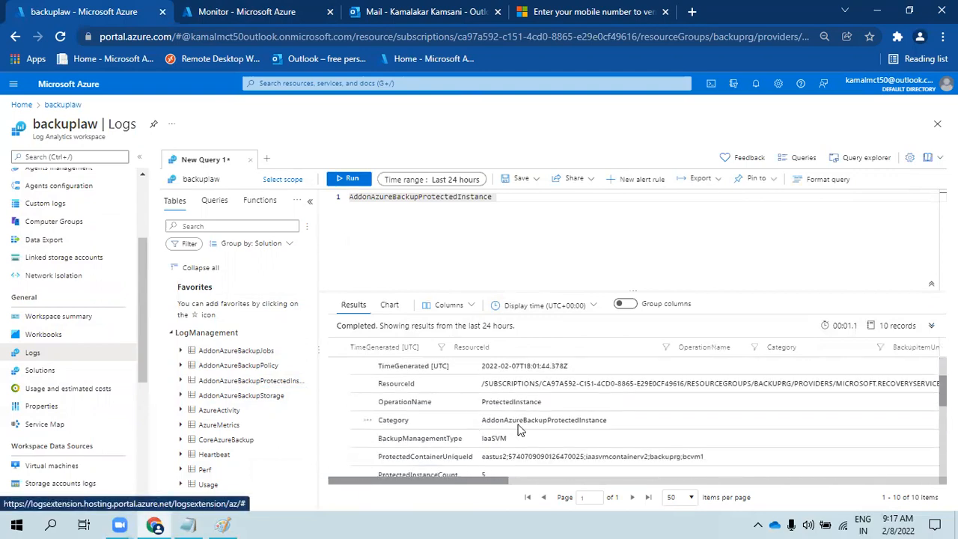
scroll(521, 433, "down", 1)
scroll(520, 435, "down", 1)
scroll(521, 436, "down", 2)
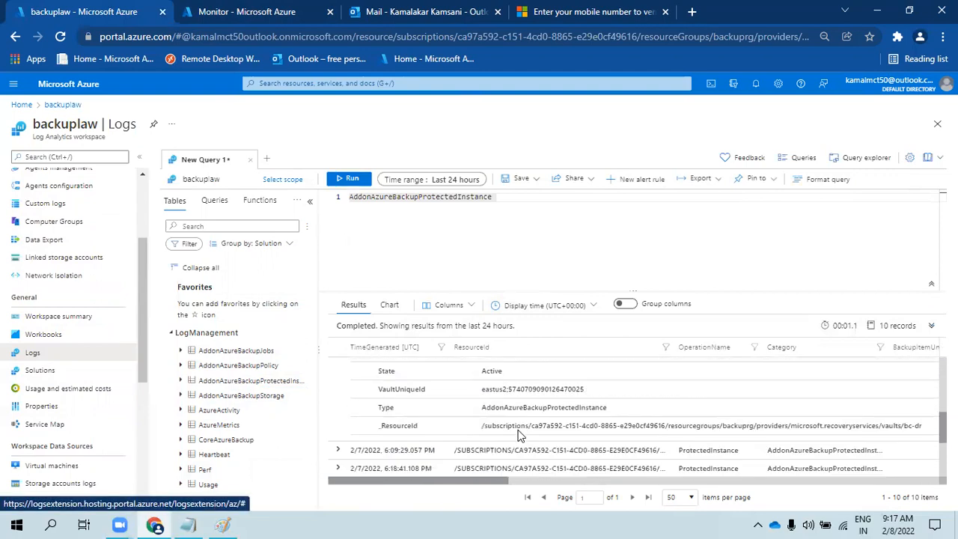
scroll(521, 436, "up", 2)
scroll(519, 434, "up", 2)
scroll(494, 435, "down", 2)
scroll(460, 431, "up", 2)
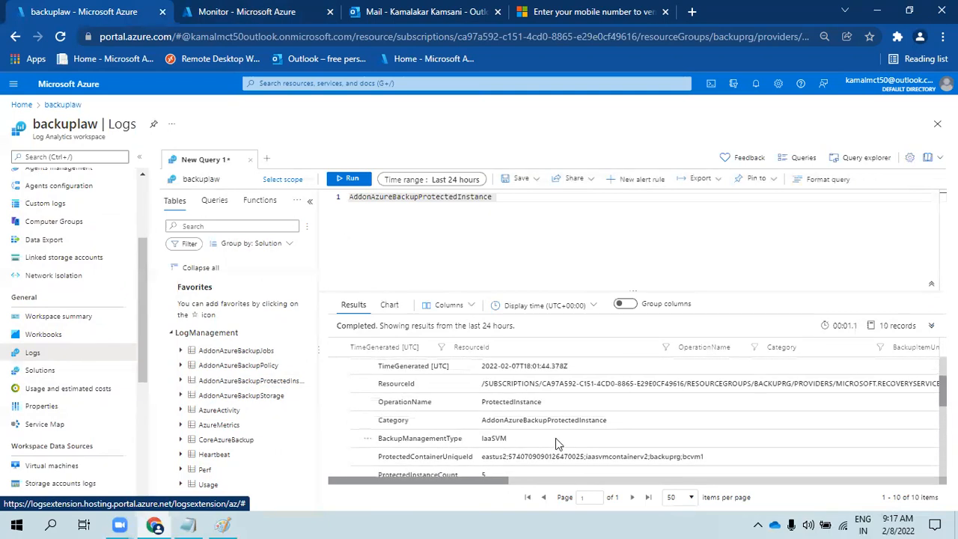
double_click(685, 461)
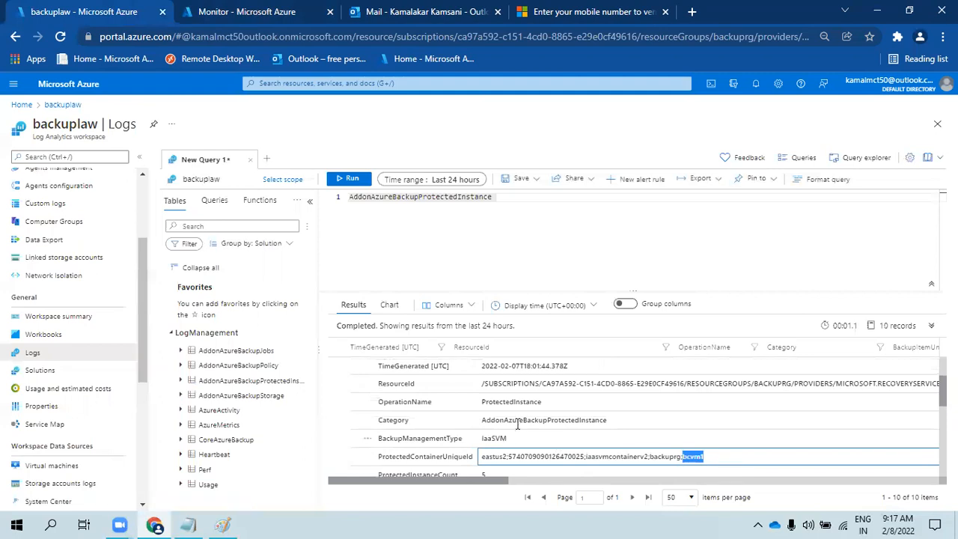
scroll(500, 404, "down", 3)
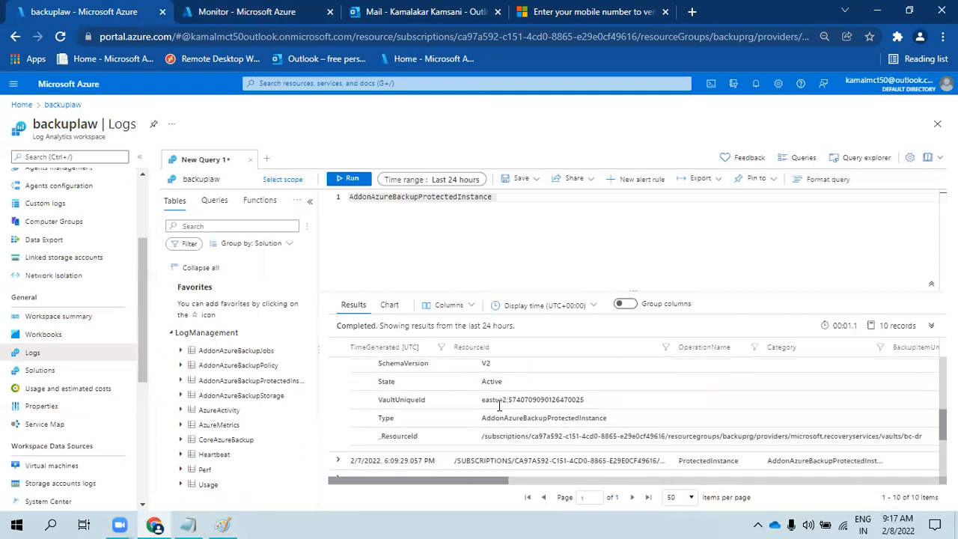
scroll(502, 398, "up", 10)
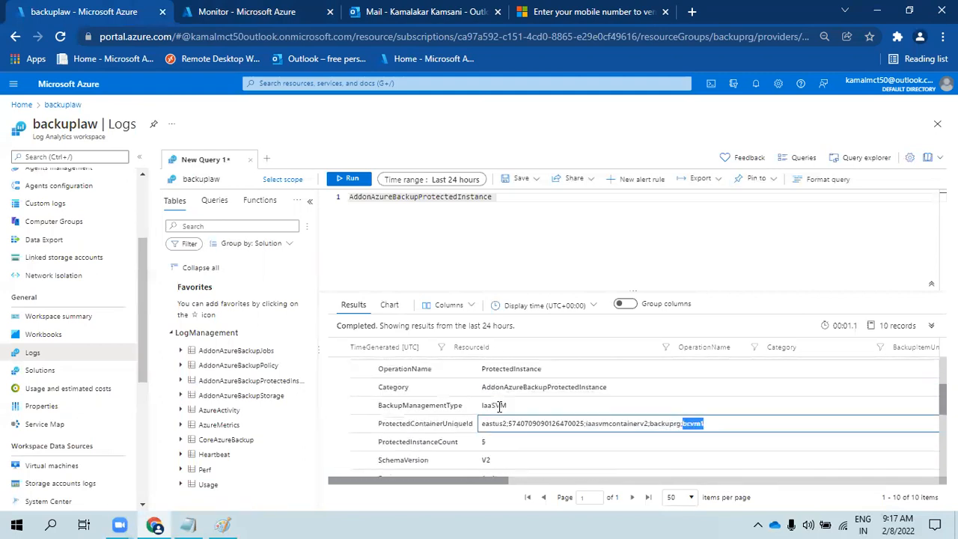
- Add query line 2 '| extend vmname = split(ProtectedContainerUniqueId' using the split suggestion
left_click(539, 198)
key("Return")
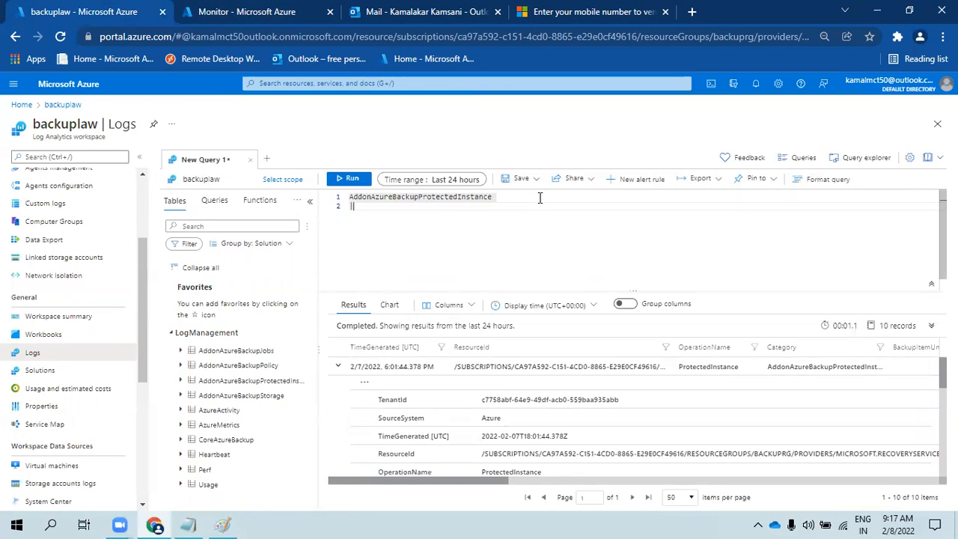
type("| extend ")
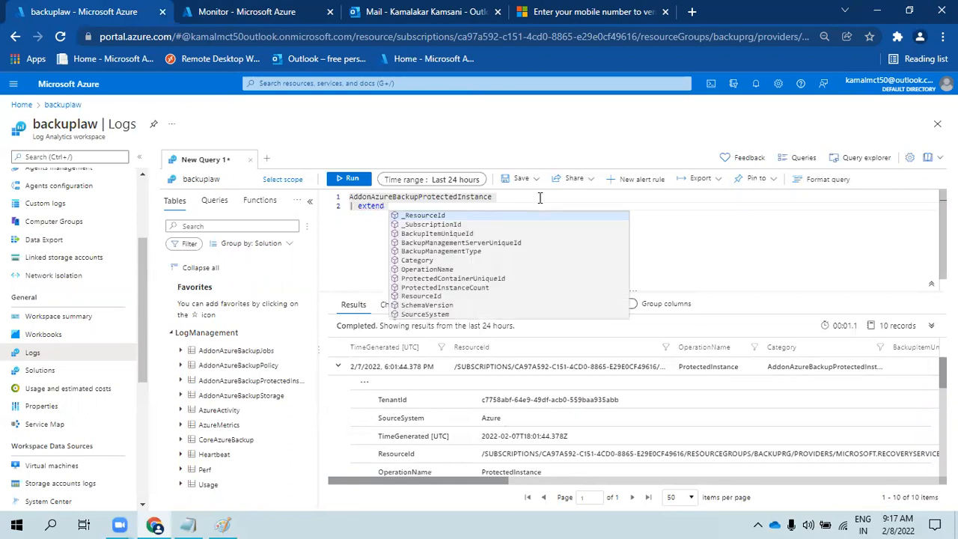
type("vmname")
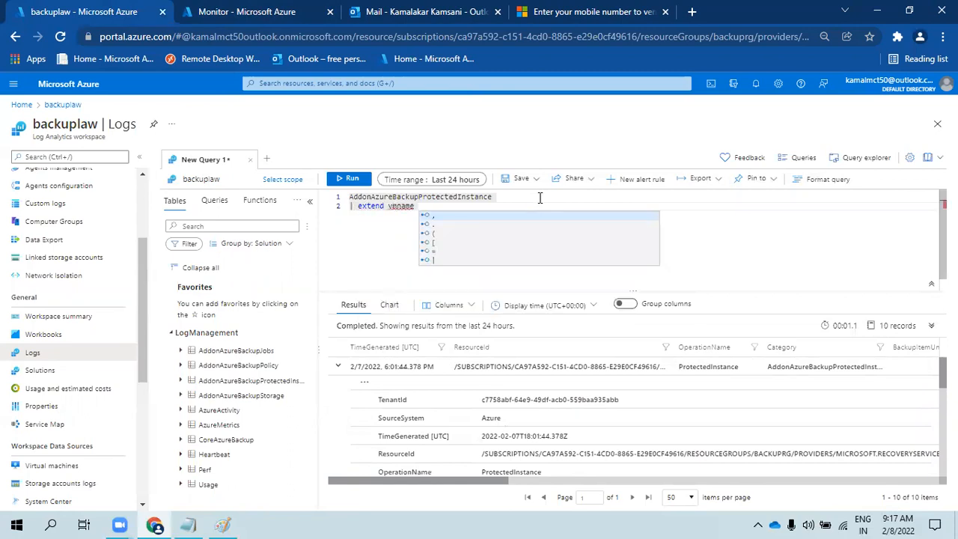
type(" =")
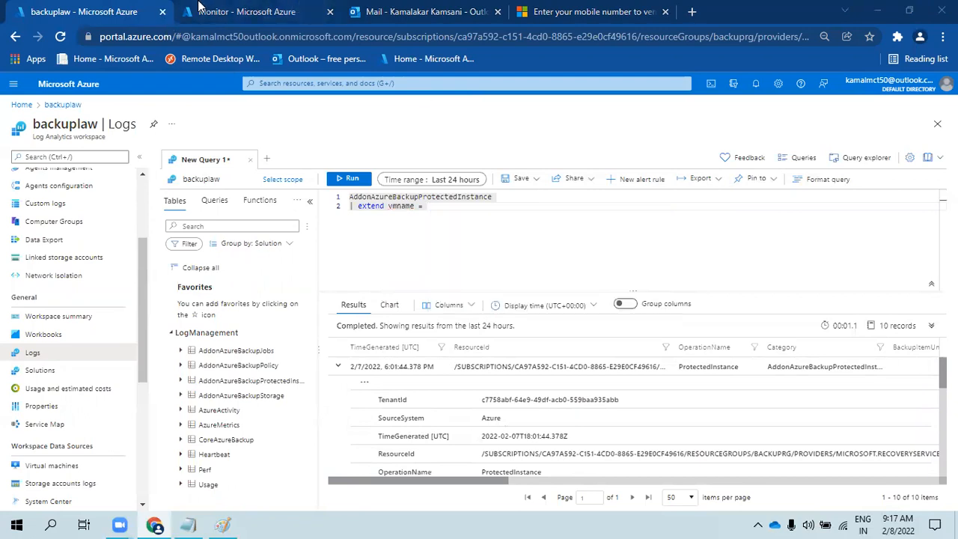
left_click(462, 205)
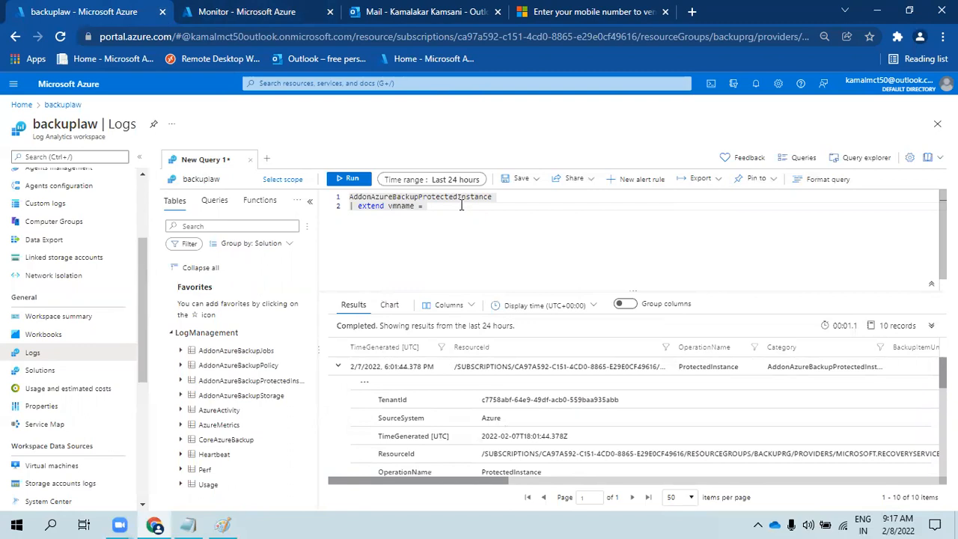
type("sp")
key("Tab")
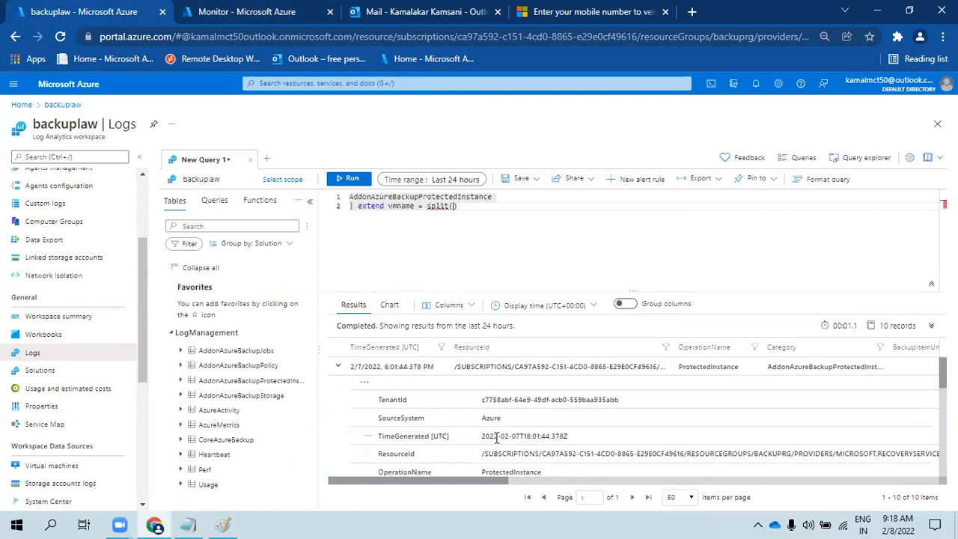
scroll(494, 454, "down", 3)
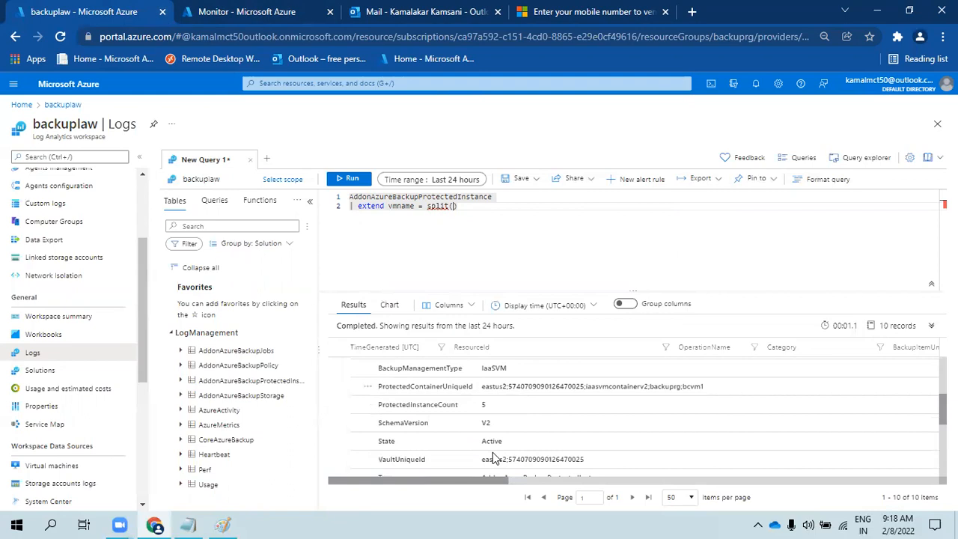
double_click(433, 386)
key("ctrl+c")
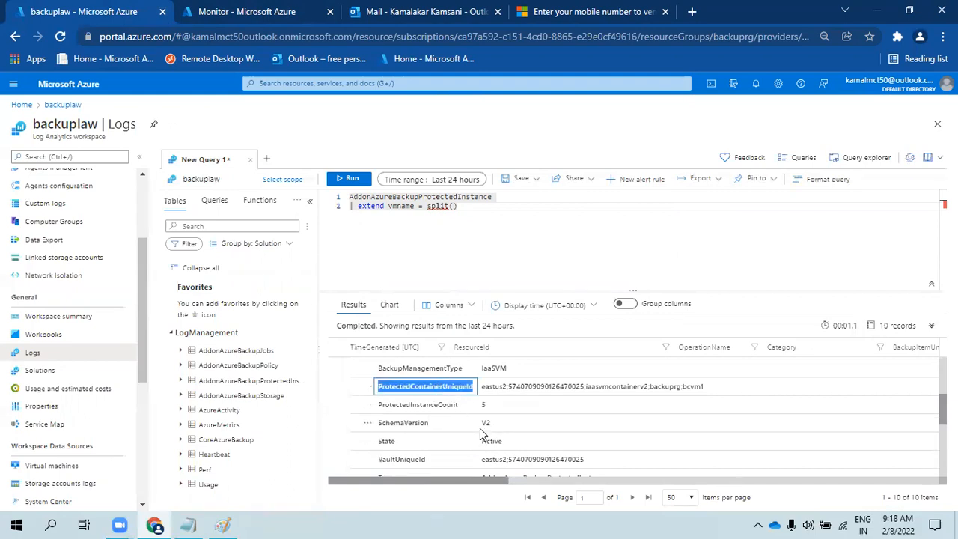
left_click(454, 206)
key("ctrl+v")
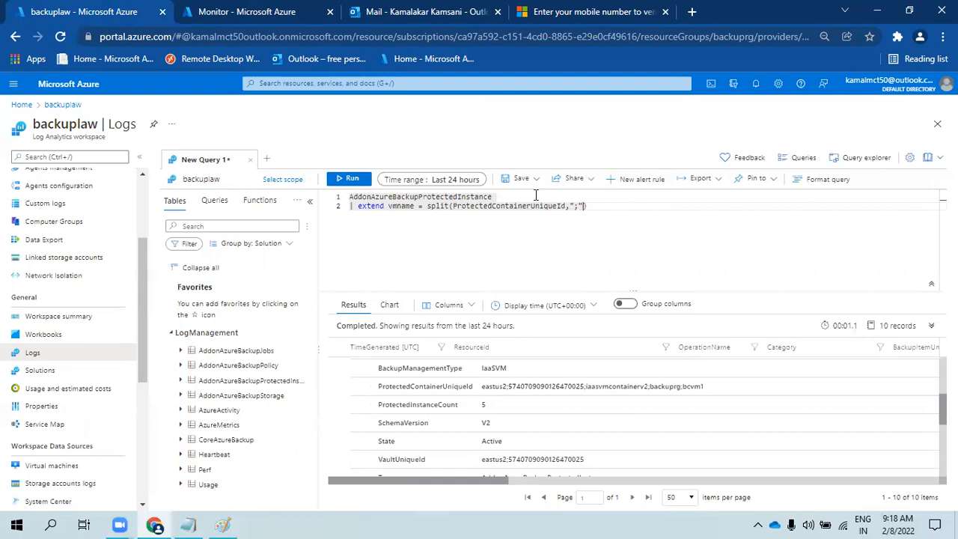
- Finish the vmname line with index [-1], start a third line, and copy the vmname extend line
double_click(696, 386)
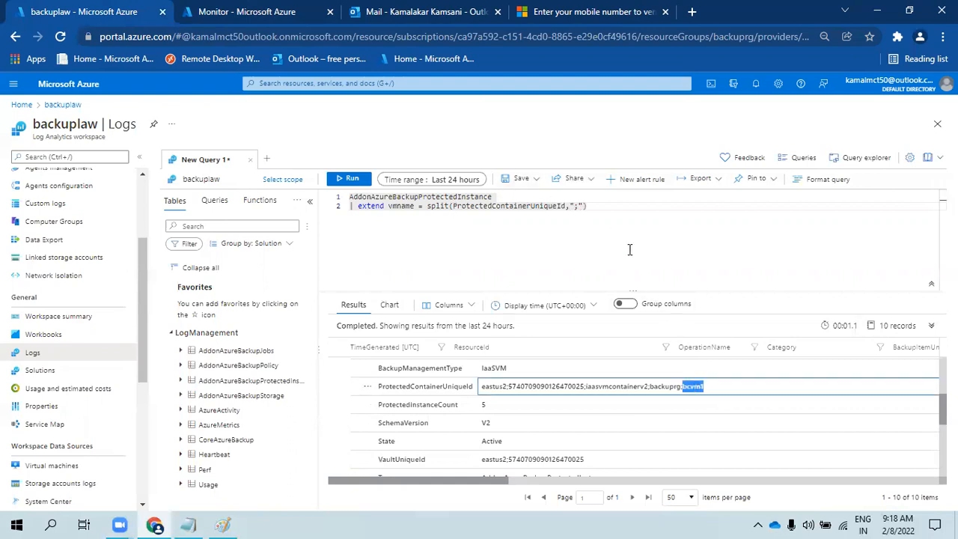
left_click(620, 207)
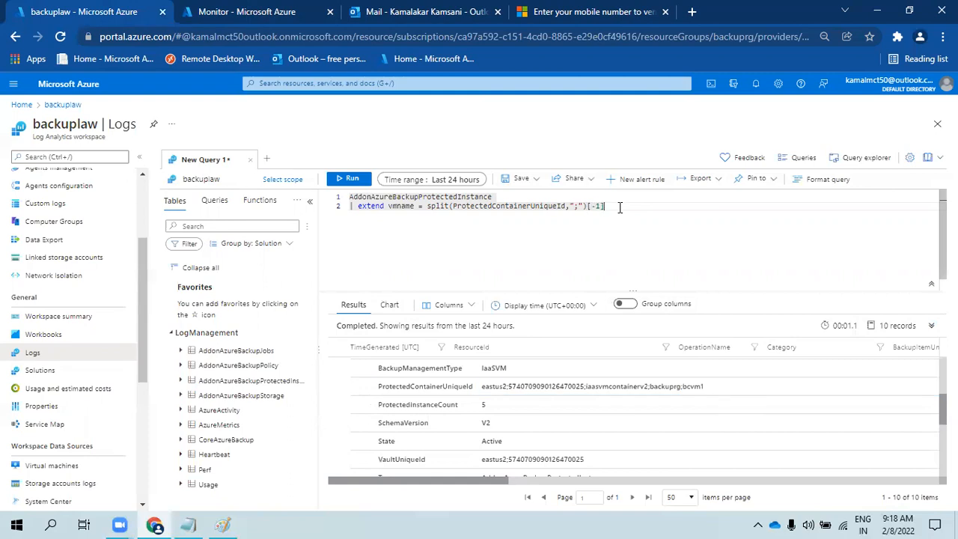
key("Return")
double_click(409, 459)
scroll(420, 456, "down", 2)
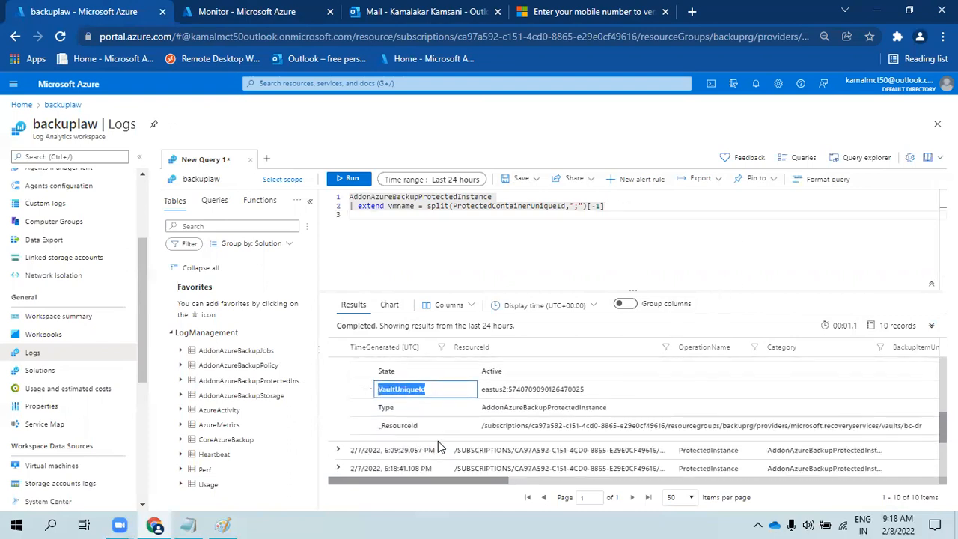
scroll(491, 437, "up", 2)
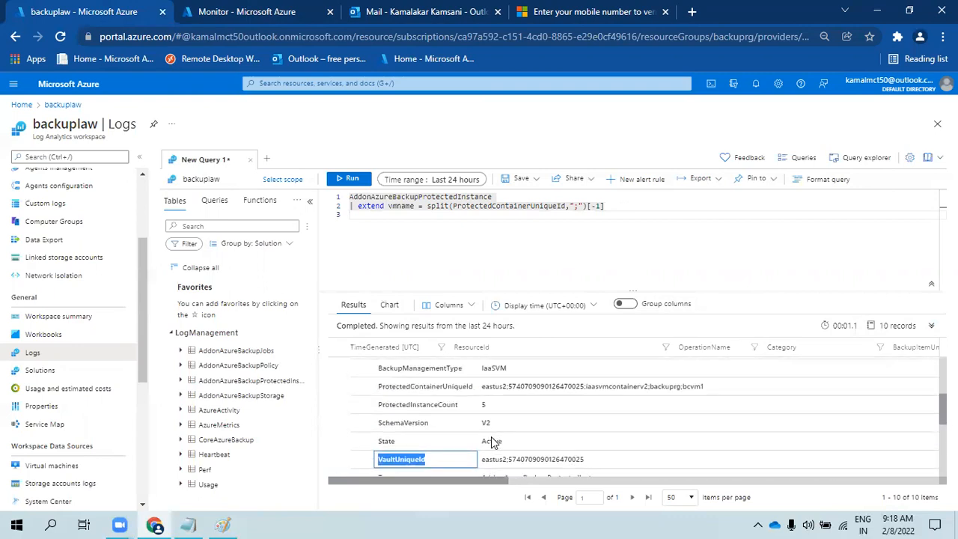
double_click(437, 386)
left_click(483, 388)
left_click(422, 459)
left_click(442, 386)
left_click(421, 458)
left_click(442, 386)
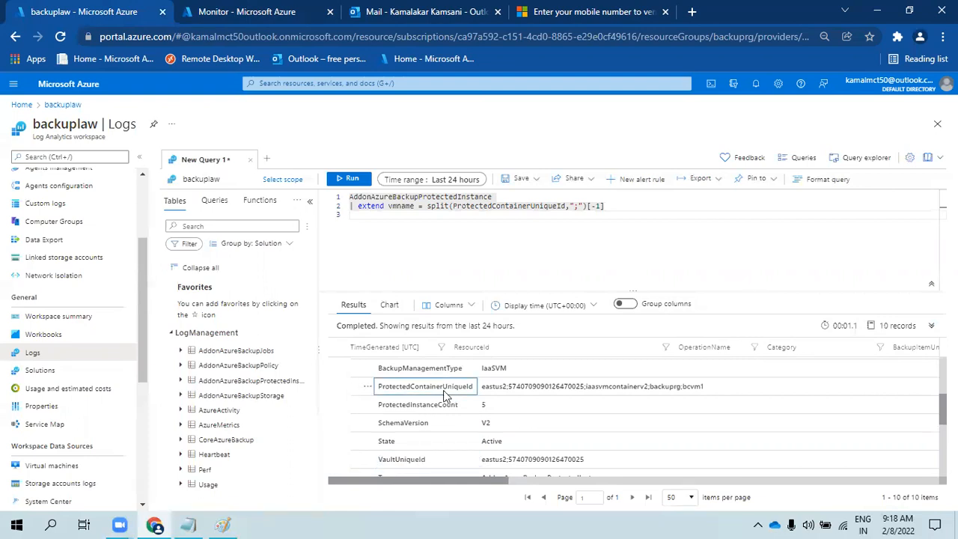
double_click(441, 387)
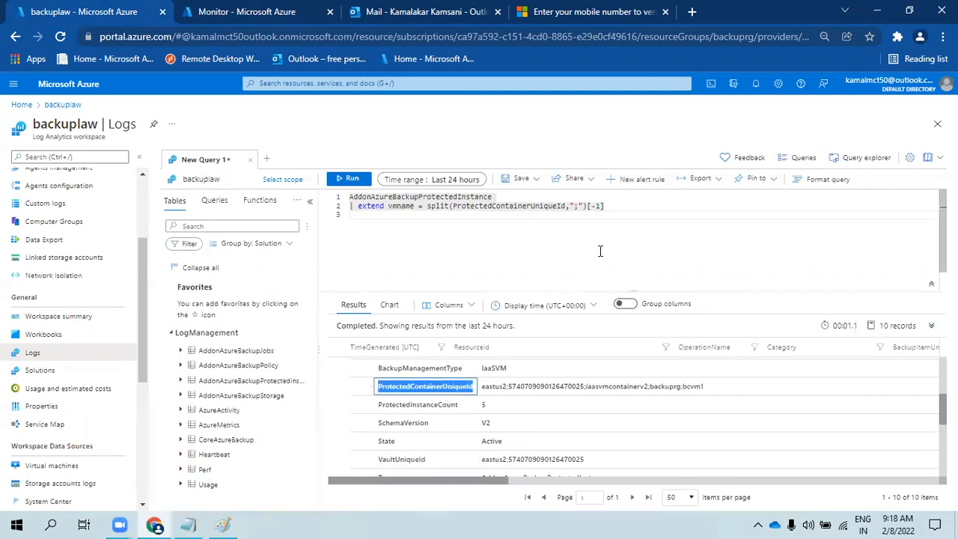
left_click(612, 216)
left_click_drag(615, 208, 348, 208)
key("ctrl+c")
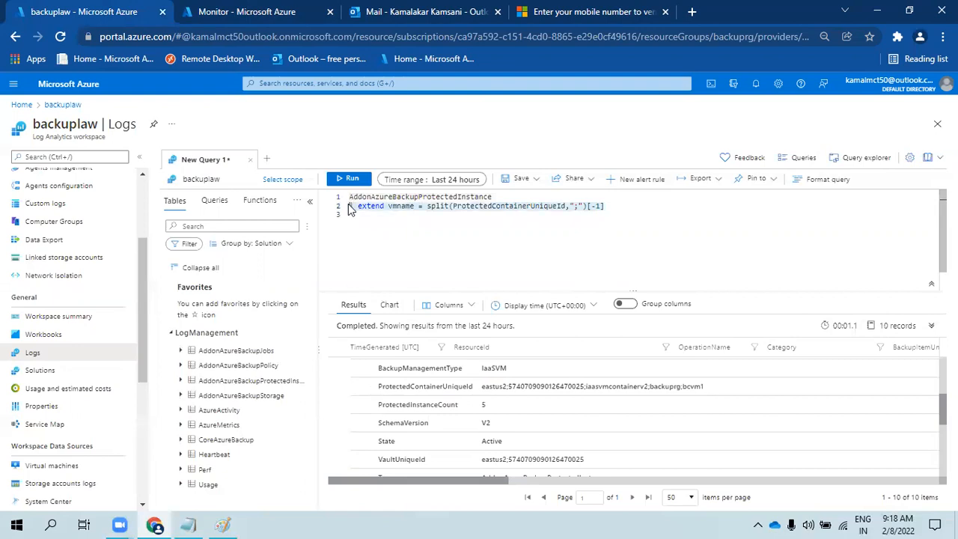
left_click(367, 224)
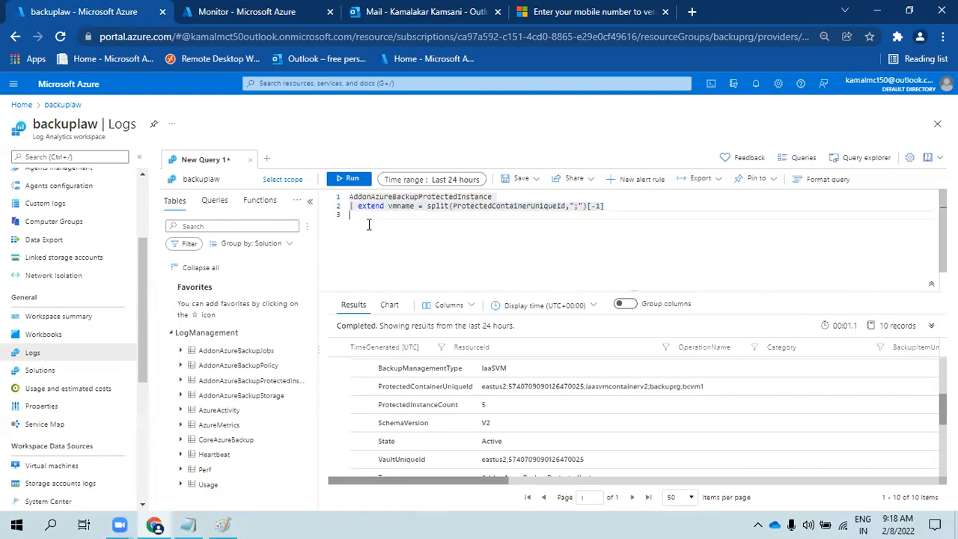
- Duplicate the extend line onto line 3 and rename its column to Location
key("ctrl+v")
double_click(399, 214)
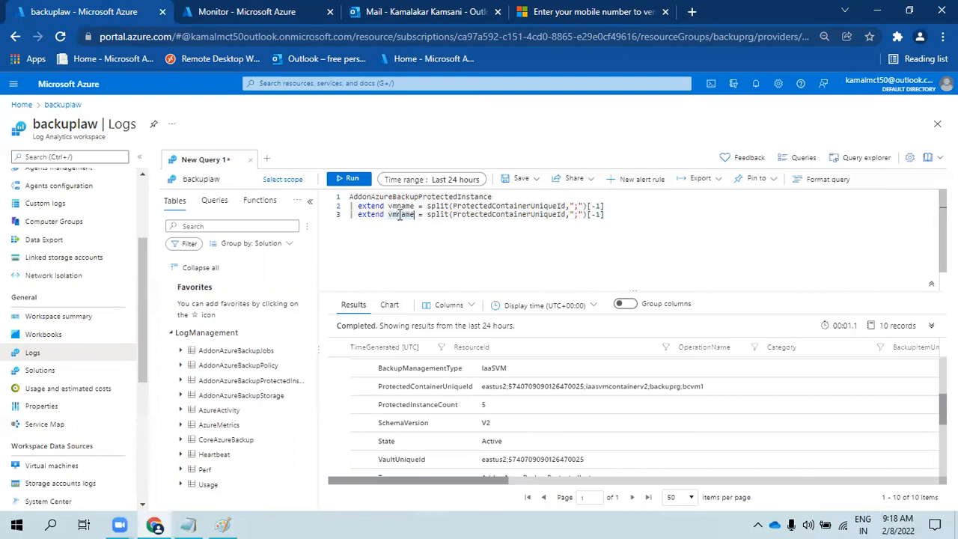
type("Location")
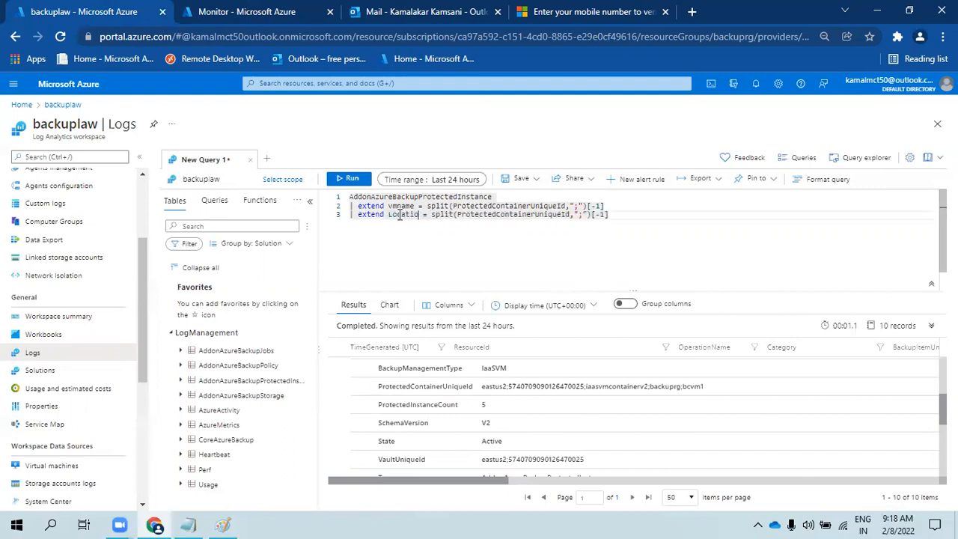
double_click(519, 215)
left_click(610, 215)
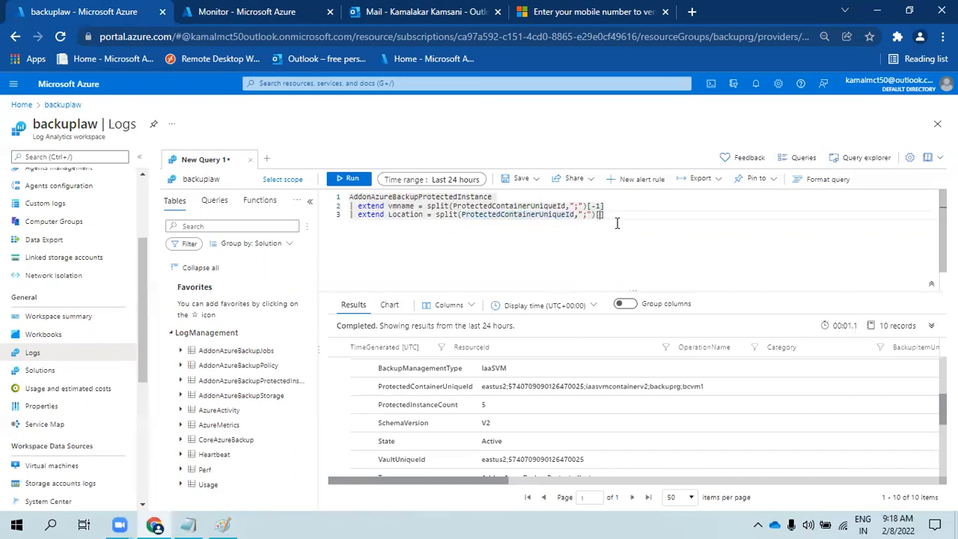
- Check the ProtectedContainerUniqueId values in the results to confirm the location prefix
double_click(424, 404)
left_click(493, 441)
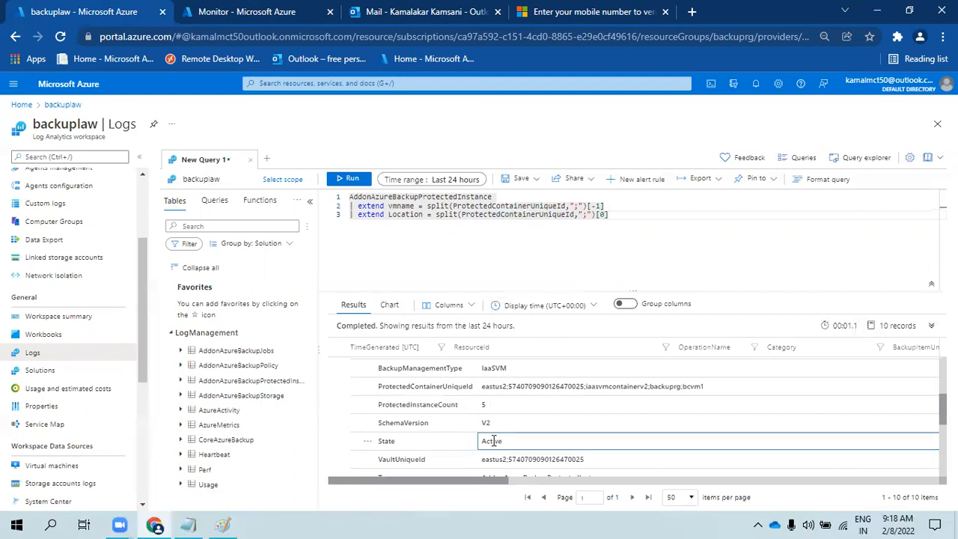
left_click(411, 444)
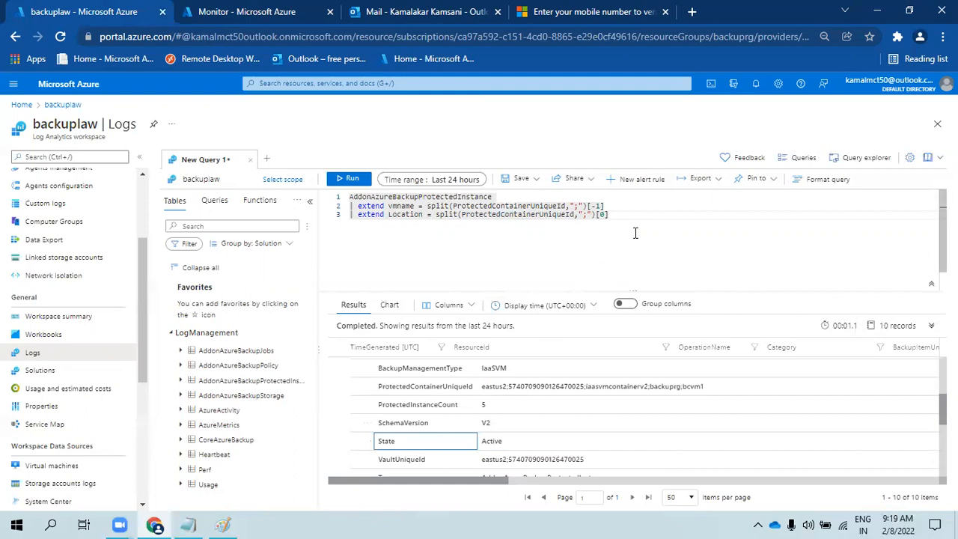
scroll(533, 461, "down", 1)
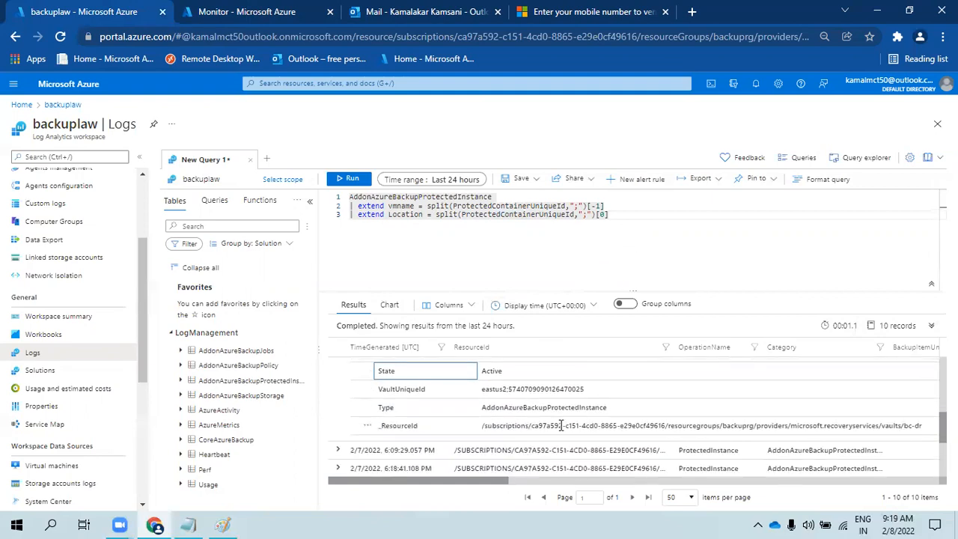
double_click(697, 425)
scroll(627, 408, "up", 3)
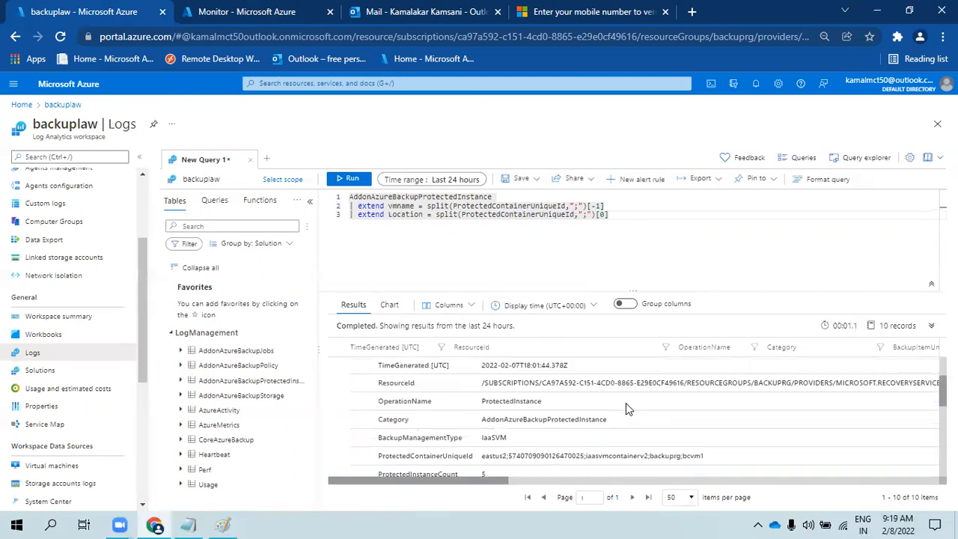
double_click(541, 456)
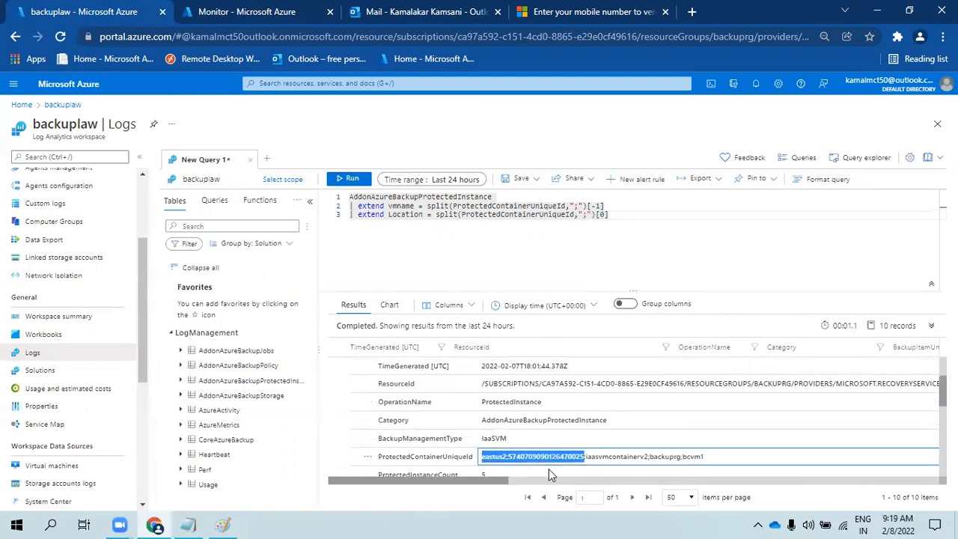
scroll(573, 401, "up", 2)
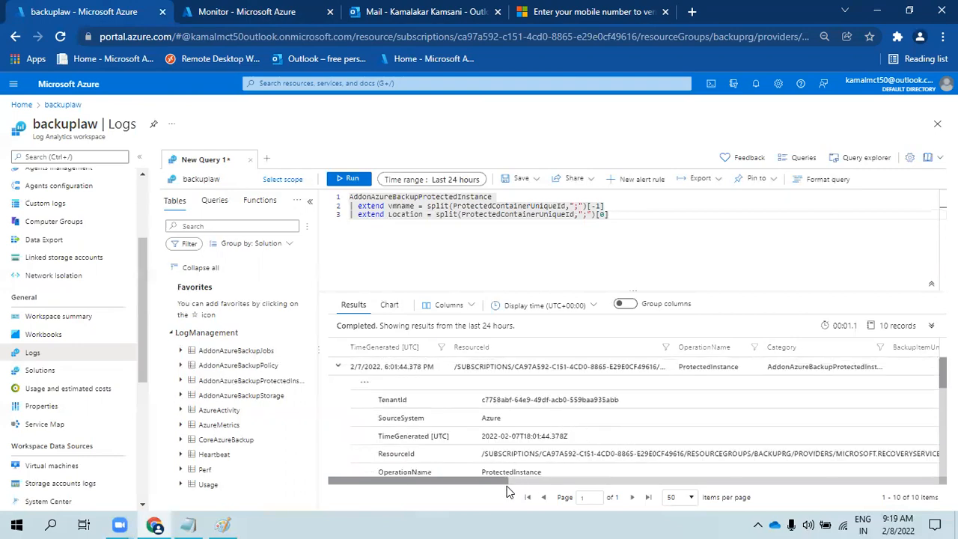
scroll(491, 449, "down", 3)
key("ctrl+a")
scroll(555, 436, "up", 3)
left_click(556, 436)
scroll(555, 438, "down", 4)
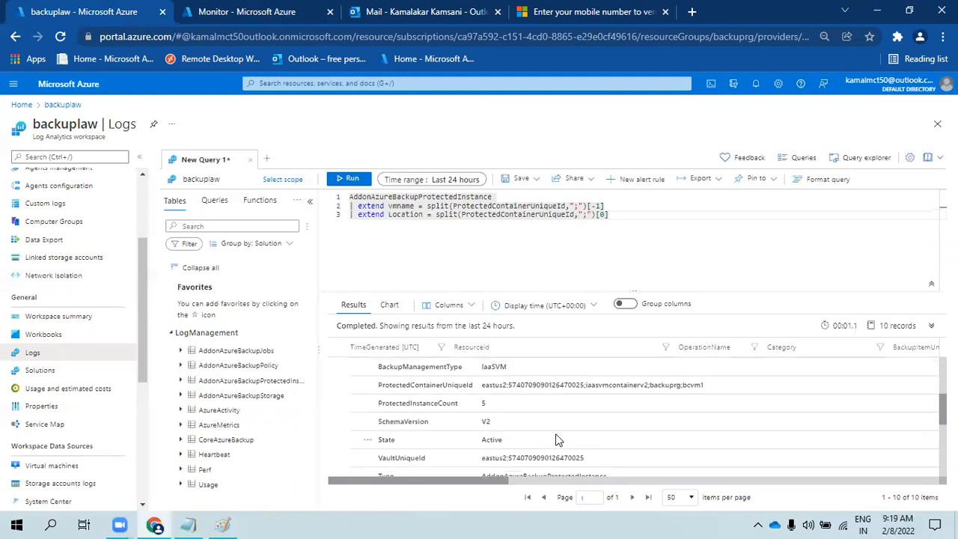
scroll(555, 439, "down", 2)
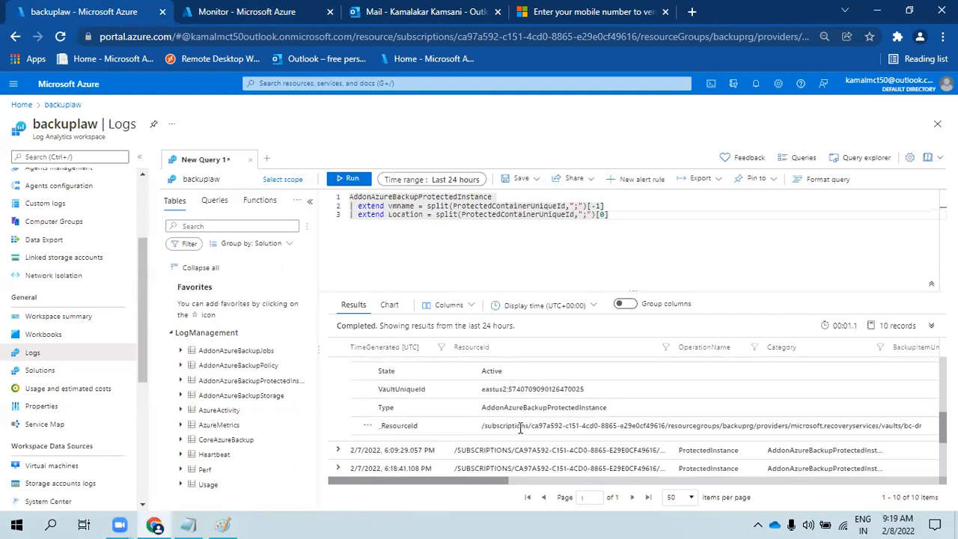
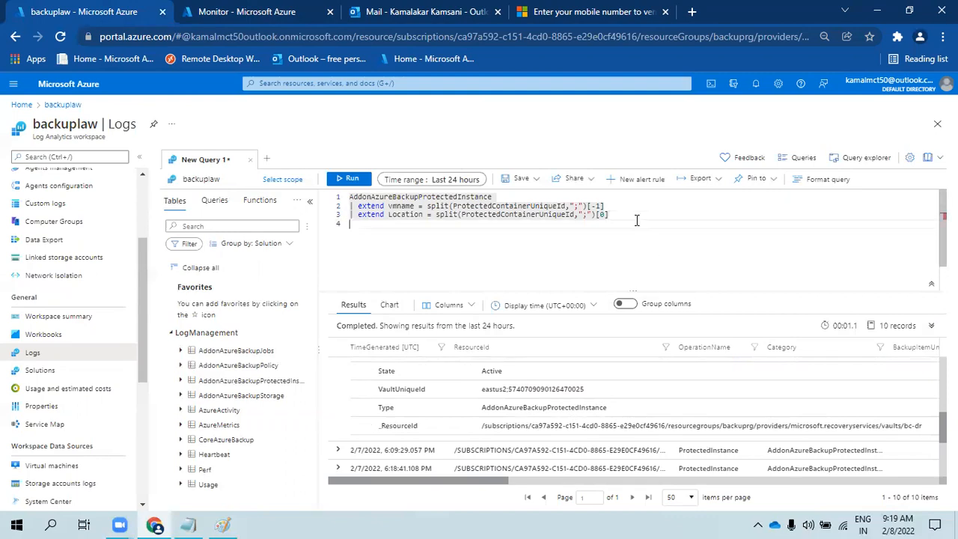
- Start line 4 as '| project TimeGenerated, vmname, Location'
type("| project ")
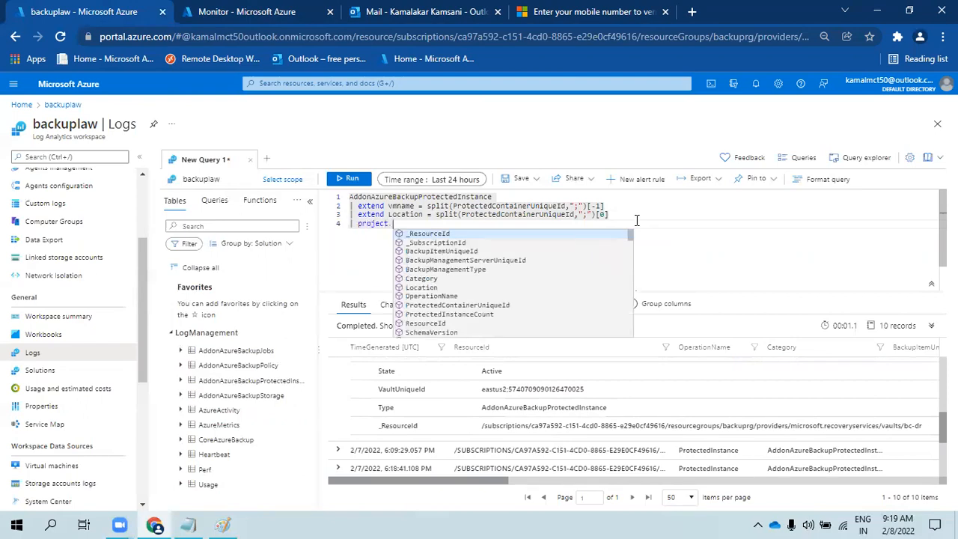
type("tim")
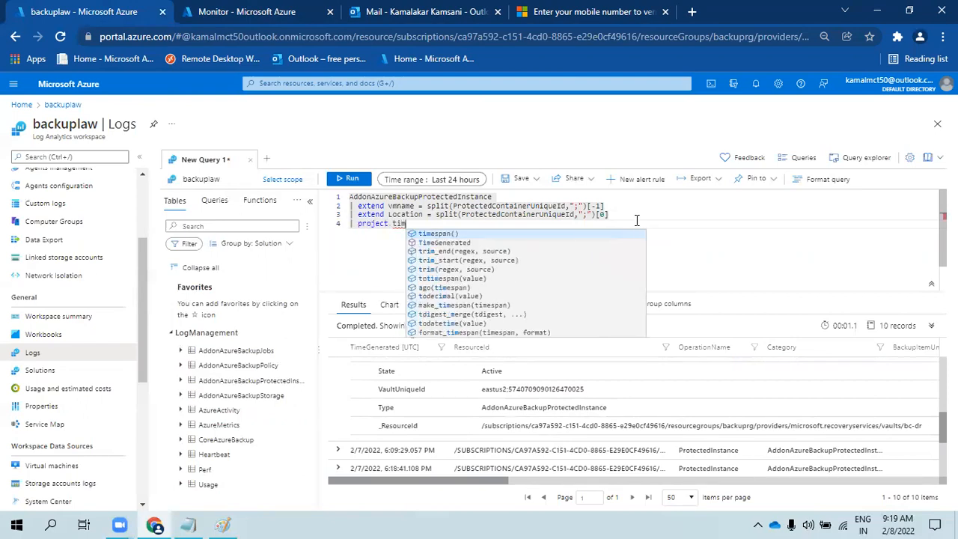
key("Down")
key("Tab")
type(", ")
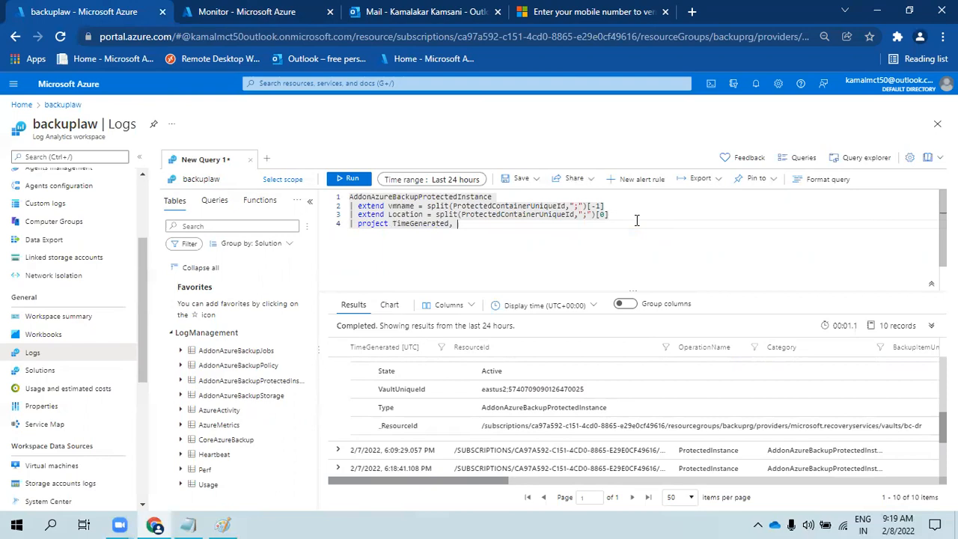
type("vmname, Location")
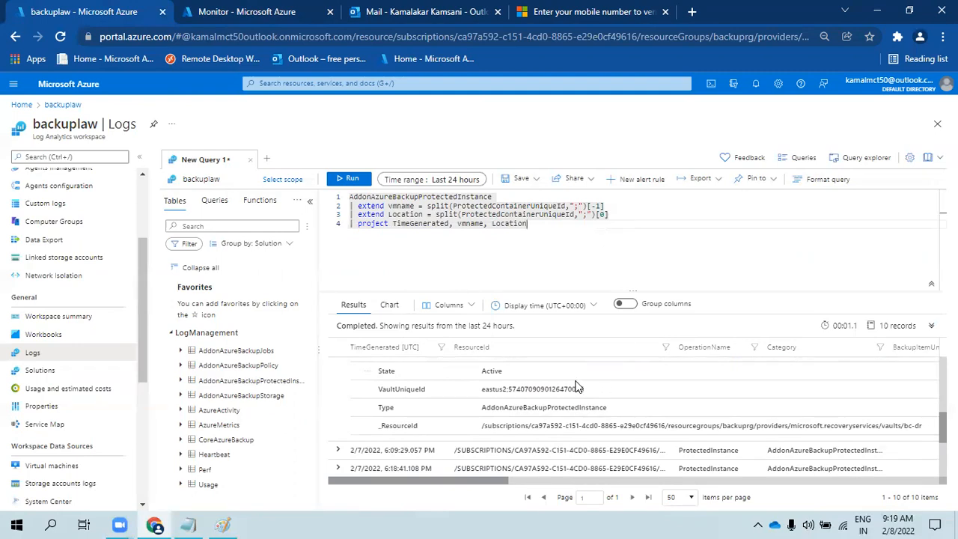
- Add State as the final projected column, then return to the Monitor workbook tab
type(", dt")
type("tat")
key("BackSpace")
key("BackSpace")
key("BackSpace")
type(", stat")
scroll(462, 421, "up", 2)
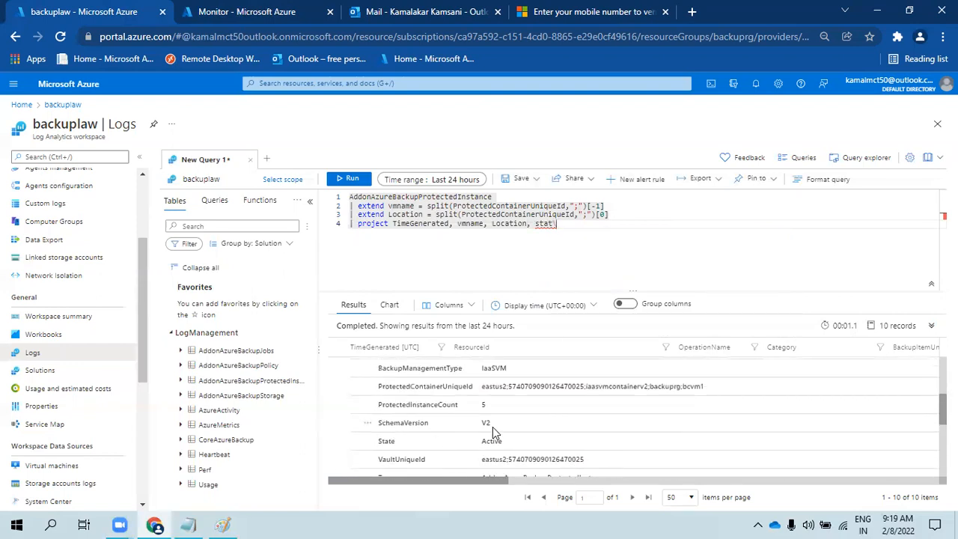
scroll(485, 421, "up", 1)
scroll(485, 421, "up", 1)
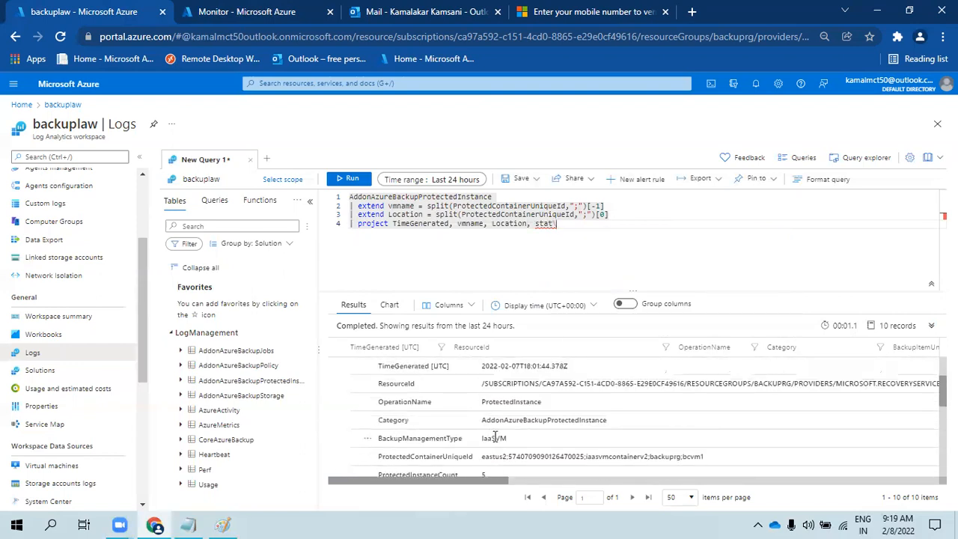
scroll(494, 438, "up", 2)
scroll(494, 434, "down", 2)
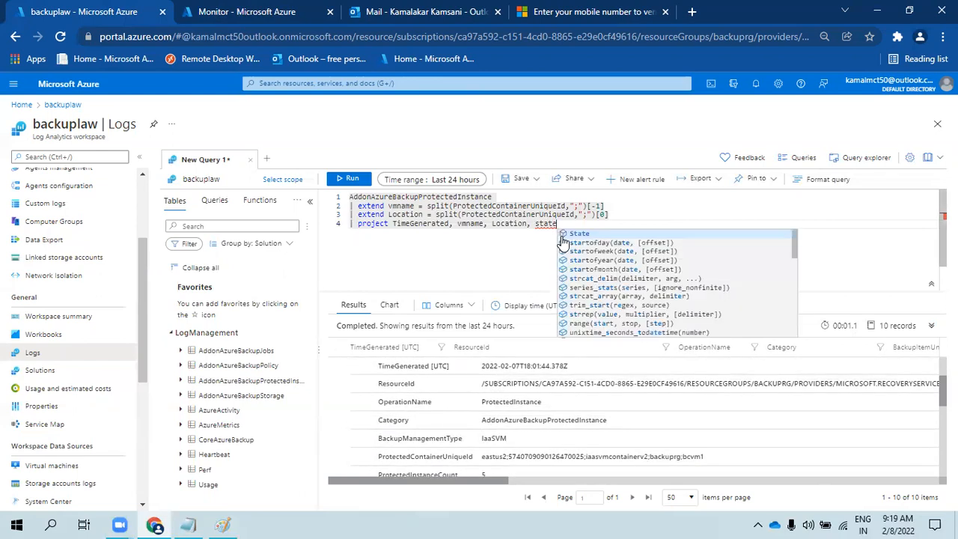
left_click(615, 234)
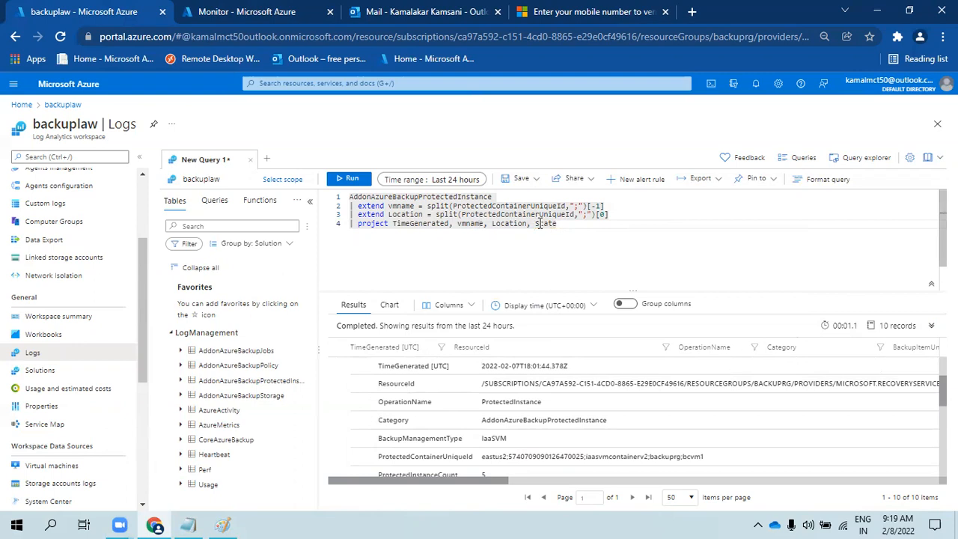
left_click(180, 15)
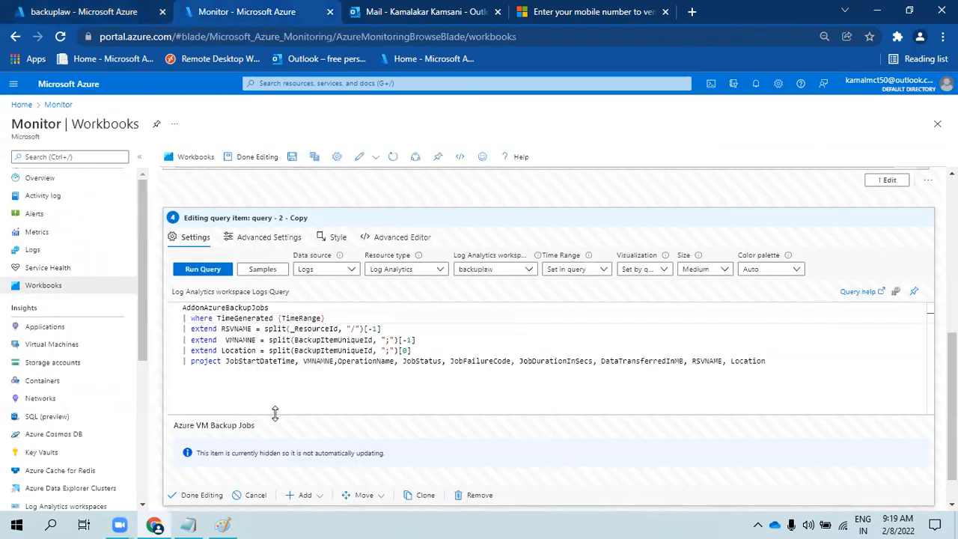
- Replace the old query with the ProtectedInstance query, keep the time range filter, and run it
left_click_drag(779, 360, 166, 334)
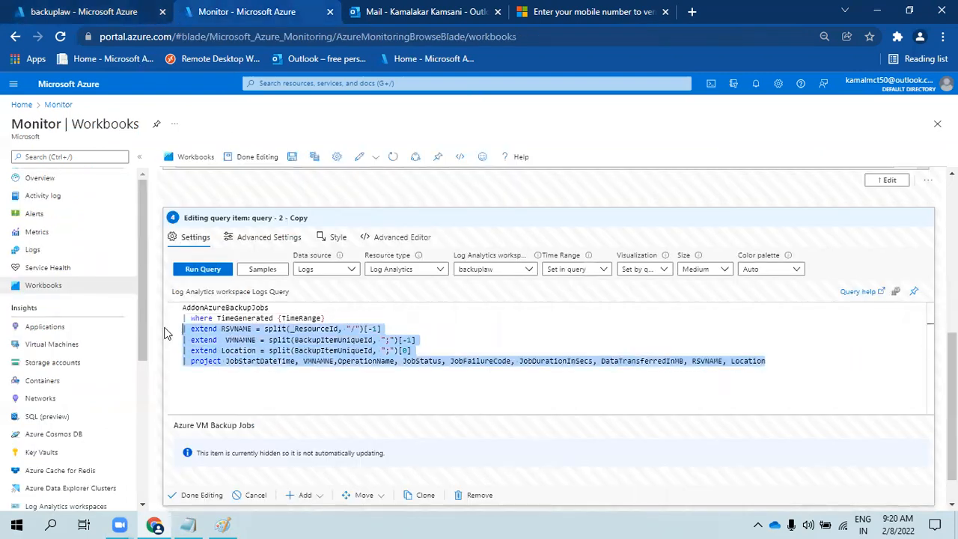
key("ctrl+v")
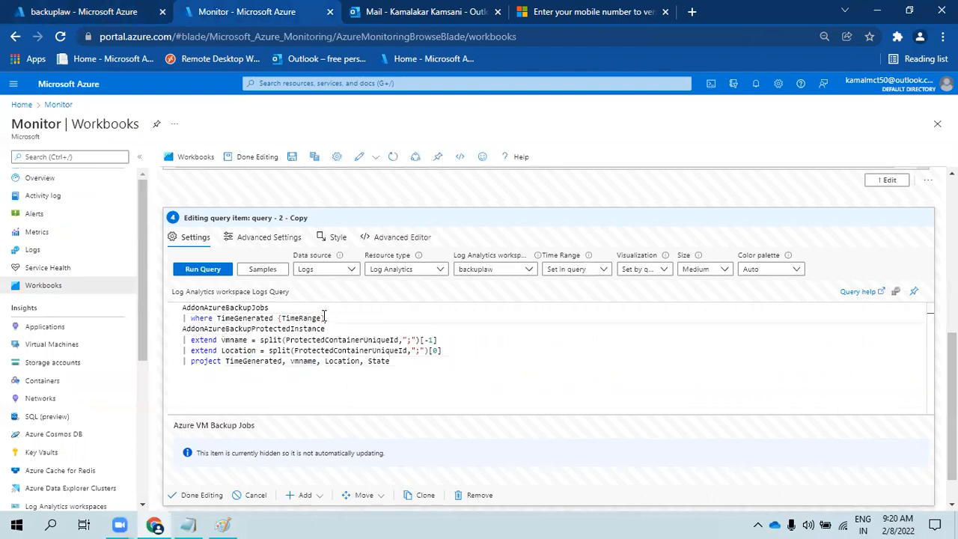
left_click_drag(327, 318, 180, 318)
key("ctrl+c")
key("BackSpace")
left_click(345, 329)
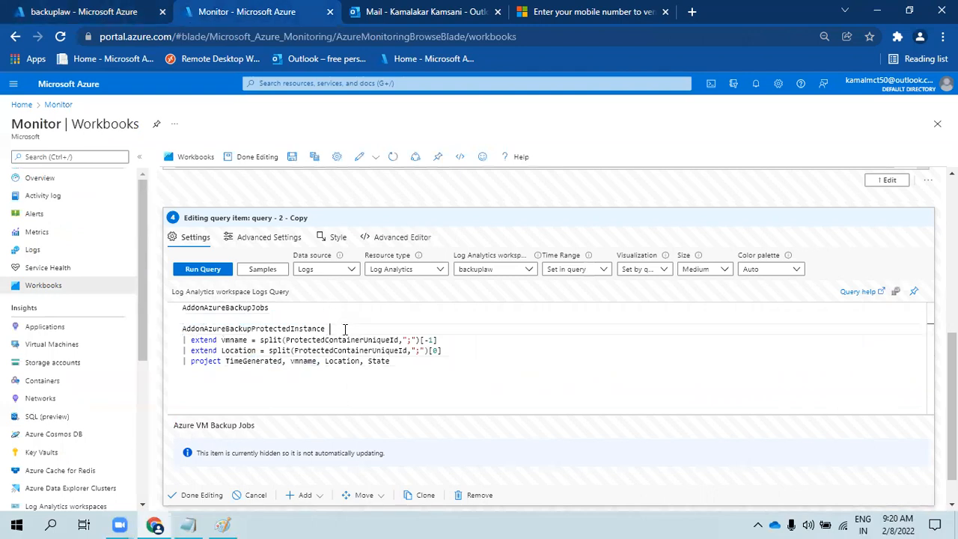
key("Return")
key("ctrl+v")
left_click_drag(323, 308, 172, 299)
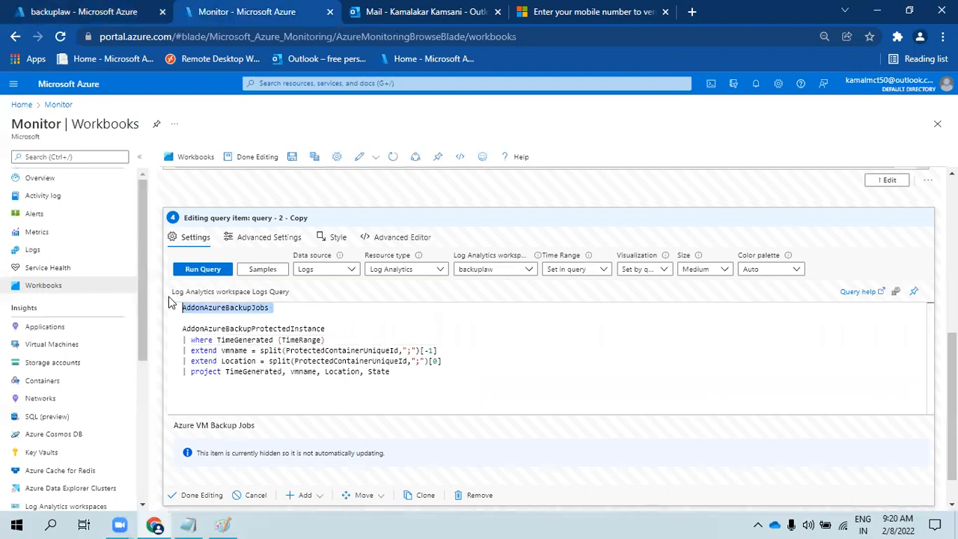
key("Delete")
key("Delete")
key("Delete")
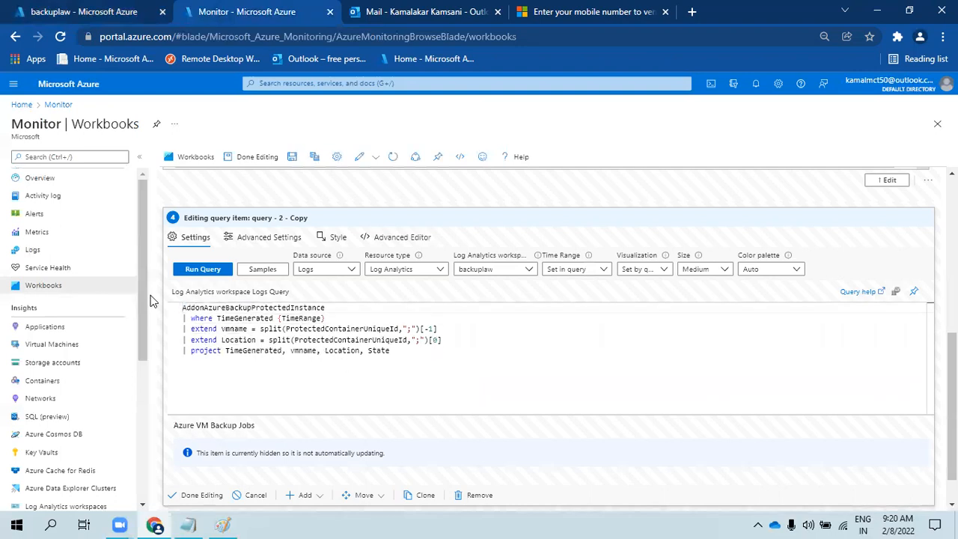
left_click(199, 271)
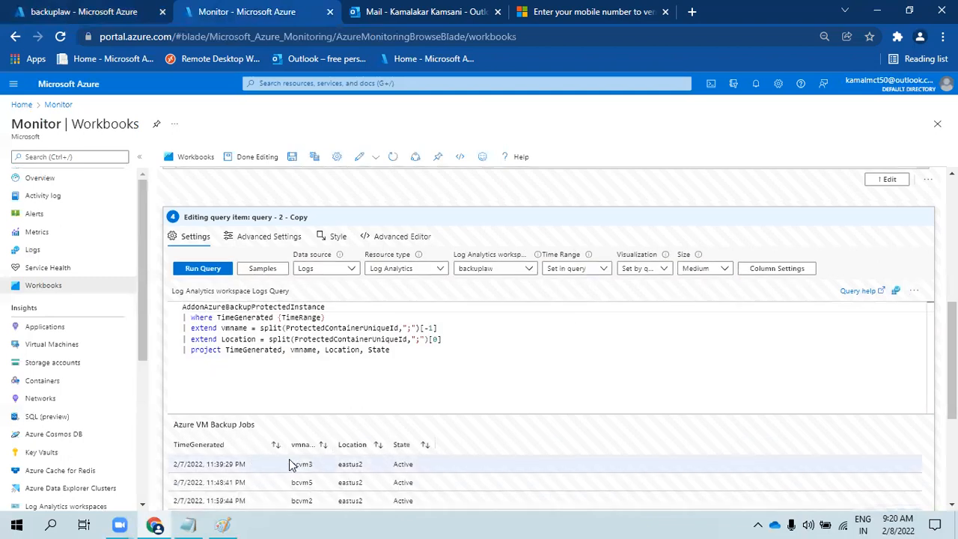
scroll(289, 459, "down", 3)
scroll(255, 329, "up", 4)
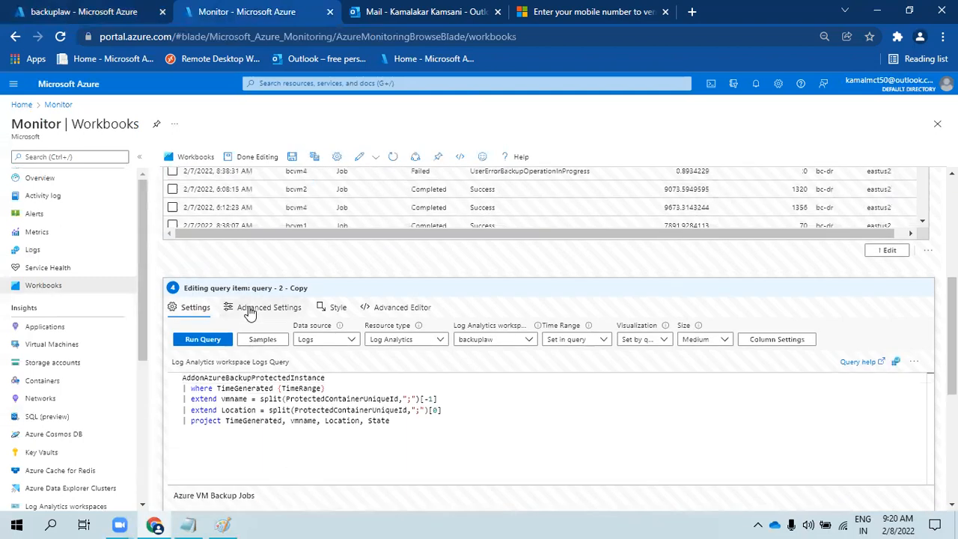
- Make the item visible when tabname equals items and allow multiple row selection
left_click(250, 313)
left_click(255, 381)
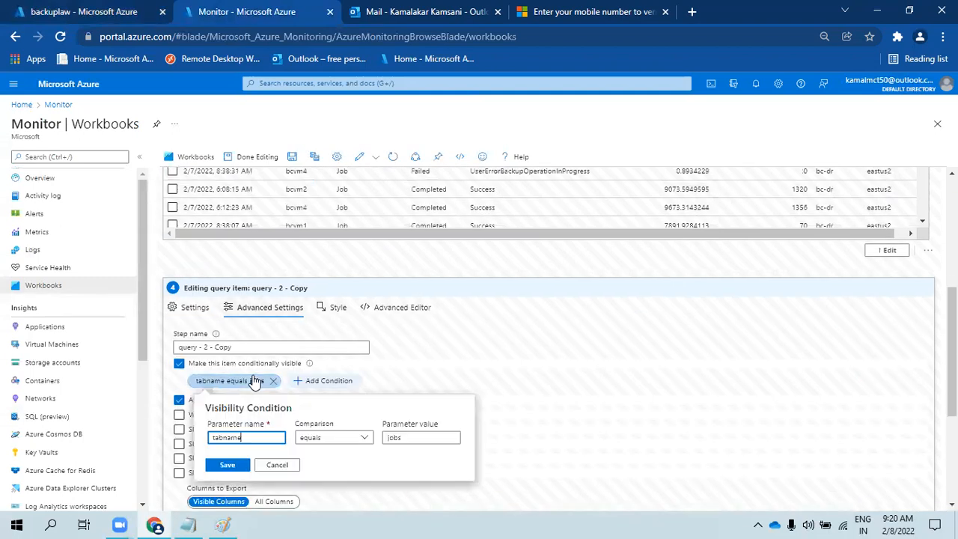
double_click(394, 438)
type("tems")
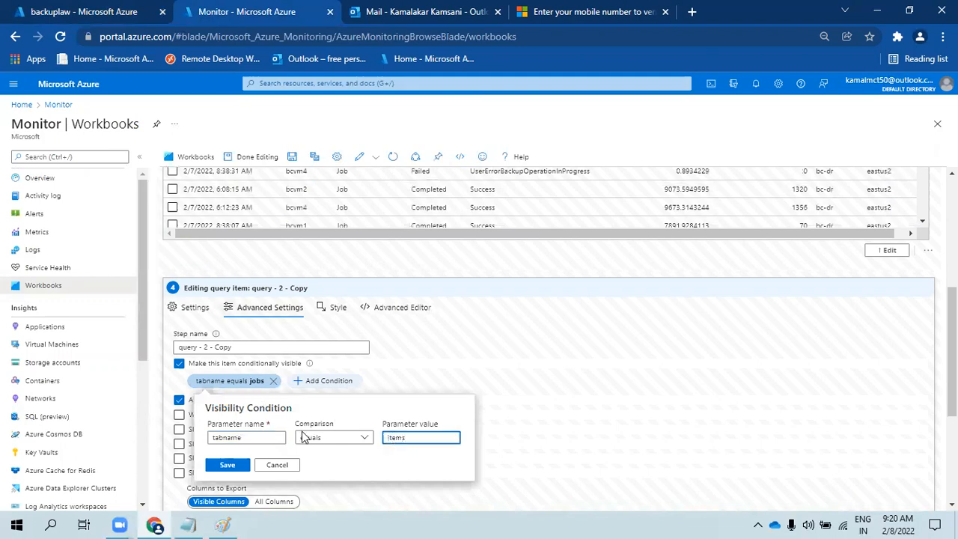
left_click(227, 465)
left_click(213, 416)
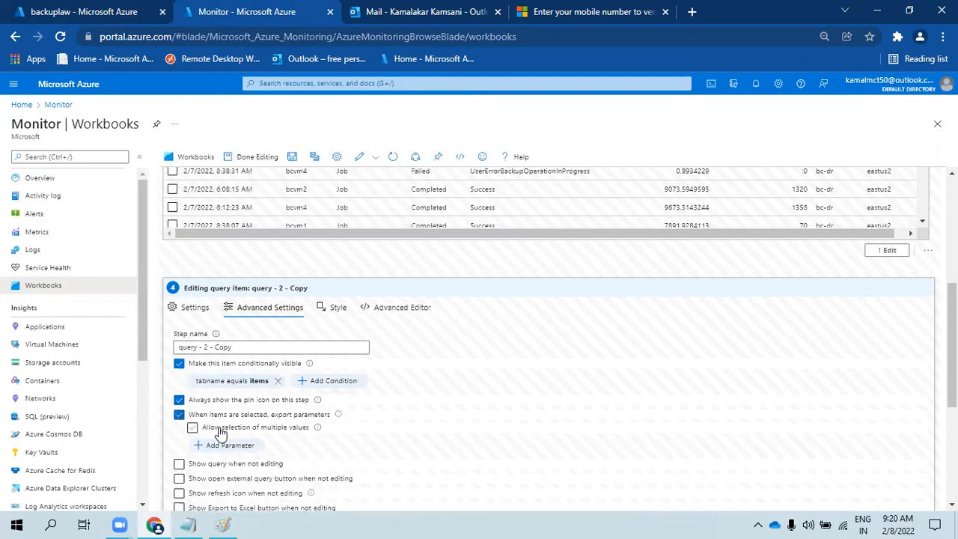
- Retitle the chart 'Azure VM Backup Items' and rerun the query
scroll(224, 434, "down", 3)
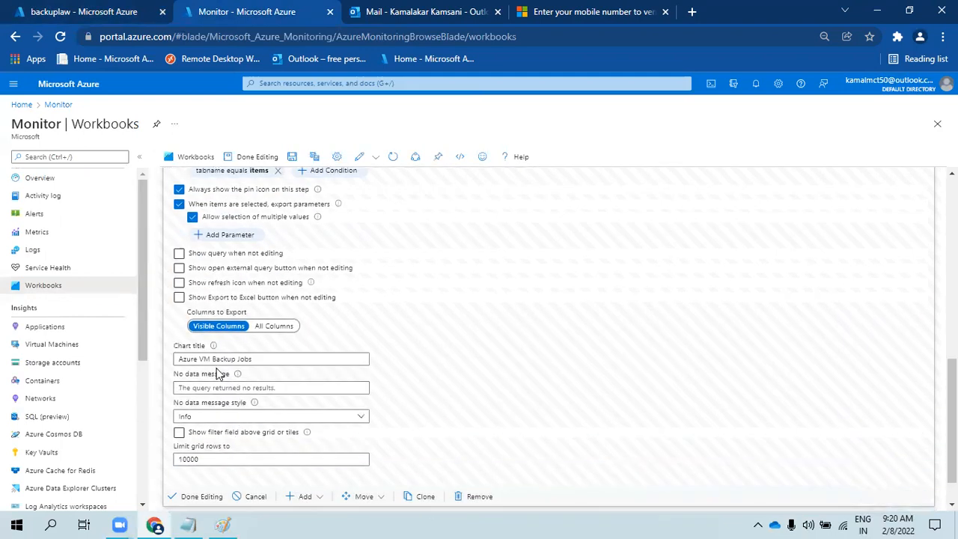
left_click_drag(213, 359, 256, 361)
double_click(244, 360)
key("BackSpace")
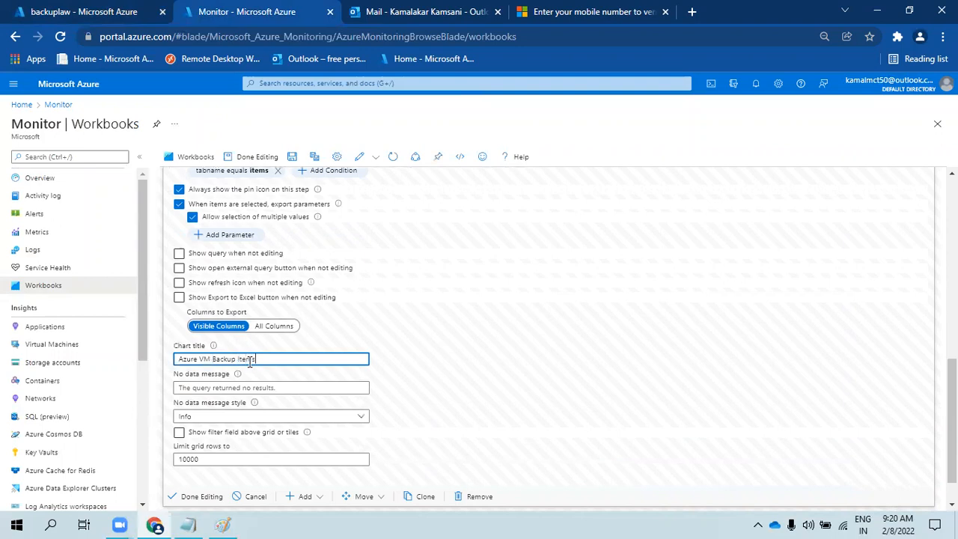
type("Items")
scroll(267, 367, "up", 3)
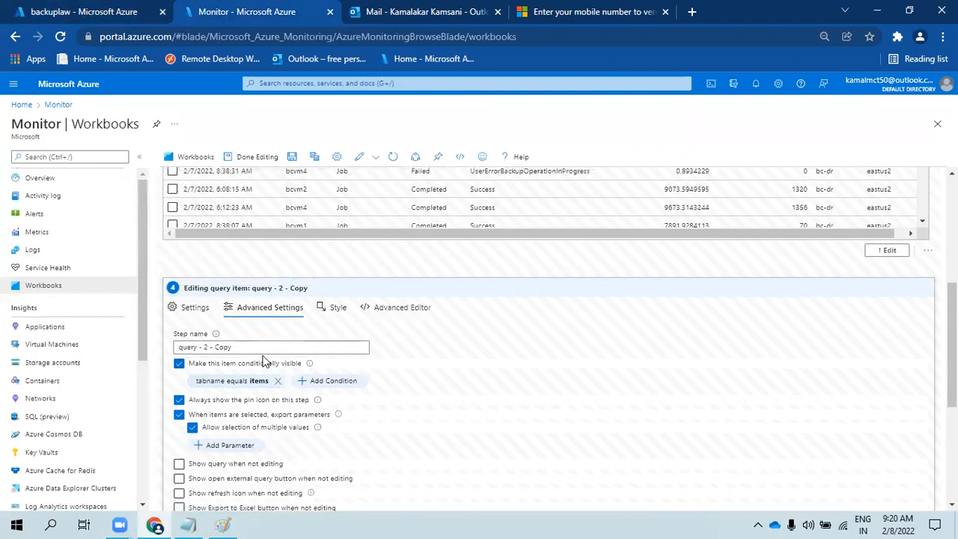
left_click(187, 307)
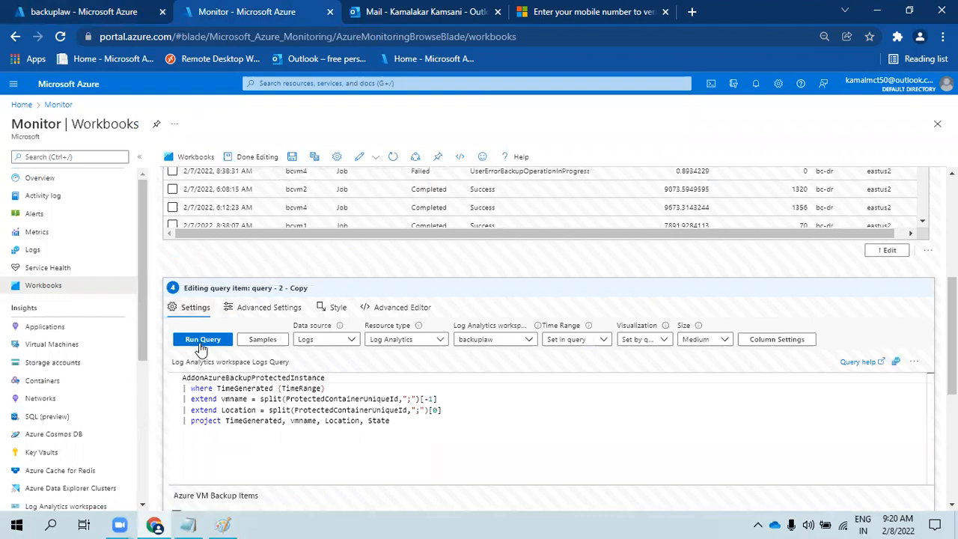
left_click(202, 341)
scroll(201, 349, "down", 3)
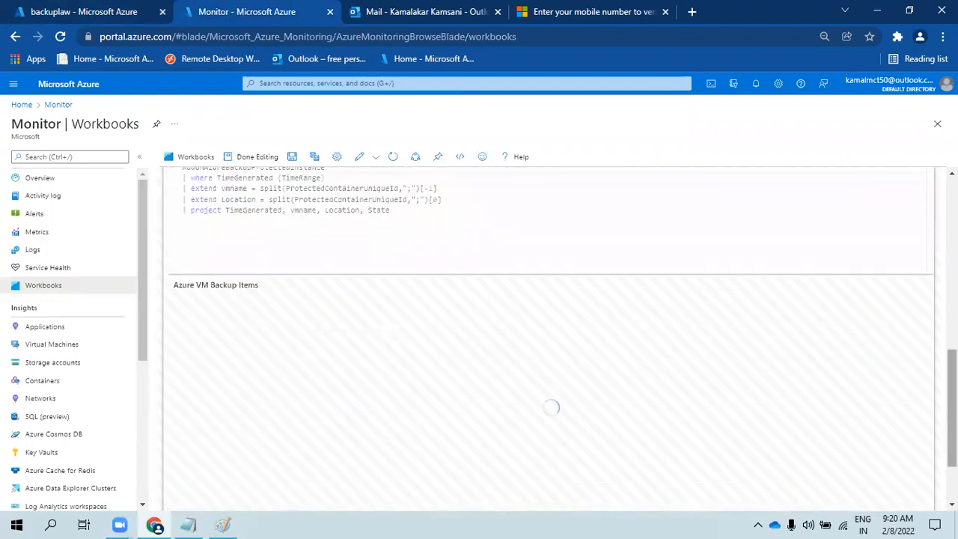
scroll(262, 374, "down", 2)
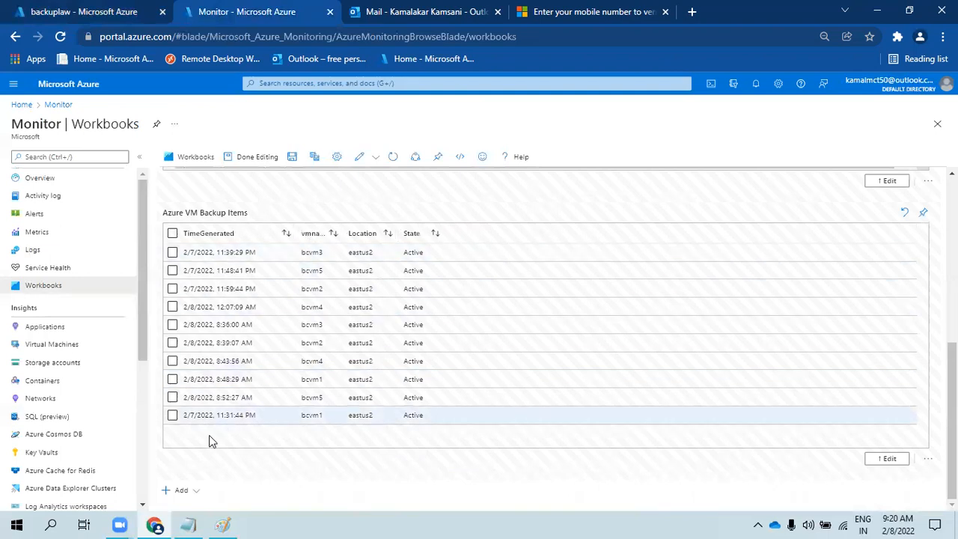
scroll(208, 436, "up", 3)
- Finish editing and check the Backup Jobs, Backup Items, CPU, Memory and Uptime tabs
left_click(254, 157)
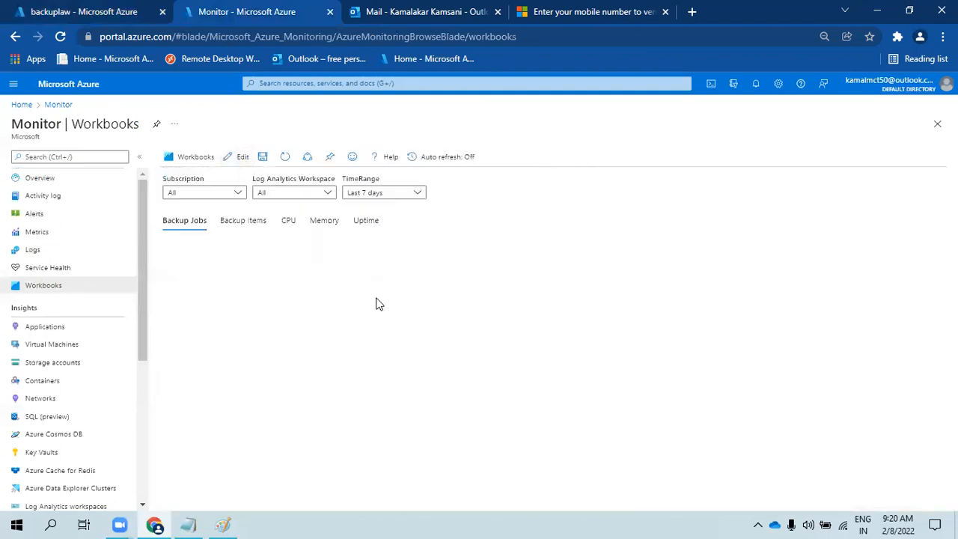
left_click(245, 223)
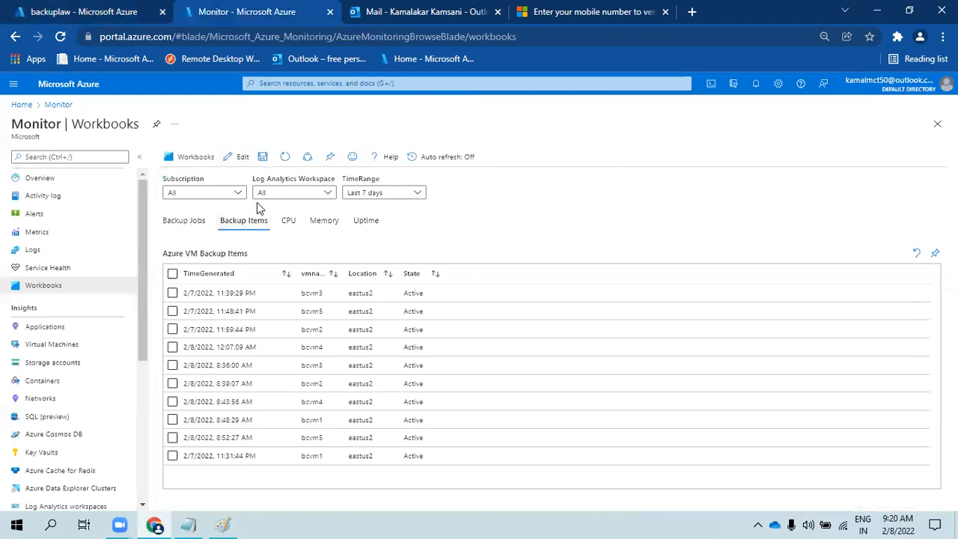
left_click(184, 225)
left_click(248, 223)
left_click(287, 225)
left_click(321, 223)
left_click(364, 225)
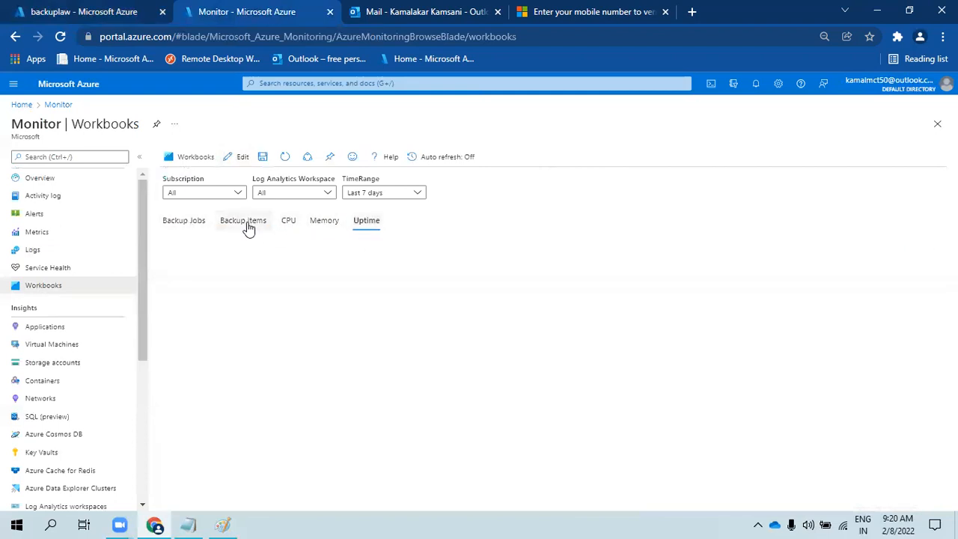
left_click(245, 224)
- Save the workbook with the title 'Azure Mon'
left_click(263, 156)
triple_click(221, 202)
type("Azure Mon")
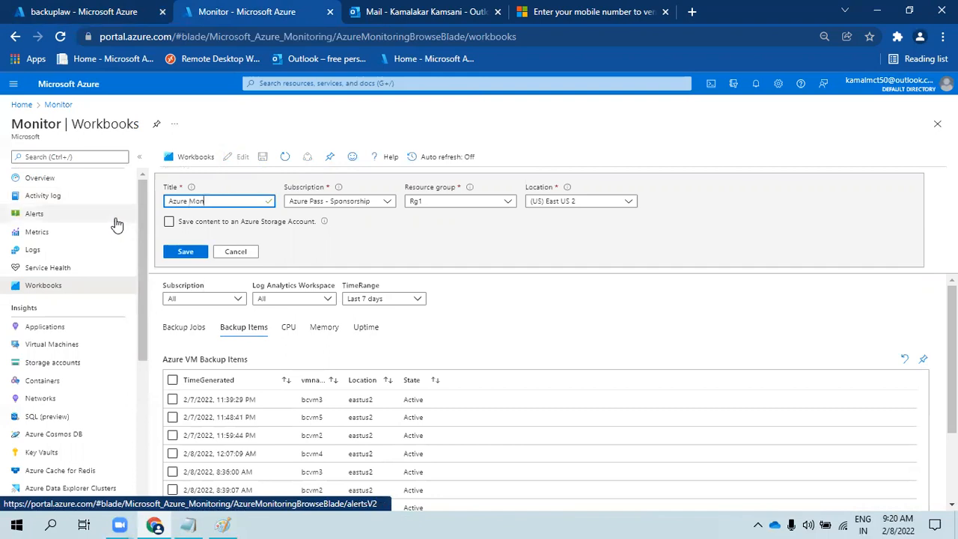
left_click(186, 252)
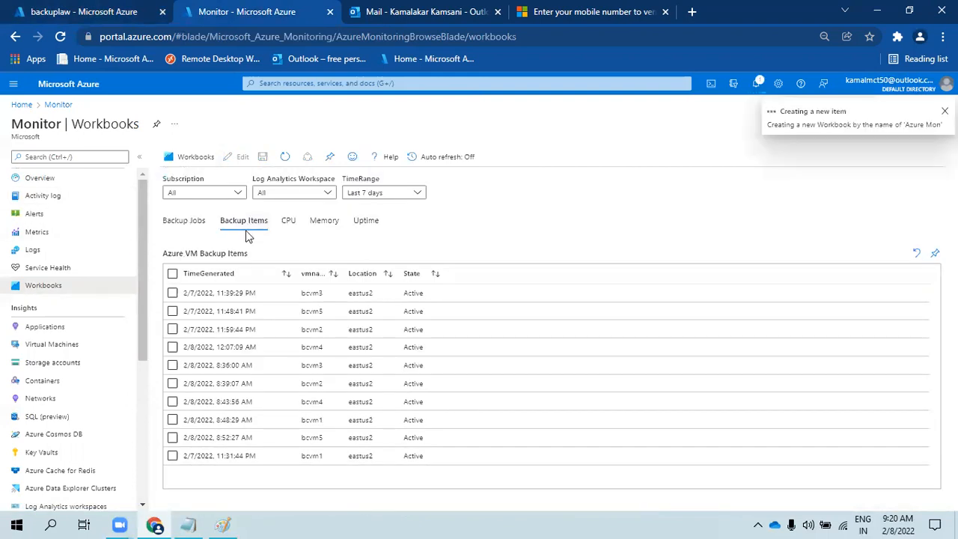
- Switch to Backup Jobs and check the notifications for the save confirmation
left_click(183, 221)
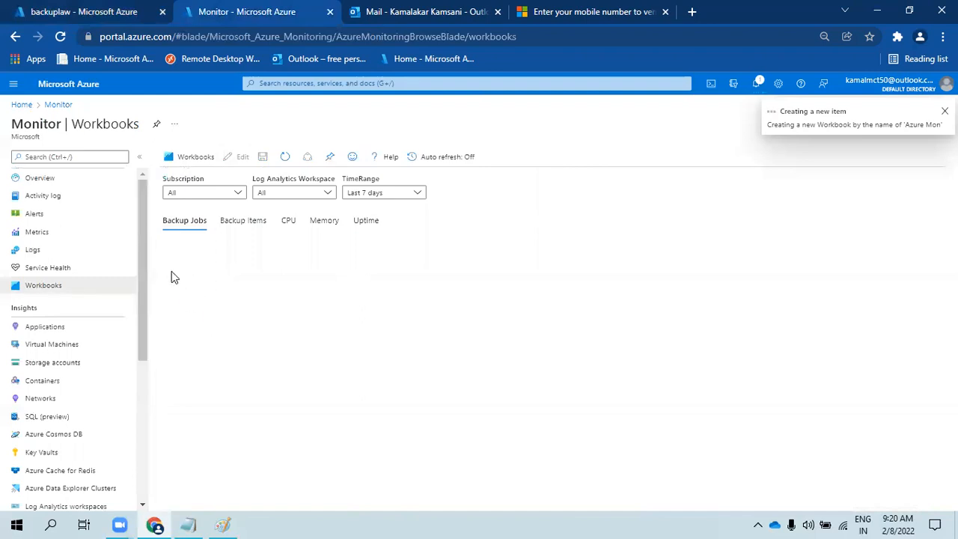
left_click(237, 222)
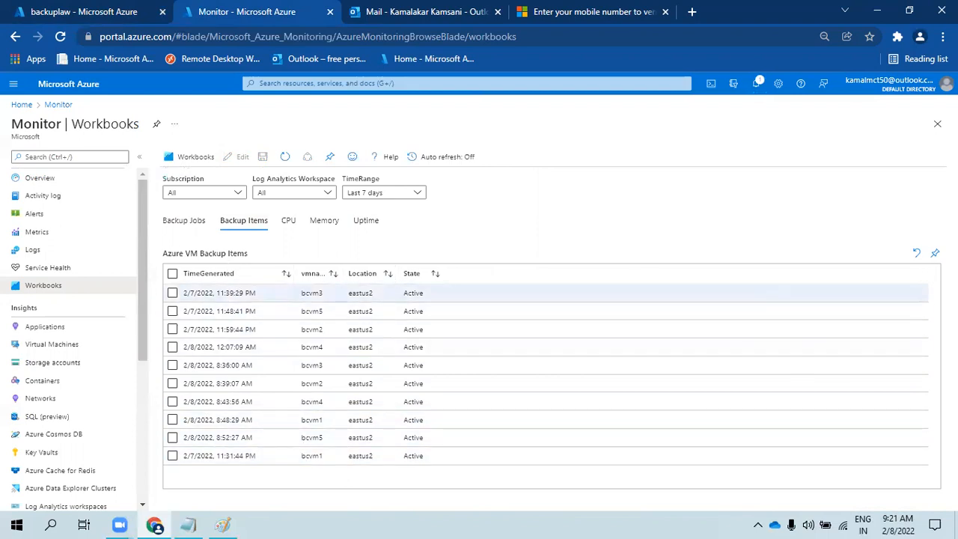
left_click(201, 221)
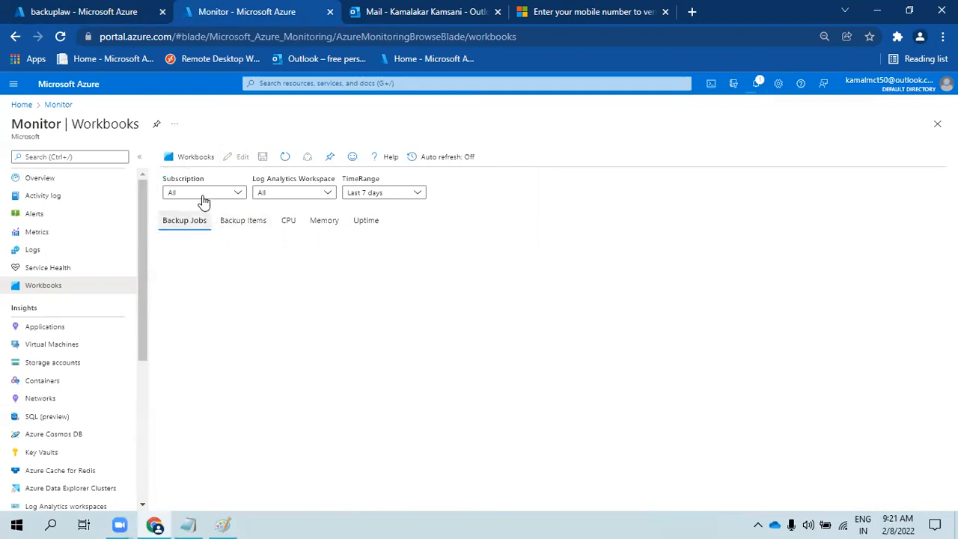
left_click(756, 83)
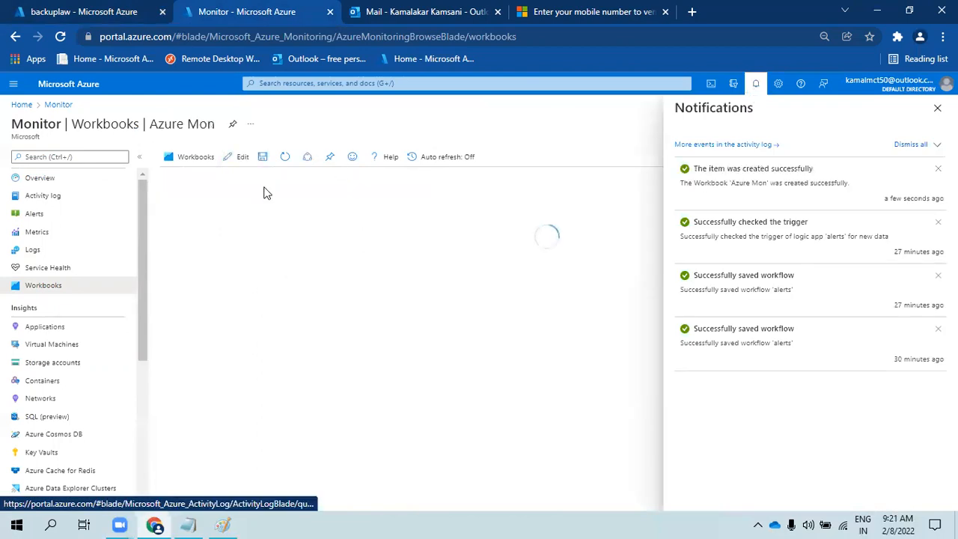
- In edit mode, confirm the Backup Jobs tab link uses the value 'job'
left_click(238, 157)
left_click(938, 107)
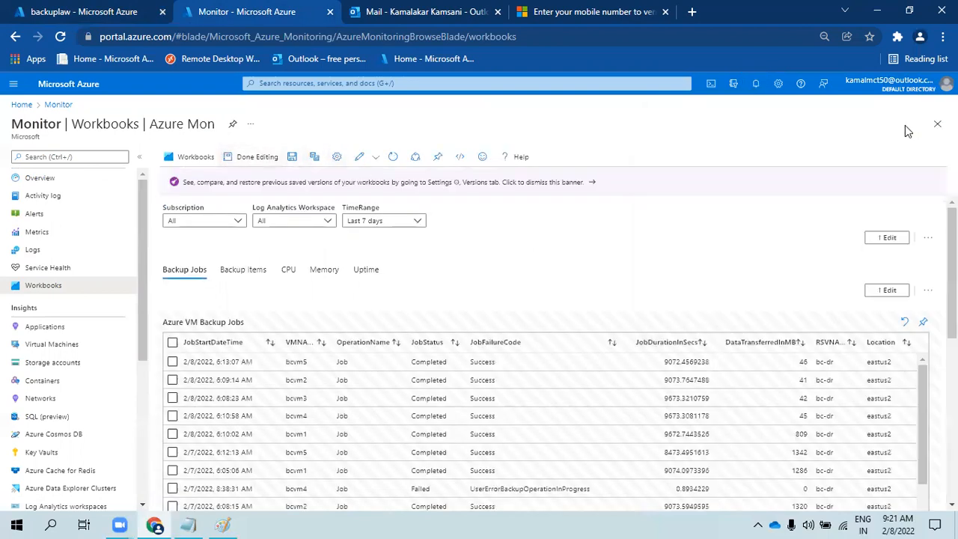
scroll(928, 292, "down", 4)
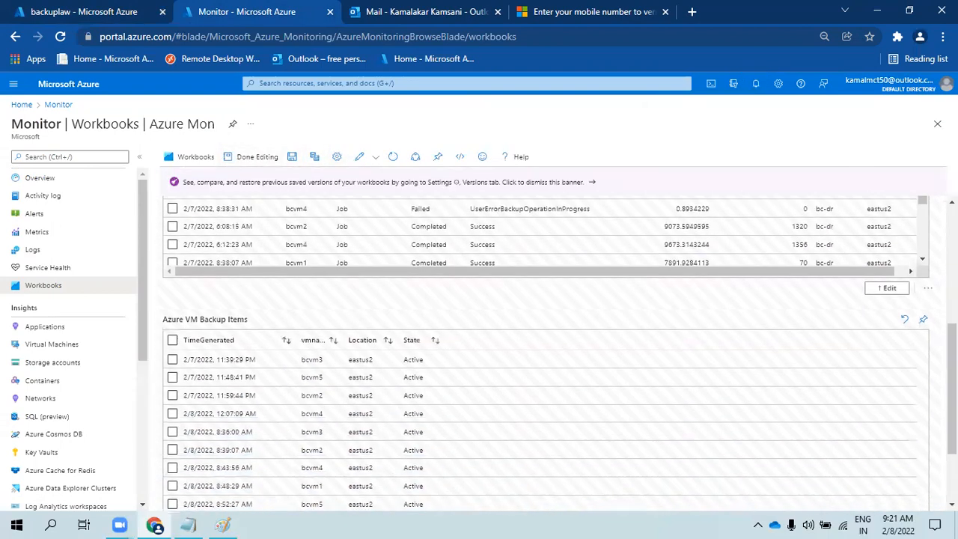
left_click(887, 288)
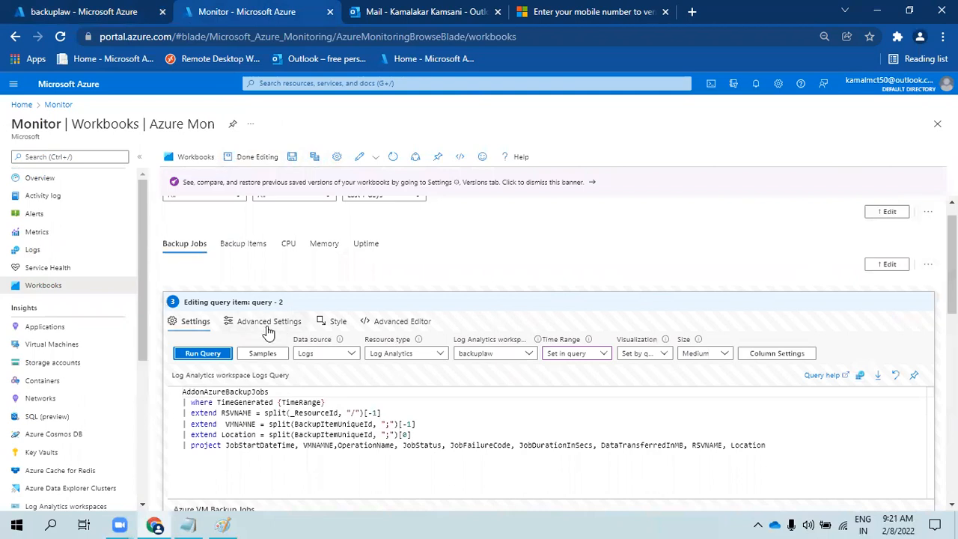
left_click(887, 266)
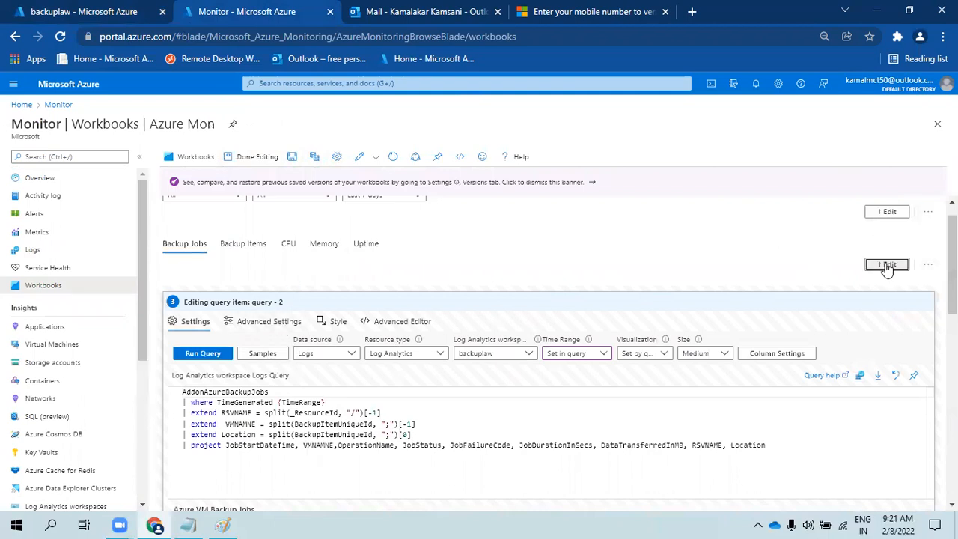
left_click(195, 269)
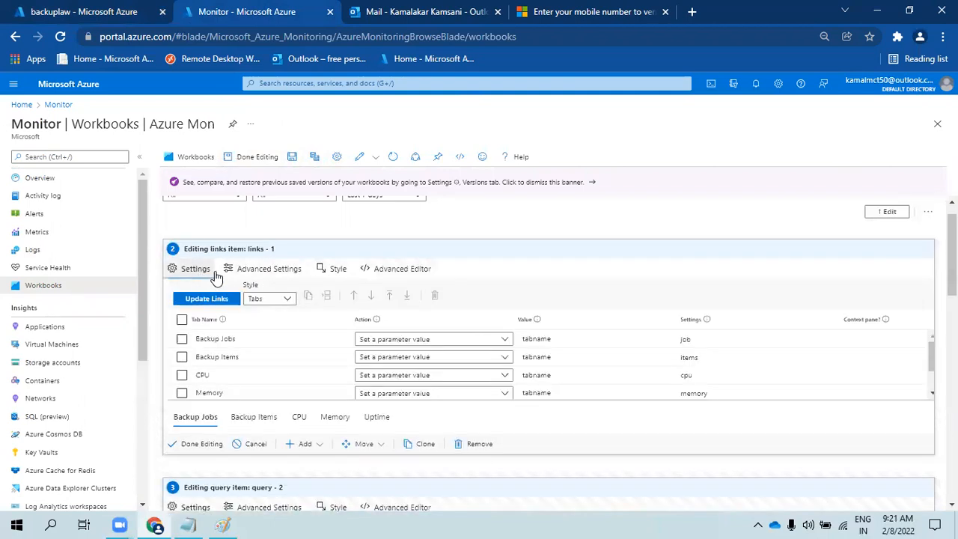
left_click(687, 339)
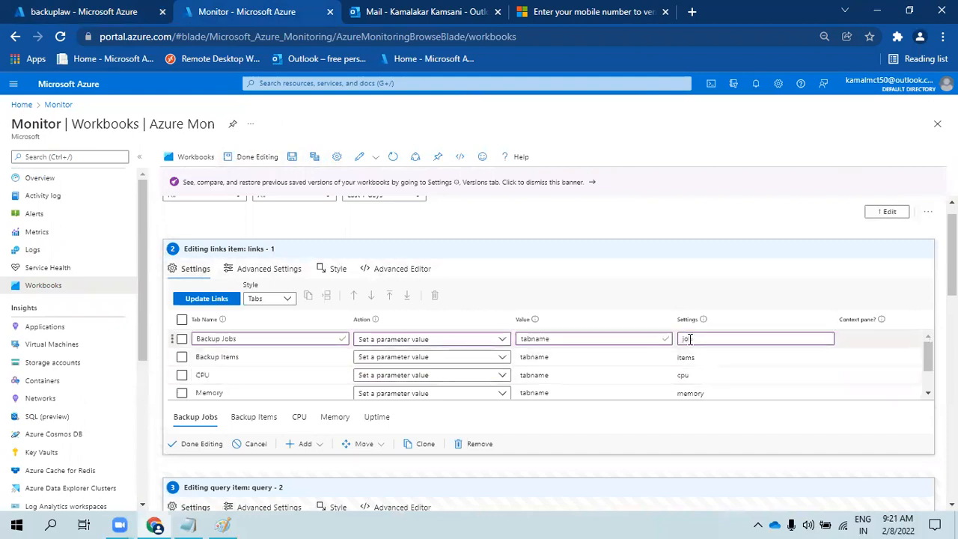
left_click(196, 444)
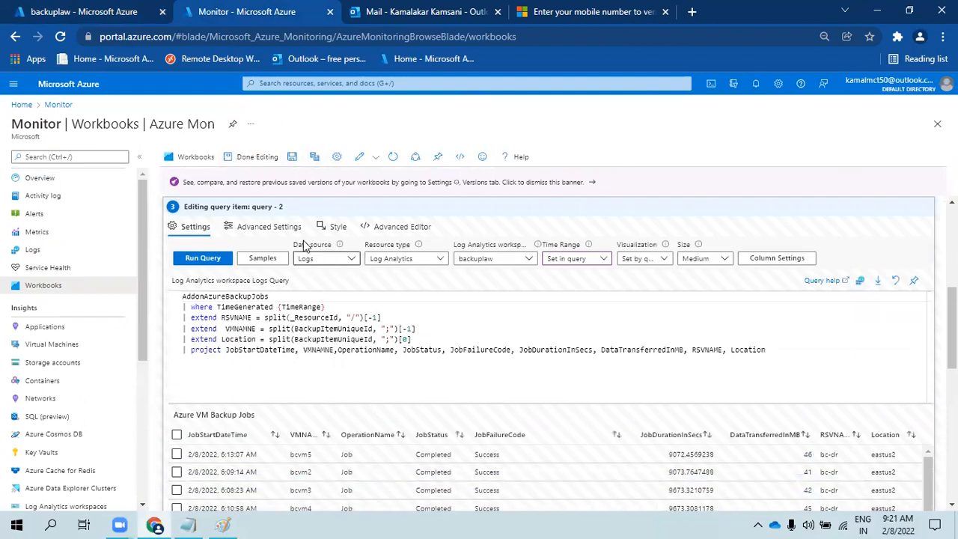
- Change the Backup Jobs query's visibility condition to tabname equals job
left_click(263, 227)
left_click(254, 300)
left_click(414, 357)
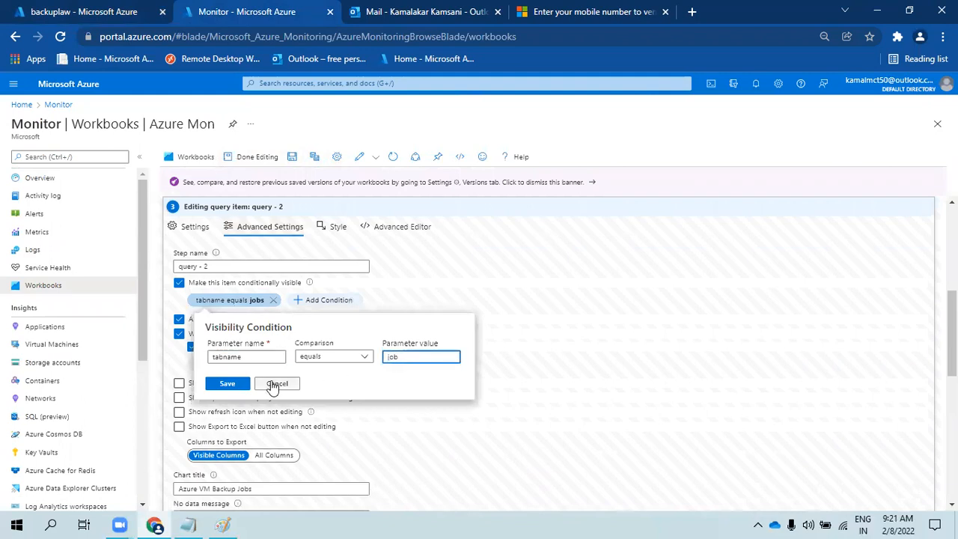
left_click(226, 384)
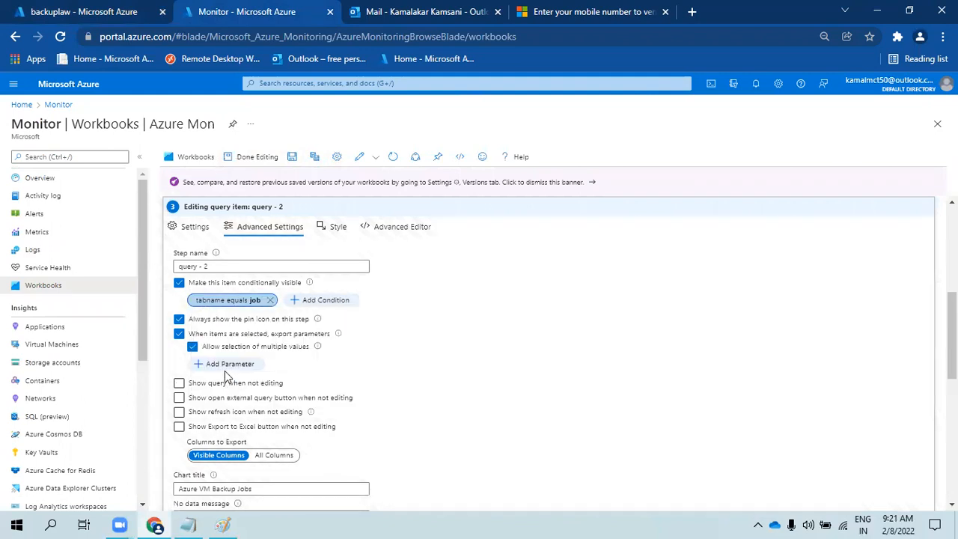
- Give the Backup Jobs query a 50% custom width and rerun it
left_click(375, 227)
left_click(337, 226)
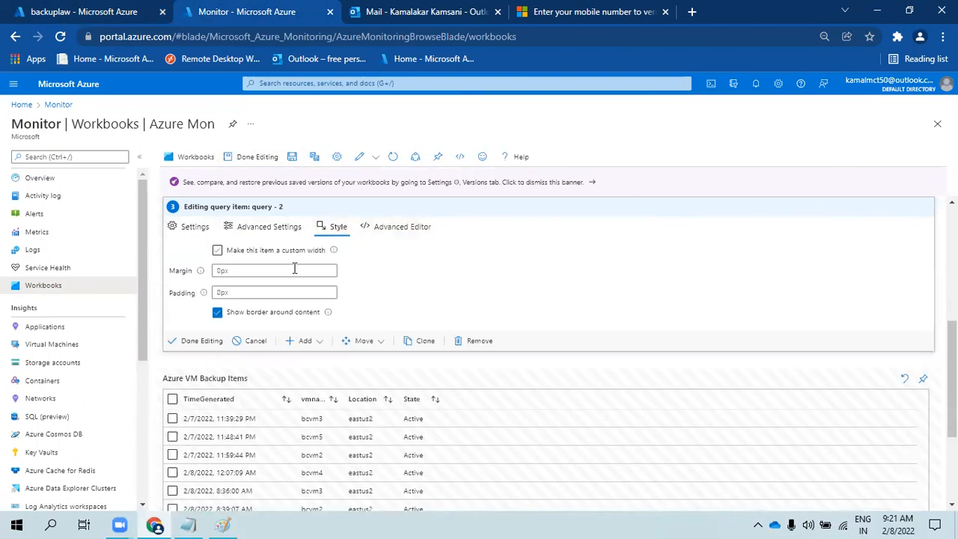
left_click(218, 253)
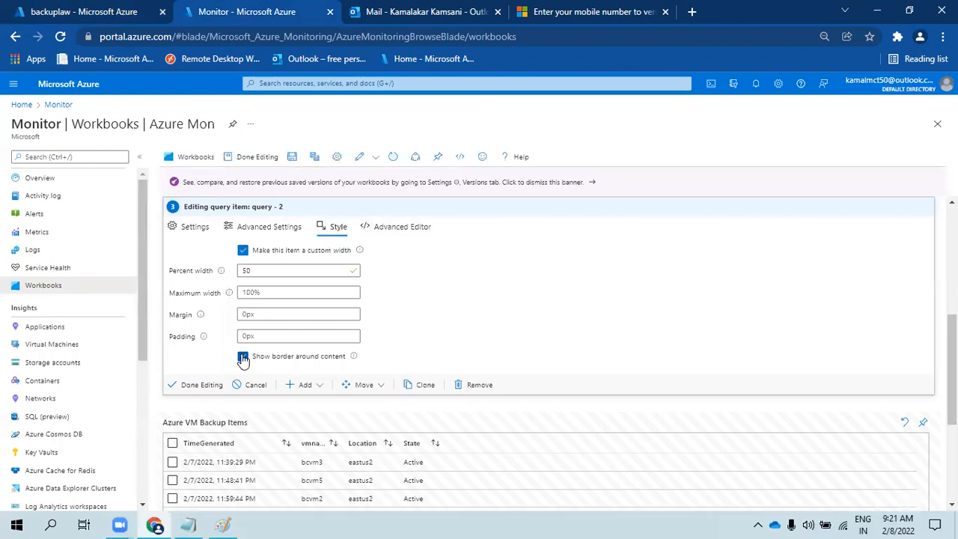
left_click(233, 227)
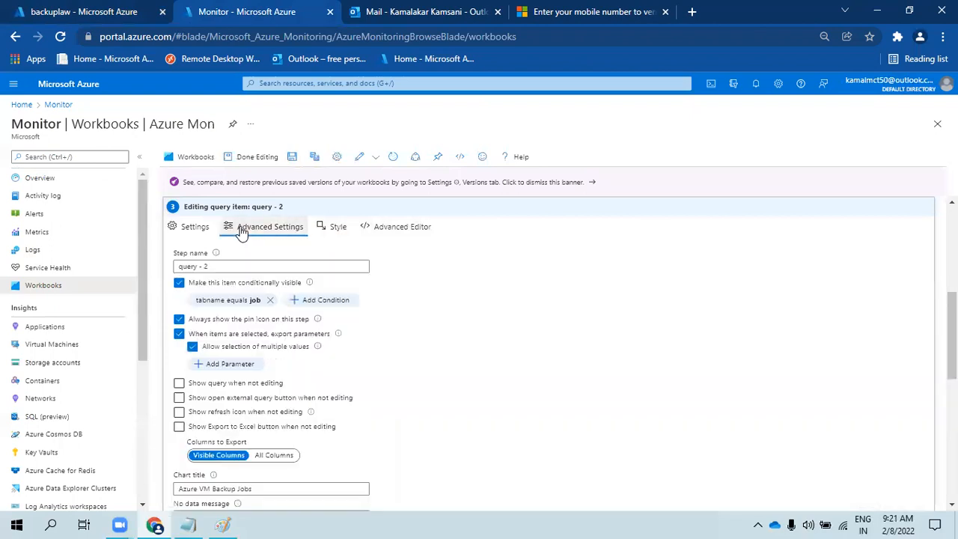
left_click(195, 228)
left_click(199, 259)
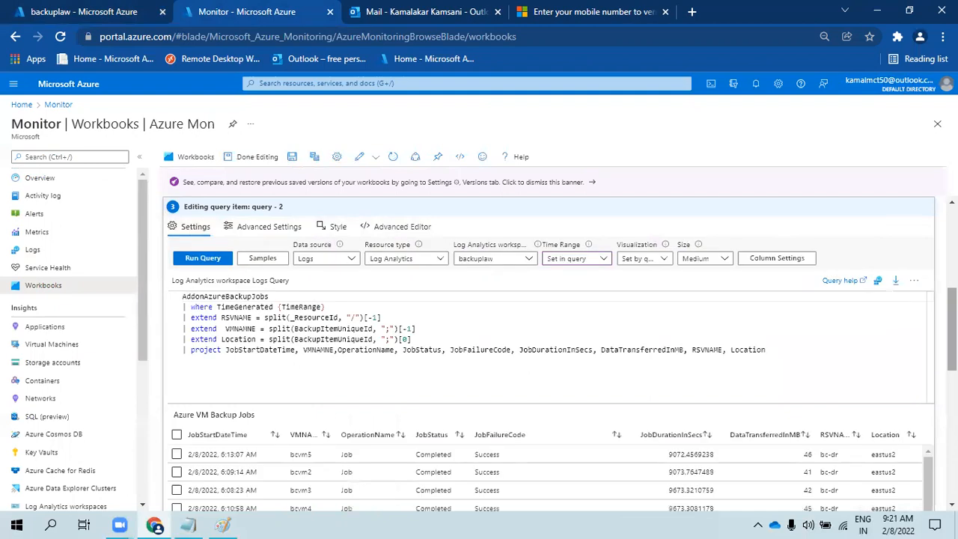
scroll(779, 386, "down", 10)
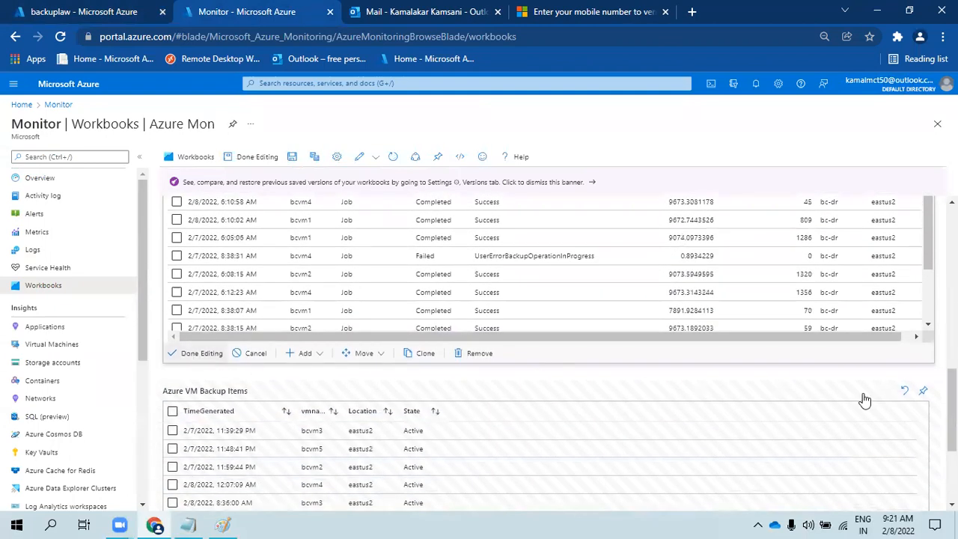
scroll(863, 400, "down", 3)
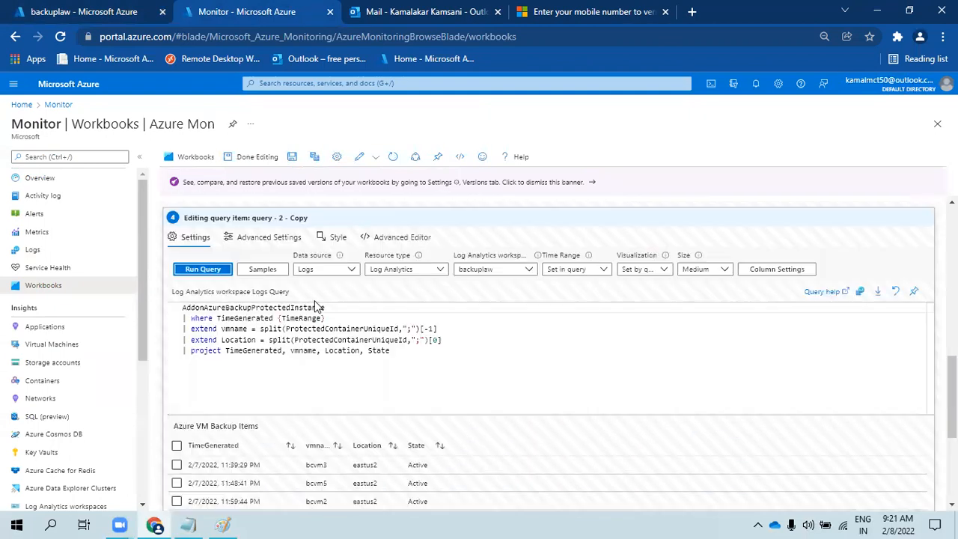
- Give the Backup Items query a 50% custom width and rerun it
left_click(373, 238)
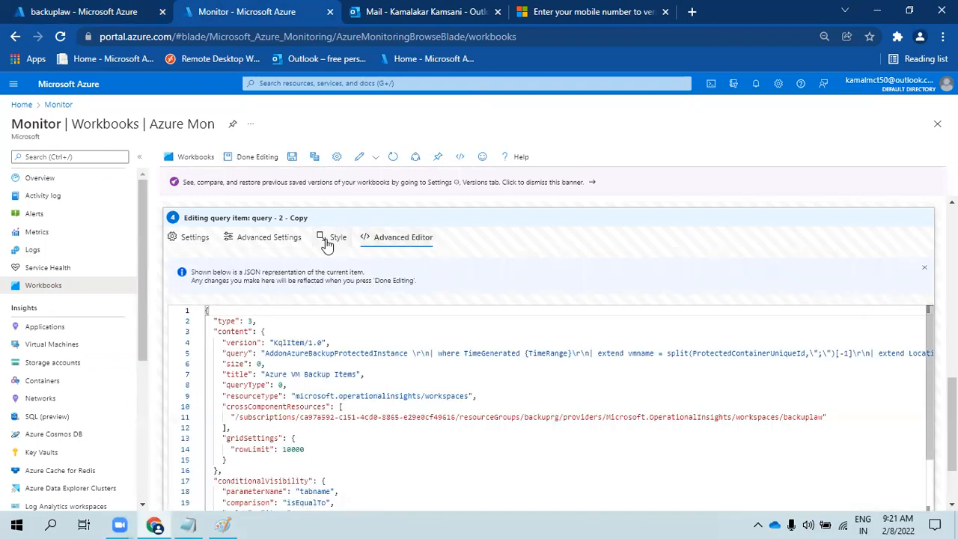
left_click(329, 238)
left_click(216, 346)
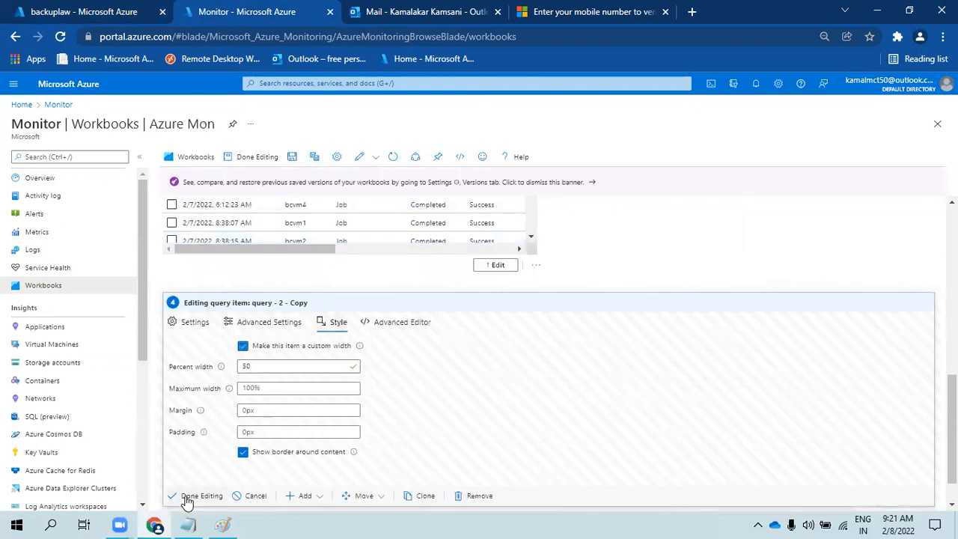
left_click(190, 322)
left_click(201, 354)
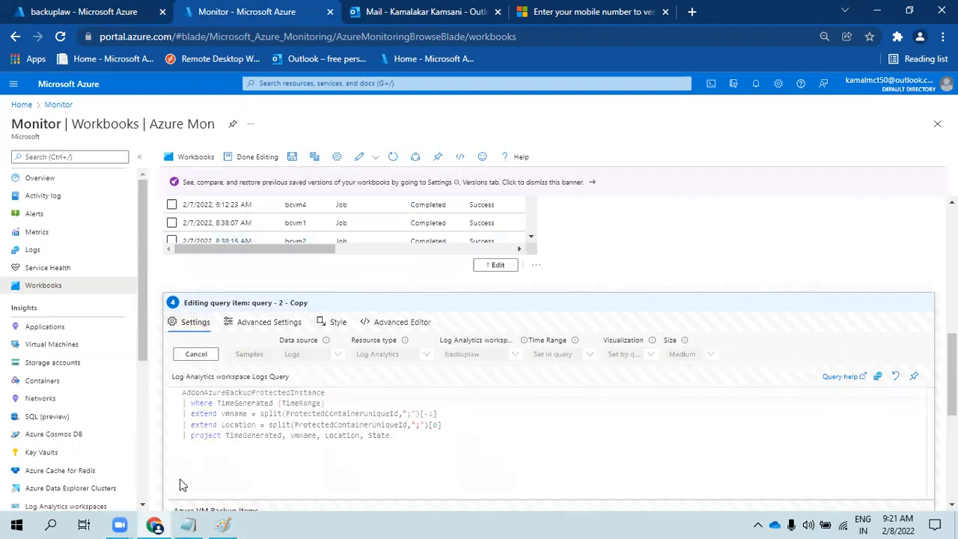
scroll(171, 501, "down", 1)
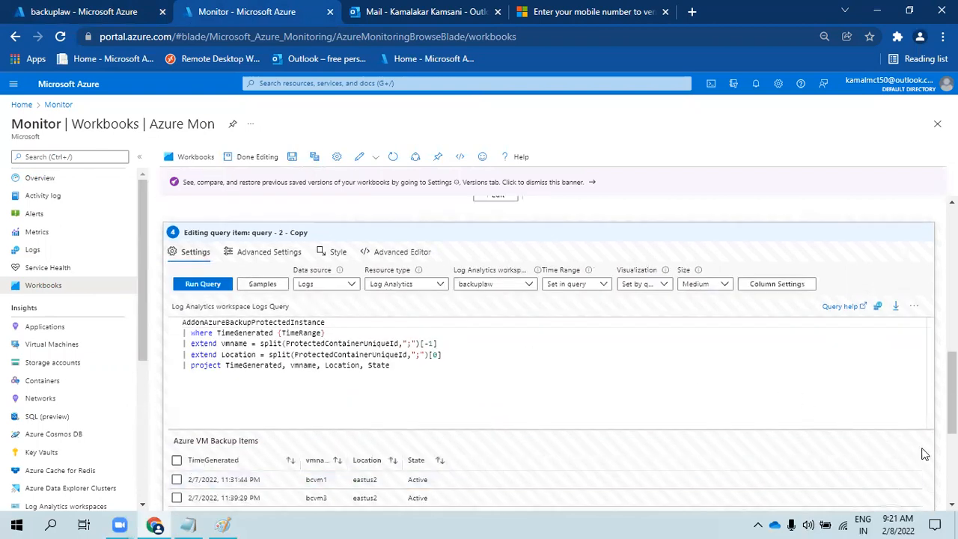
scroll(921, 451, "down", 3)
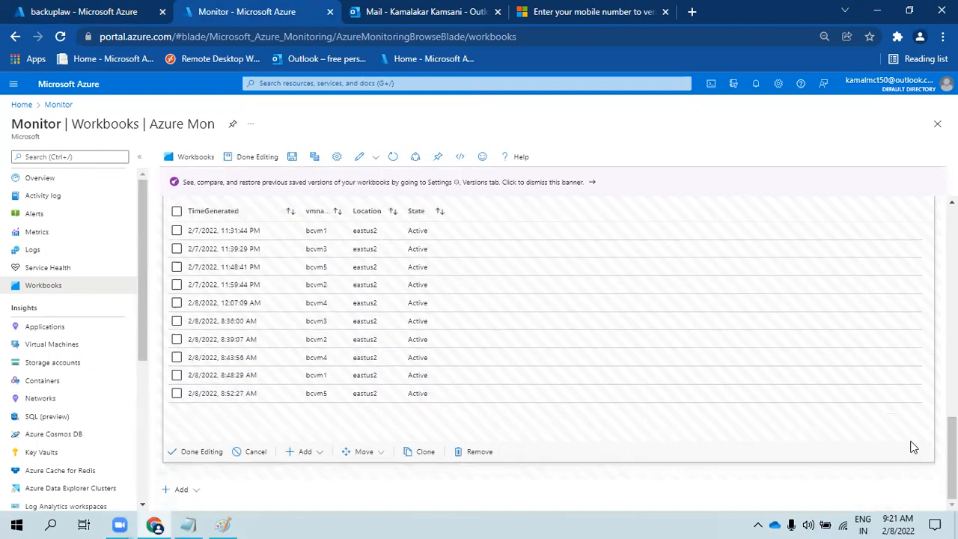
- Finish editing the Backup Items and tab links steps, exit edit mode, and save Azure Mon
left_click(184, 454)
scroll(677, 445, "up", 3)
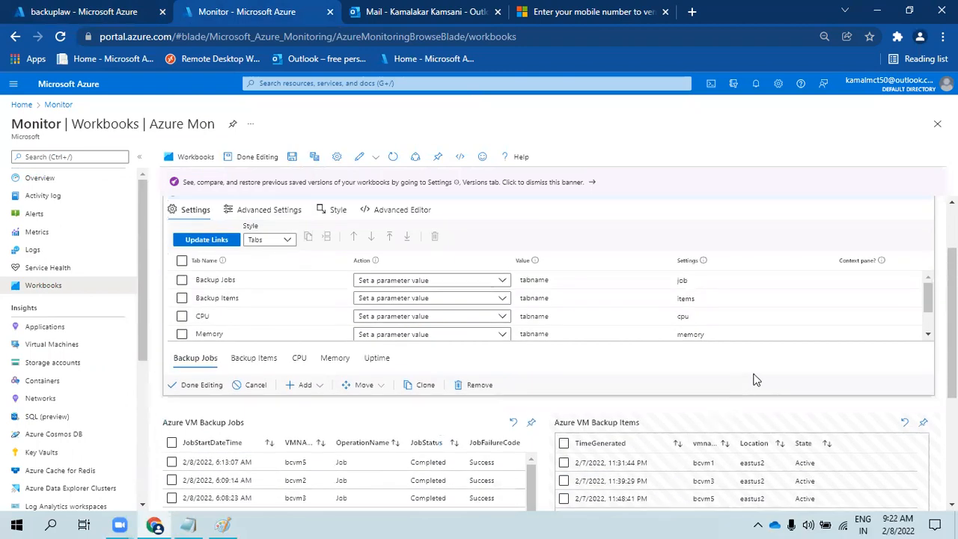
left_click(185, 385)
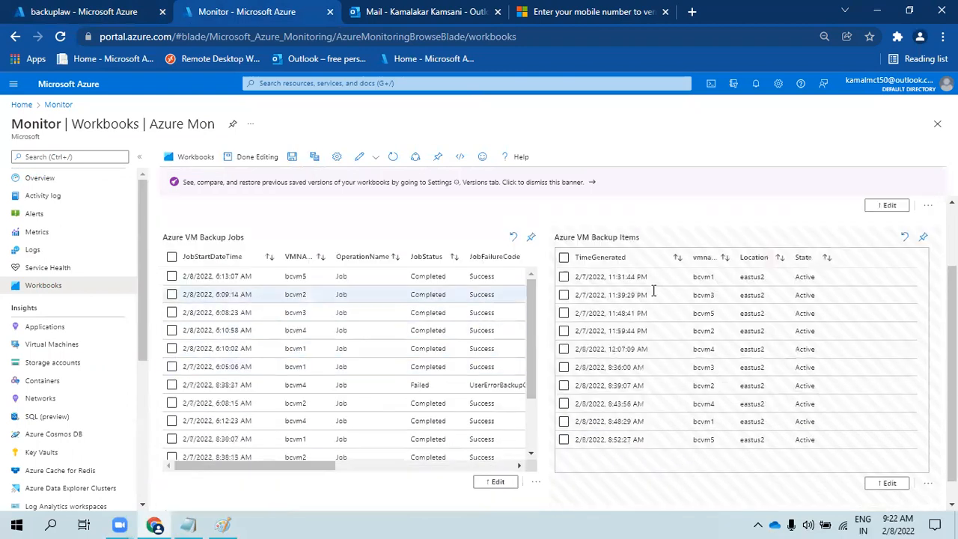
left_click(257, 156)
left_click(262, 157)
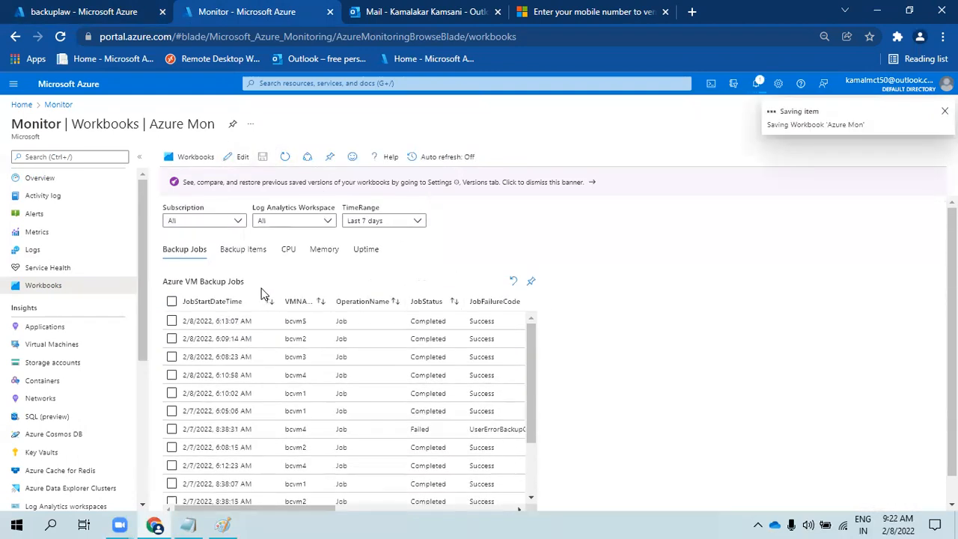
- Try the Last hour time range and compare the Backup Jobs and Backup Items tabs
left_click_drag(294, 482, 200, 481)
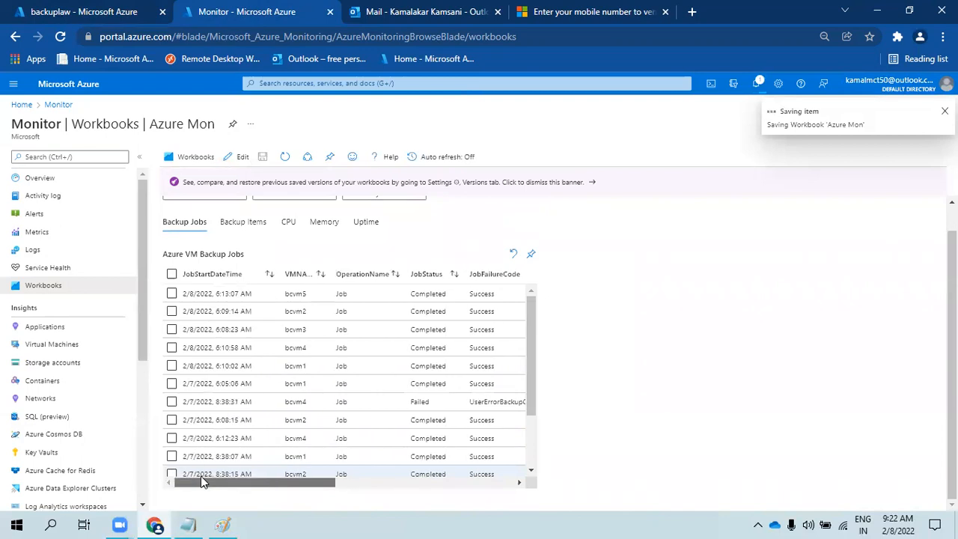
left_click(228, 223)
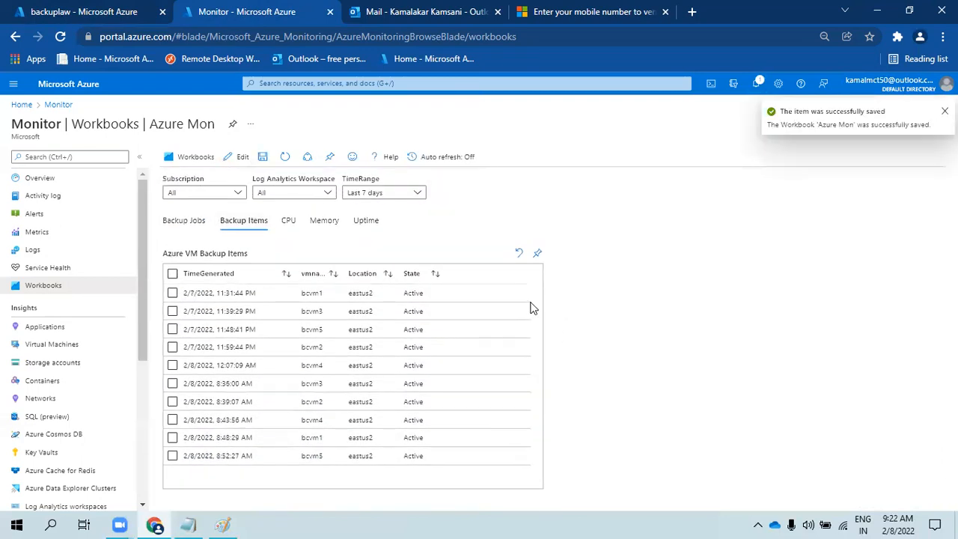
left_click(408, 193)
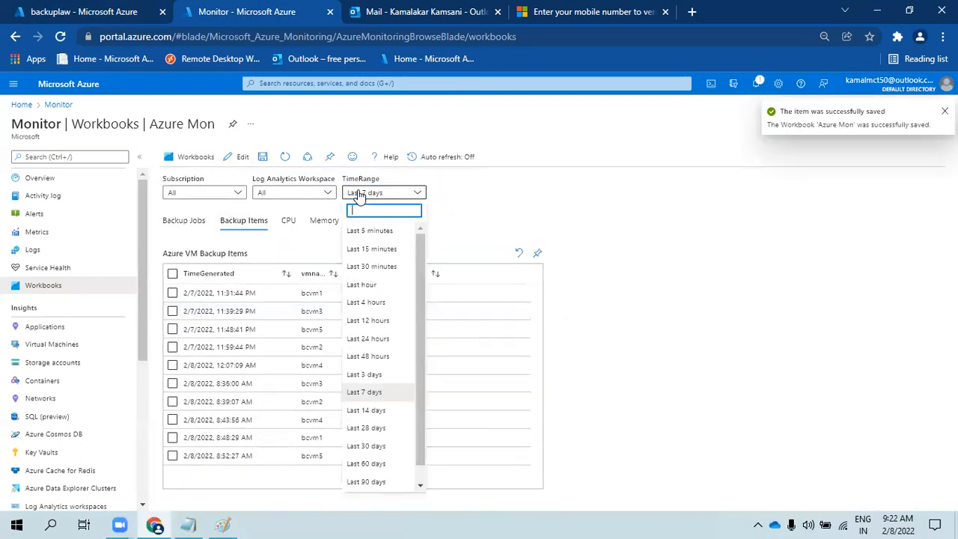
left_click(367, 284)
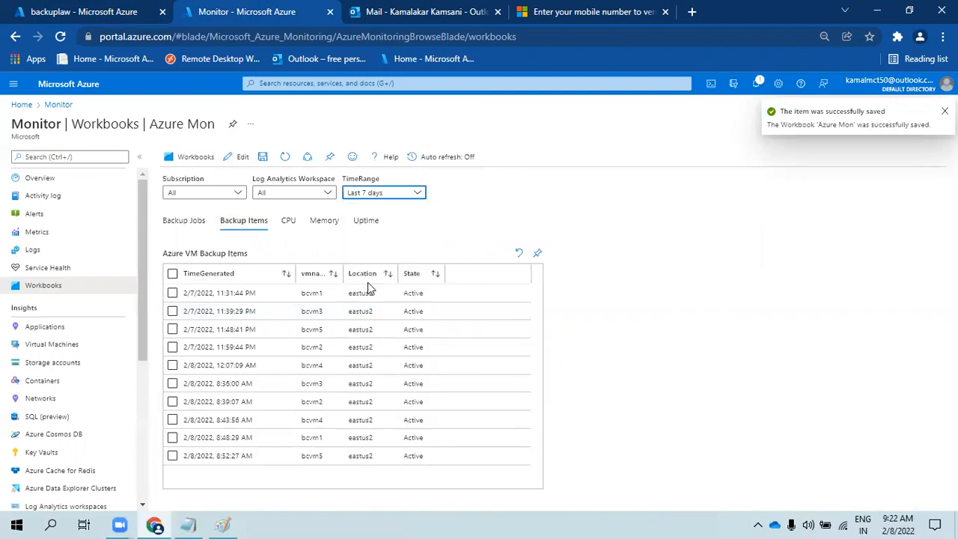
left_click(196, 221)
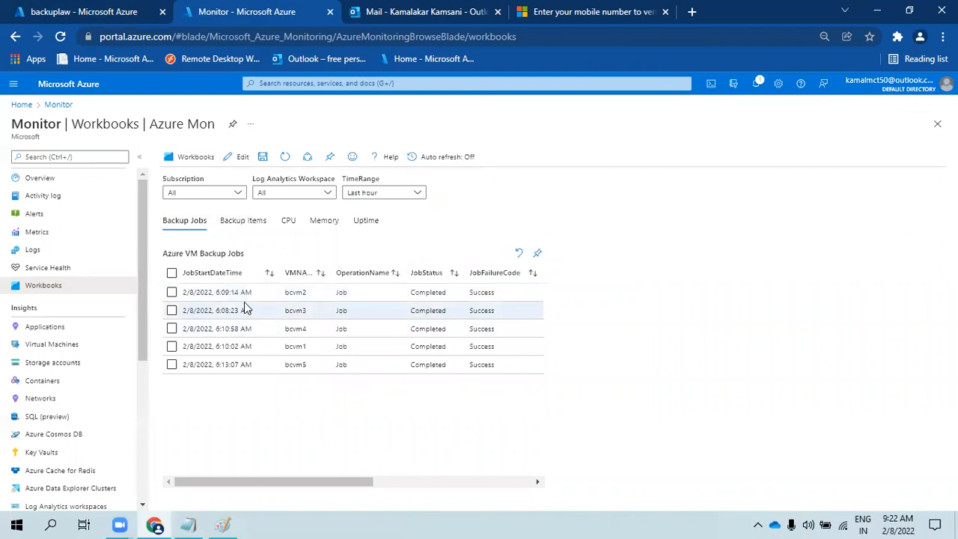
left_click(248, 225)
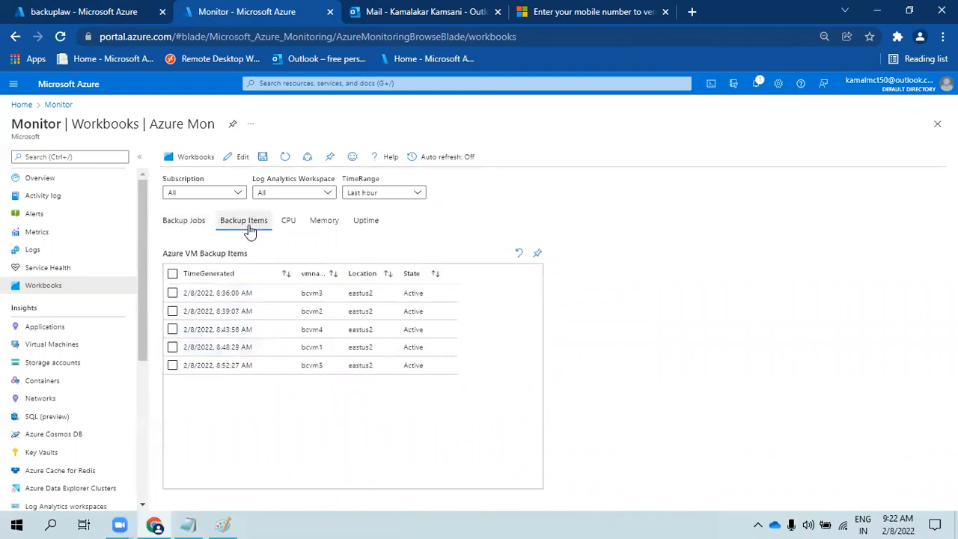
- Set the time range to Last 3 days and inspect the failed bcvm4 Backup Jobs row
left_click(370, 194)
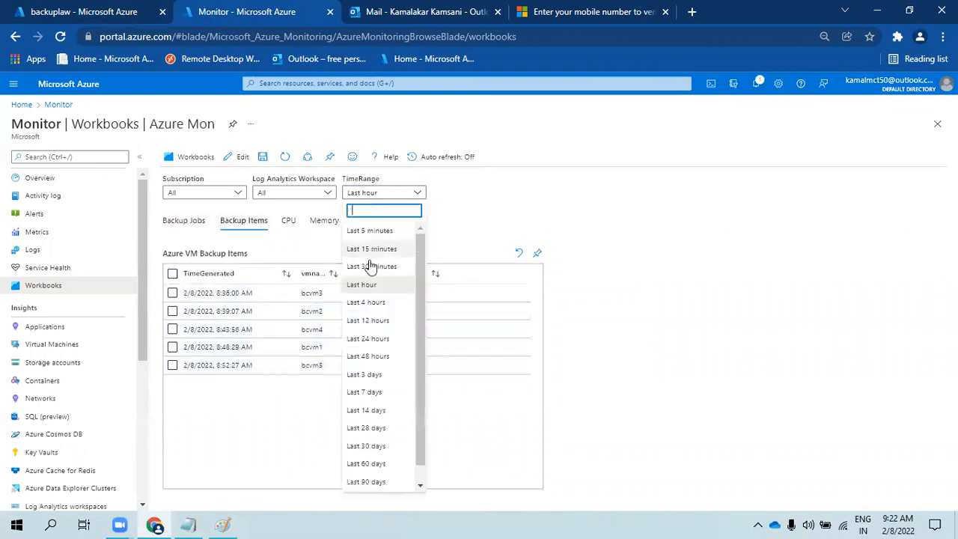
left_click(367, 375)
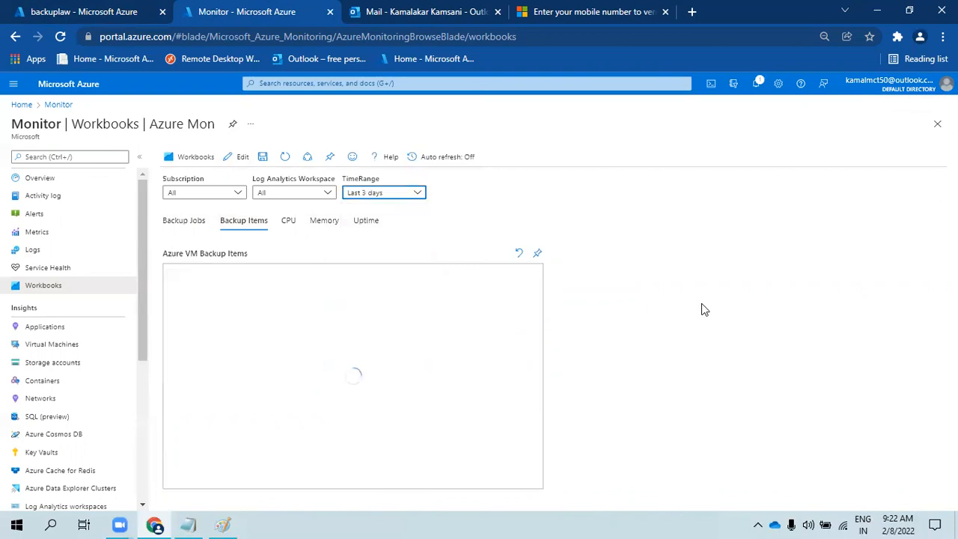
left_click(186, 223)
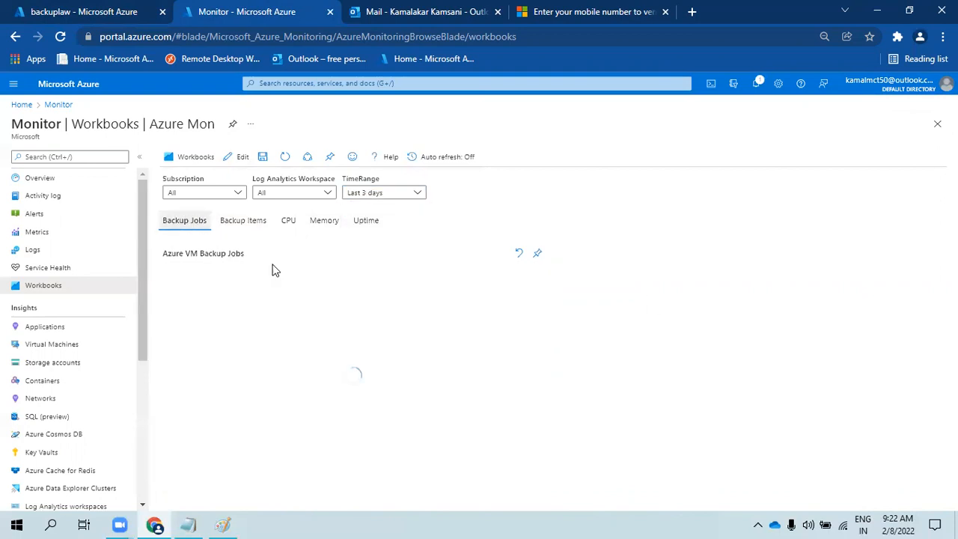
scroll(369, 383, "down", 3)
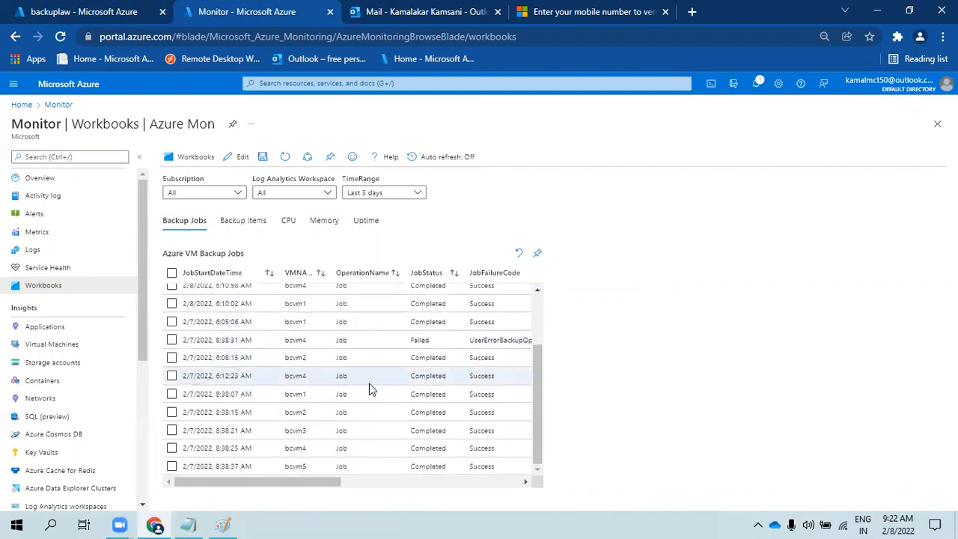
left_click_drag(470, 349, 542, 353)
left_click(340, 353)
left_click_drag(341, 353, 502, 367)
left_click(498, 363)
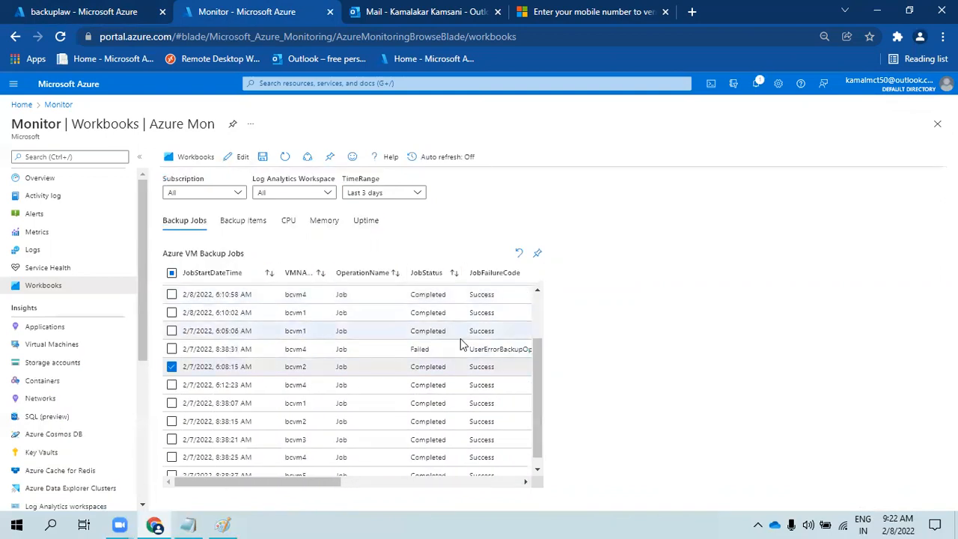
left_click(257, 348)
left_click(172, 349)
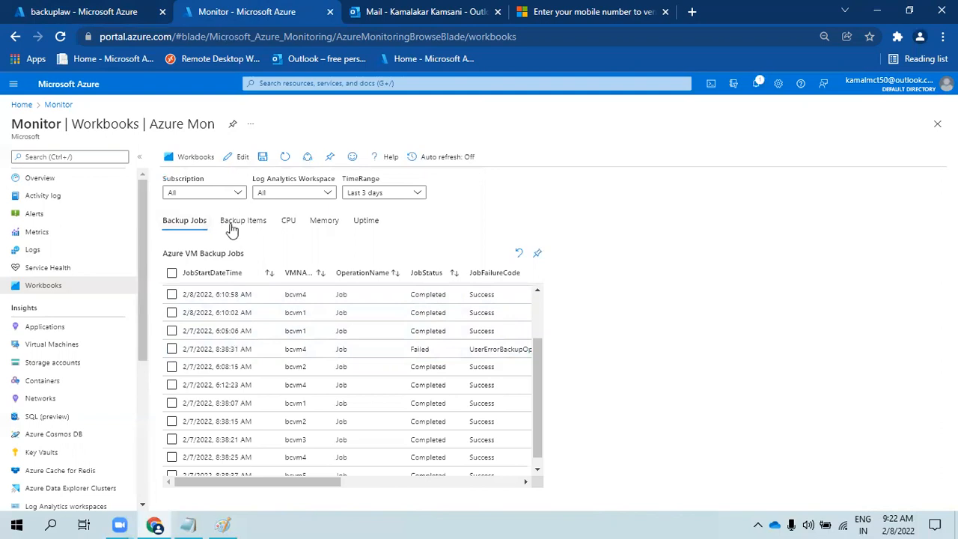
- Check the Log Analytics workspace list without changing it, then enter edit mode
left_click(300, 194)
left_click(604, 214)
left_click(226, 163)
- Review the Backup Jobs step's advanced and width settings, then finish editing it
scroll(522, 232, "down", 1)
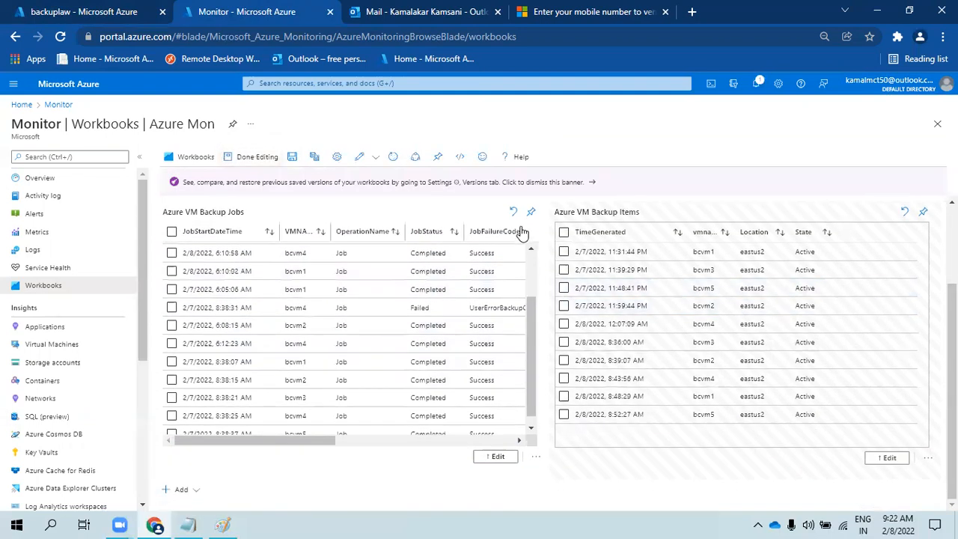
left_click(494, 456)
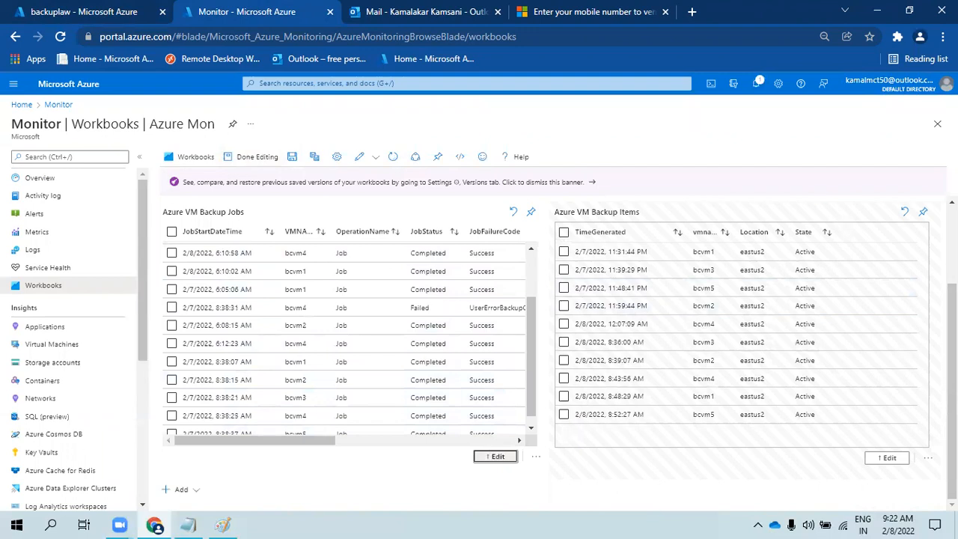
left_click(259, 238)
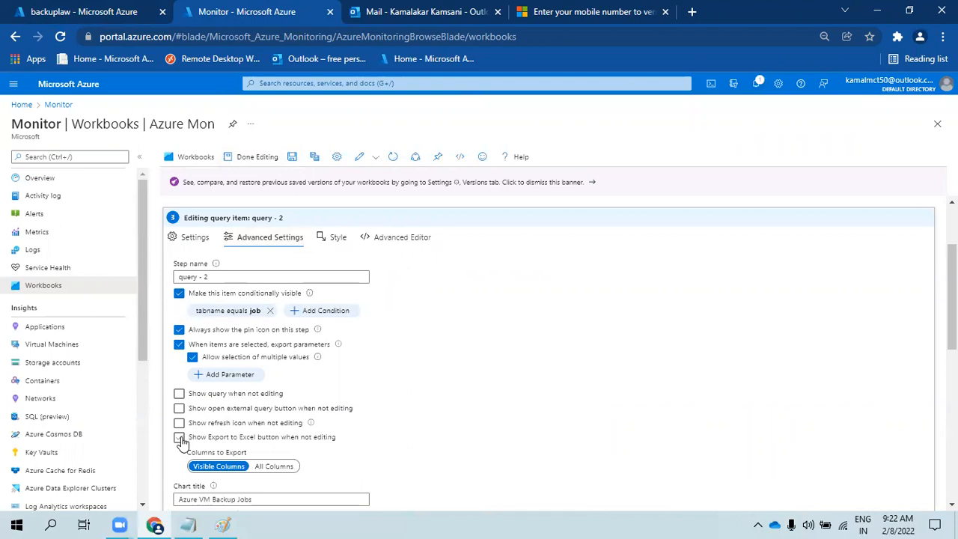
left_click(335, 237)
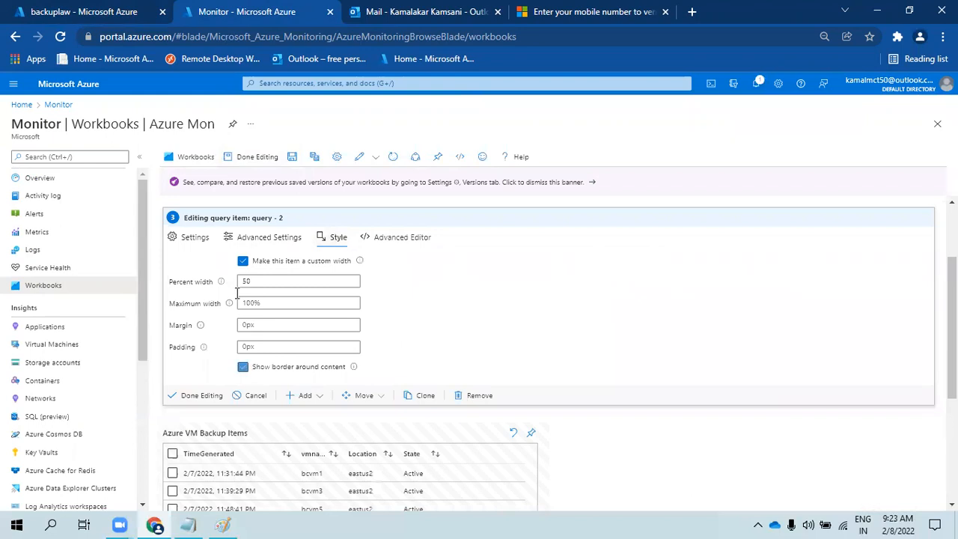
left_click(188, 397)
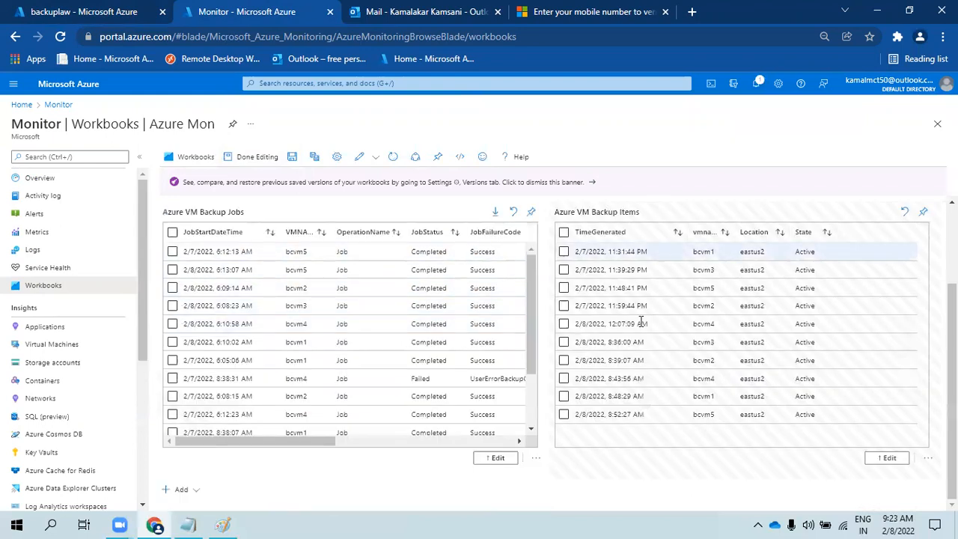
- Enable 'Show Export to Excel button' on the Backup Items step and leave edit mode
left_click(888, 458)
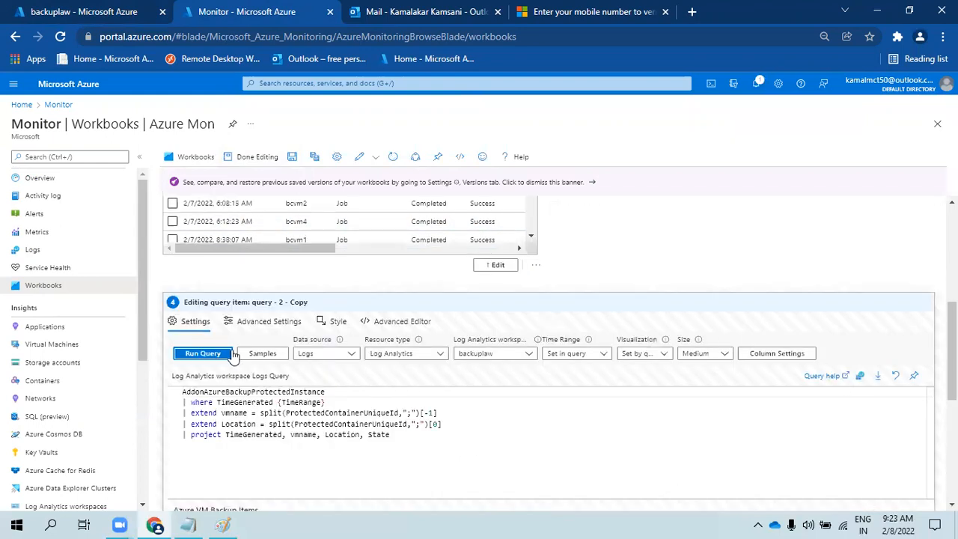
left_click(285, 322)
scroll(182, 395, "down", 2)
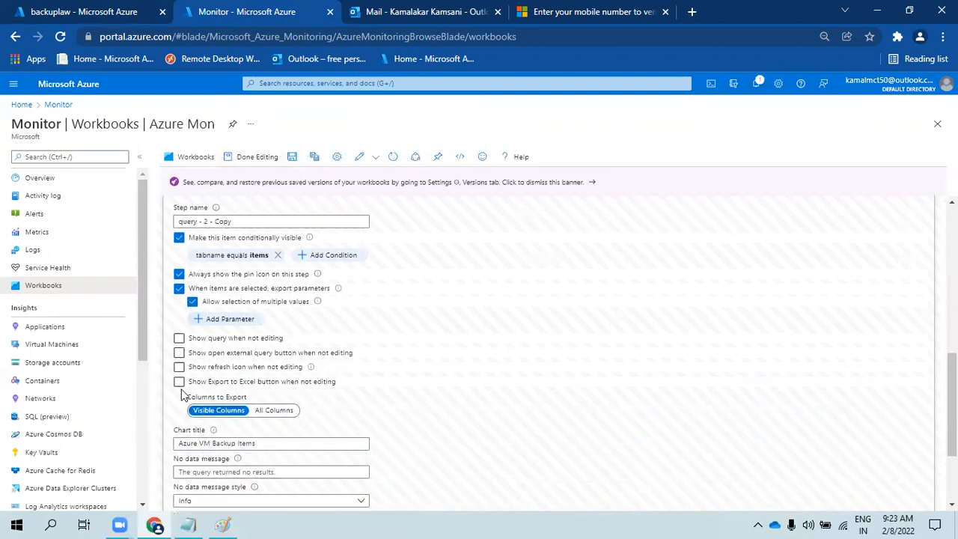
scroll(215, 432, "down", 2)
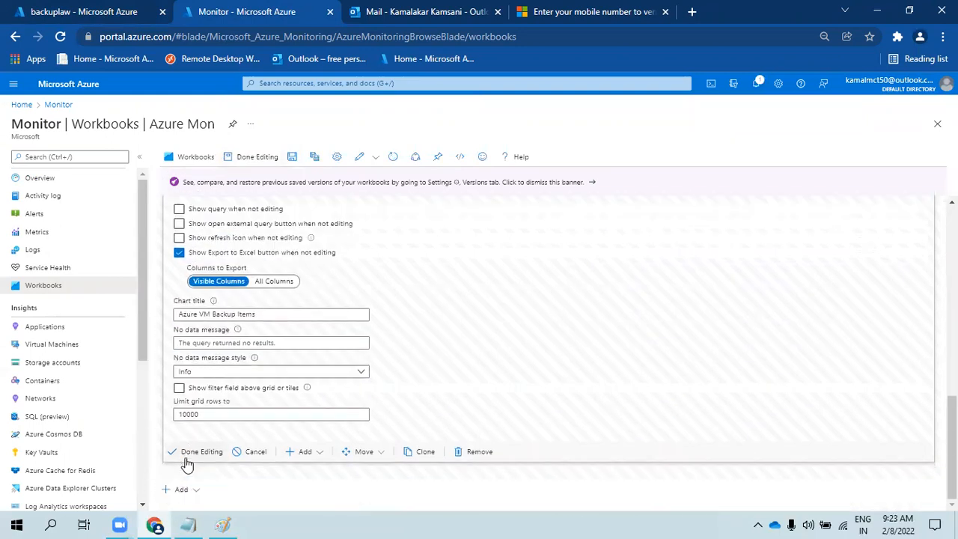
left_click(197, 453)
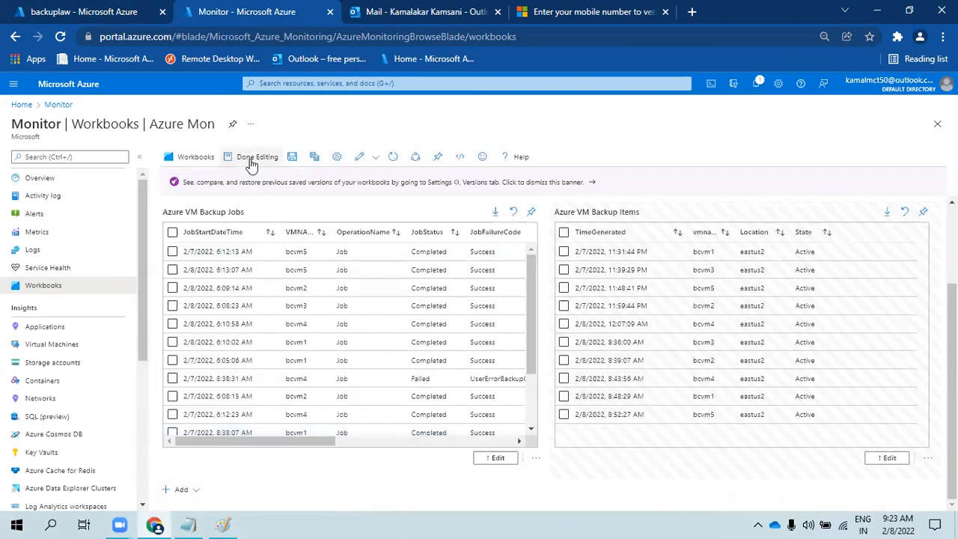
left_click(250, 159)
- Refresh the results and save Azure Mon, overwriting the conflicting version
left_click(286, 156)
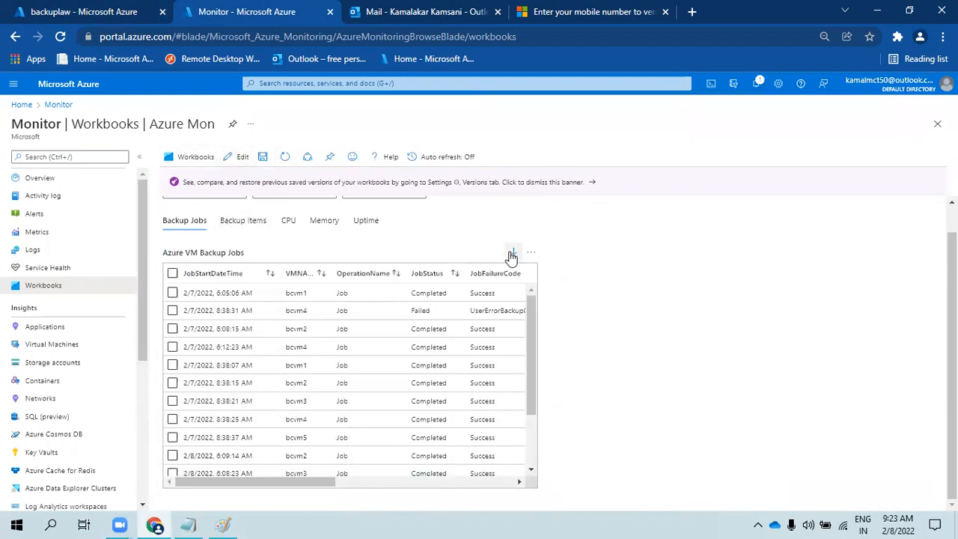
left_click(245, 221)
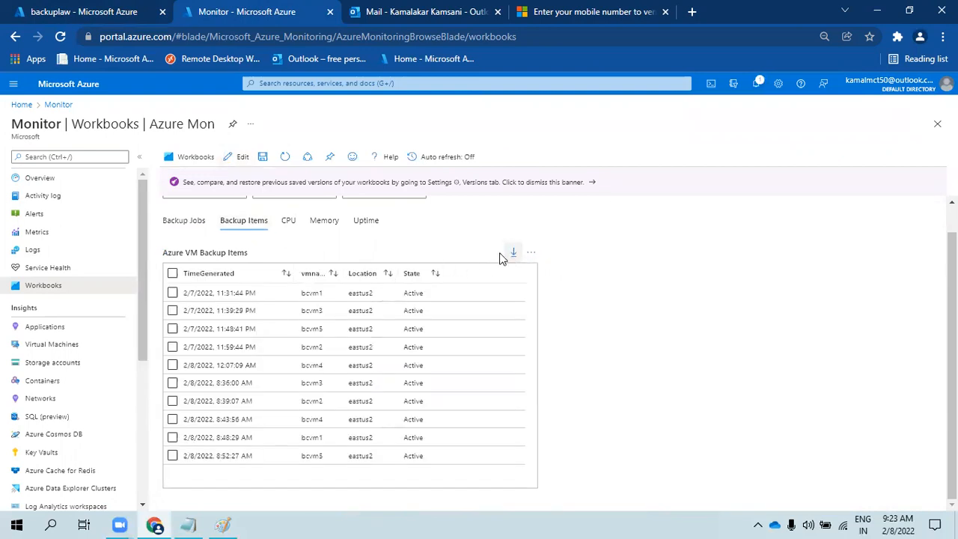
left_click(263, 157)
scroll(419, 263, "up", 1)
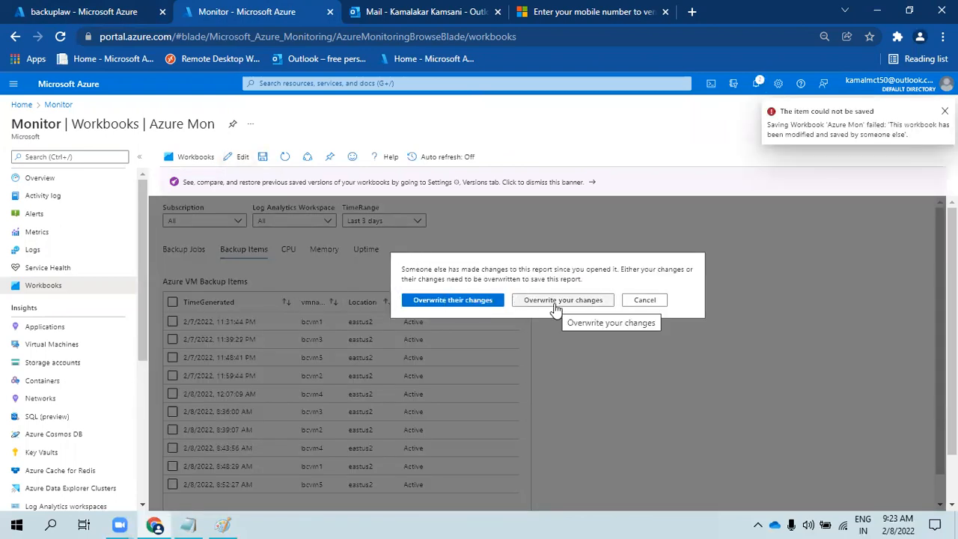
left_click(479, 305)
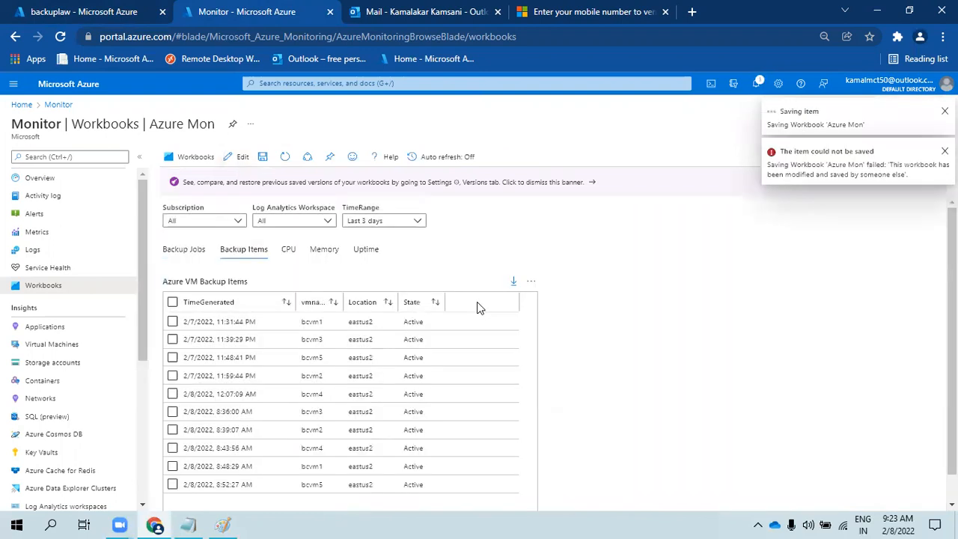
- Check the Backup Jobs, Backup Items, CPU, Memory and Uptime tabs, then go to the backuplaw Logs page
left_click(193, 253)
left_click(228, 253)
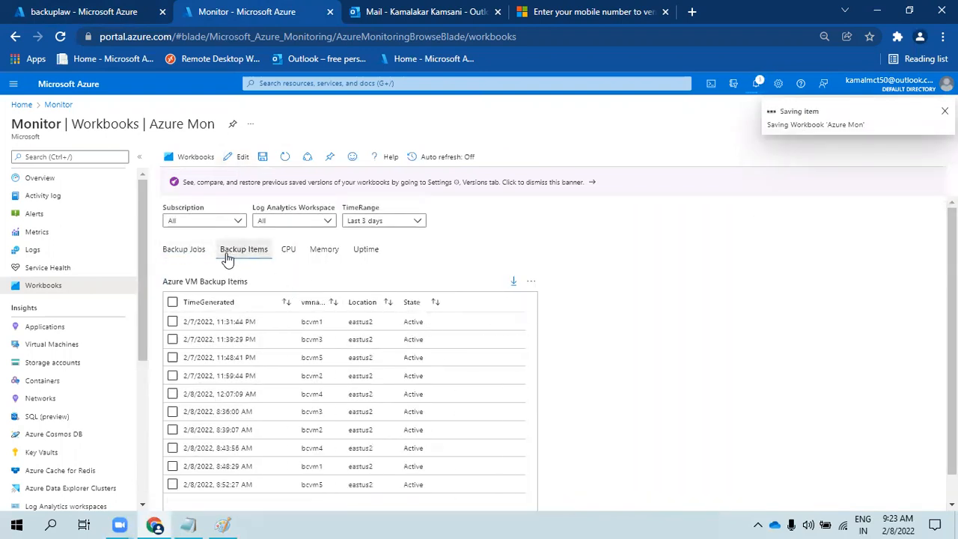
left_click(189, 253)
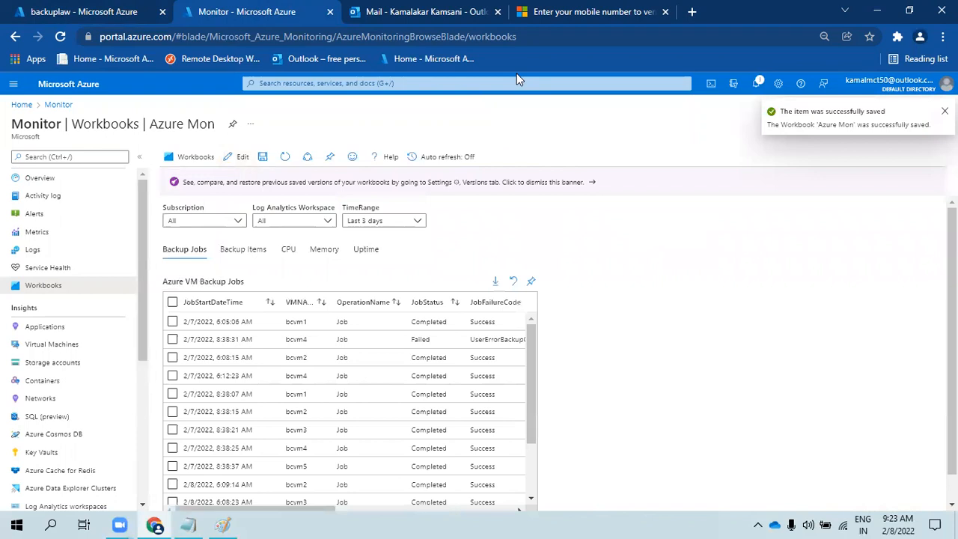
left_click(298, 257)
left_click(329, 255)
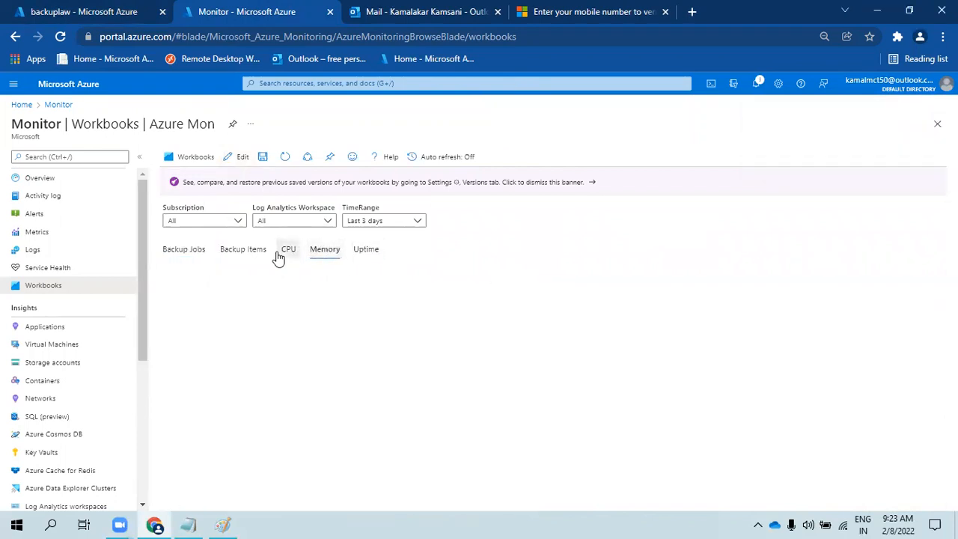
left_click(363, 257)
left_click(314, 257)
left_click(291, 256)
left_click(92, 9)
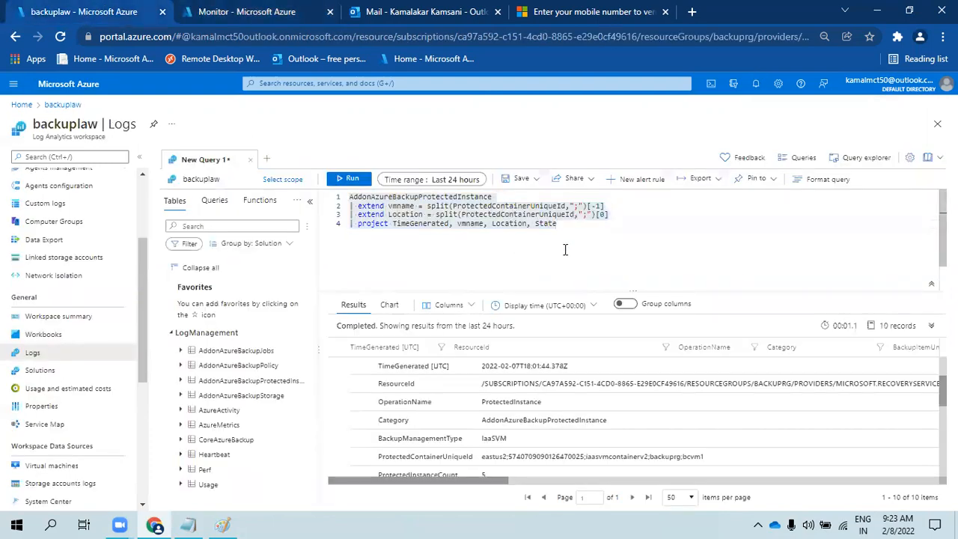
- Replace the query with the Perf table and run it over the last 48 hours
key("Delete")
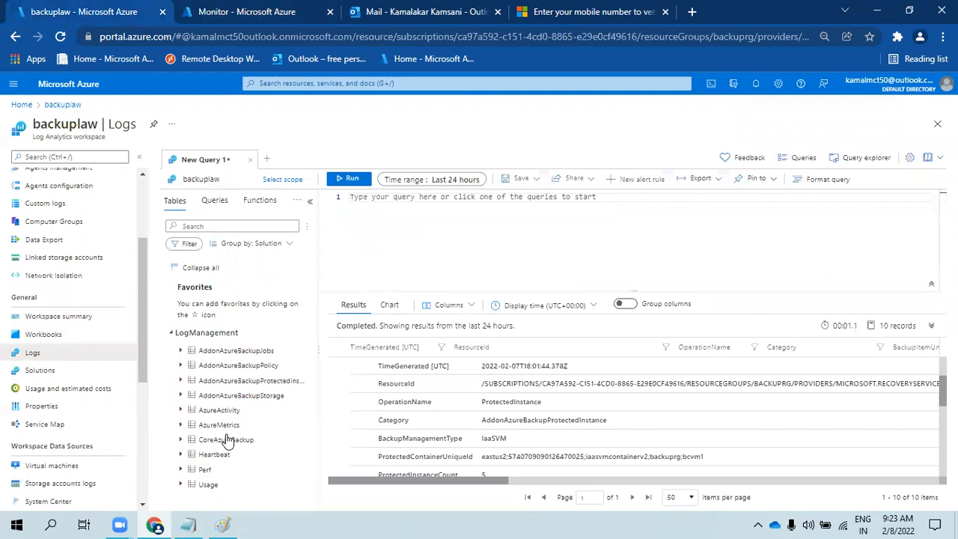
left_click(202, 472)
double_click(202, 472)
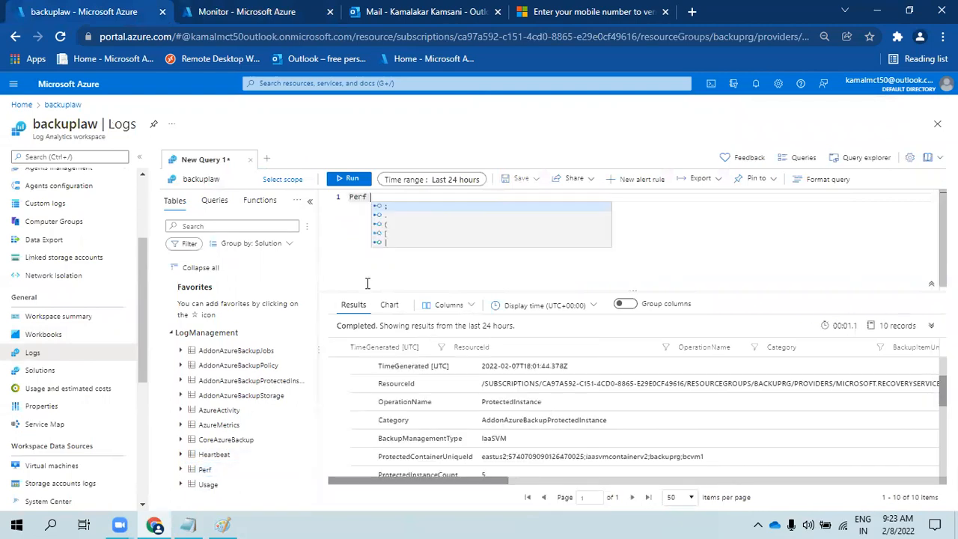
left_click(351, 182)
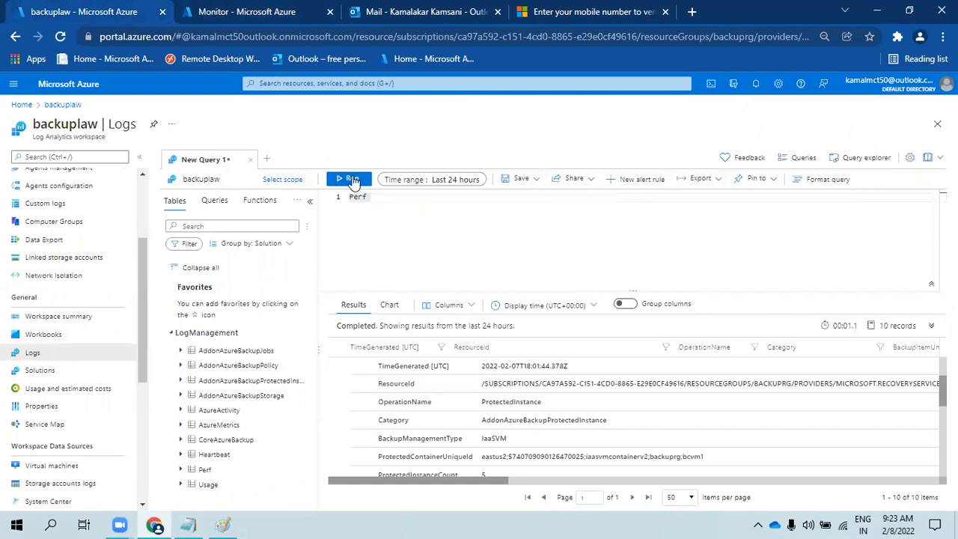
left_click(139, 157)
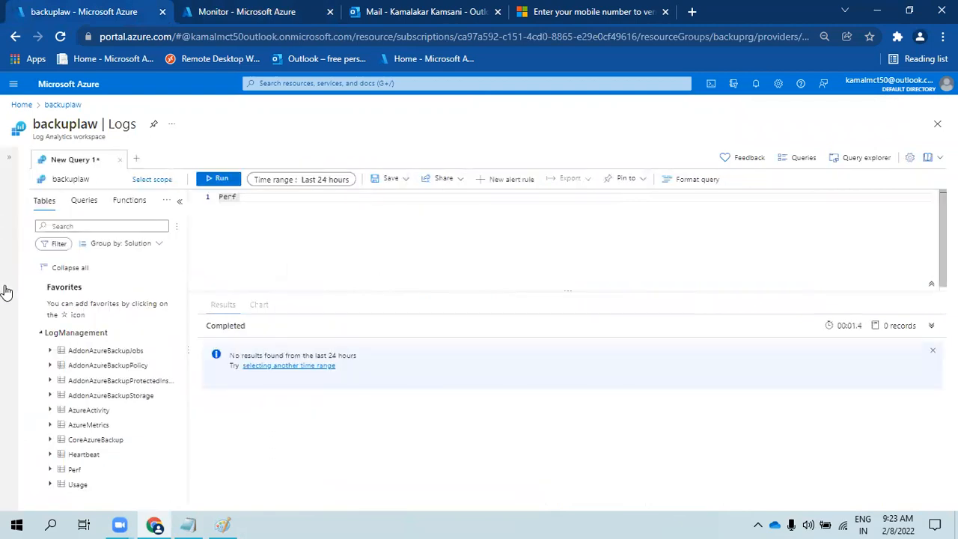
left_click(318, 184)
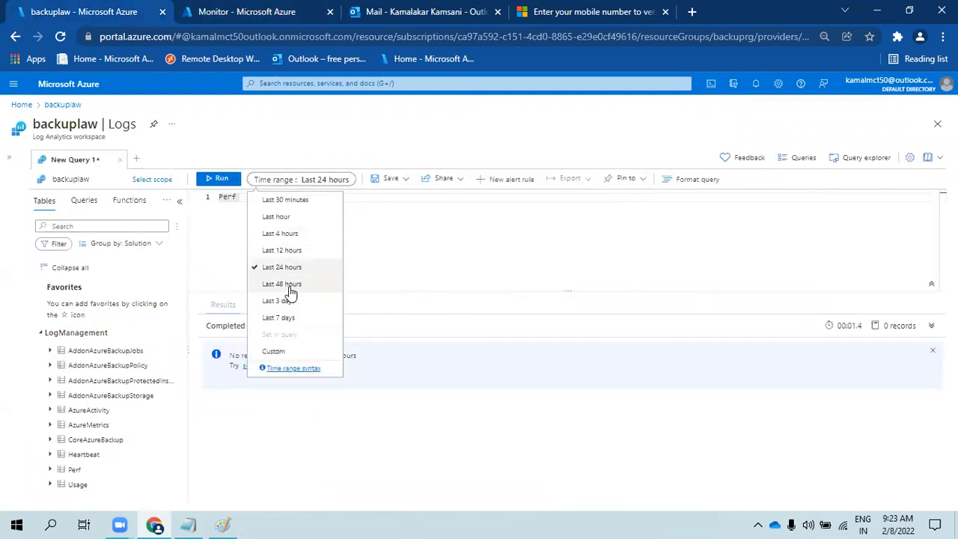
left_click(289, 286)
left_click(217, 179)
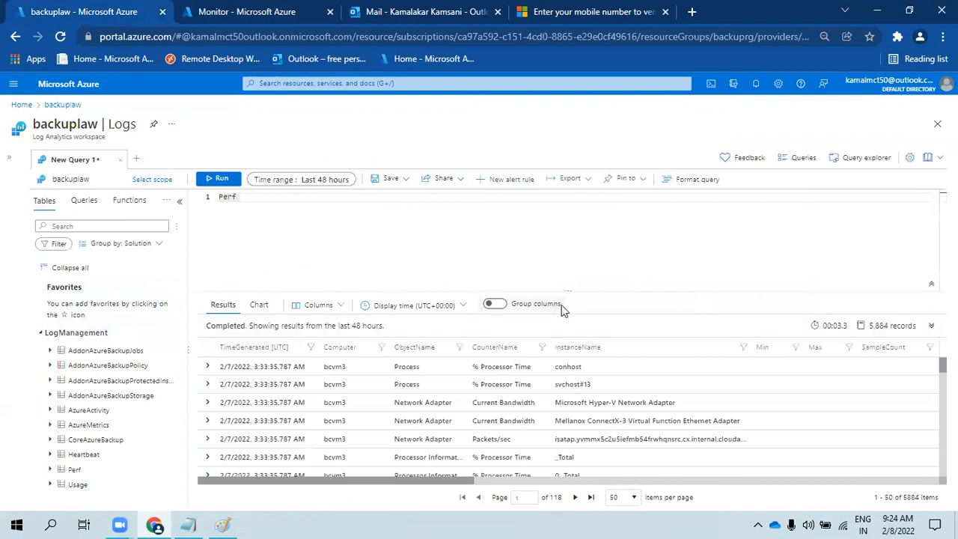
- Enlarge the results pane and browse the % Processor Time, Current Bandwidth and % Disk Time counters
left_click_drag(569, 292, 562, 239)
left_click(518, 316)
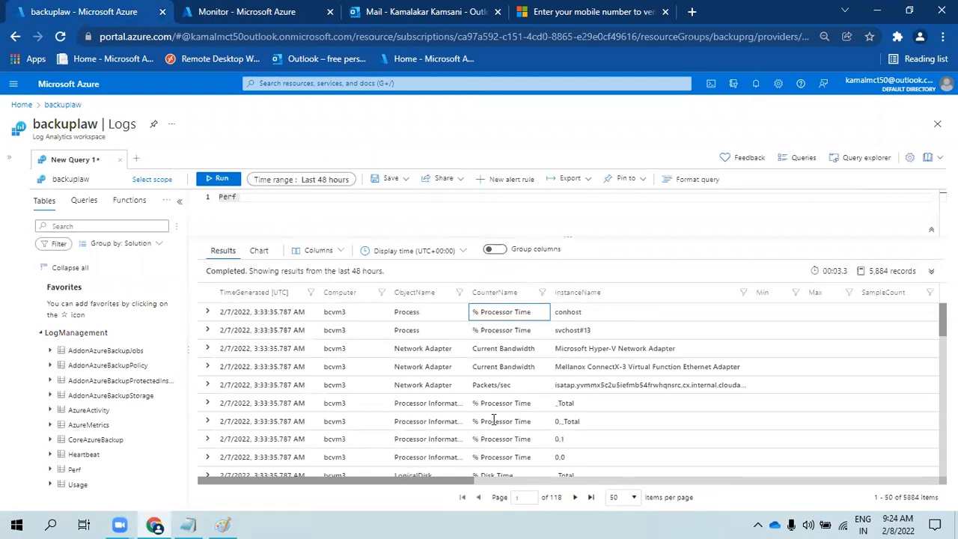
left_click(498, 370)
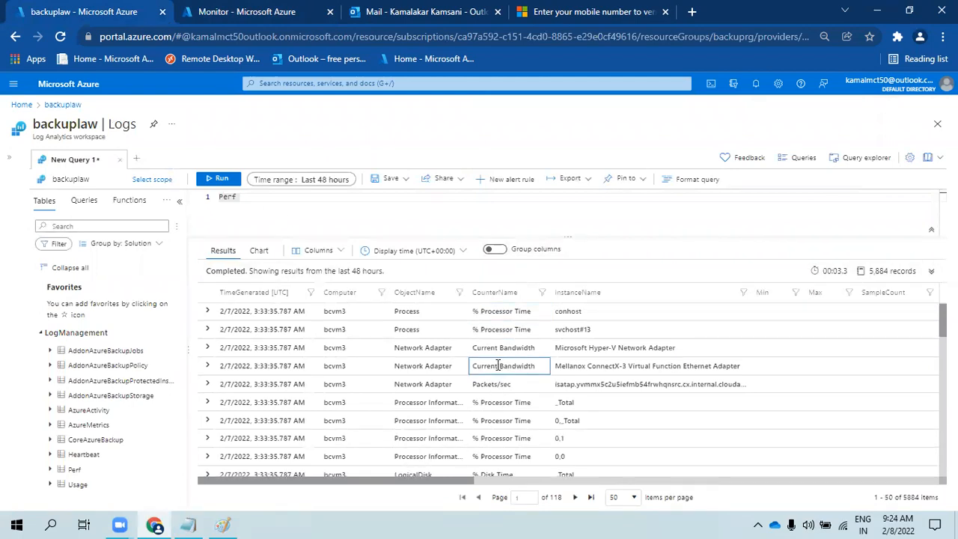
scroll(497, 366, "down", 2)
left_click(494, 381)
scroll(497, 374, "down", 2)
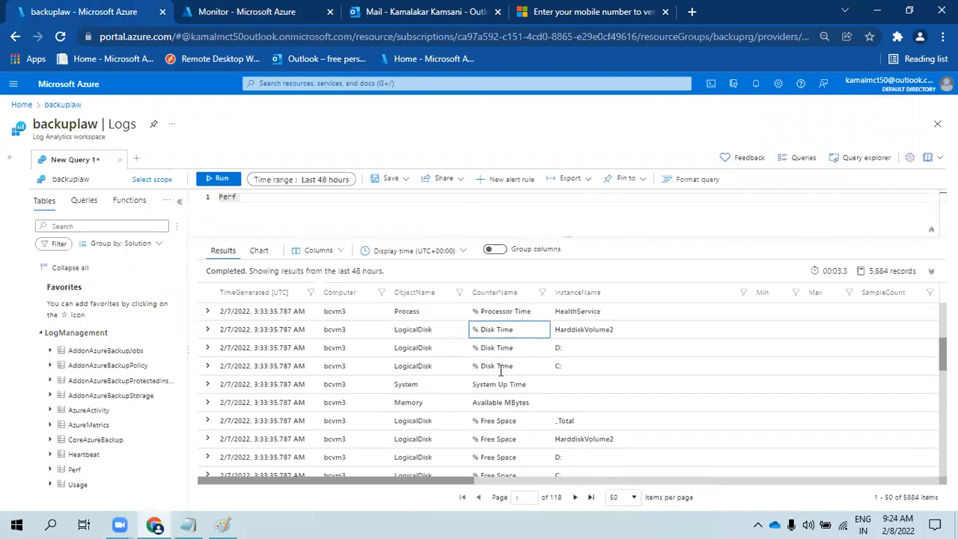
- Select the System Up Time counter name and System object name, returning to the Perf line
double_click(505, 357)
left_click(275, 204)
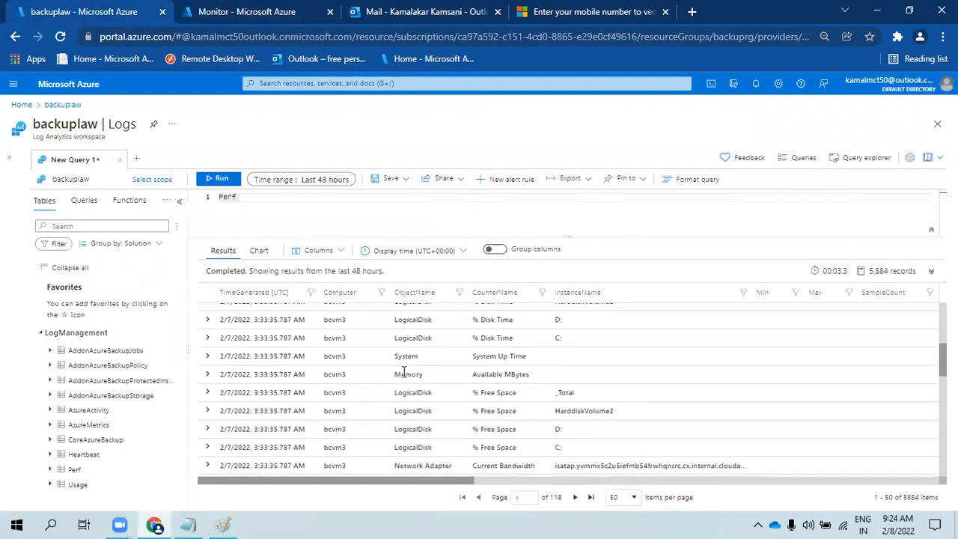
double_click(483, 357)
left_click_drag(506, 359, 535, 365)
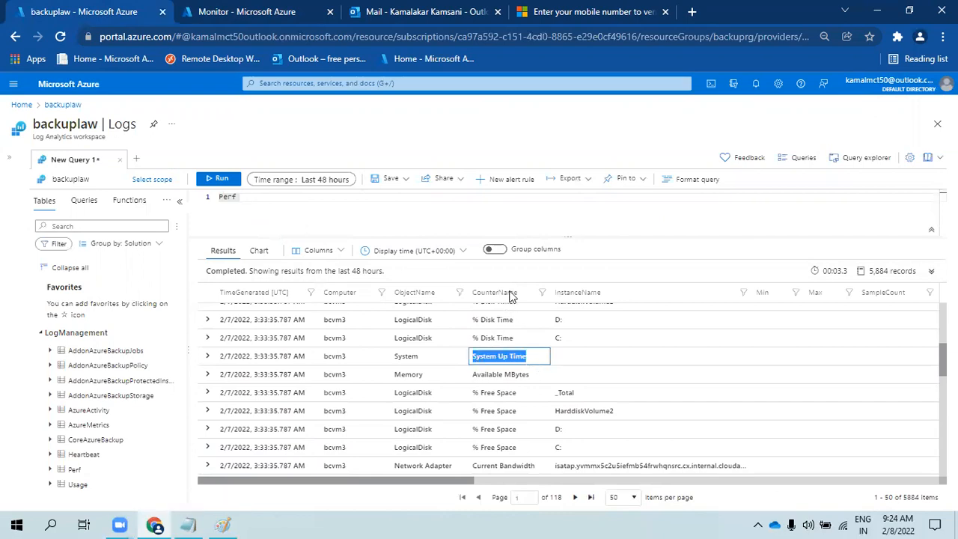
left_click(416, 357)
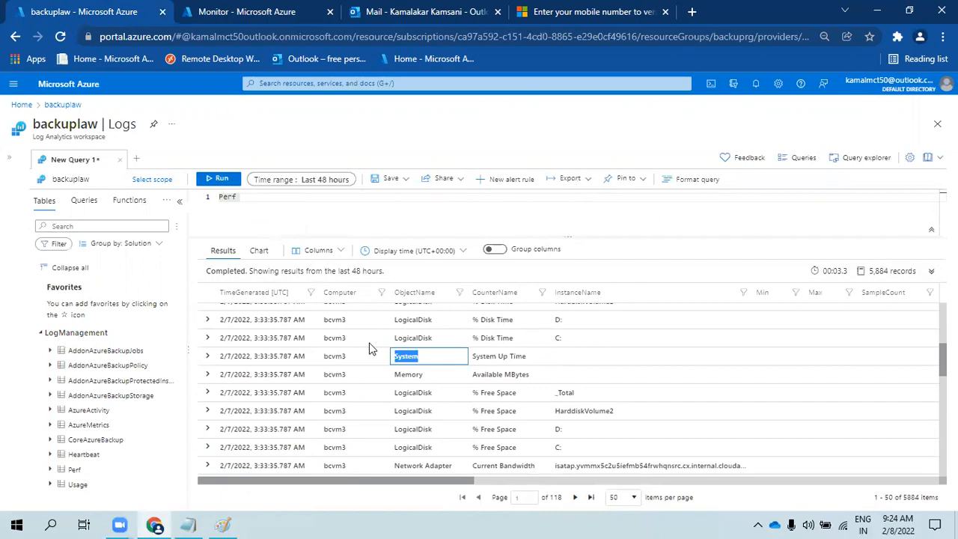
left_click(269, 203)
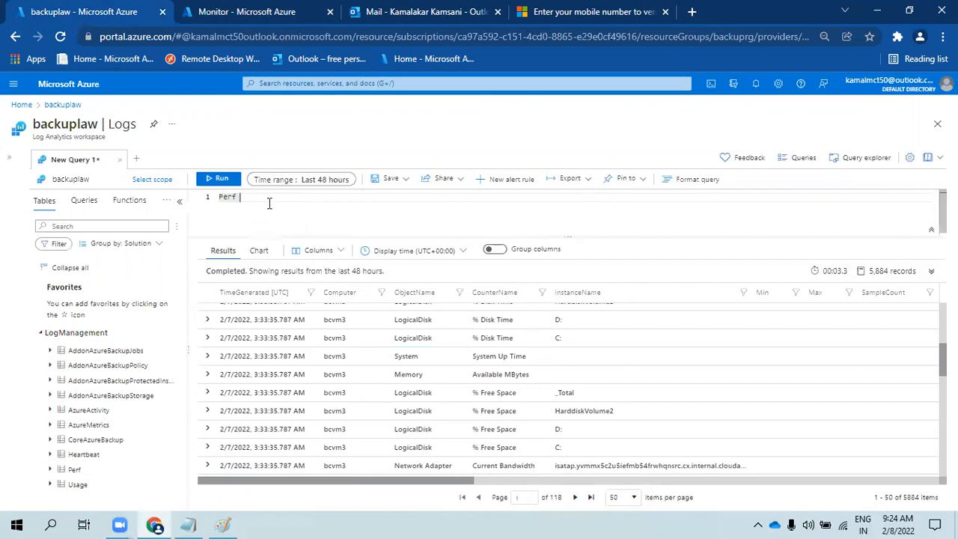
- Add a '| where ObjectName == 'System'' filter line to the Perf query
type("| where ")
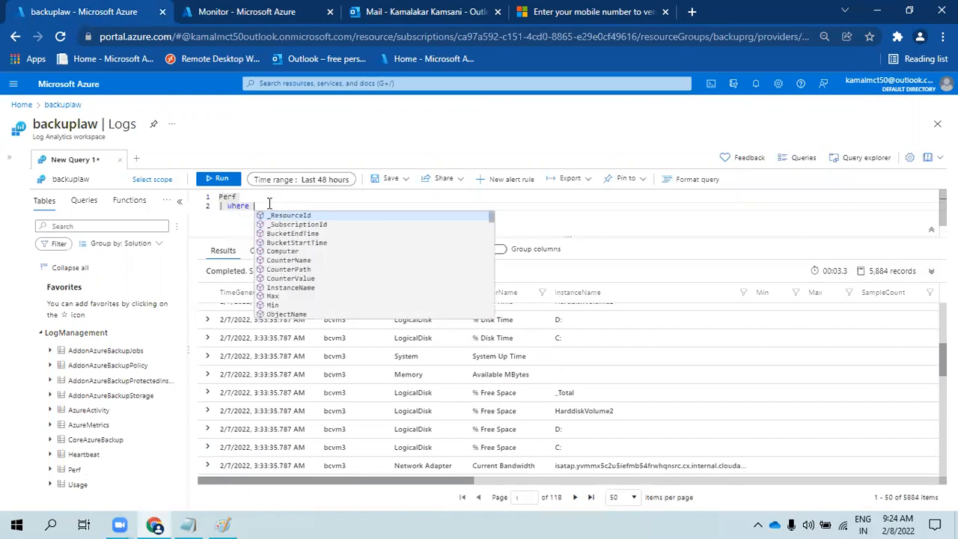
type("ObjectName")
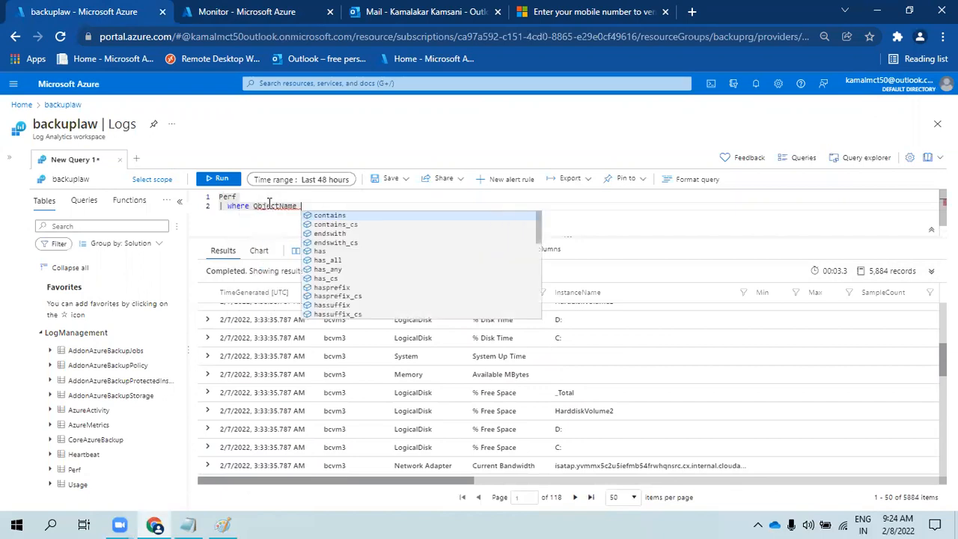
left_click(521, 410)
left_click_drag(417, 356, 369, 345)
left_click(338, 212)
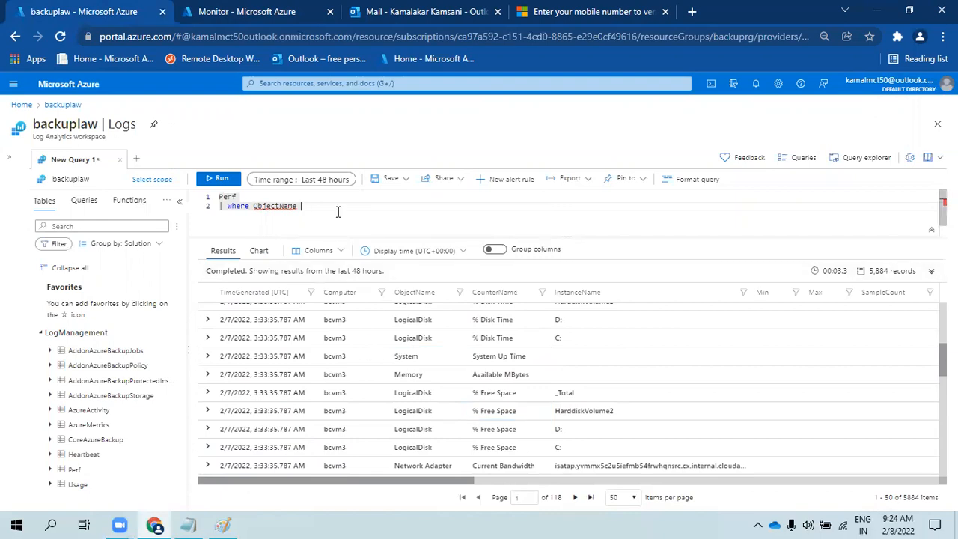
type("== 'System")
key("Return")
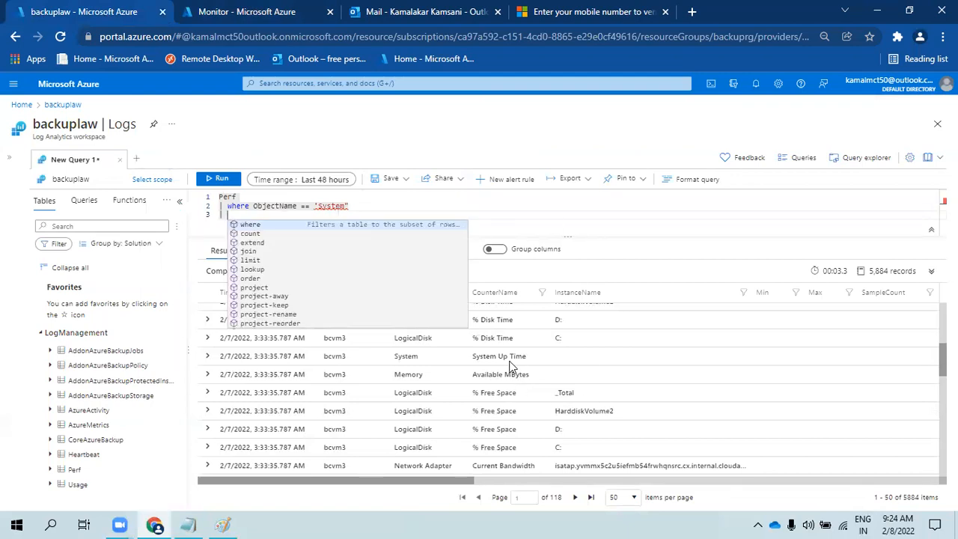
- Add a CounterName == "System Up Time" filter and run the query, getting 82 records
left_click(508, 356)
triple_click(508, 356)
key("ctrl+c")
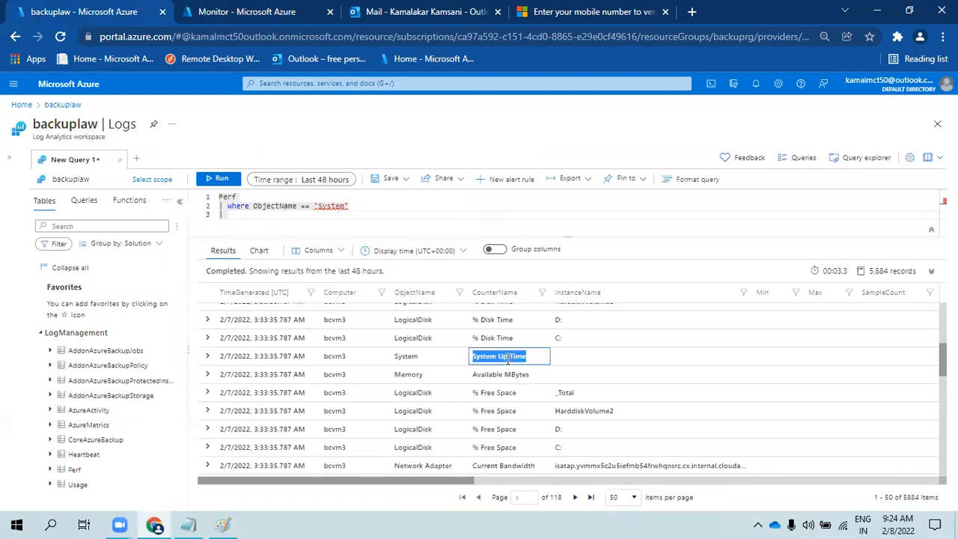
left_click(265, 217)
key("Return")
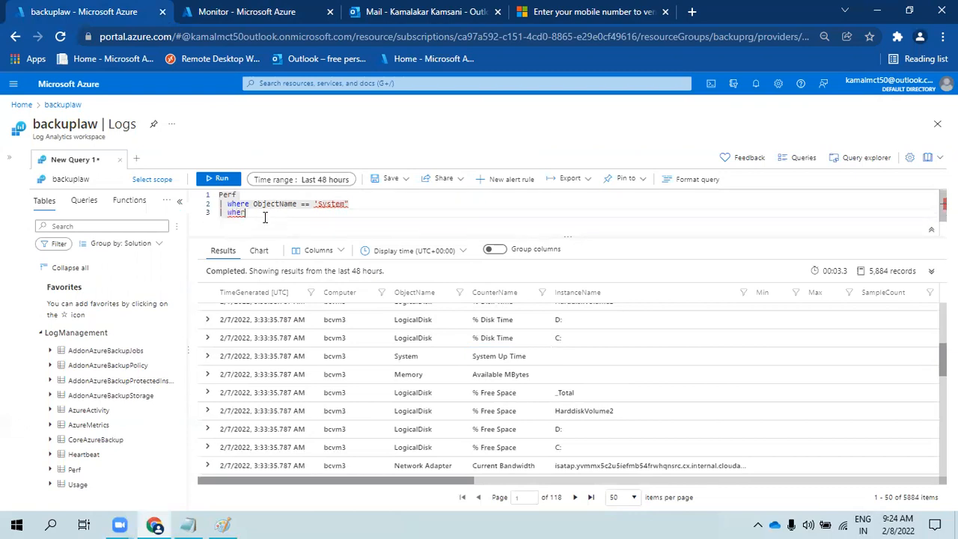
type("e")
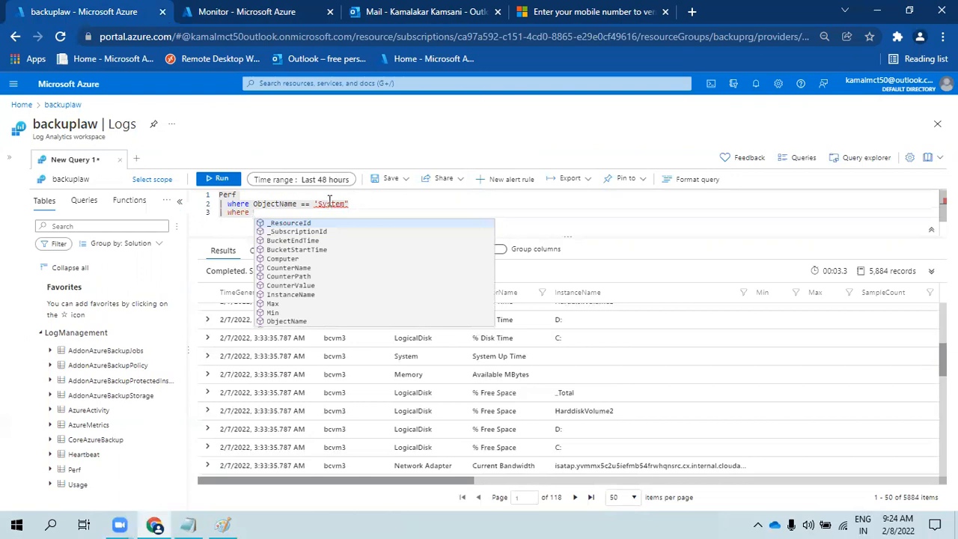
left_click(320, 203)
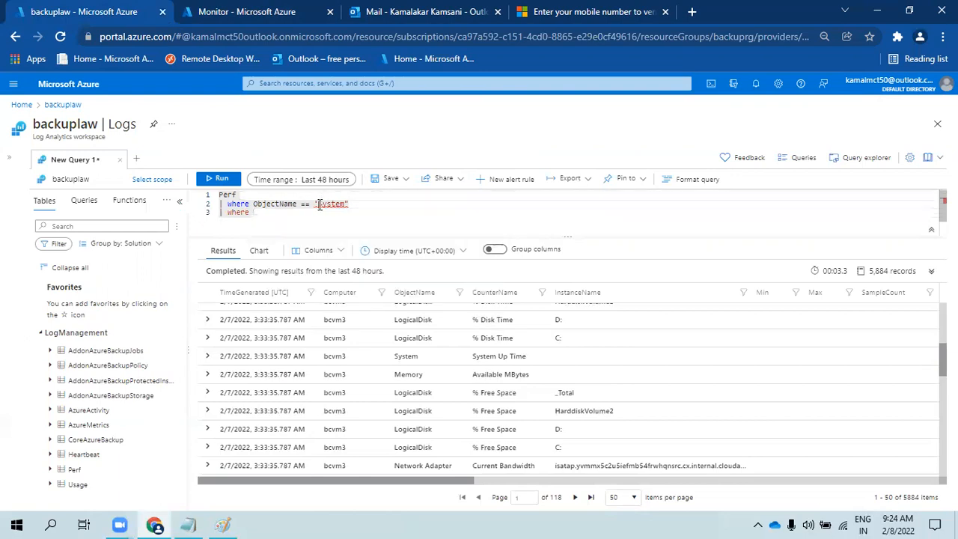
left_click(332, 211)
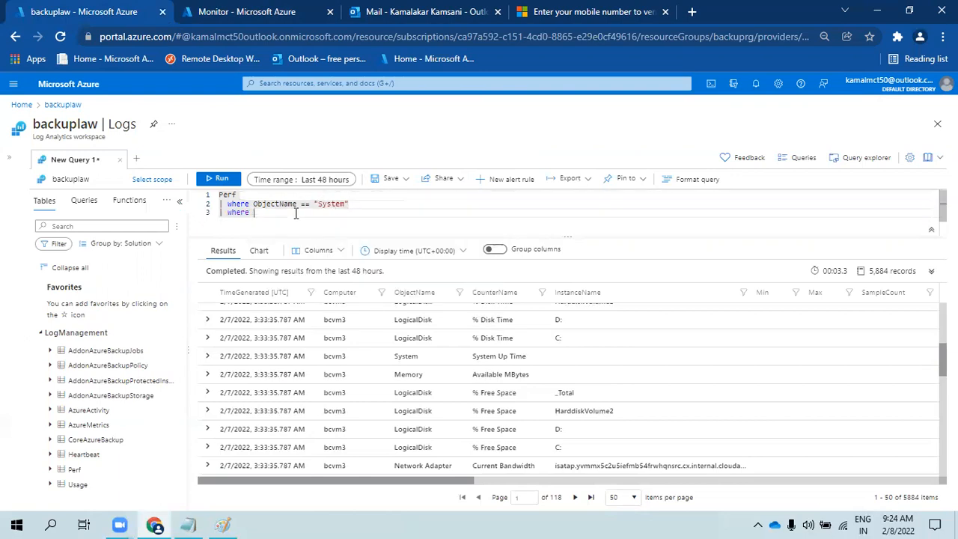
type("cou")
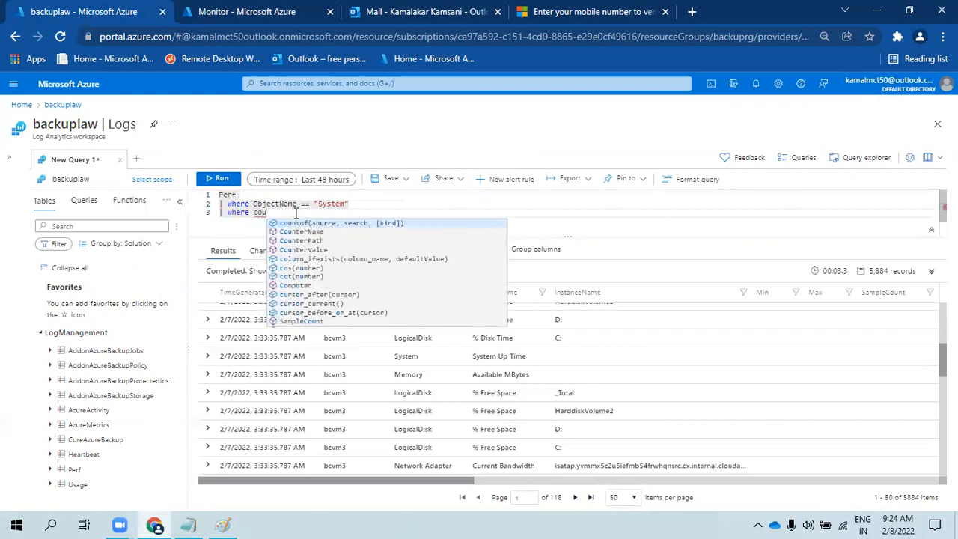
key("Tab")
type("=")
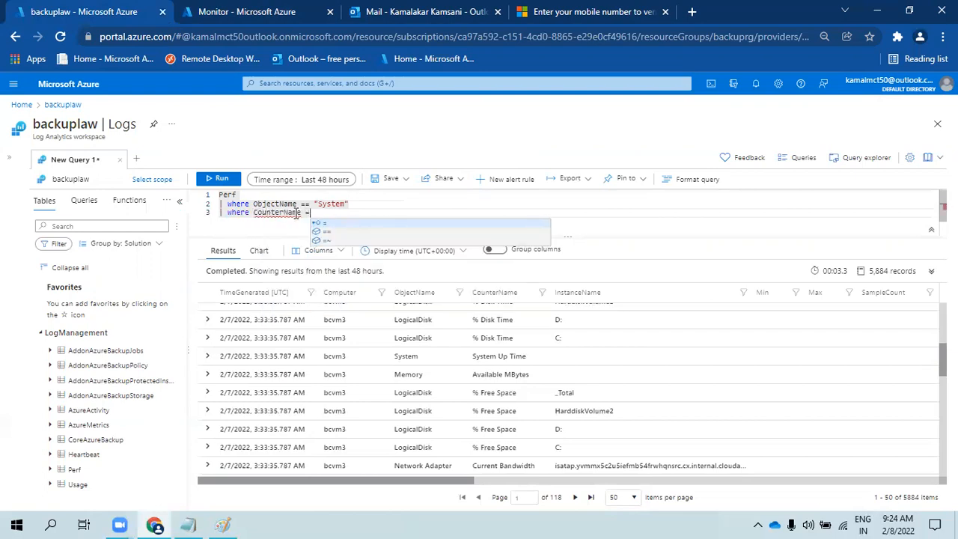
type("= \"")
key("ctrl+v")
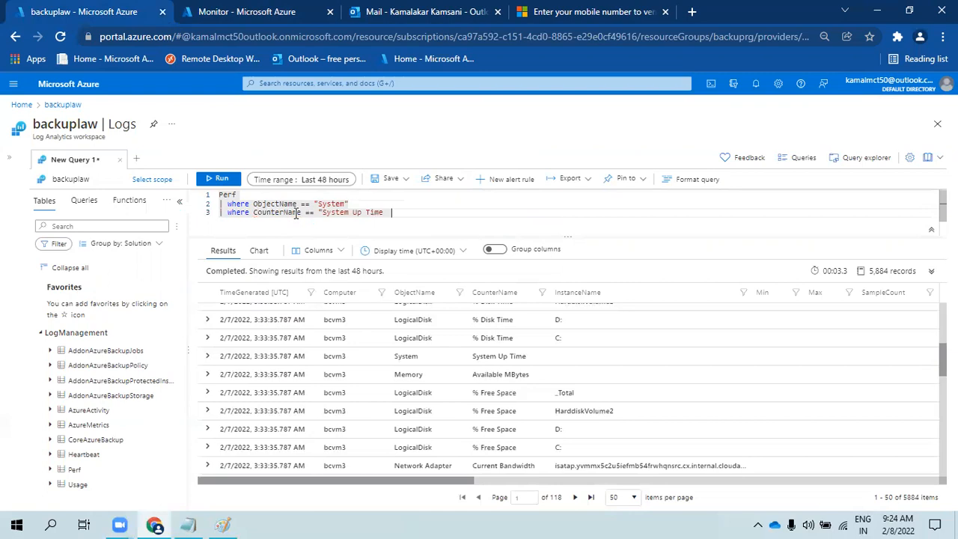
key("BackSpace")
key("shift+Return")
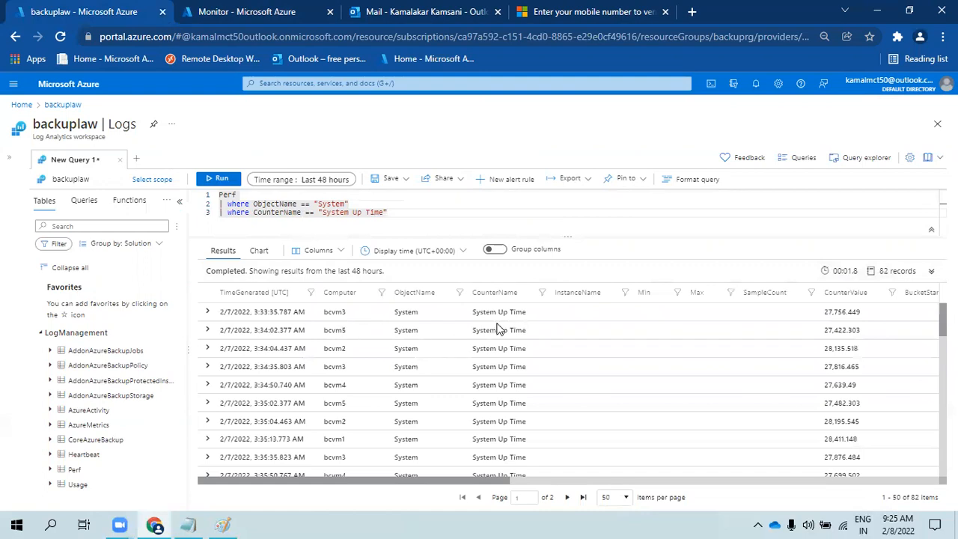
- Inspect the first row's CounterValue in the uptime results
left_click(828, 312)
mouse_move(828, 313)
left_mouse_down()
mouse_move(858, 322)
mouse_move(823, 317)
left_mouse_up()
left_click(854, 316)
left_click(410, 202)
- Add '| project TimeGenerated, Computer, CounterName, CounterValue' and rerun, checking the counter values
key("Return")
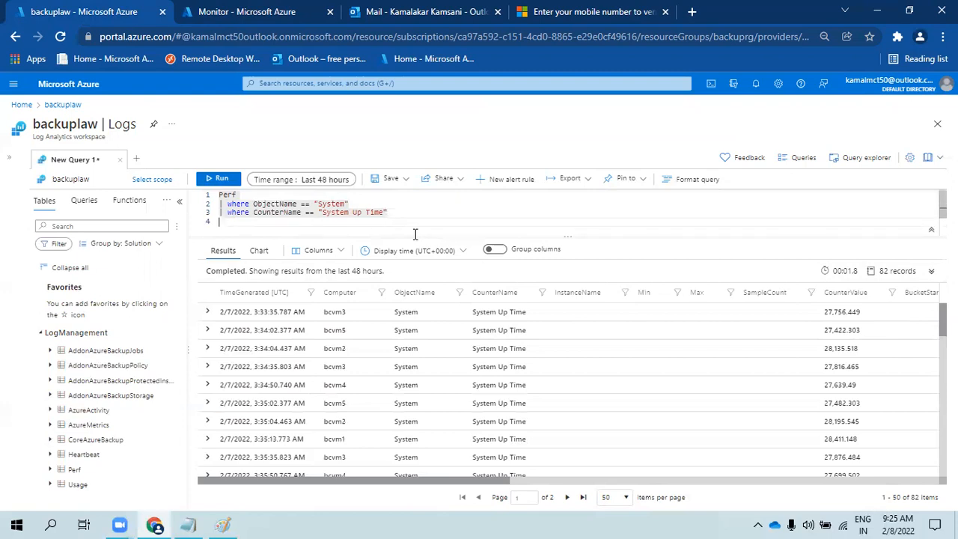
type("| project ")
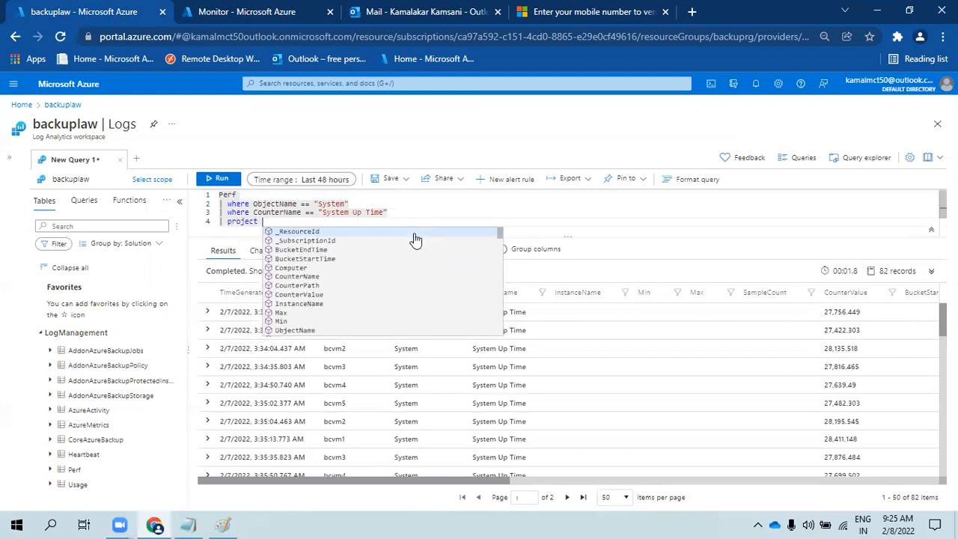
type("timeGenerated, comp")
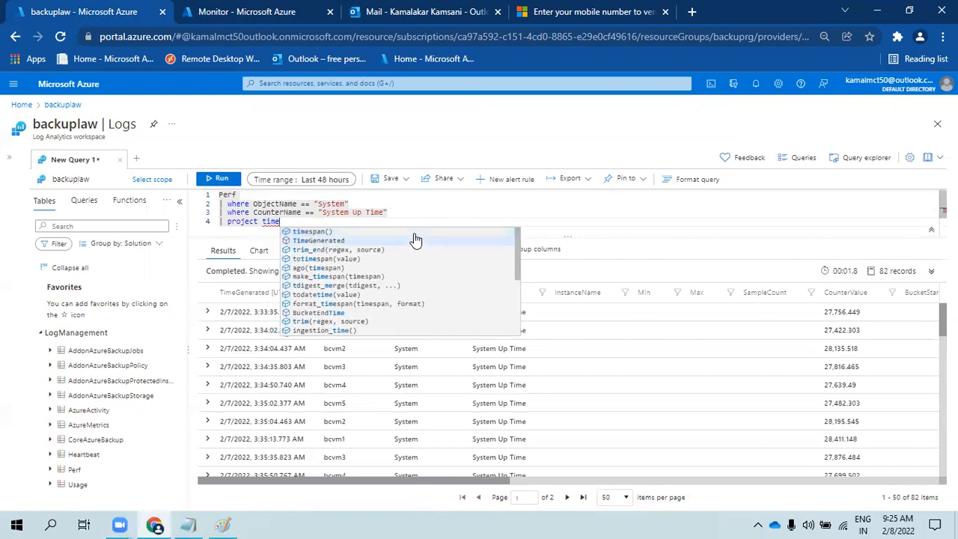
left_click(416, 240)
type(", comp")
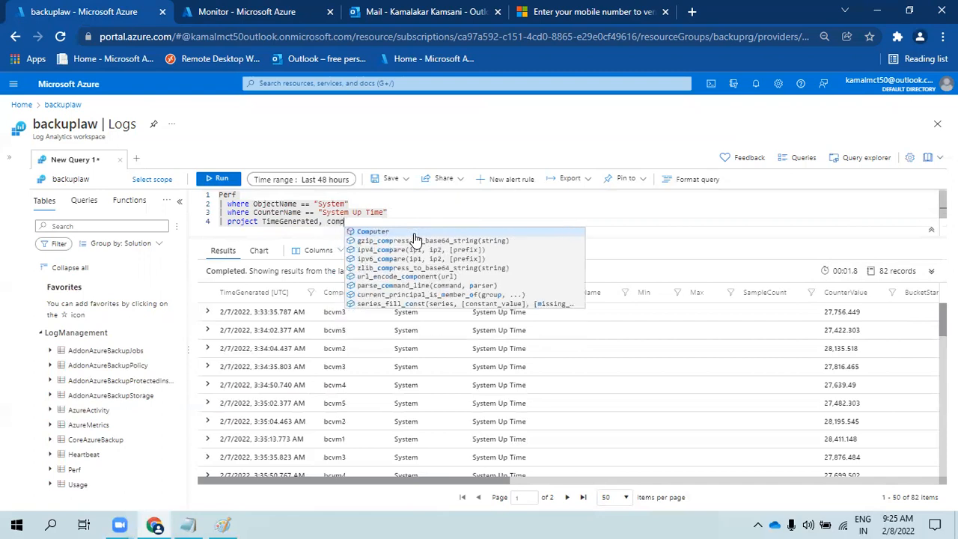
left_click(415, 235)
type(", ")
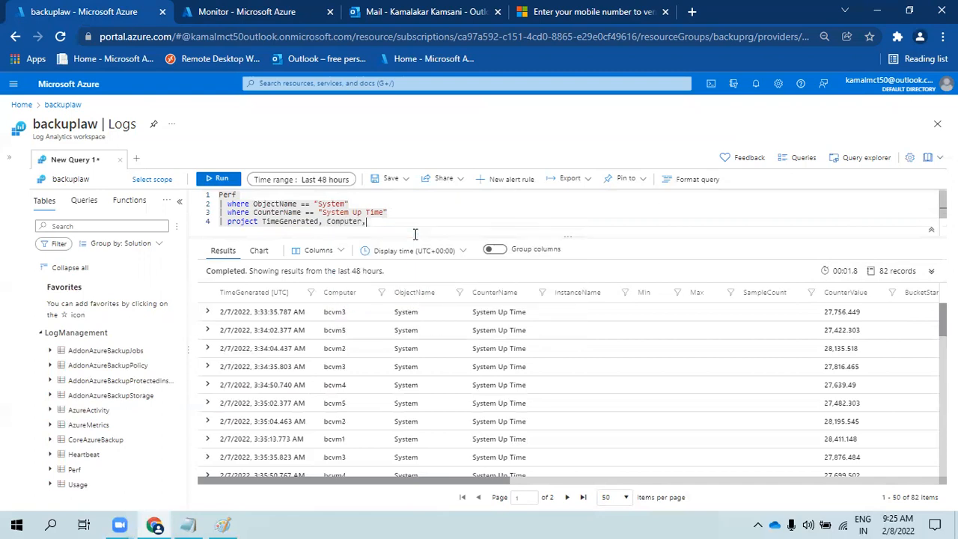
type("coun")
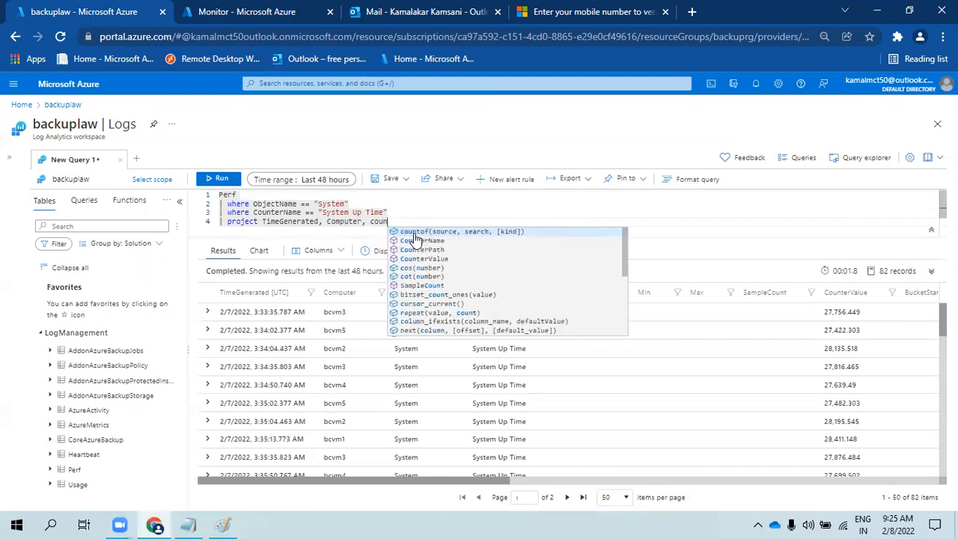
left_click(416, 240)
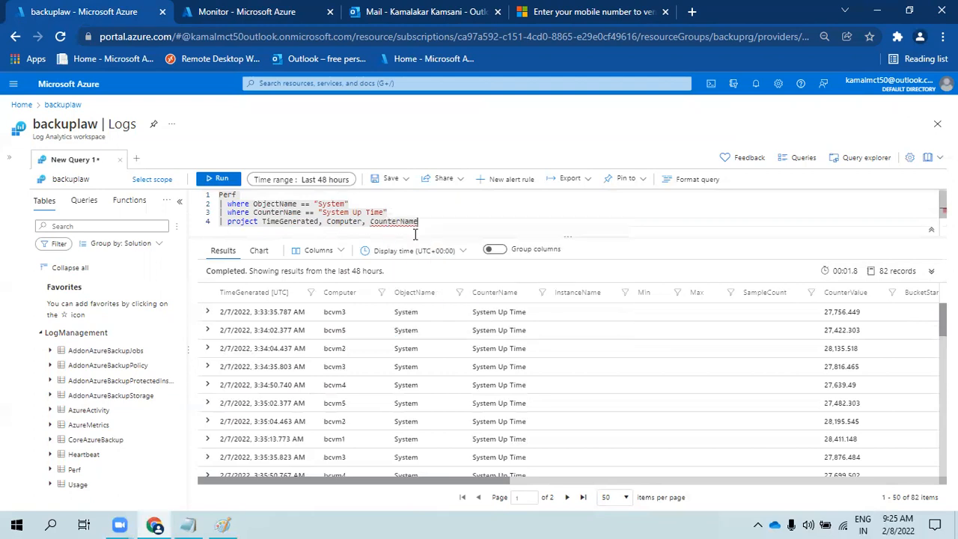
type(", coun")
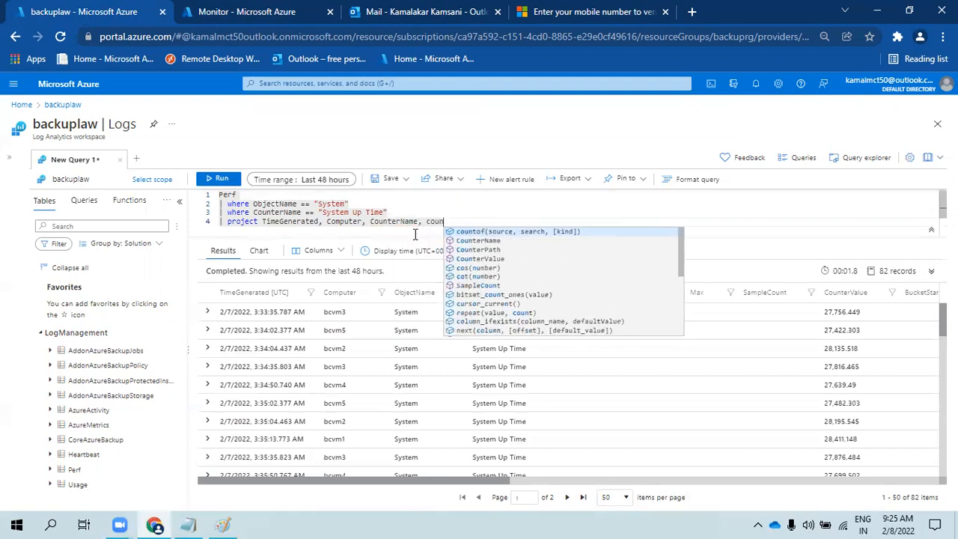
key("Down")
key("Down")
key("Down")
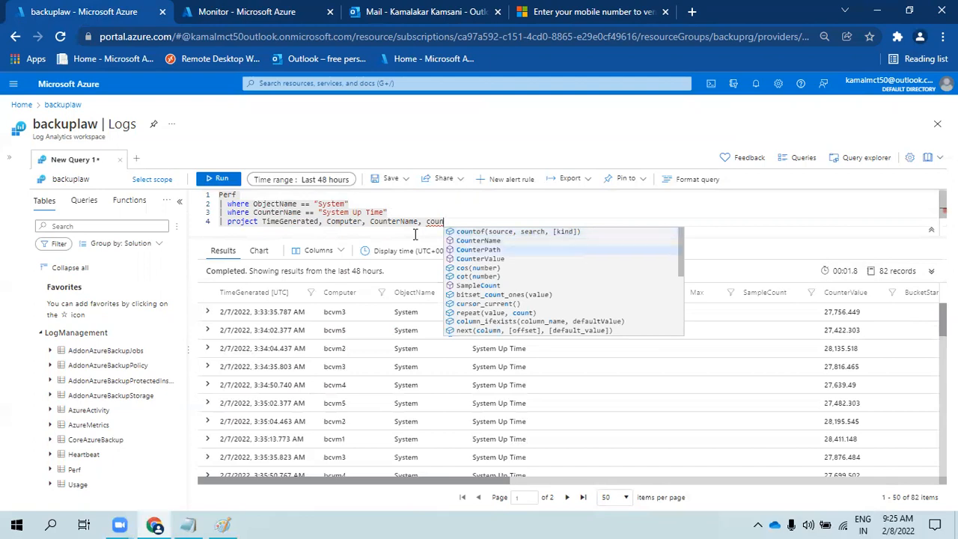
key("Return")
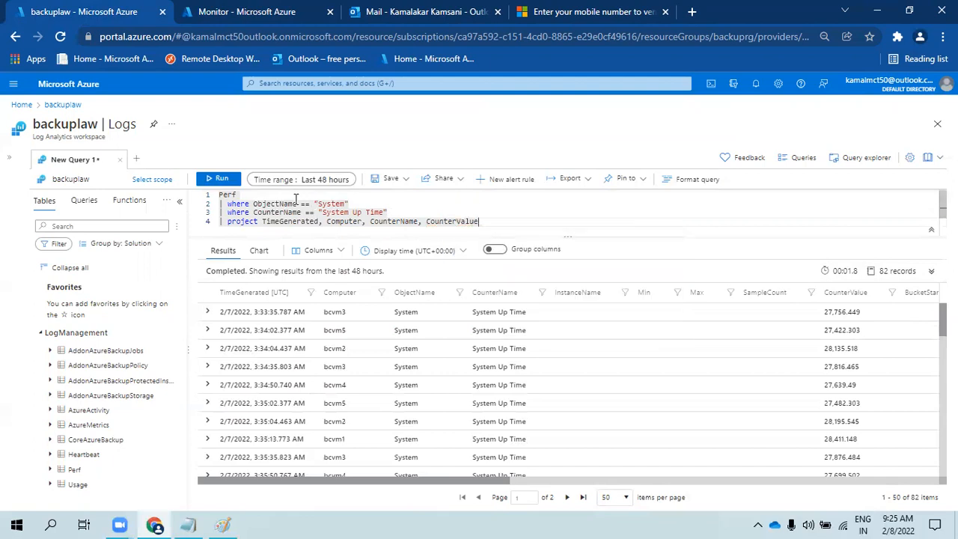
left_click(213, 179)
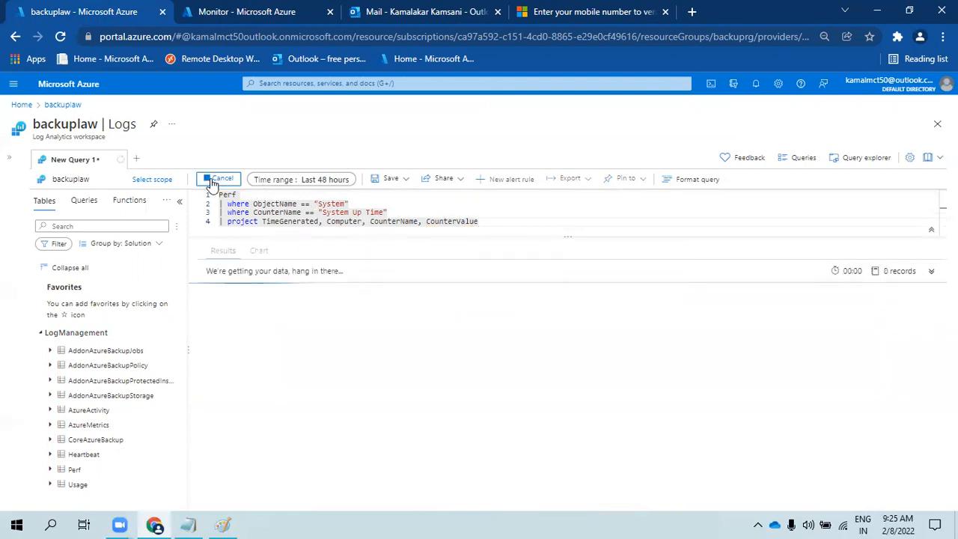
left_click(500, 329)
left_click(493, 314)
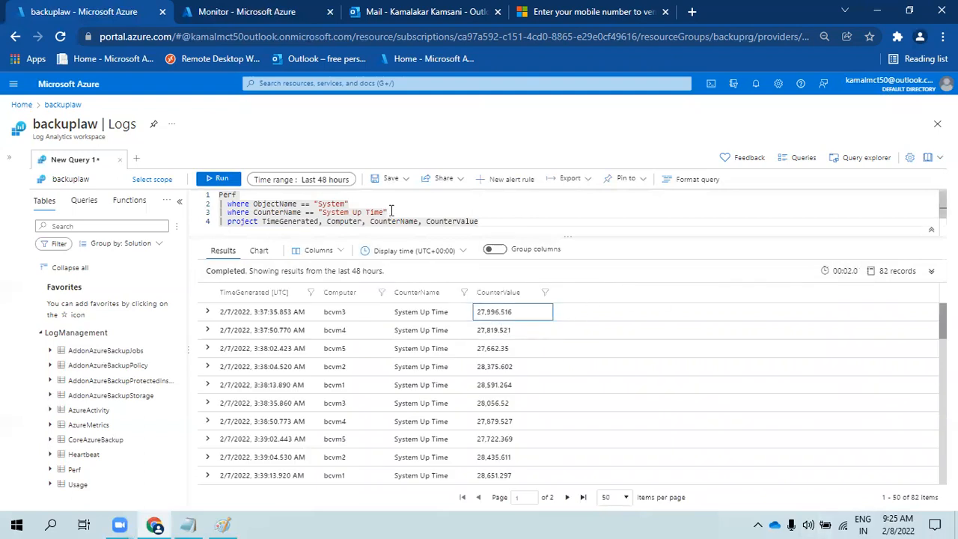
- Insert an '| extend Time = CounterValue' line above the project line
double_click(491, 312)
left_click(498, 311)
left_click(417, 211)
key("Return")
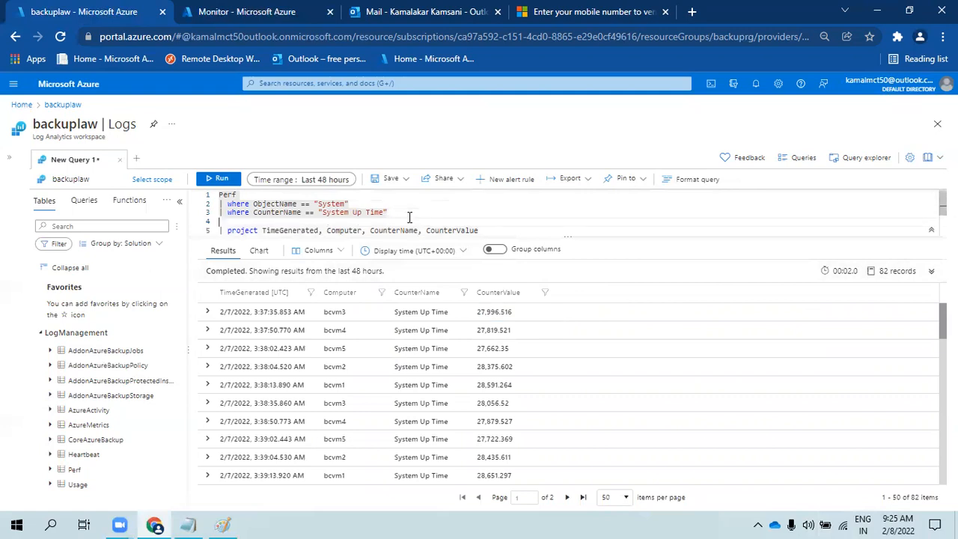
type("| extend ")
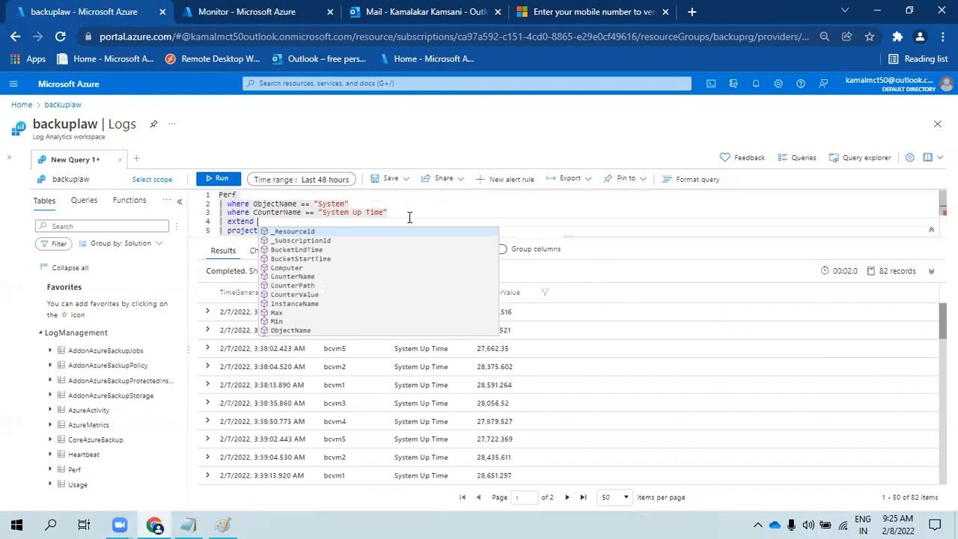
type("time")
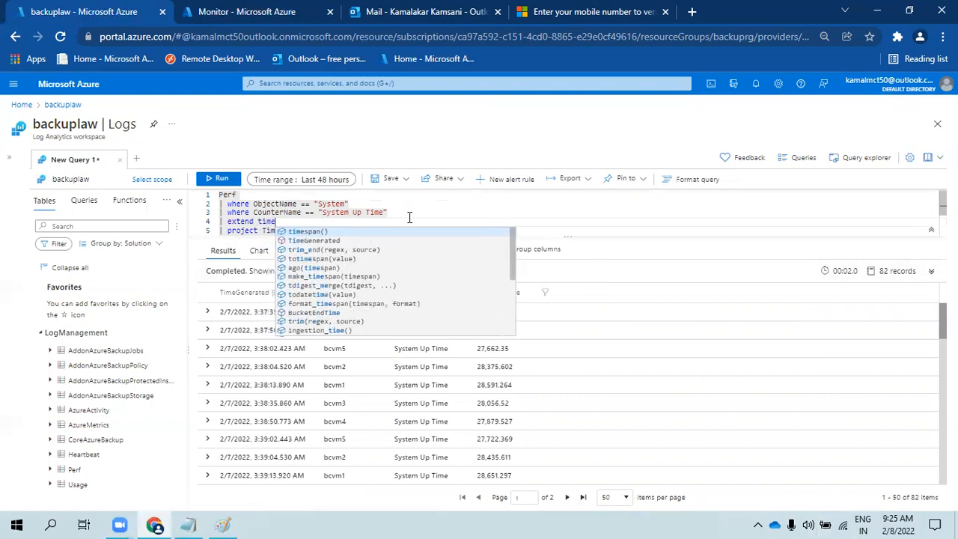
type(" = counter")
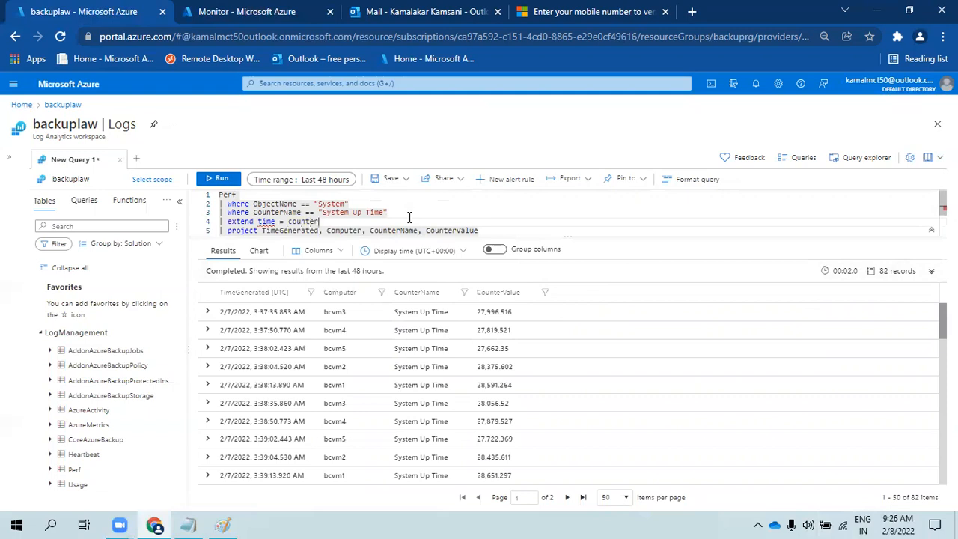
key("BackSpace")
key("BackSpace")
key("BackSpace")
key("BackSpace")
key("BackSpace")
key("BackSpace")
key("BackSpace")
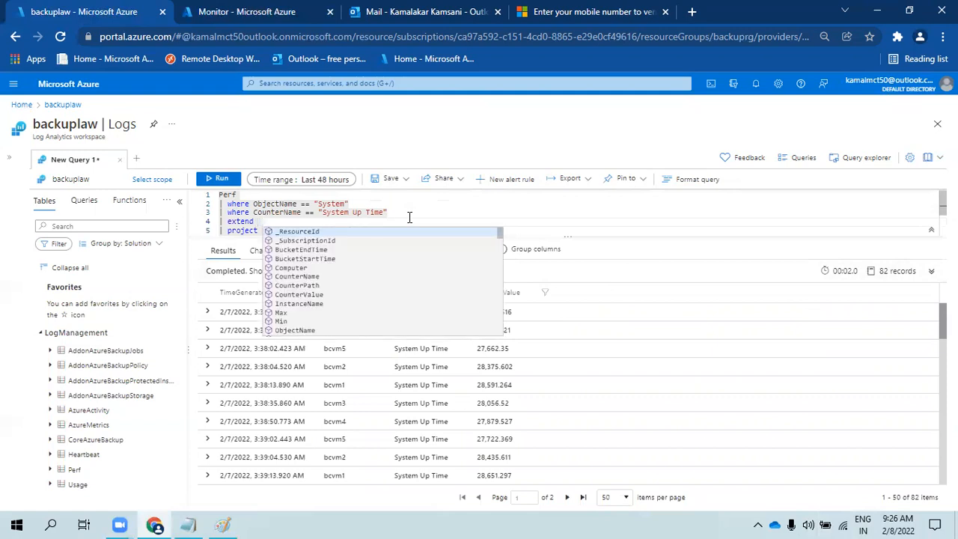
type("Ti")
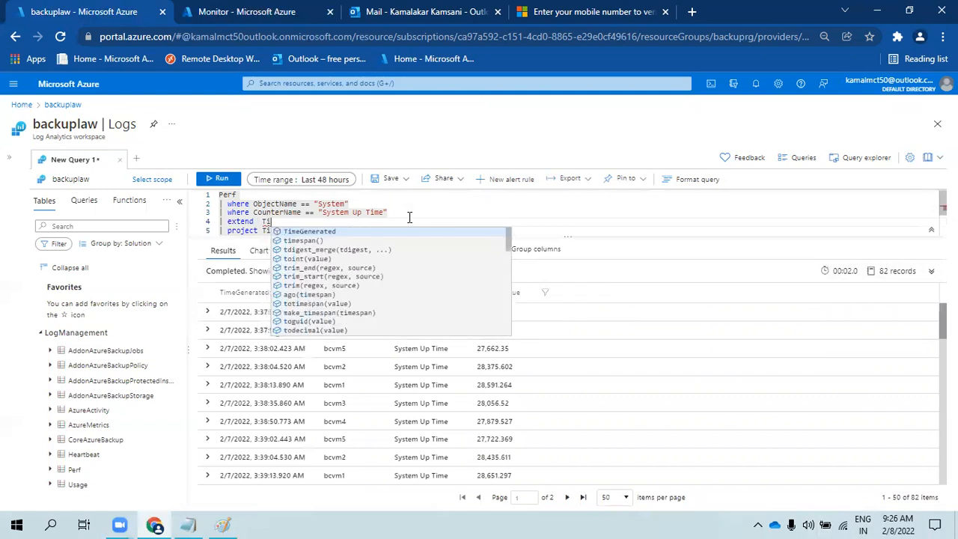
type("me = ")
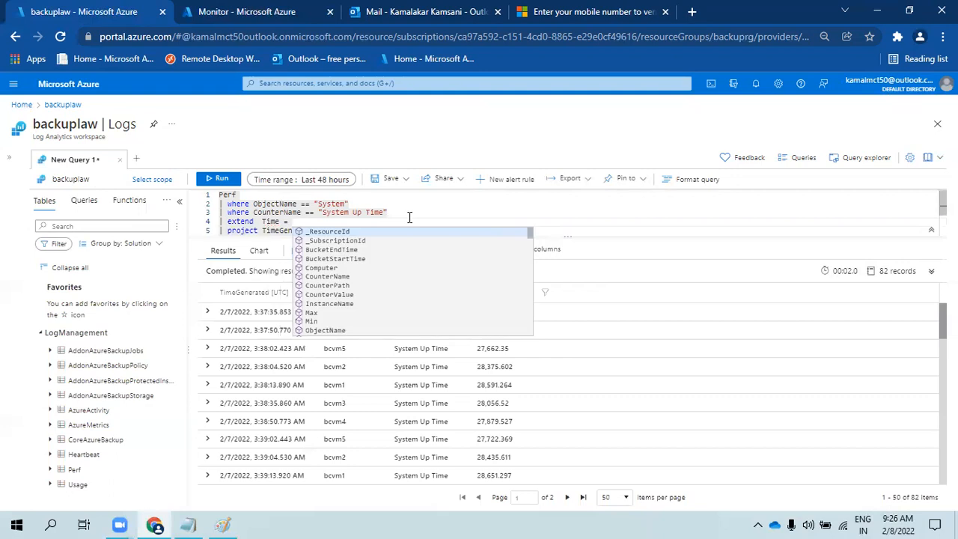
type("coun")
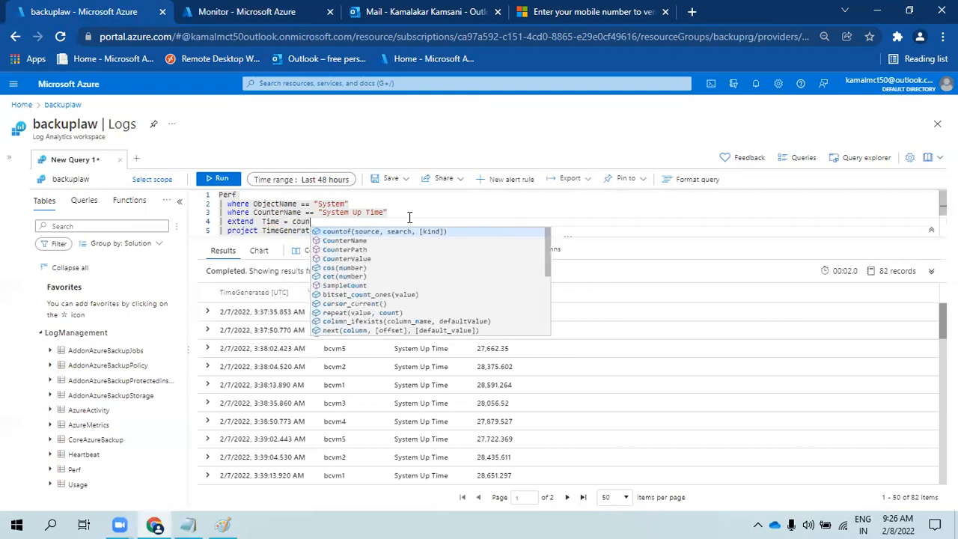
key("Down")
key("Down")
key("Down")
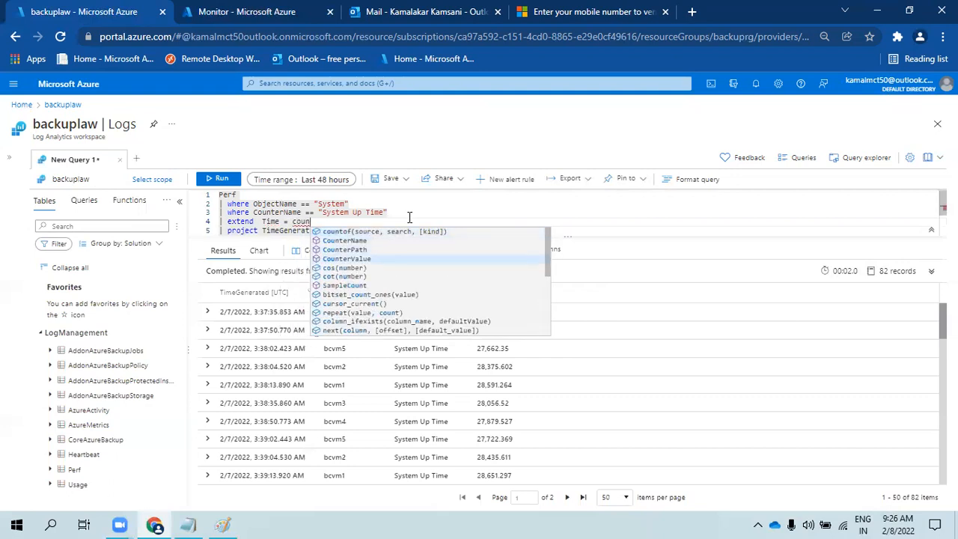
key("Return")
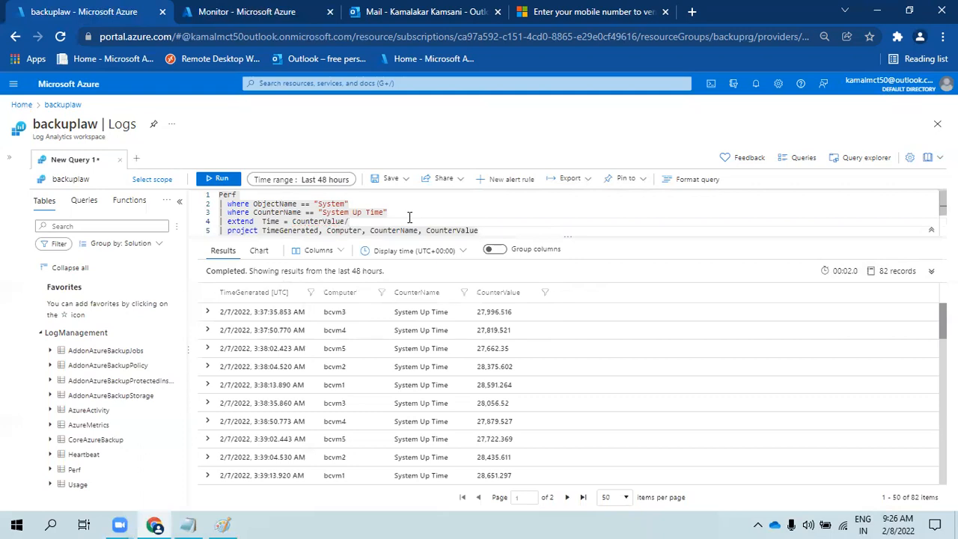
- Add Time to the projected columns, run with /60 then /120, and delete the extend line
left_click(277, 221)
left_click(494, 229)
type(".")
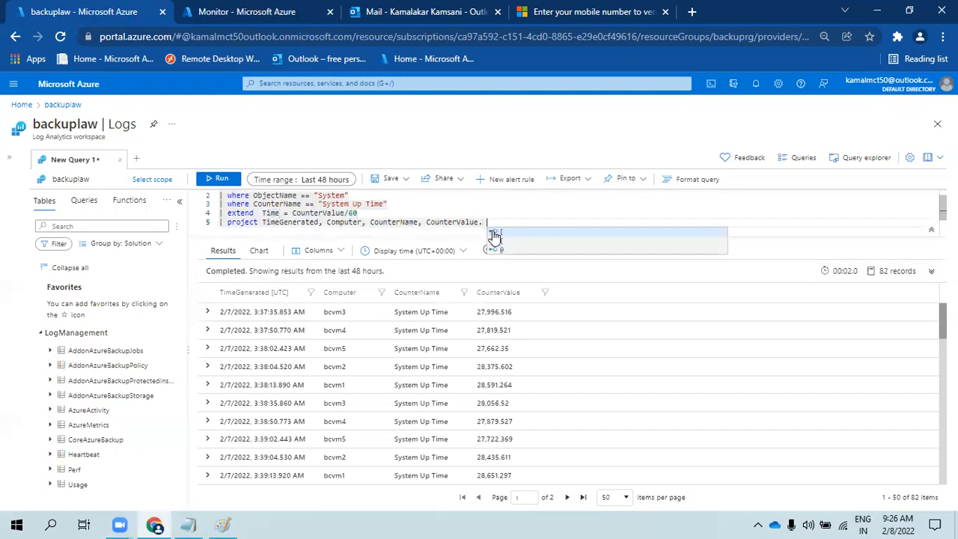
key("BackSpace")
type(", Time")
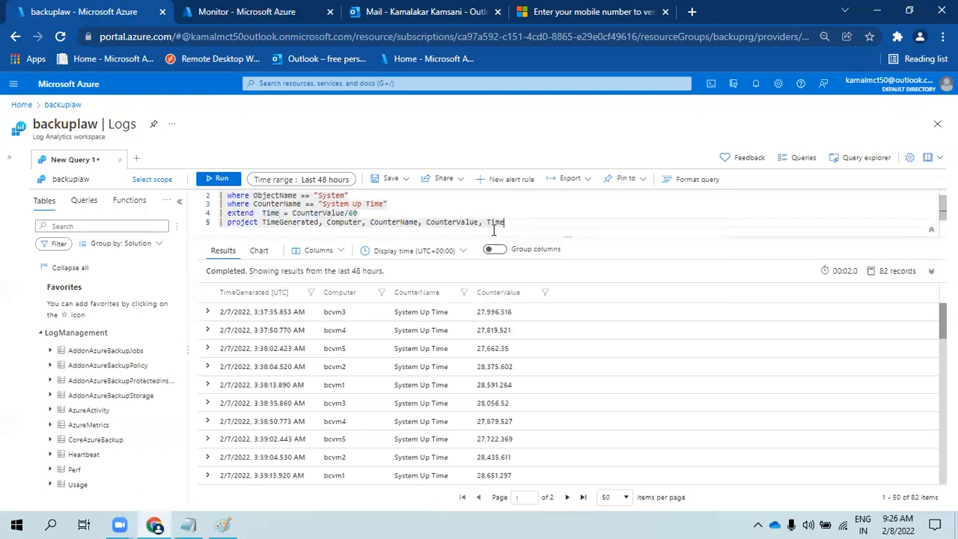
left_click(217, 179)
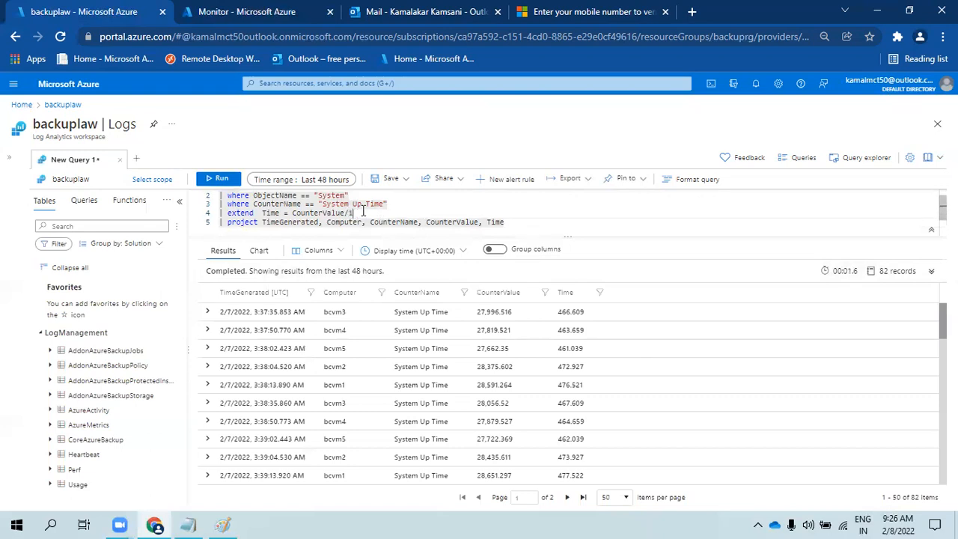
left_click(222, 179)
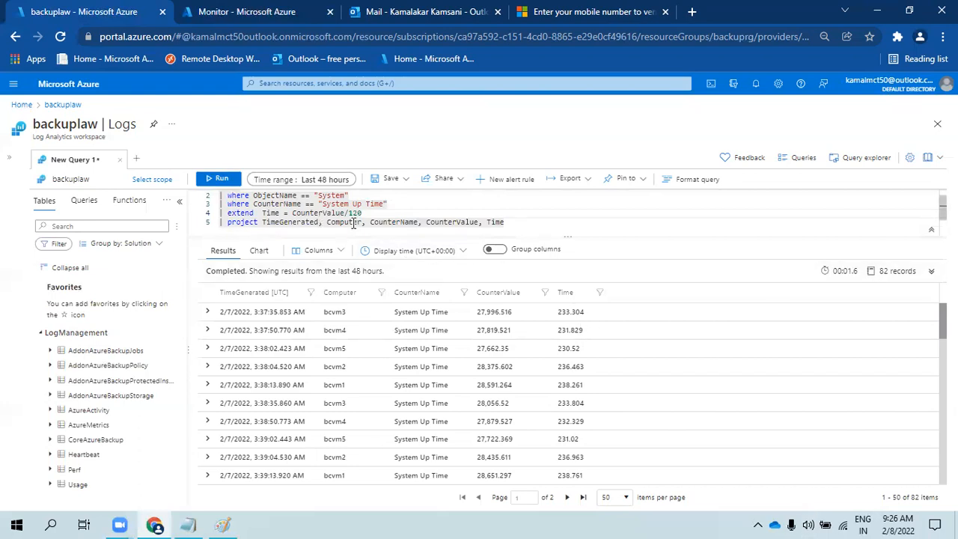
left_click_drag(365, 212, 216, 212)
key("BackSpace")
key("BackSpace")
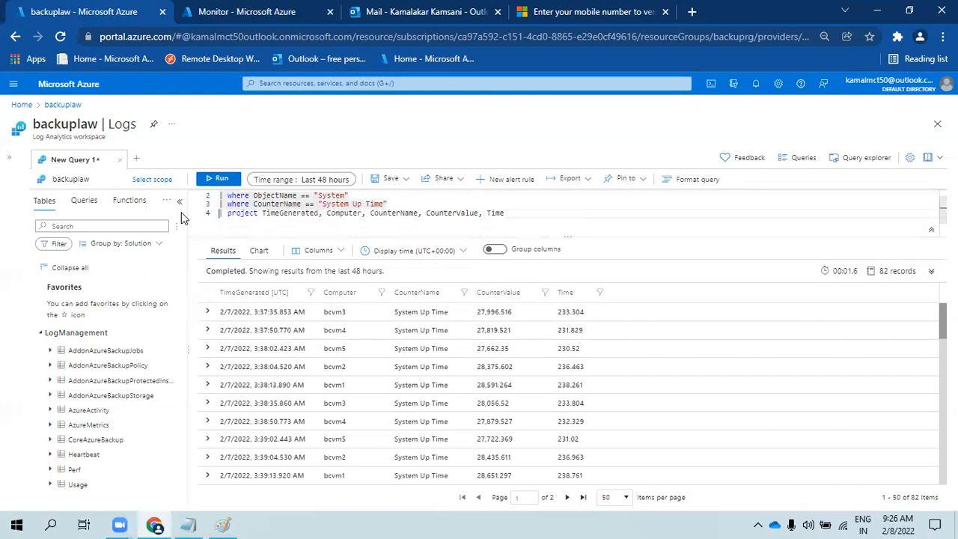
- Drop Time from the project line and select and rerun the whole uptime query
left_click(506, 213)
key("BackSpace")
key("BackSpace")
key("BackSpace")
key("BackSpace")
key("BackSpace")
key("BackSpace")
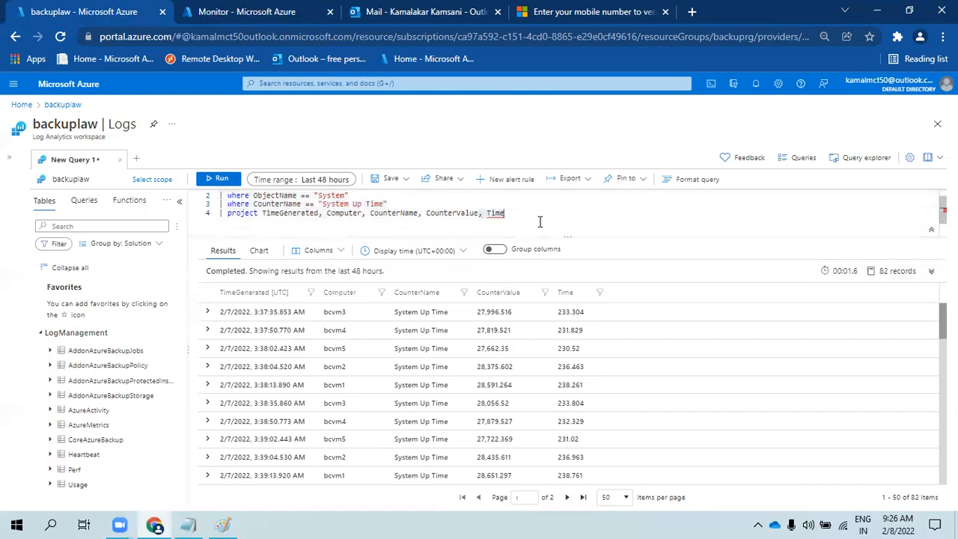
left_click_drag(506, 211, 227, 181)
key("ctrl+c")
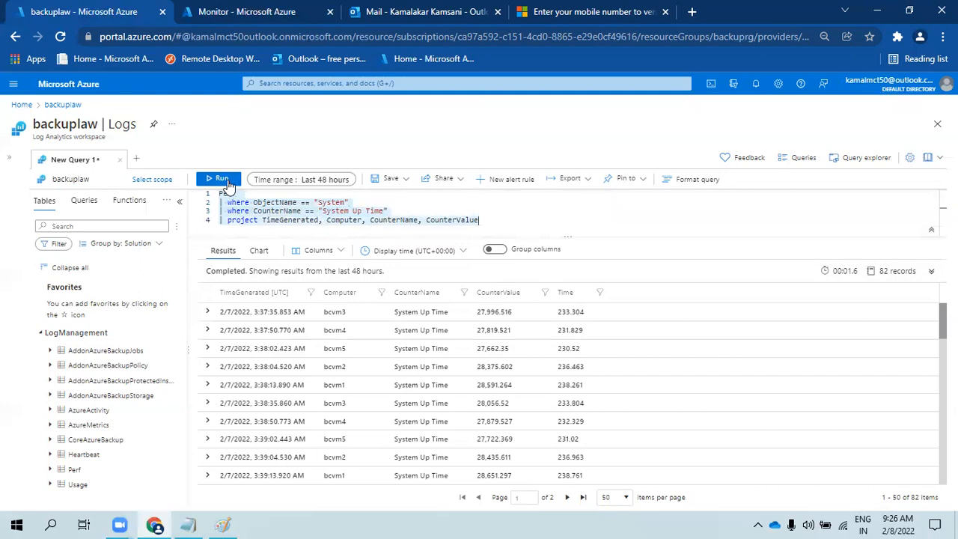
left_click(223, 181)
left_click(272, 203)
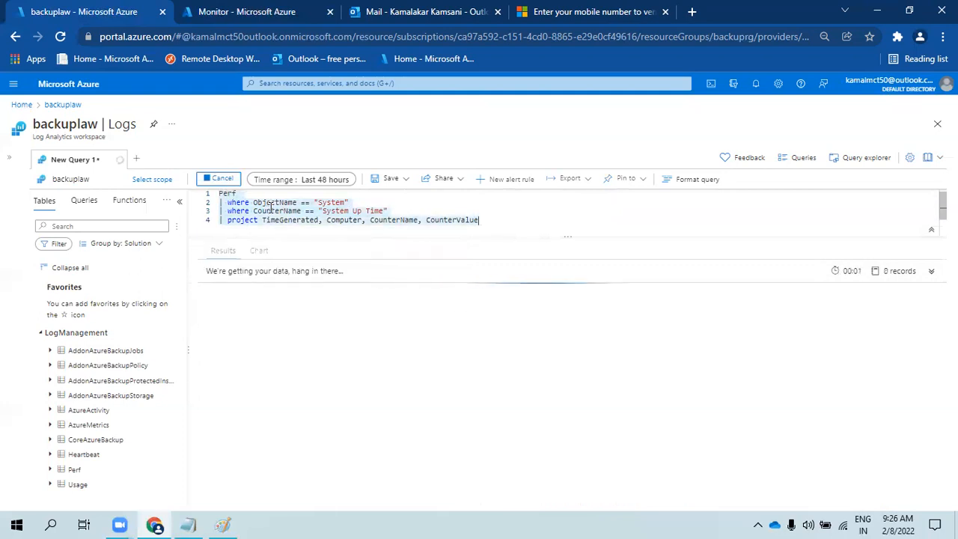
- Edit the Azure Mon workbook and clone its Backup Items step
left_click(247, 11)
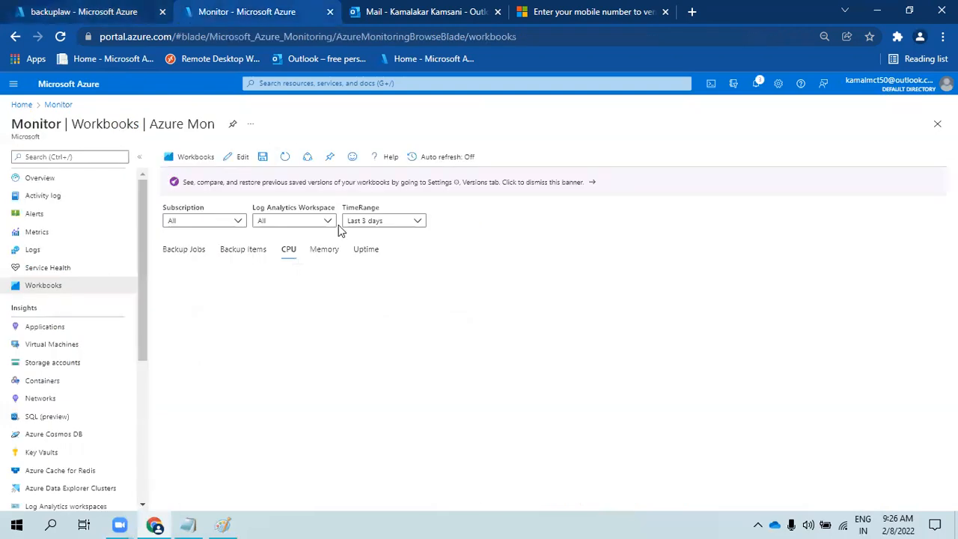
left_click(242, 157)
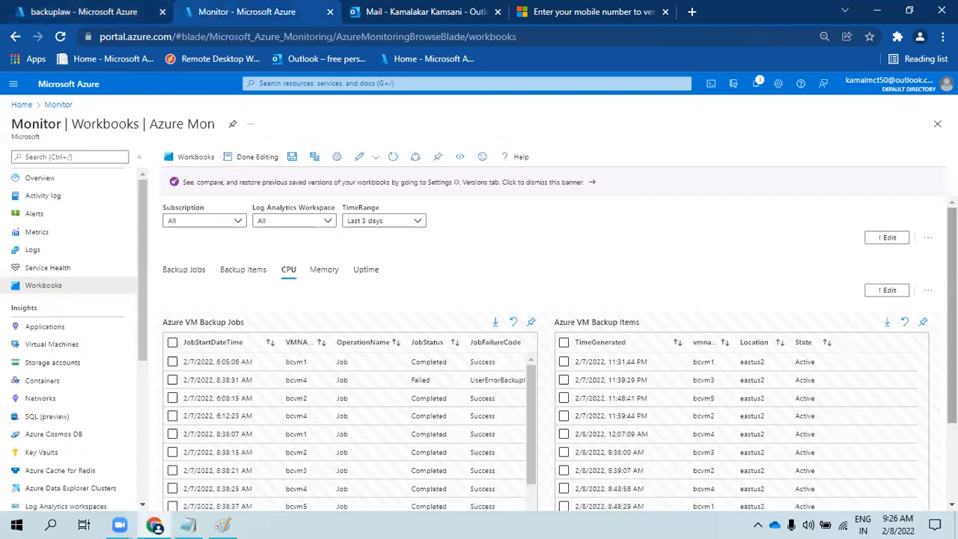
scroll(903, 464, "down", 3)
left_click(925, 459)
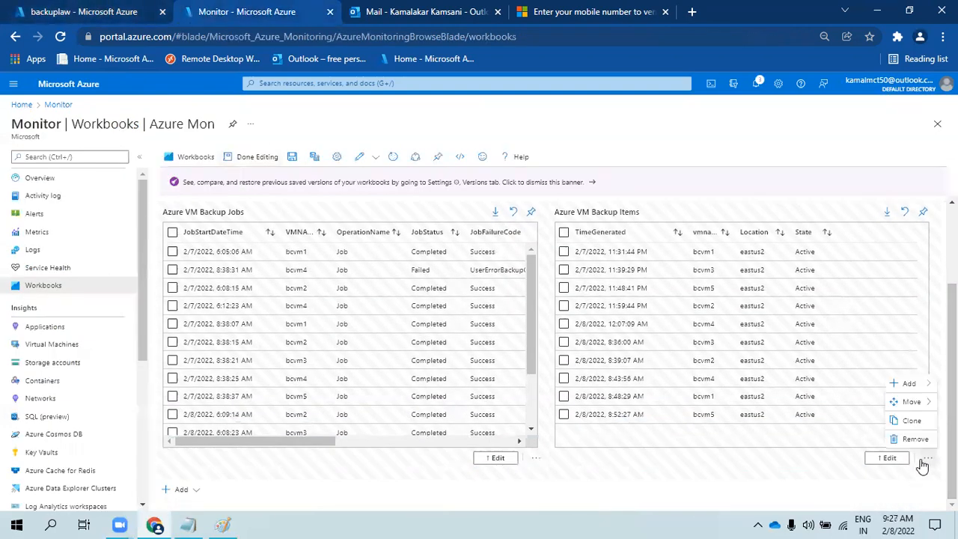
left_click(912, 421)
- Replace the cloned step's query with the Perf System Up Time query
left_click_drag(392, 309, 155, 290)
key("ctrl+v")
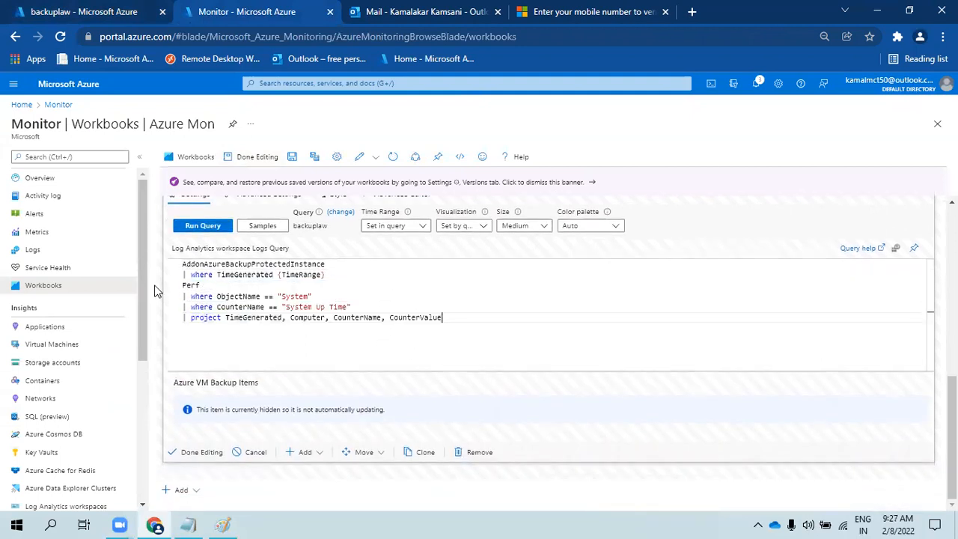
left_click_drag(328, 264, 143, 264)
key("Delete")
key("Delete")
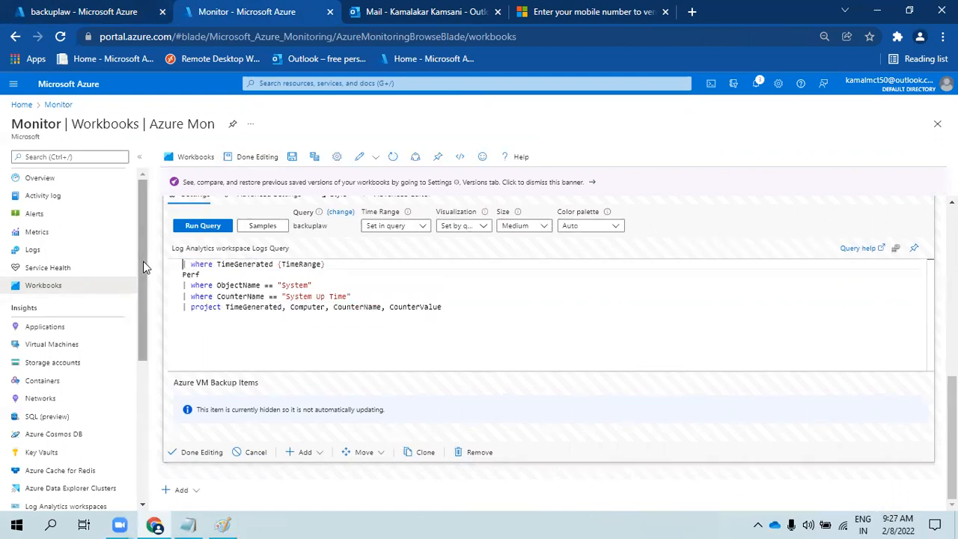
left_click_drag(201, 274, 149, 274)
key("ctrl+c")
key("Delete")
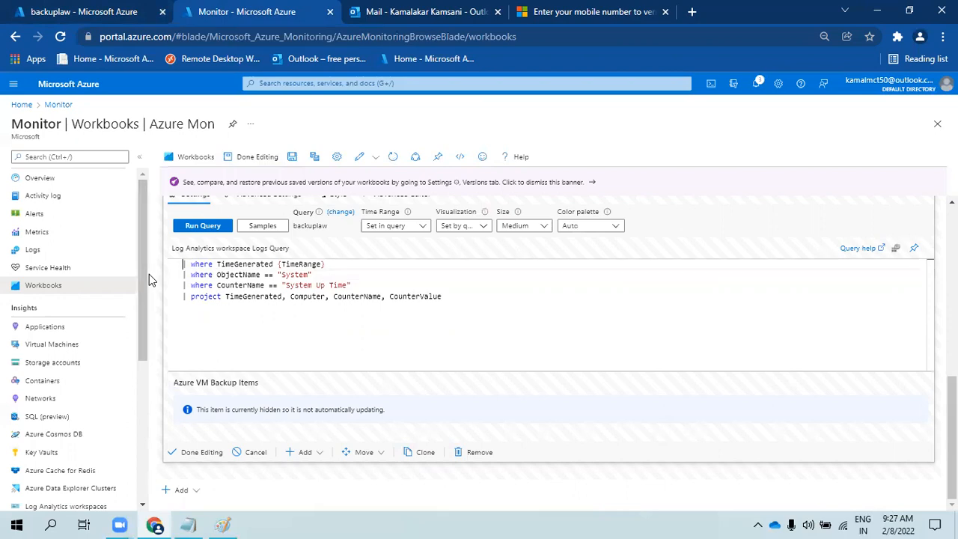
key("Delete")
key("Up")
key("ctrl+v")
- Keep the step's time range set in the query and show its advanced settings
left_click(252, 298)
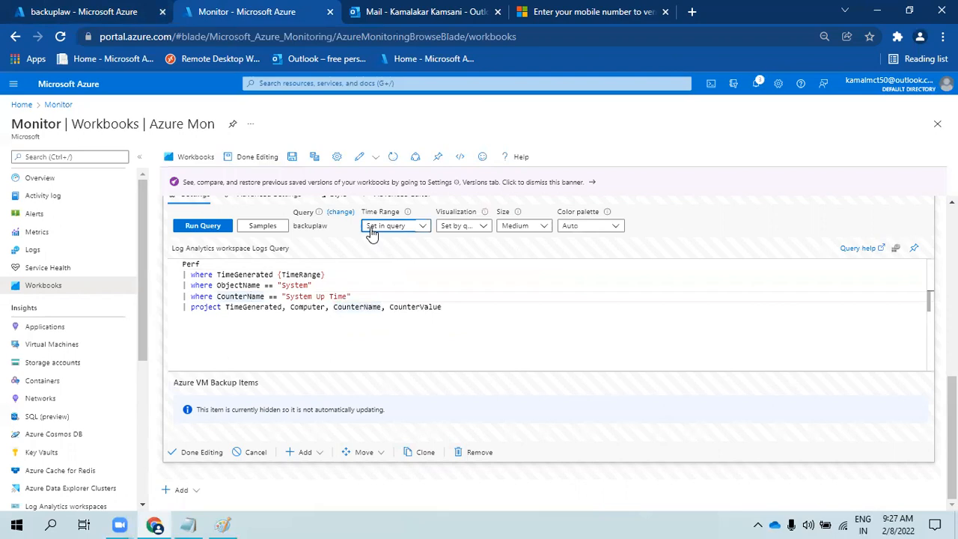
left_click(371, 228)
left_click(341, 212)
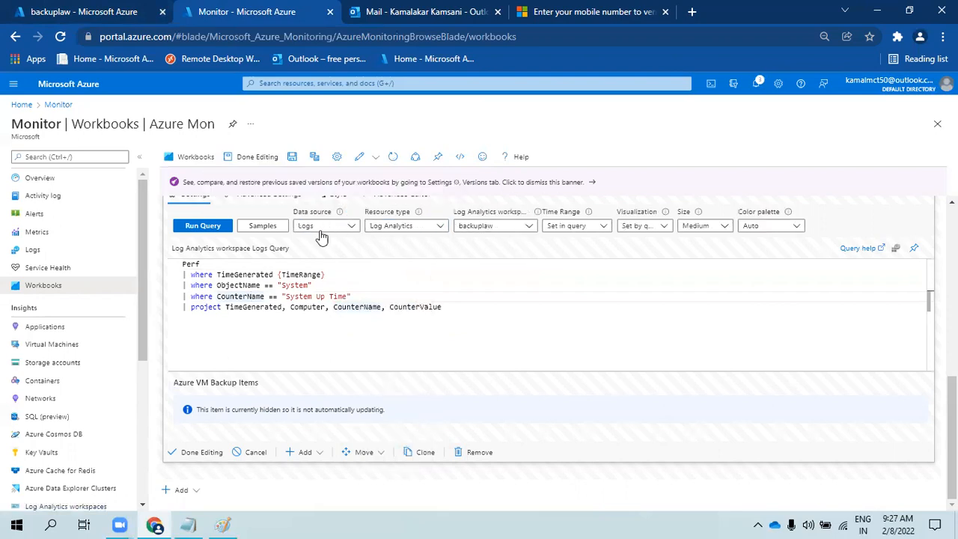
scroll(269, 247, "up", 1)
left_click(258, 263)
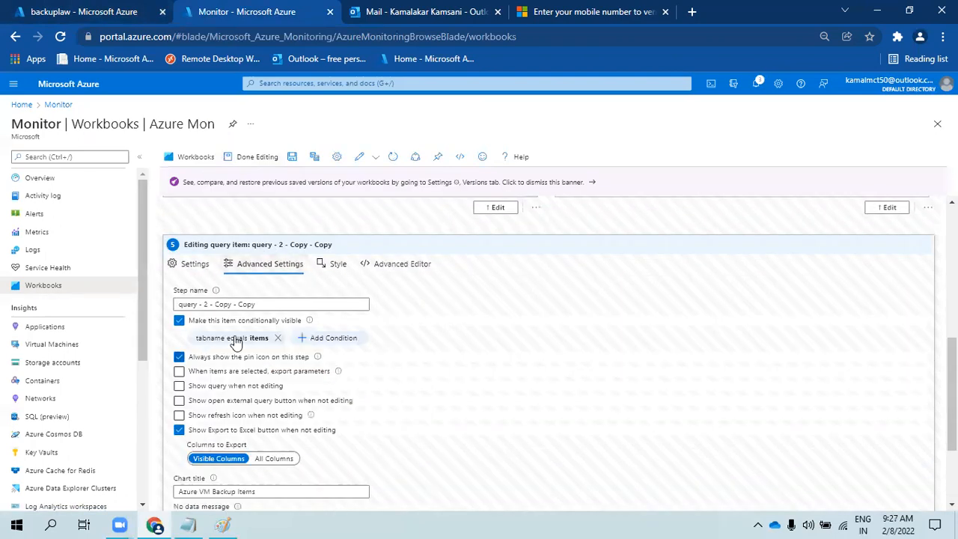
- Make the step visible only when tabname equals uptime
left_click(256, 338)
left_click(403, 395)
double_click(403, 395)
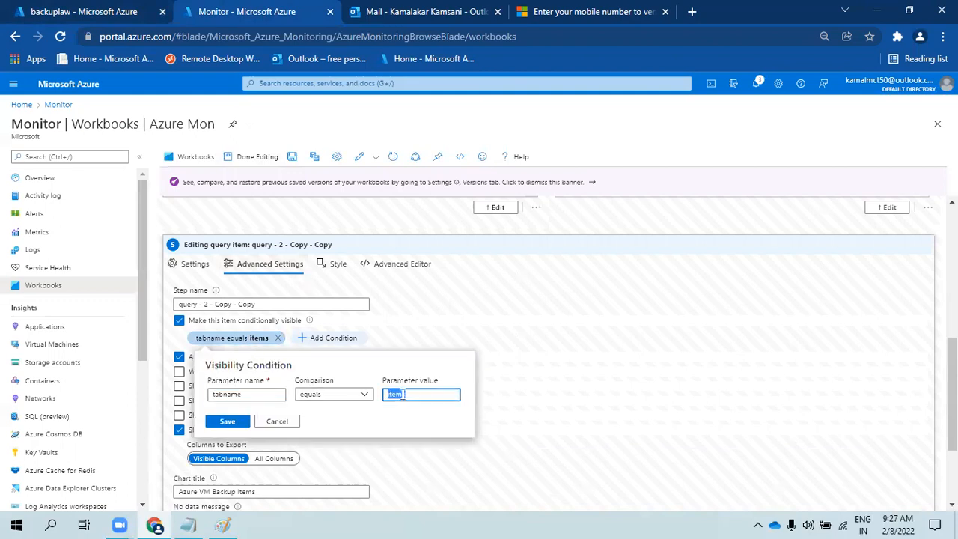
type("uptime")
left_click(228, 421)
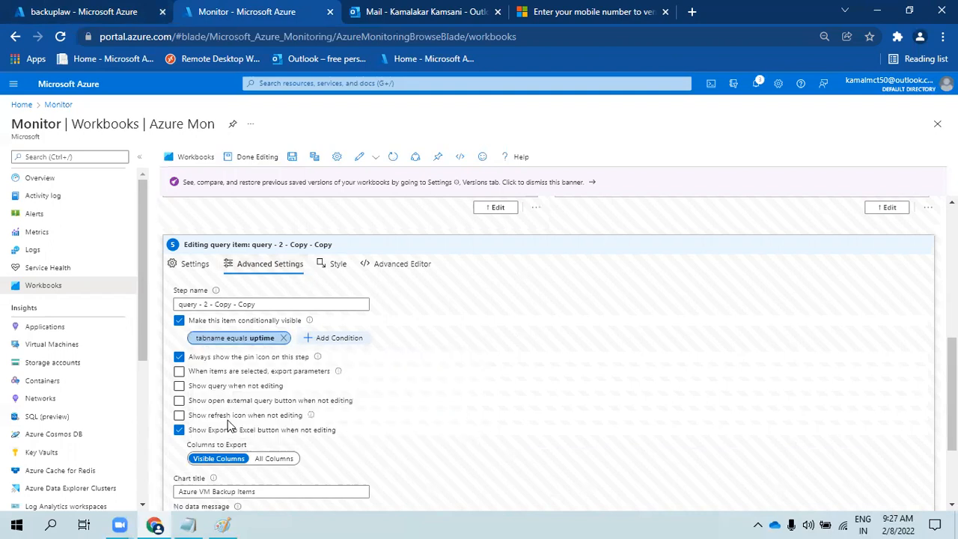
- Enable exporting parameters on row selection and set the chart title to 'System Uptime'
left_click(247, 371)
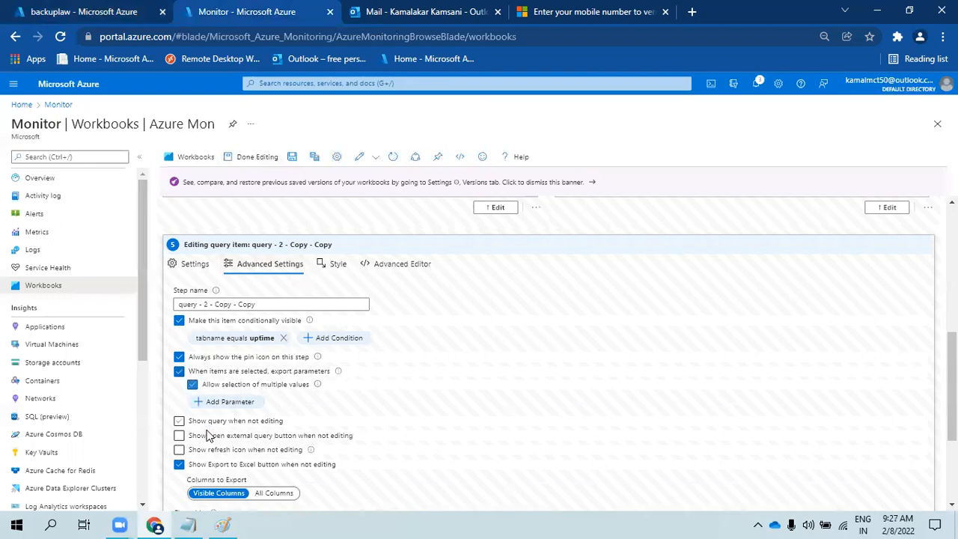
scroll(211, 442, "down", 2)
left_click(223, 386)
key("ctrl+a")
type("System Uptime")
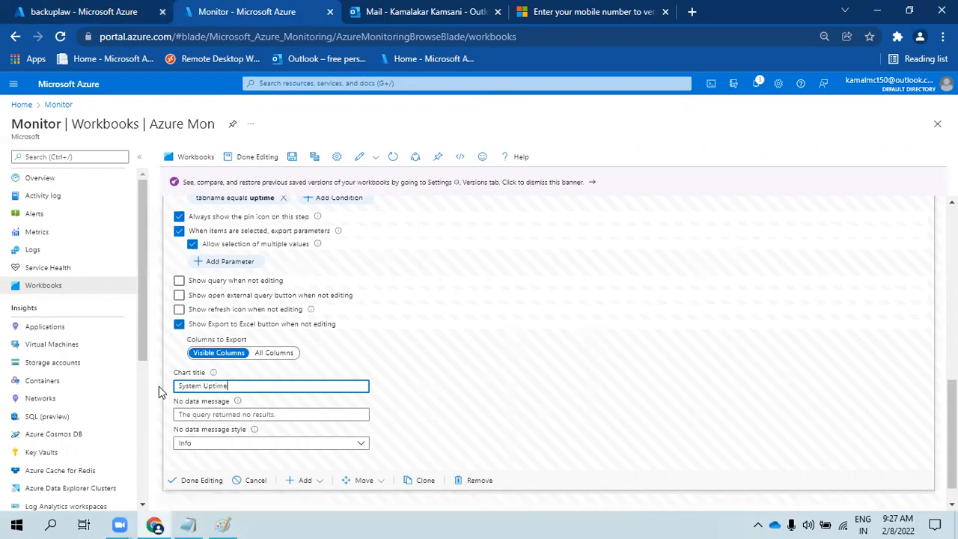
scroll(247, 309, "up", 2)
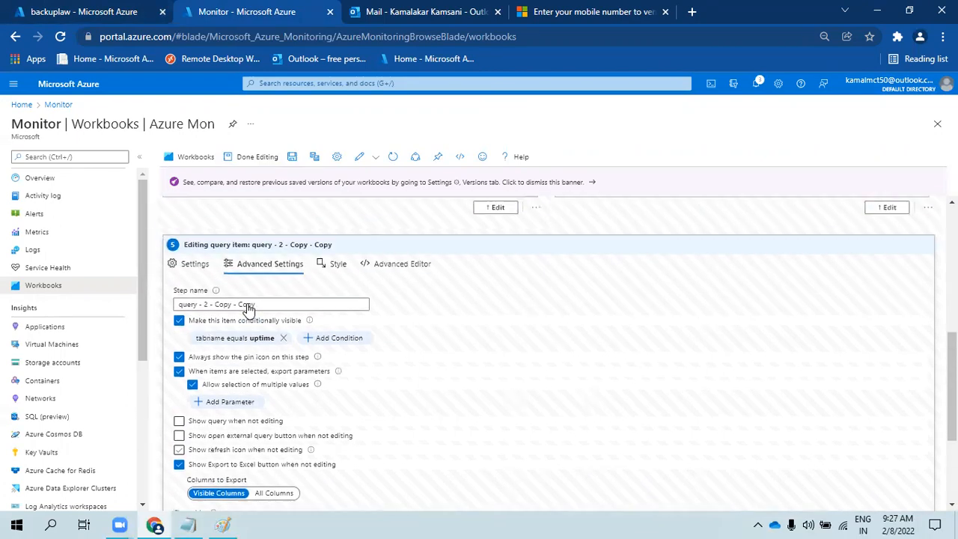
- Finish editing the System Uptime step and leave workbook edit mode
left_click(191, 268)
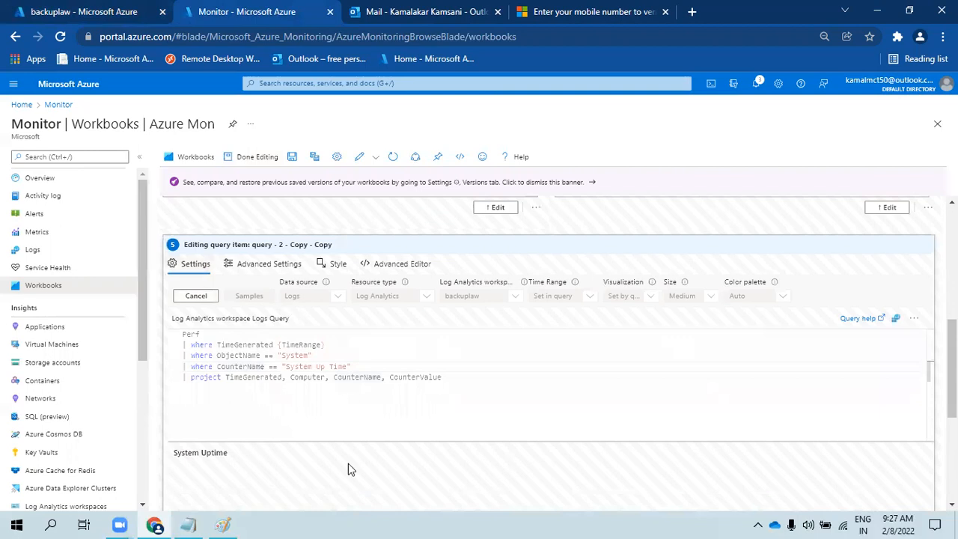
scroll(341, 477, "down", 2)
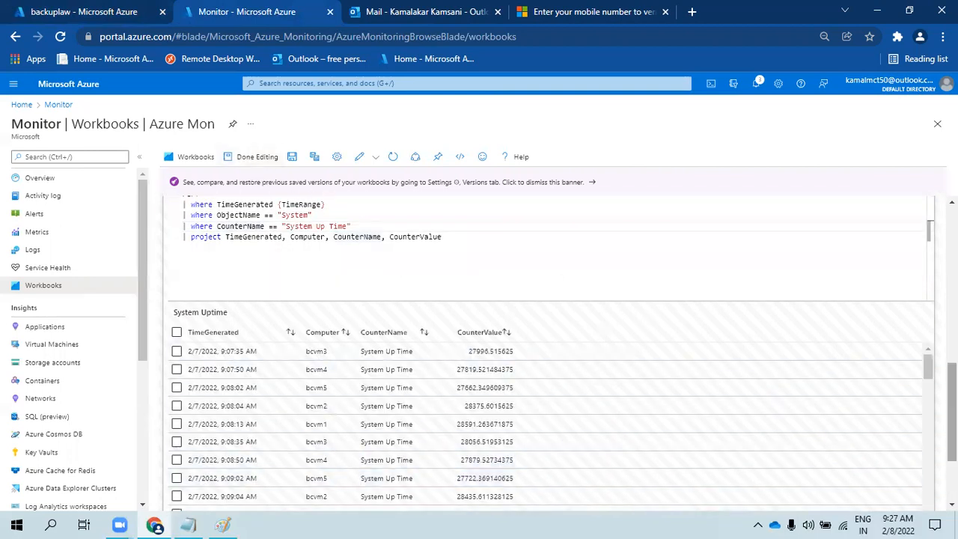
scroll(191, 483, "down", 2)
left_click(188, 453)
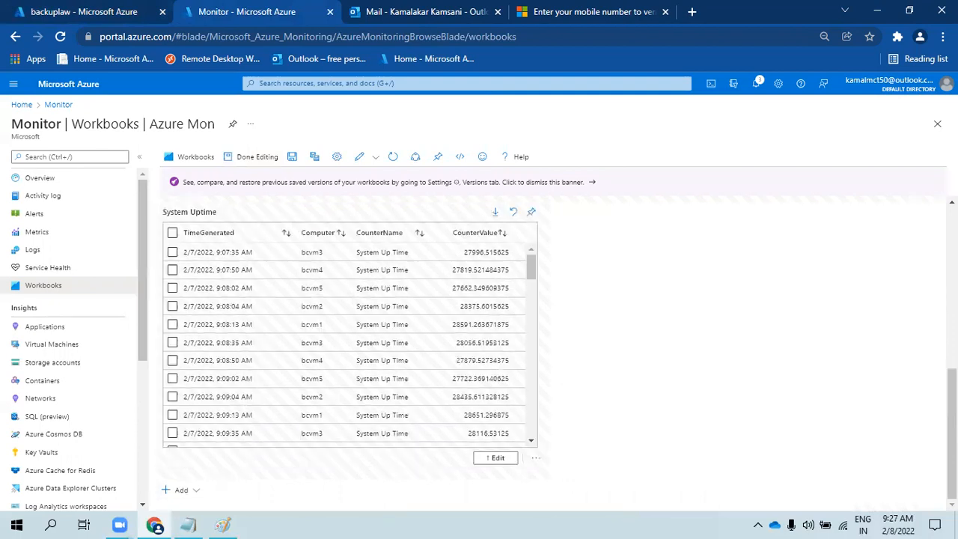
scroll(907, 278, "up", 5)
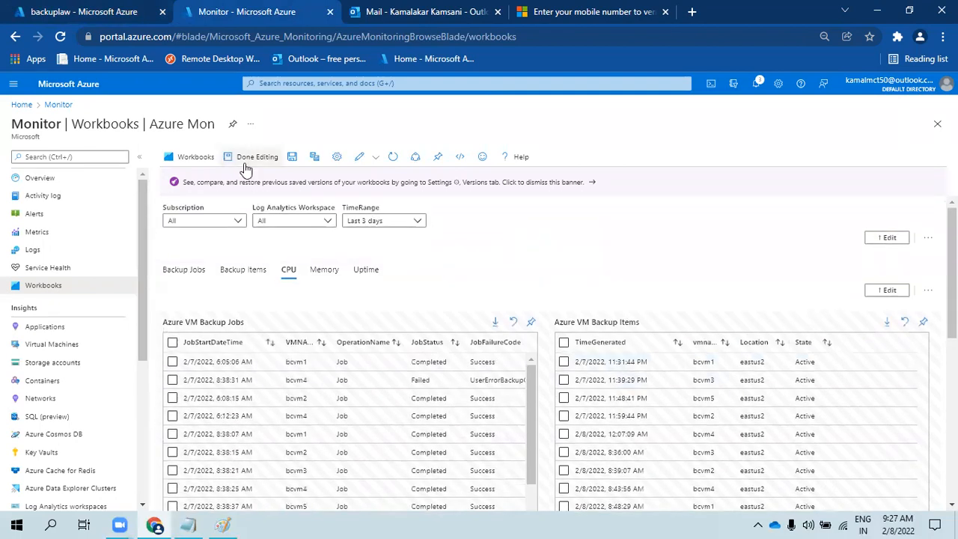
left_click(246, 159)
- Preview the Uptime, Memory and CPU tabs, then go back to the backuplaw Logs tab
left_click_drag(380, 251, 370, 251)
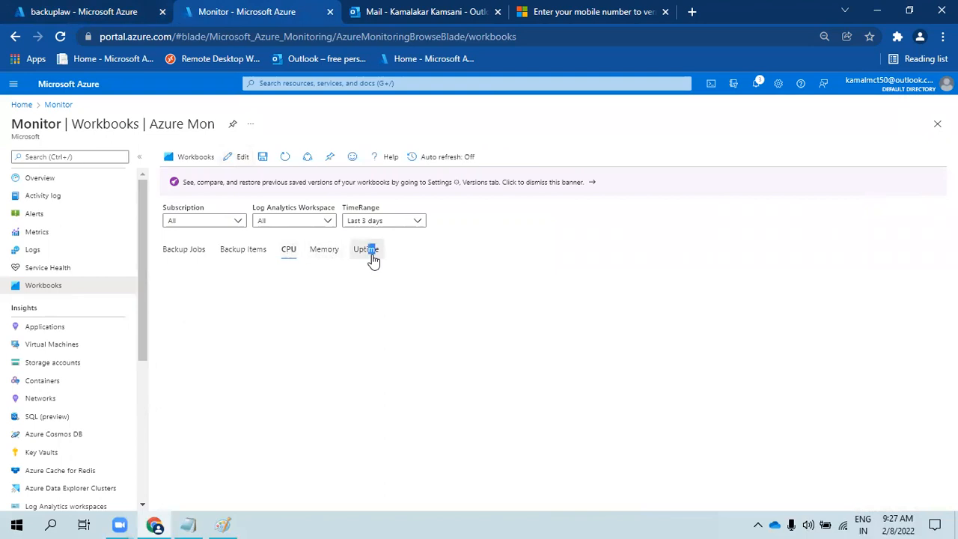
left_click(372, 253)
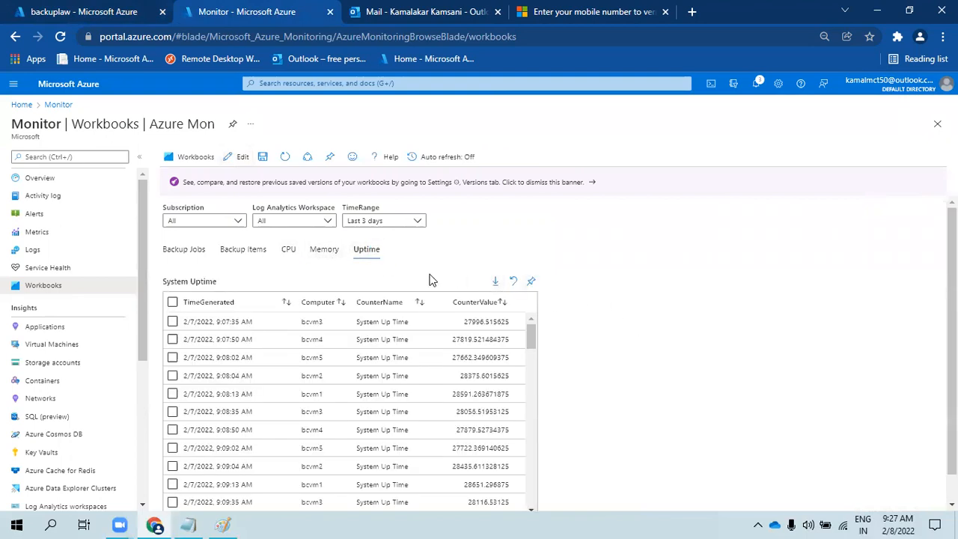
left_click(322, 254)
left_click(291, 253)
left_click(93, 10)
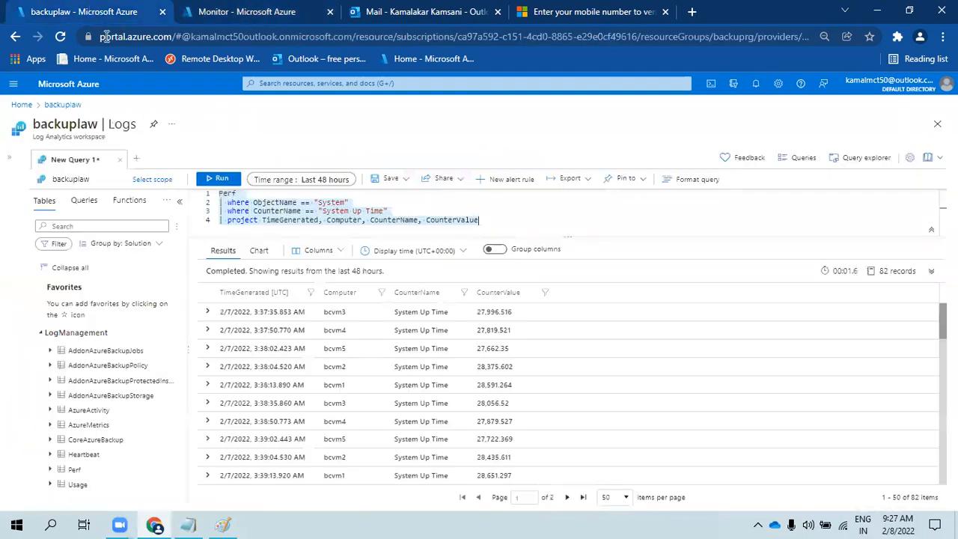
- Save the Azure Mon workbook
left_click(232, 11)
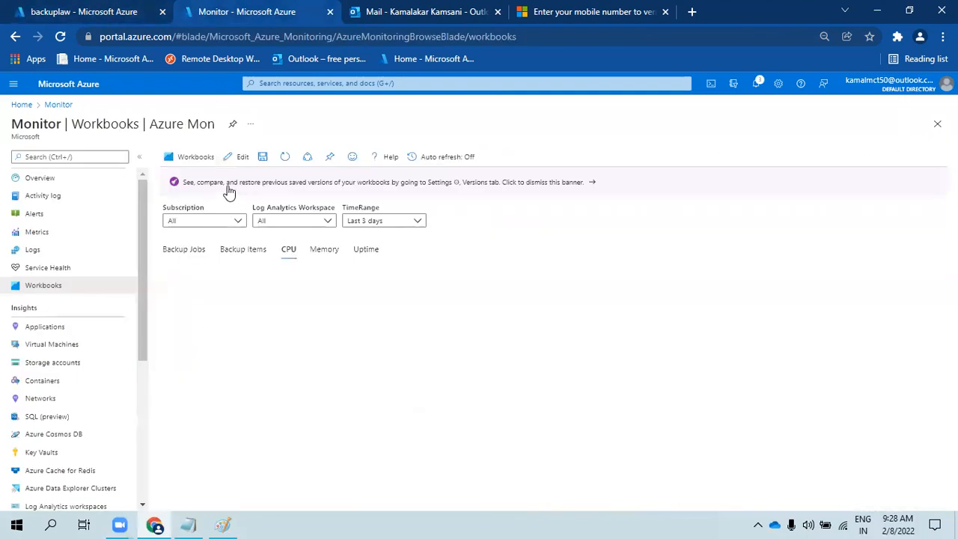
left_click(263, 158)
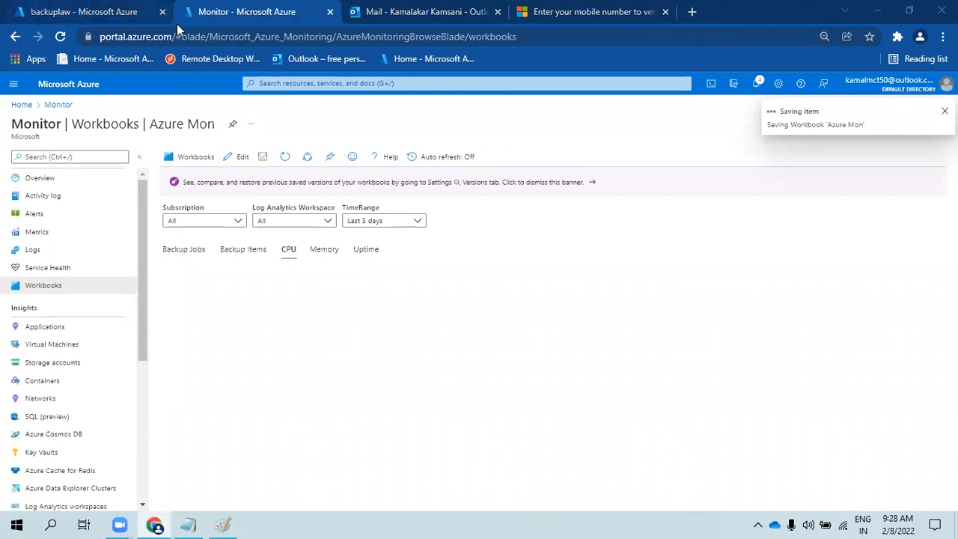
left_click(122, 9)
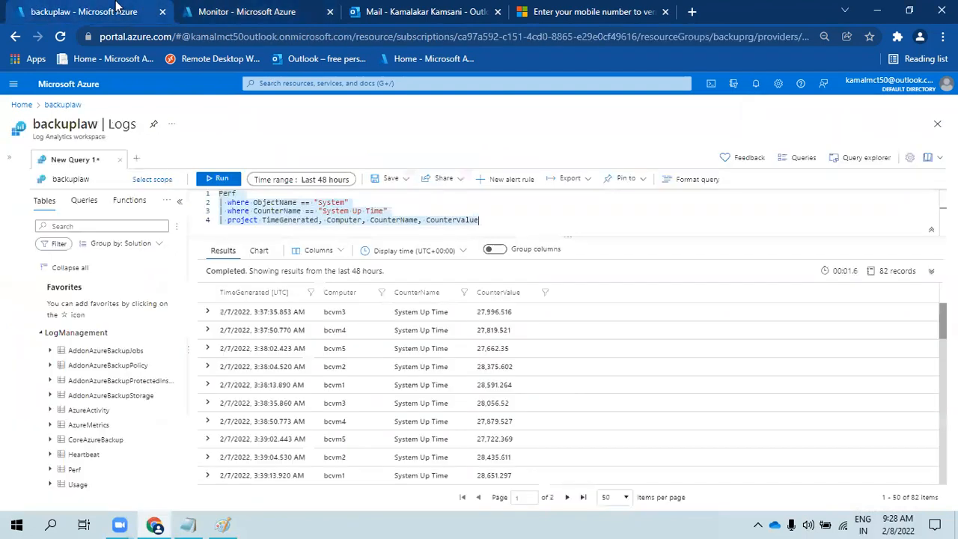
- Delete query lines 2–4, run bare Perf, and page through the 5,884 records
left_click_drag(483, 218, 215, 207)
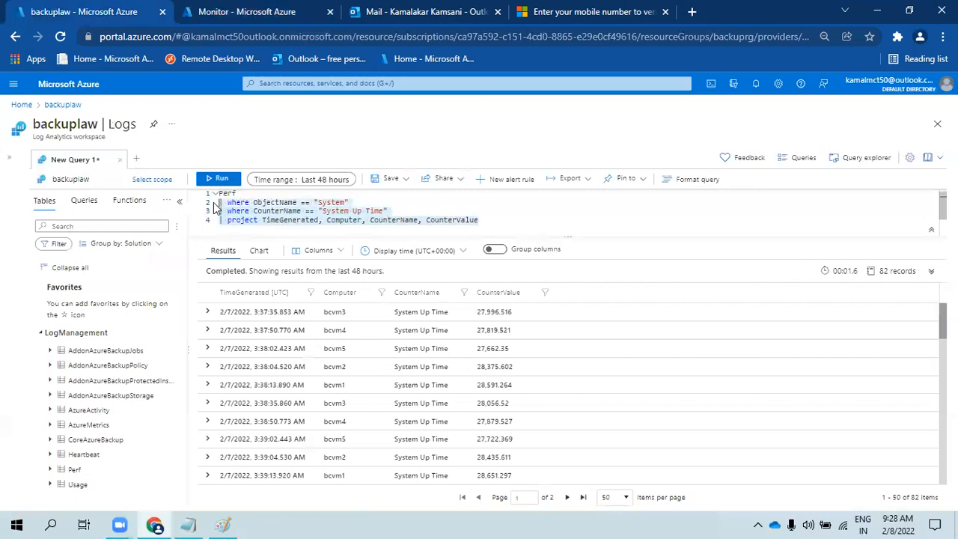
key("Delete")
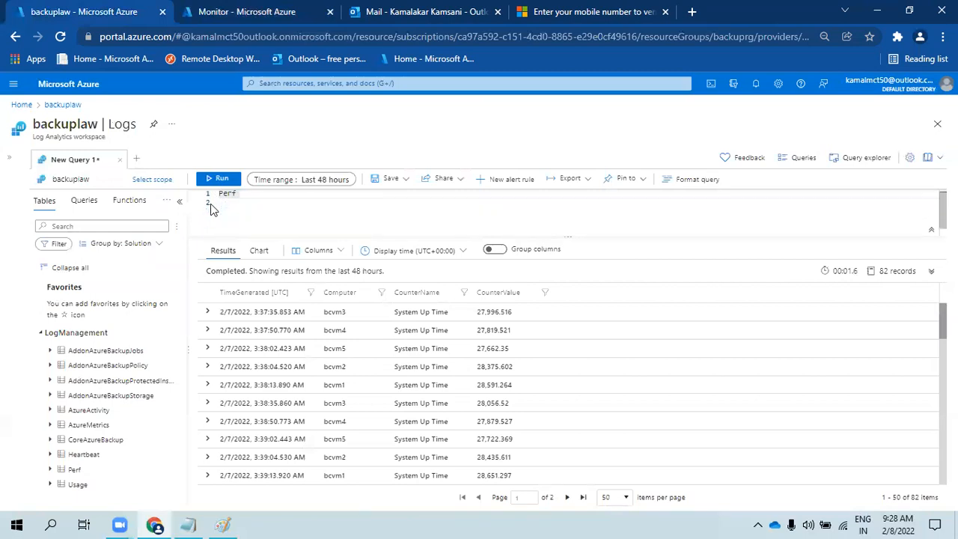
key("shift+Return")
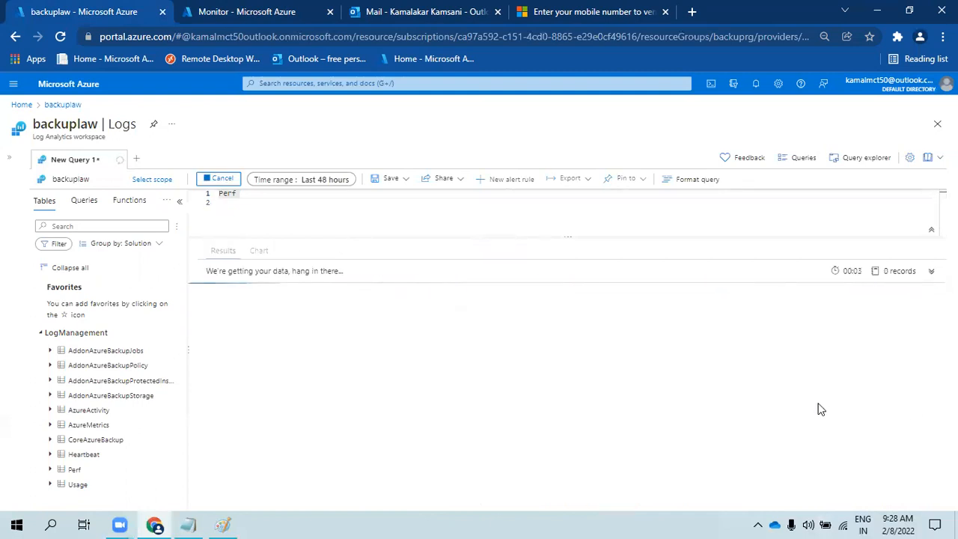
scroll(520, 400, "down", 5)
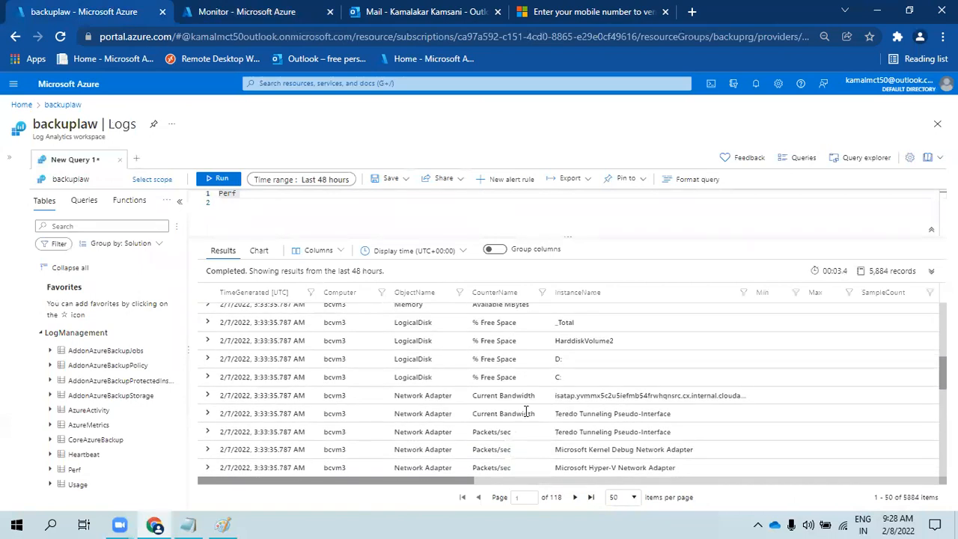
scroll(421, 378, "down", 5)
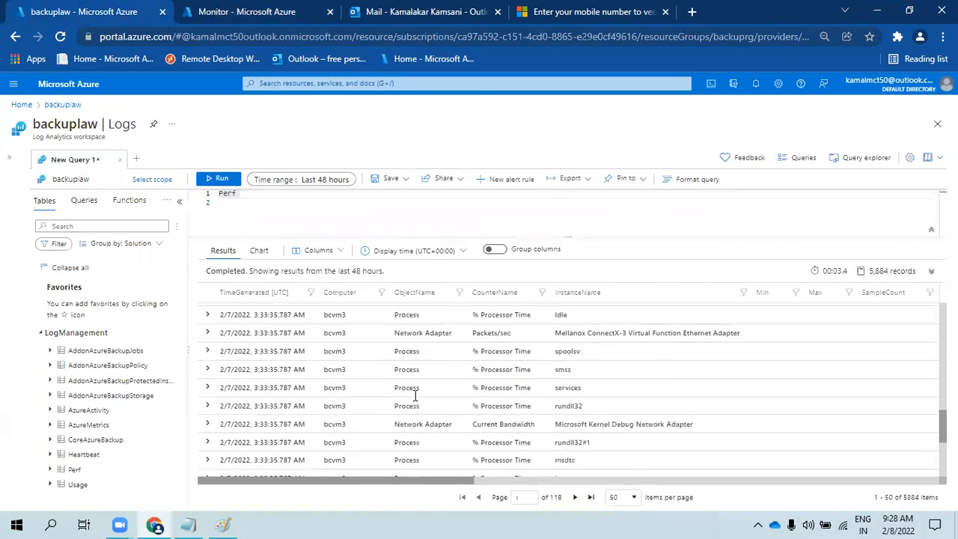
scroll(418, 404, "up", 5)
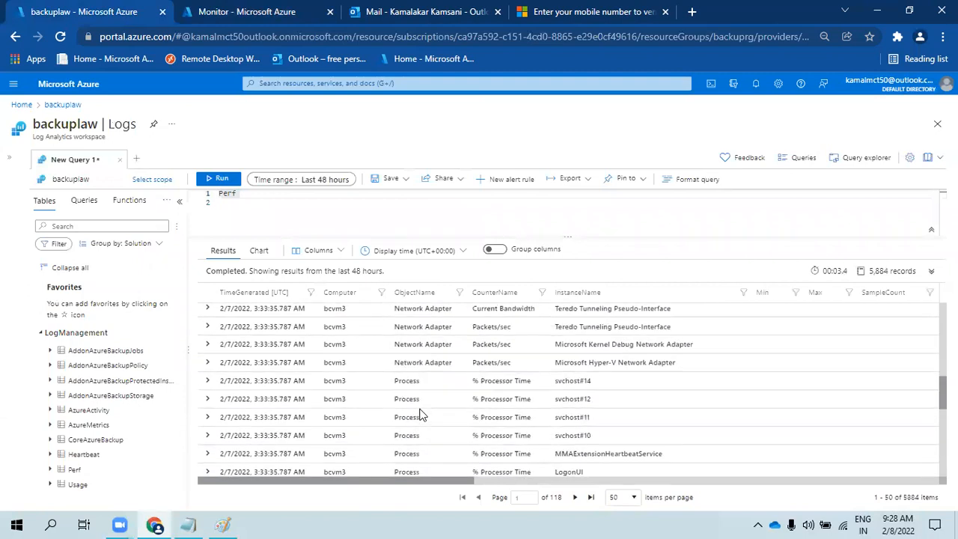
scroll(420, 414, "up", 2)
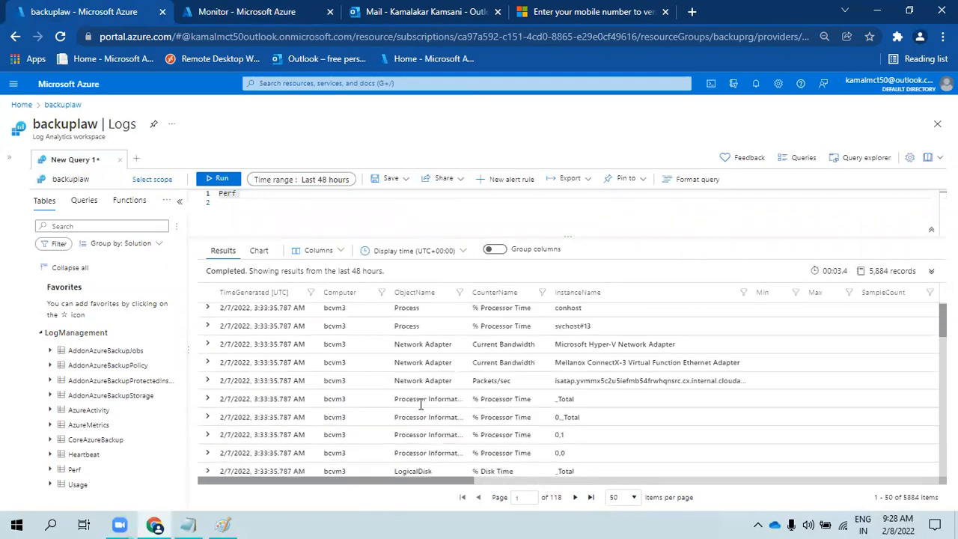
scroll(420, 412, "down", 6)
scroll(434, 419, "down", 2)
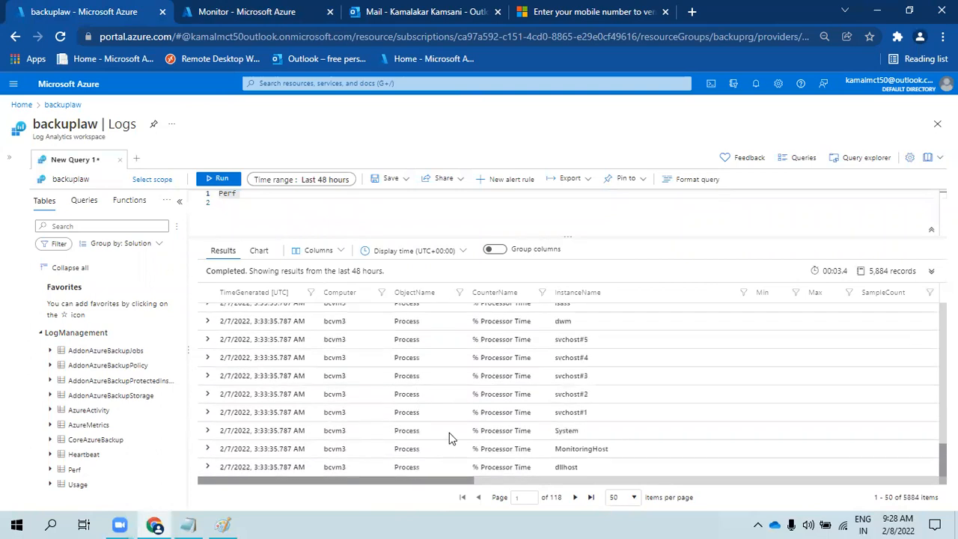
left_click(575, 497)
left_click(575, 497)
left_click(576, 497)
left_click(575, 497)
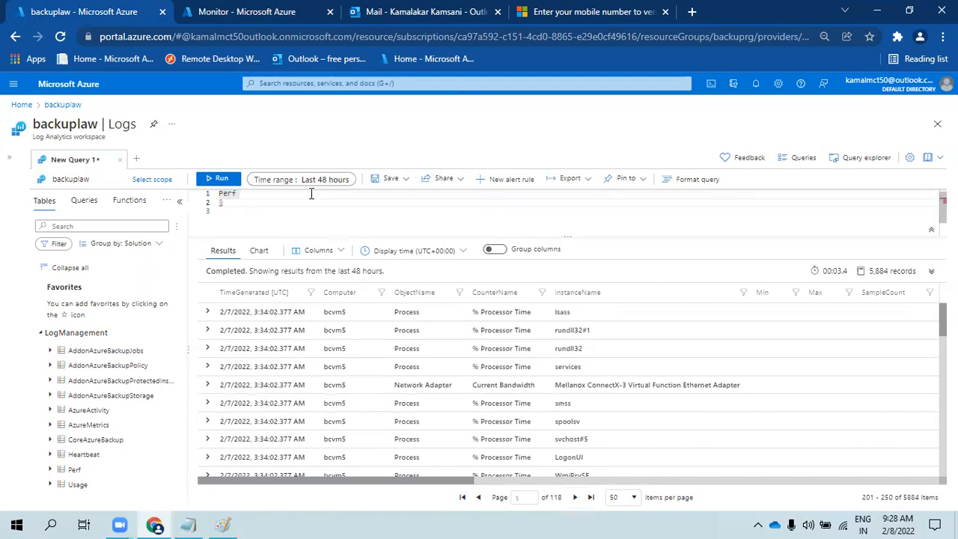
- Run '| summarize by ObjectName' on Perf to list its six object names
type("su")
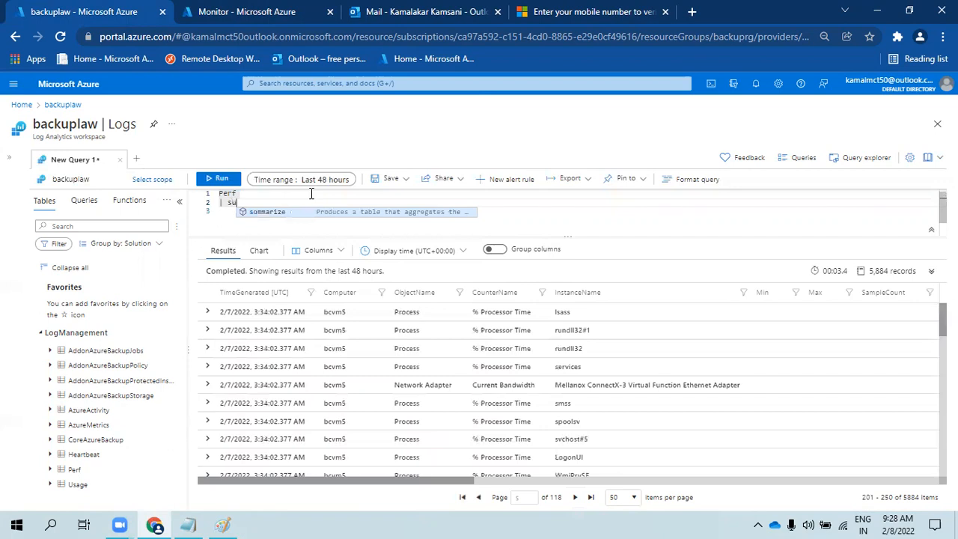
type("mmarize bny ")
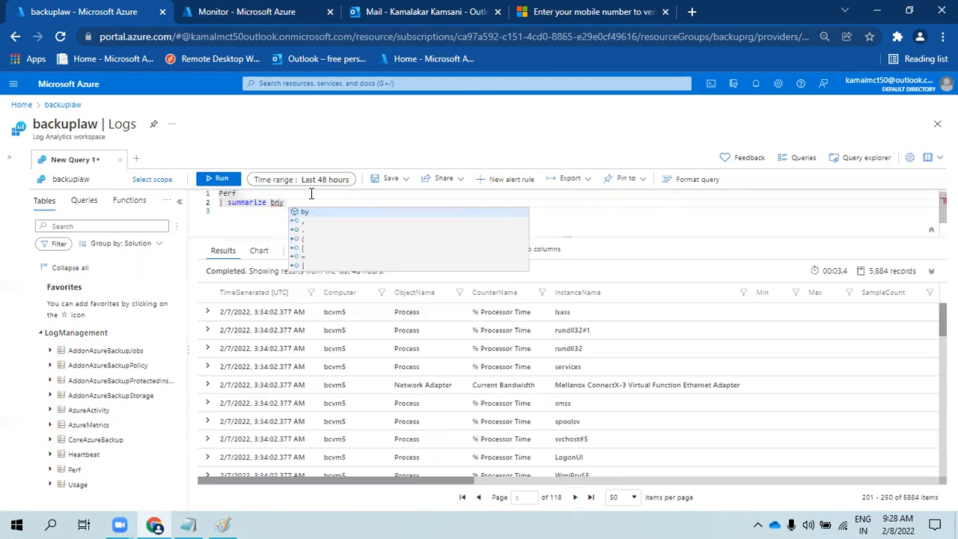
type("o")
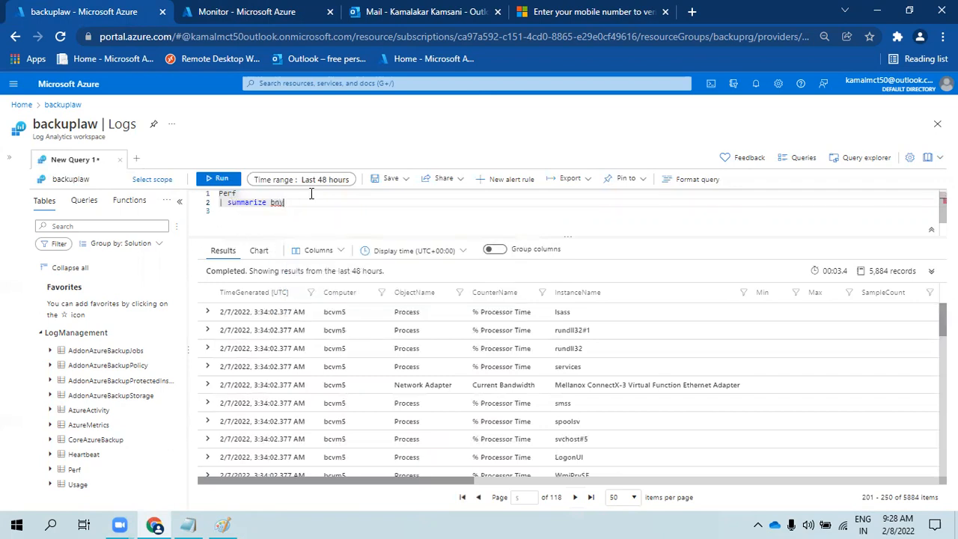
type("y ob")
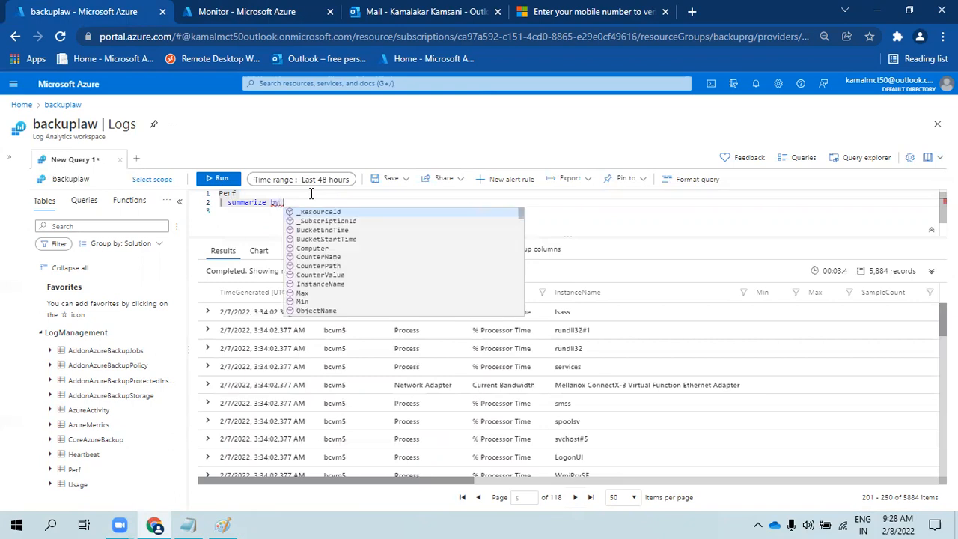
key("Tab")
key("shift+Return")
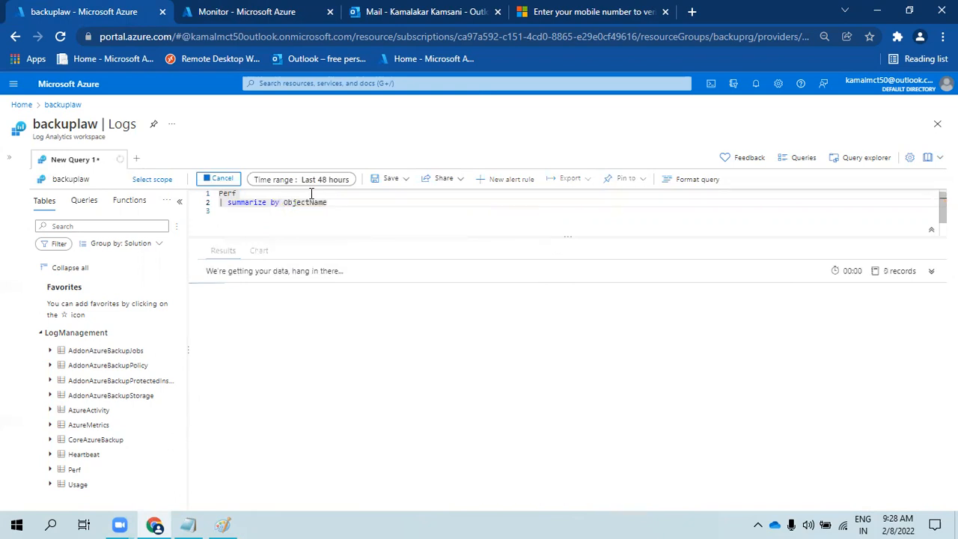
double_click(246, 365)
- Replace the summarize line with where ObjectName == "Memory", returning 87 Available MBytes rows
left_click_drag(327, 202, 227, 200)
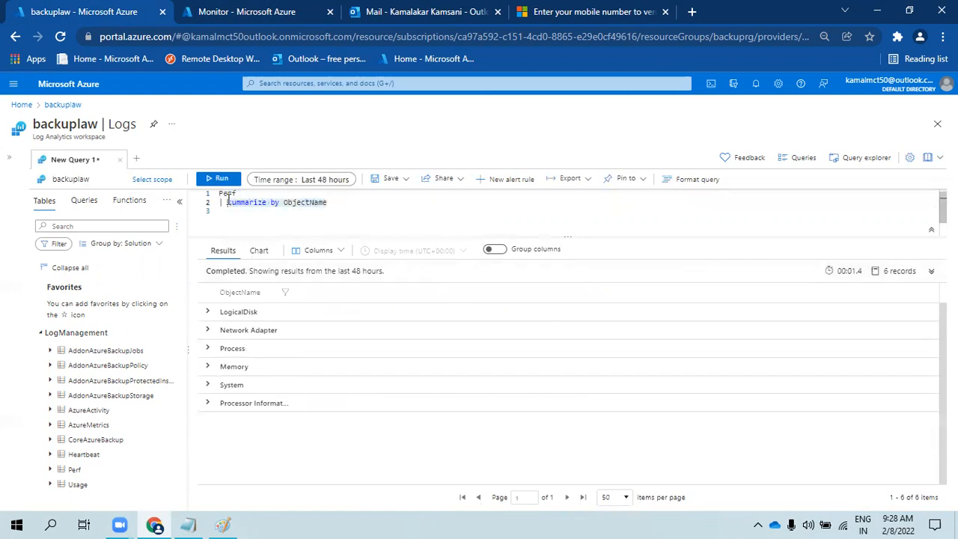
type("where ")
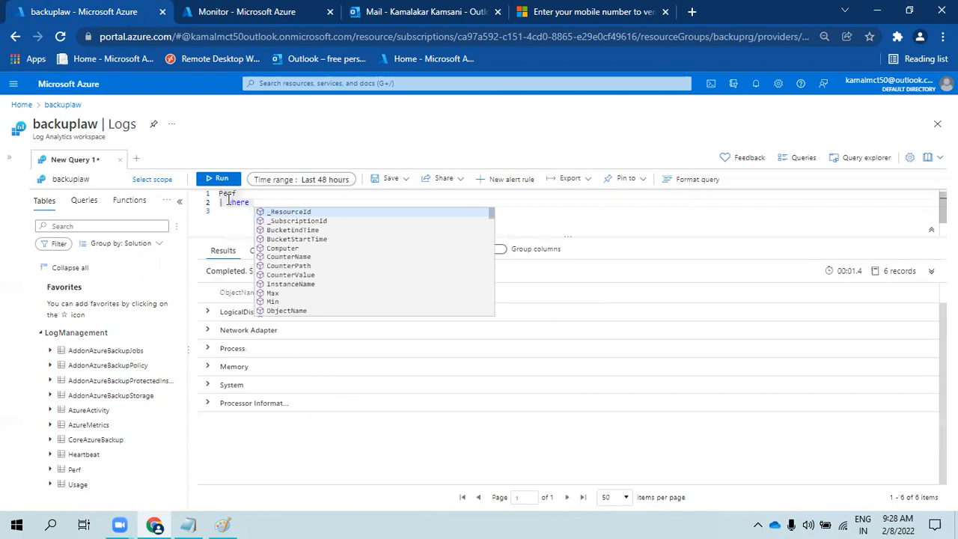
type("ObjectName ")
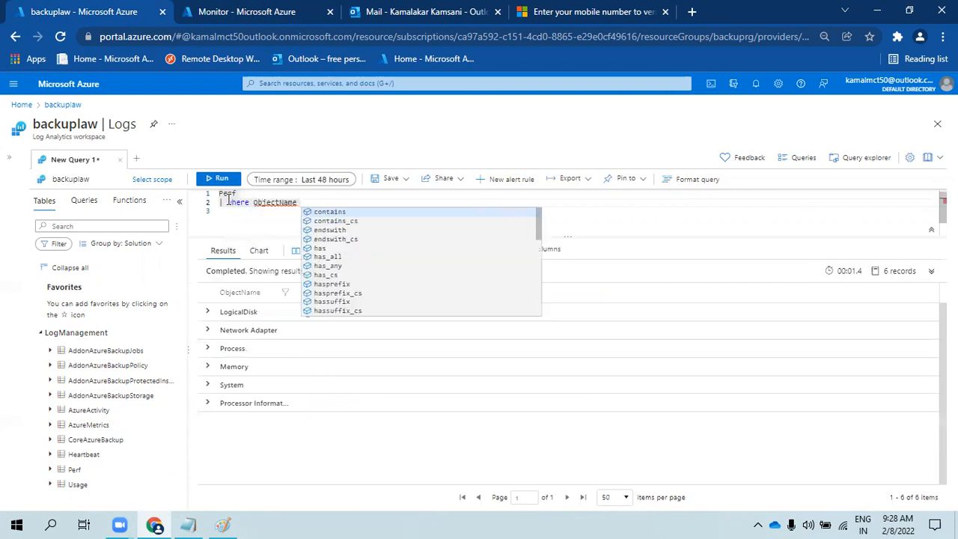
type("== \"Memory")
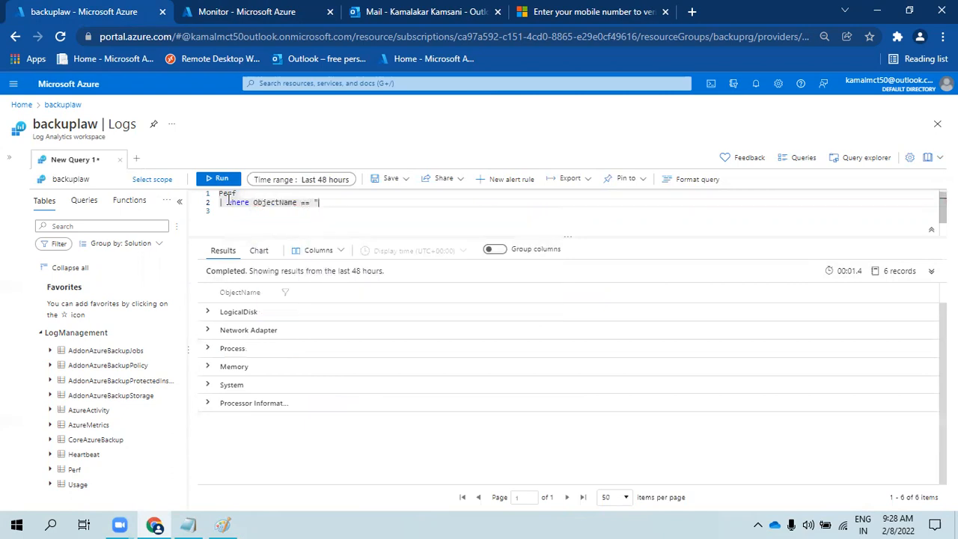
key("shift+Return")
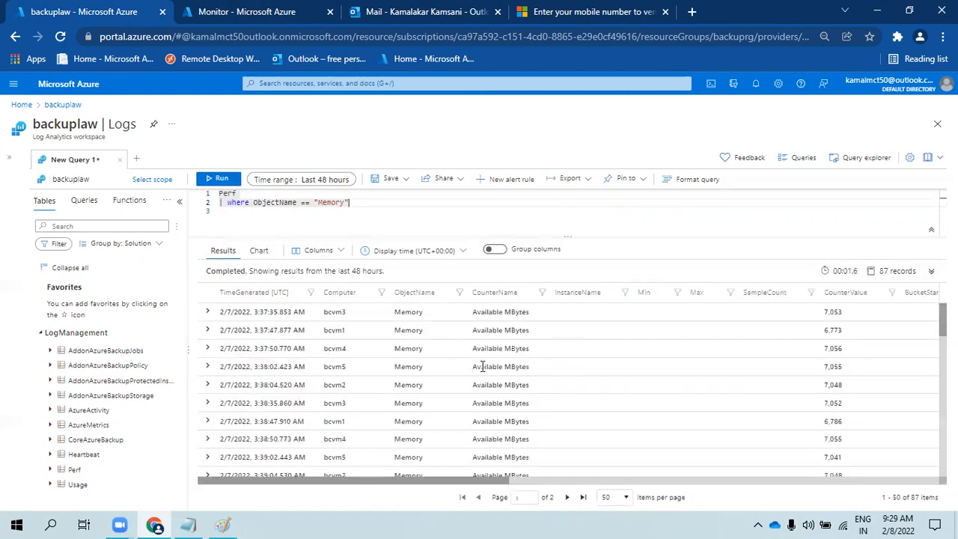
left_click(500, 331)
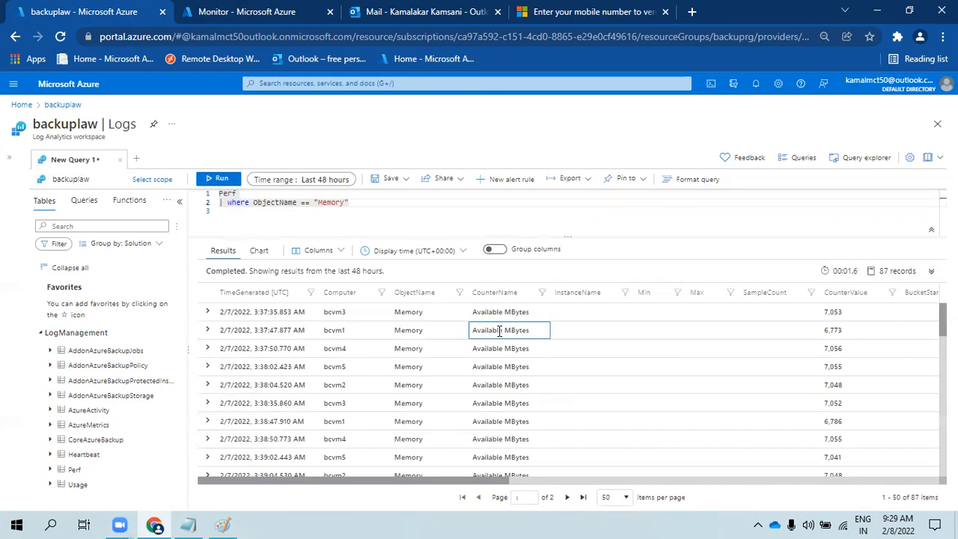
left_click(385, 206)
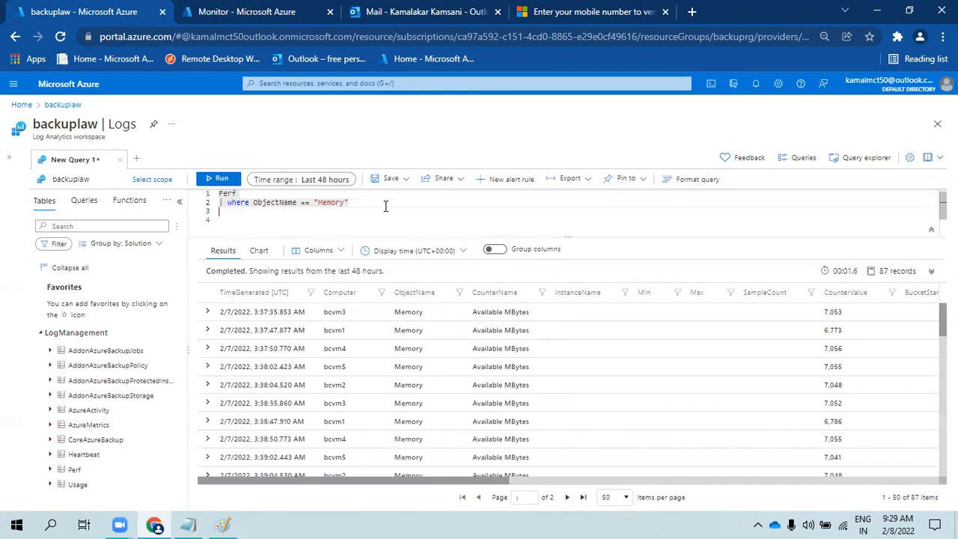
- Start a project line with TimeGenerated, Computer and ObjectName
type("| p")
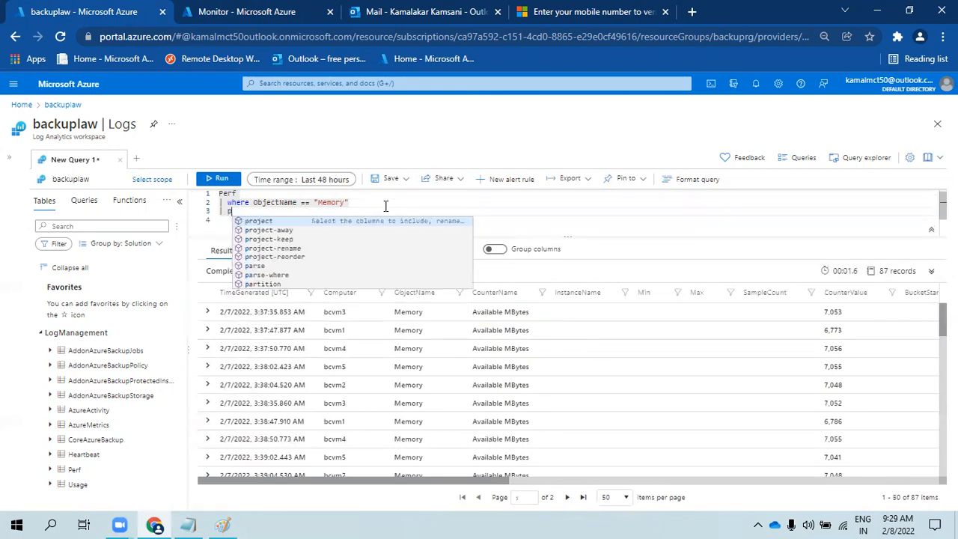
type("roject timespan(")
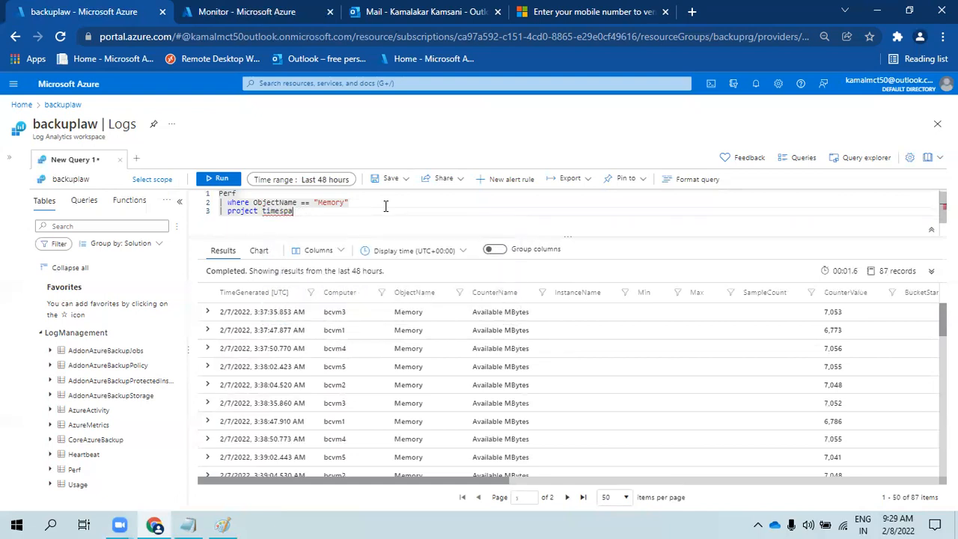
key("Tab")
type(", cop")
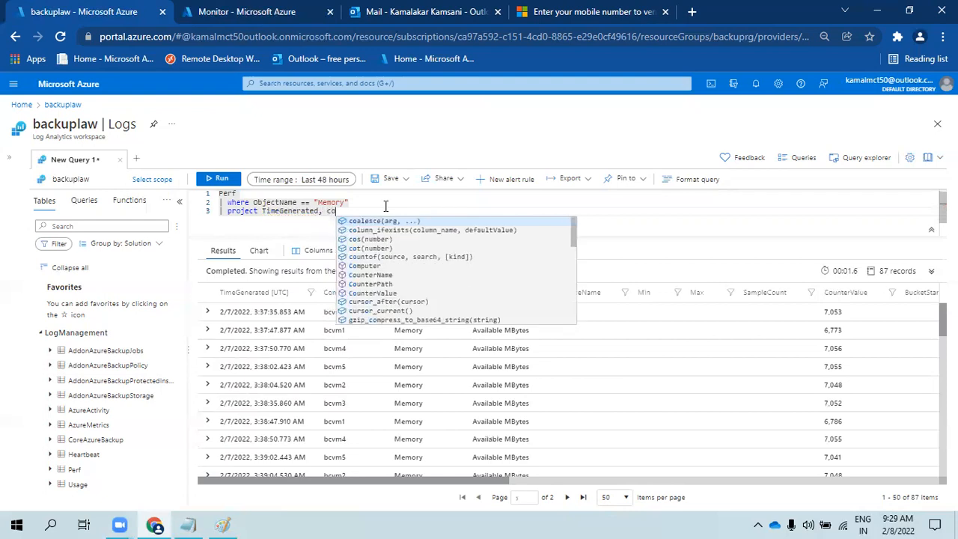
key("Down")
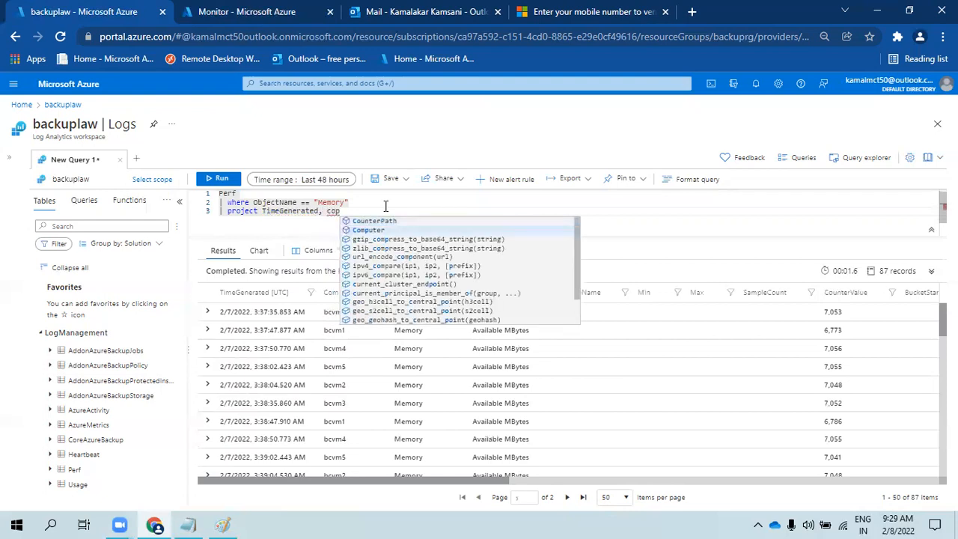
key("Tab")
type(", obje")
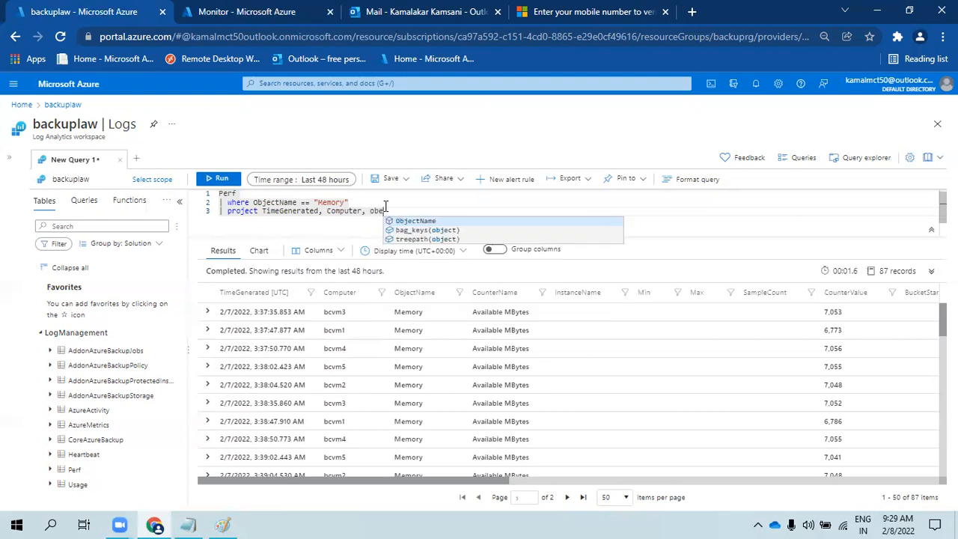
key("Tab")
- Add CounterName and CounterValue to the projection and select the whole query for copying
type(", c")
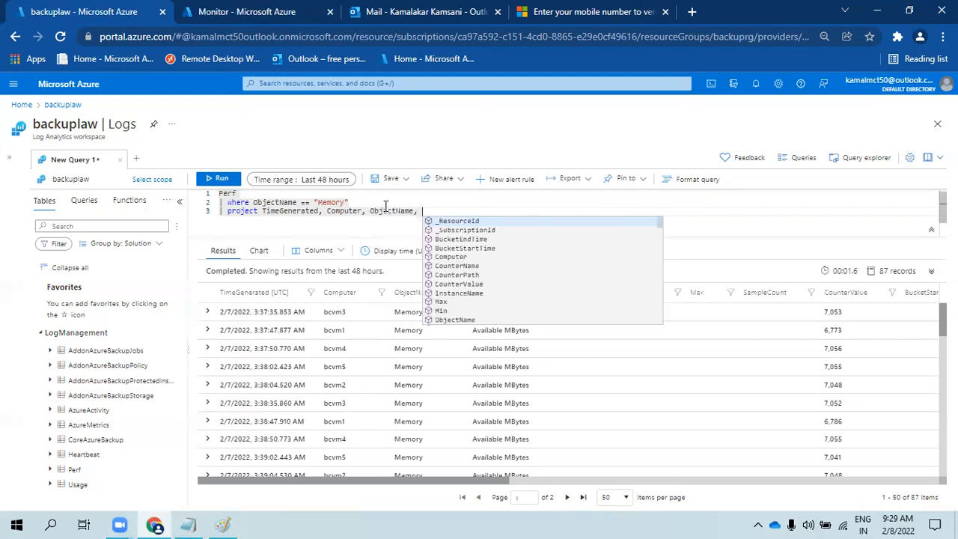
type("oun")
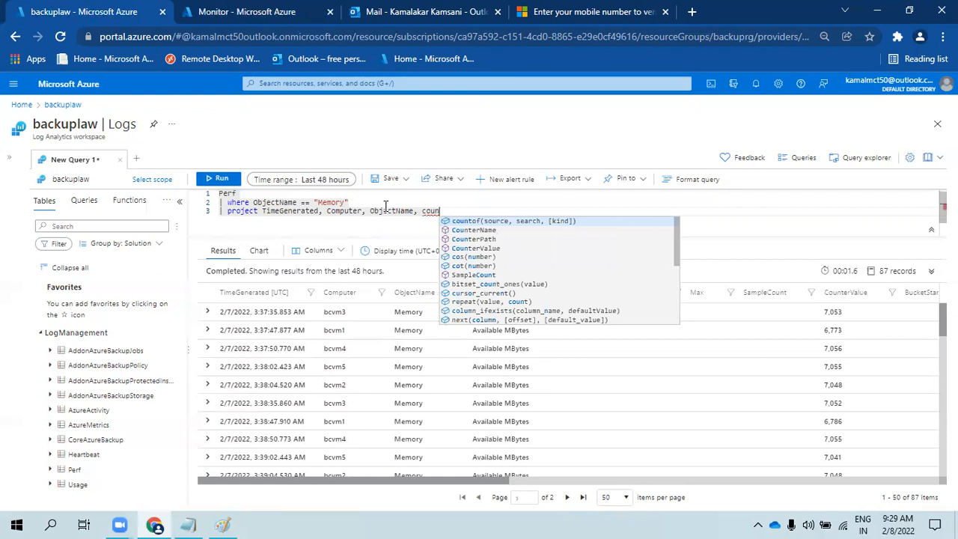
key("Down")
key("Down")
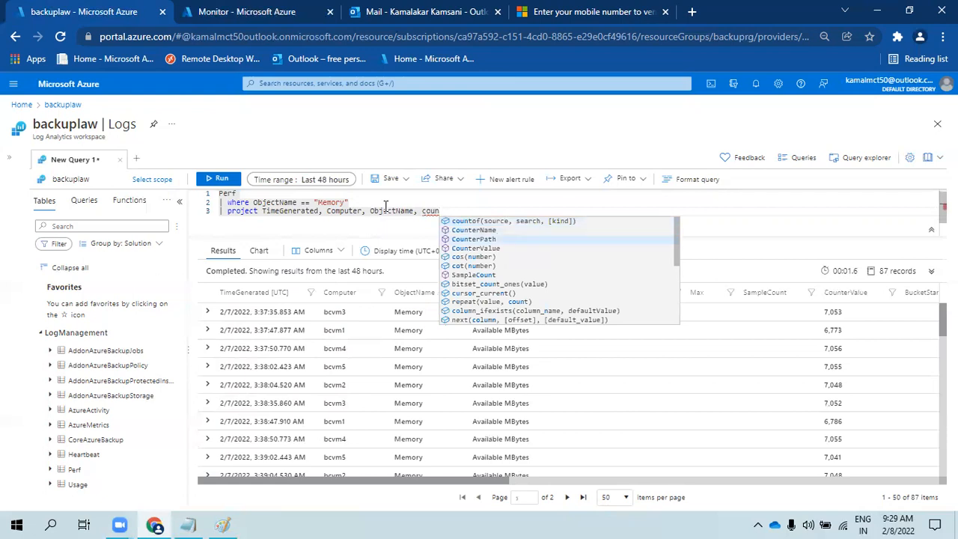
key("Up")
key("Return")
type("counte")
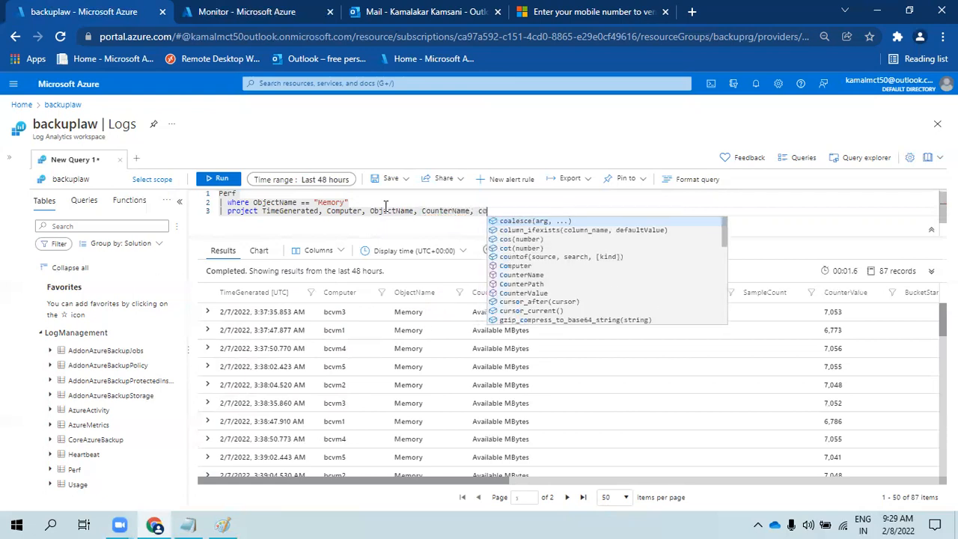
type("rva")
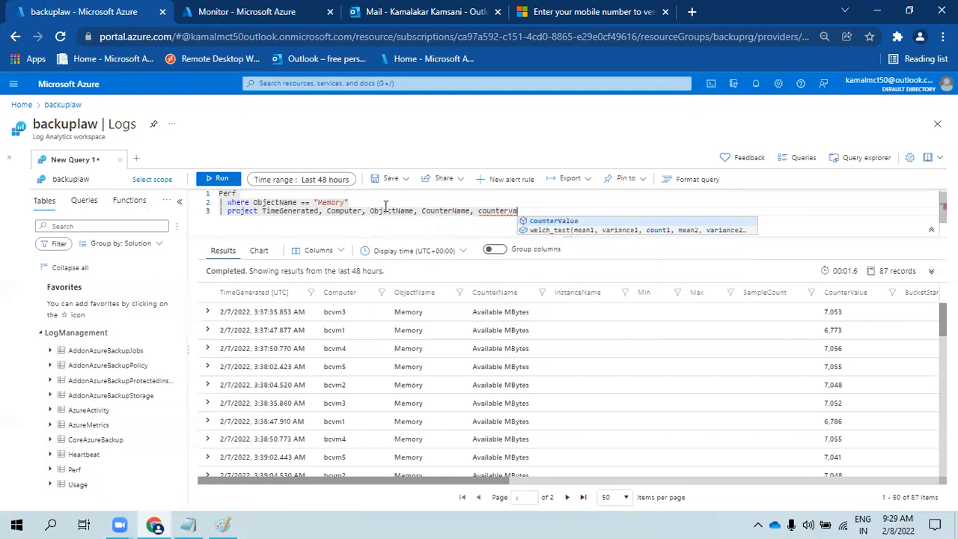
key("Return")
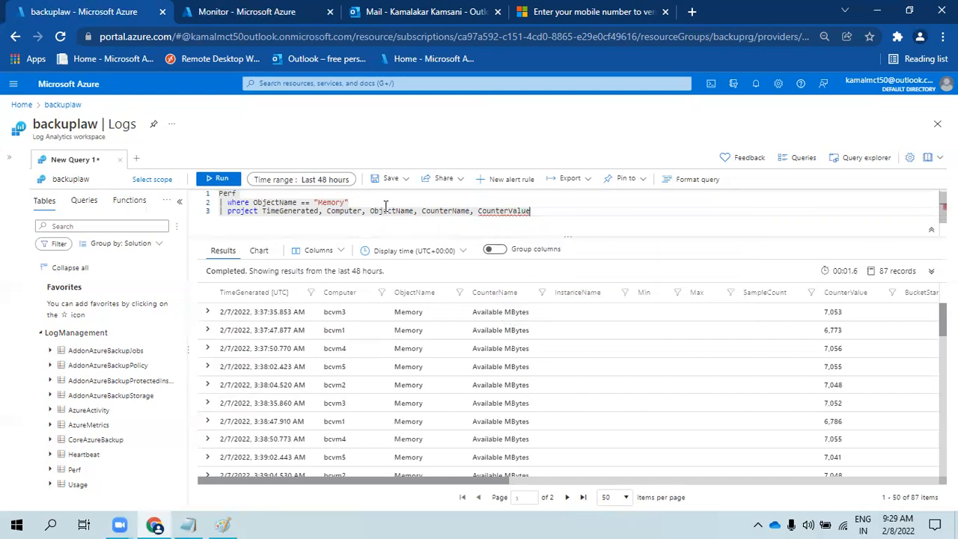
left_click_drag(532, 212, 178, 196)
key("ctrl+c")
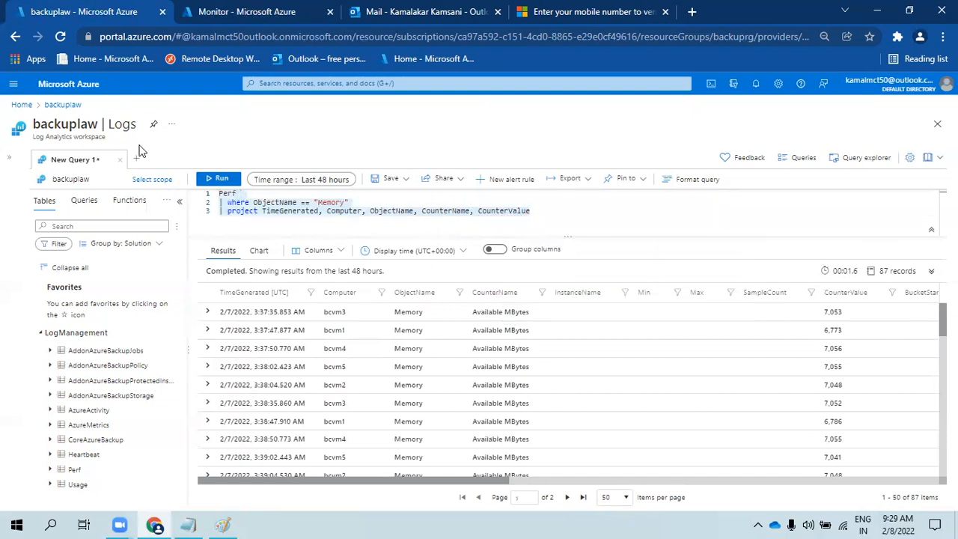
- In the Azure Mon workbook's edit mode, open the copied backup query item for editing
left_click(247, 12)
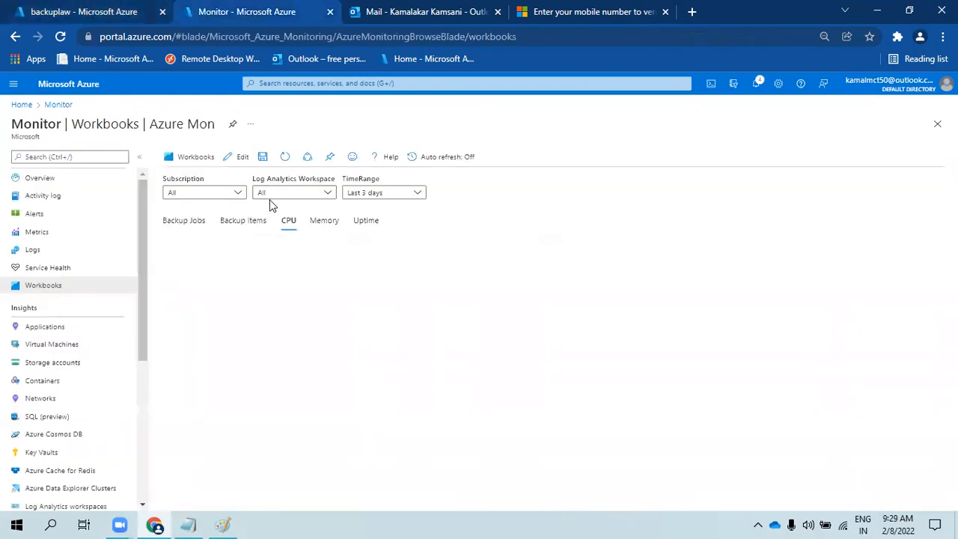
left_click(242, 159)
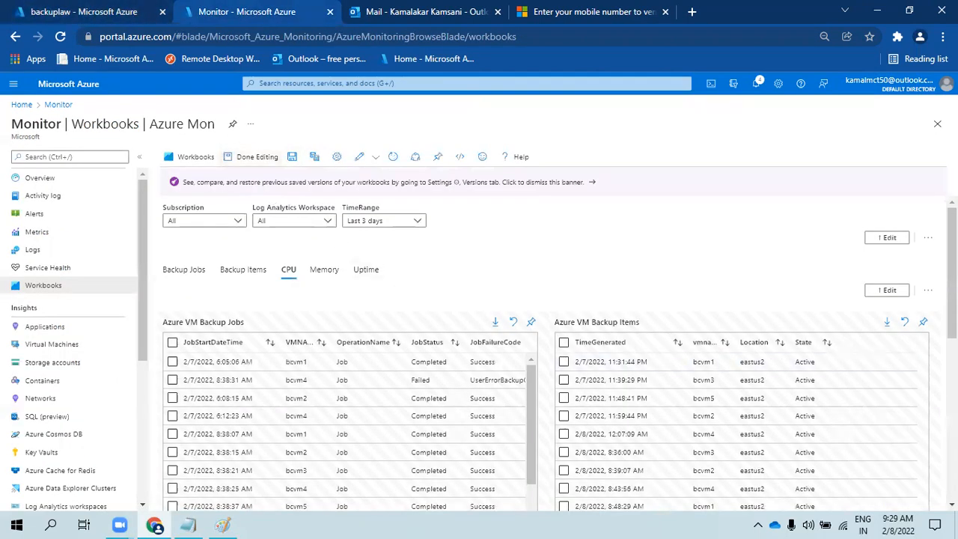
scroll(528, 453, "down", 5)
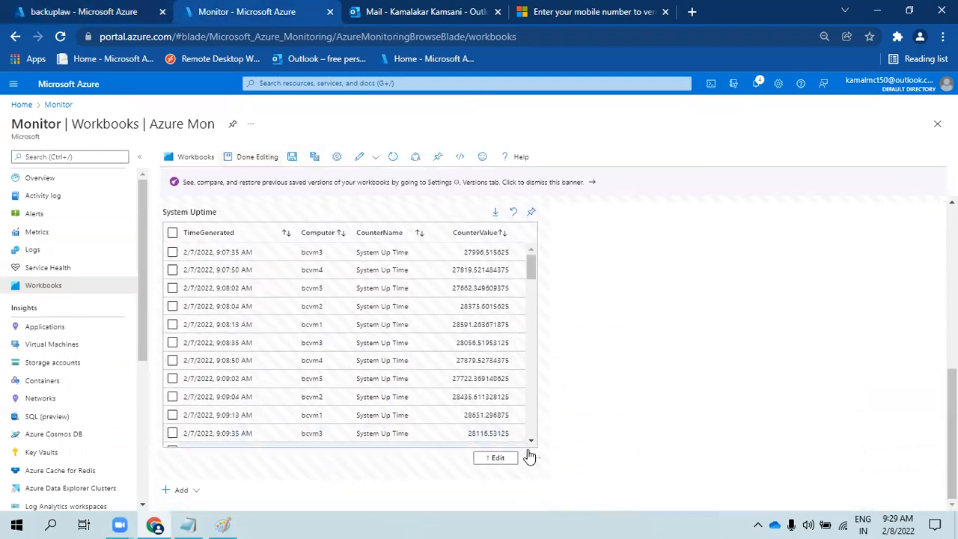
scroll(748, 389, "up", 3)
left_click(928, 391)
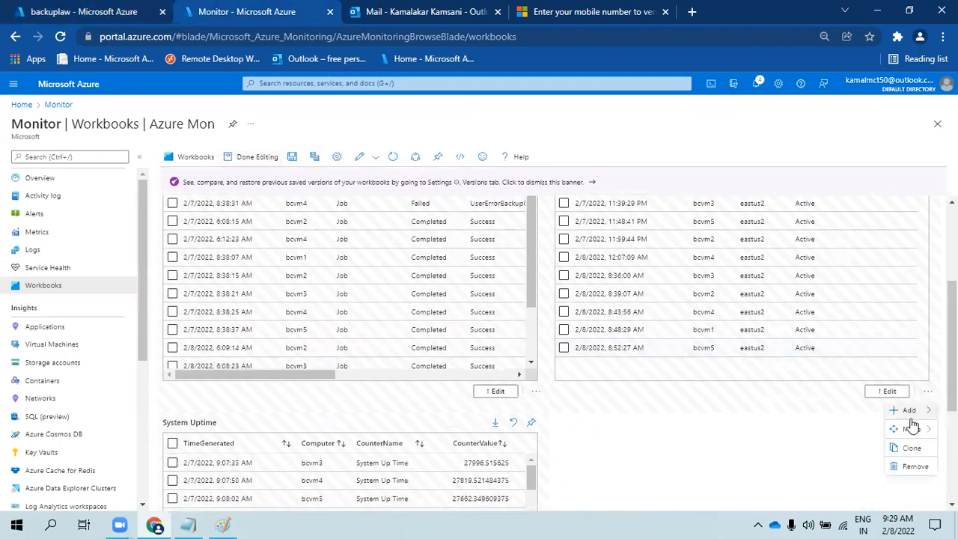
left_click(717, 411)
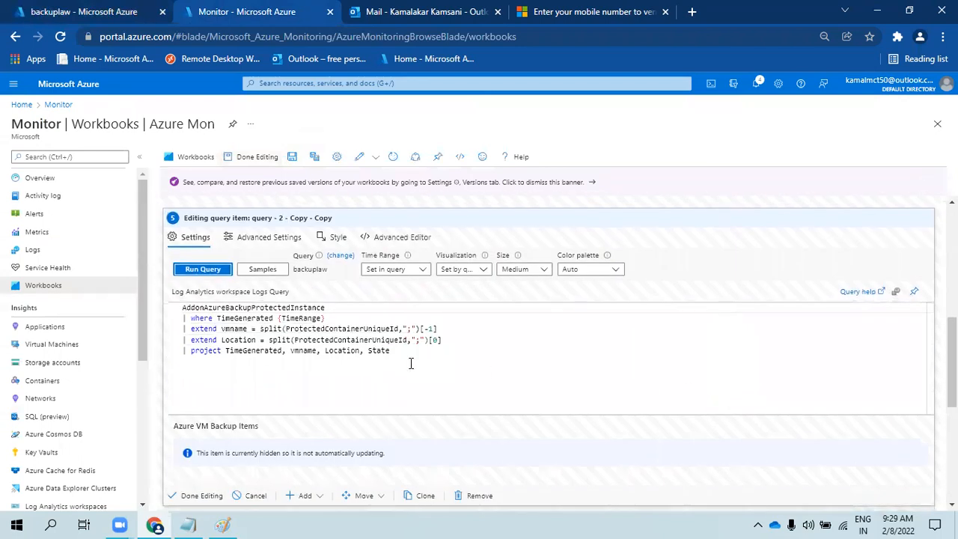
- Paste the Memory query over the backup lines and change the table name to Perf
left_click_drag(419, 361, 155, 333)
key("ctrl+v")
key("Delete")
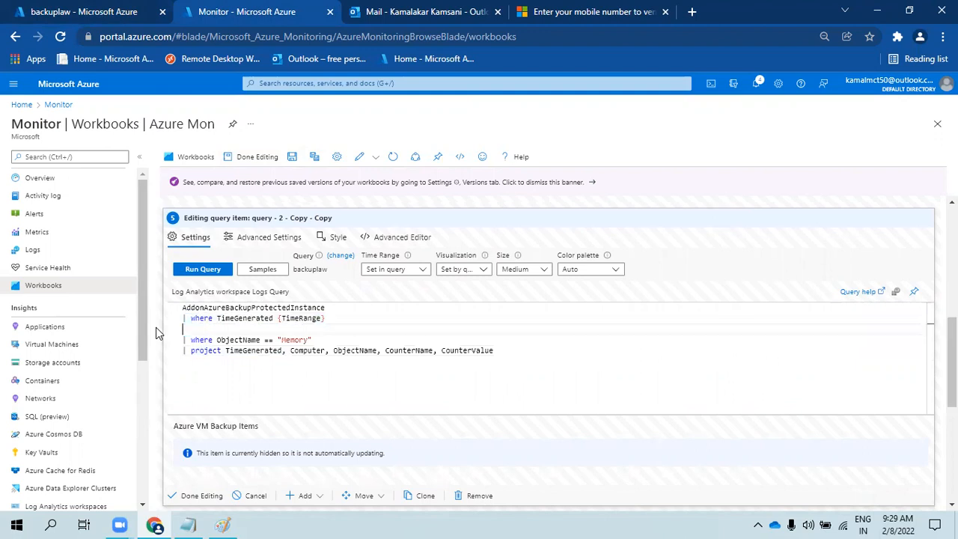
key("Delete")
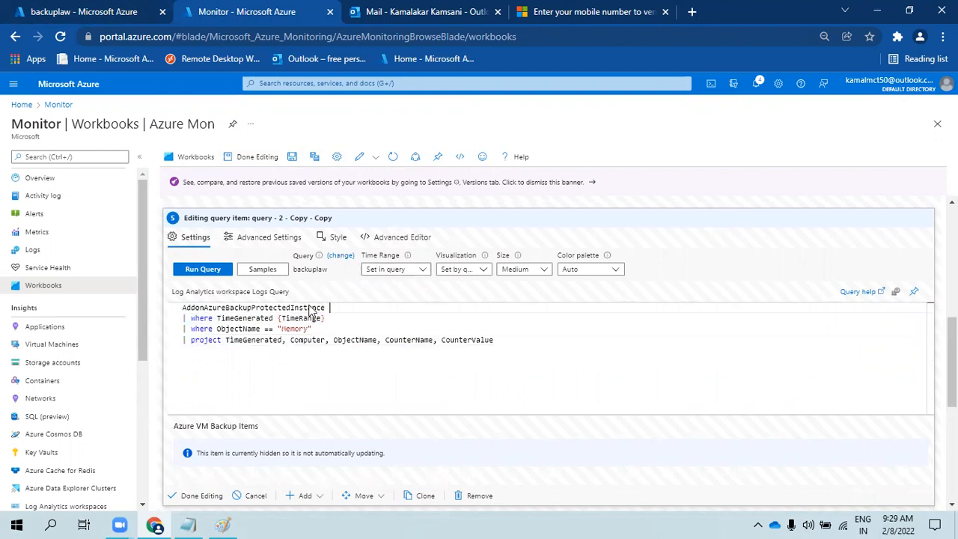
left_click_drag(325, 306, 143, 303)
type("Perf")
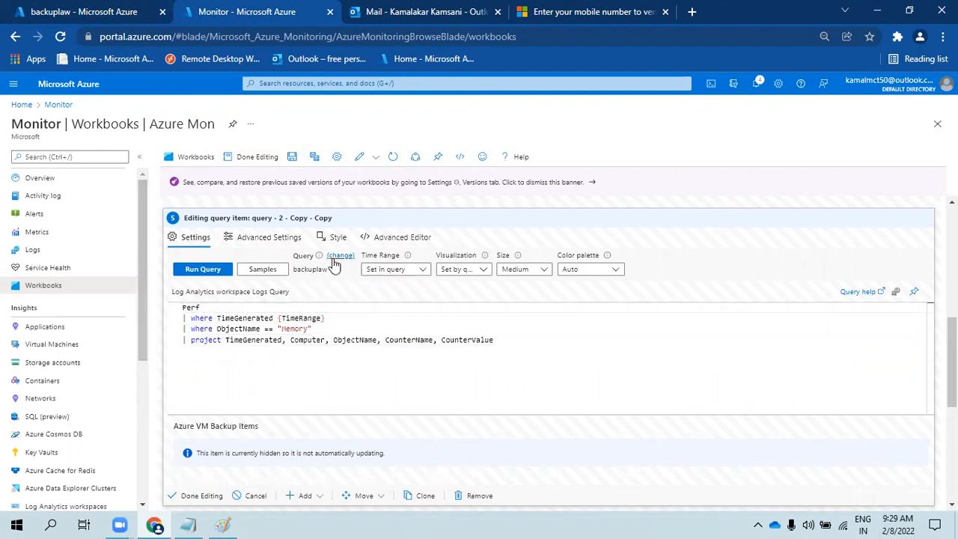
left_click(339, 257)
- Set the item's chart title to Memory and turn on exporting parameters on selection
left_click(247, 238)
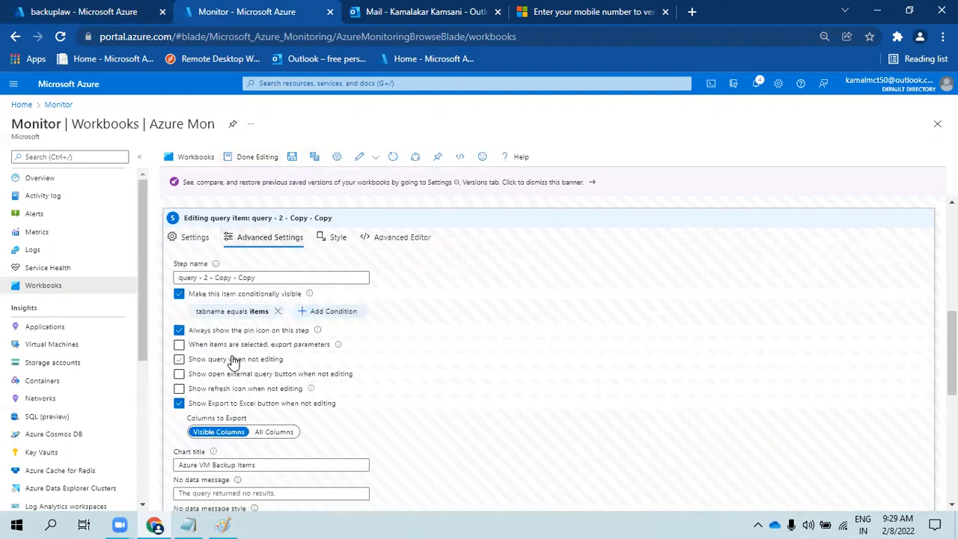
scroll(234, 360, "down", 3)
left_click_drag(262, 255, 152, 256)
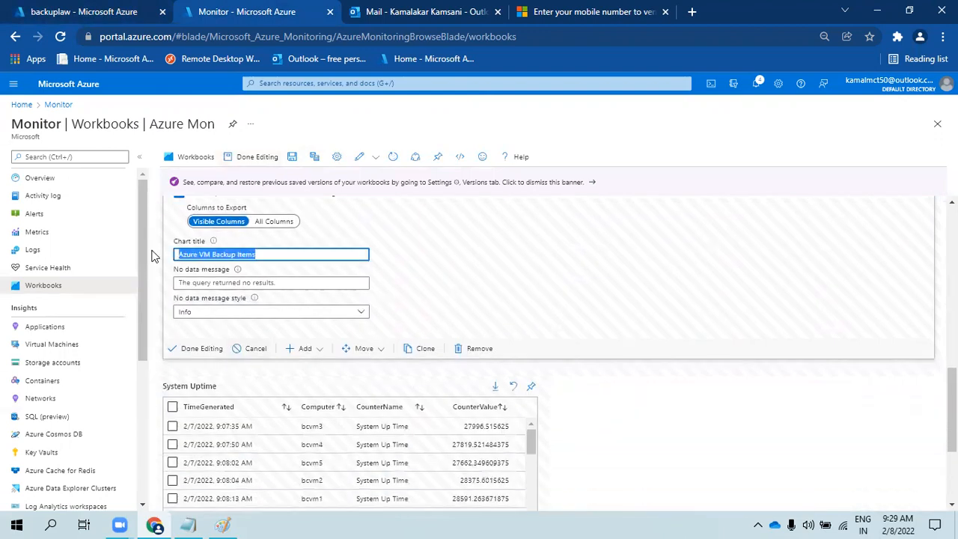
type("Memory")
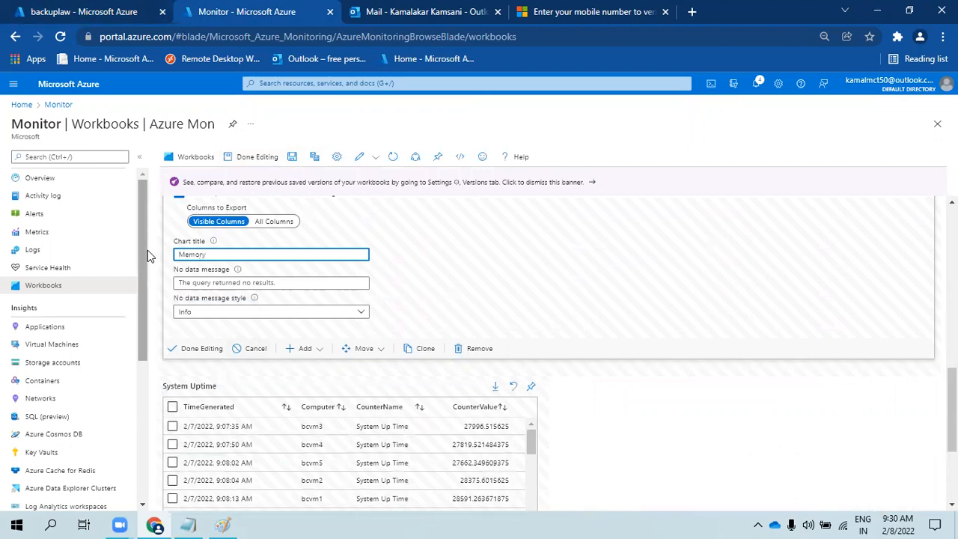
scroll(228, 341, "up", 3)
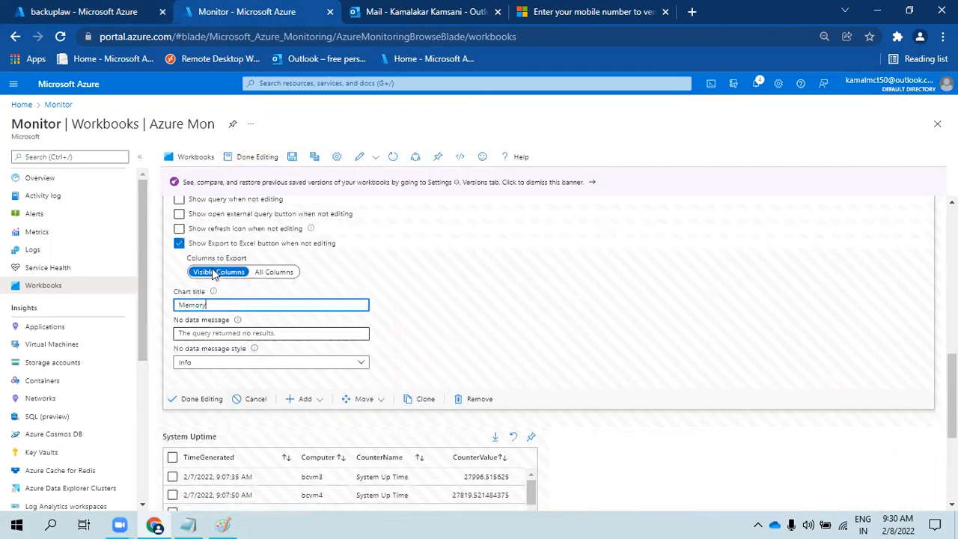
left_click(229, 343)
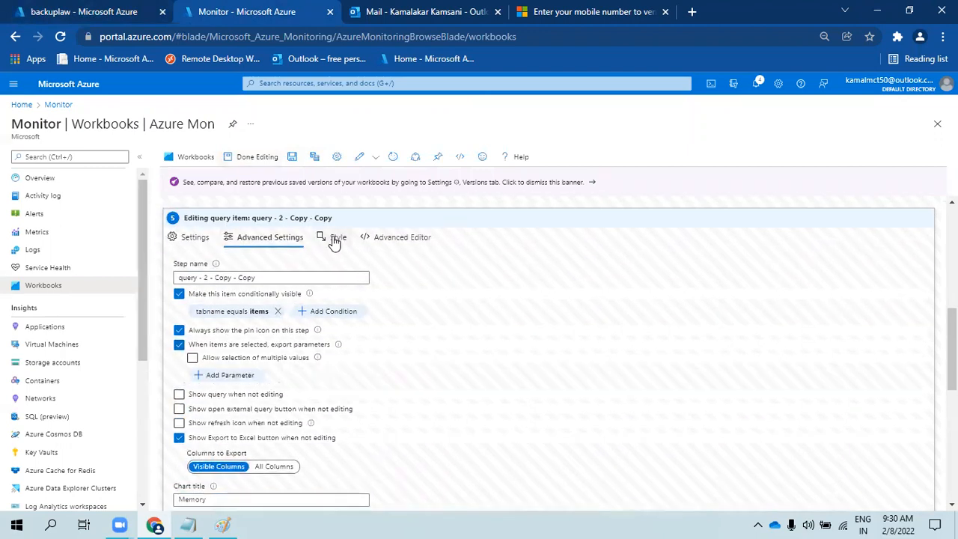
- Run the Memory query to show Available MBytes rows, then return to the backuplaw Logs query
left_click(193, 237)
left_click(200, 271)
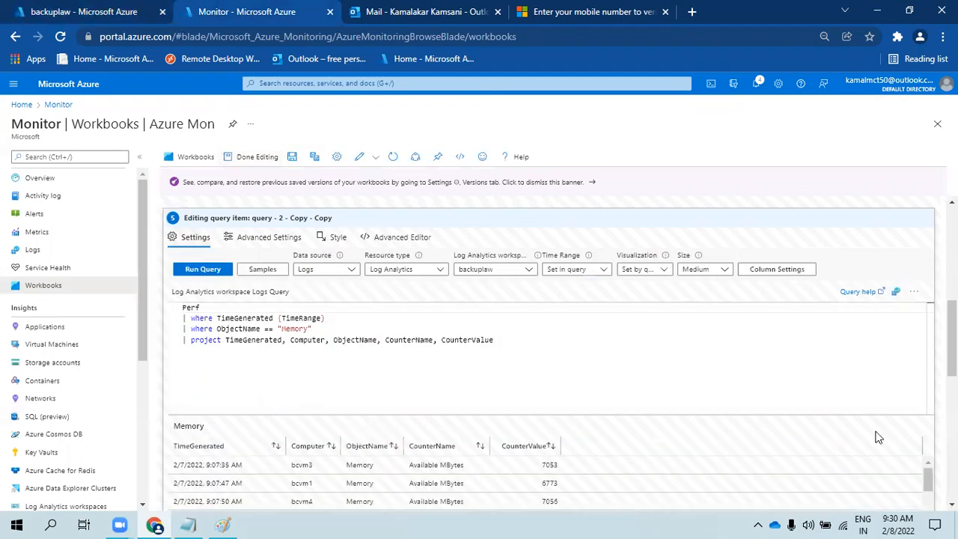
scroll(420, 350, "down", 5)
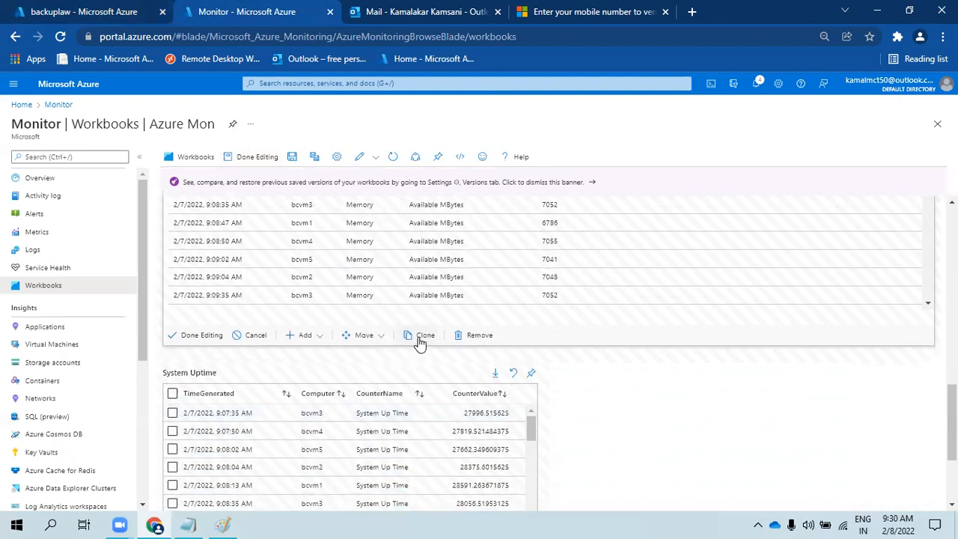
left_click(35, 10)
left_click(317, 216)
- Remove the project line and Memory filter, and run 'summarize by ObjectName' to list six objects
left_click_drag(574, 216, 217, 216)
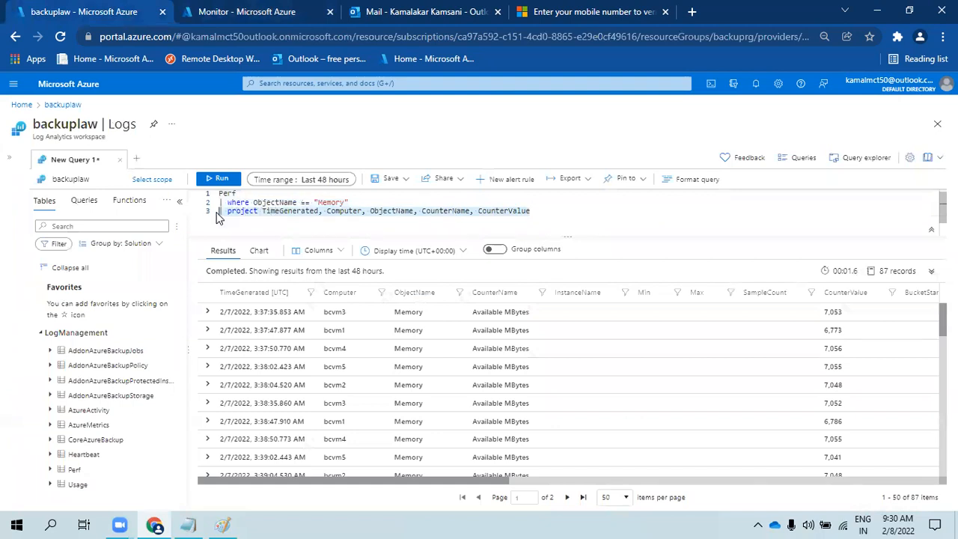
key("BackSpace")
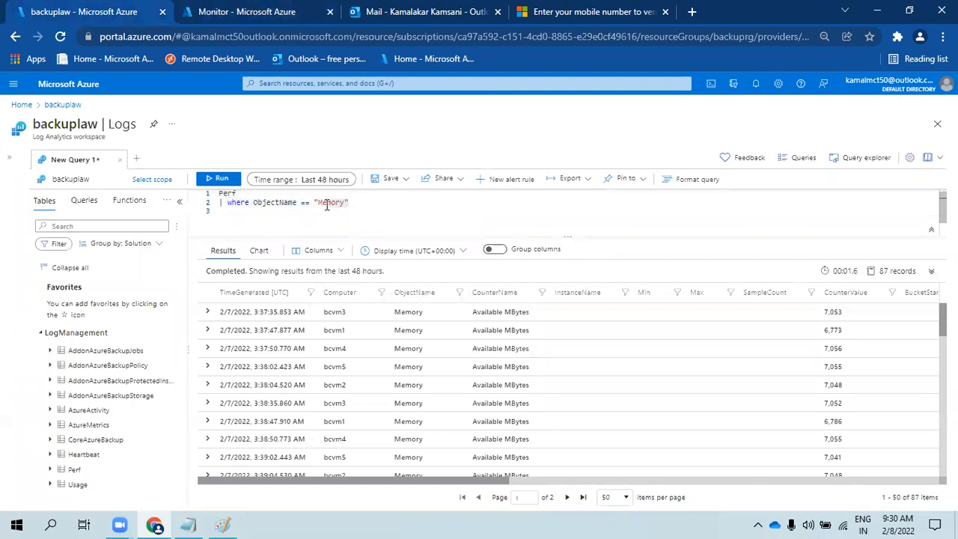
key("BackSpace")
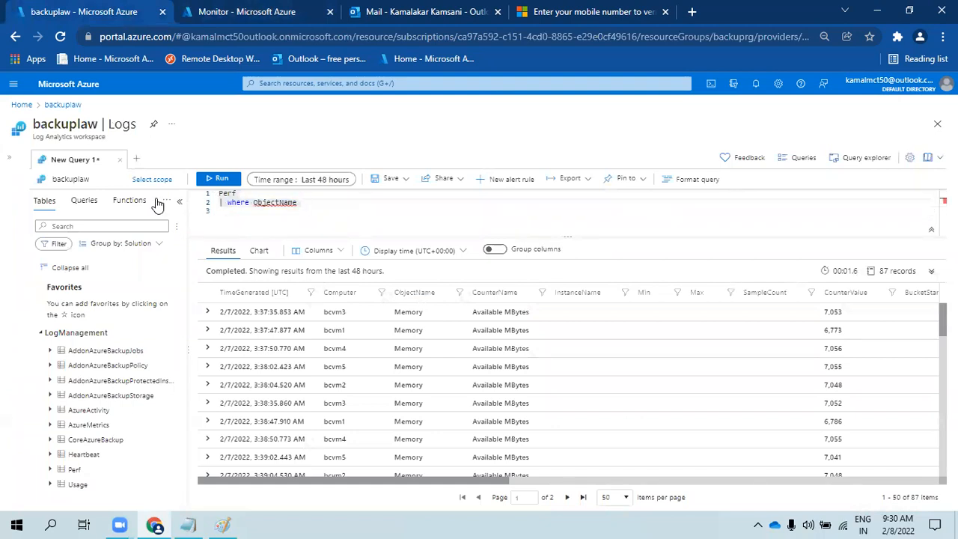
double_click(238, 203)
type("sum")
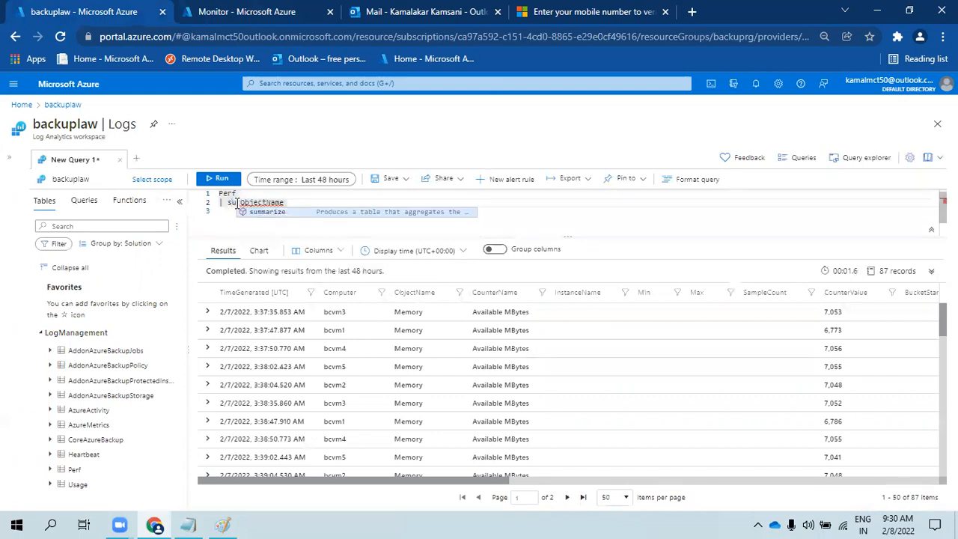
key("Tab")
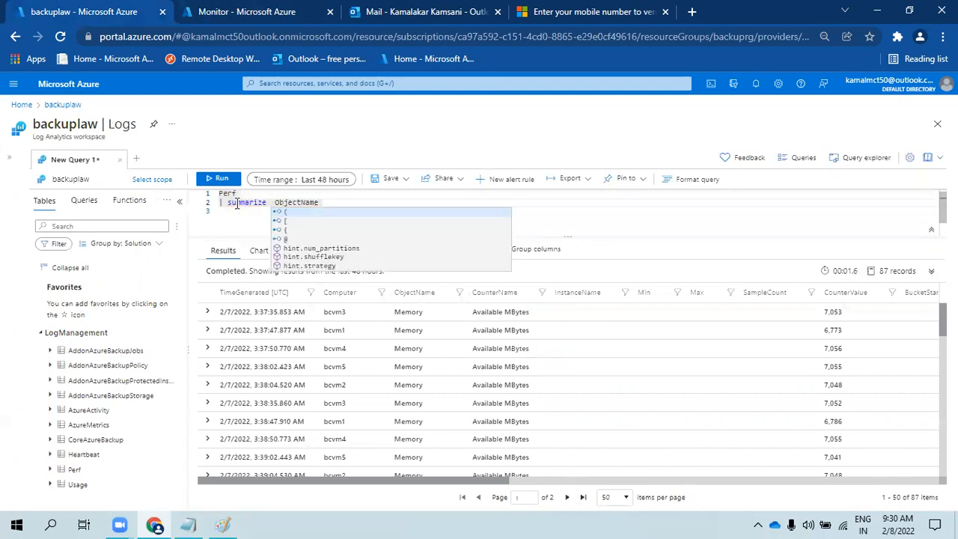
type("by")
key("shift+Return")
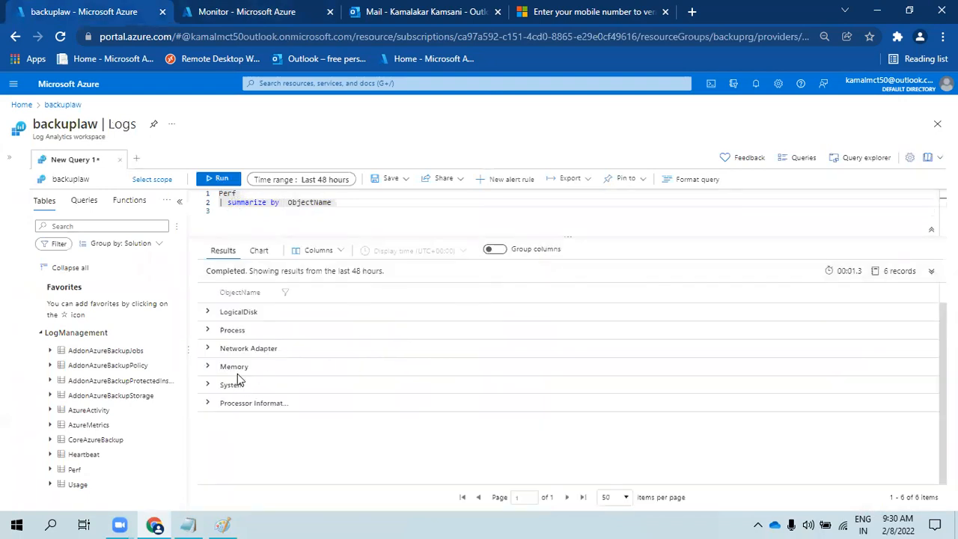
double_click(238, 331)
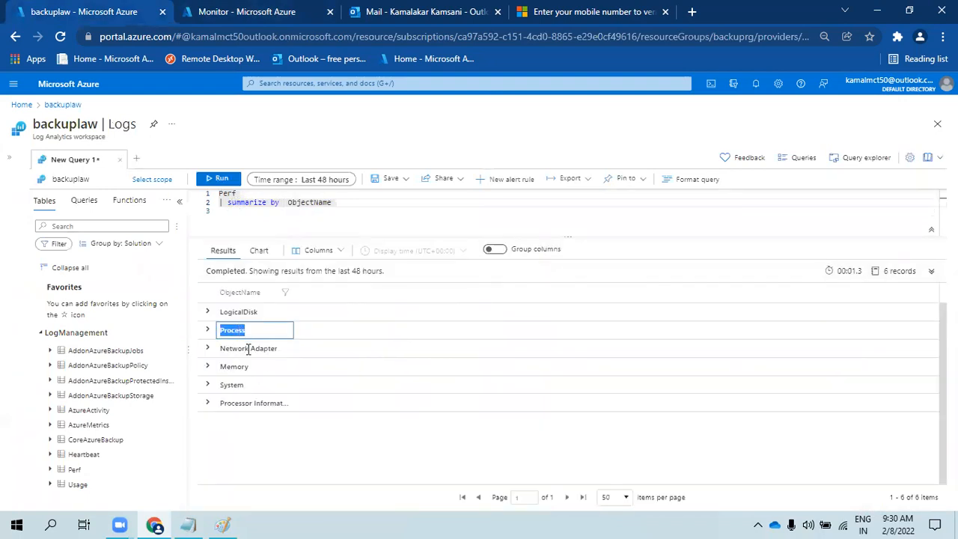
left_click(254, 403)
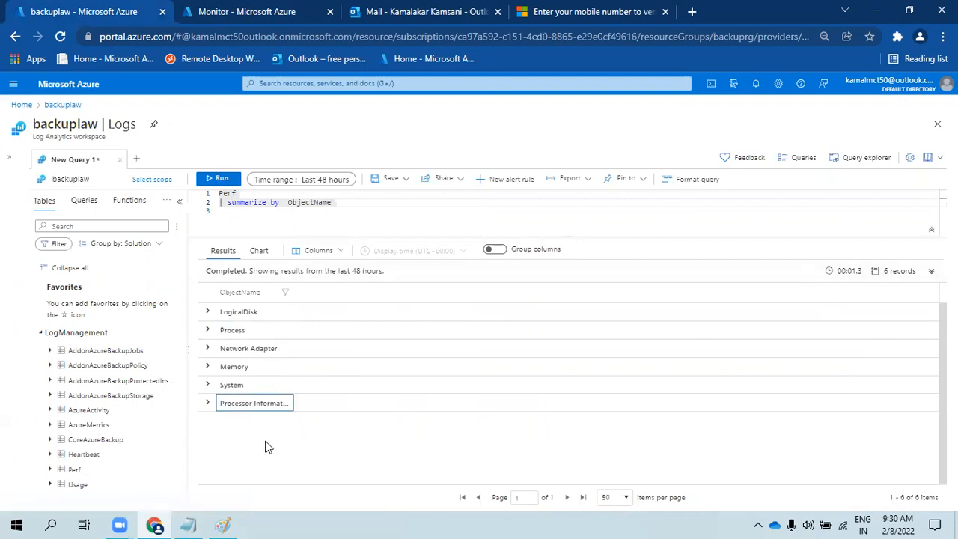
left_click(247, 213)
- Preview the Azure Mon workbook's Memory, Uptime, Backup Items and Backup Jobs tabs
left_click(183, 9)
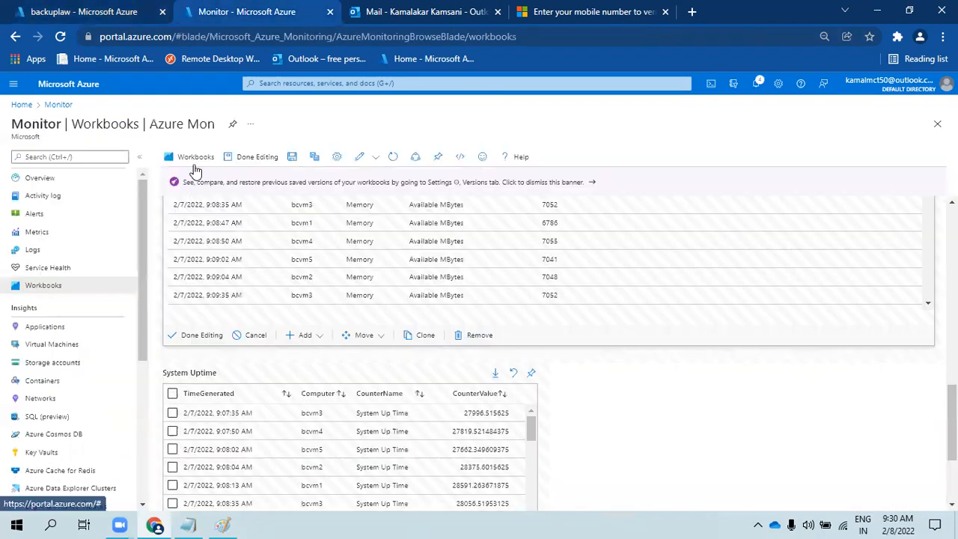
left_click(252, 157)
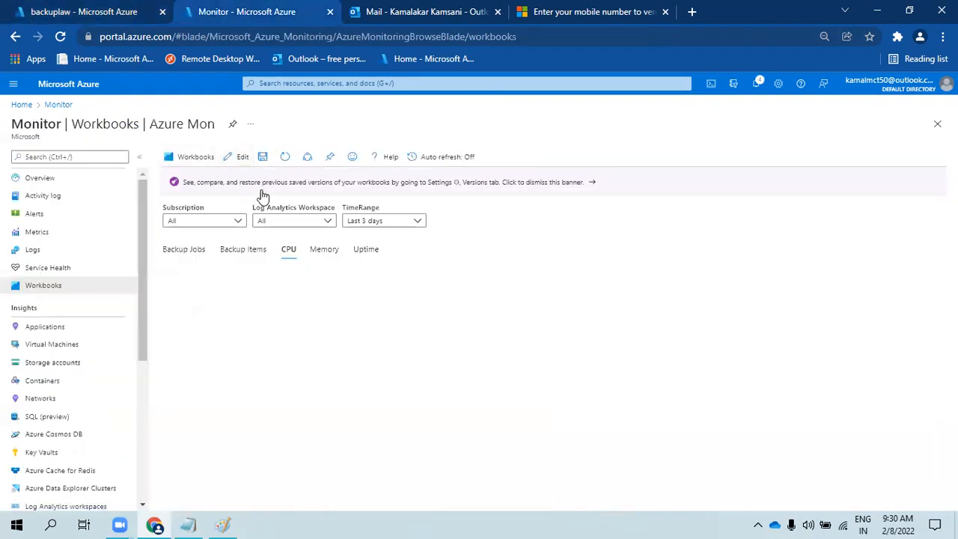
left_click(316, 253)
left_click(359, 255)
left_click(242, 255)
left_click(179, 252)
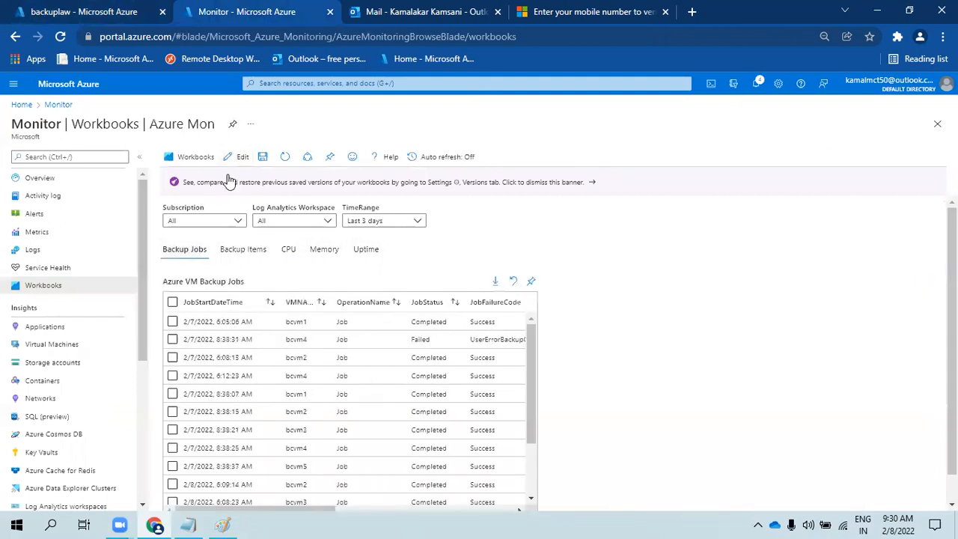
- Set the Memory grid's visibility condition to tabname equals memory
left_click(235, 157)
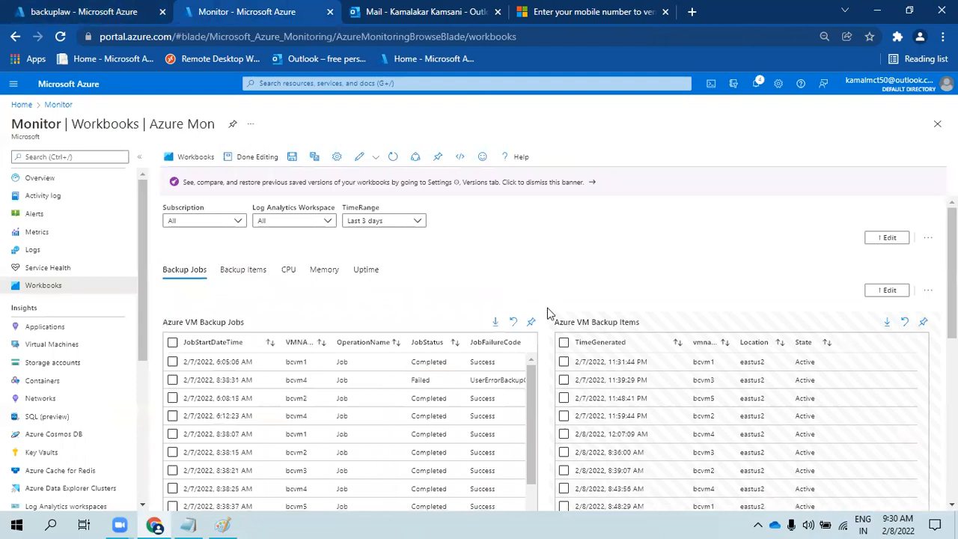
left_click(889, 290)
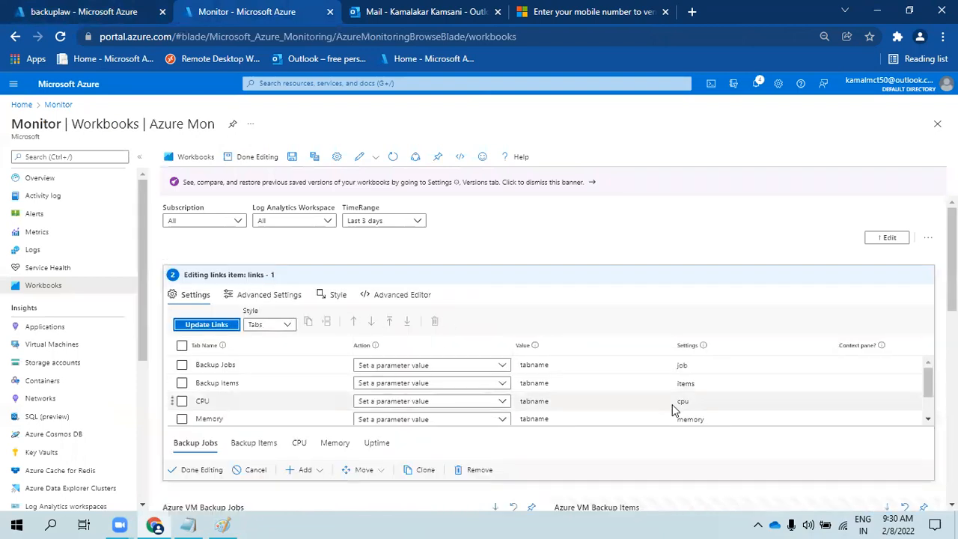
scroll(549, 351, "down", 4)
scroll(531, 477, "down", 4)
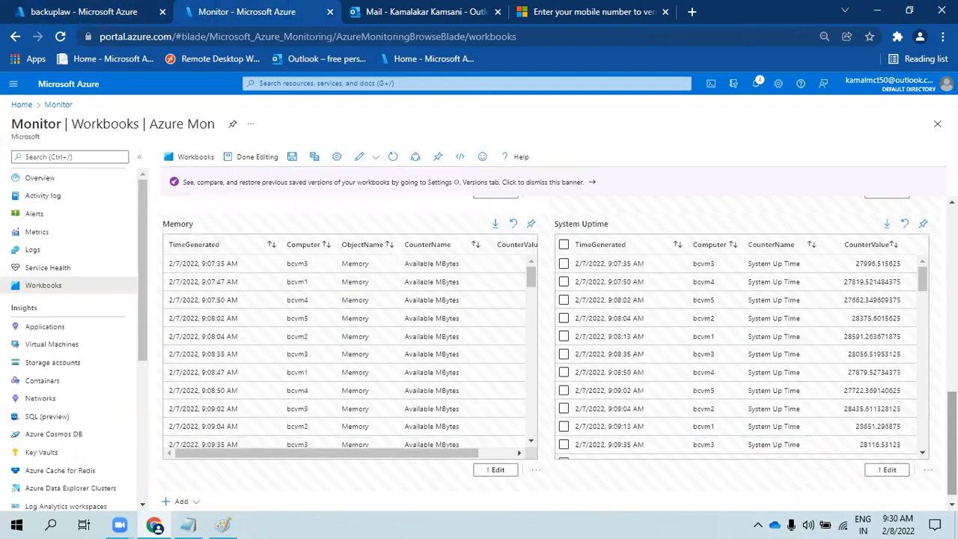
left_click(283, 252)
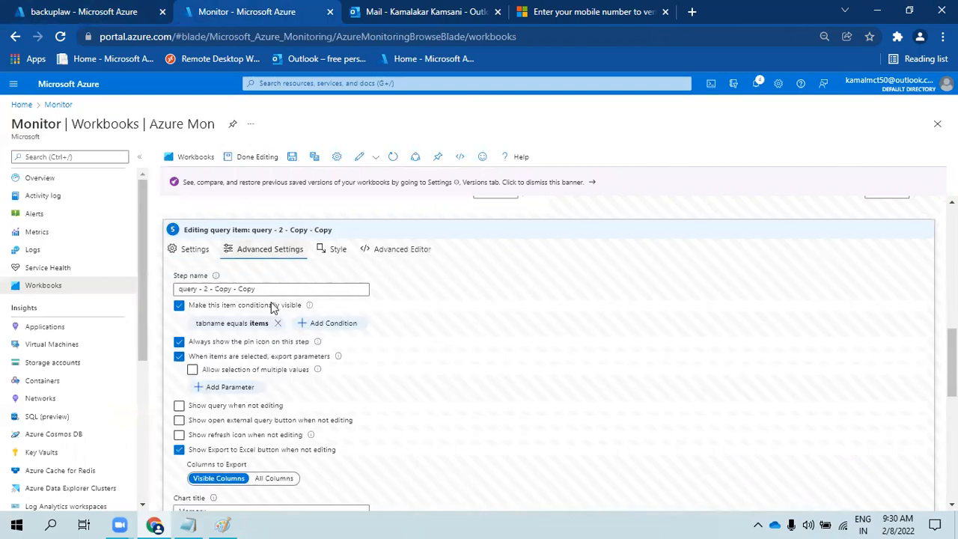
left_click(238, 323)
double_click(405, 372)
type("memory")
left_click(227, 406)
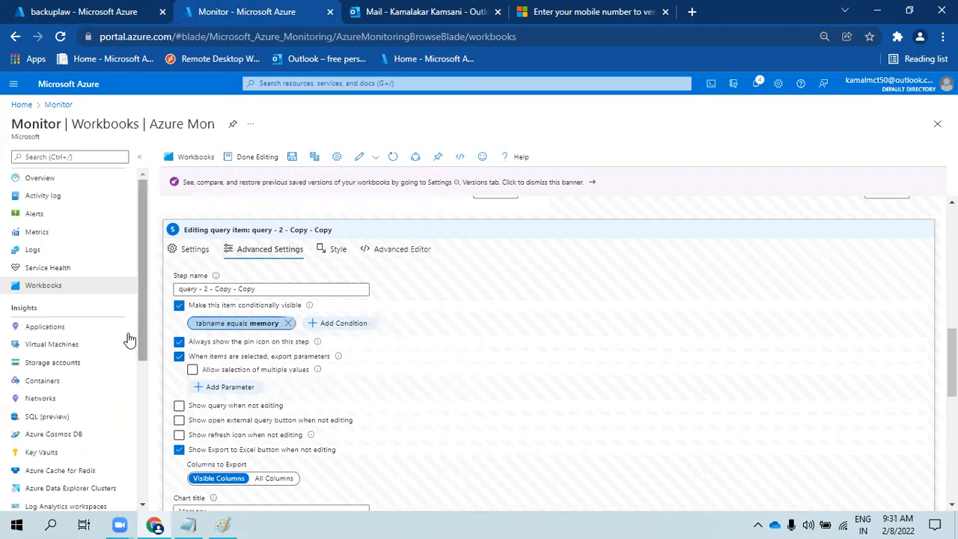
- Finish editing and save the Azure Mon workbook
left_click(198, 250)
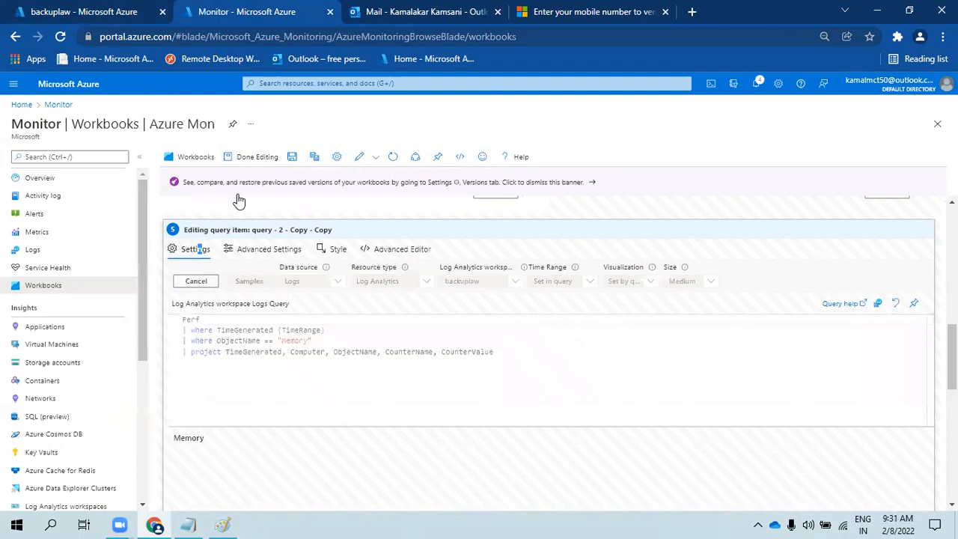
left_click(264, 157)
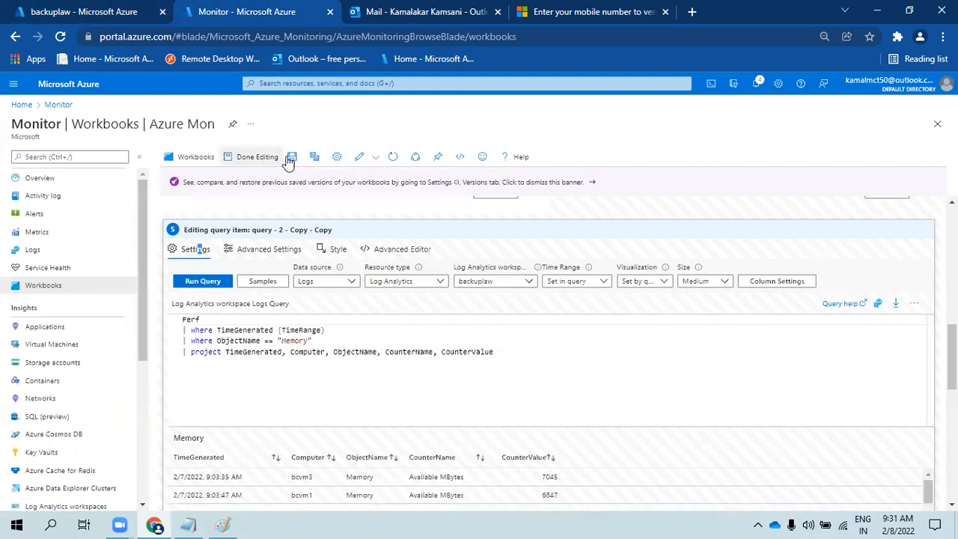
left_click(264, 157)
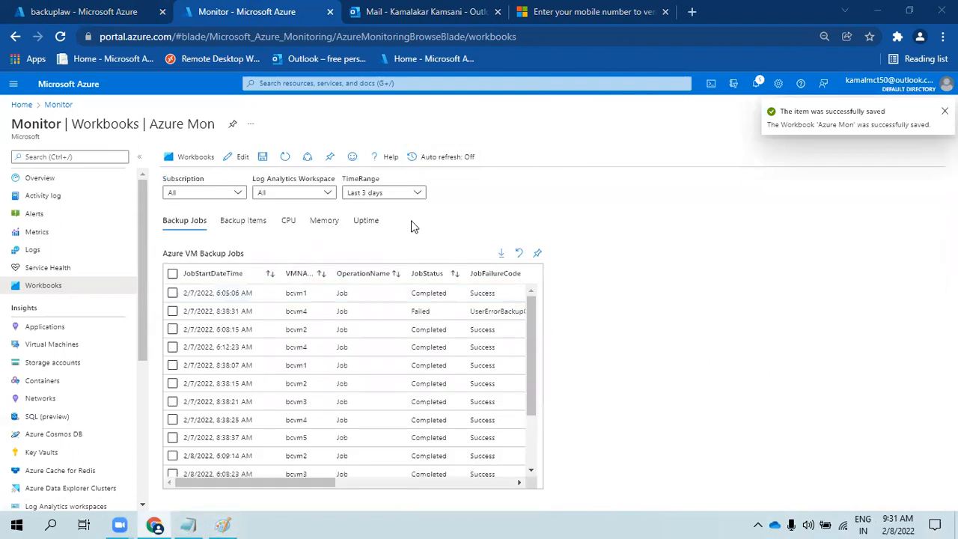
- Set the workbook's TimeRange to Last 7 days
left_click(236, 224)
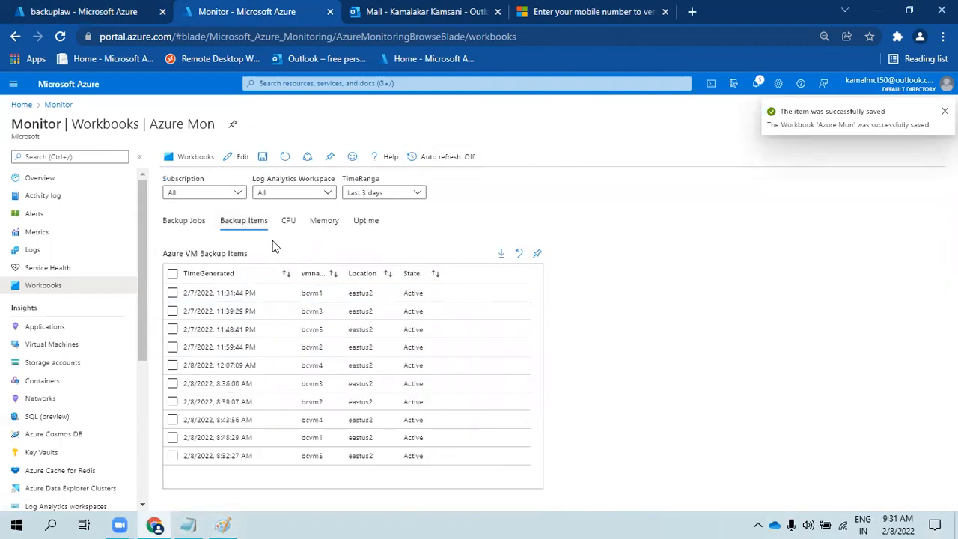
left_click(307, 224)
left_click(366, 221)
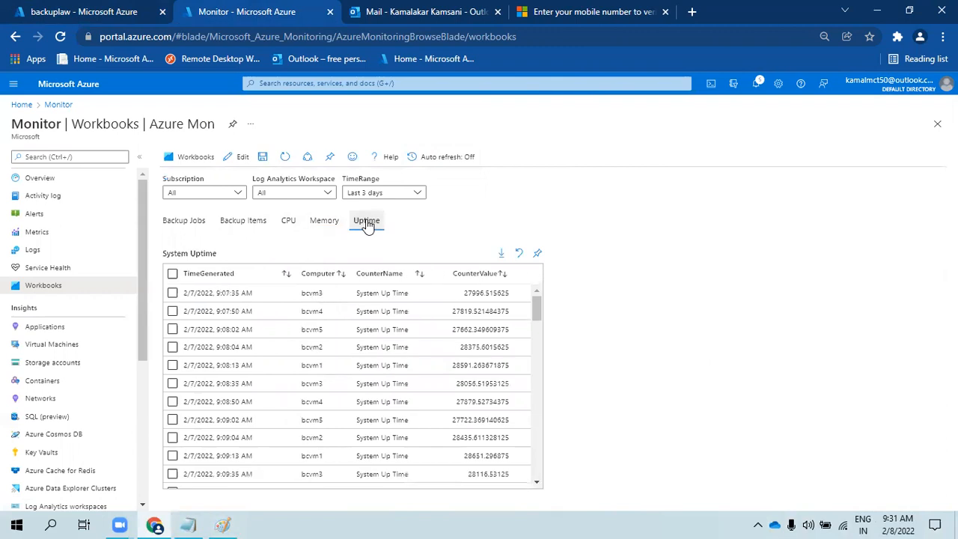
left_click(371, 192)
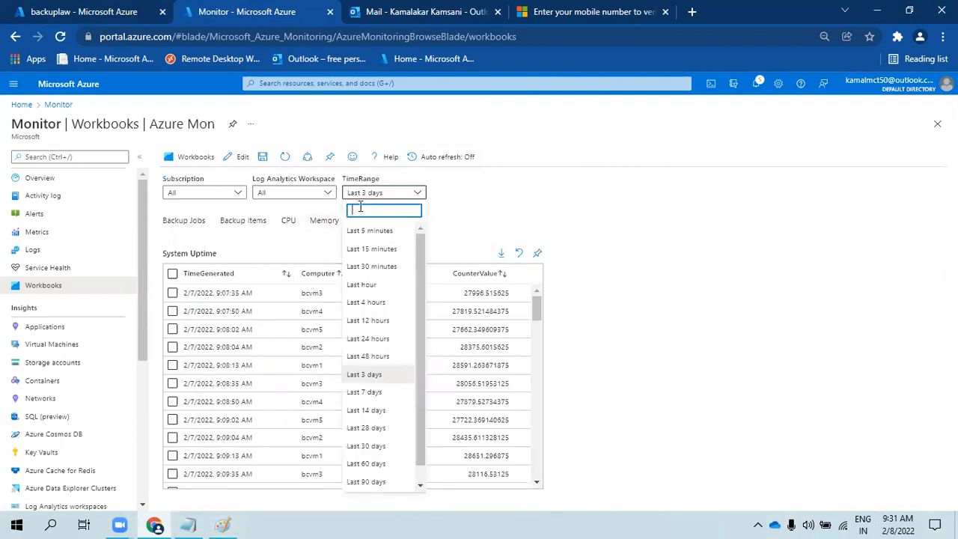
left_click(365, 391)
- Check the subscription and workspace dropdowns, keeping All workspaces, and save the workbook
left_click(318, 227)
left_click(238, 223)
left_click(189, 222)
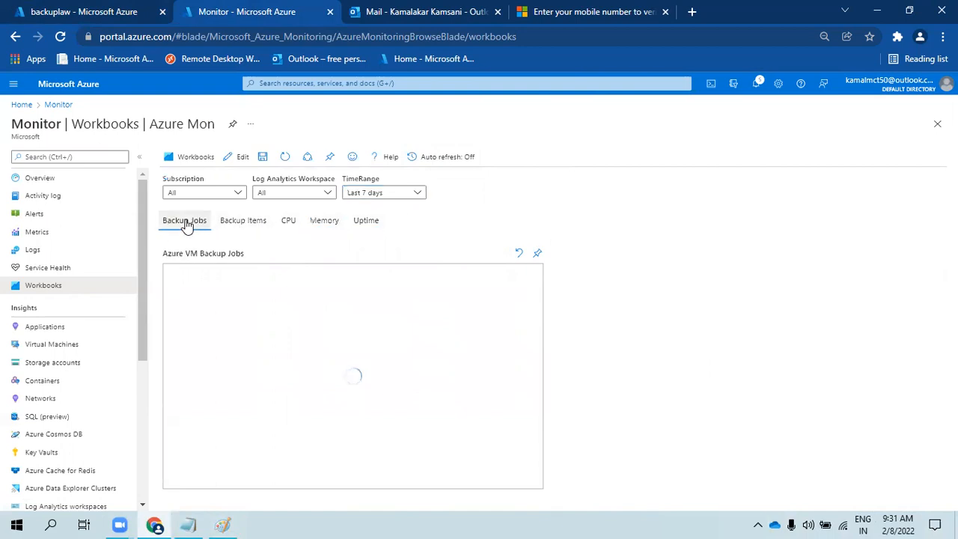
left_click(200, 194)
left_click(291, 196)
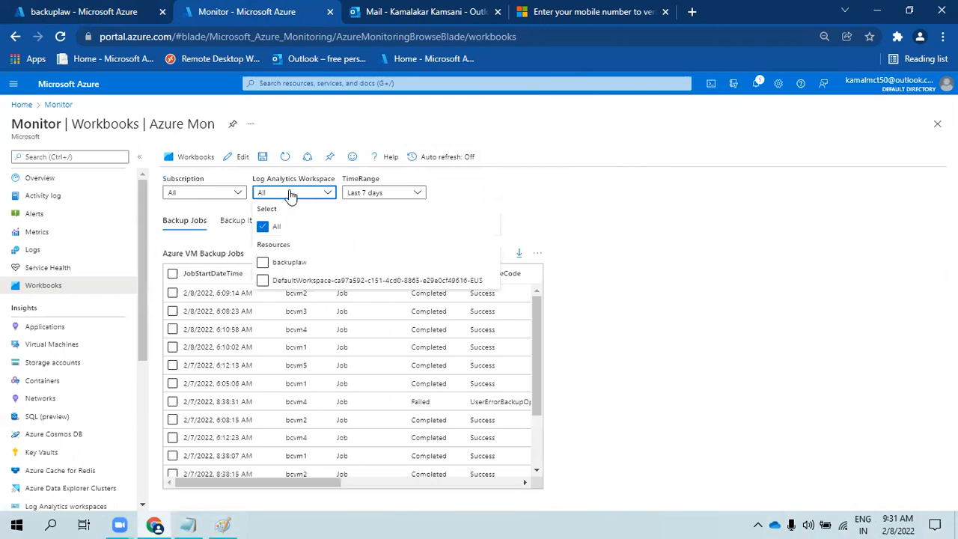
left_click(689, 216)
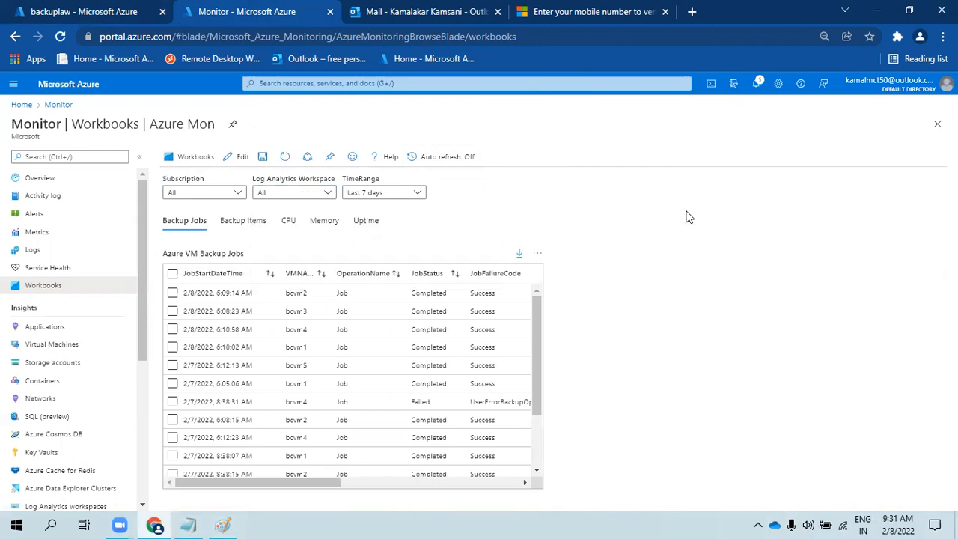
scroll(524, 356, "down", 3)
scroll(525, 352, "up", 4)
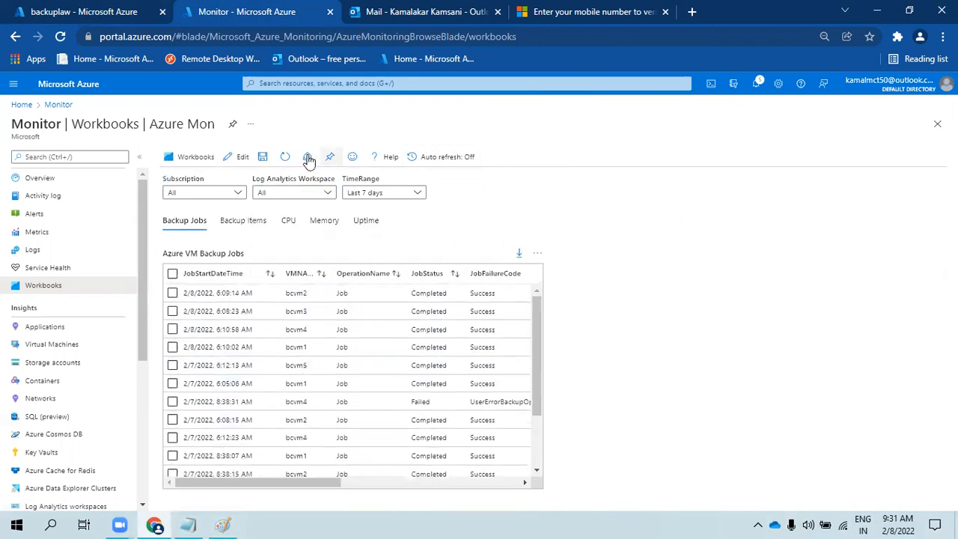
left_click(262, 157)
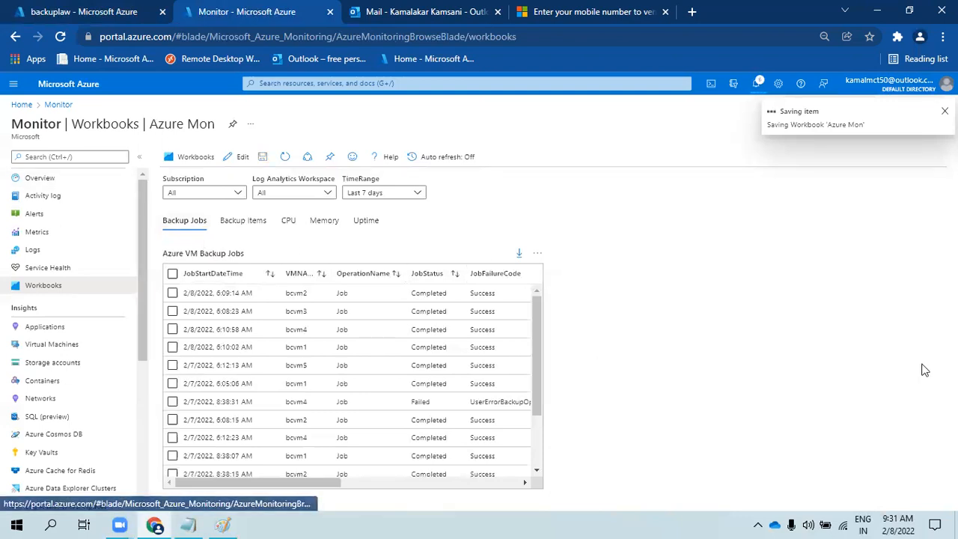
- Open the Azure Mon Advanced Editor, select and copy all its JSON, then cancel
left_click(242, 157)
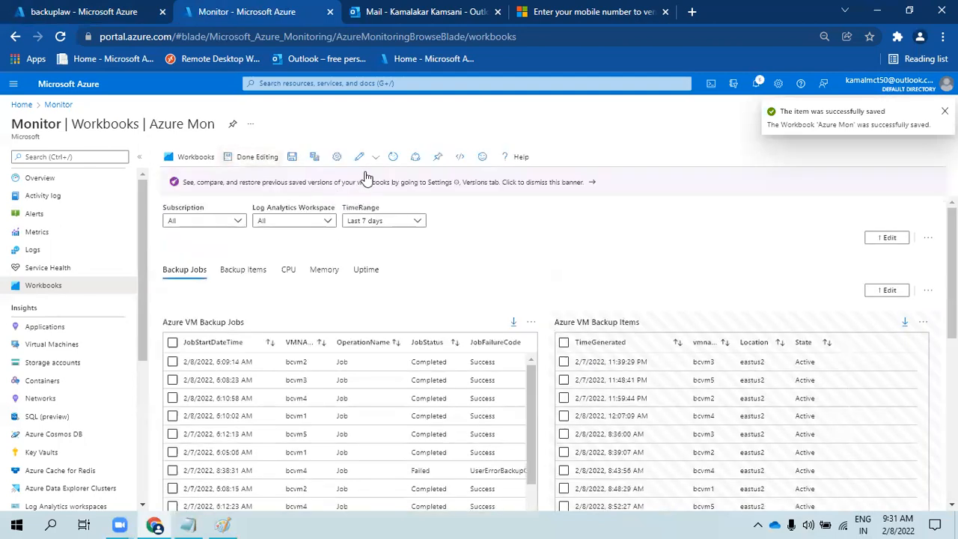
left_click(459, 158)
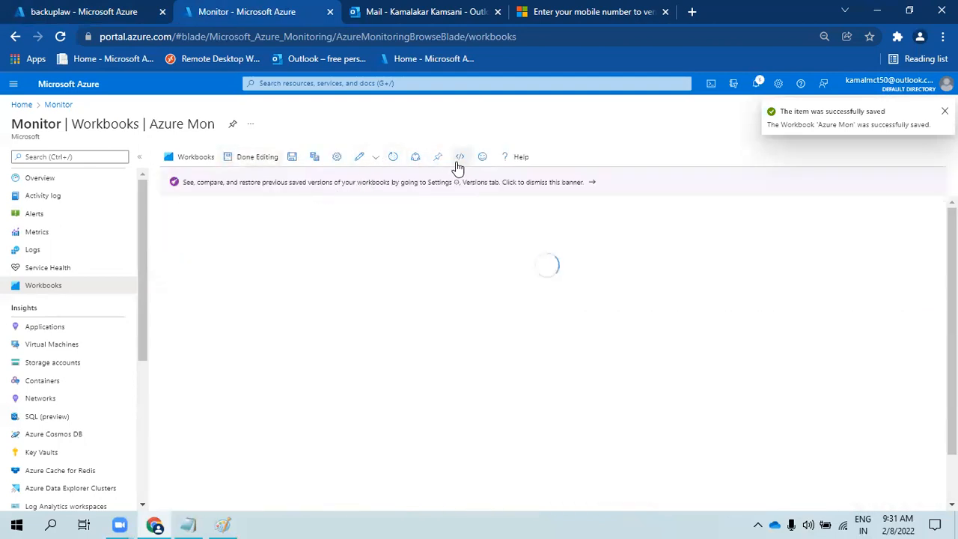
left_click(313, 356)
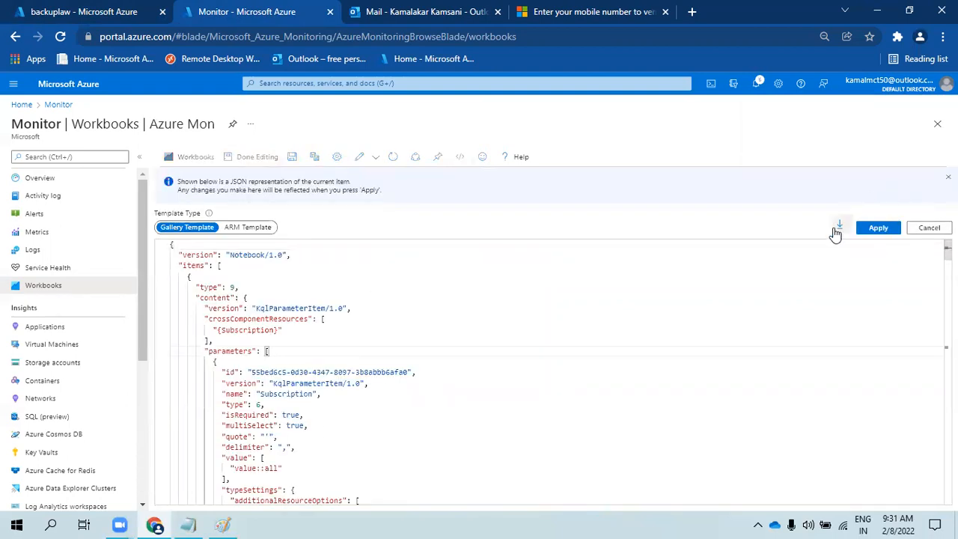
key("ctrl+a")
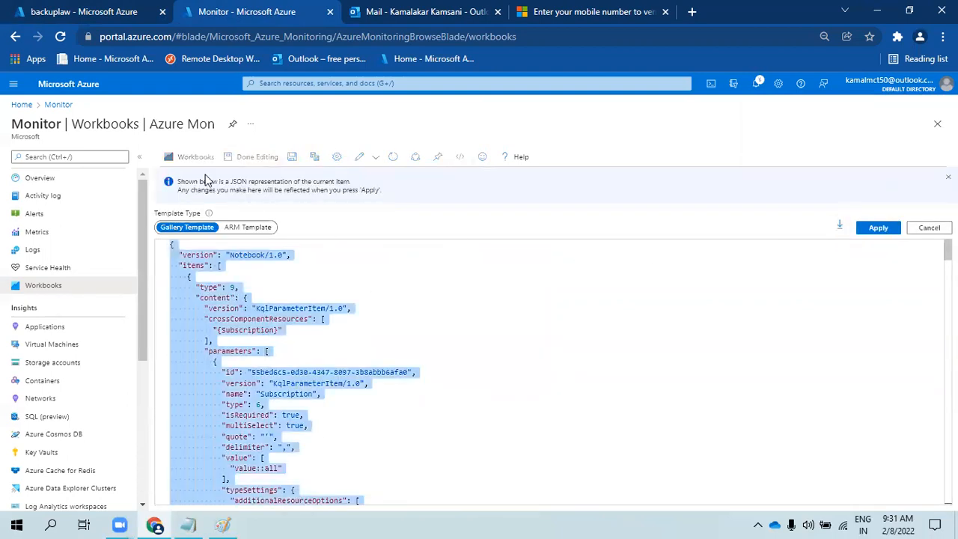
left_click(926, 228)
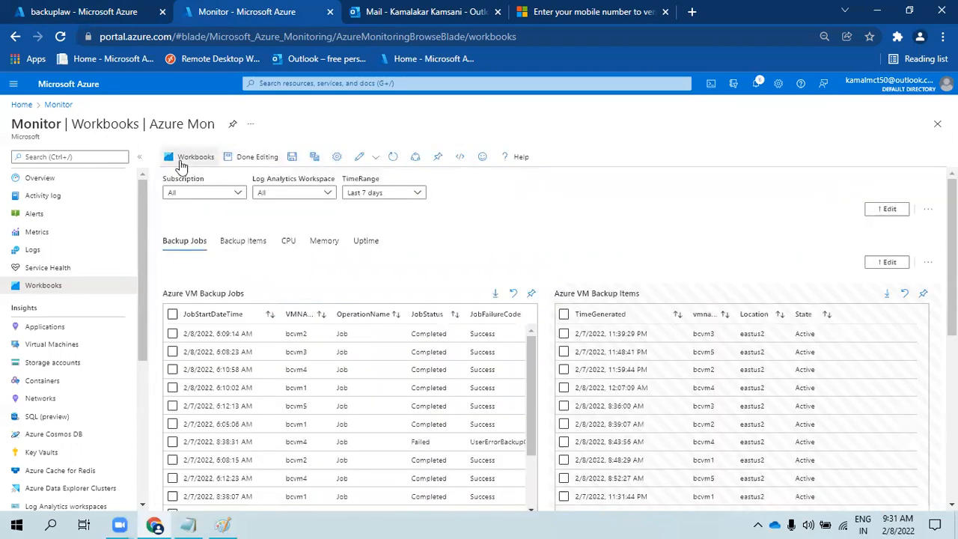
- From the refreshed Workbooks gallery, start a new empty workbook
left_click(180, 160)
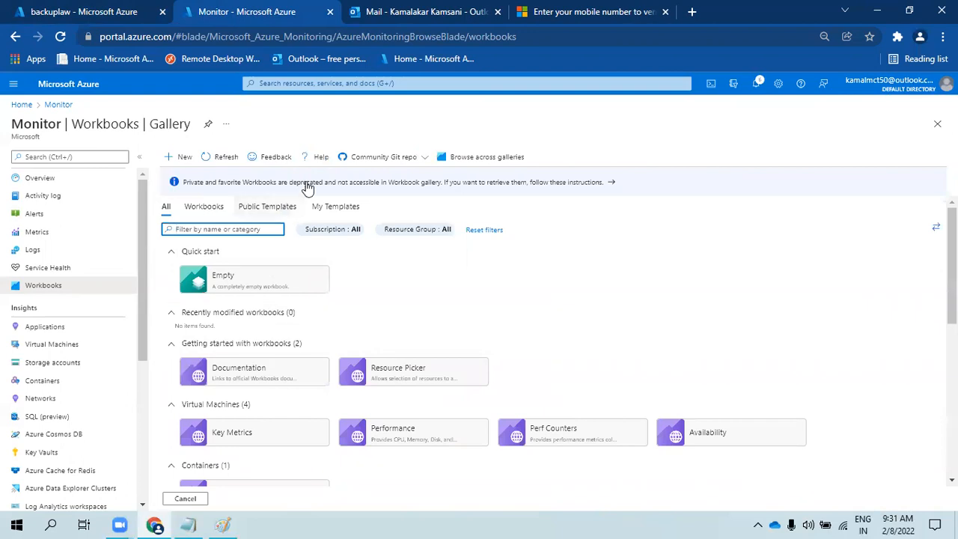
left_click(215, 164)
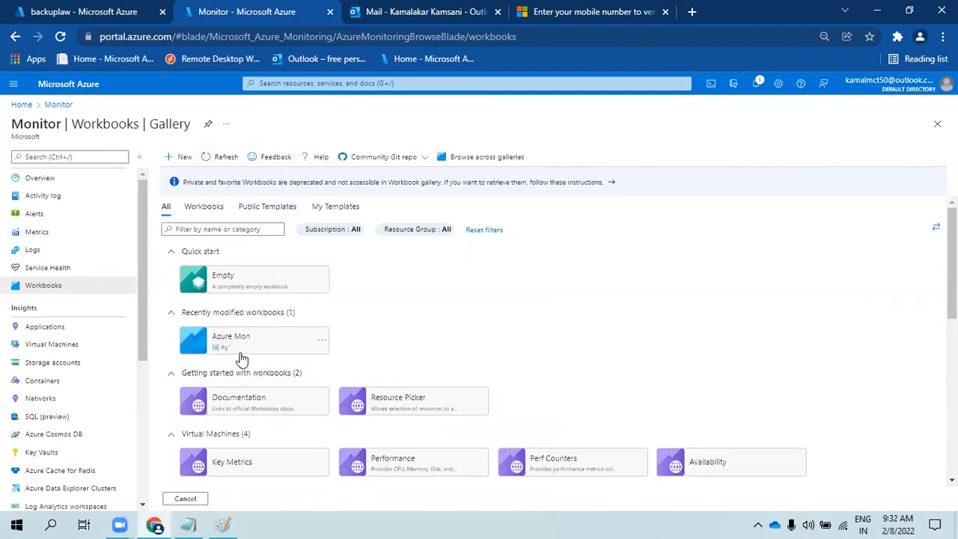
left_click(181, 158)
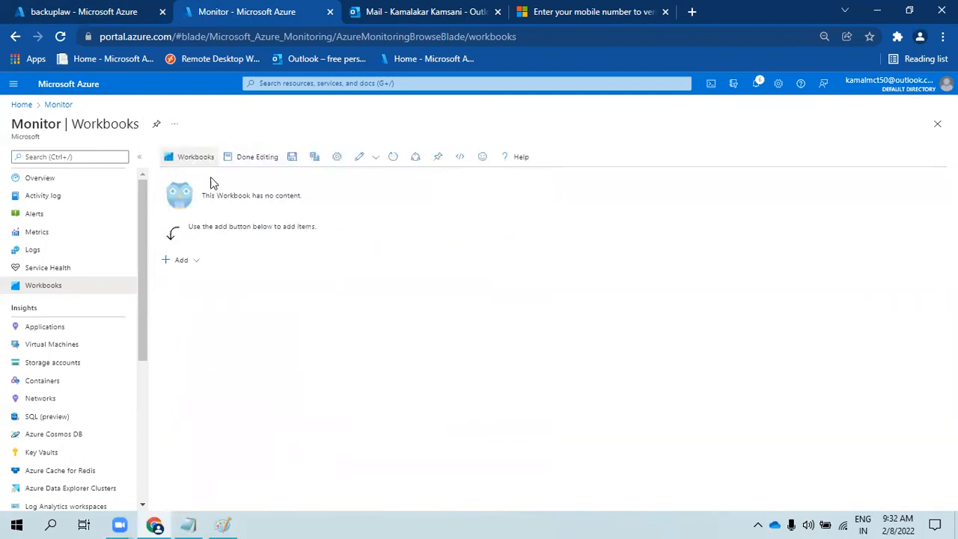
- Replace the new workbook's template JSON with the copied Azure Mon JSON, apply and save it
left_click(461, 158)
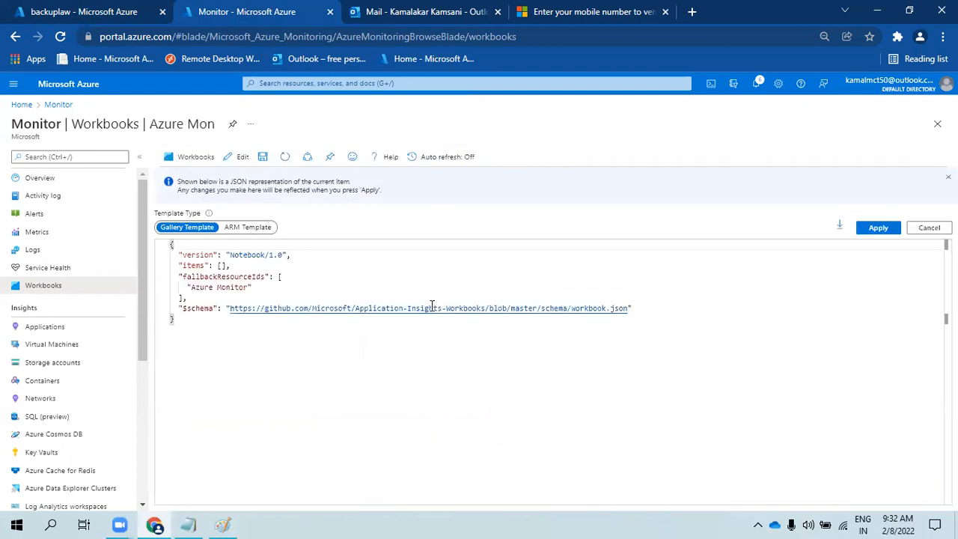
key("ctrl+a")
key("Delete")
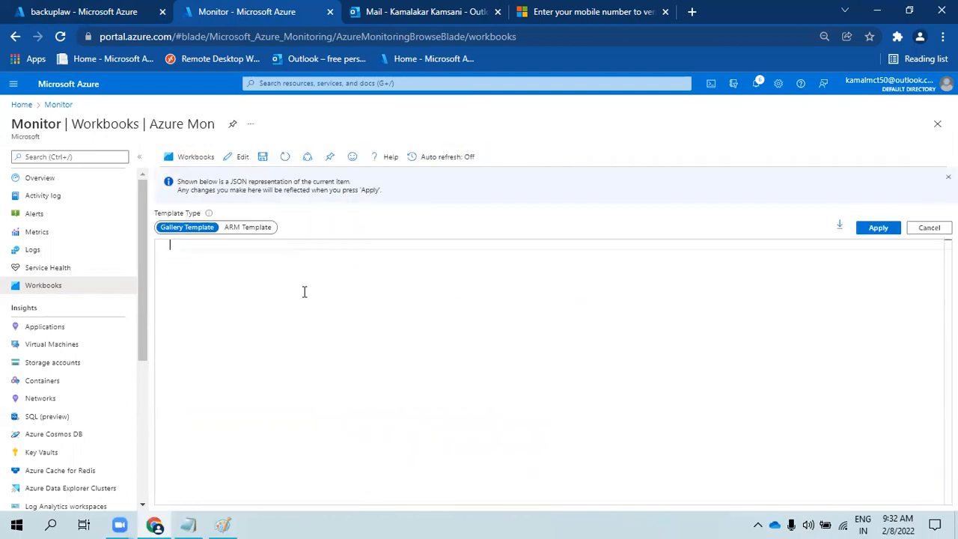
key("ctrl+v")
left_click(878, 228)
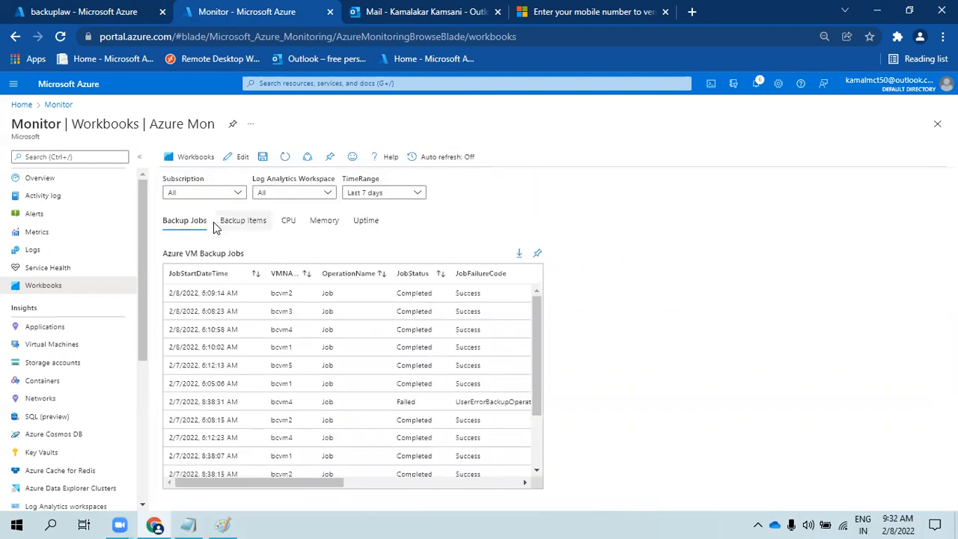
left_click(264, 159)
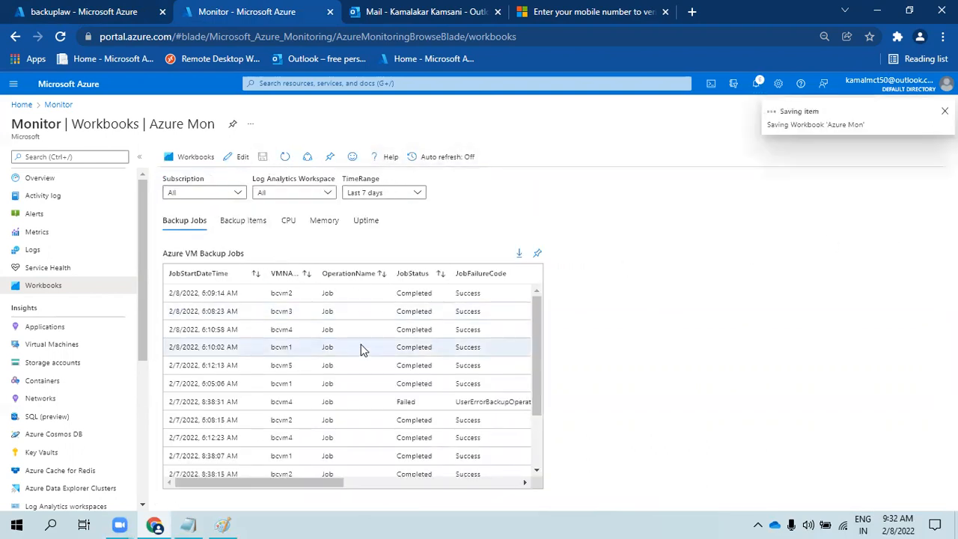
left_click(197, 158)
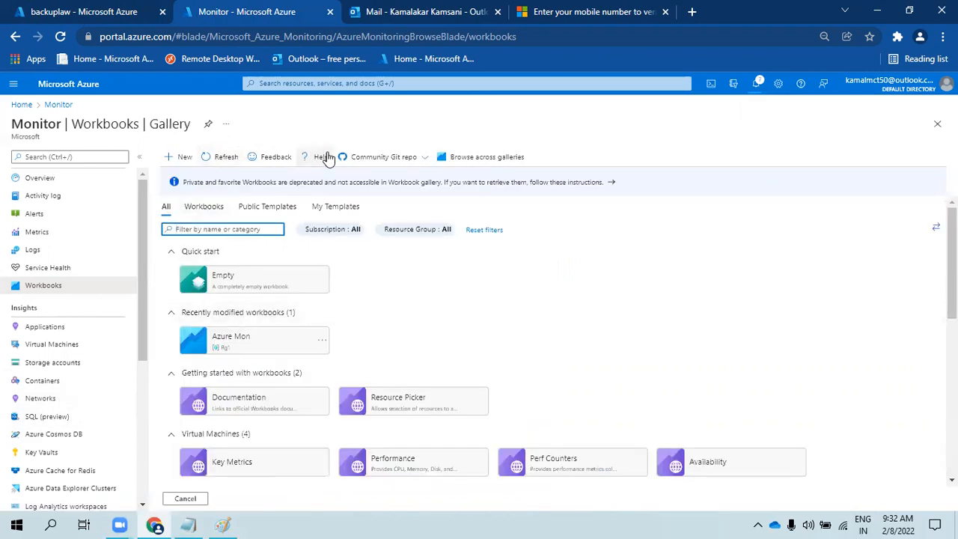